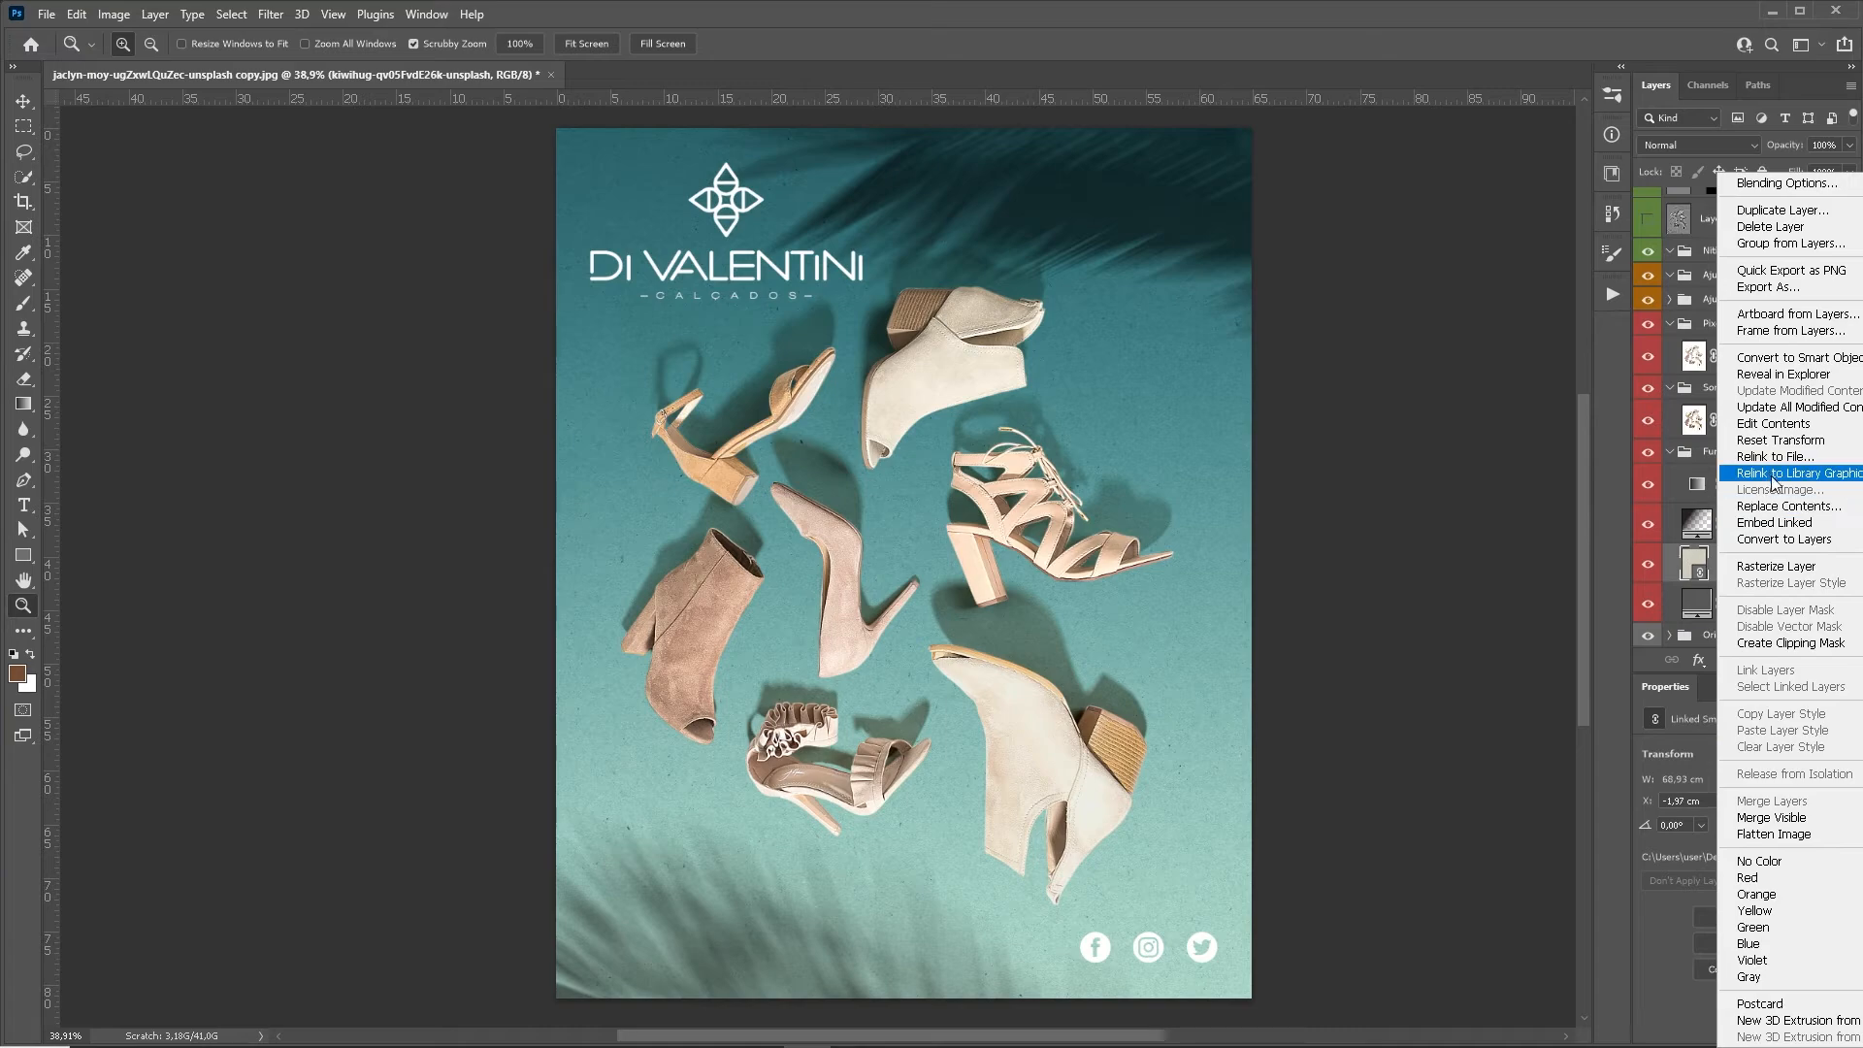
Relink the selected background texture smart object to the scott-webb image in the Imagens folder.
click(1774, 456)
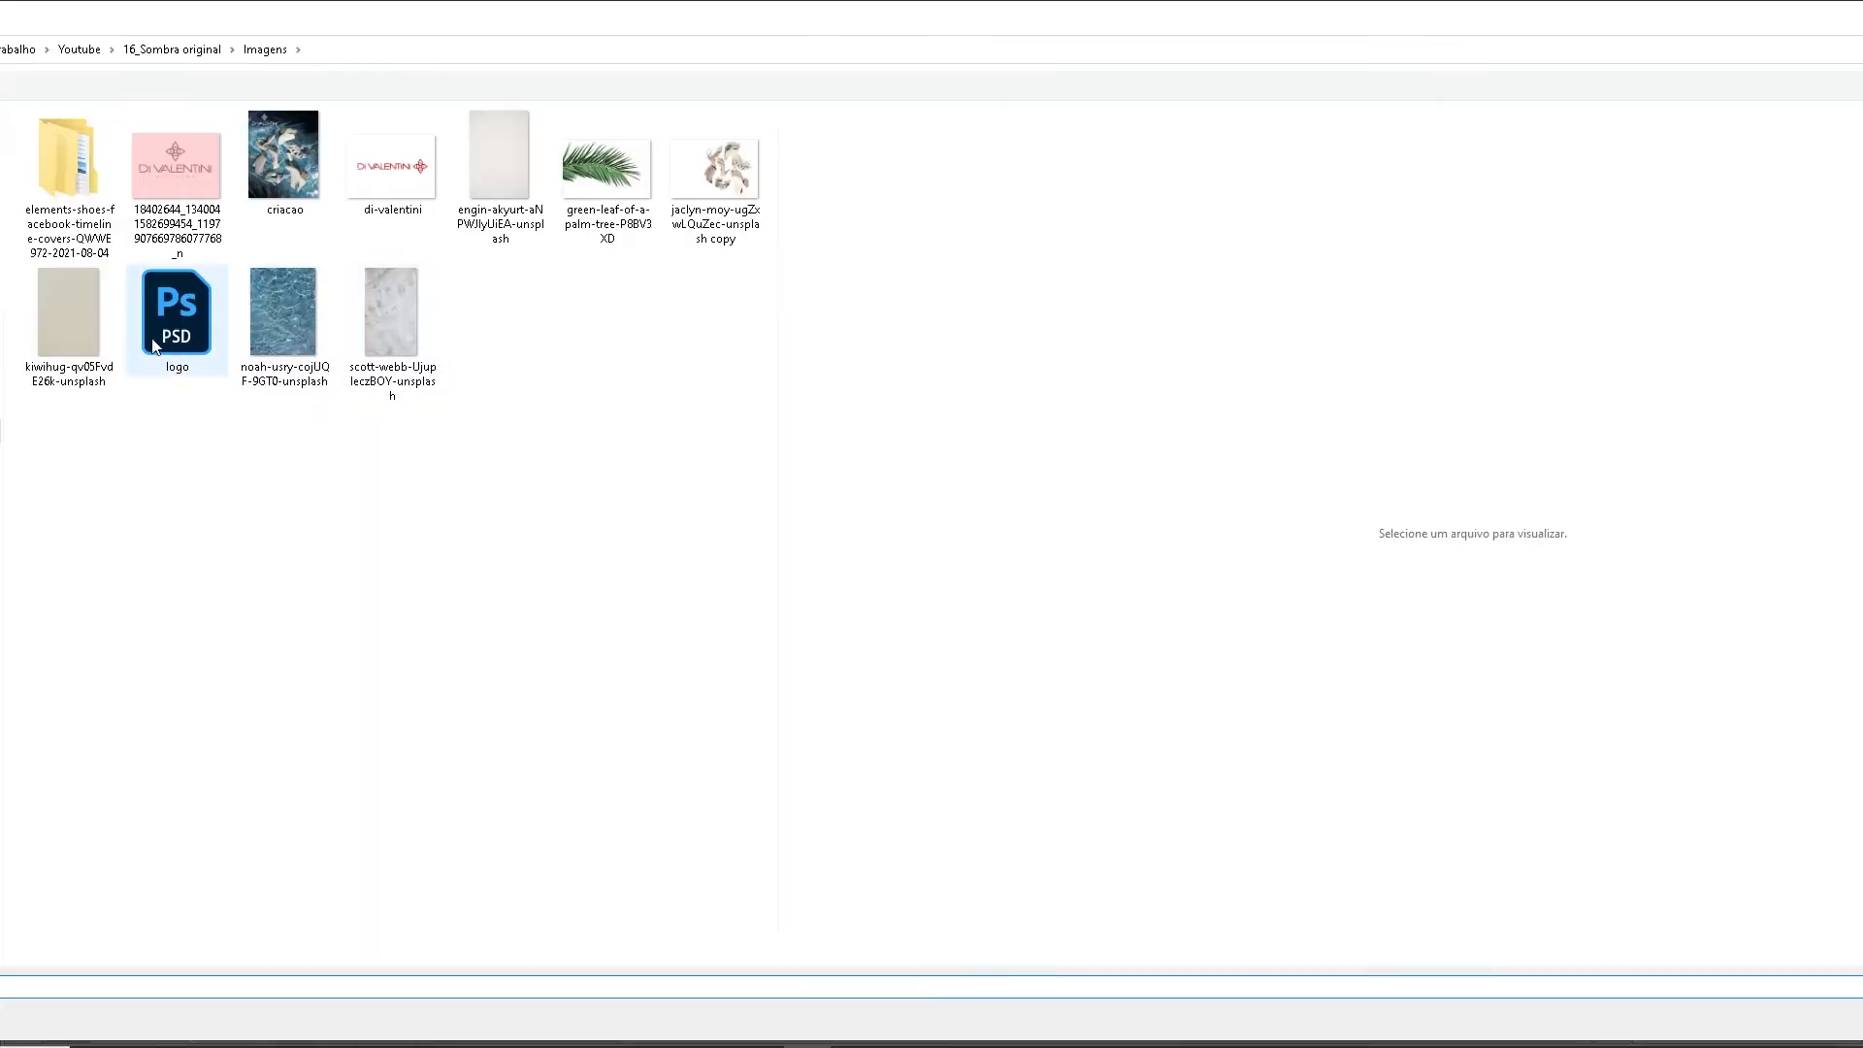
click(381, 328)
double_click(379, 331)
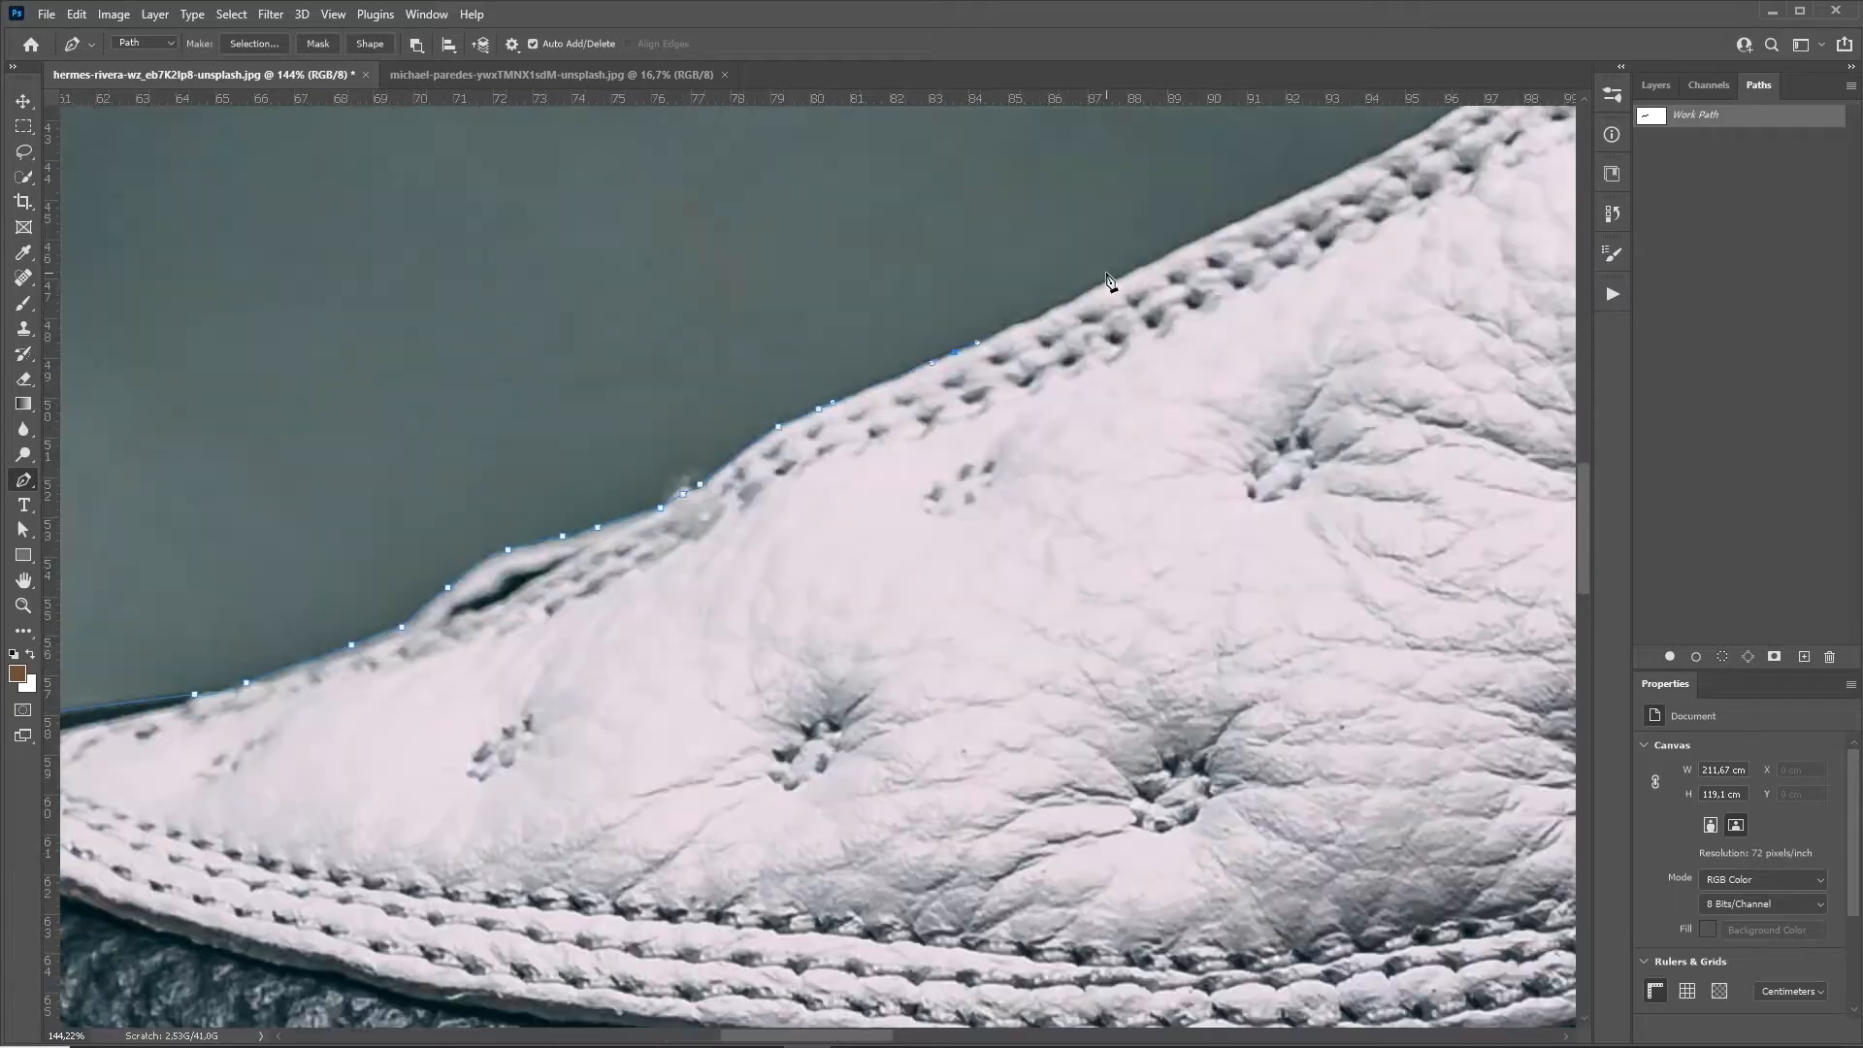
drag(1115, 291, 1194, 459)
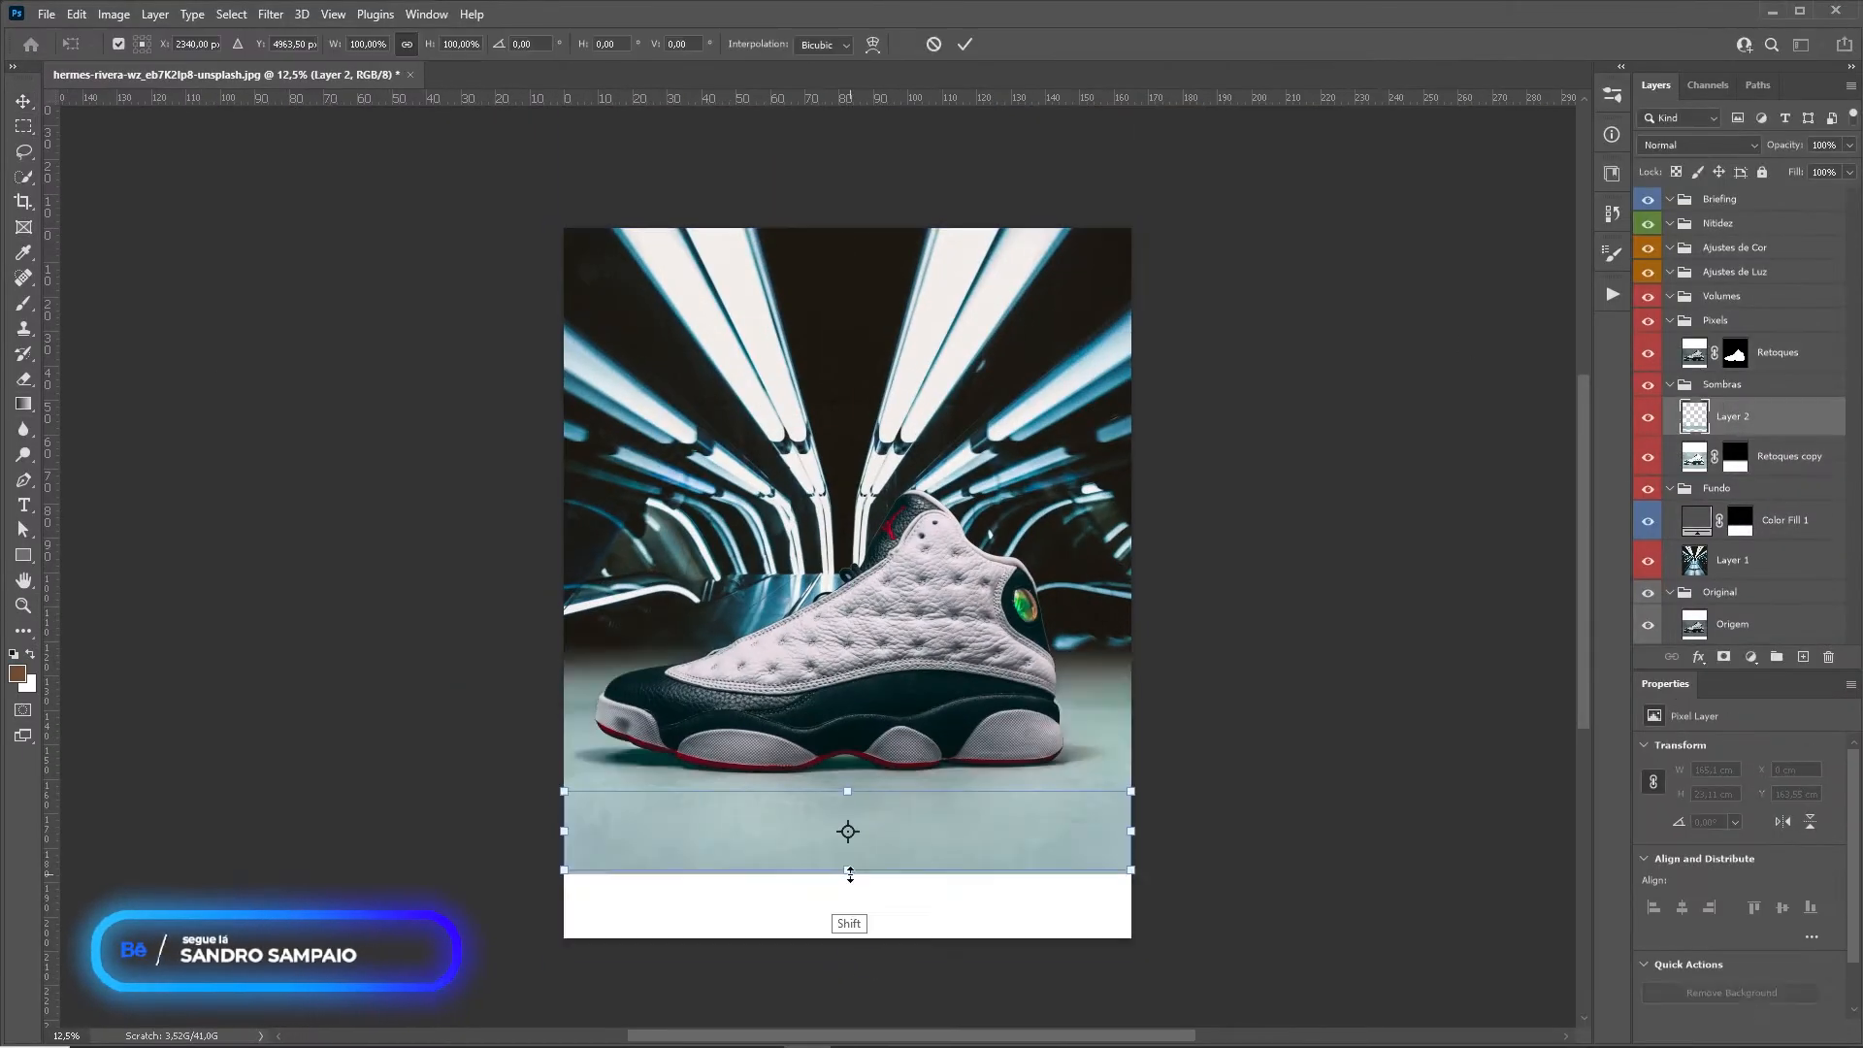
drag(566, 937, 442, 937)
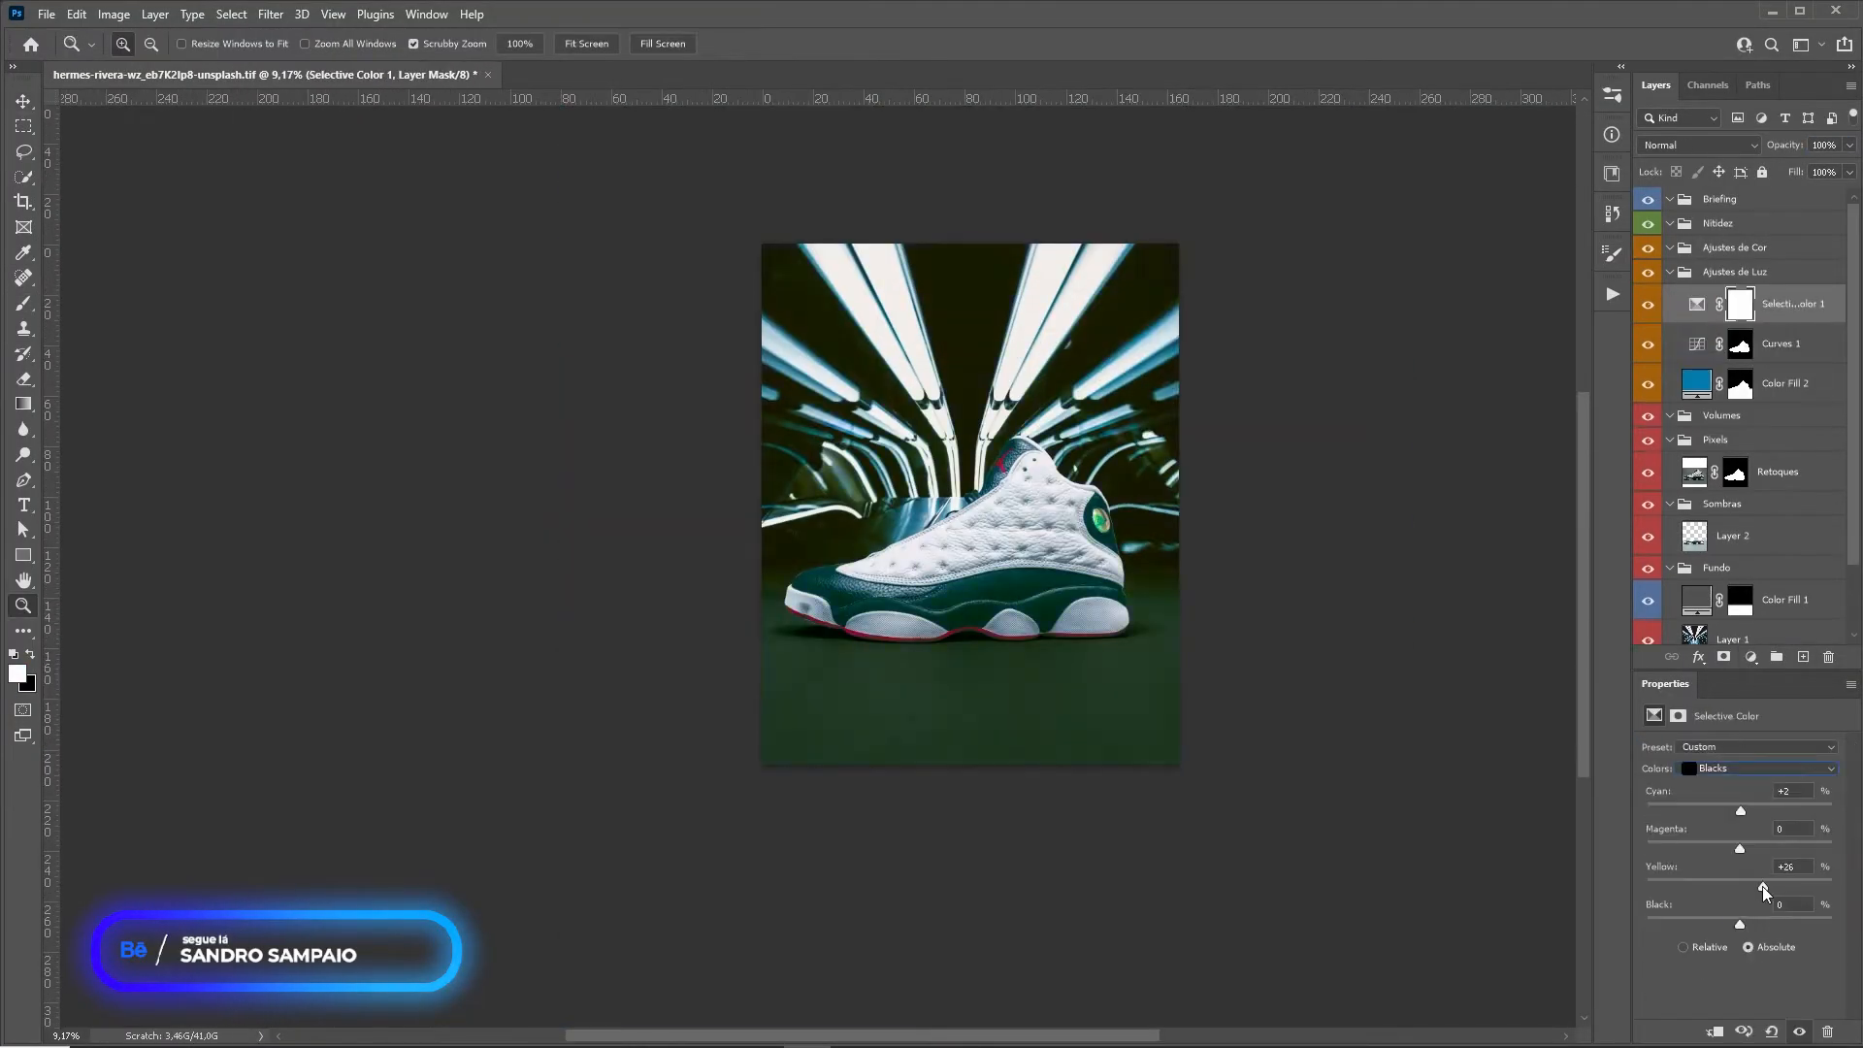
click(270, 13)
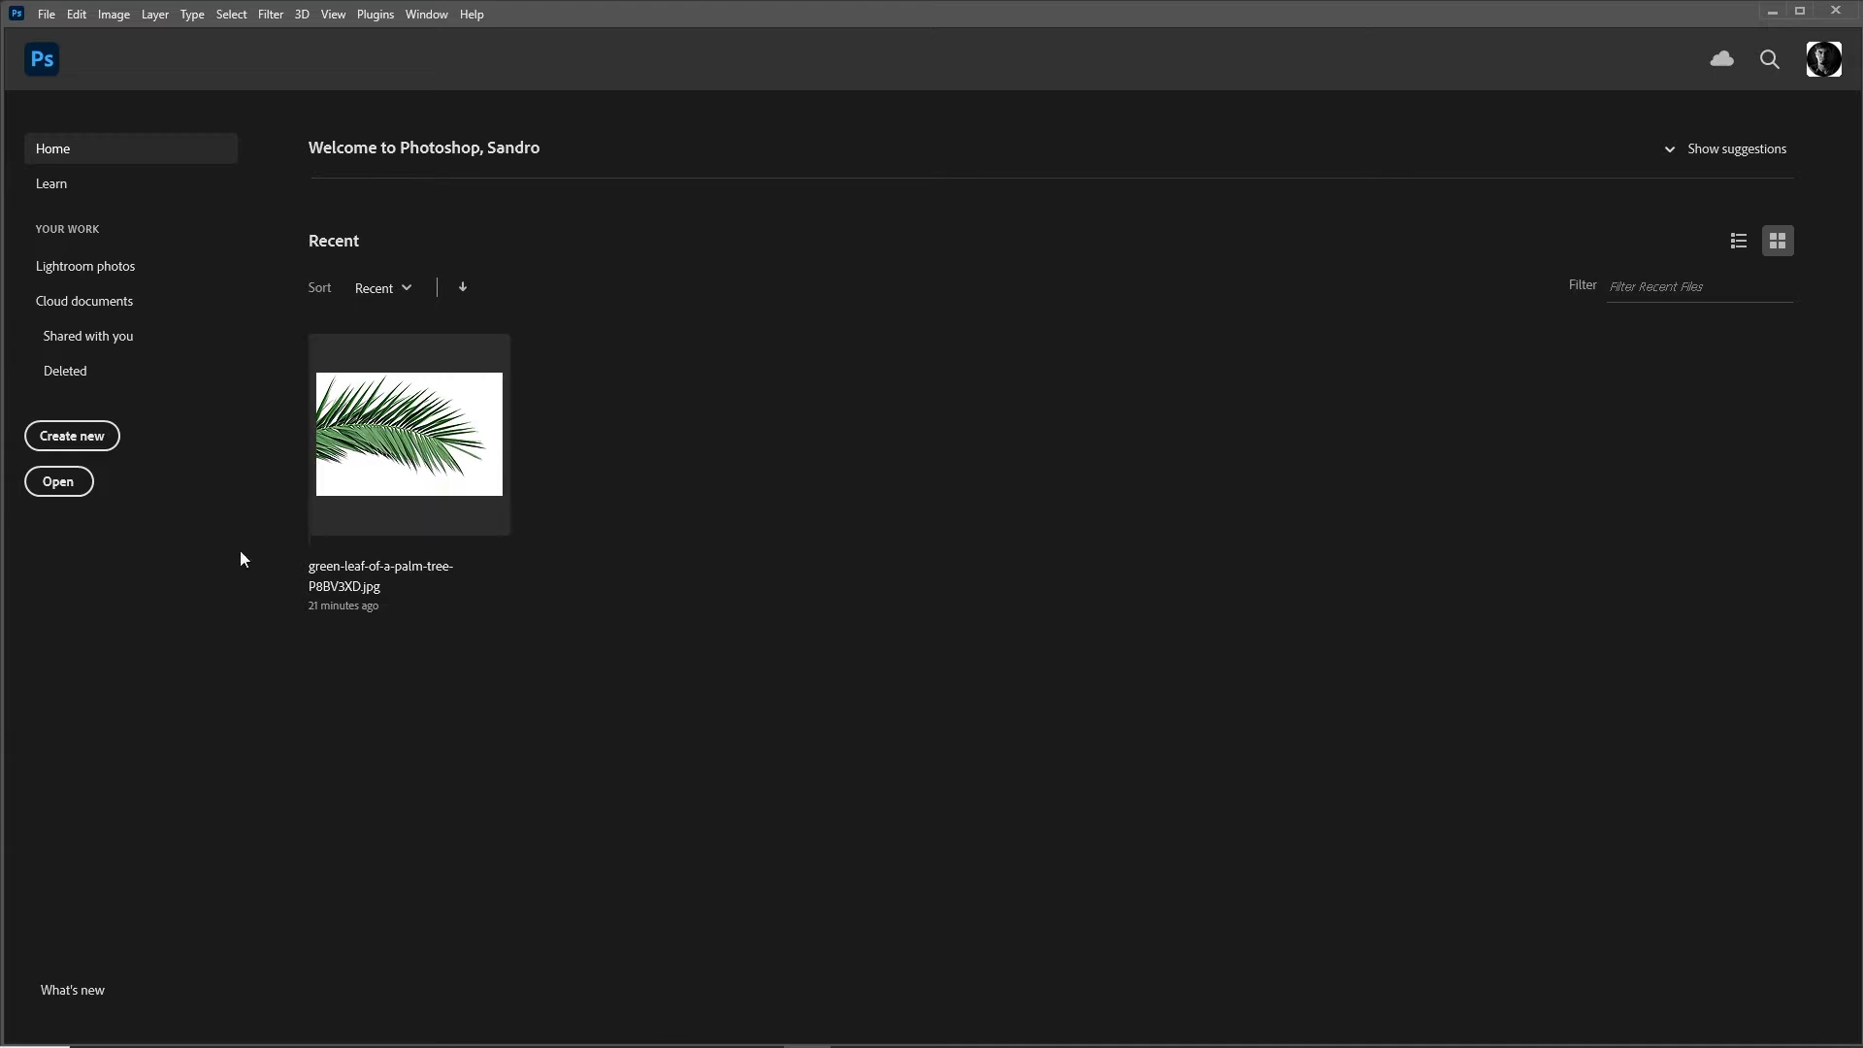
Open the jaclyn-moy shoe photo from the Imagens folder.
click(58, 481)
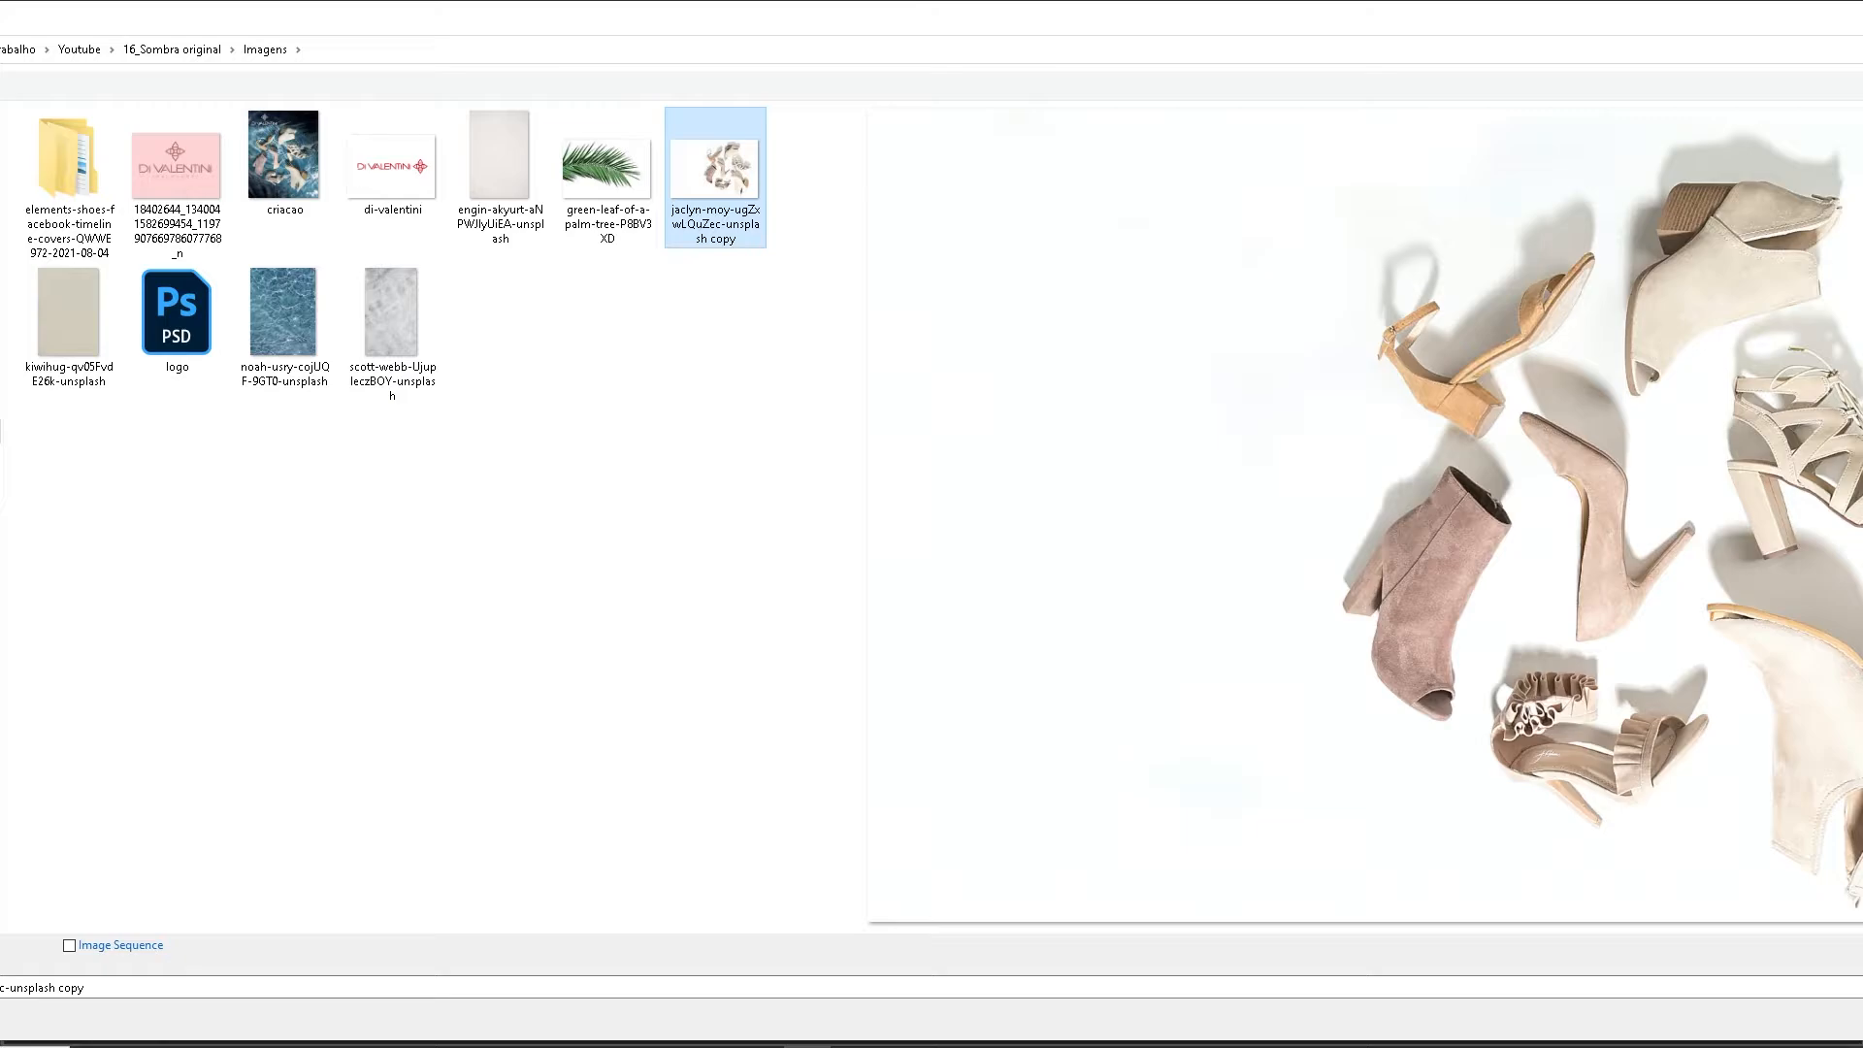
key(Return)
drag(1102, 416, 1043, 414)
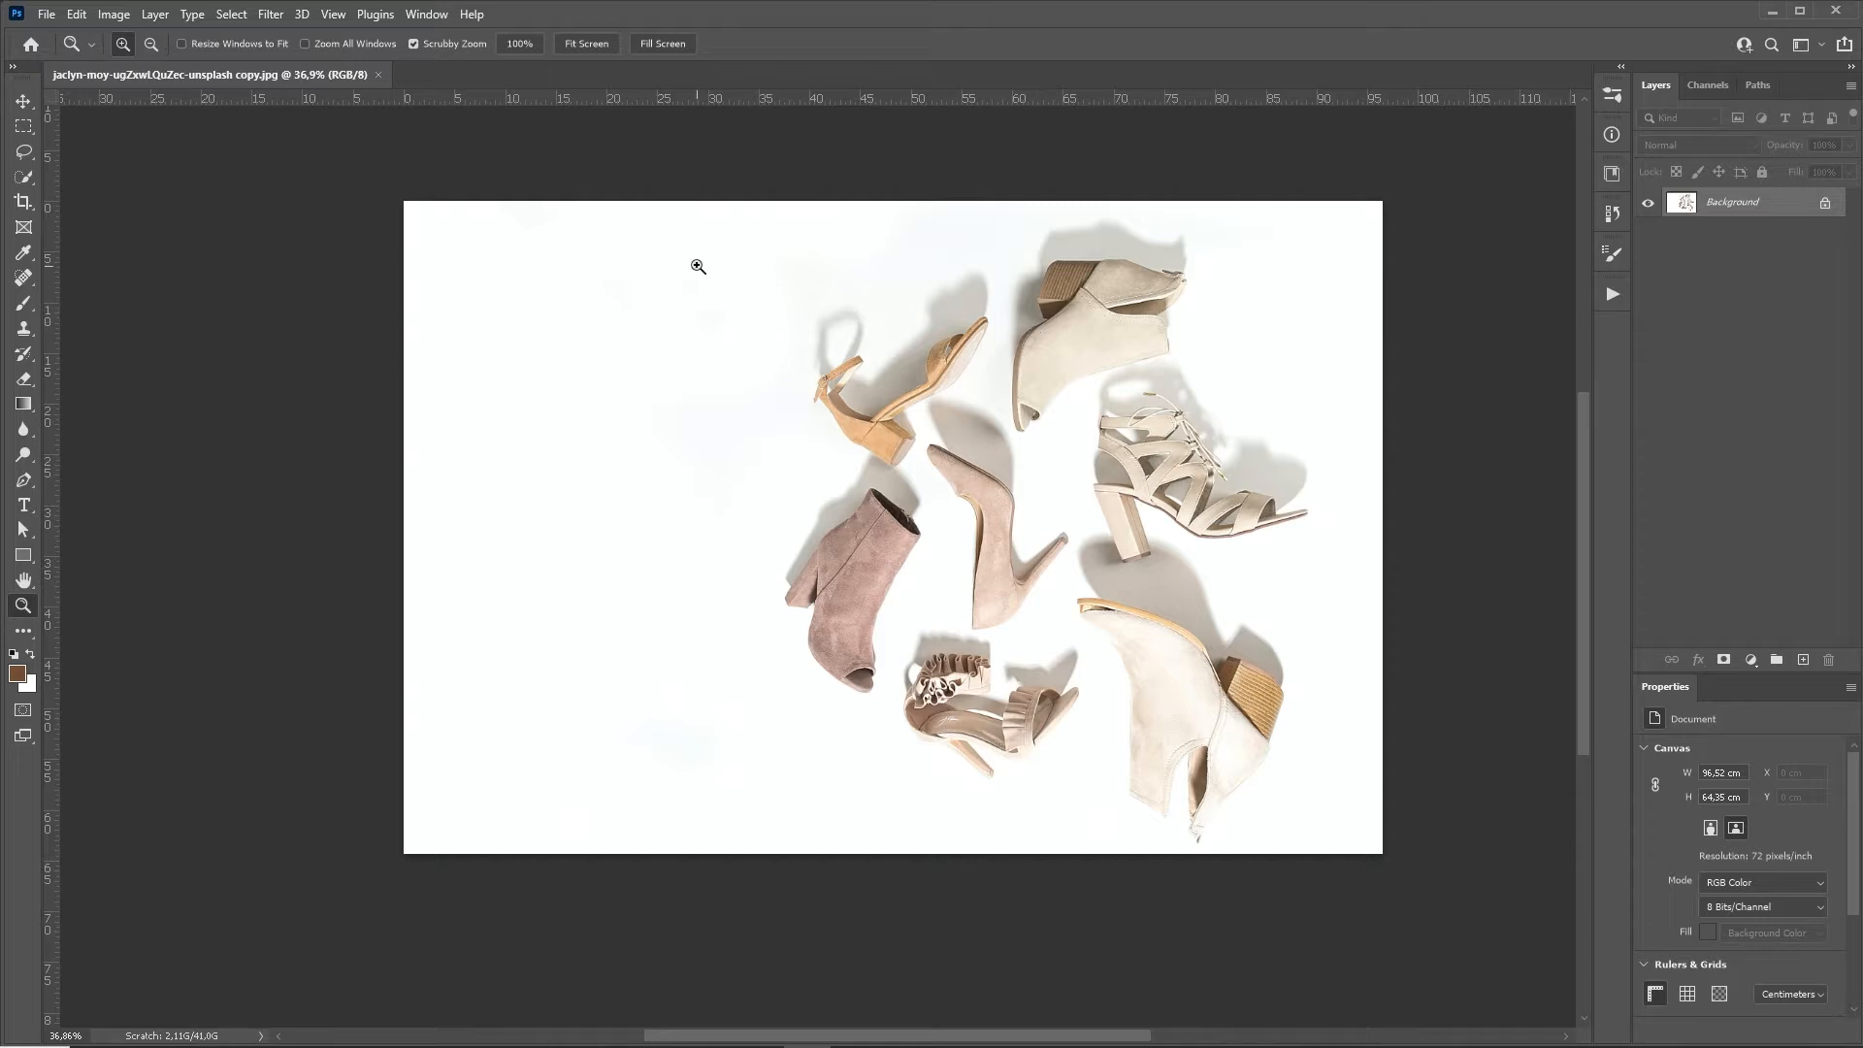
Crop to a 4:5 portrait of about 65 × 81 cm around all the shoes, extending the canvas above and below the photo.
key(c)
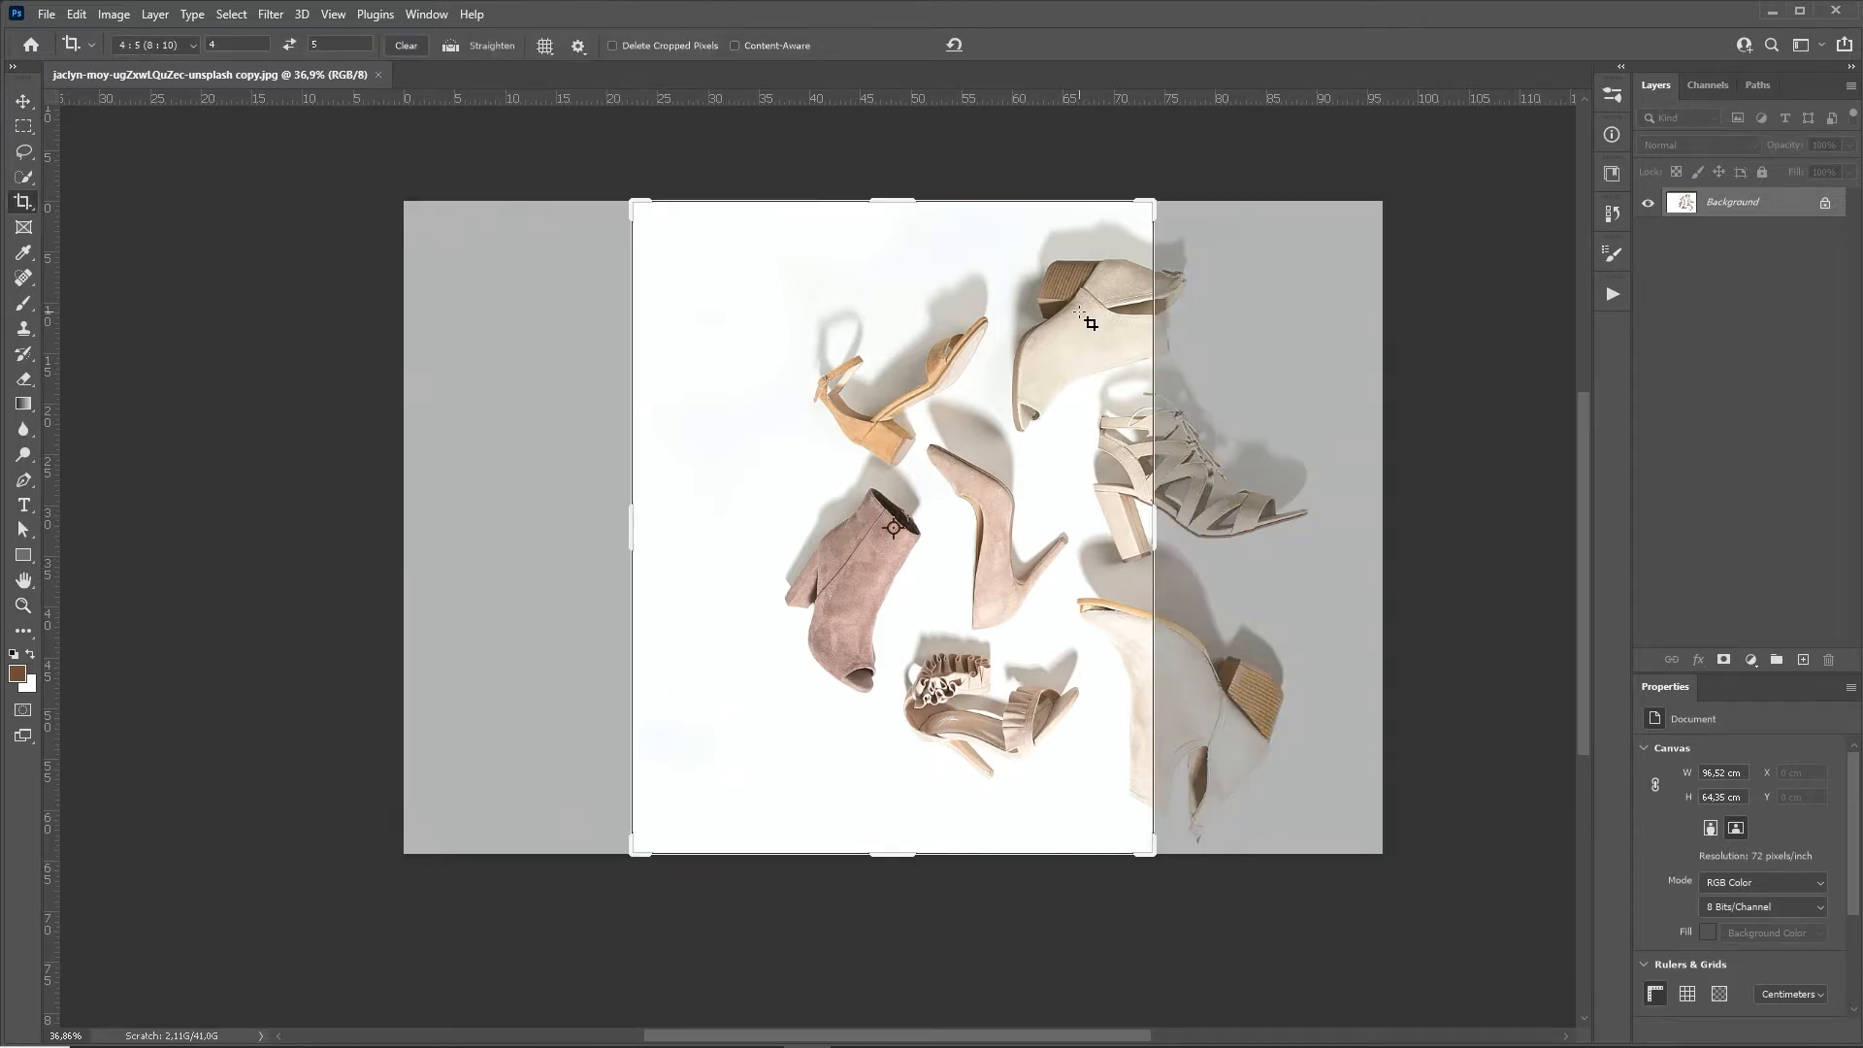
key(ctrl+minus)
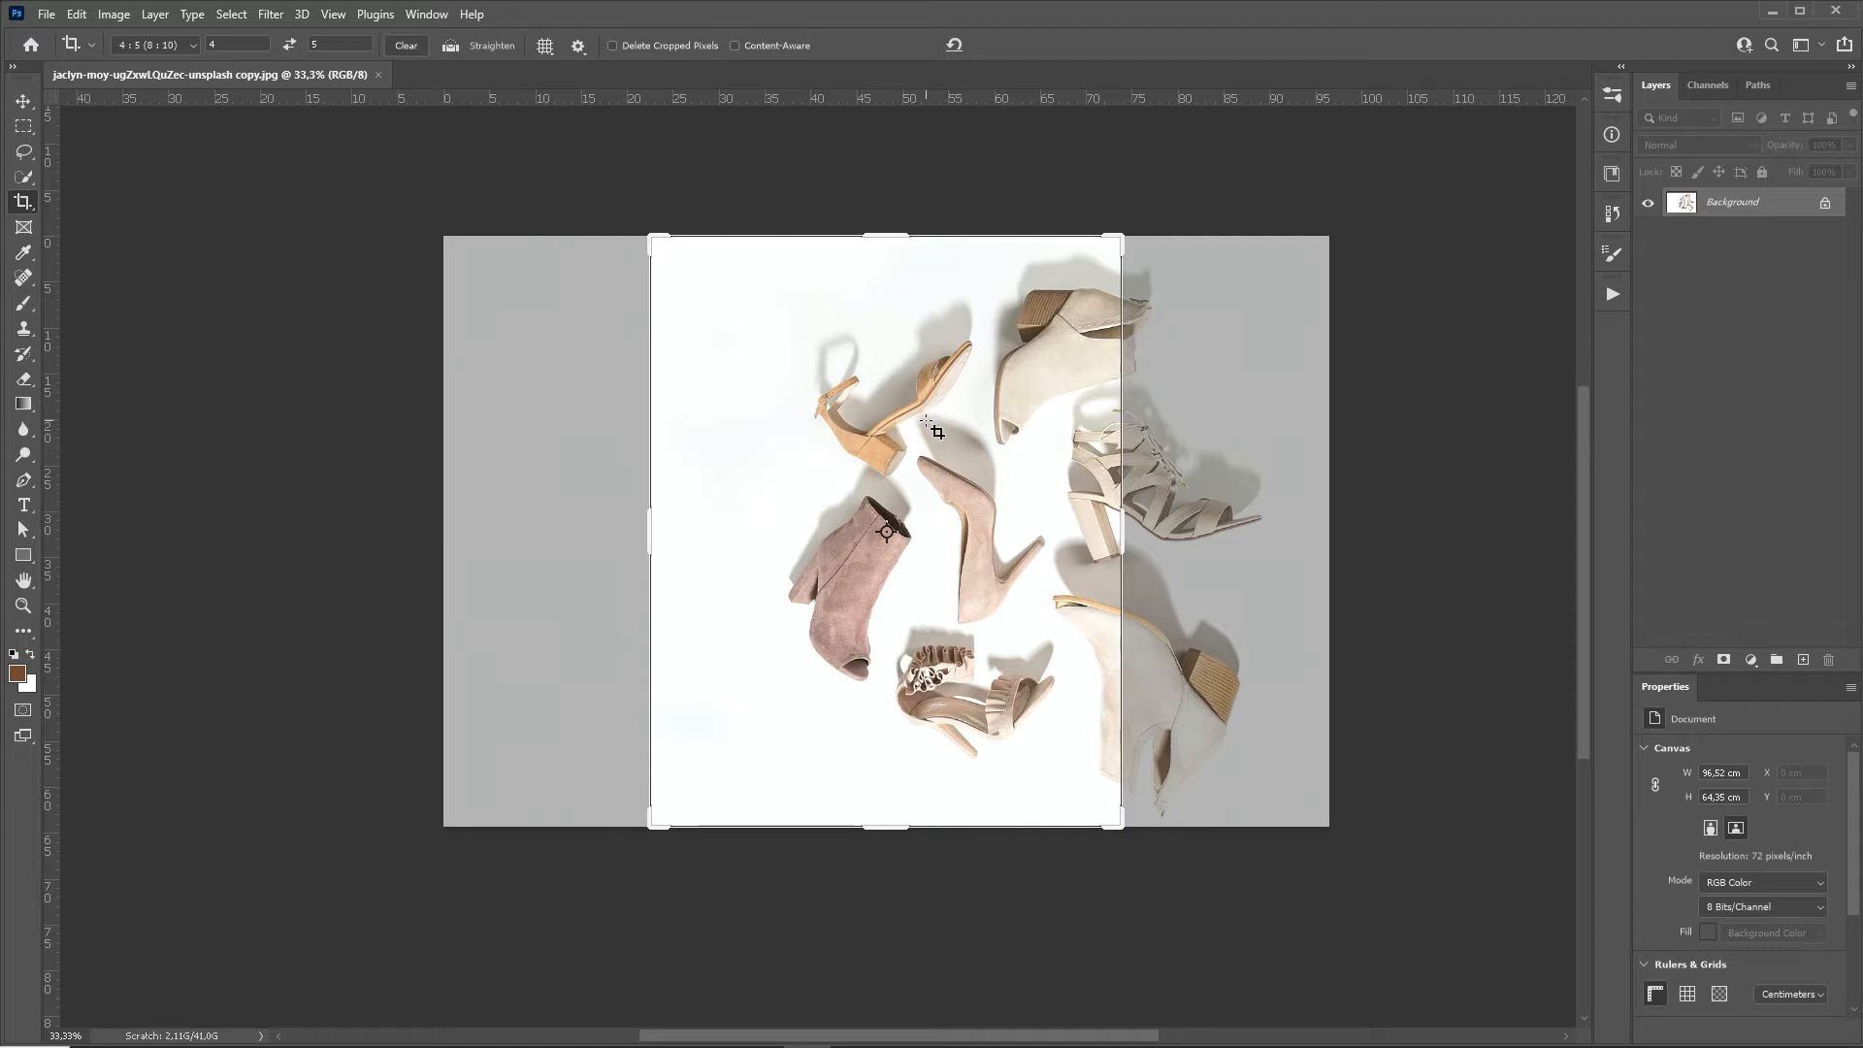
click(1018, 444)
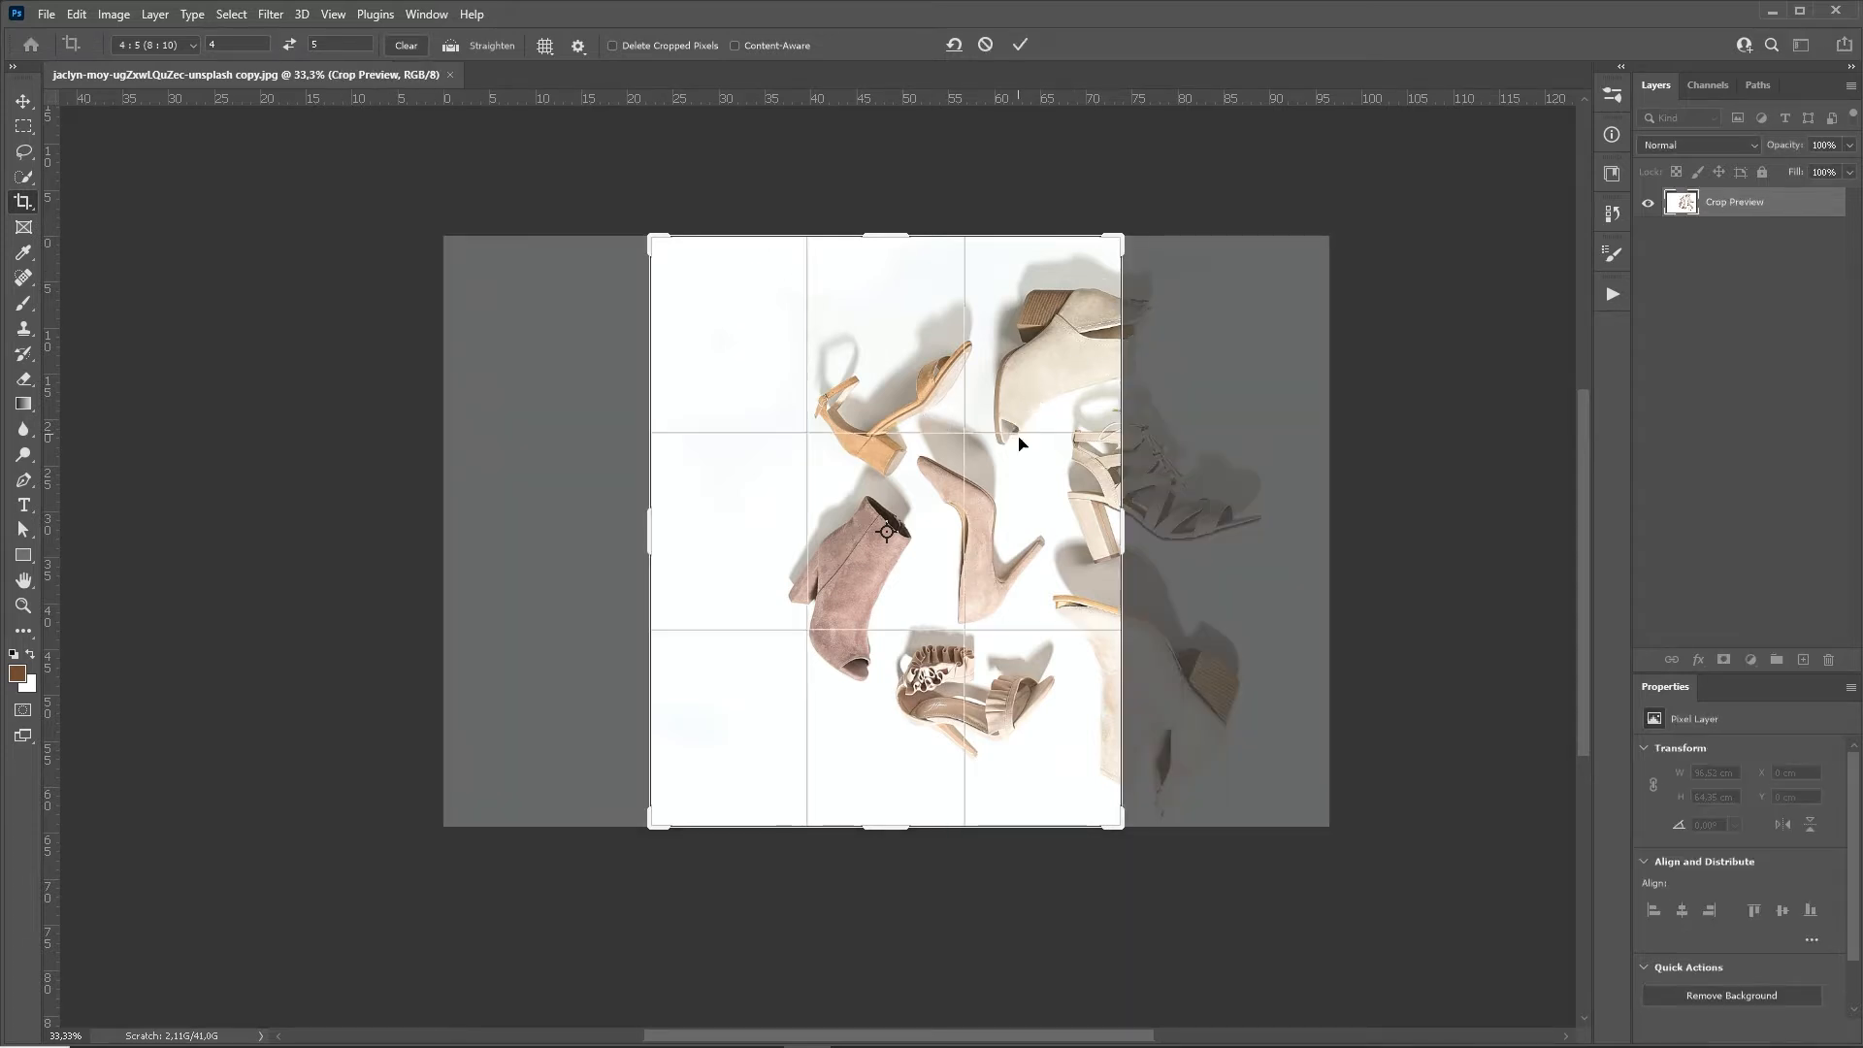
drag(1018, 444, 954, 456)
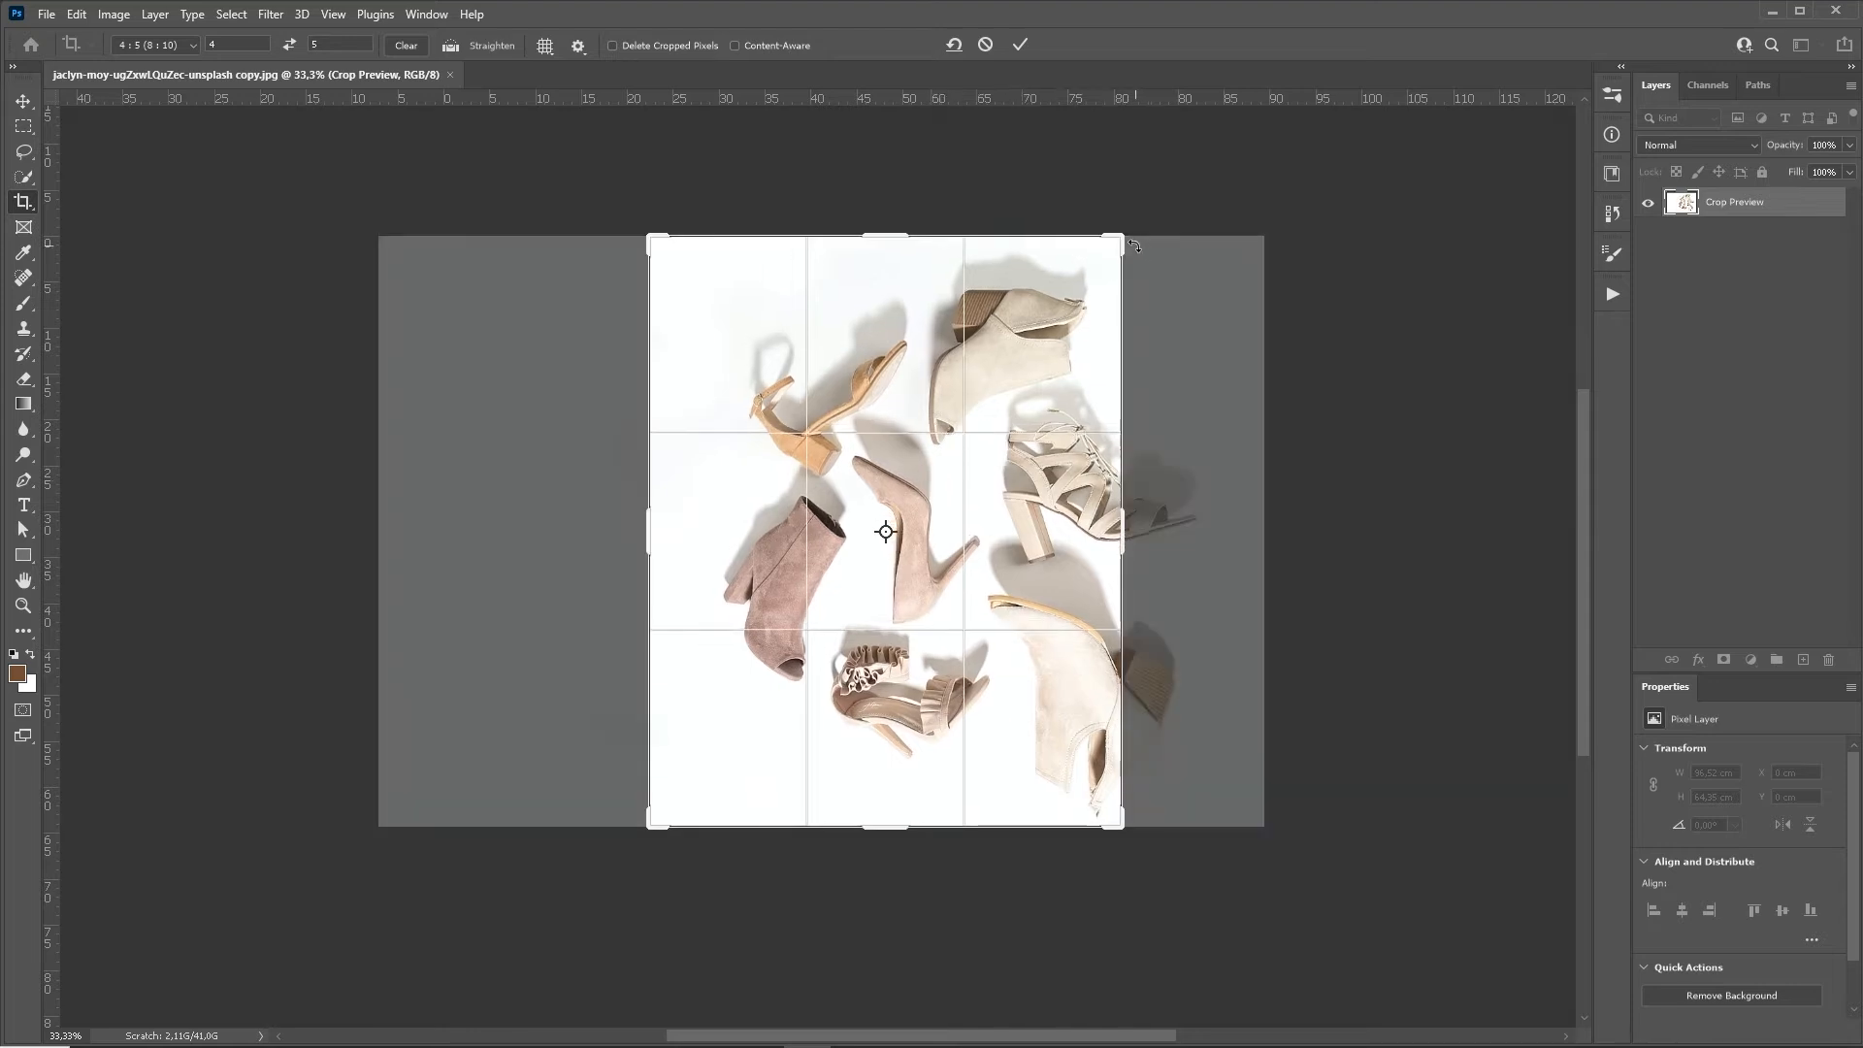
drag(1133, 246, 1191, 152)
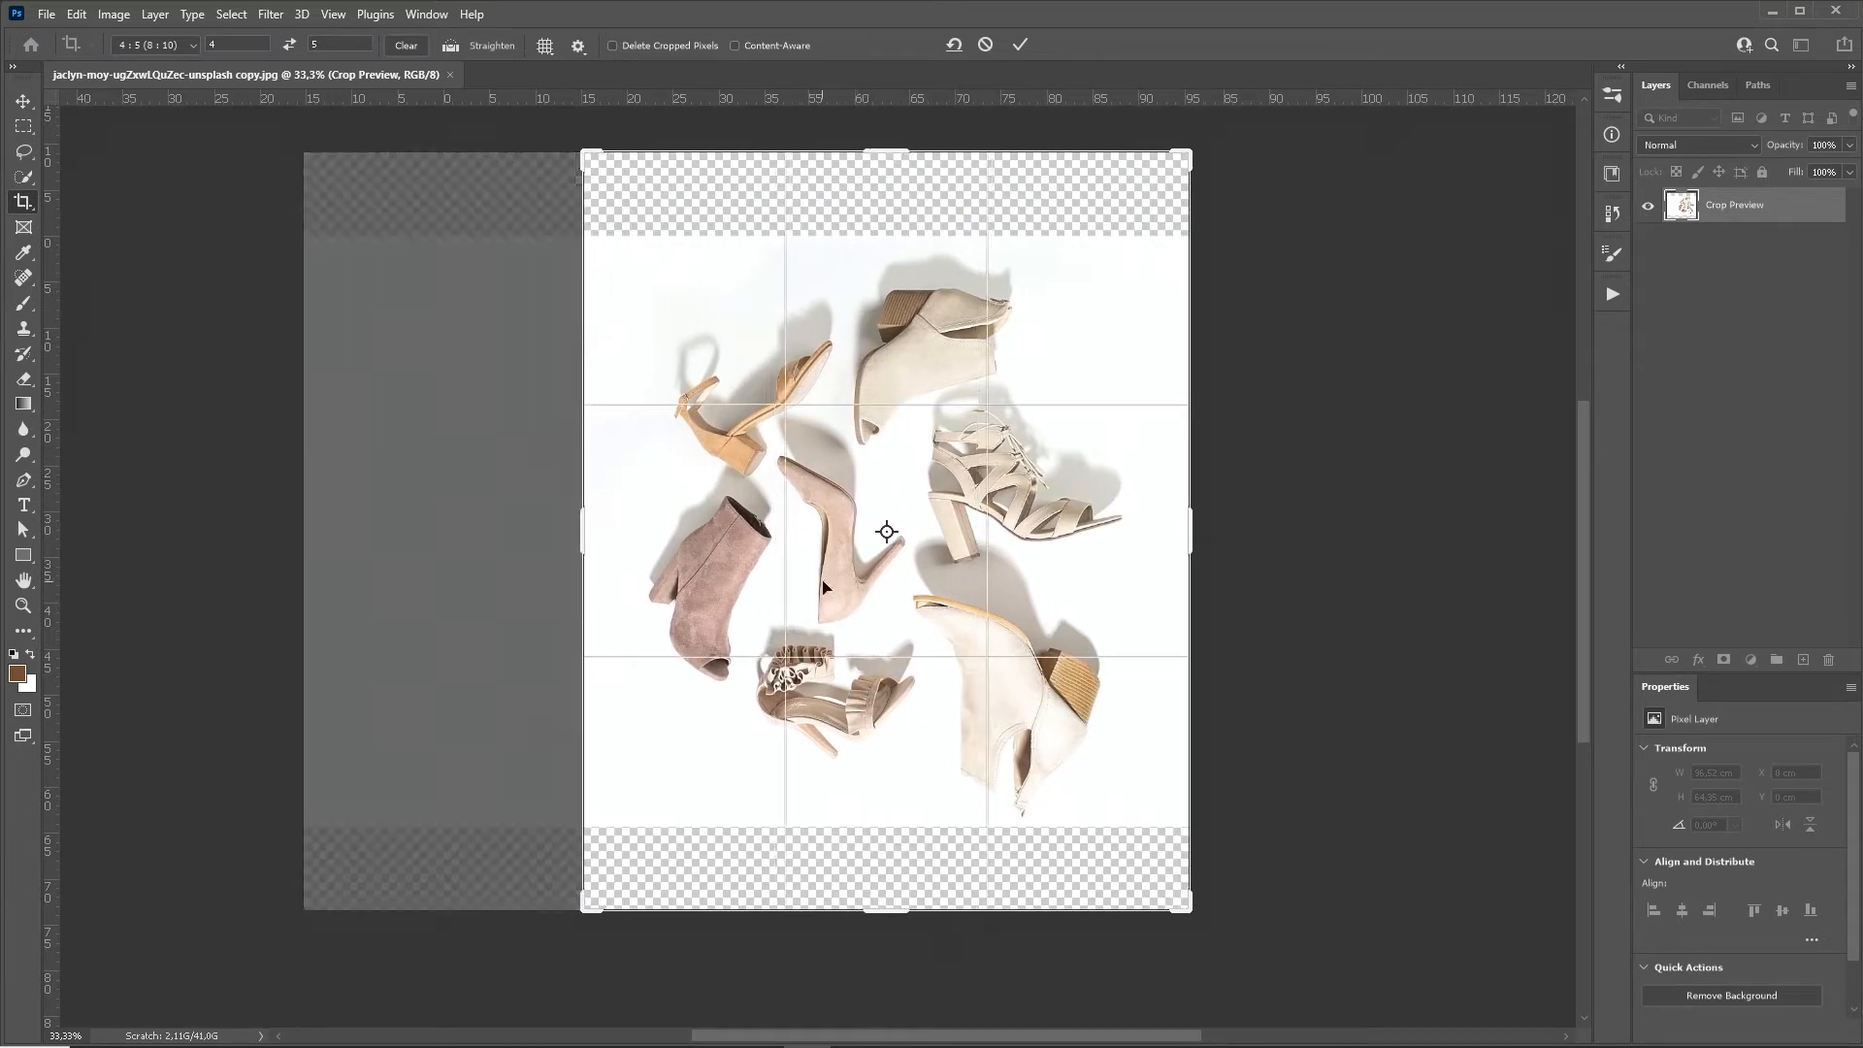
key(Return)
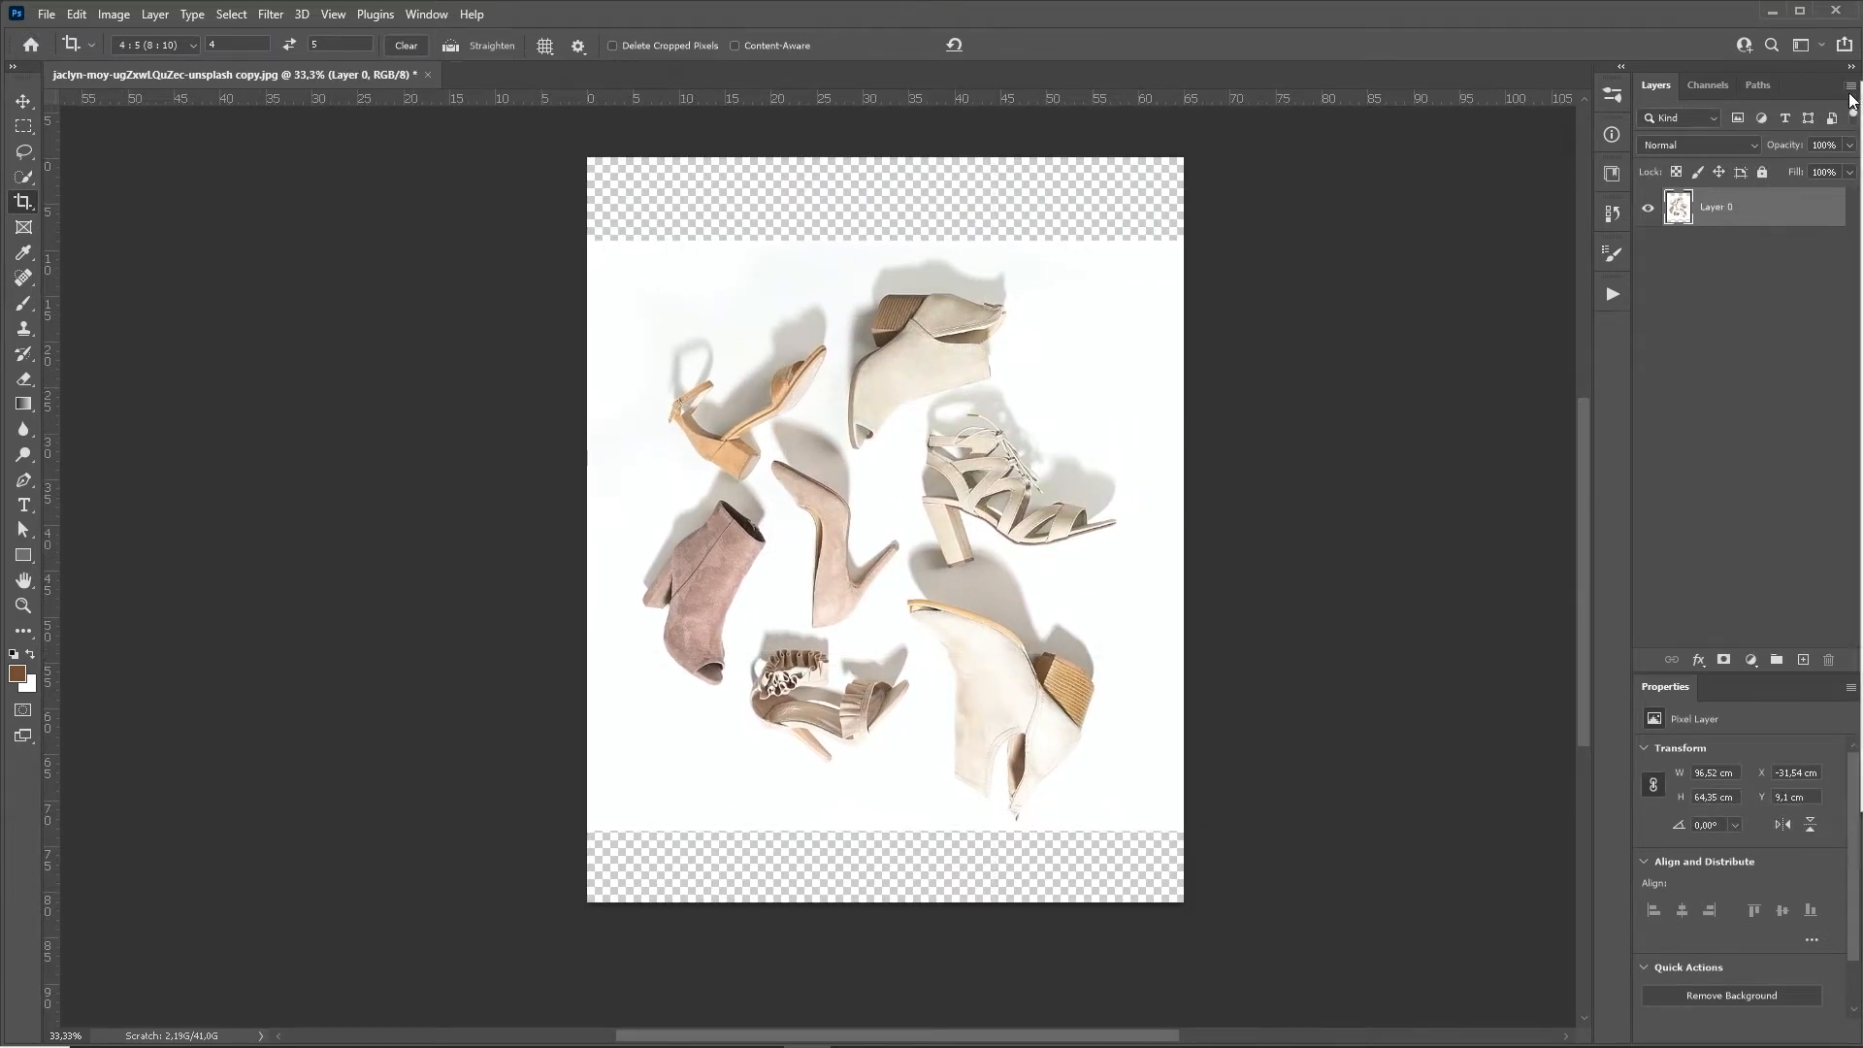
Flatten the image and run the 001 - Base action to build the layer group structure.
click(155, 15)
click(225, 751)
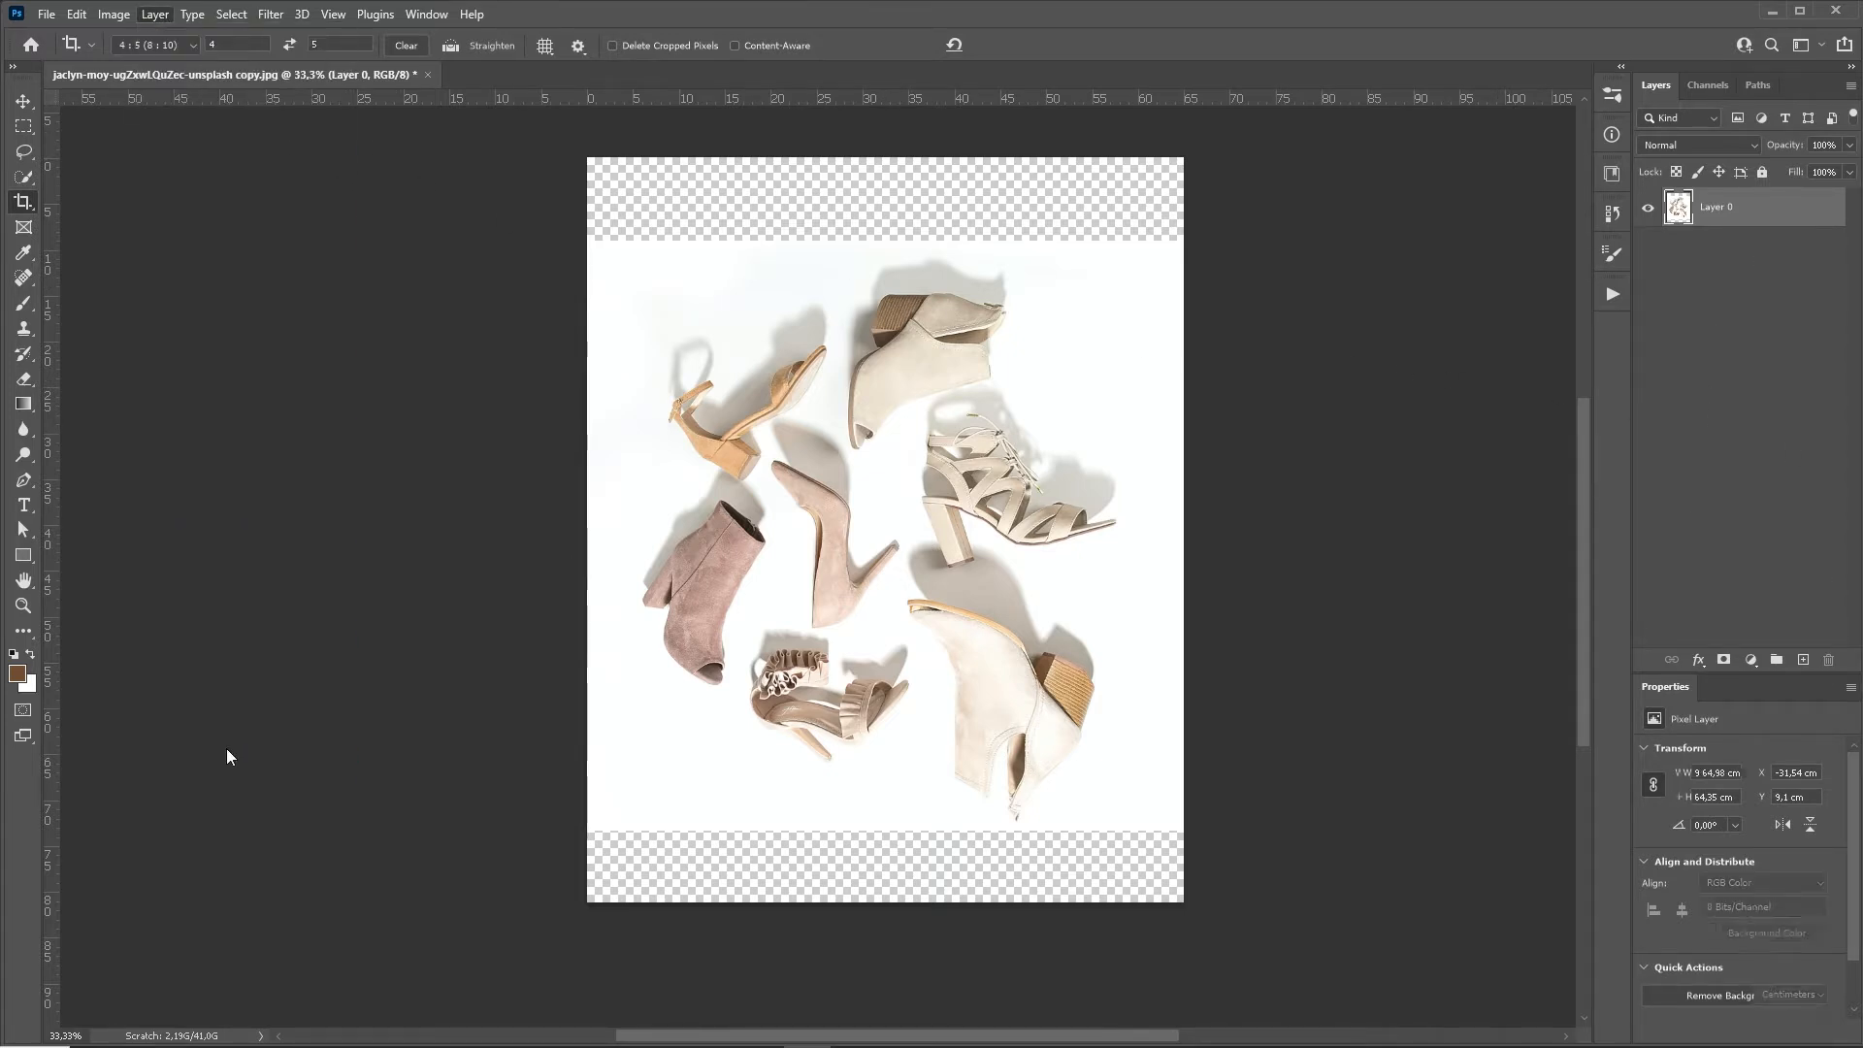
click(1611, 293)
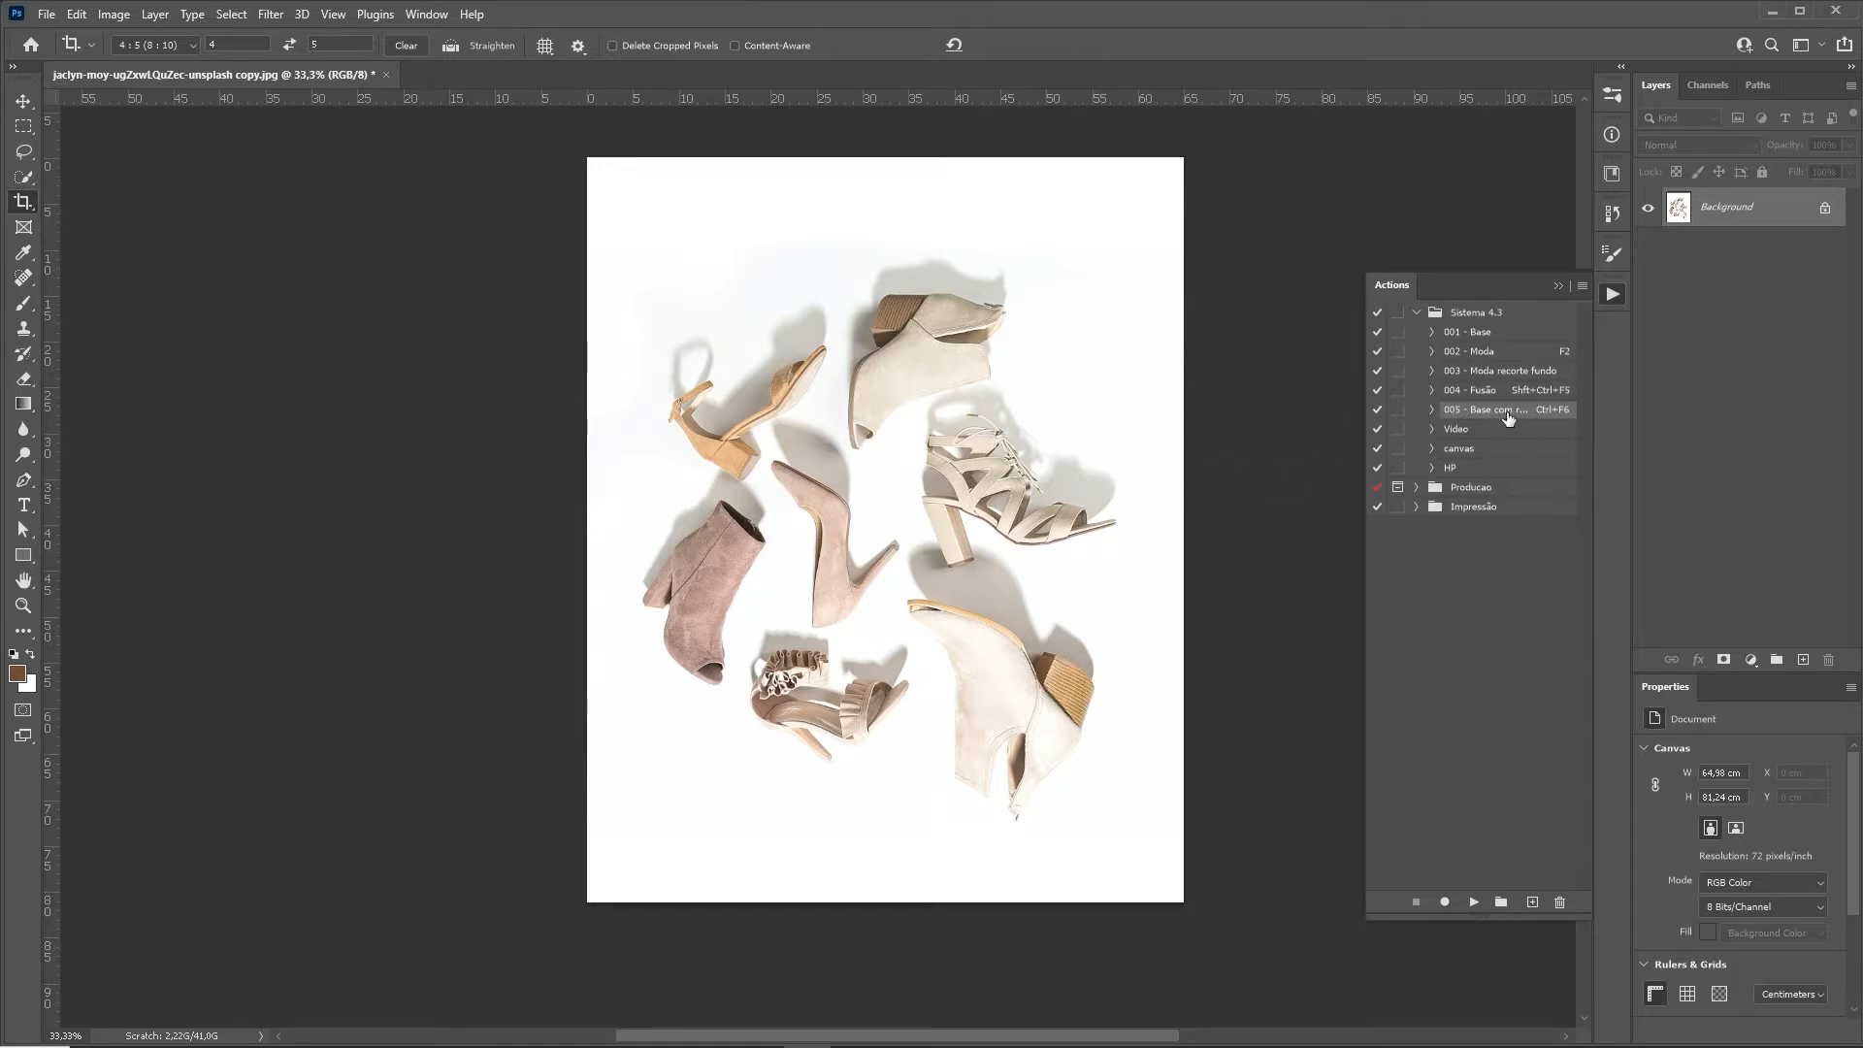
click(1471, 903)
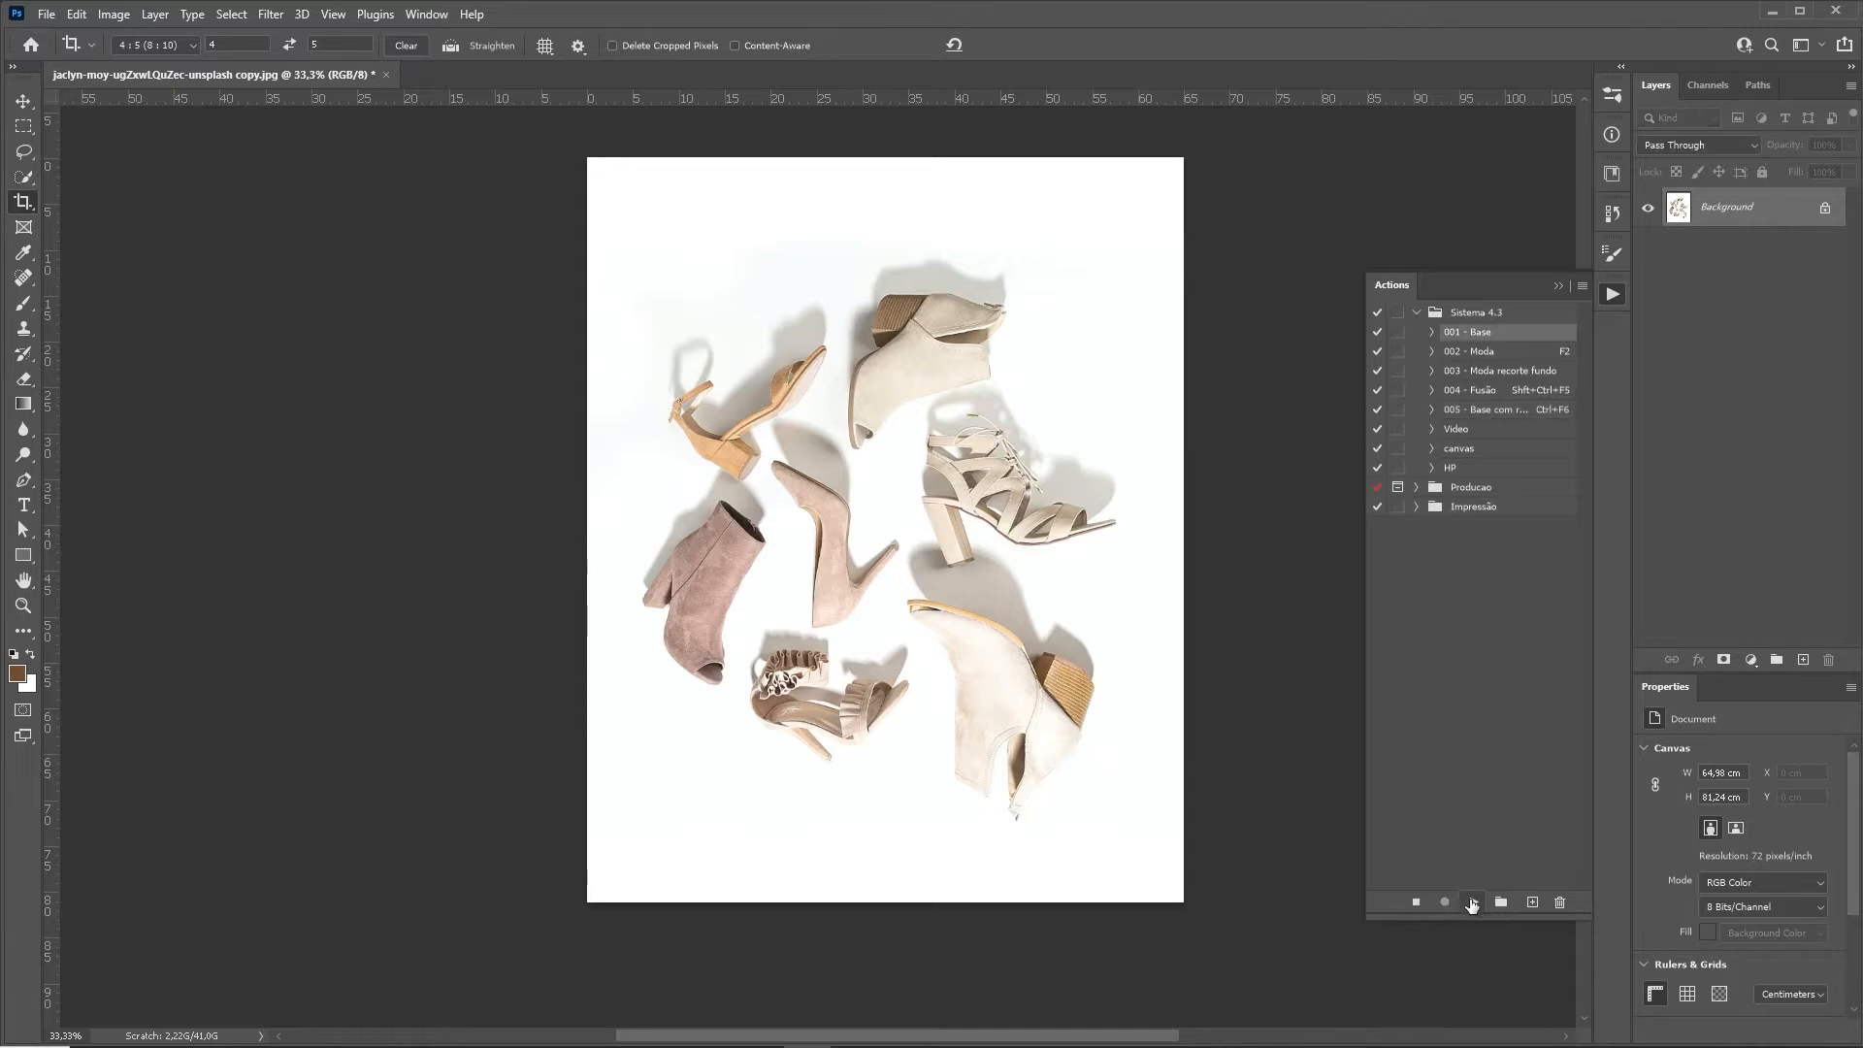
click(1563, 283)
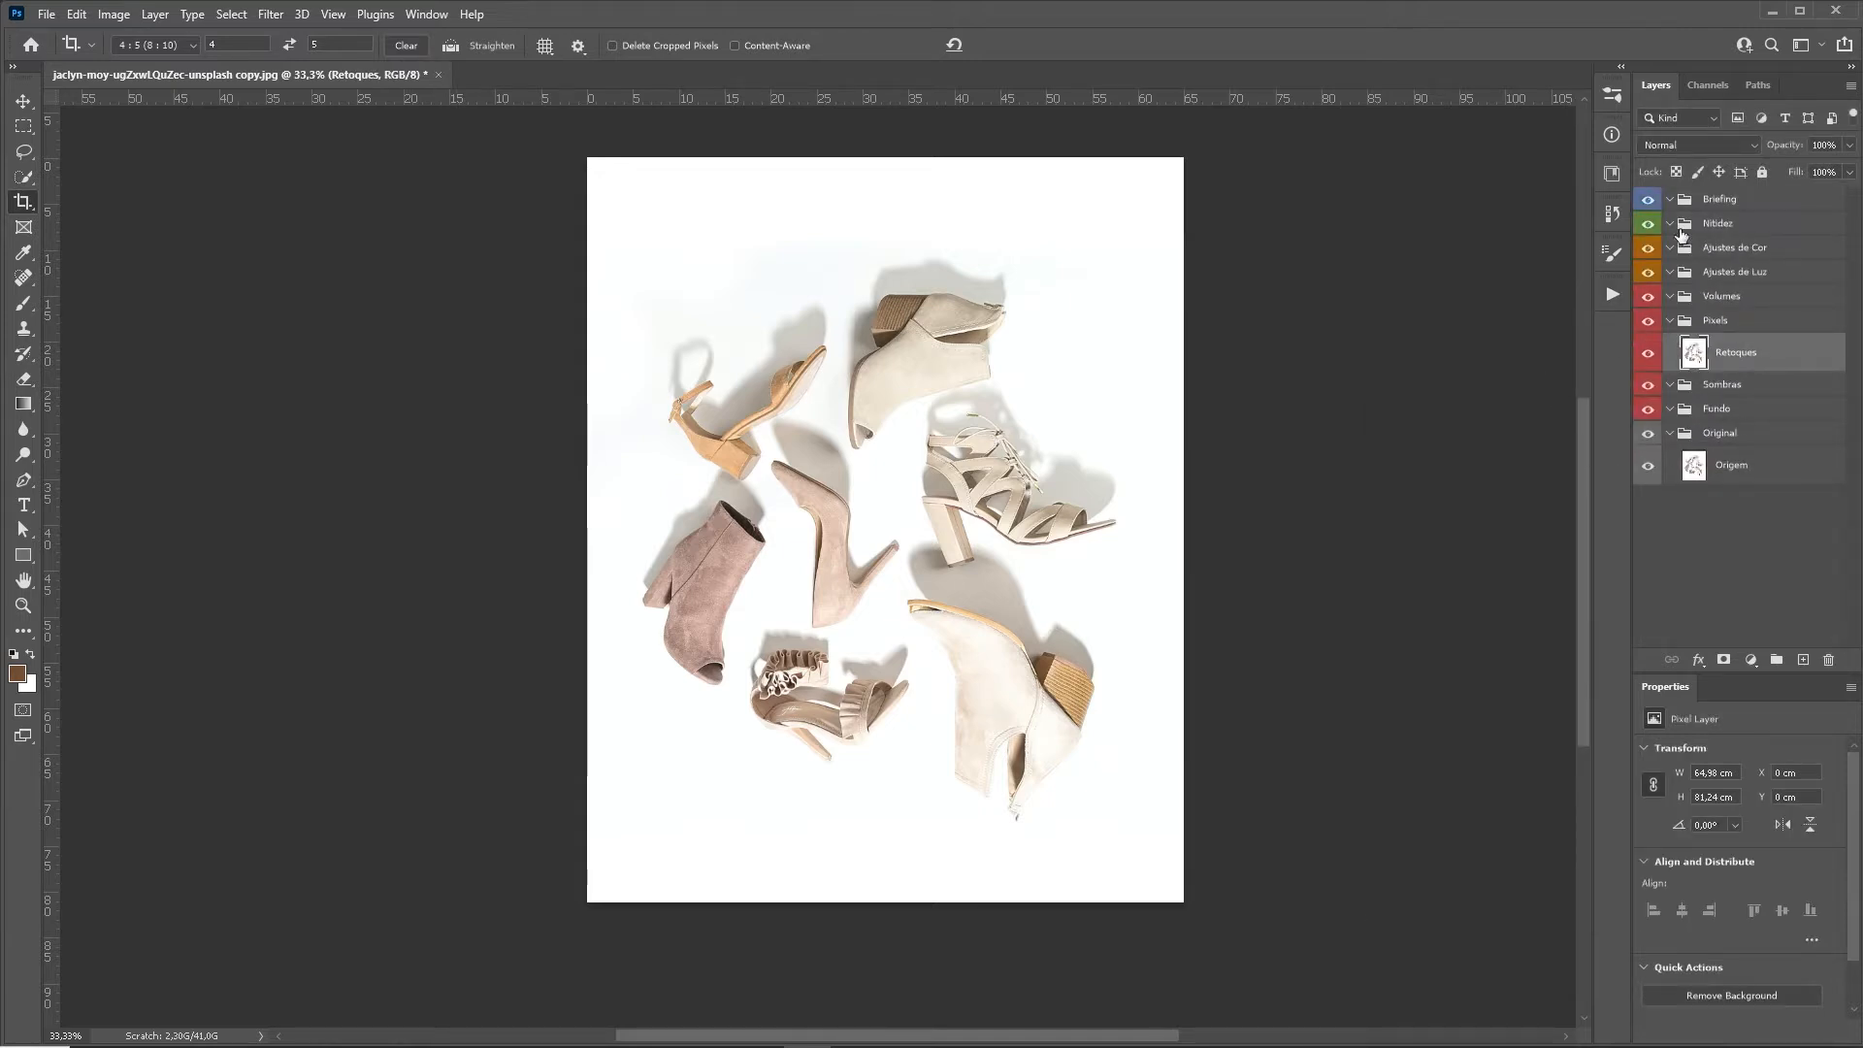
Delete the Volumes group and collapse the Original group, keeping the Pixels group expanded.
click(1669, 320)
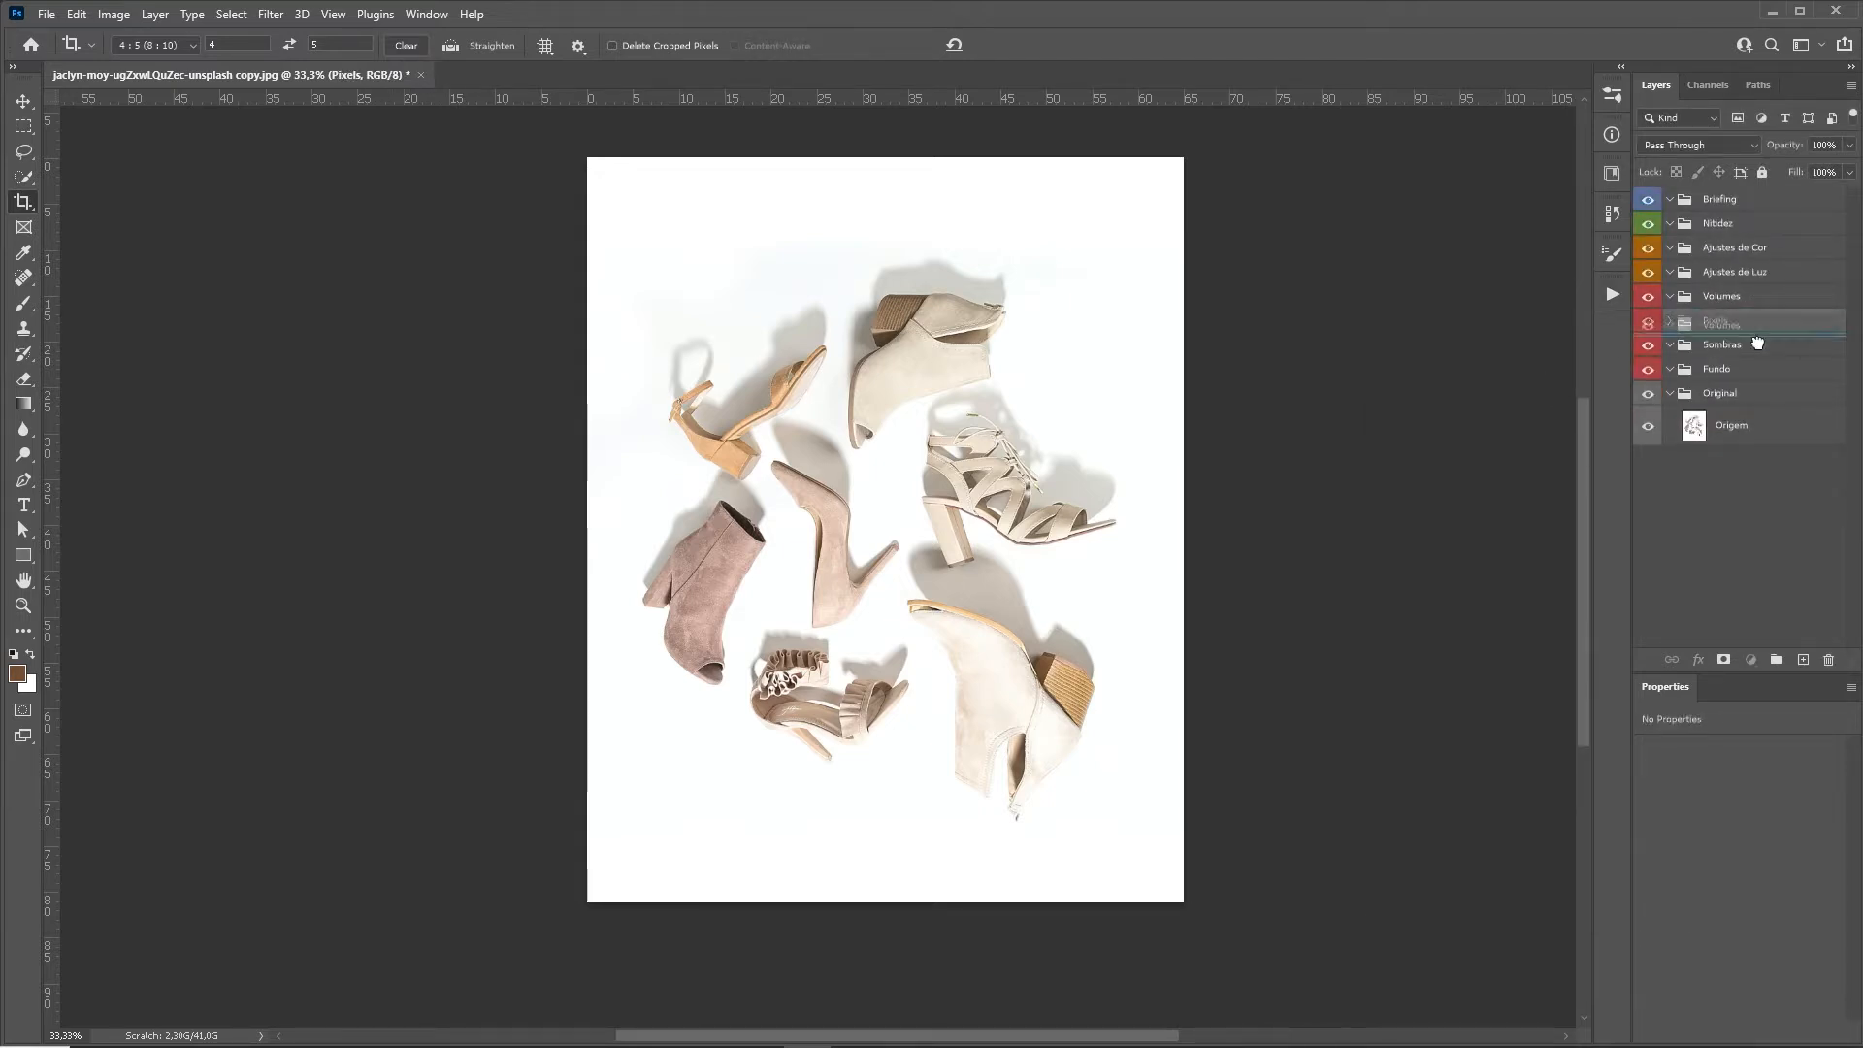
drag(1722, 296, 1829, 656)
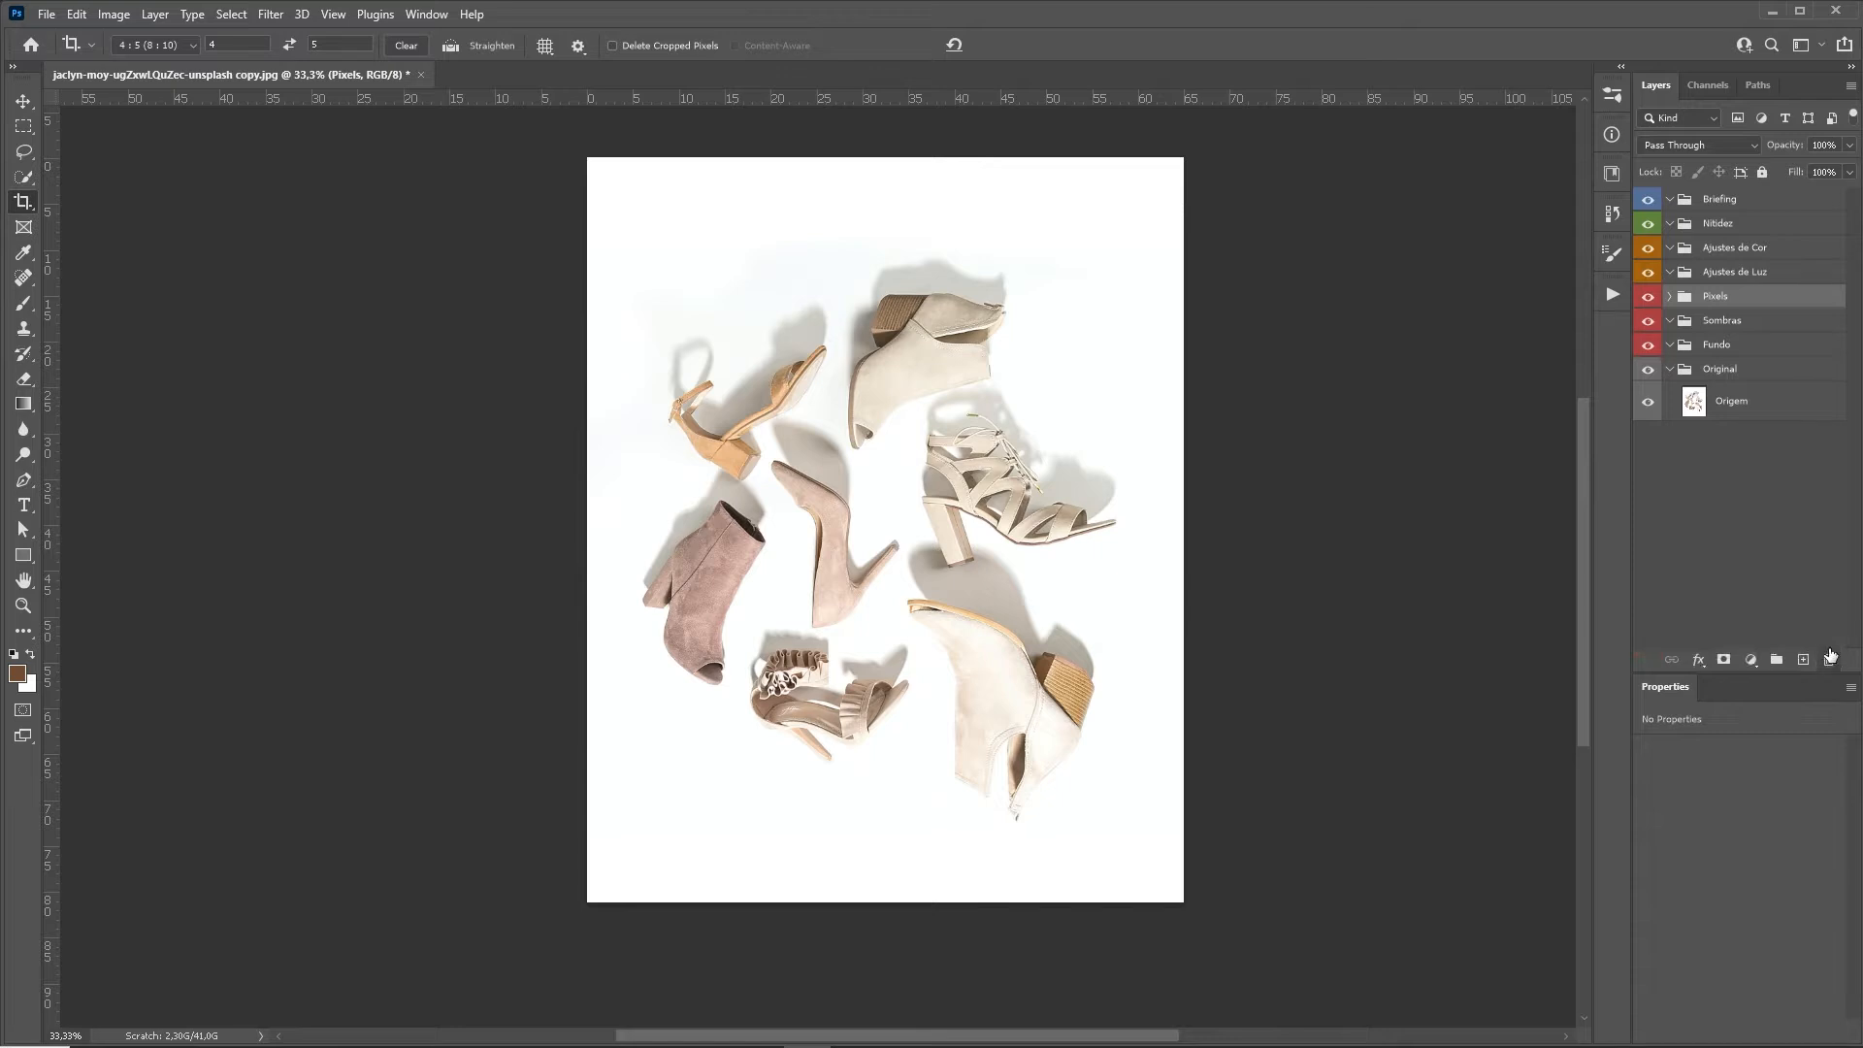
click(1670, 369)
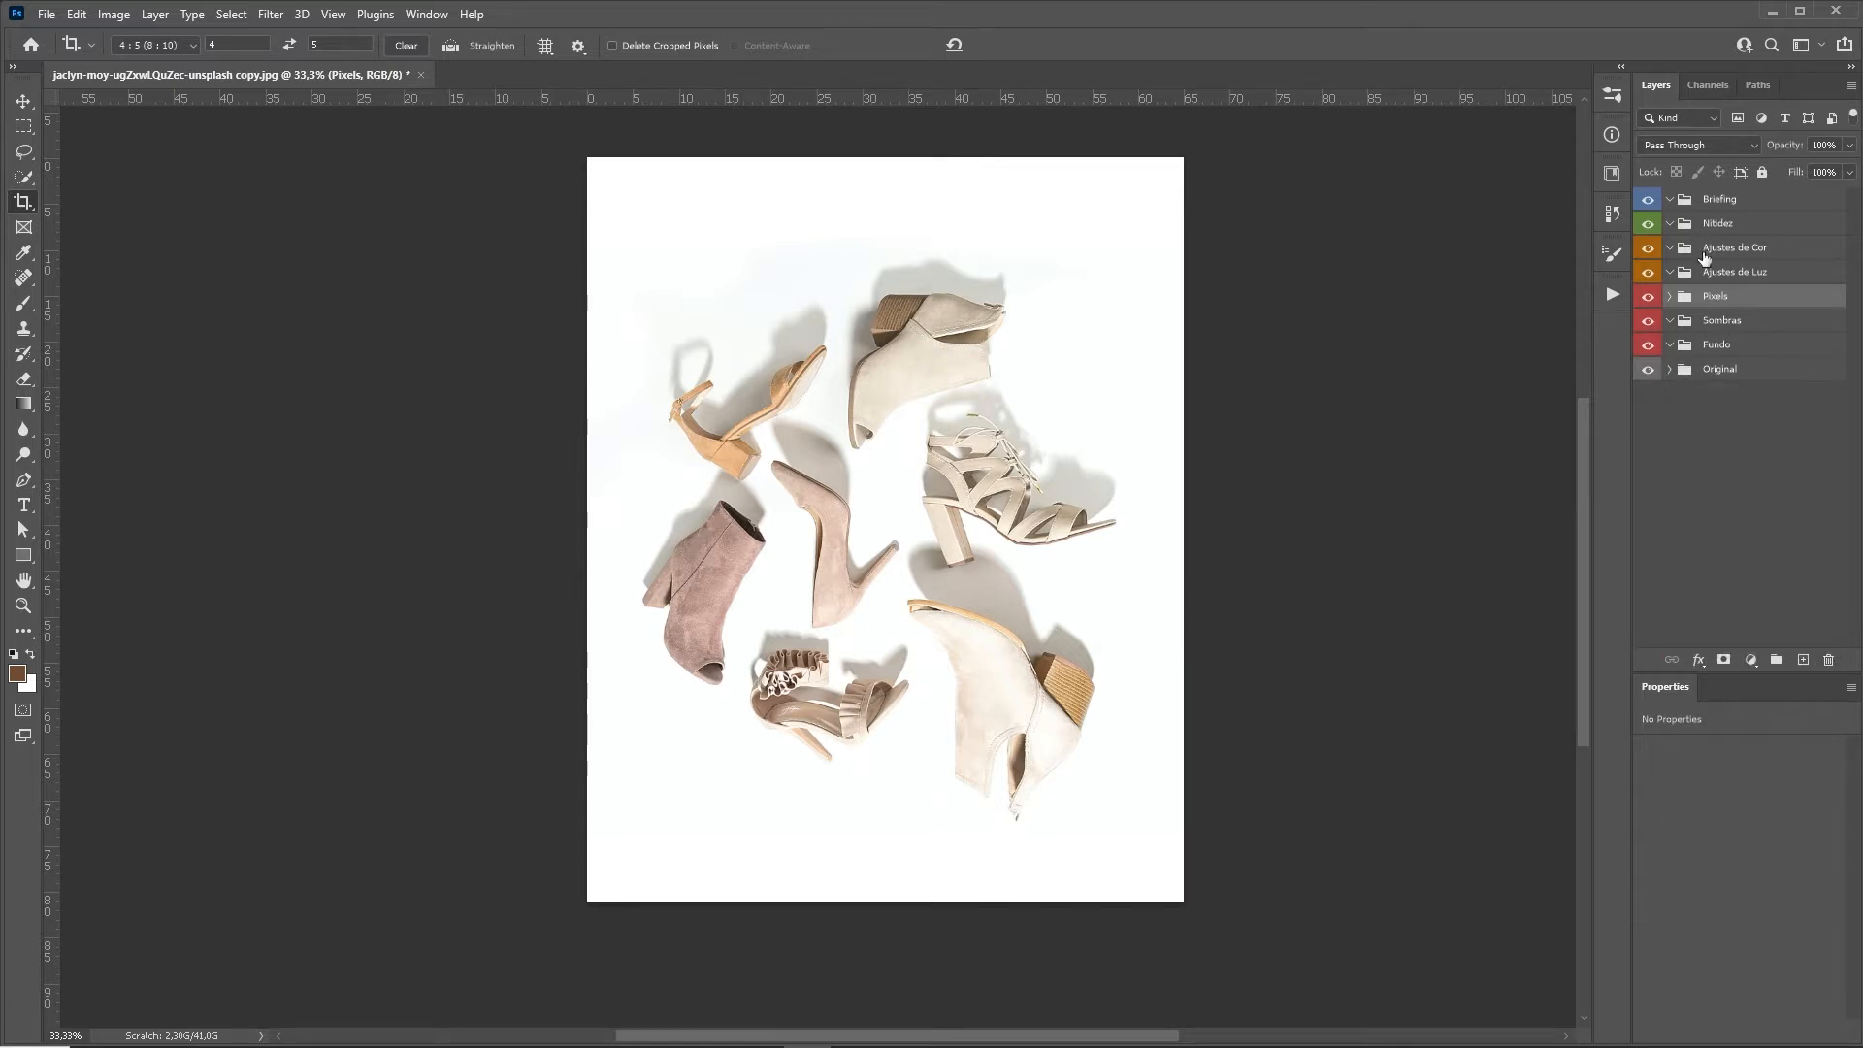
click(1670, 296)
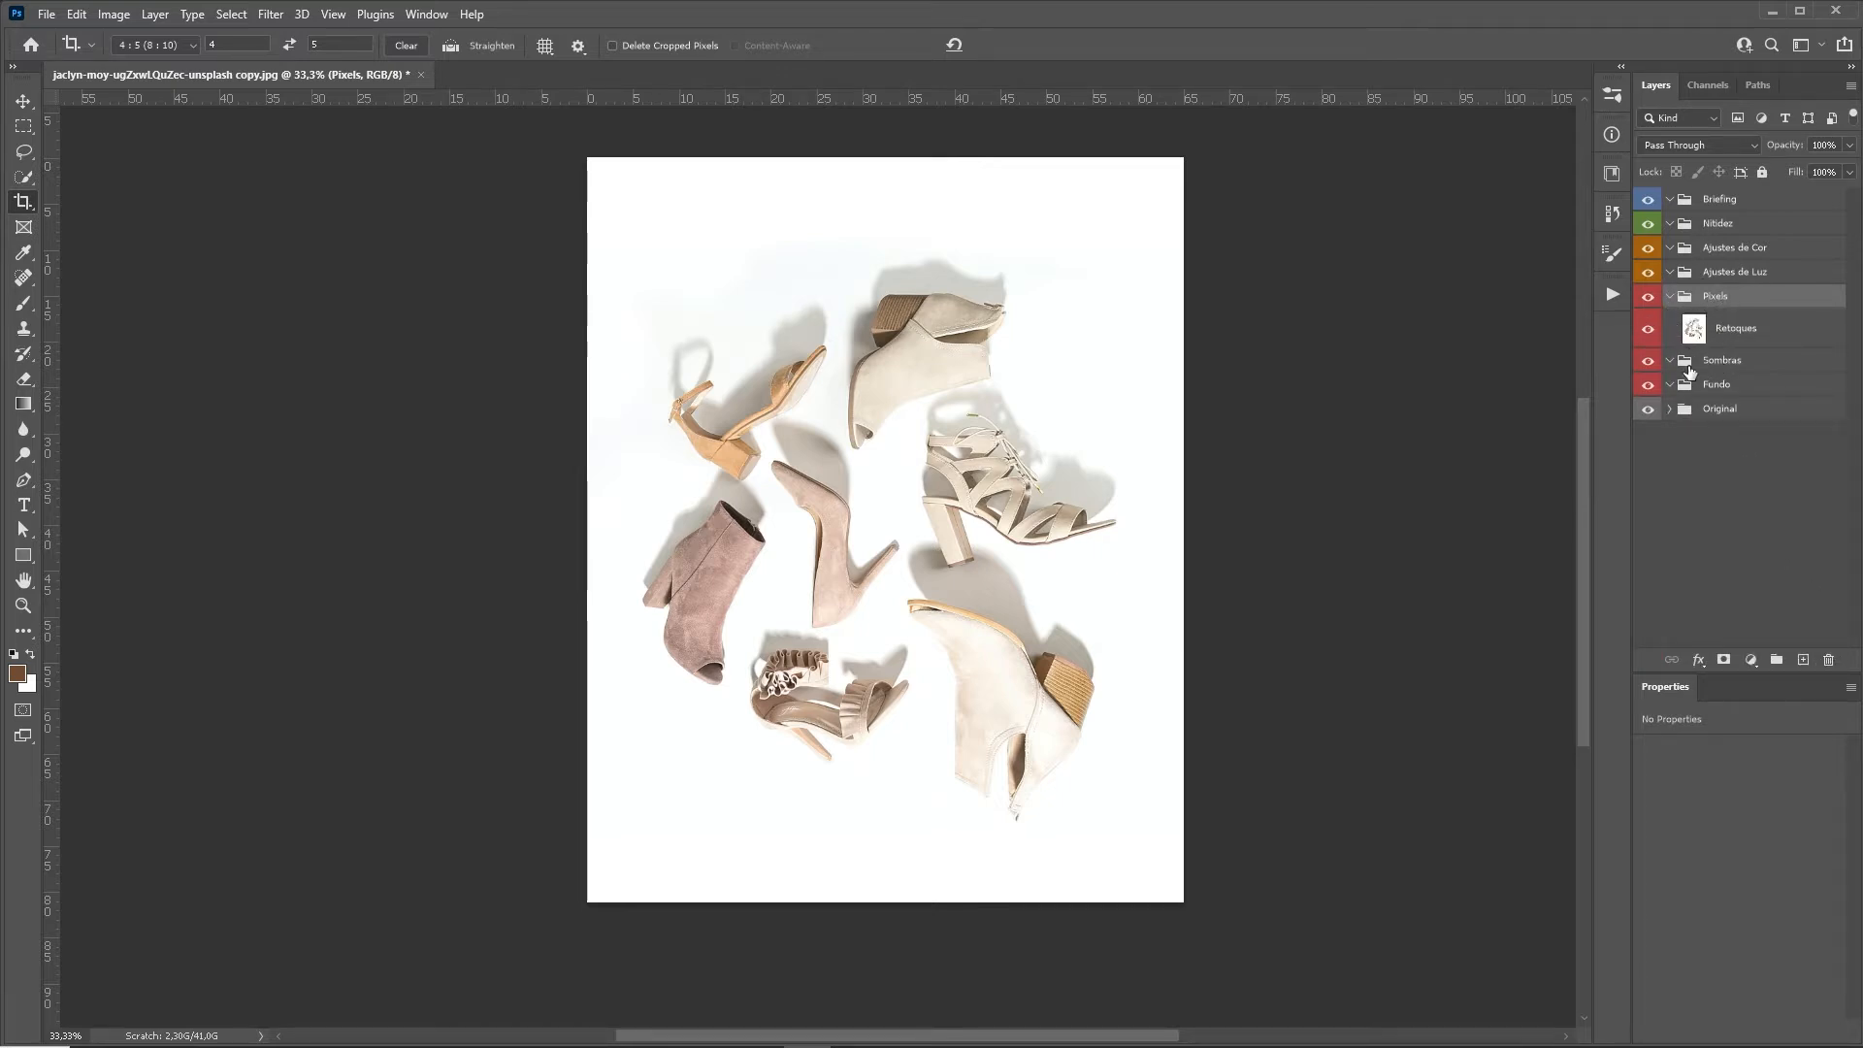
Add a dark neutral grey solid color fill inside the Fundo group, with hue 0, saturation 0% and brightness 35%.
click(1719, 387)
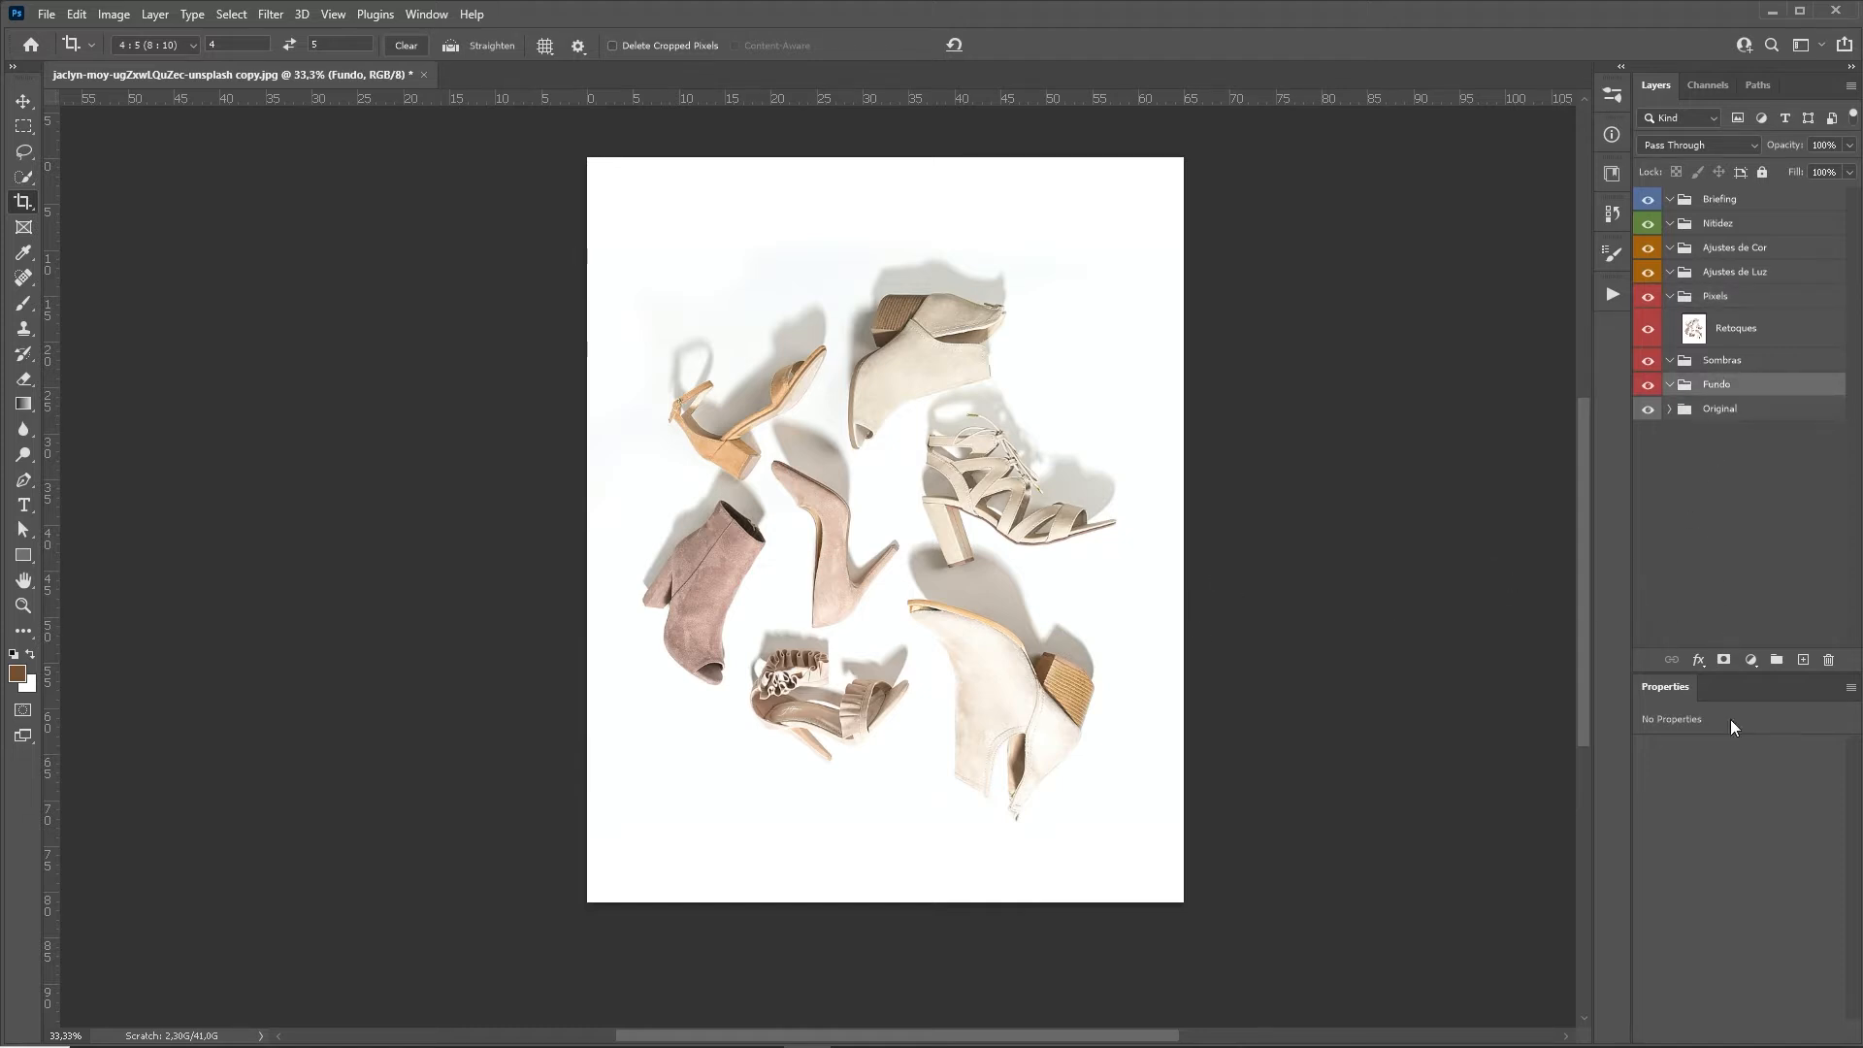
click(1751, 661)
click(1727, 689)
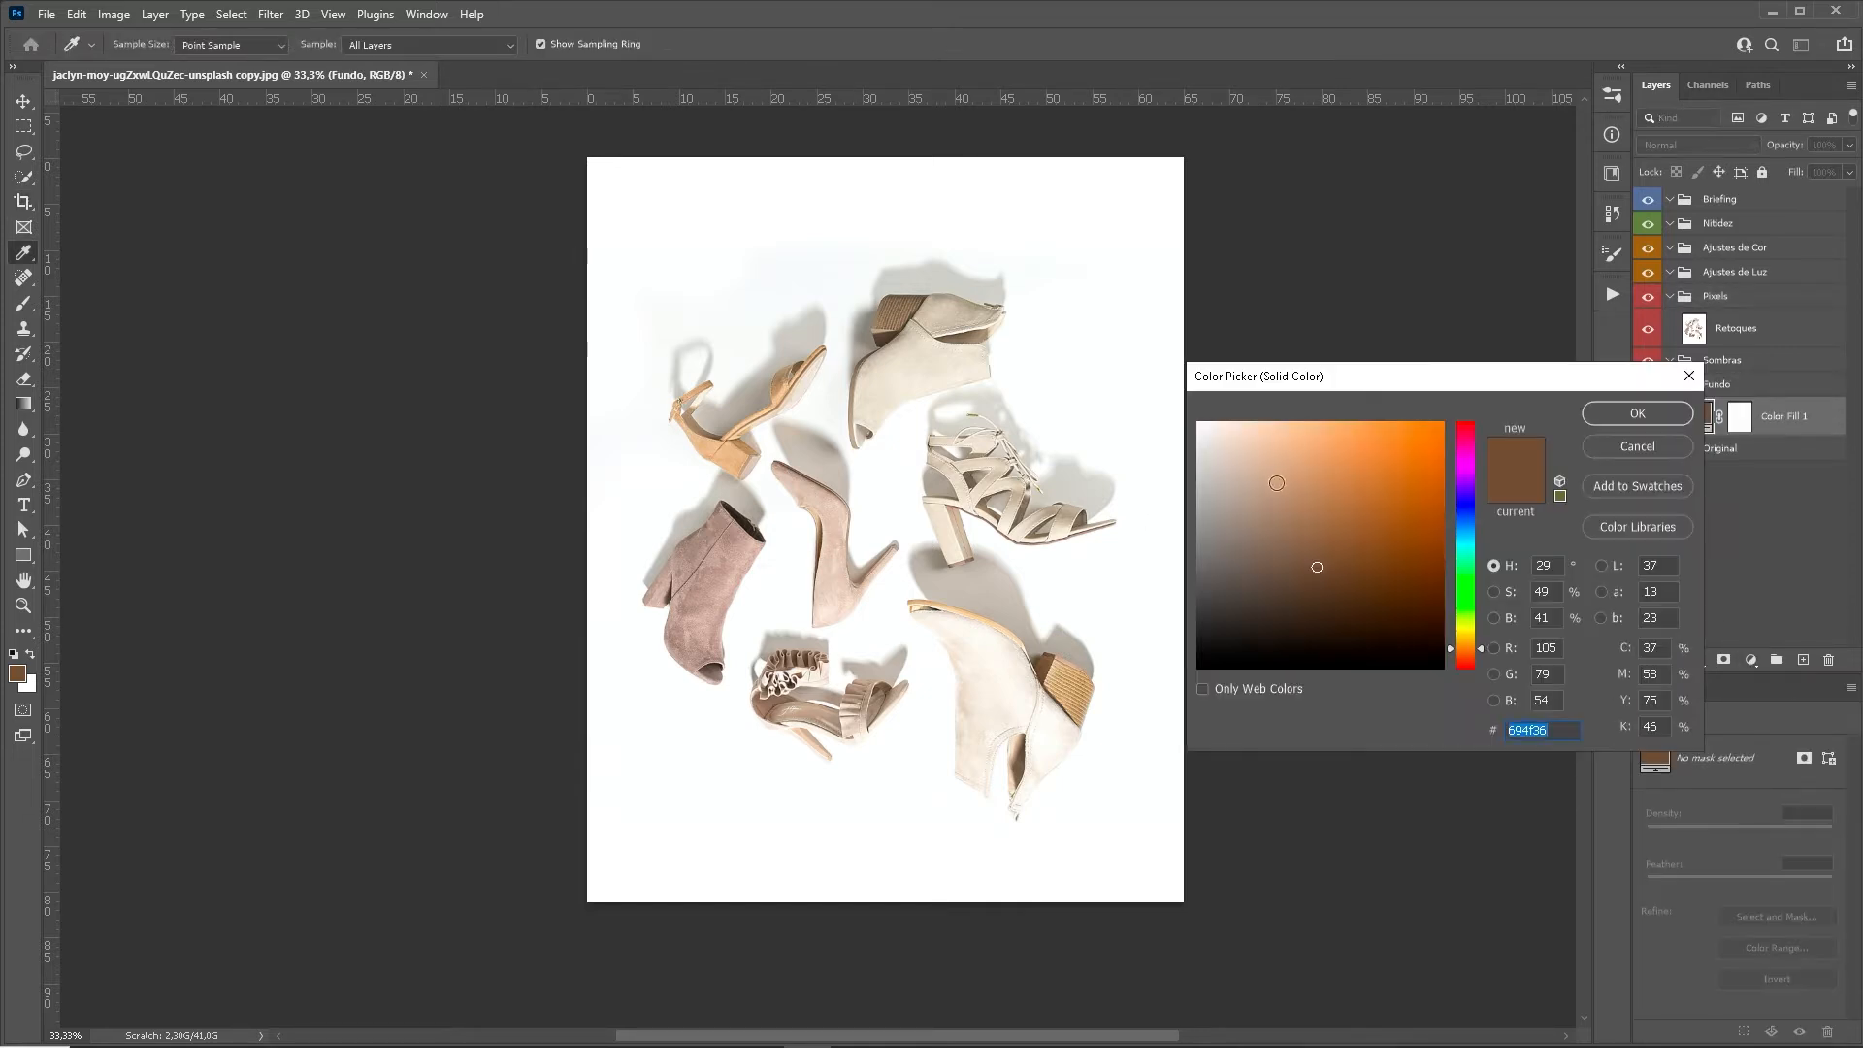
text(676767)
click(1542, 617)
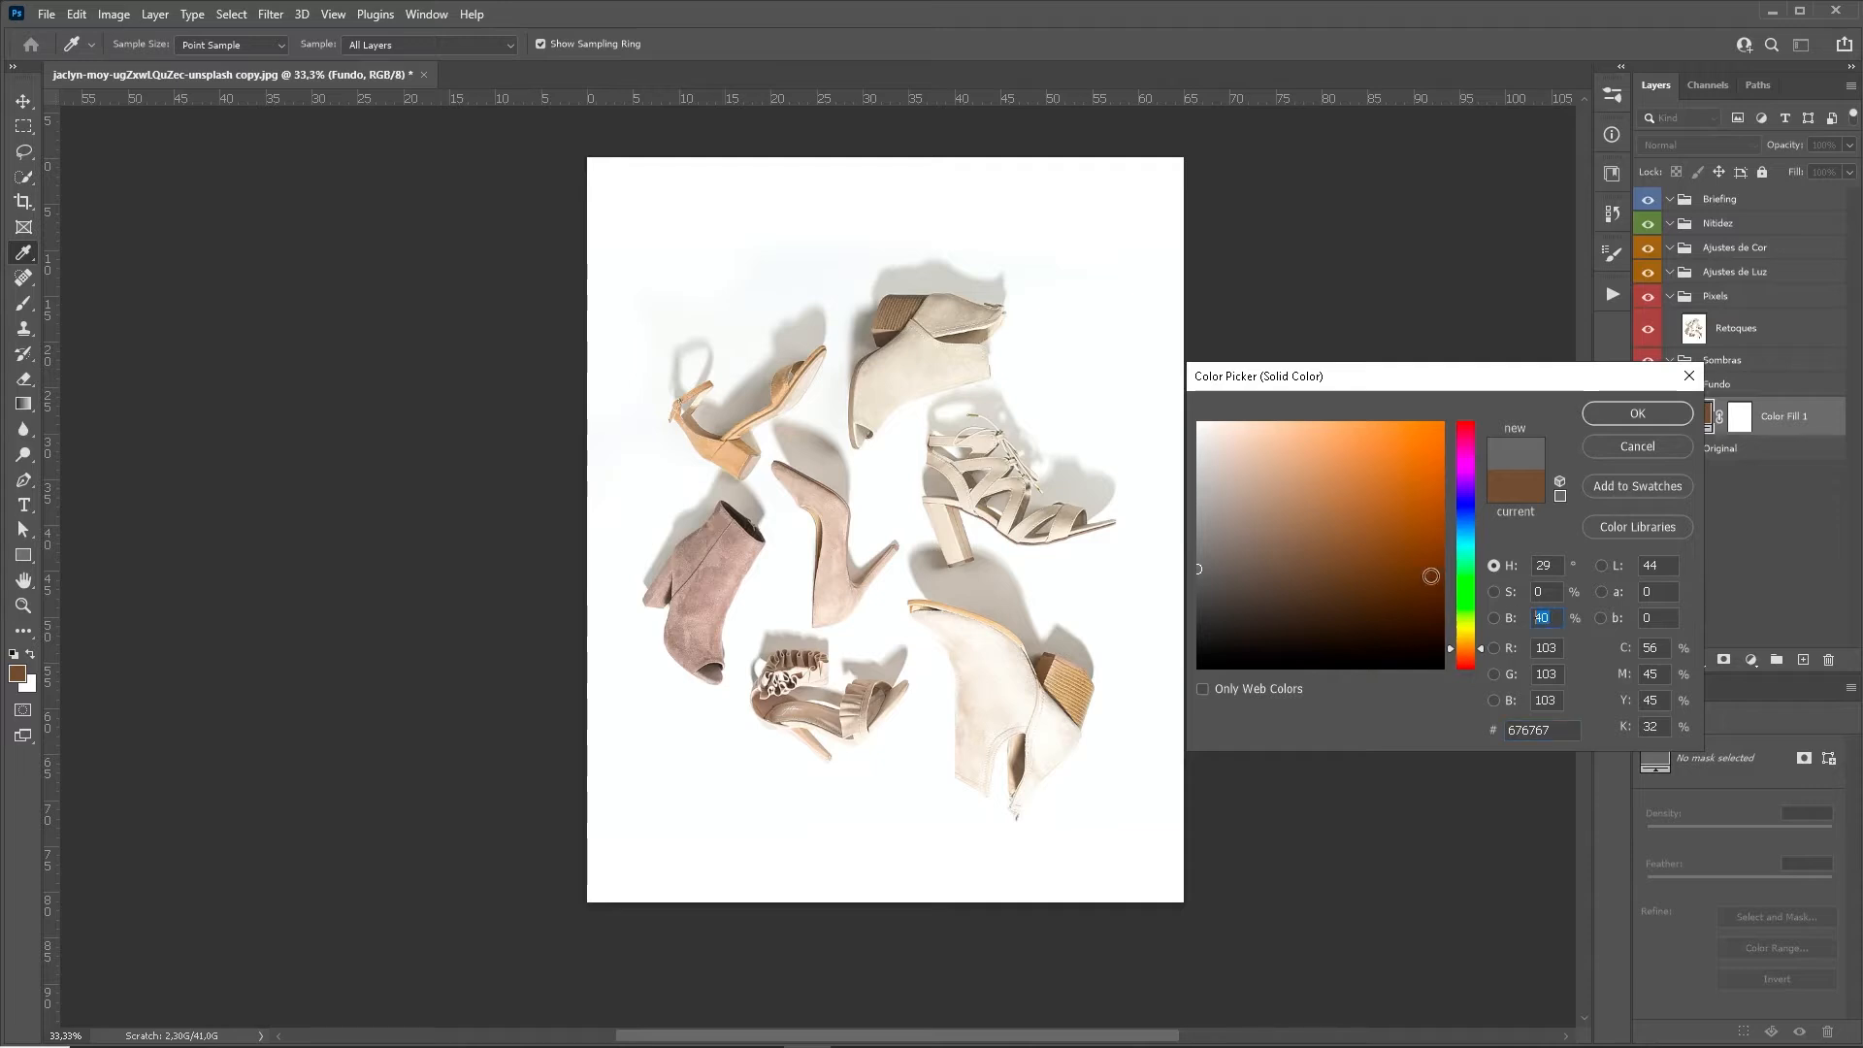
text(35)
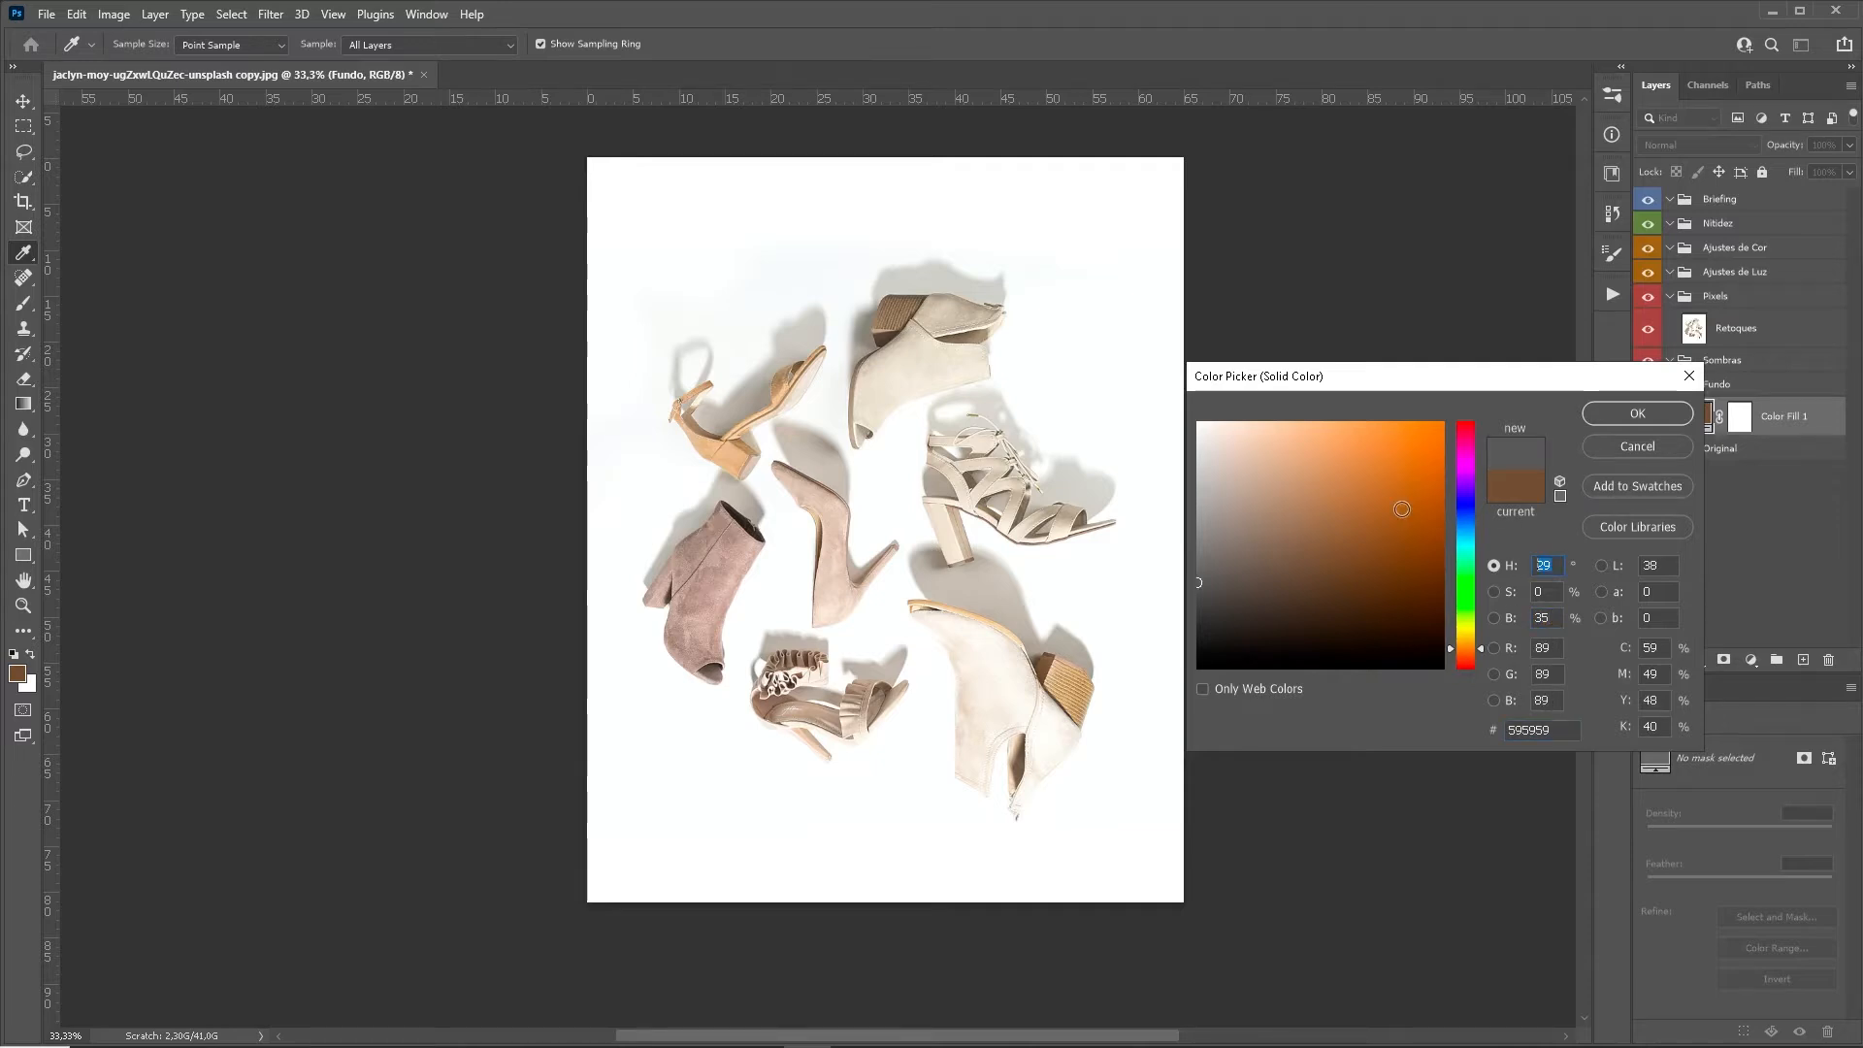
text(0)
click(1615, 415)
key(c)
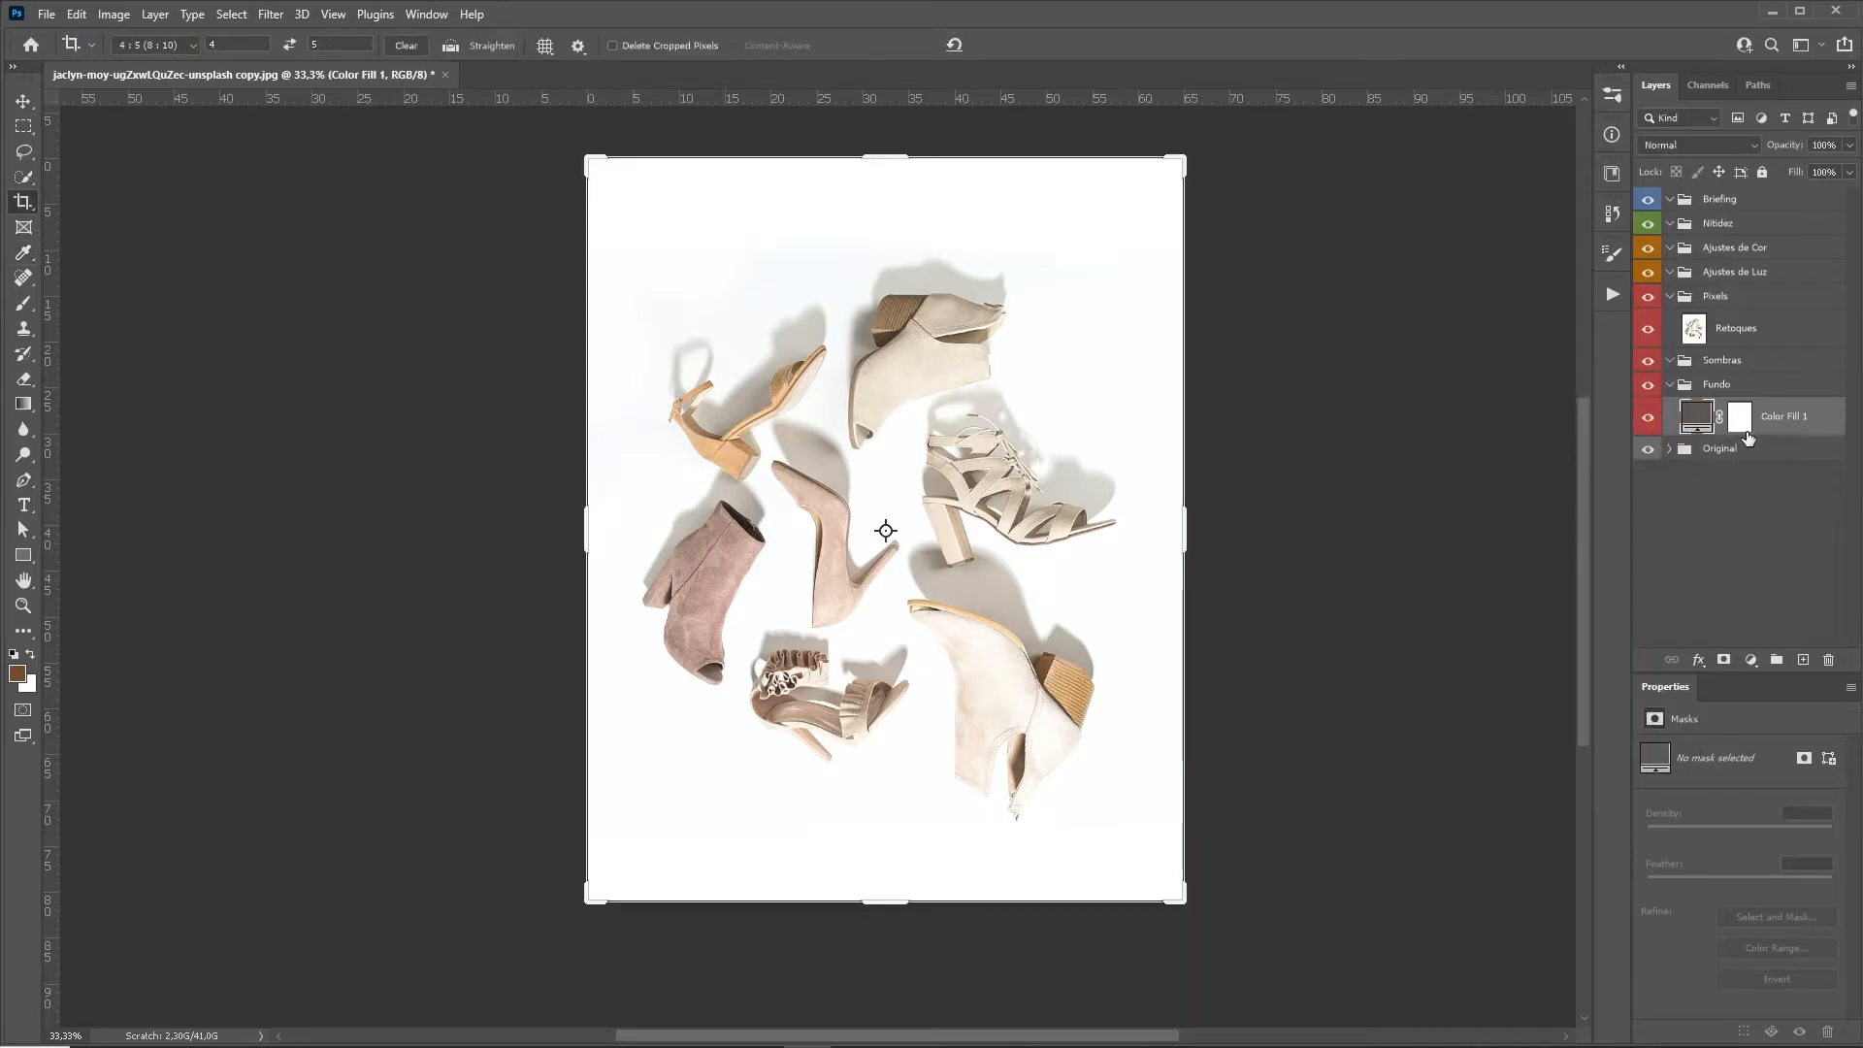
Rename the new color fill layer as Fundo.
double_click(1771, 417)
text(Fundo)
key(Return)
key(z)
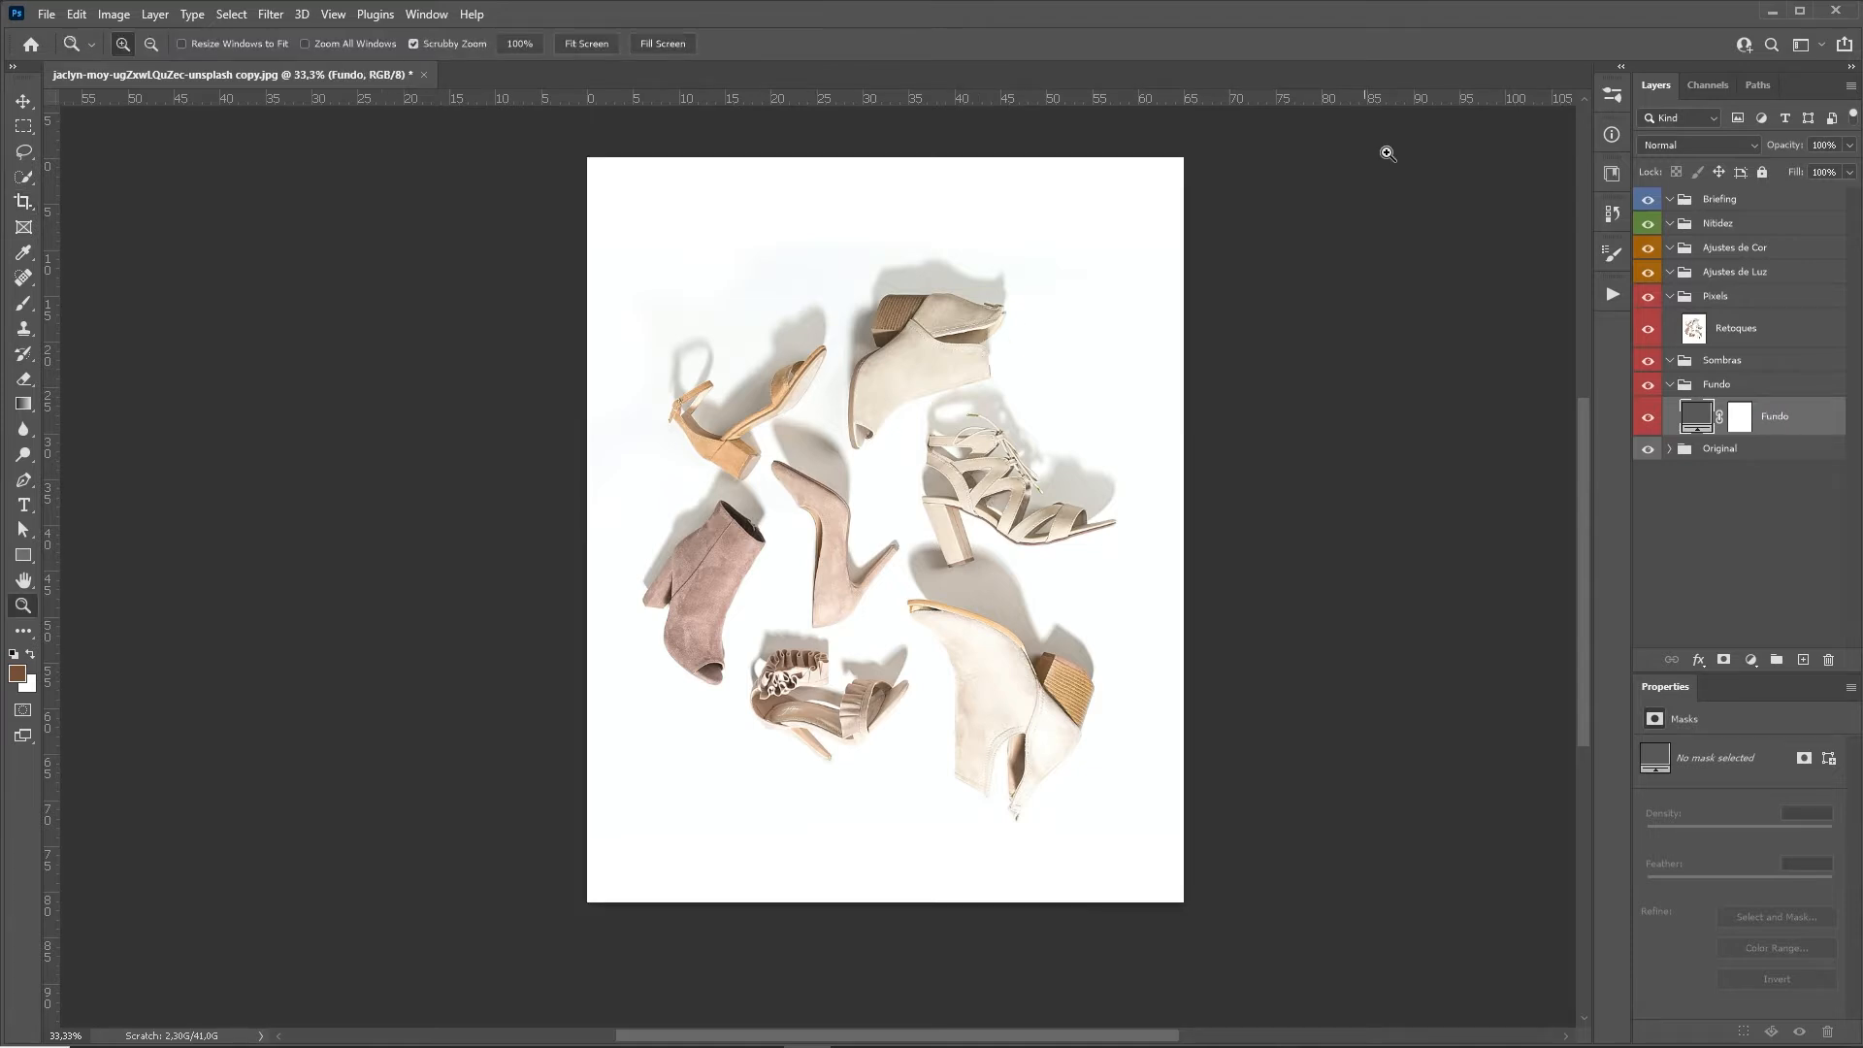
Convert the shoe outlines in Path 1 into a new selection with a feather radius of 0 pixels.
click(1757, 86)
click(1649, 124)
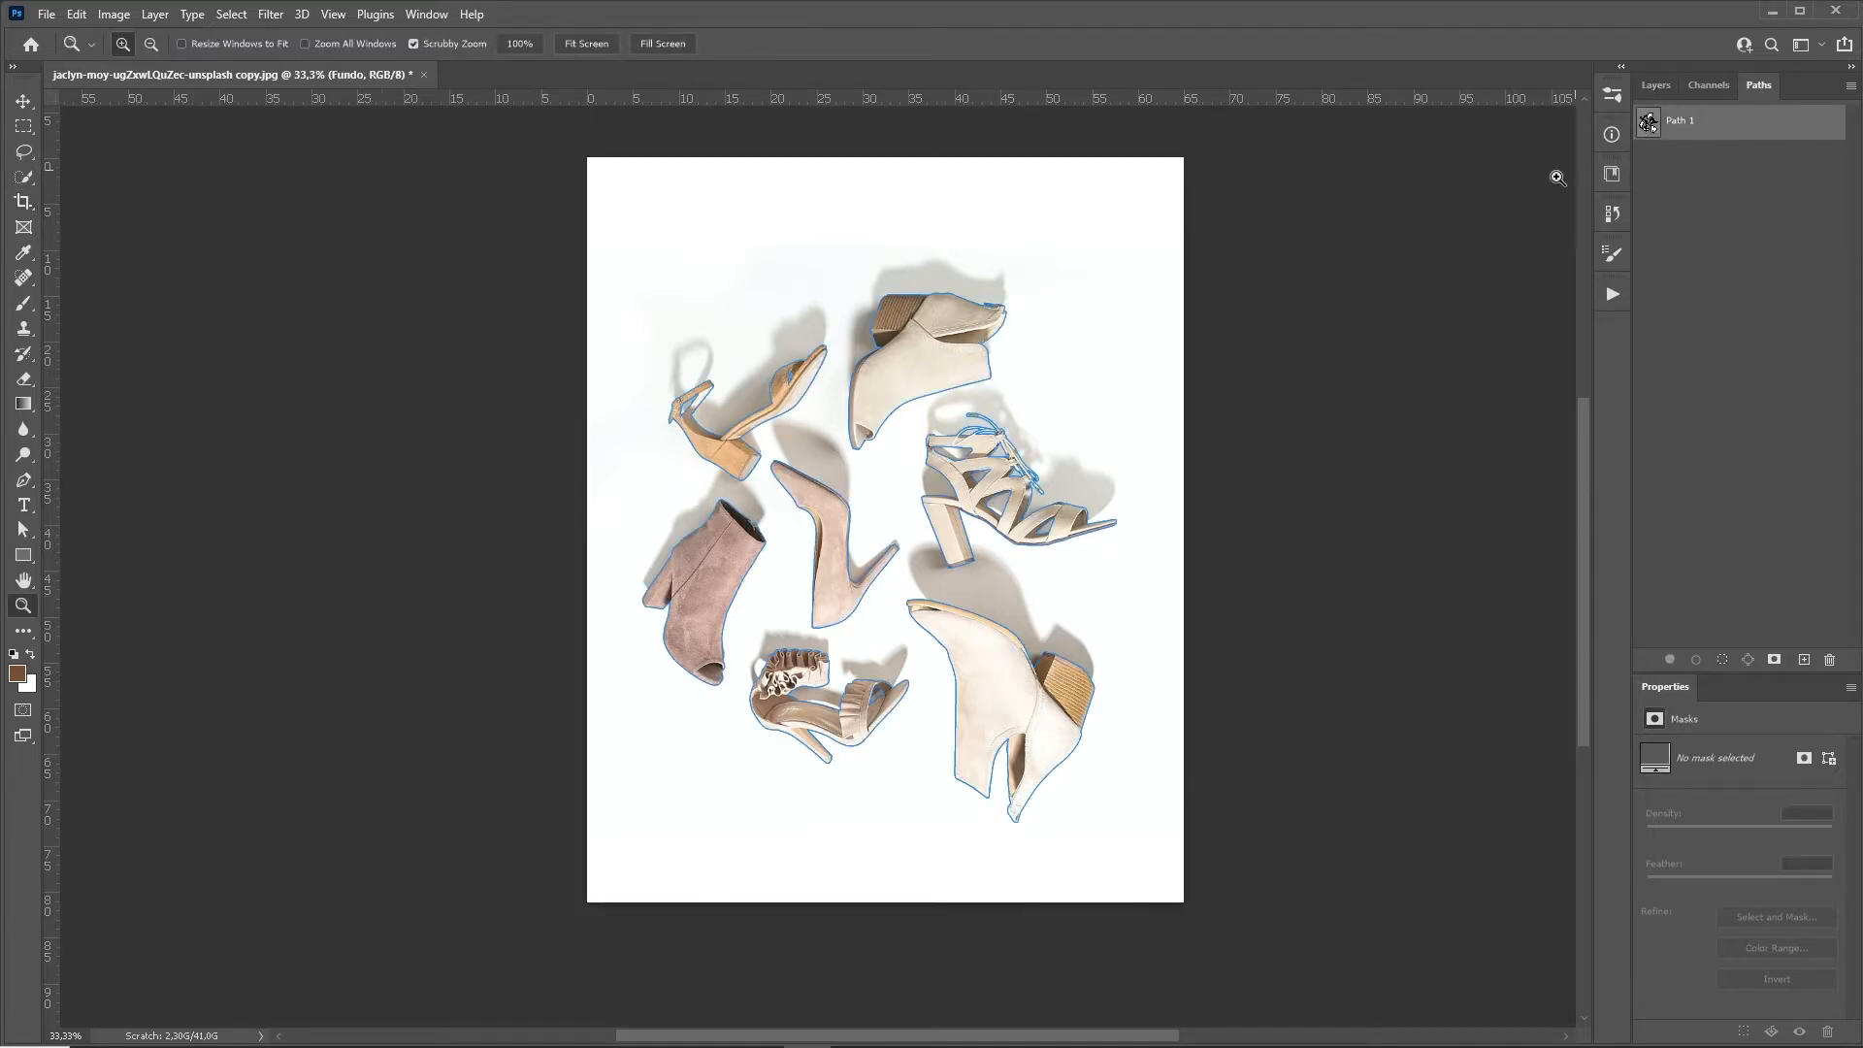
key(a)
drag(587, 260, 902, 649)
right_click(900, 442)
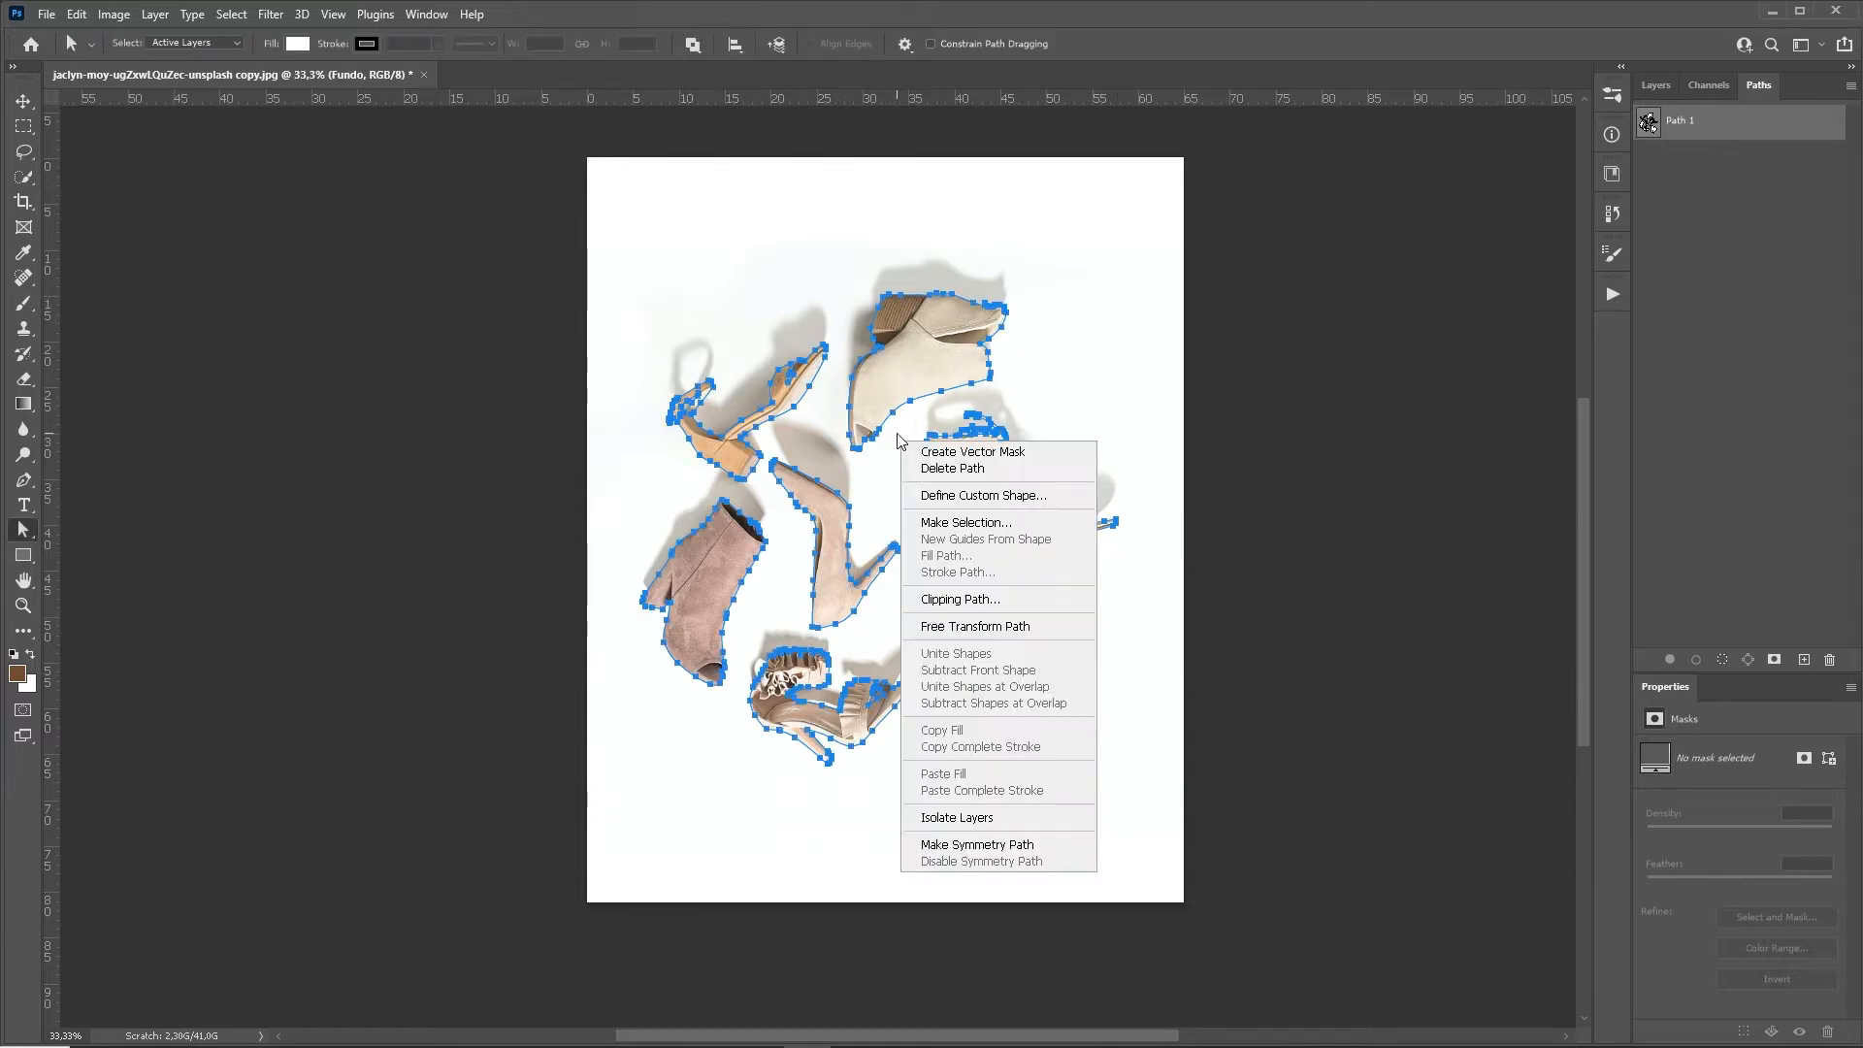
click(965, 522)
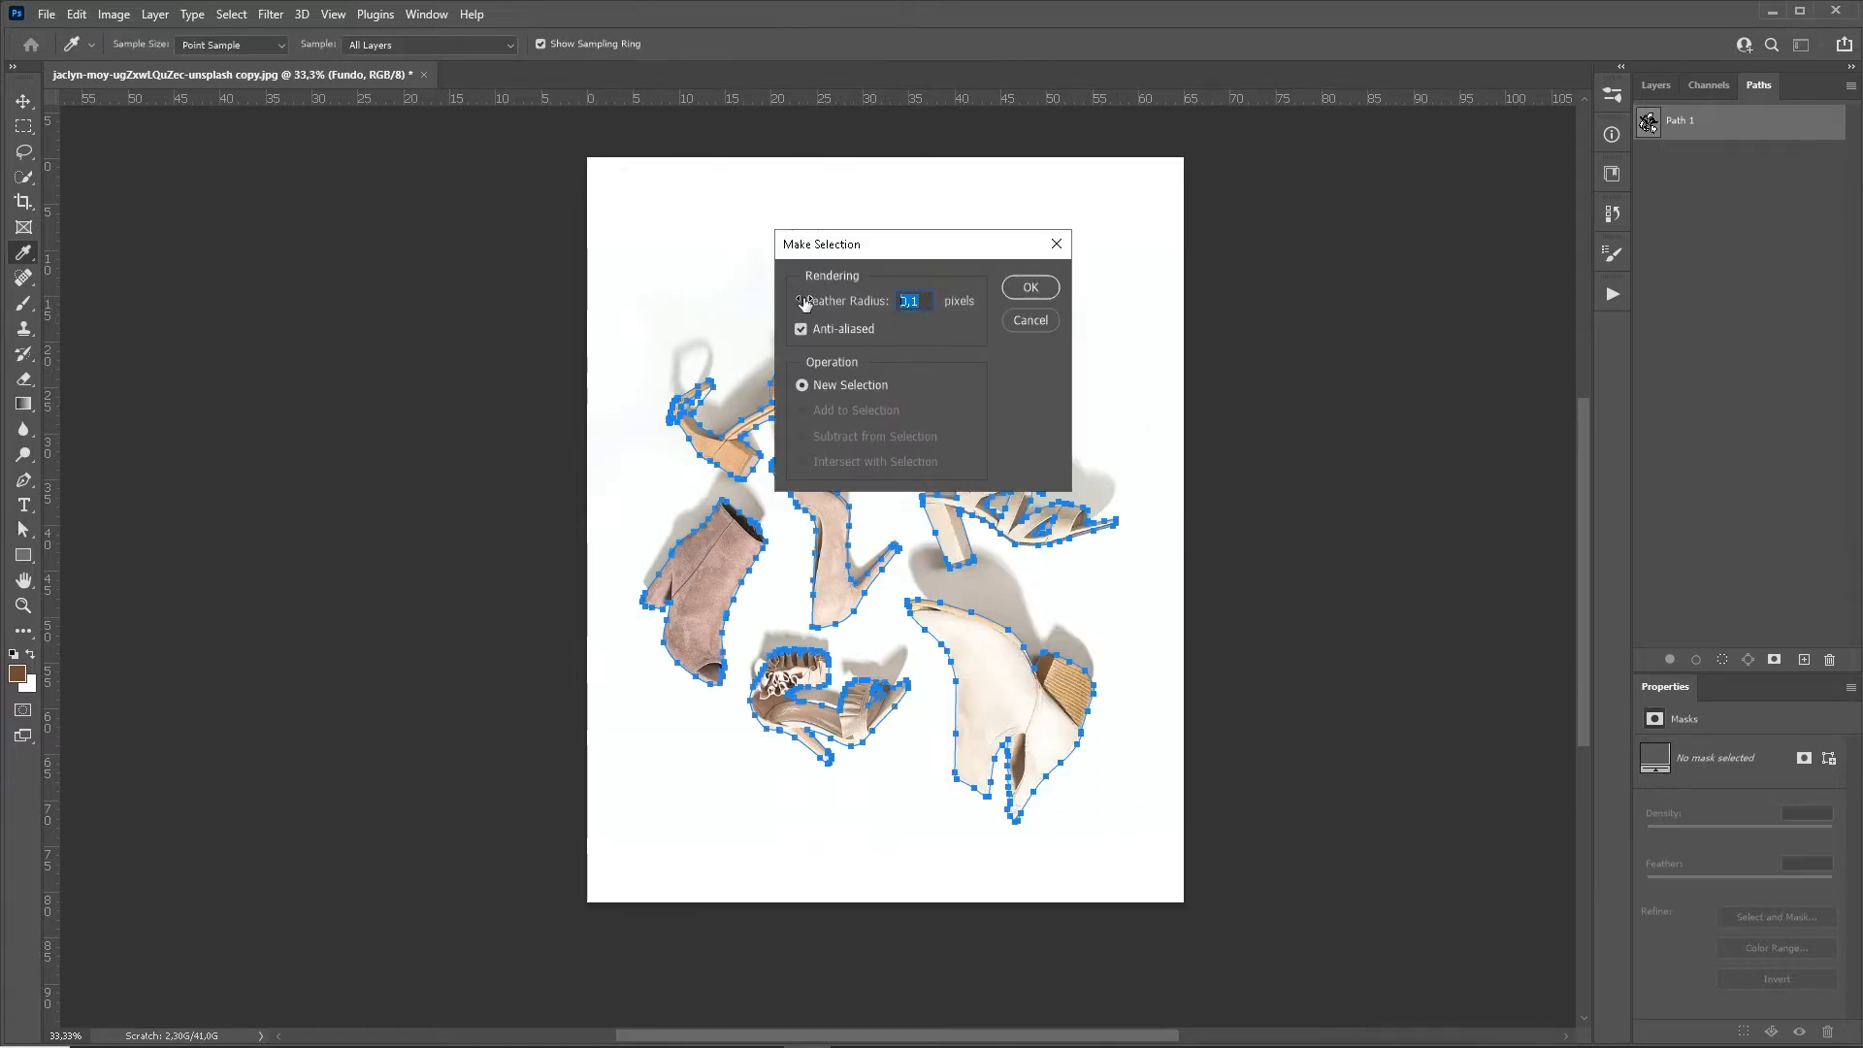
text(0)
key(Return)
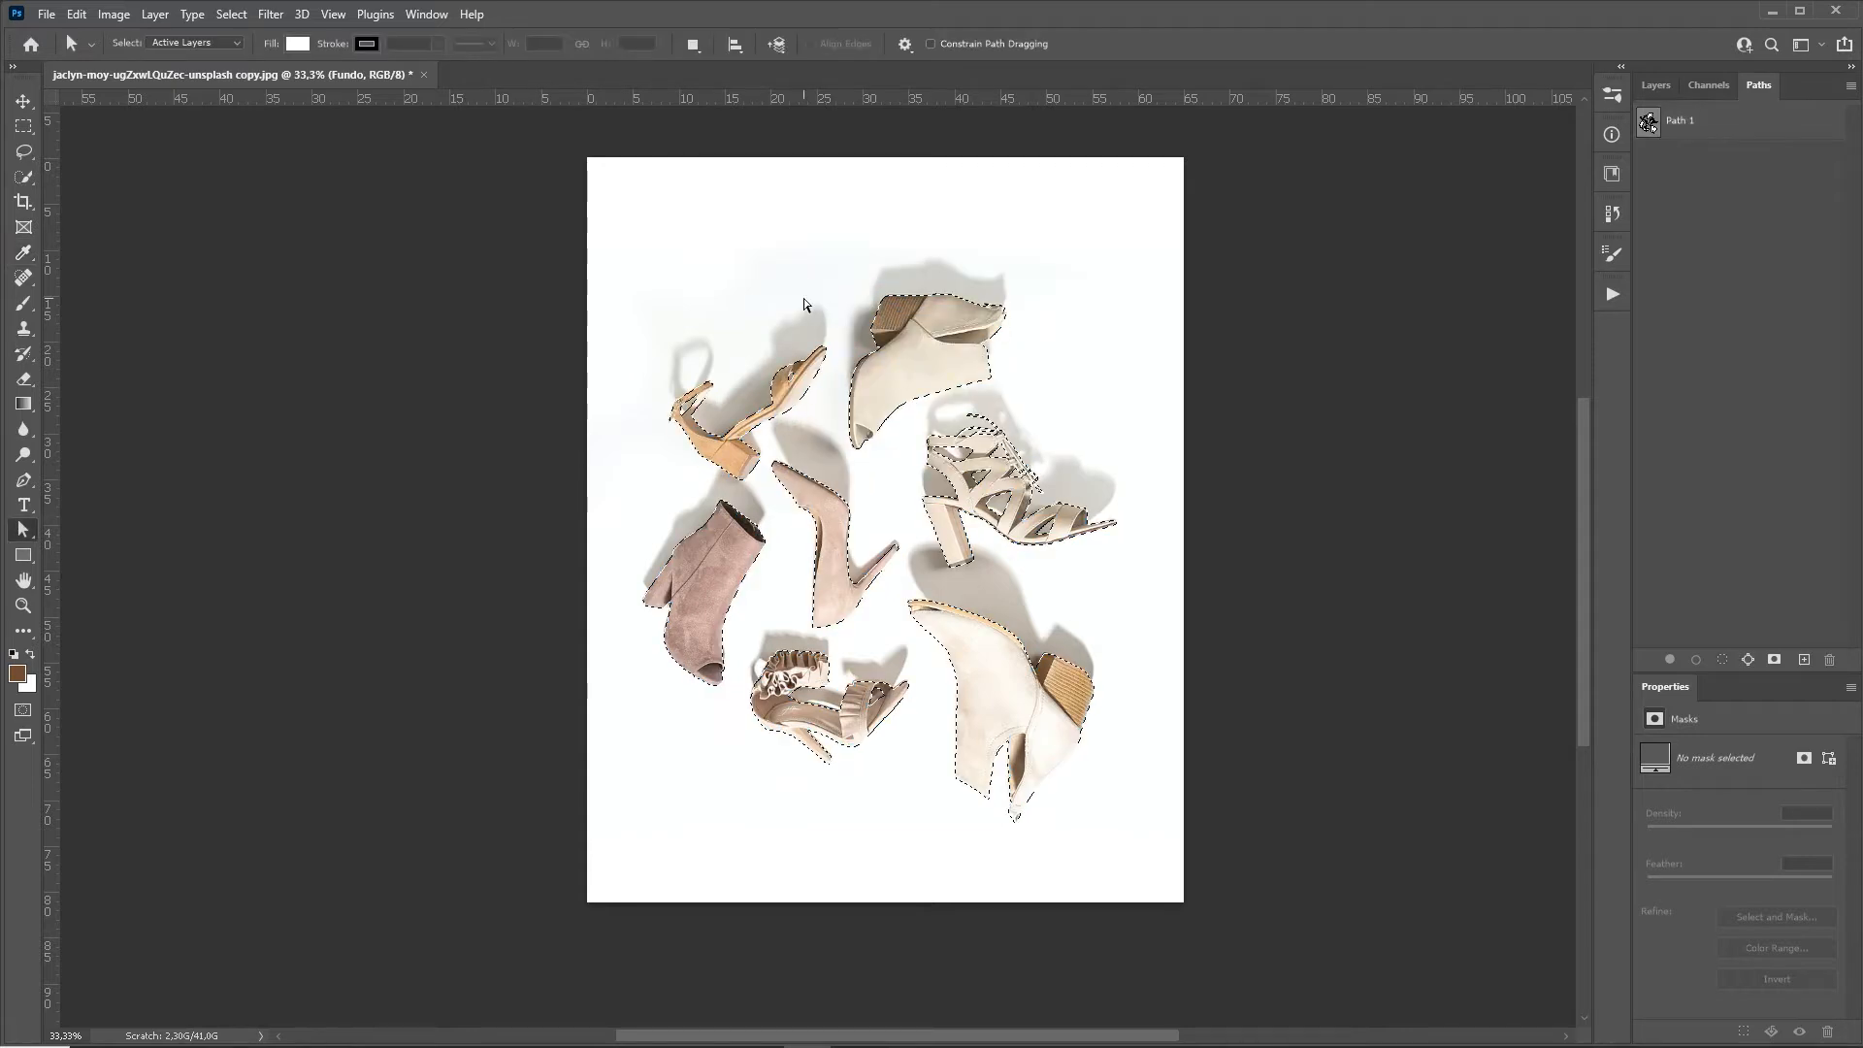
Add a layer mask to the Retoques layer from the shoe selection to cut out the shoes.
click(1655, 84)
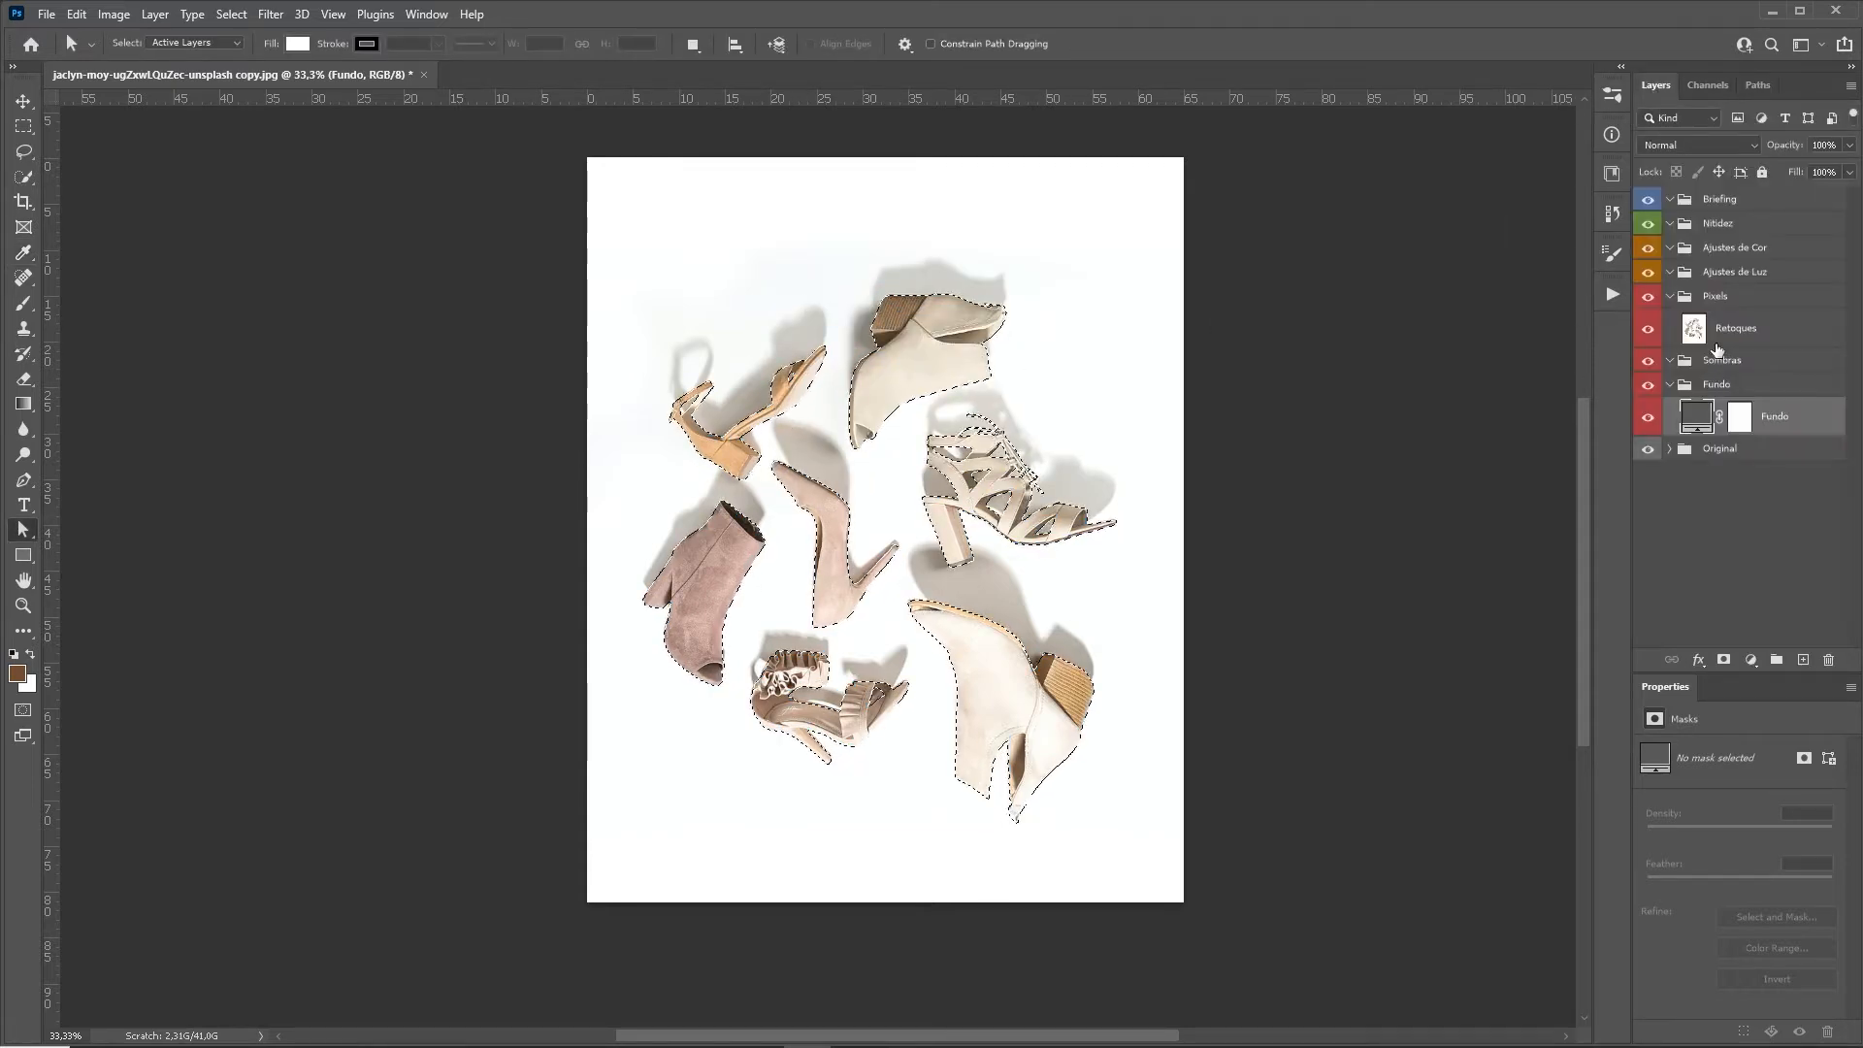
click(1714, 330)
click(1723, 661)
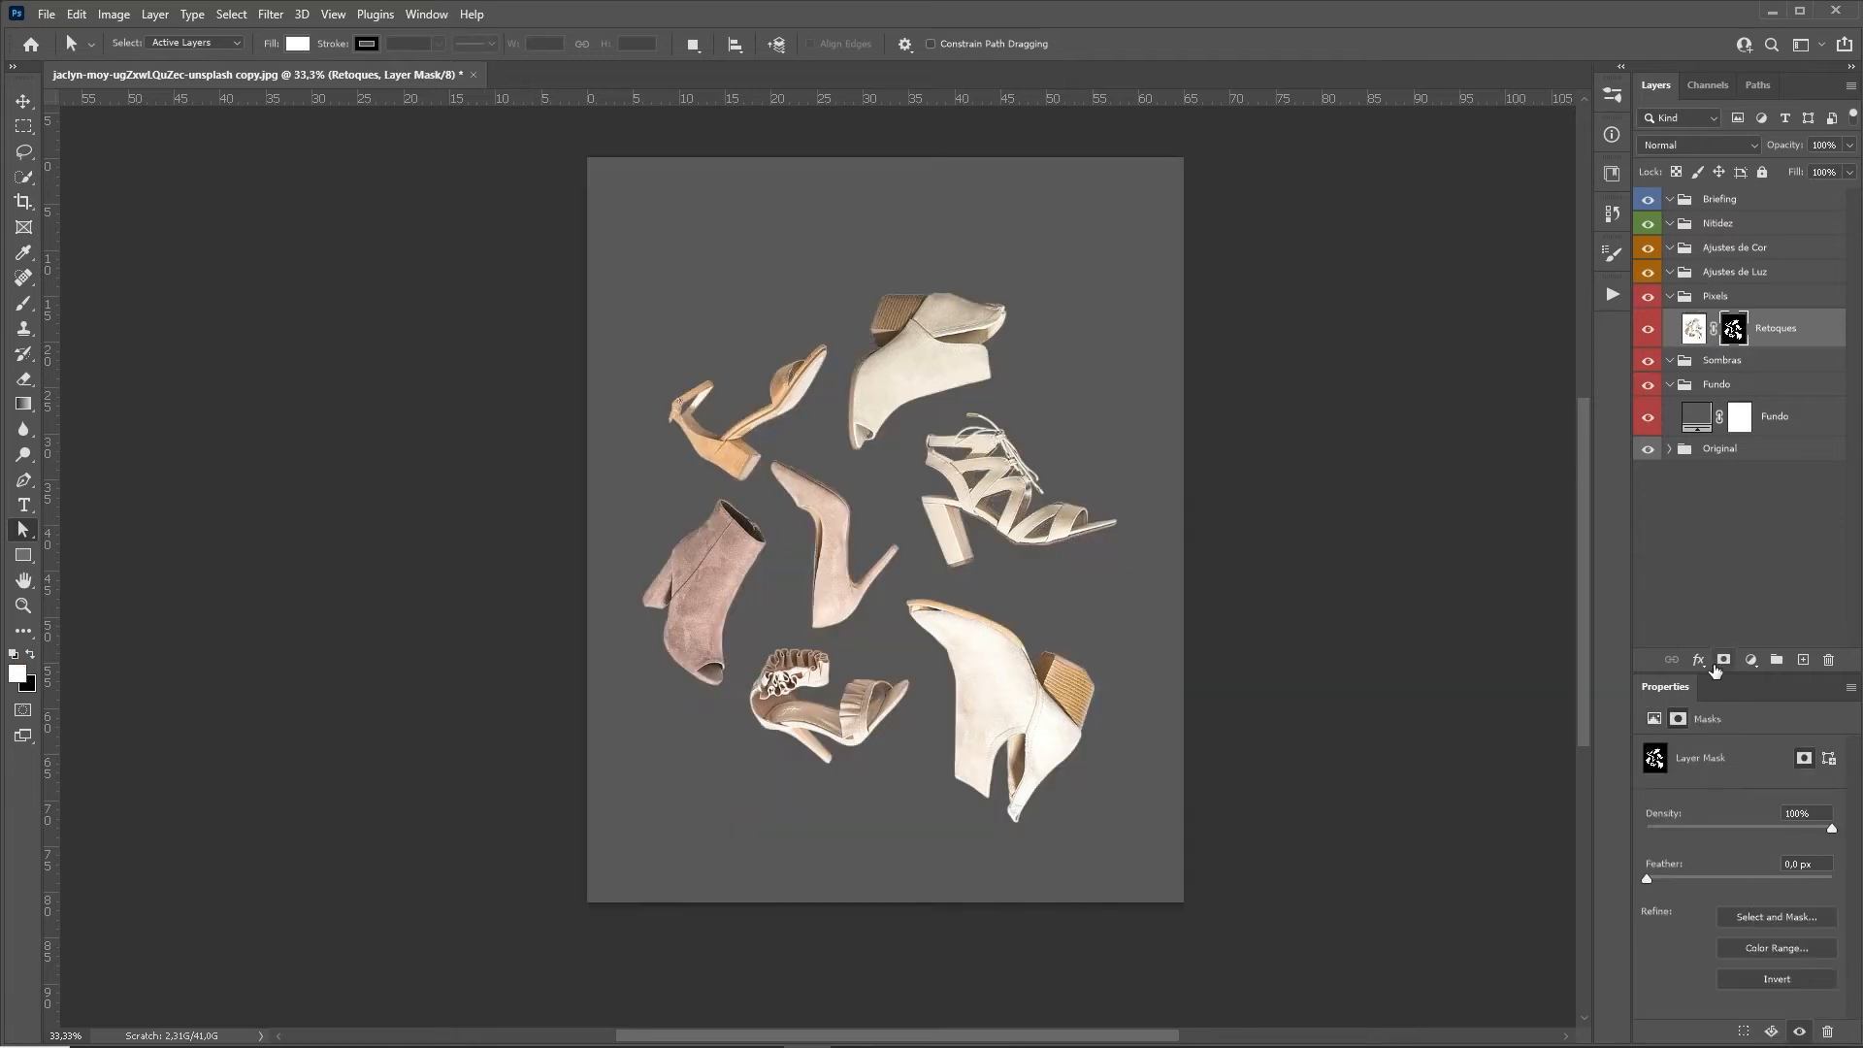
key(z)
mouse_move(851, 468)
mouse_down()
mouse_move(889, 438)
mouse_move(860, 466)
mouse_up()
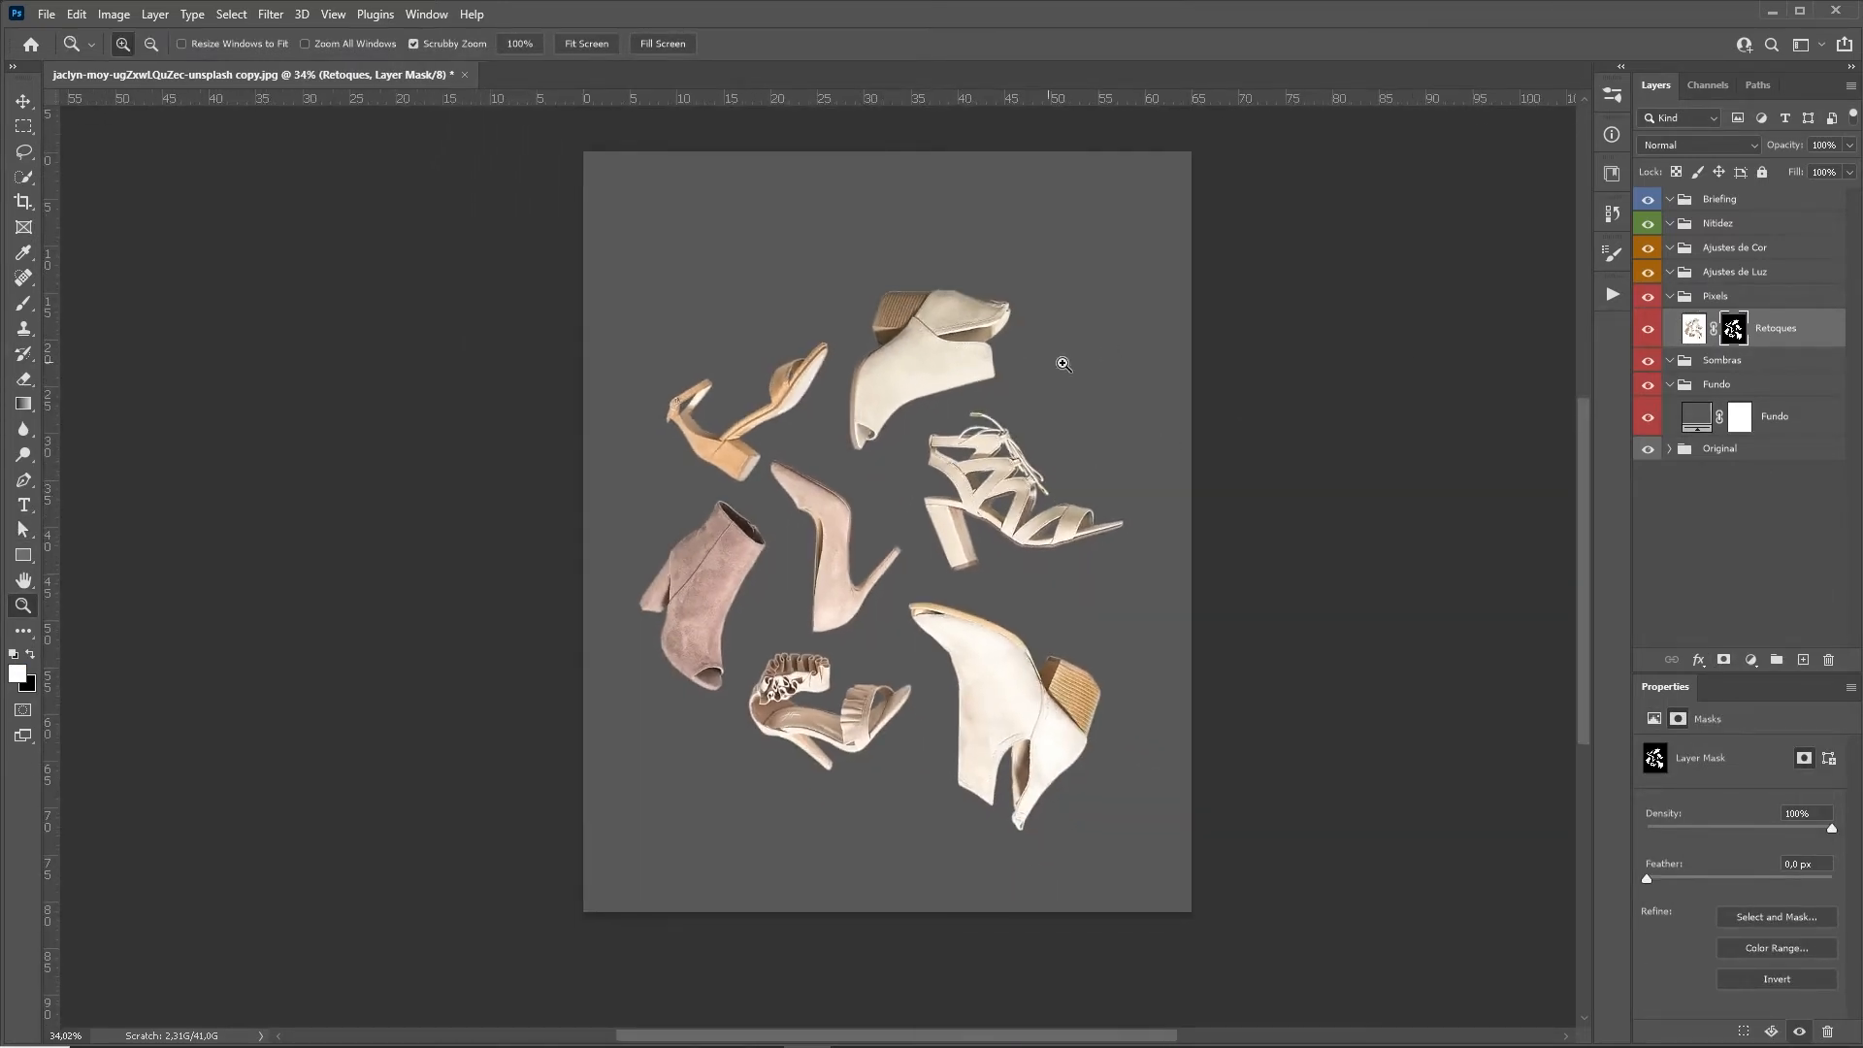
Place the engin-akyurt fabric texture image as a linked layer above the Fundo color fill.
click(1700, 415)
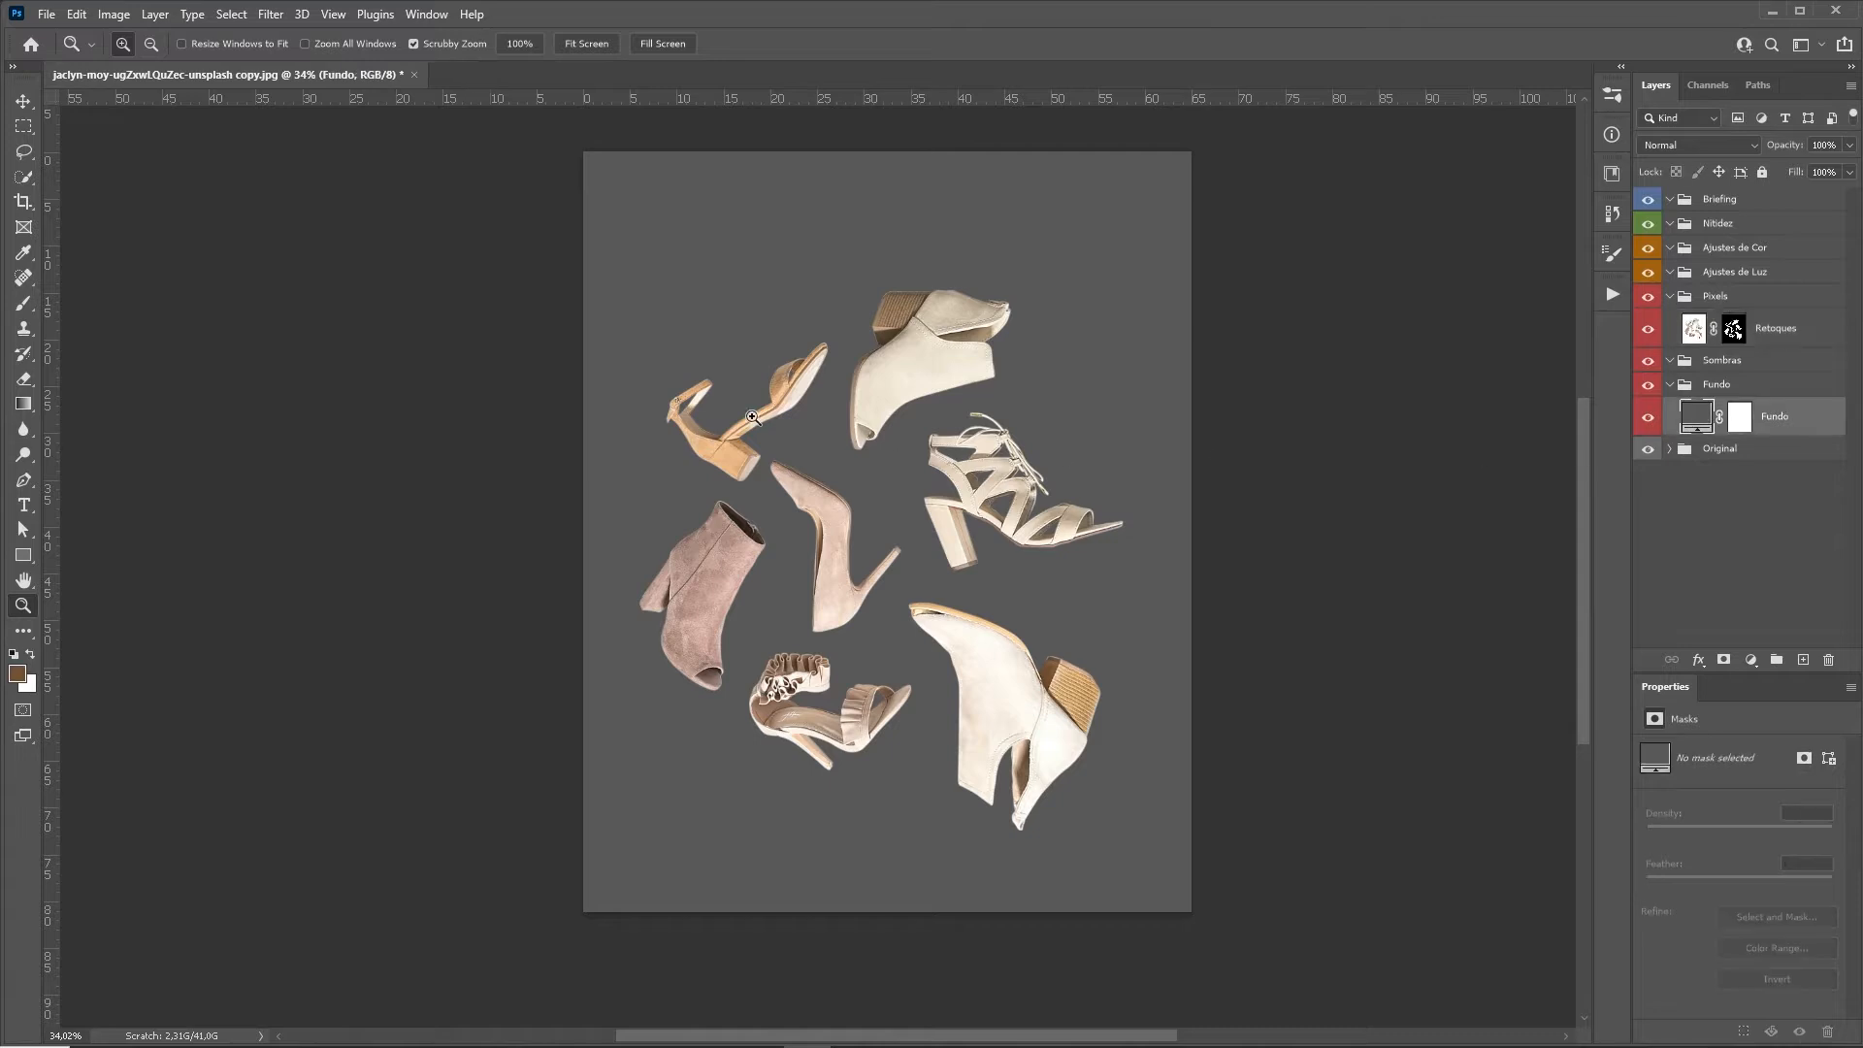
click(46, 14)
click(128, 454)
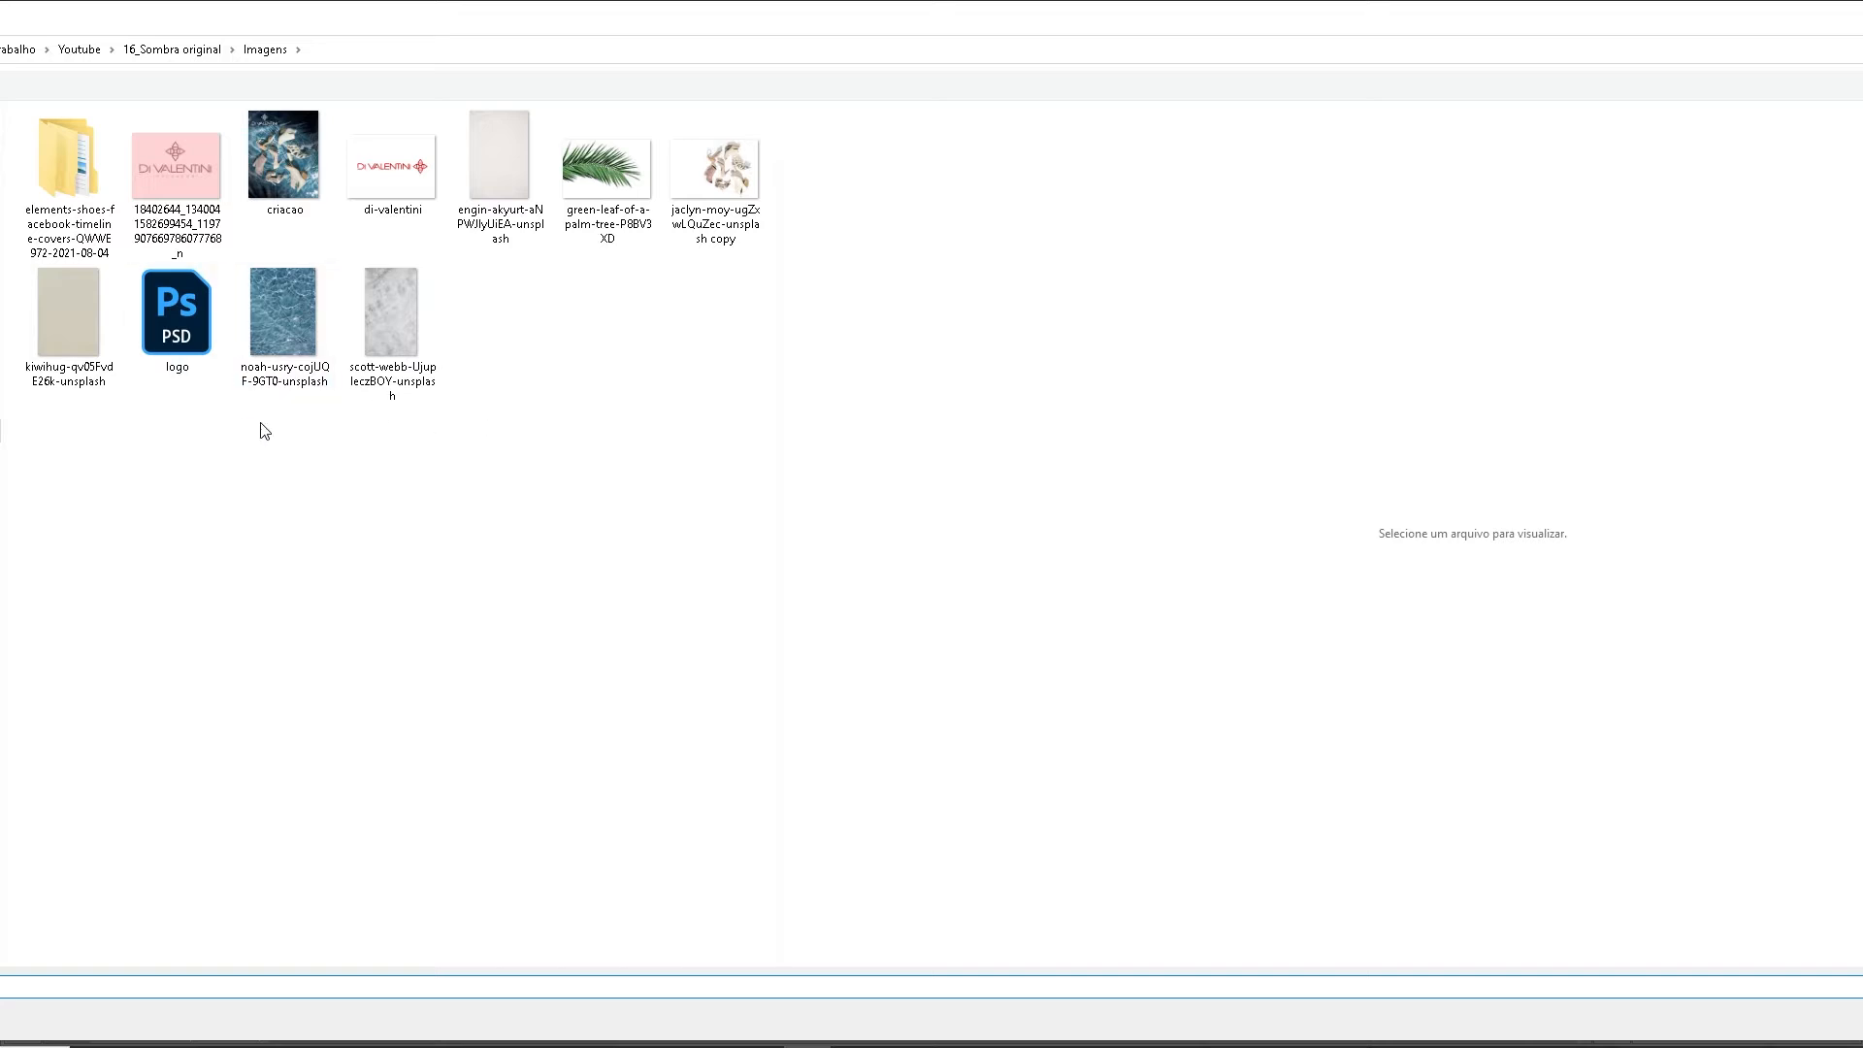
click(533, 238)
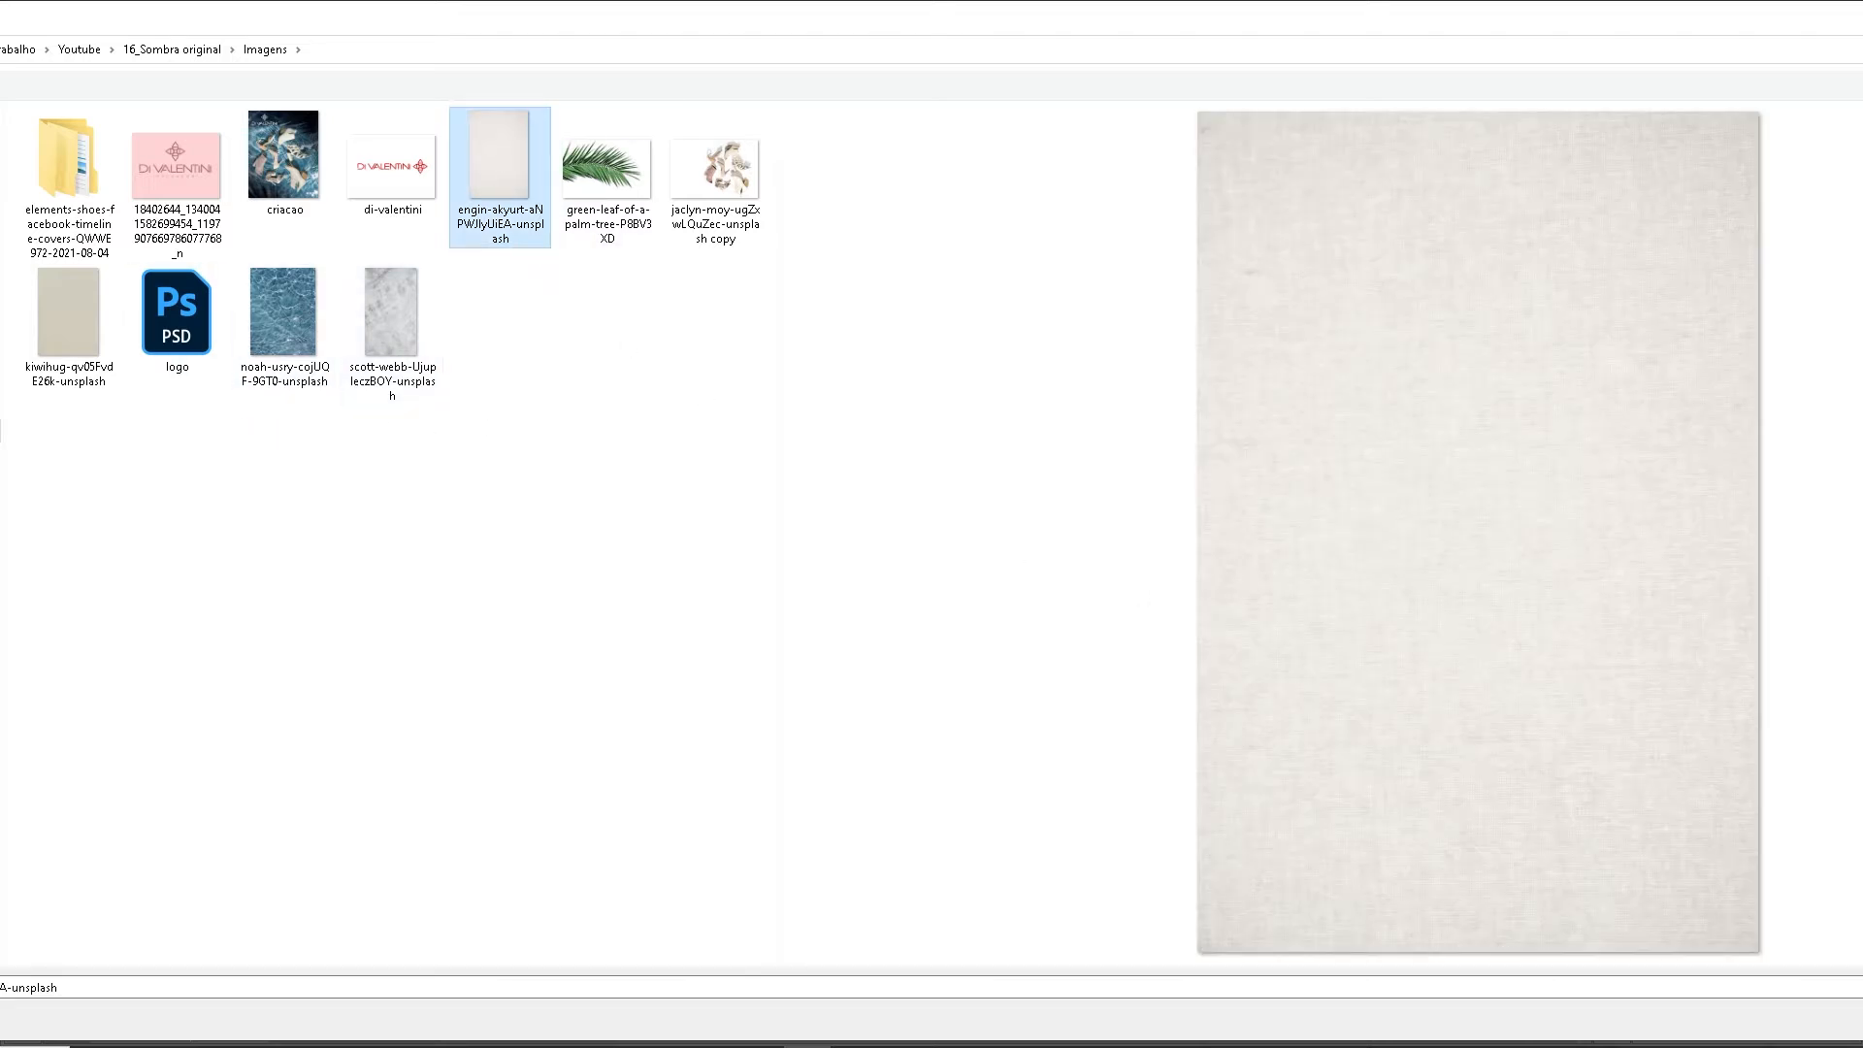
key(Return)
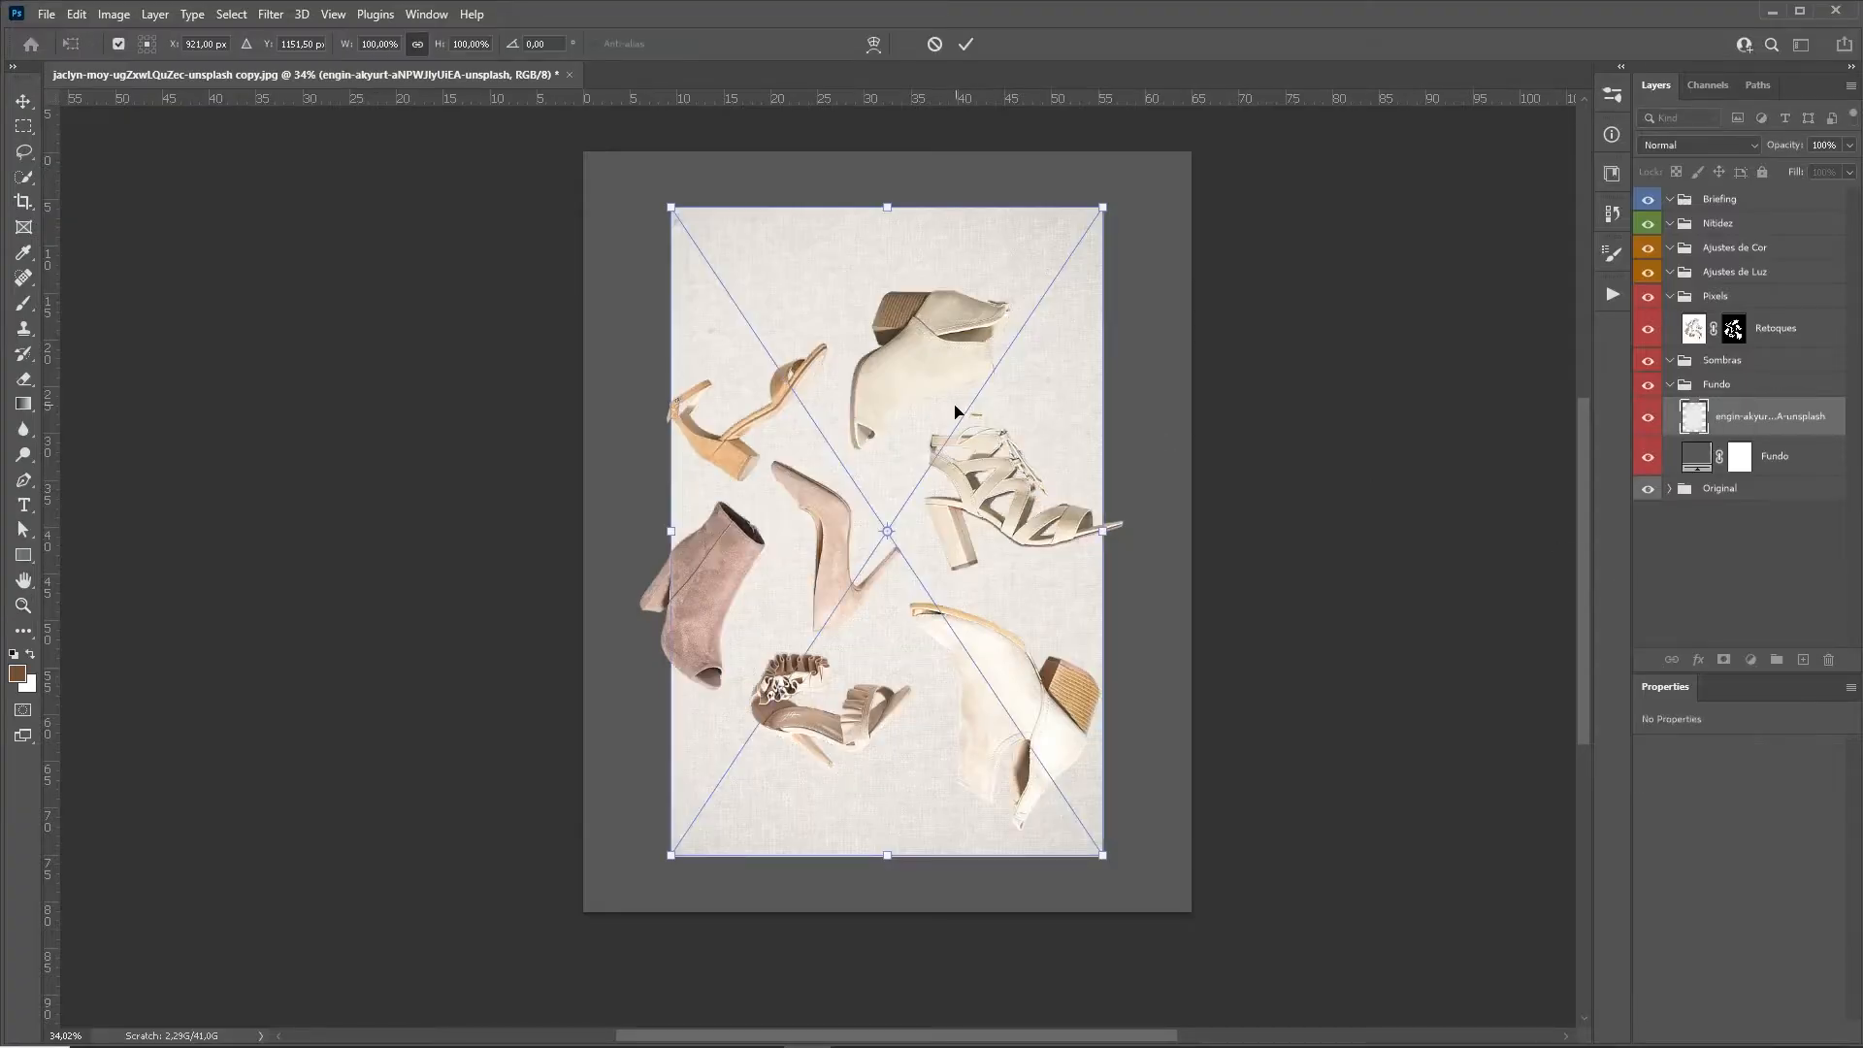
Scale the placed fabric texture proportionally to about 142% so it covers the whole canvas.
drag(881, 190, 885, 146)
drag(887, 858, 889, 960)
drag(1157, 533, 1197, 533)
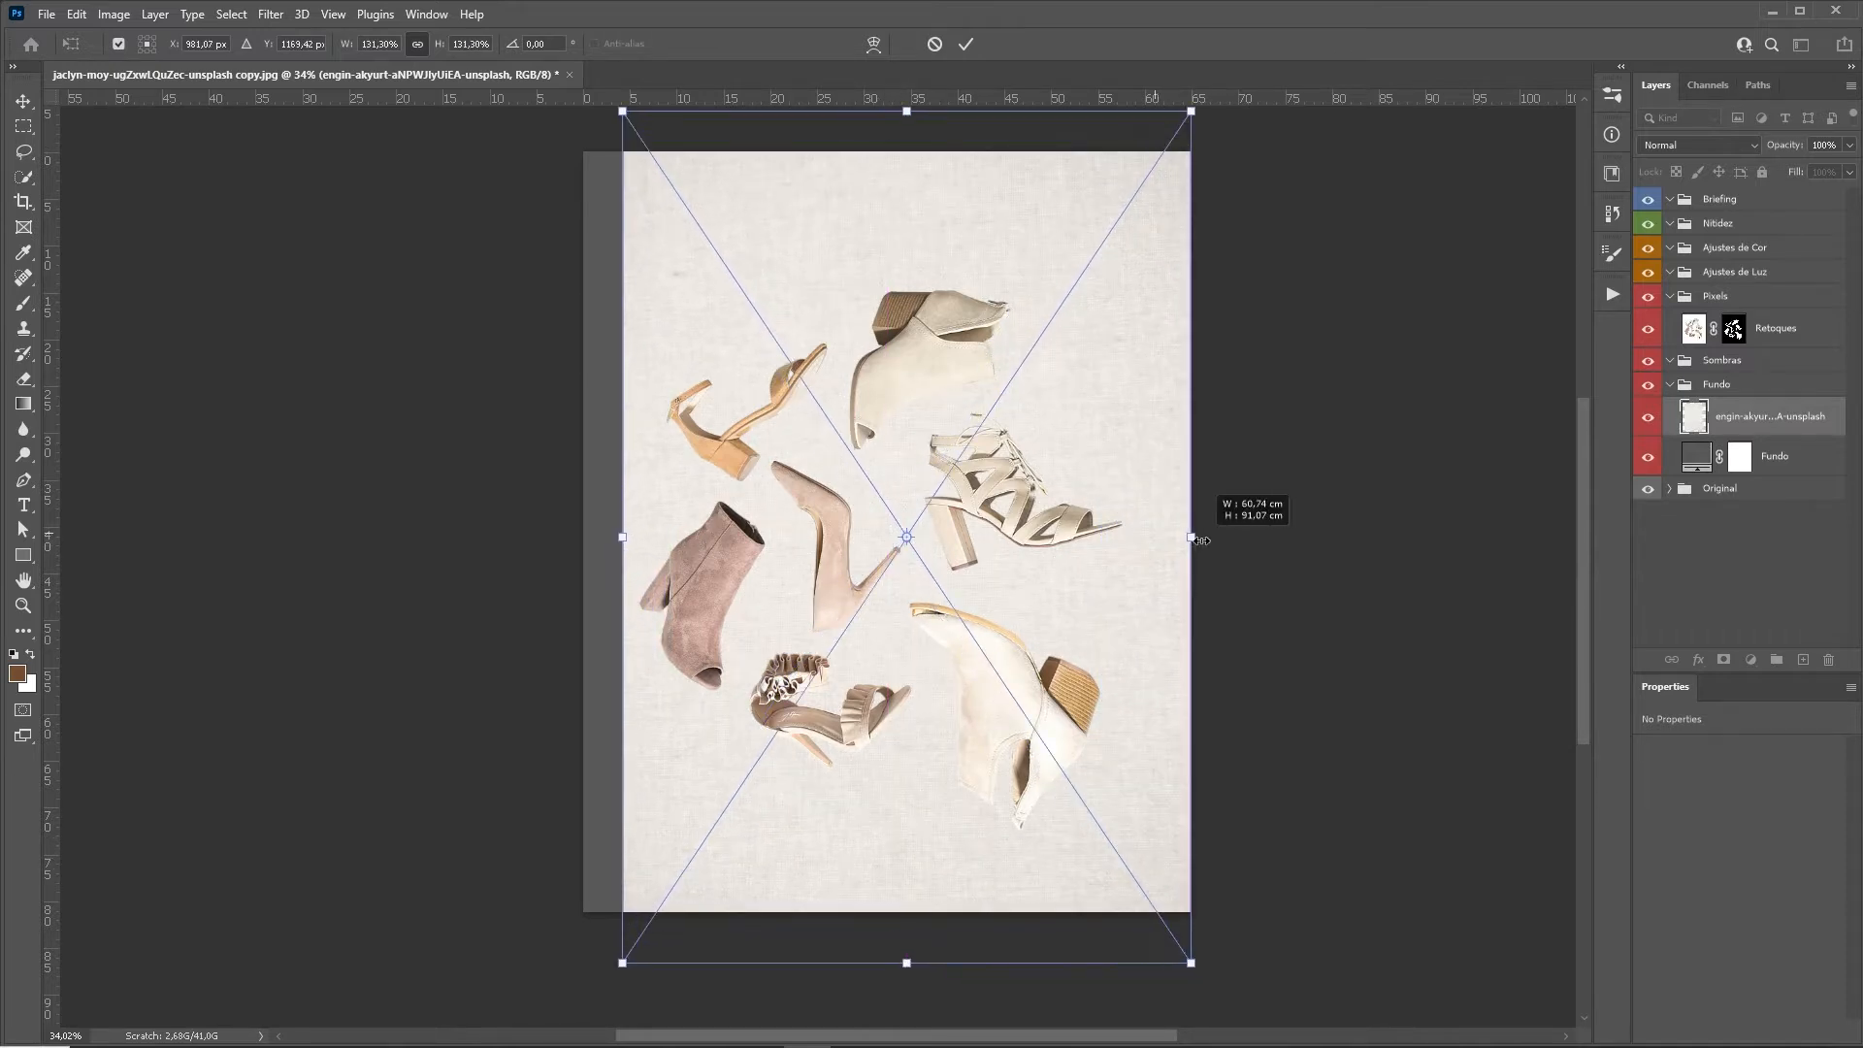
drag(617, 535, 574, 534)
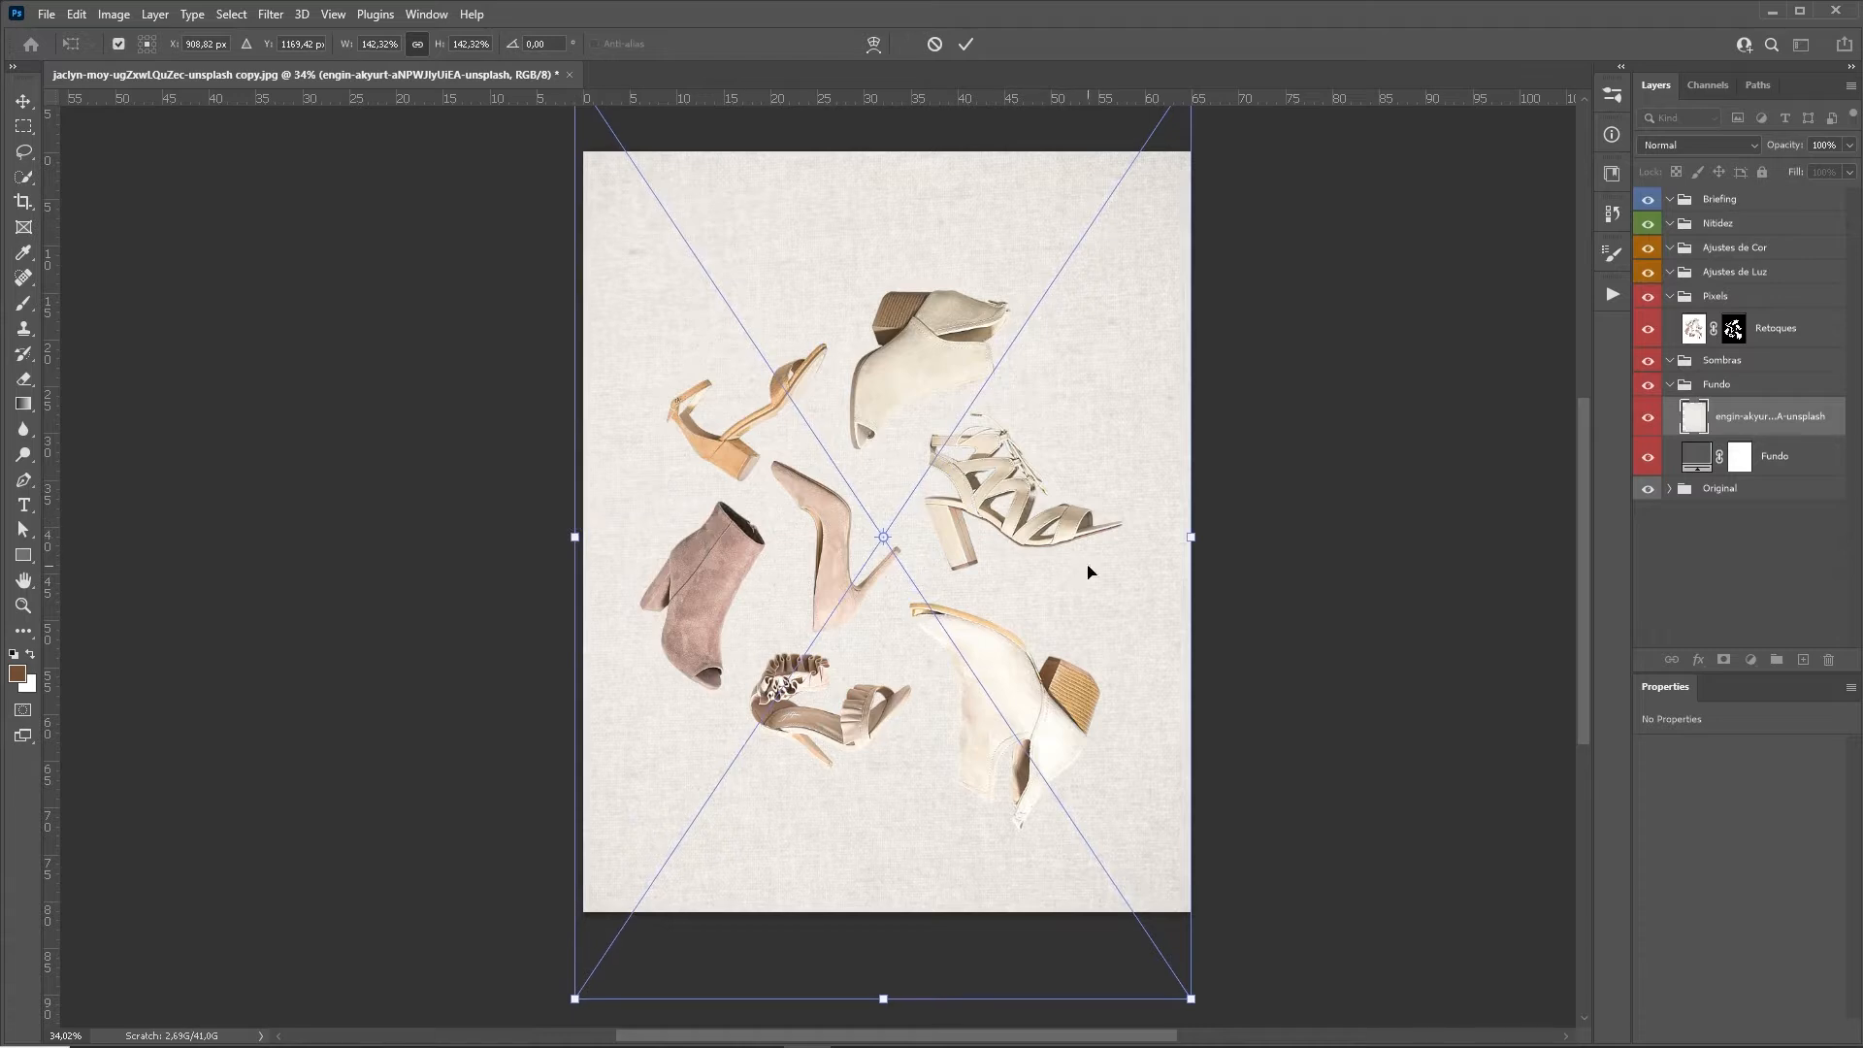
drag(1058, 570, 1060, 571)
key(Return)
Compare the shoes on the texture with and without the Retoques layer mask.
key(z)
alt+click(956, 602)
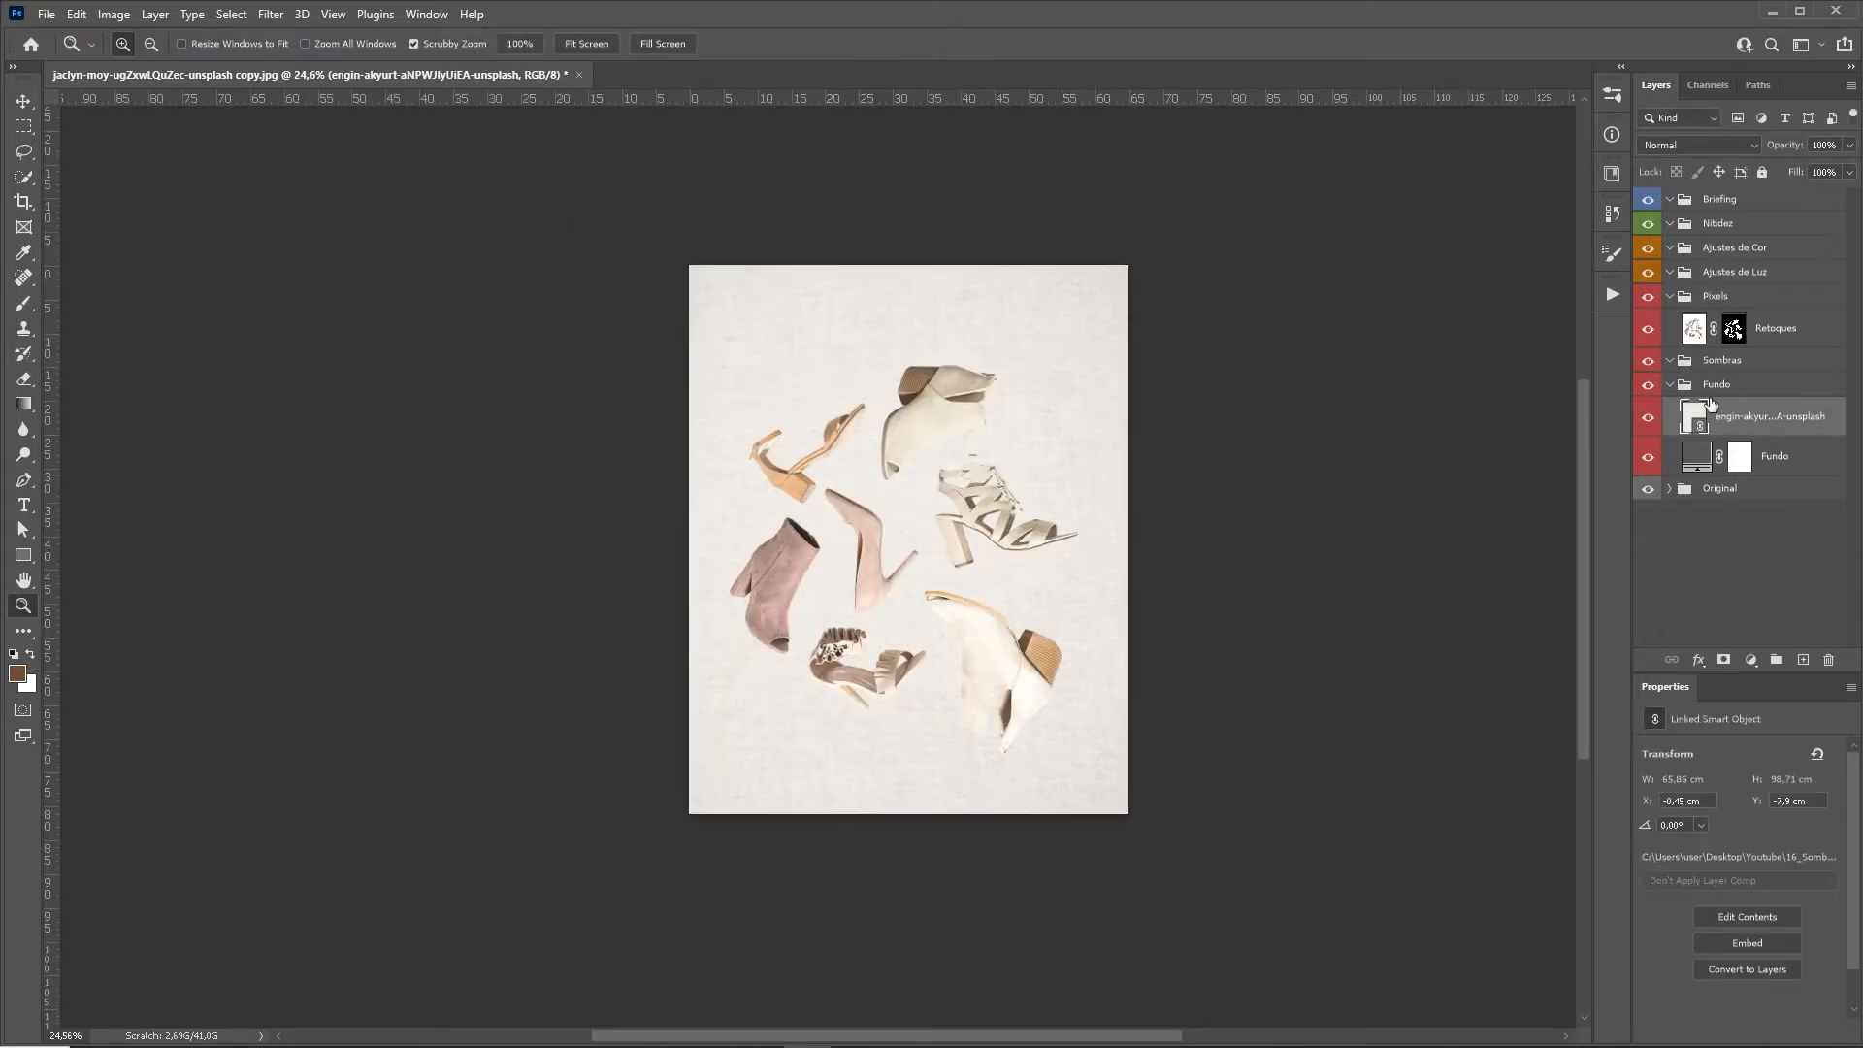
shift+click(1734, 330)
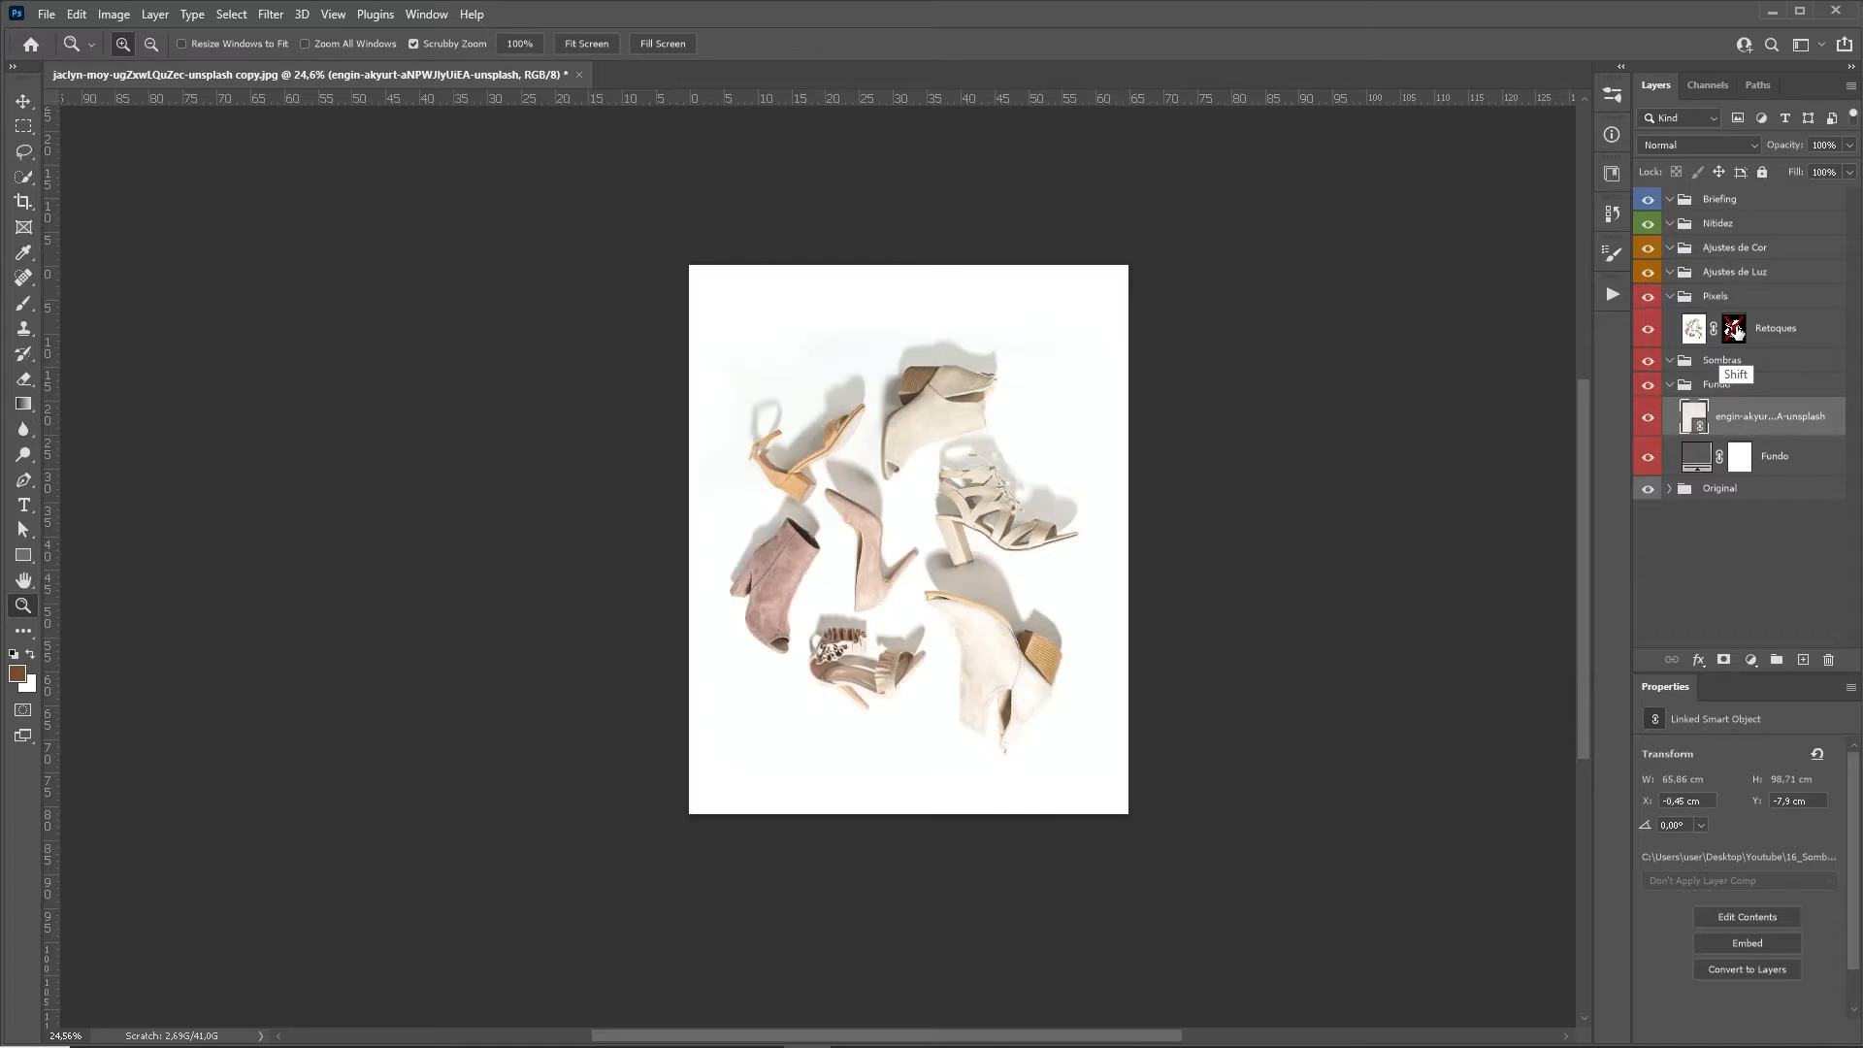
shift+click(1733, 330)
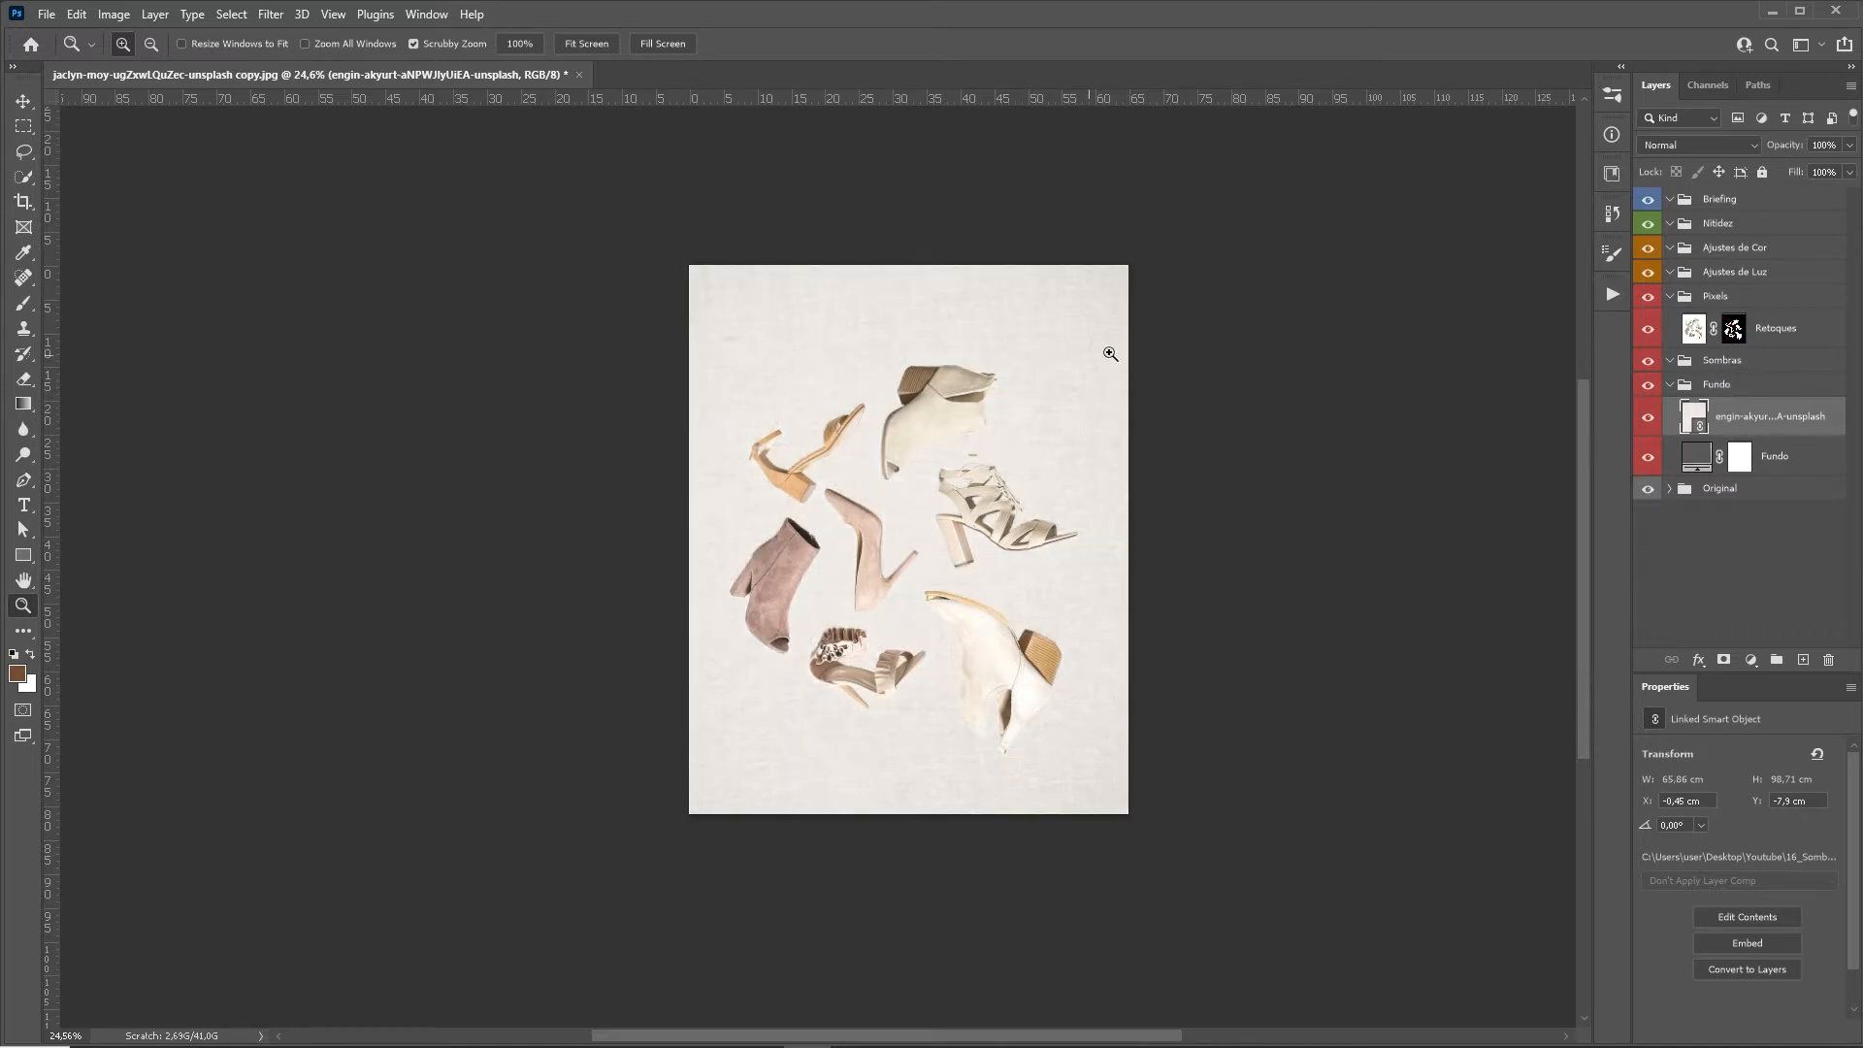
Add a linear gradient fill above the fabric texture in the Fundo group, with an angle of -90 degrees.
click(1751, 661)
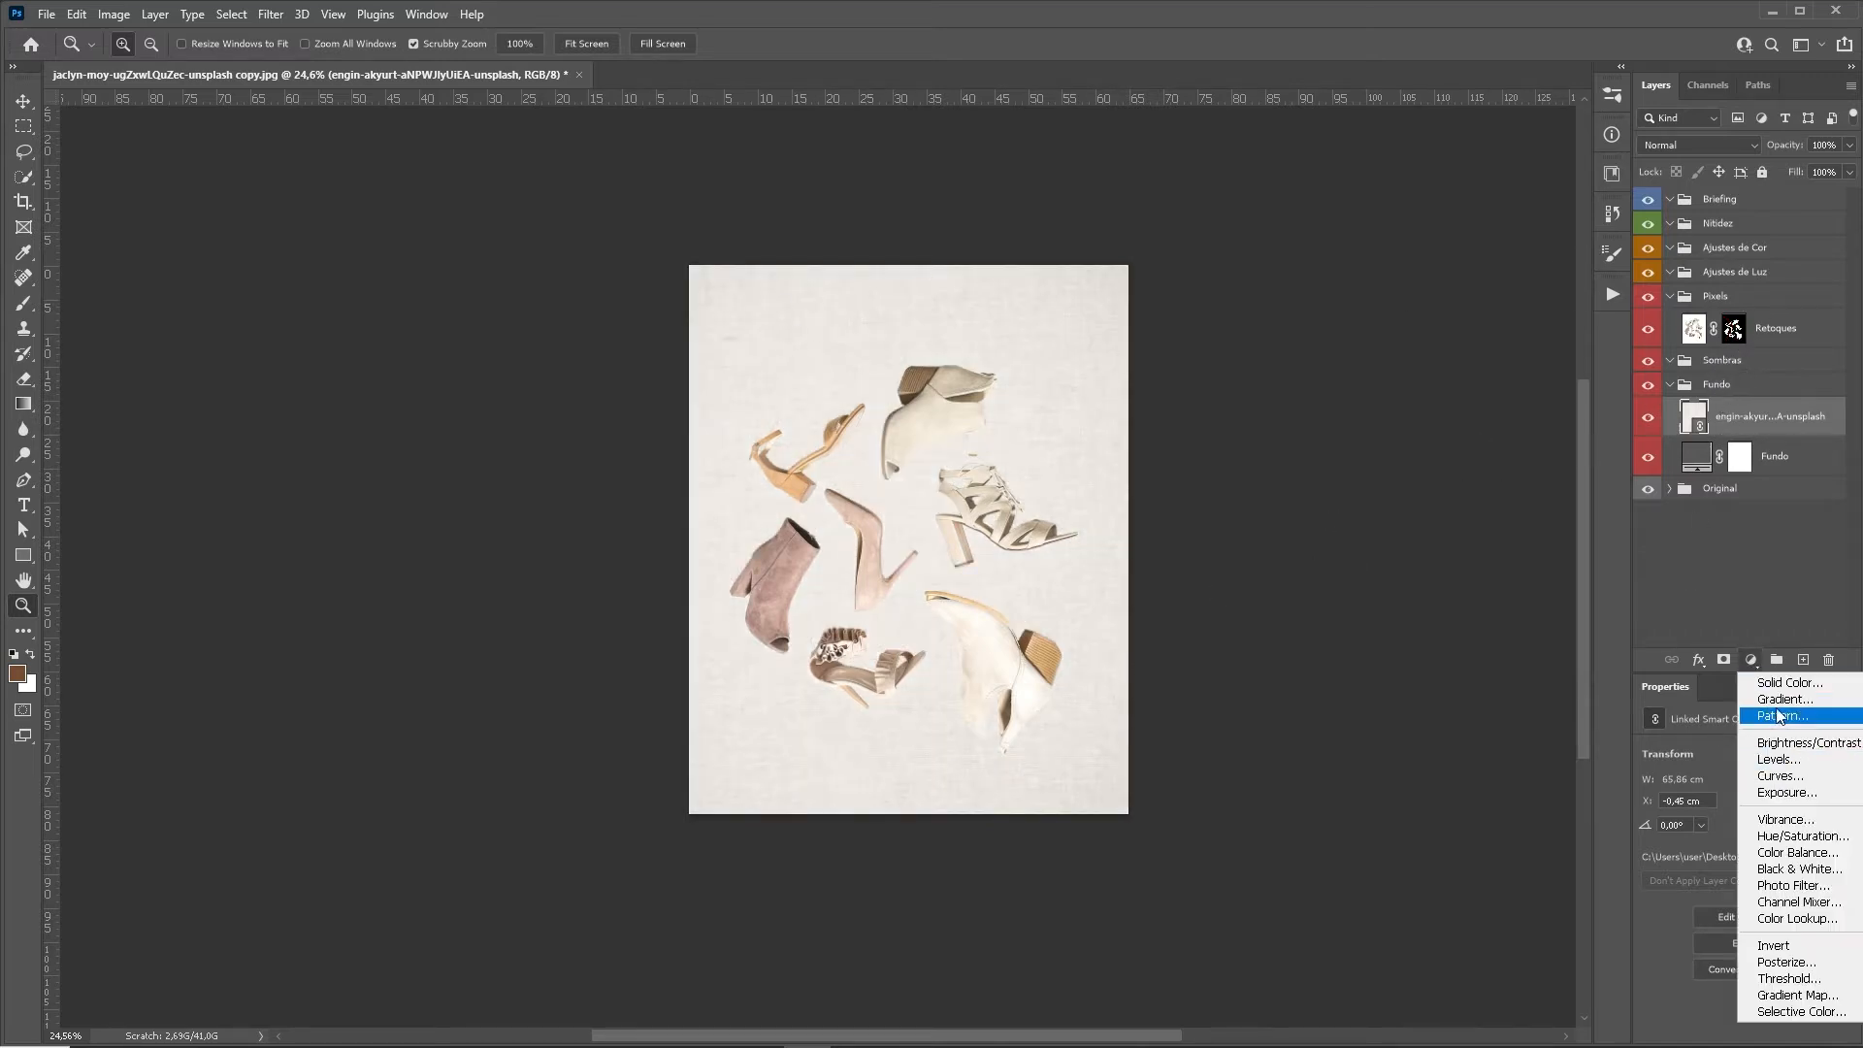
click(1775, 706)
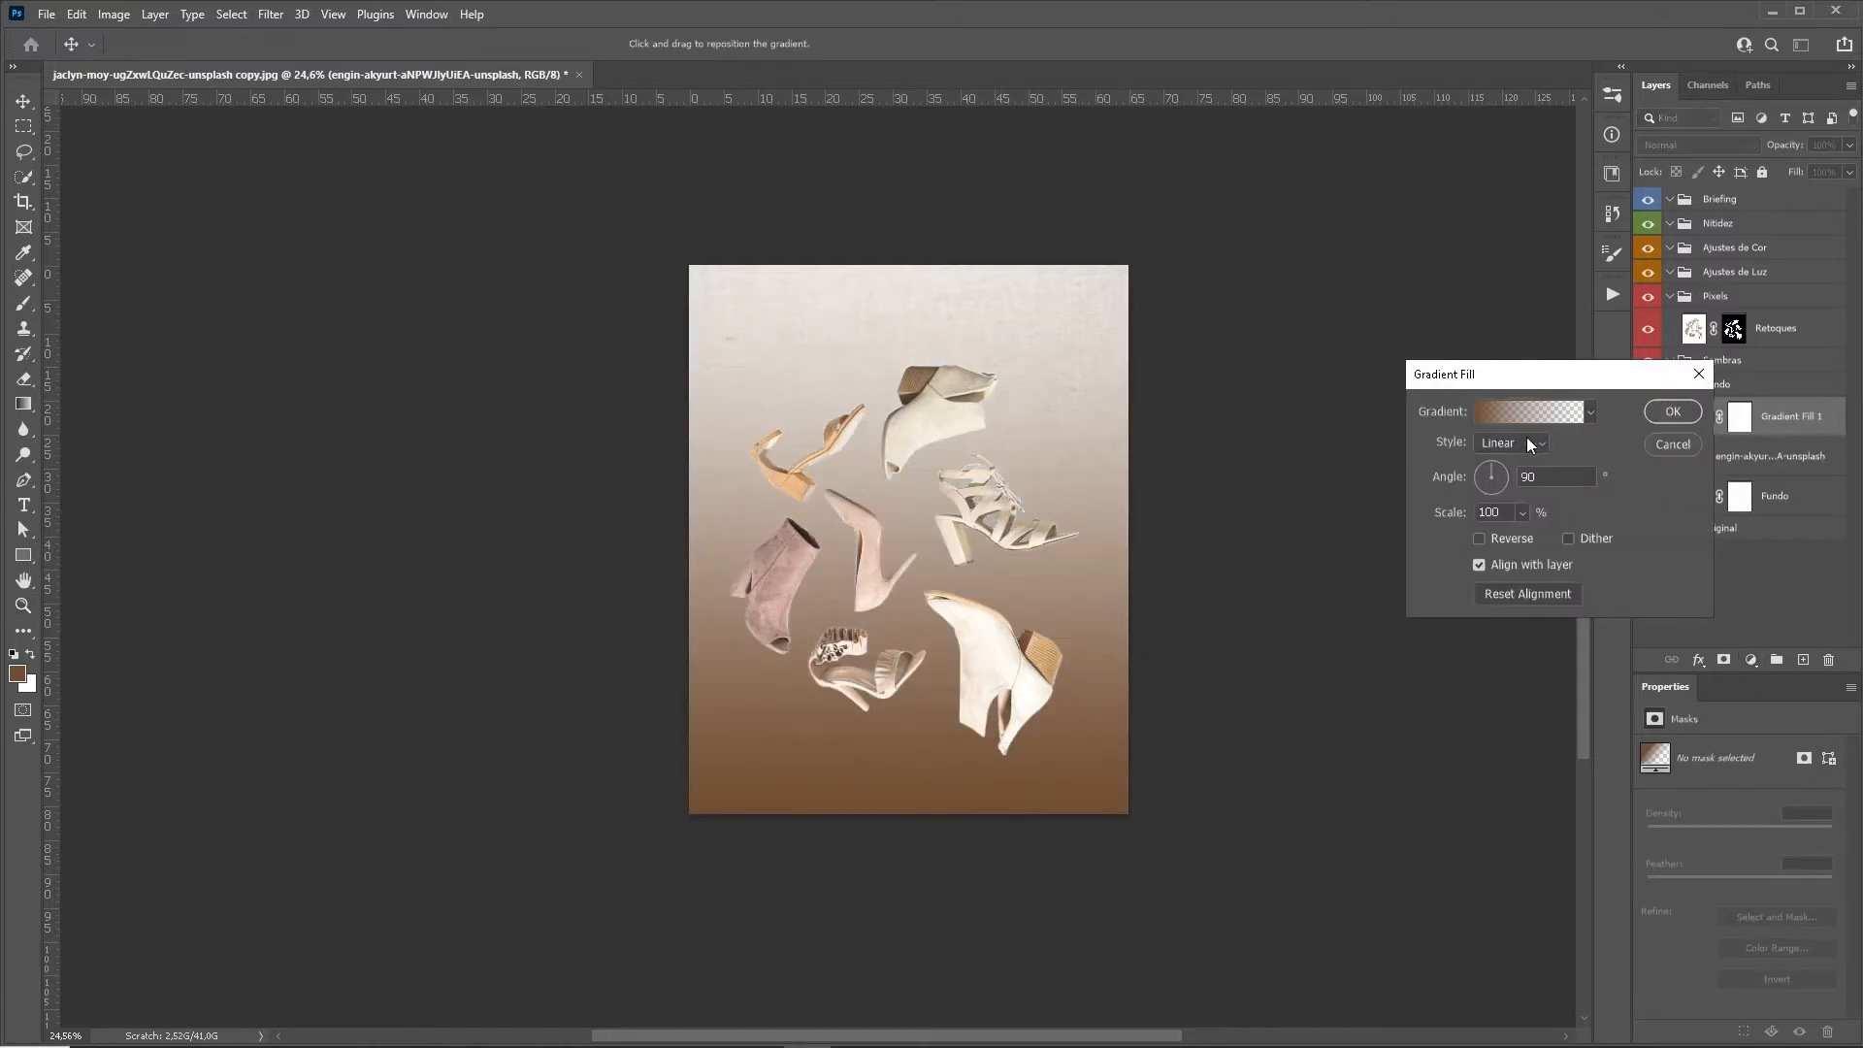
key(Tab)
text(-90)
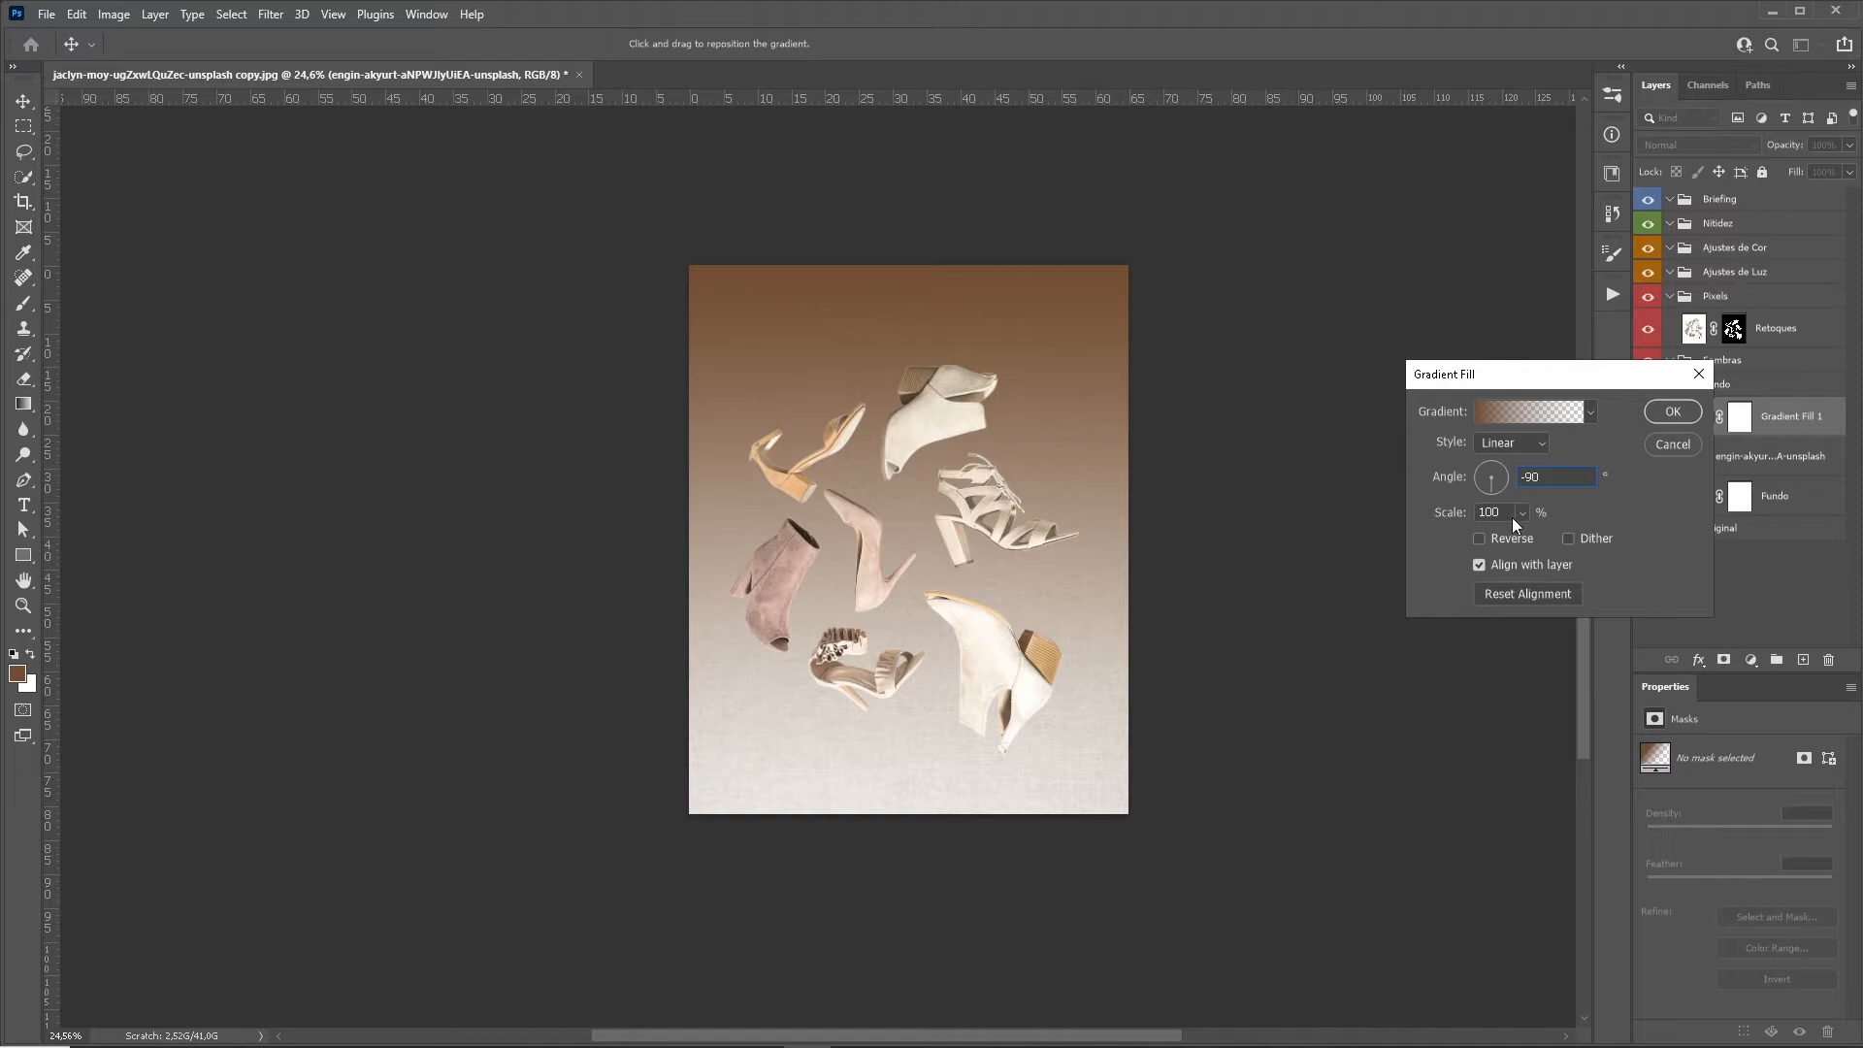
Change the gradient's starting color to a dark brown and blend the fill layer in Multiply mode at 65% opacity.
click(1515, 412)
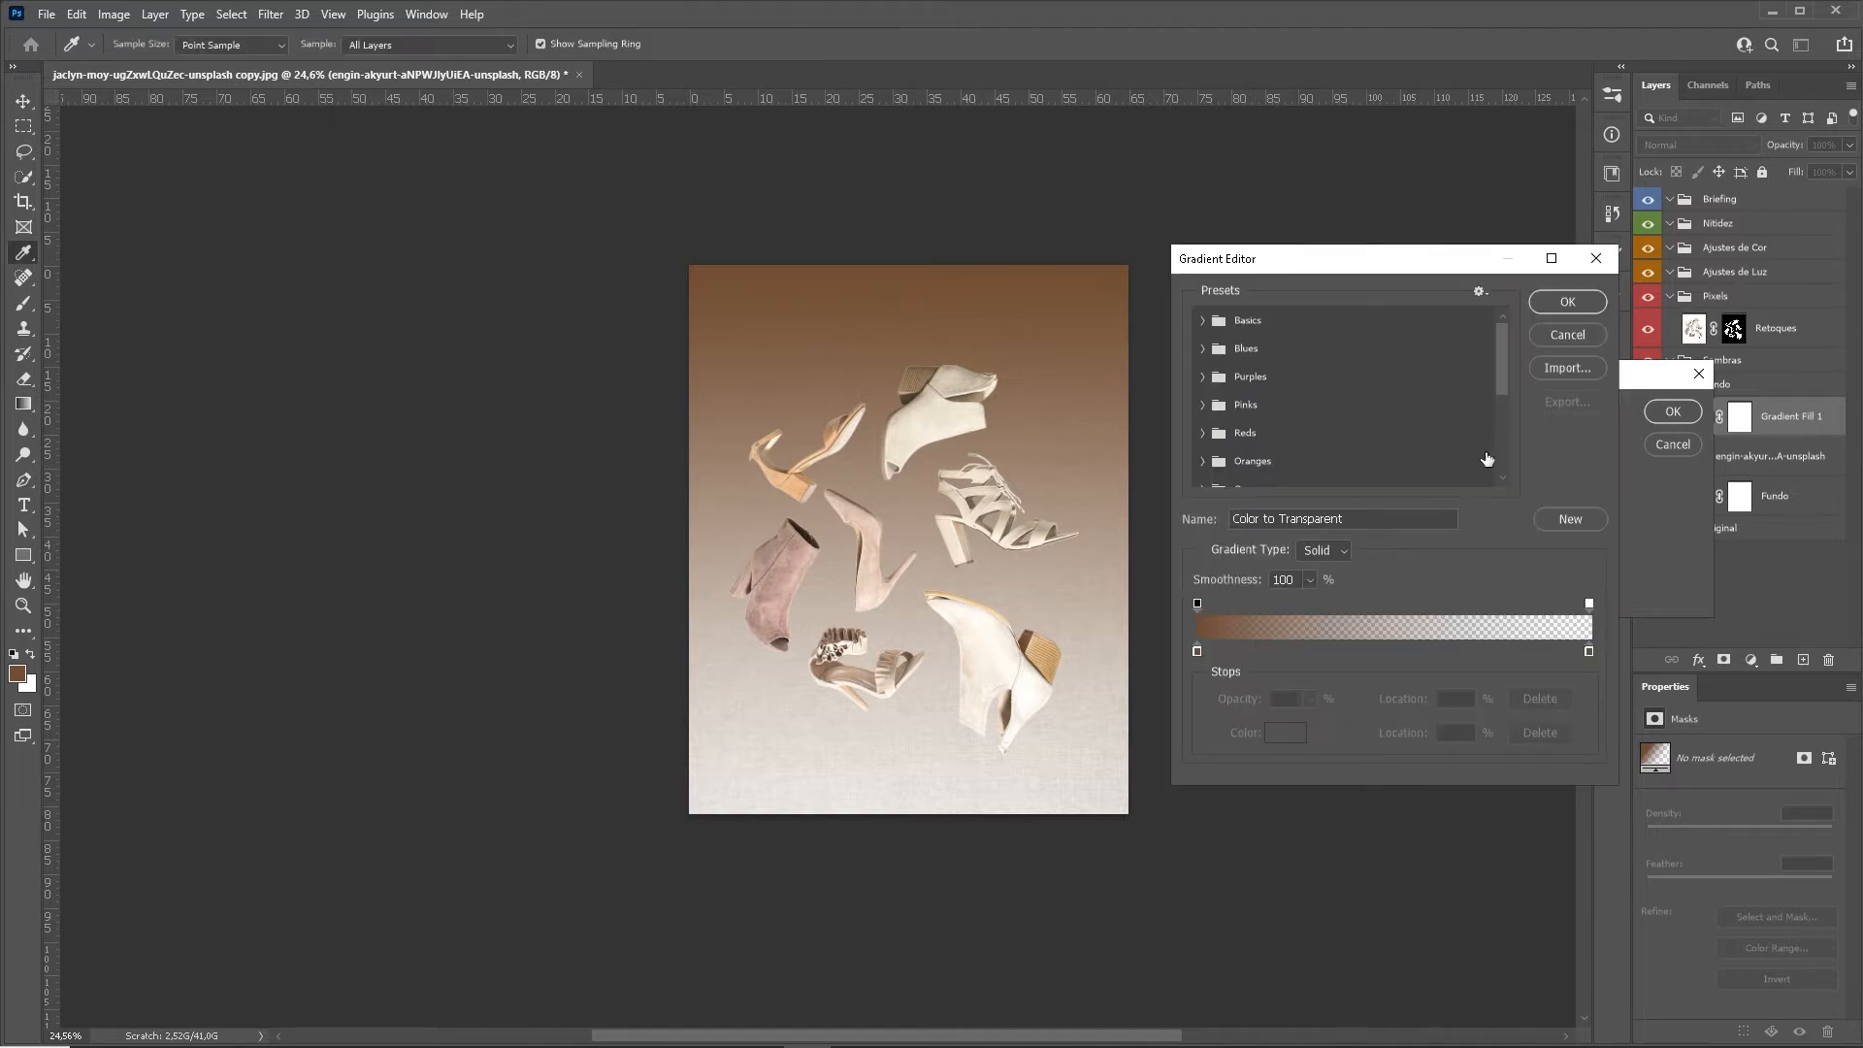
click(1197, 650)
click(1287, 742)
click(1234, 626)
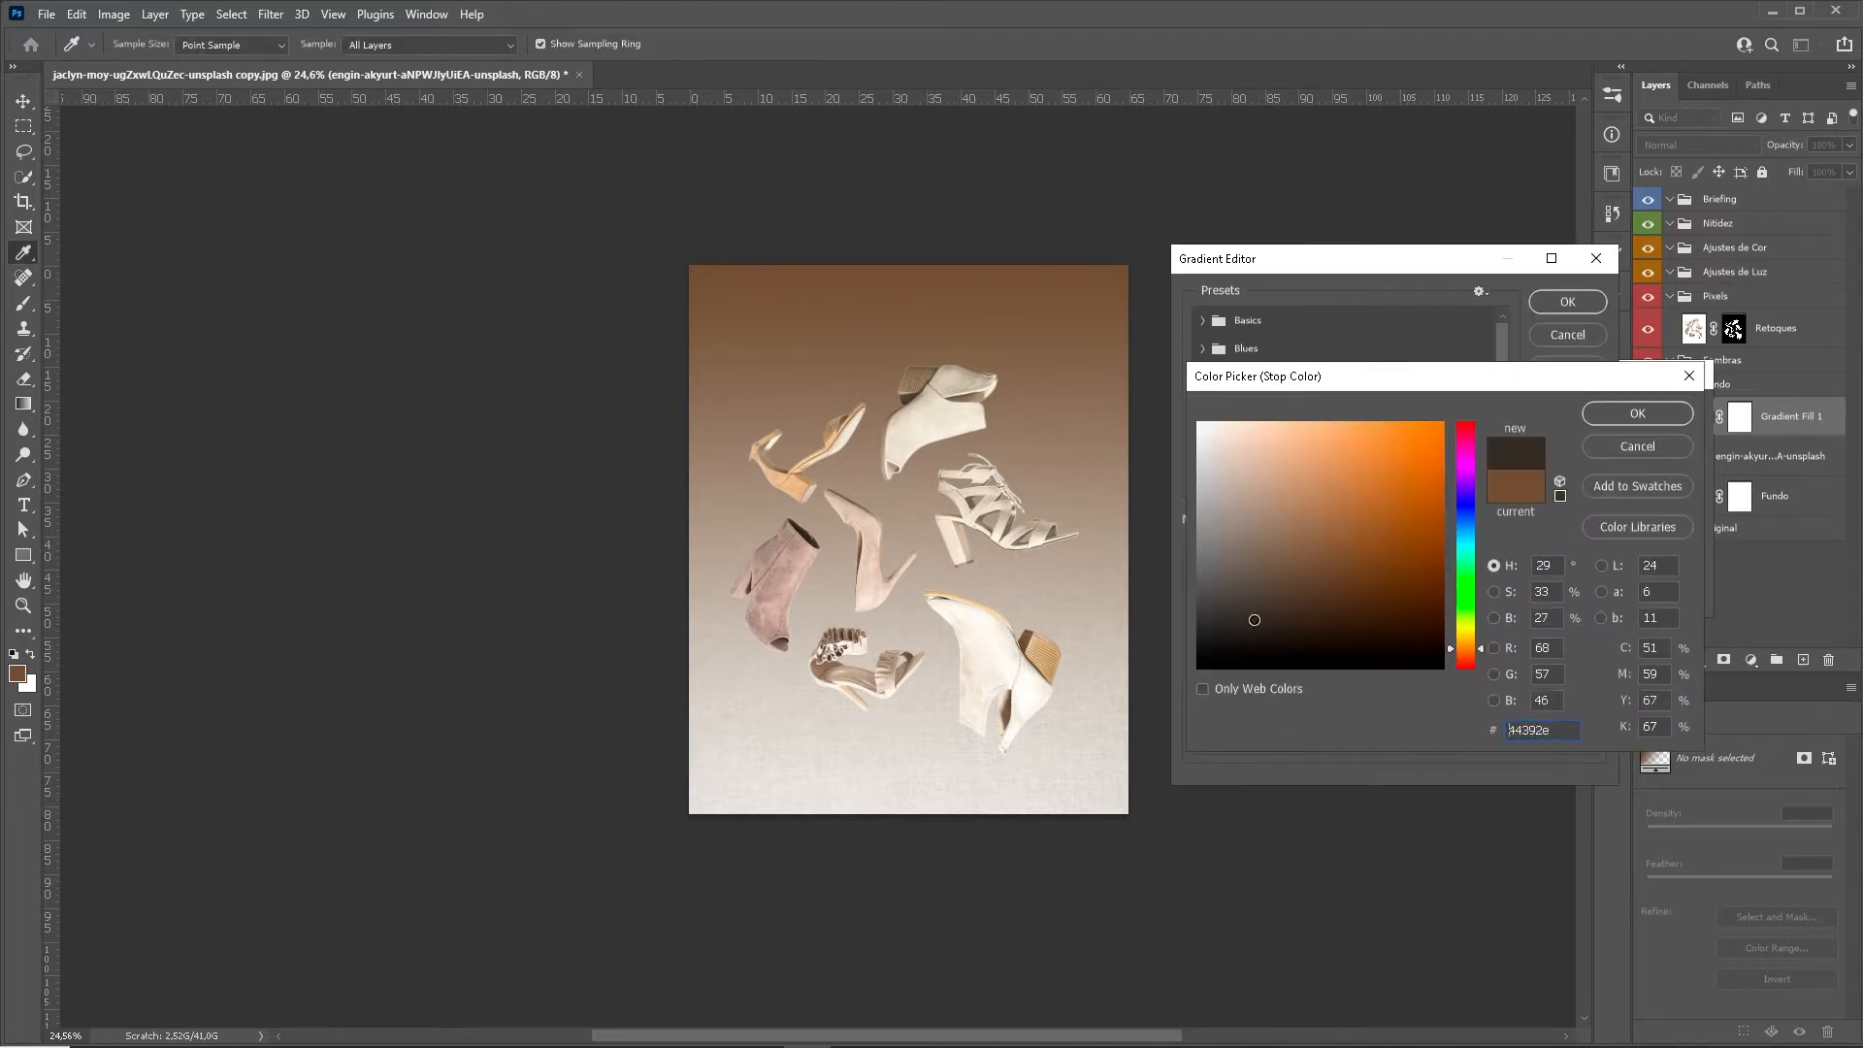
click(1636, 412)
key(Return)
key(Return)
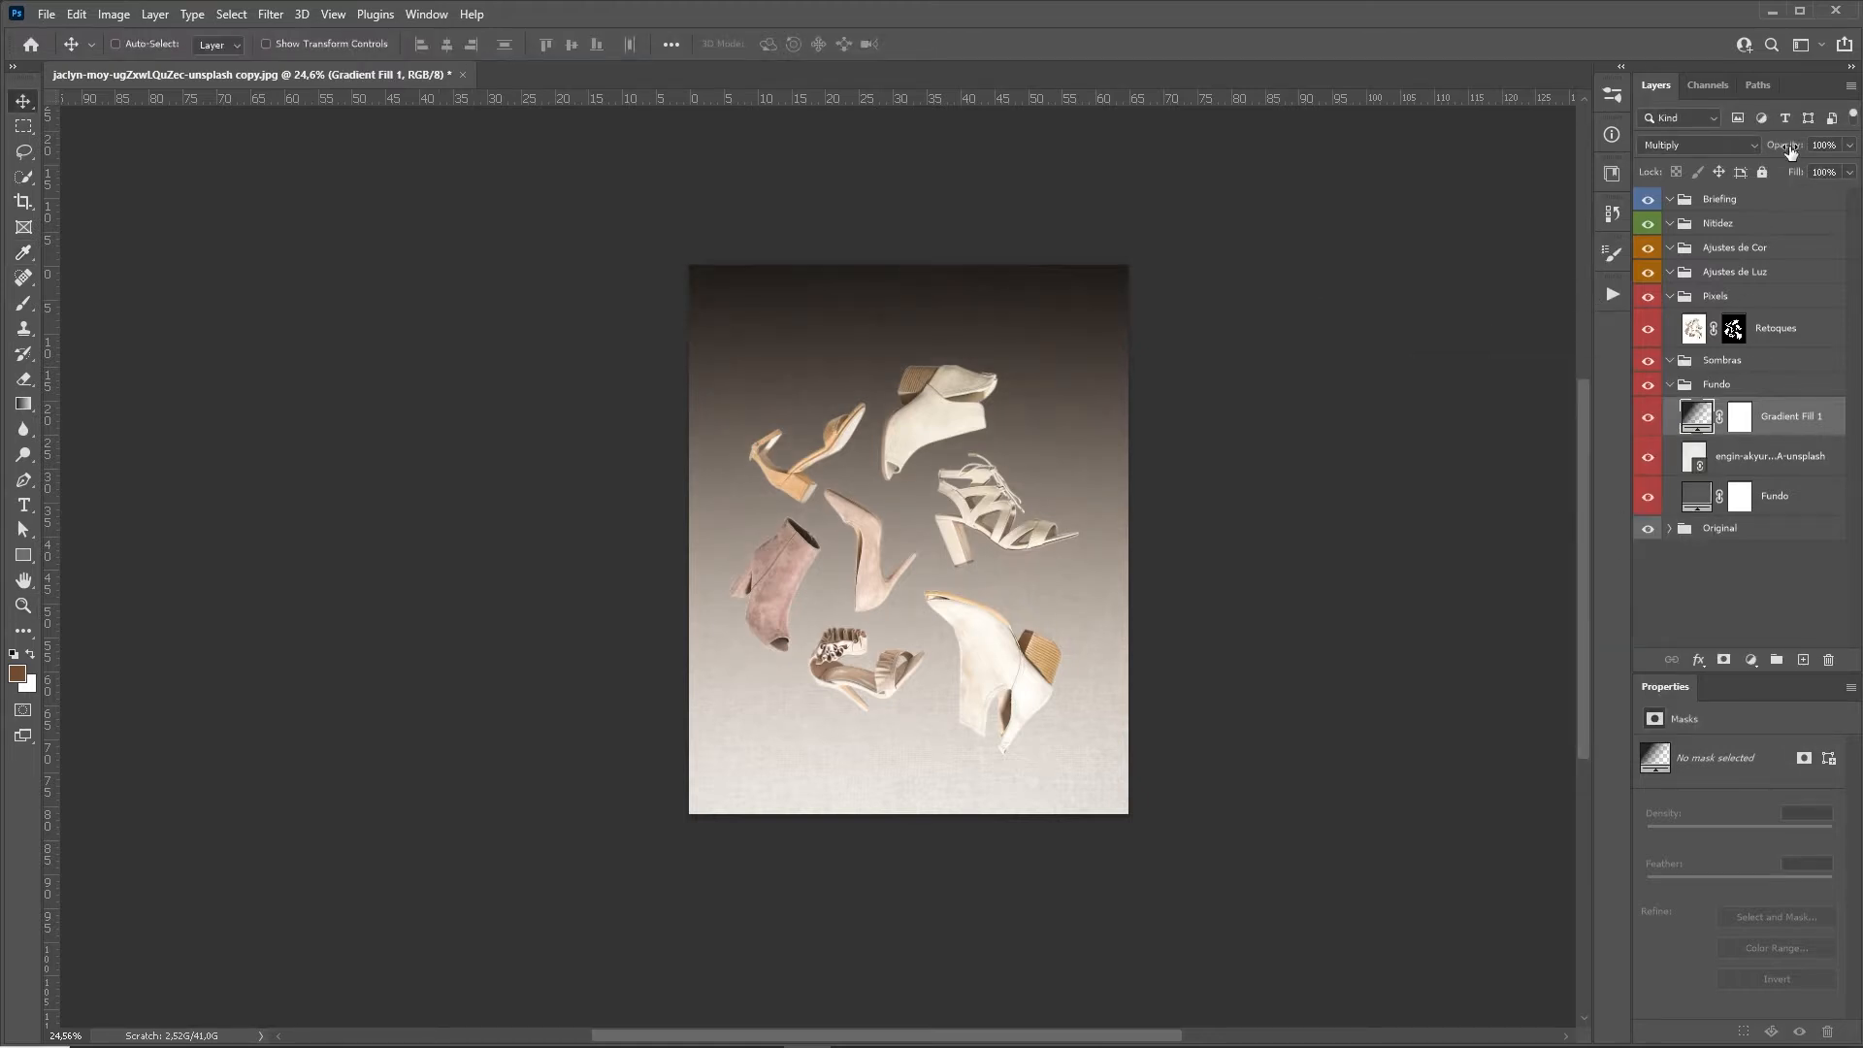
drag(1789, 150, 1752, 151)
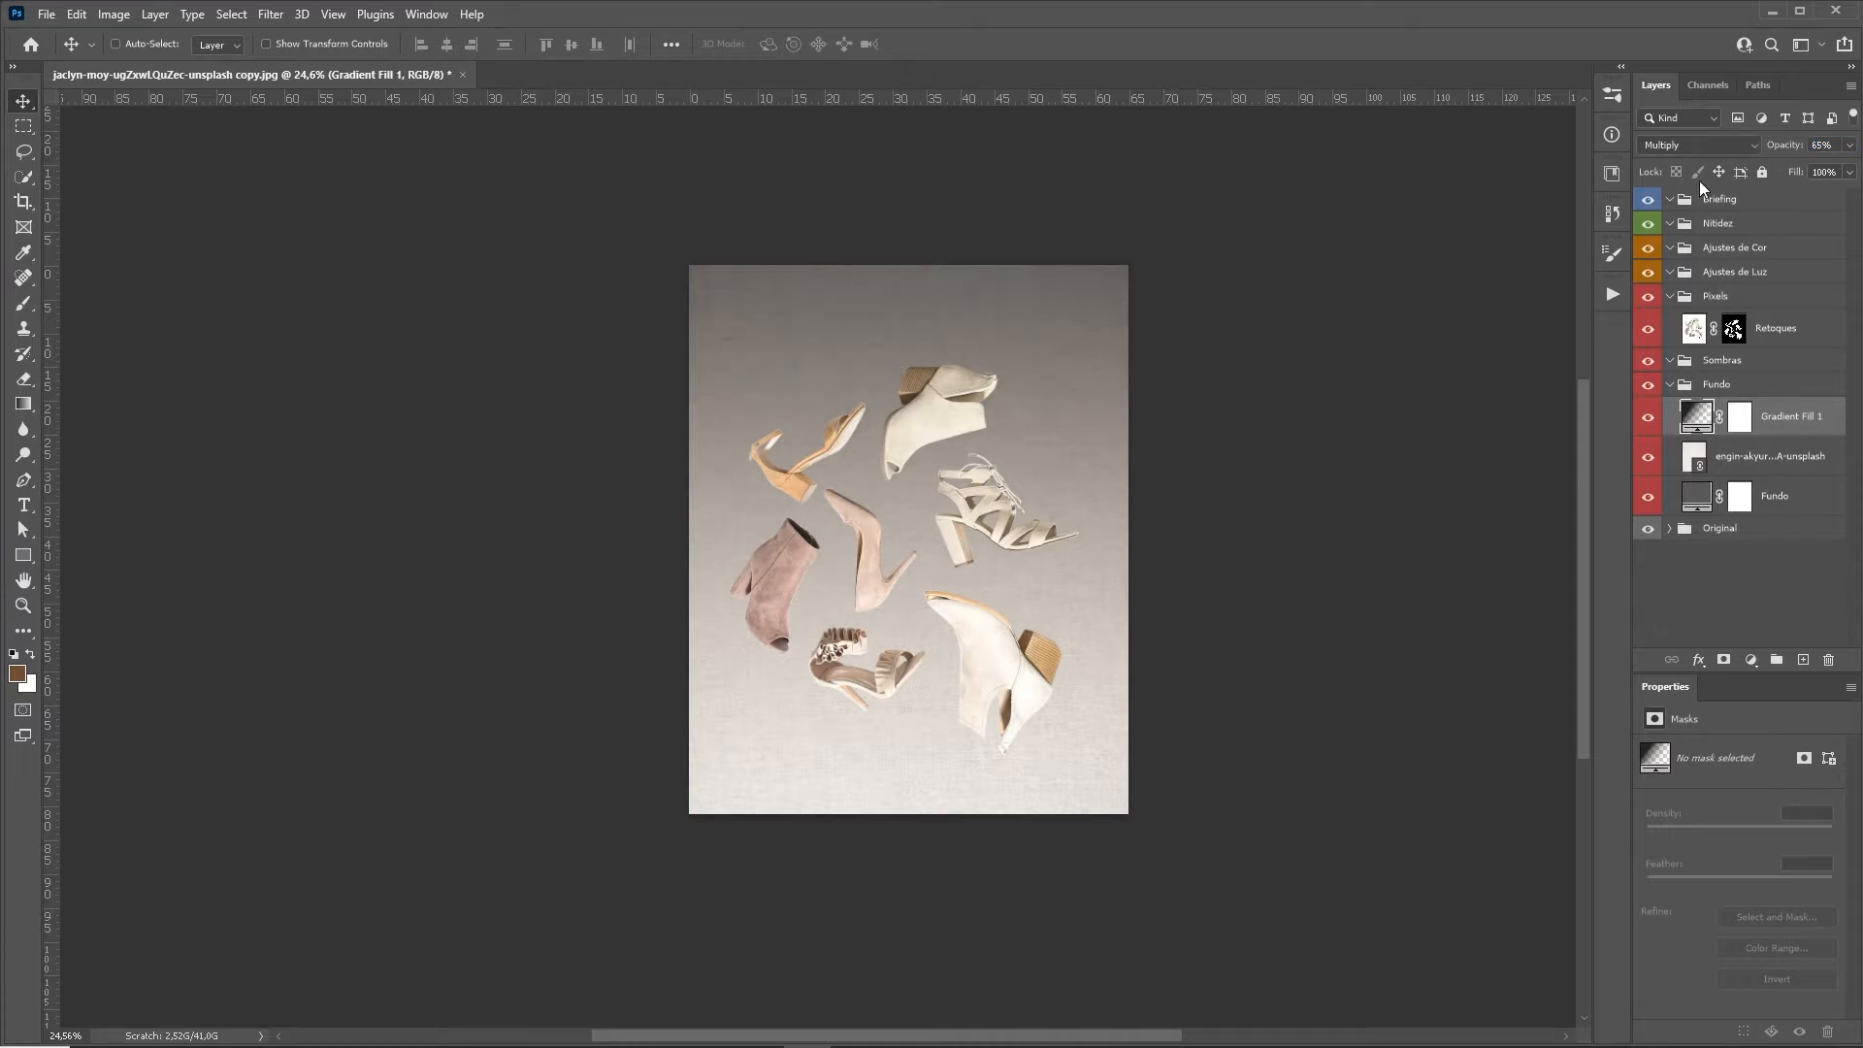
Select only the white ankle boot near the canvas's lower edge by intersecting a lasso outline with the Retoques layer mask.
key(z)
drag(938, 401, 970, 539)
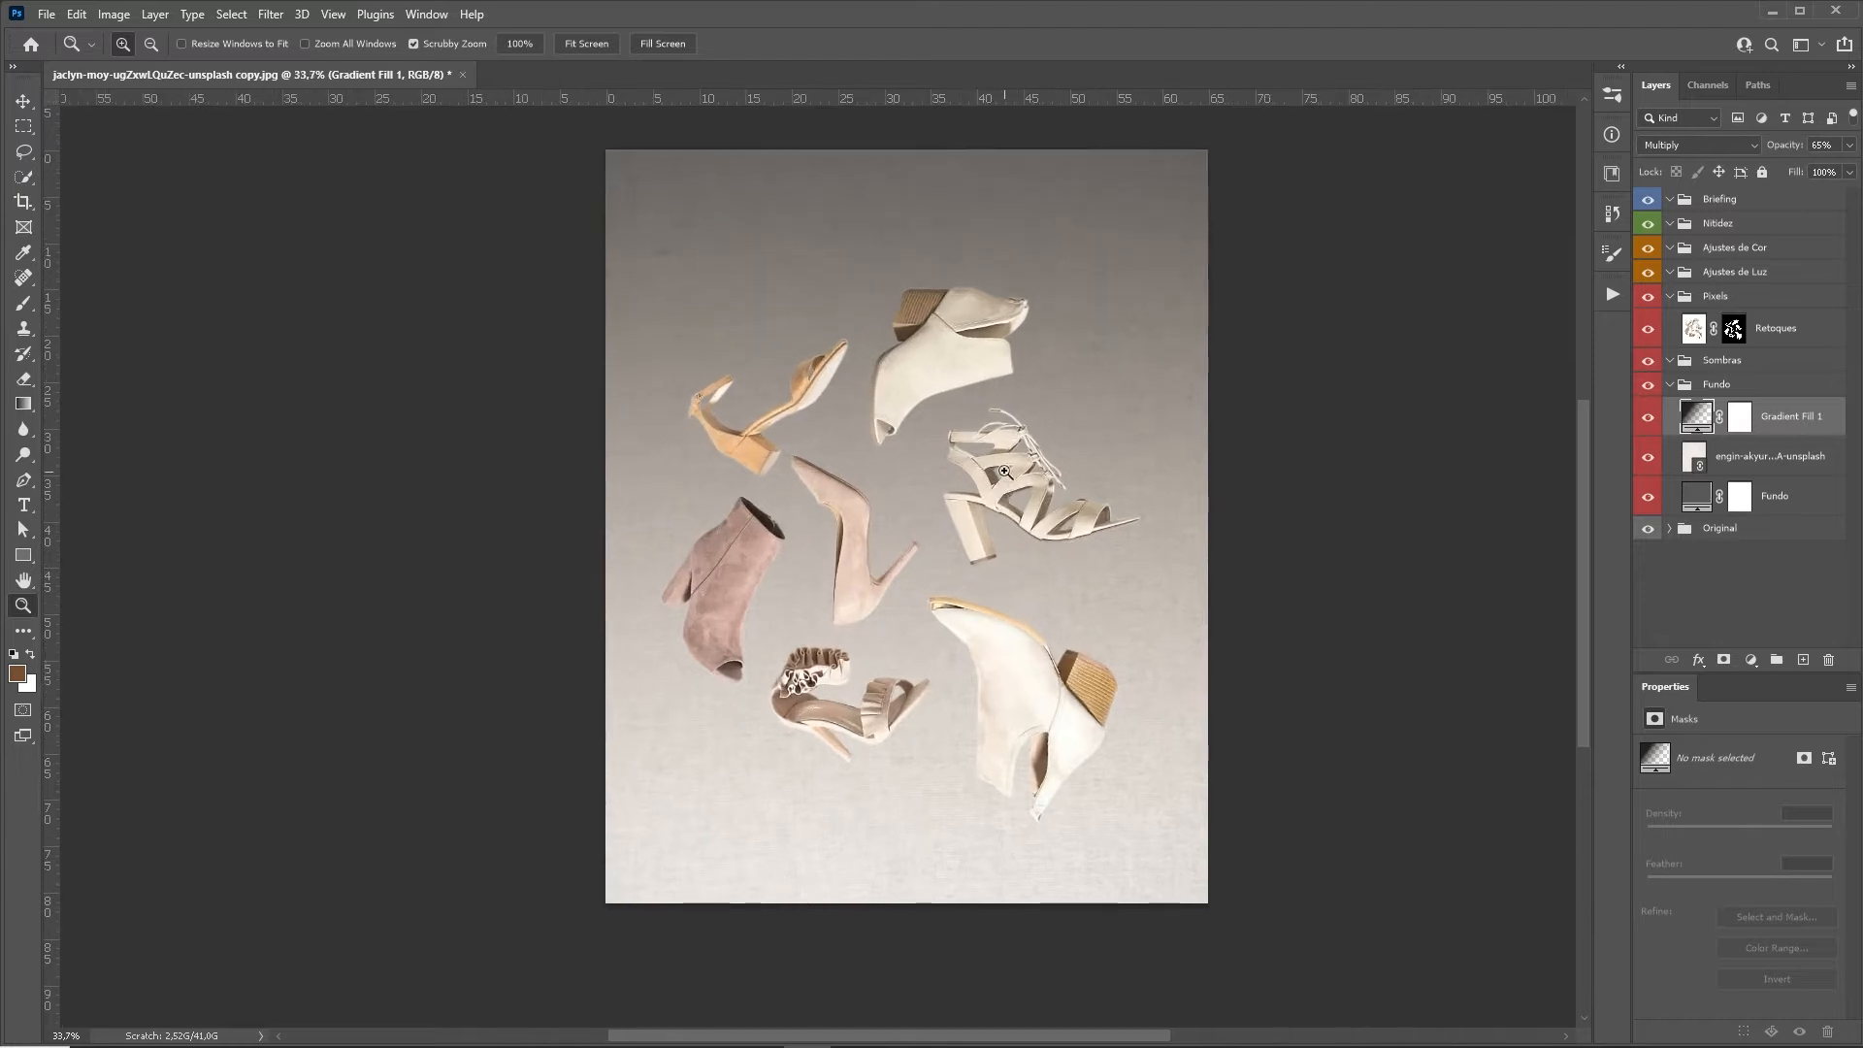
drag(1004, 471, 981, 524)
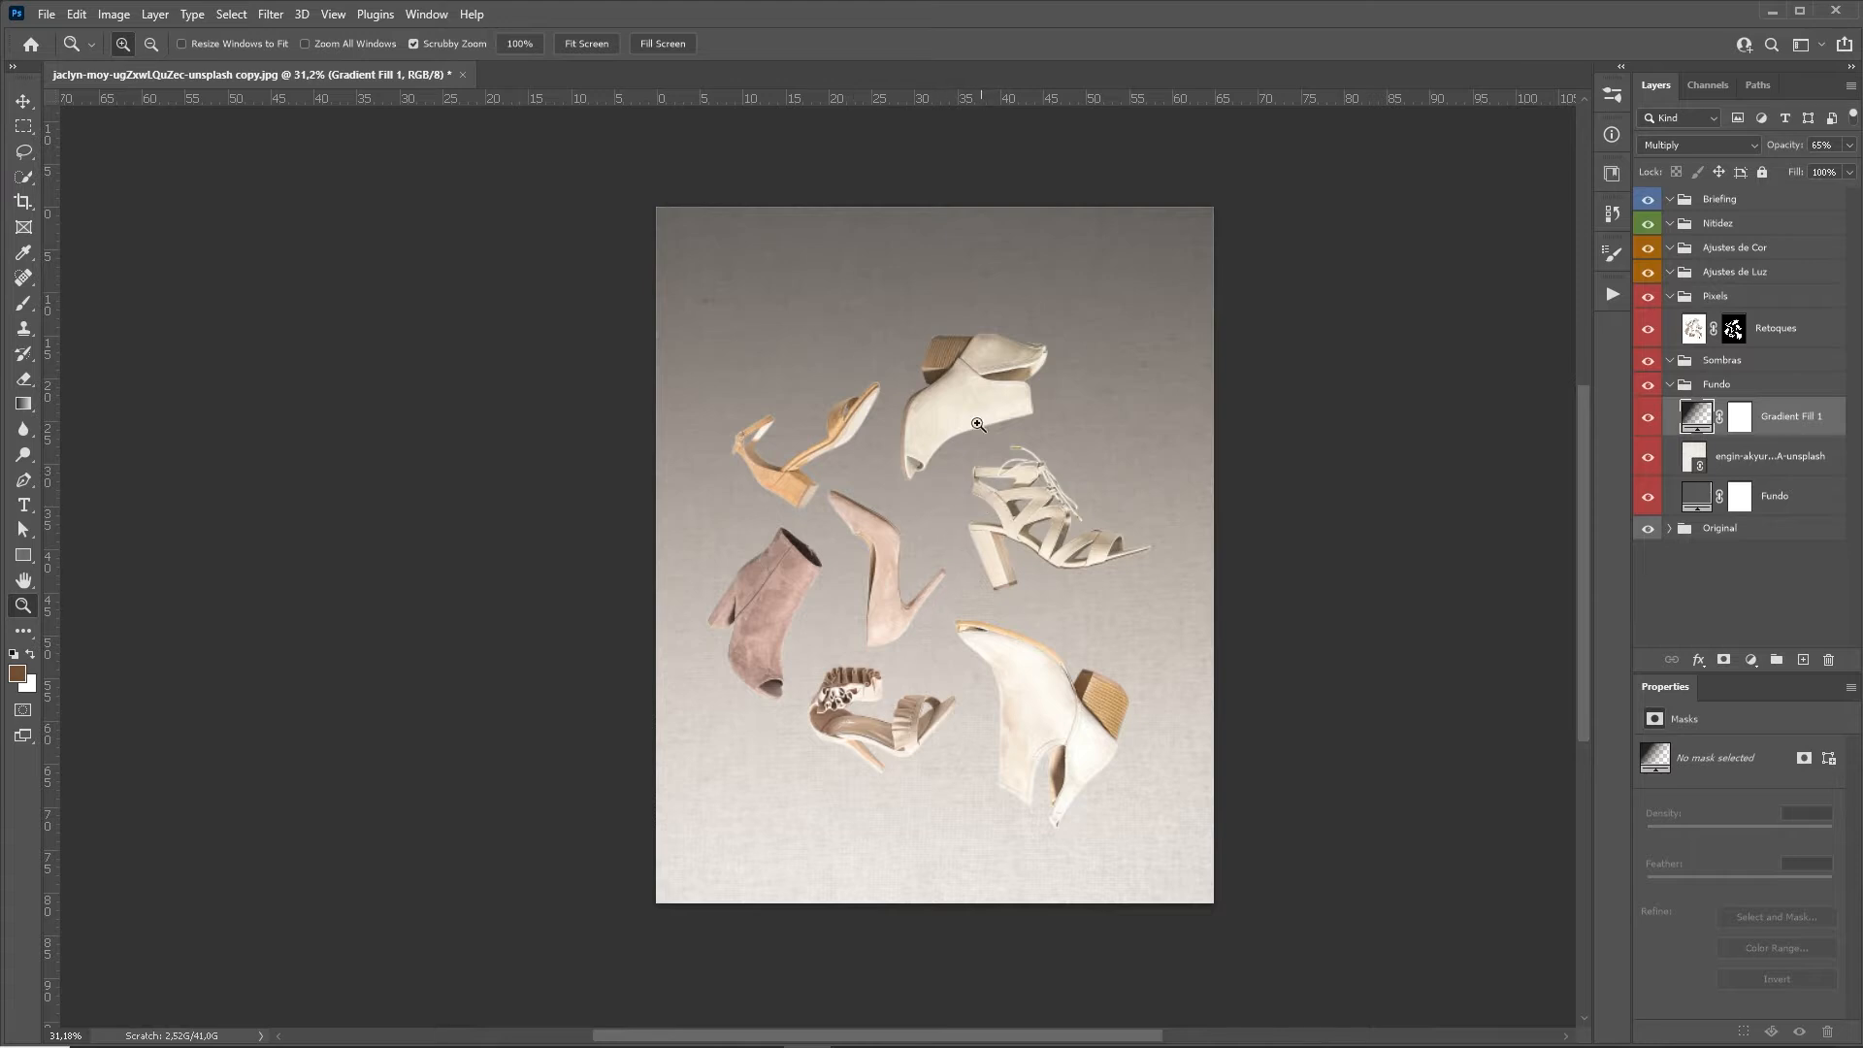
scroll(1003, 644, down, 3)
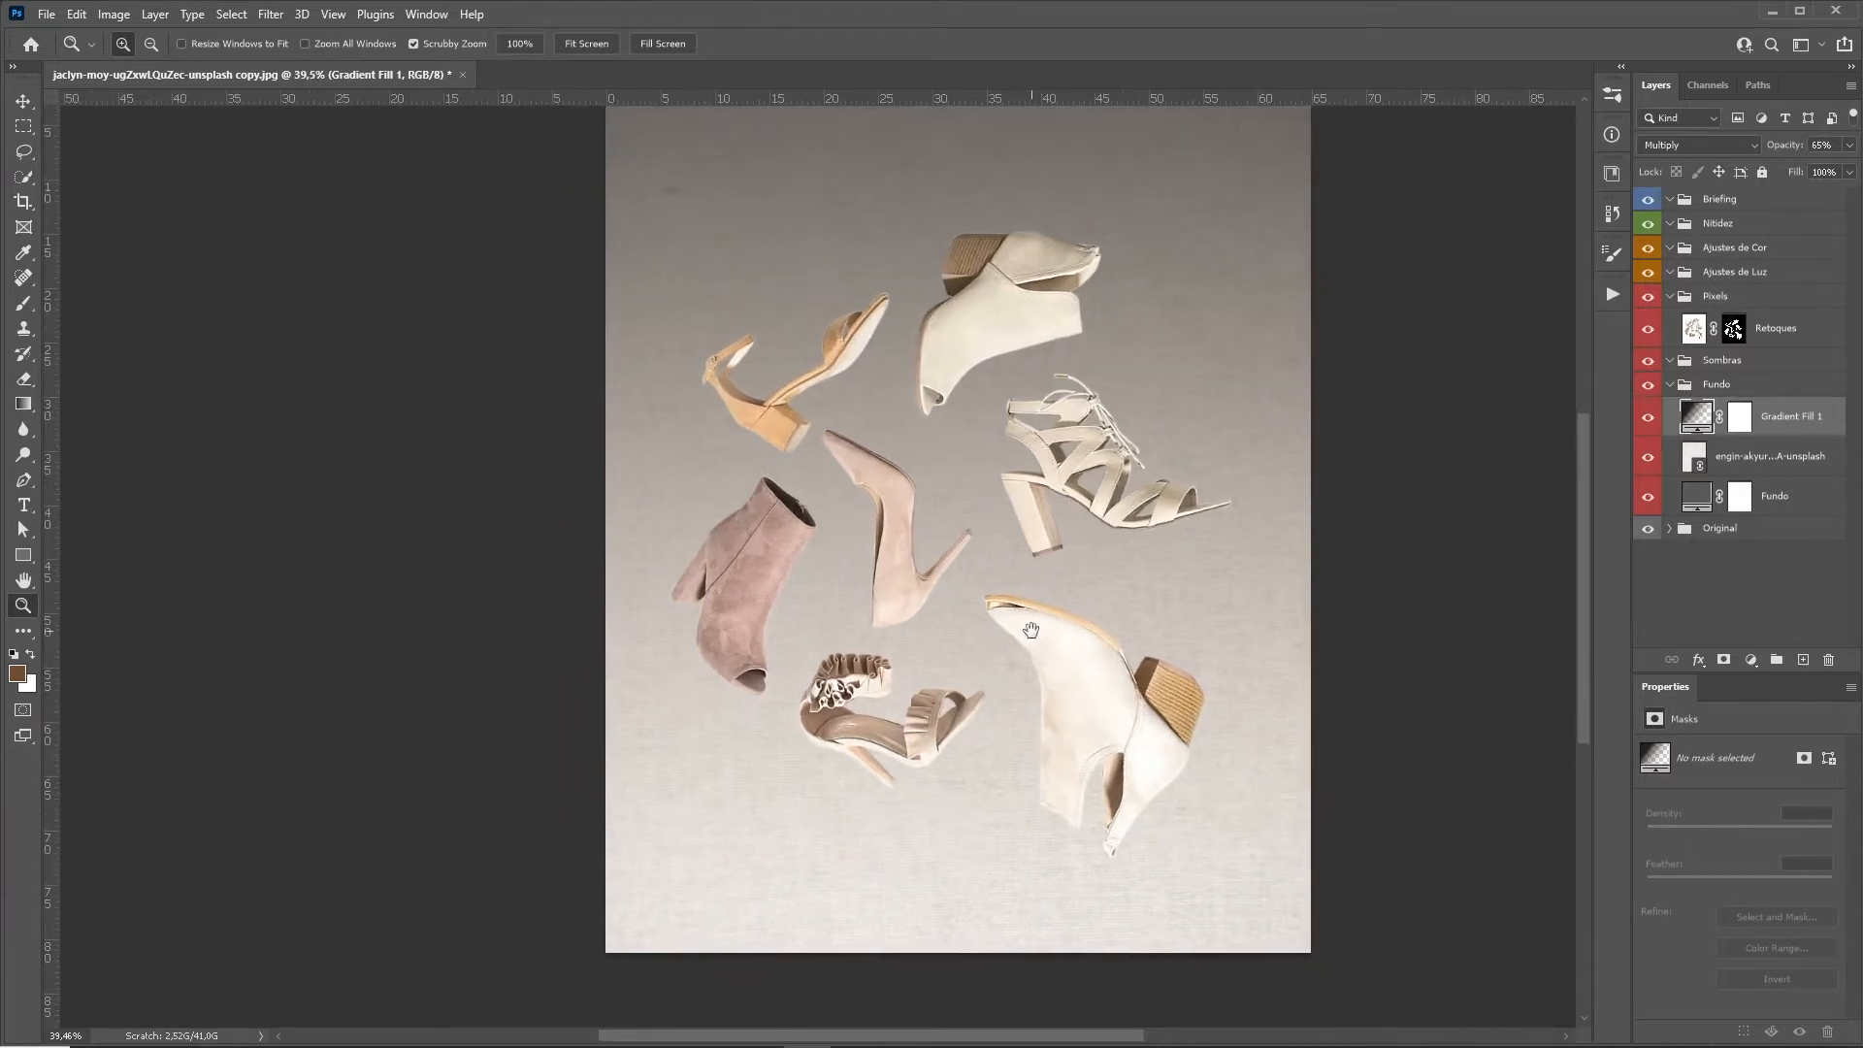
key(l)
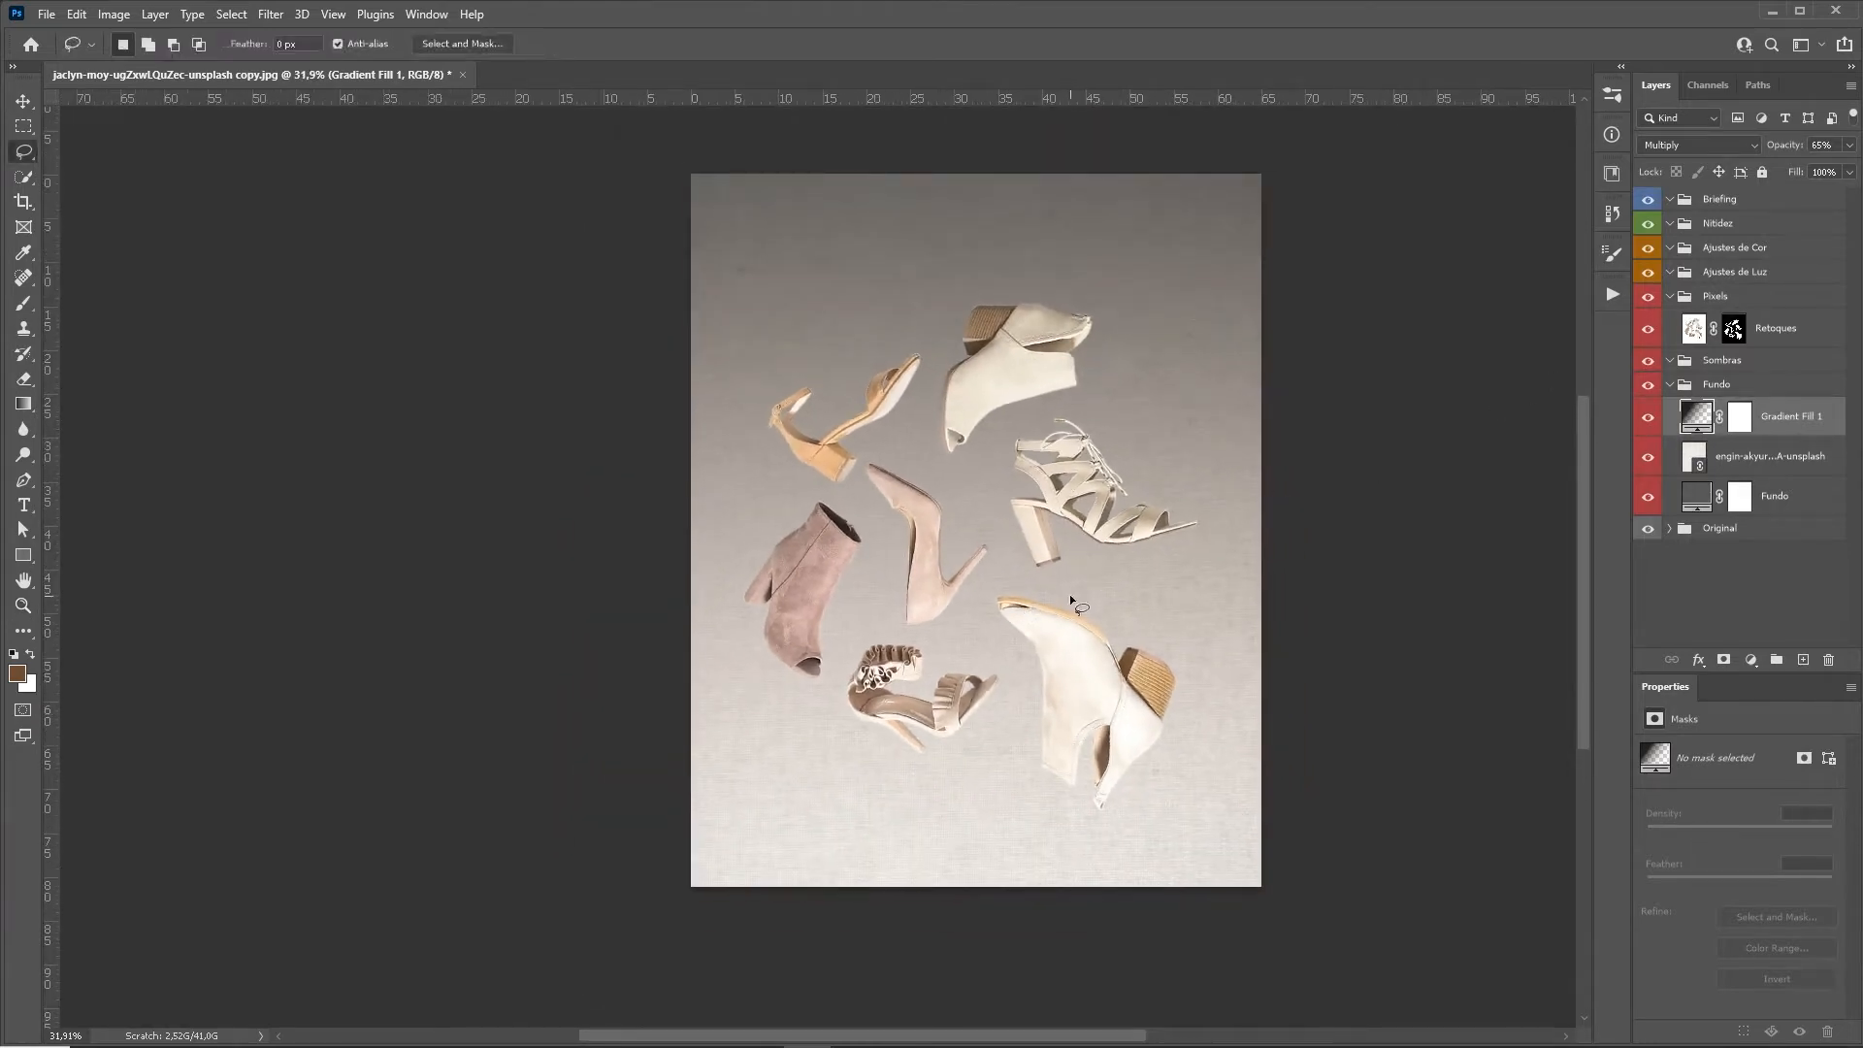
mouse_move(1077, 856)
mouse_down()
mouse_move(1237, 674)
mouse_move(1225, 631)
mouse_up()
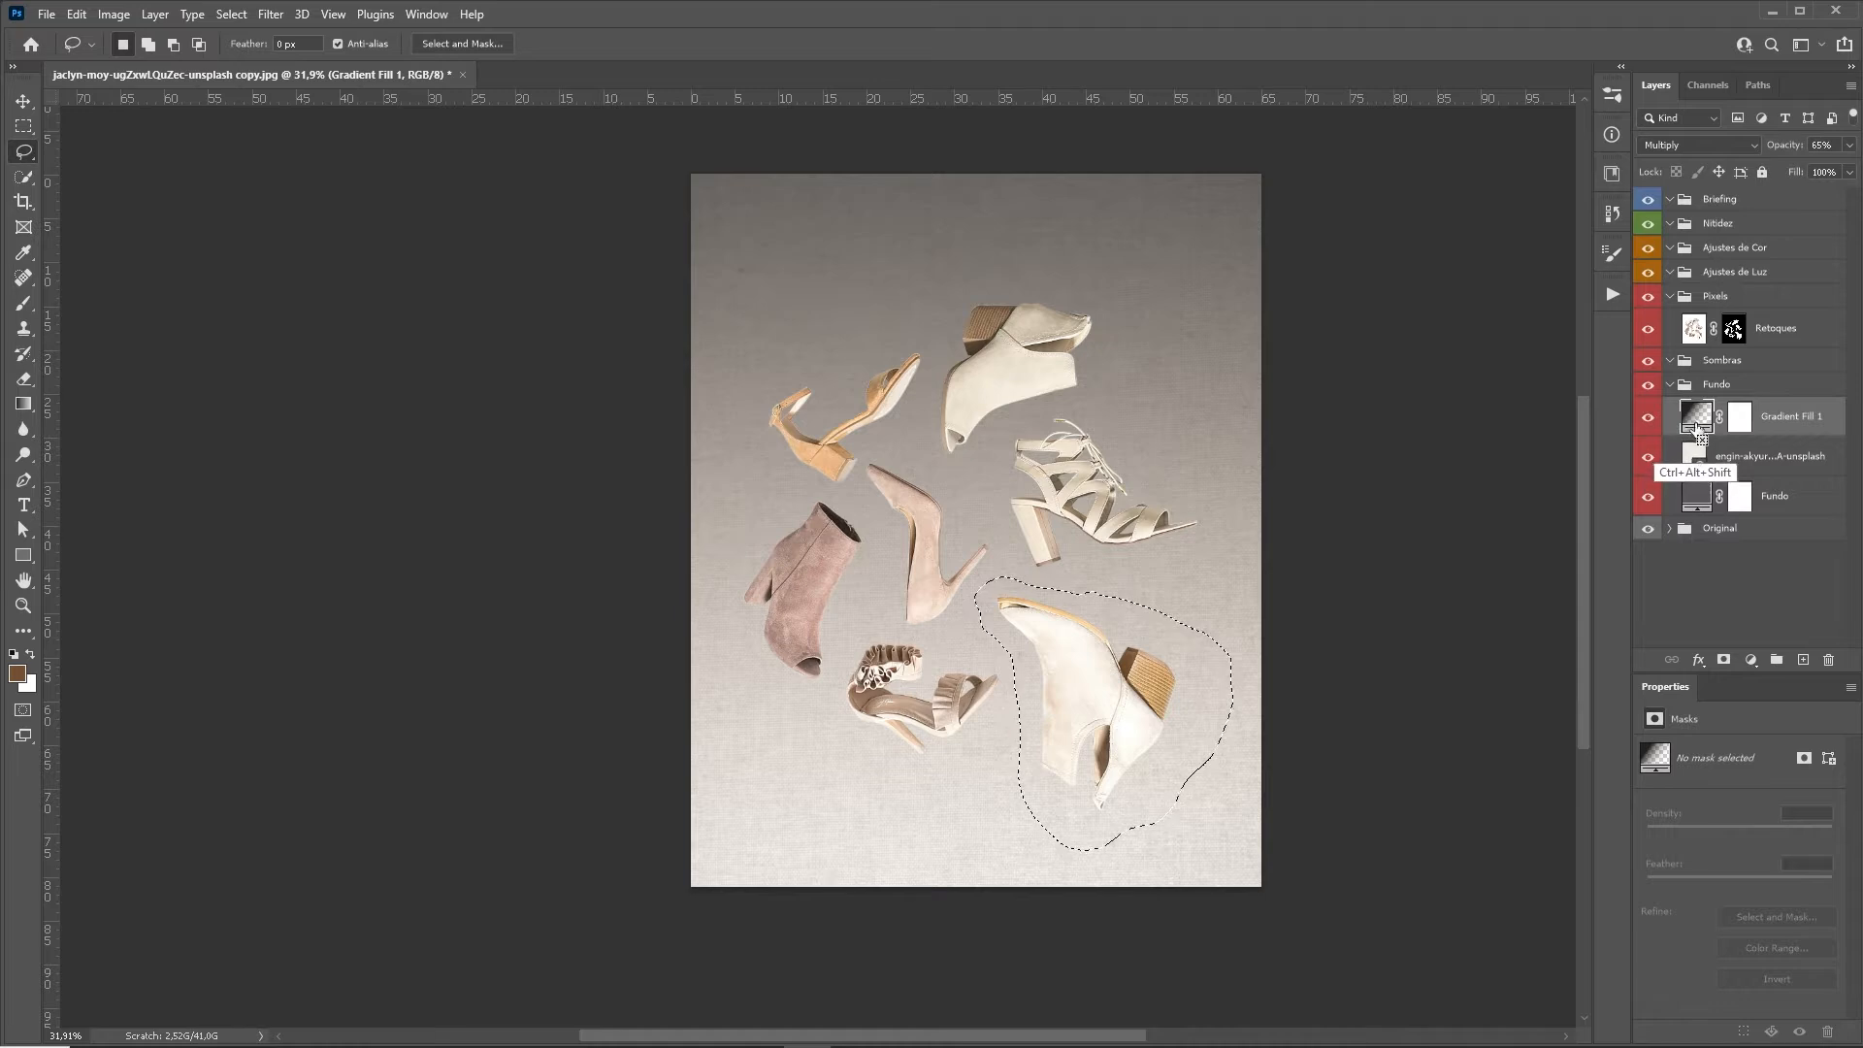
ctrl+alt+shift+click(1733, 332)
key(z)
drag(1214, 672, 1213, 676)
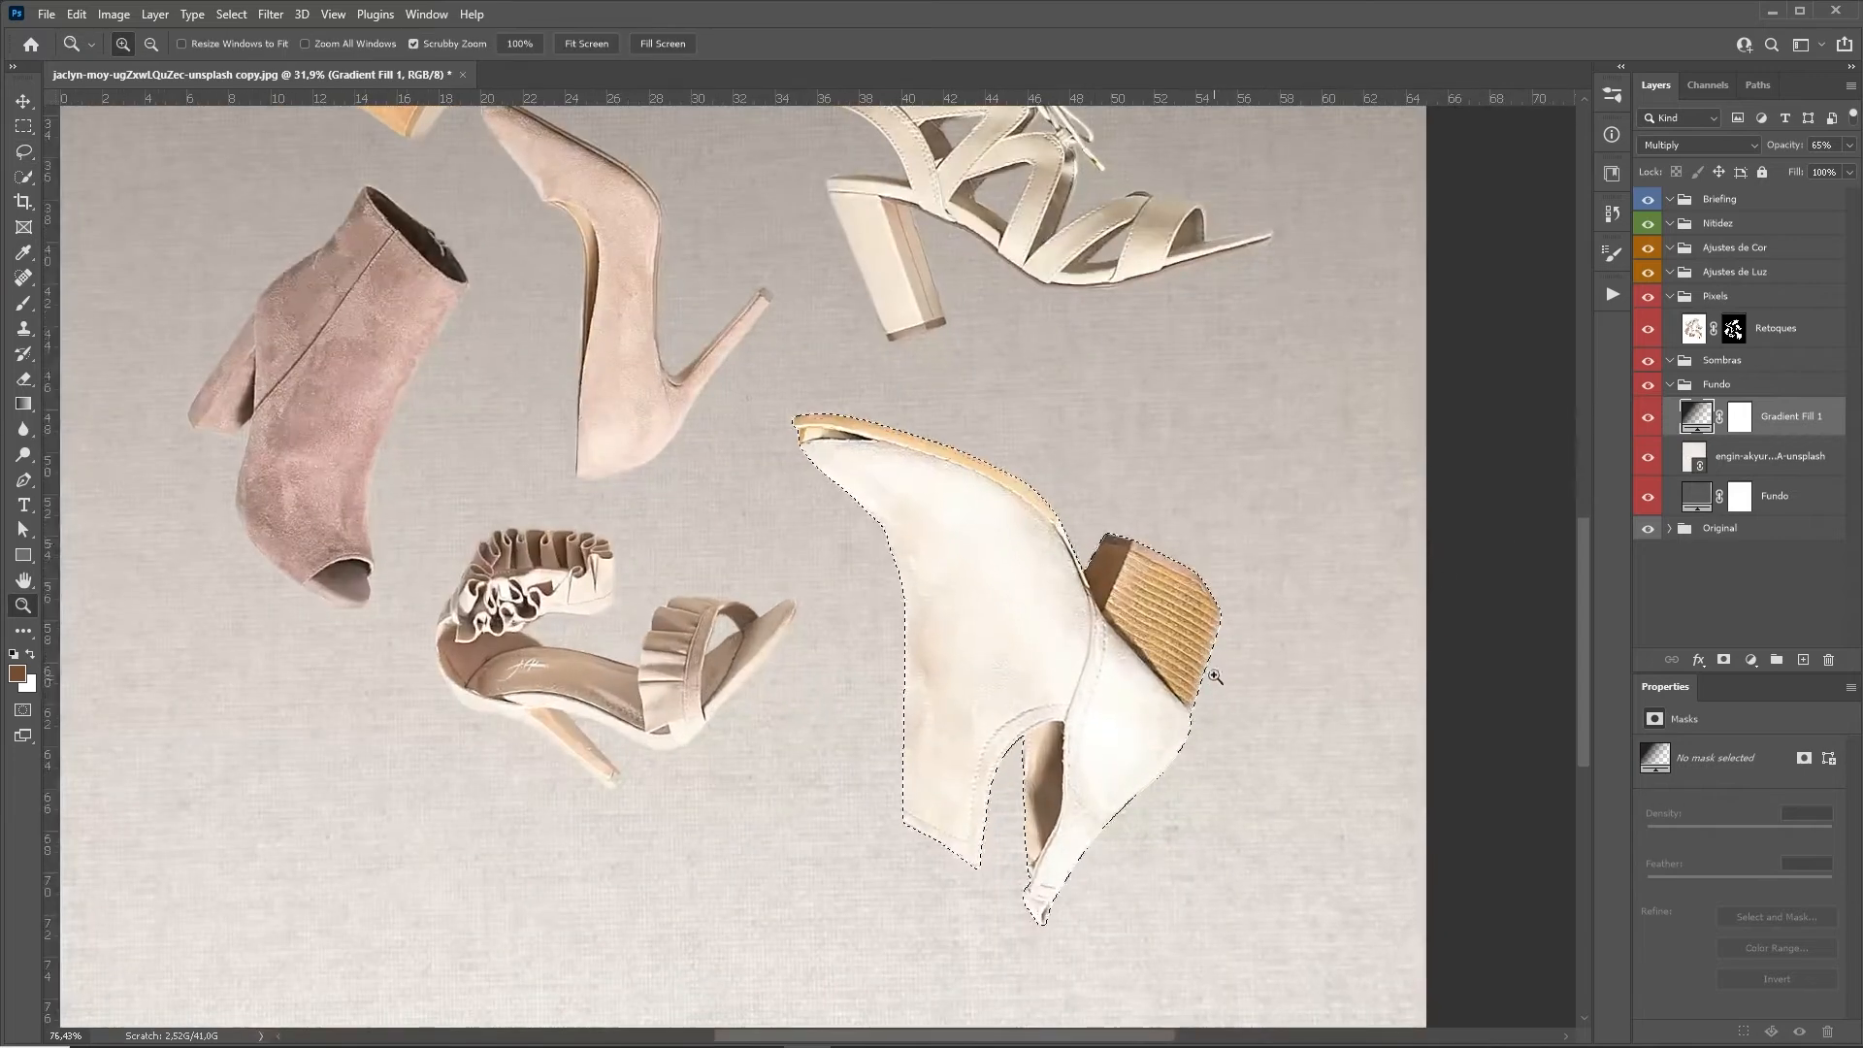
key(ctrl+0)
Add a Curves adjustment masked to the boot in the Ajustes de Luz group, moving its RGB white point to input 253, output 237.
click(1746, 273)
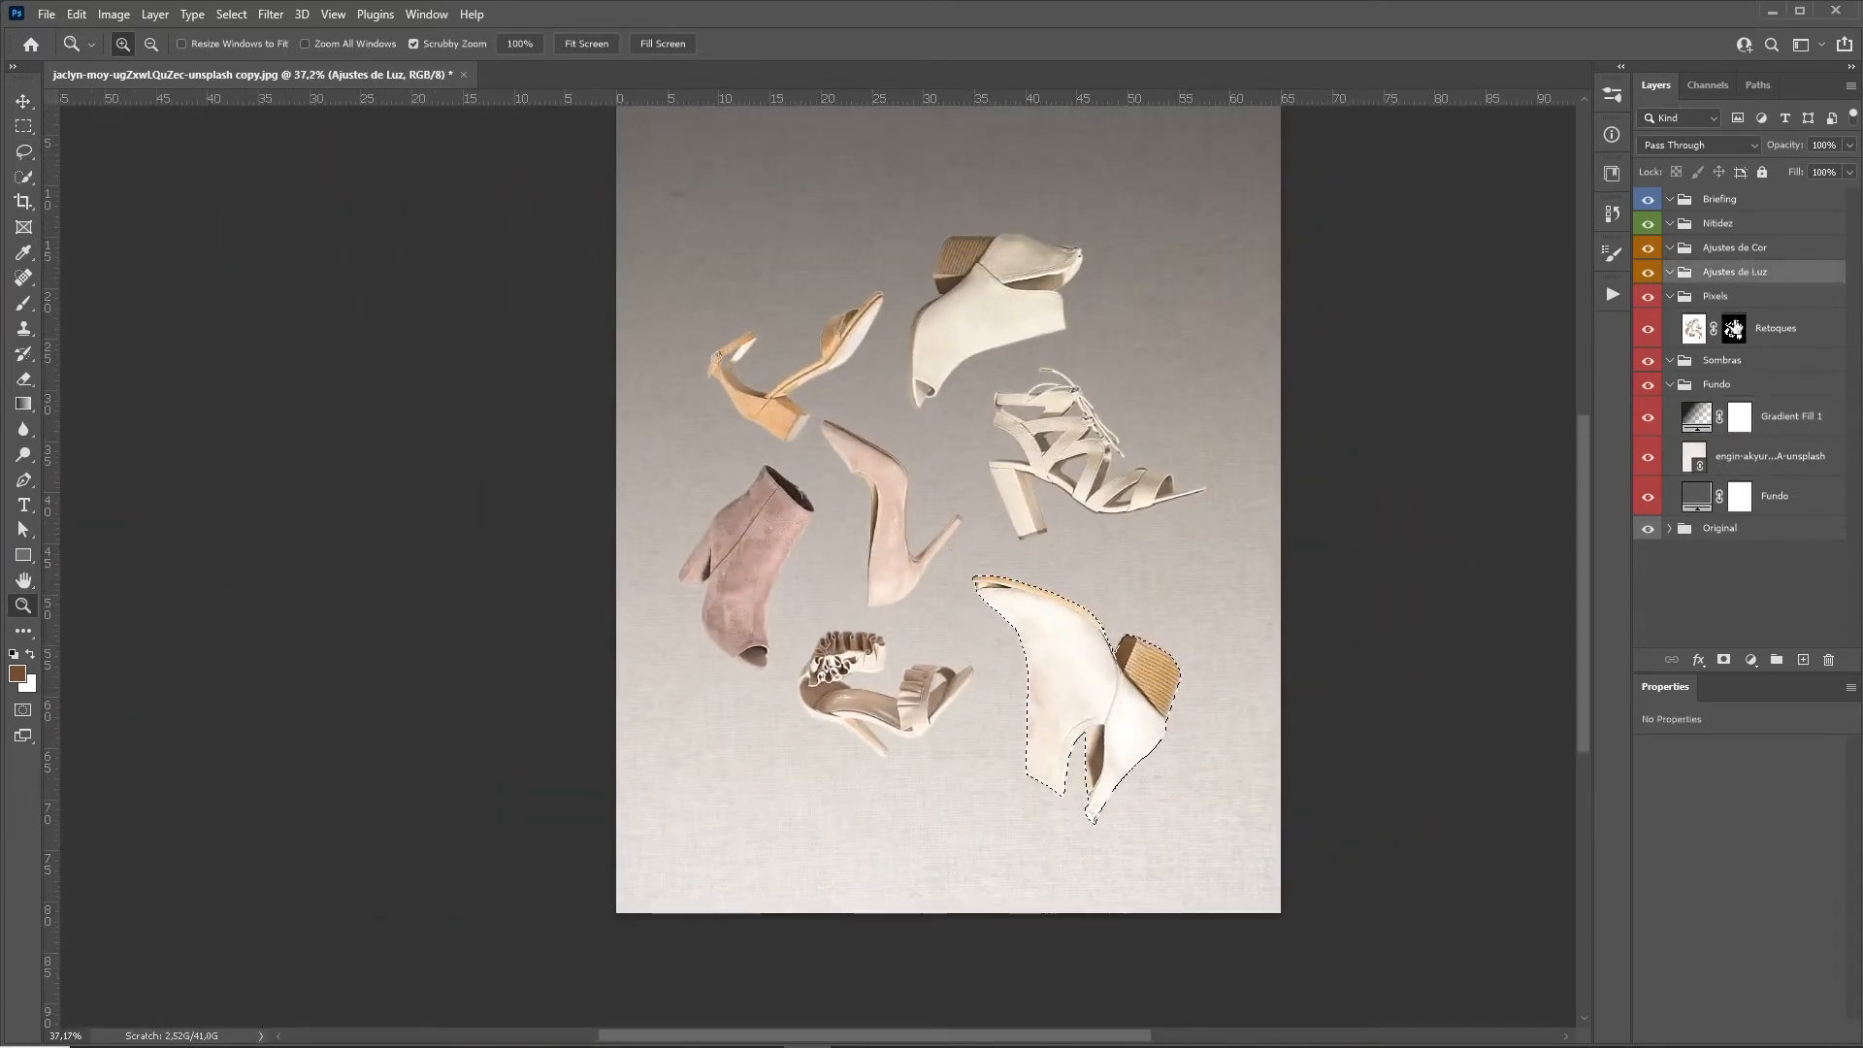
click(1750, 659)
click(1773, 781)
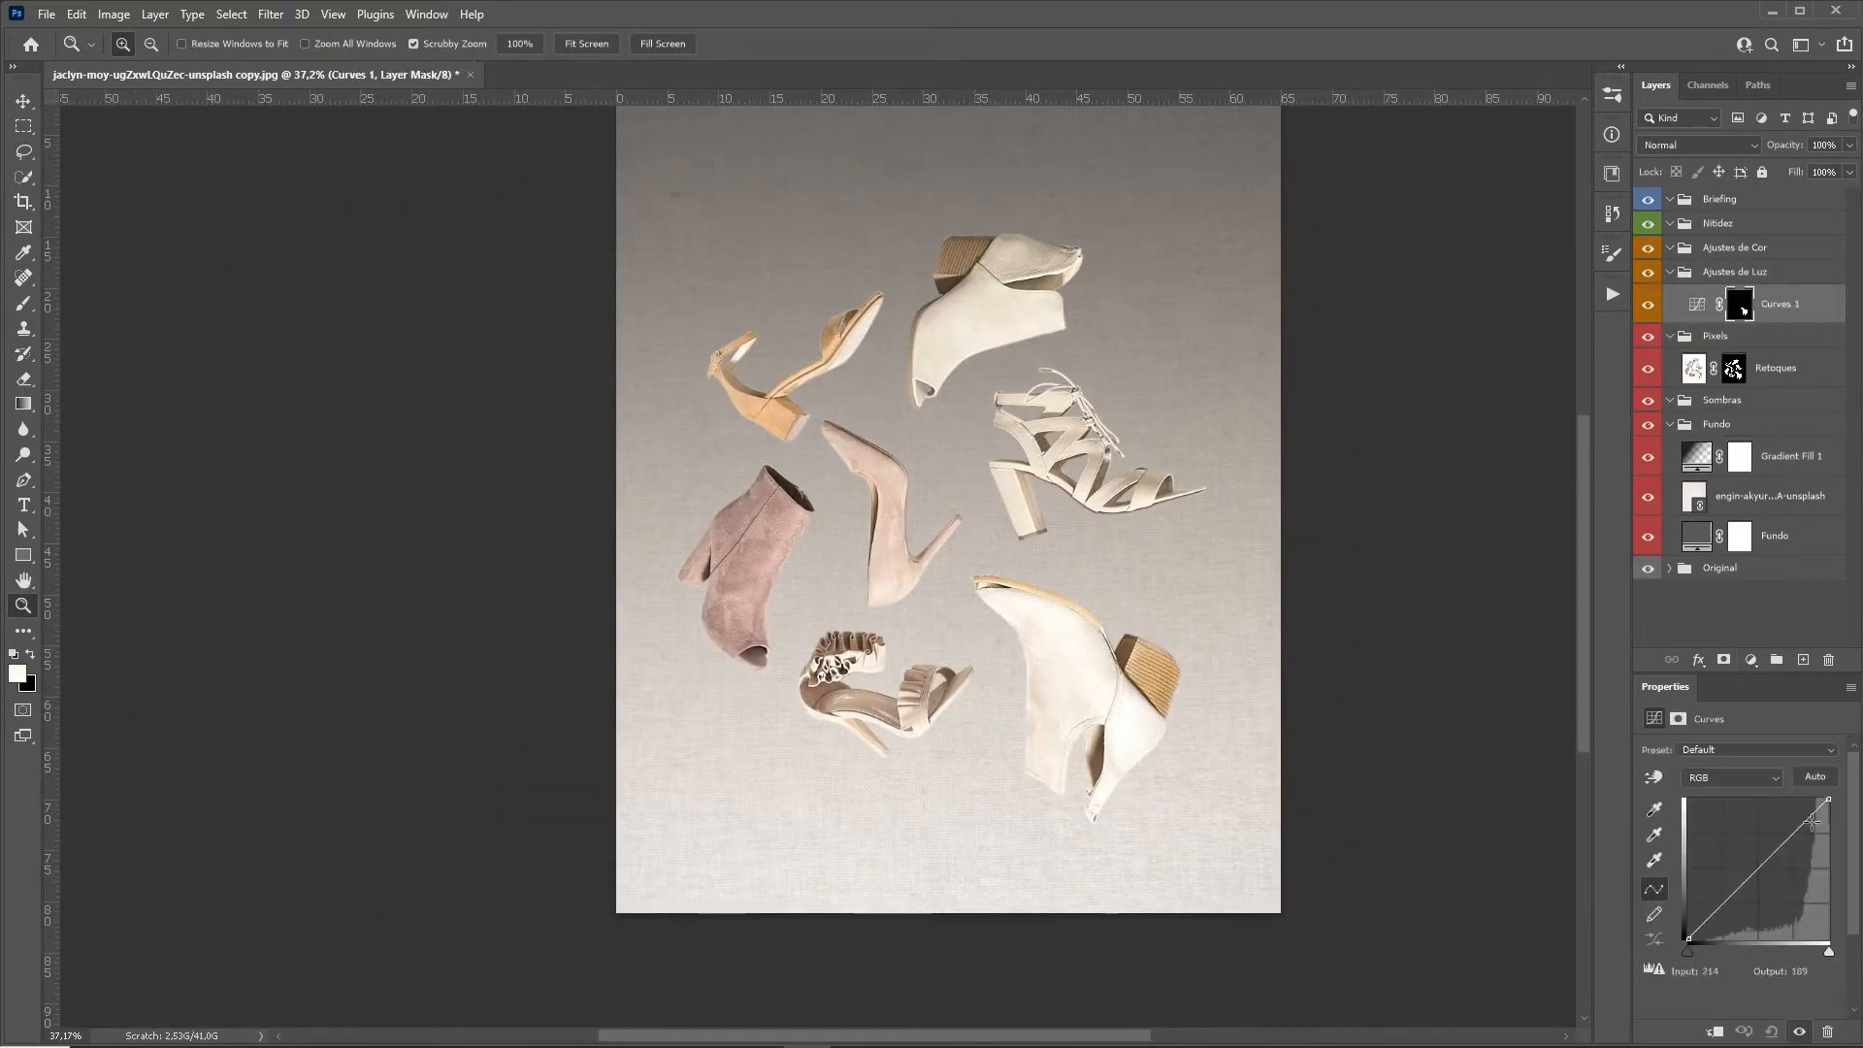
drag(1828, 800, 1826, 807)
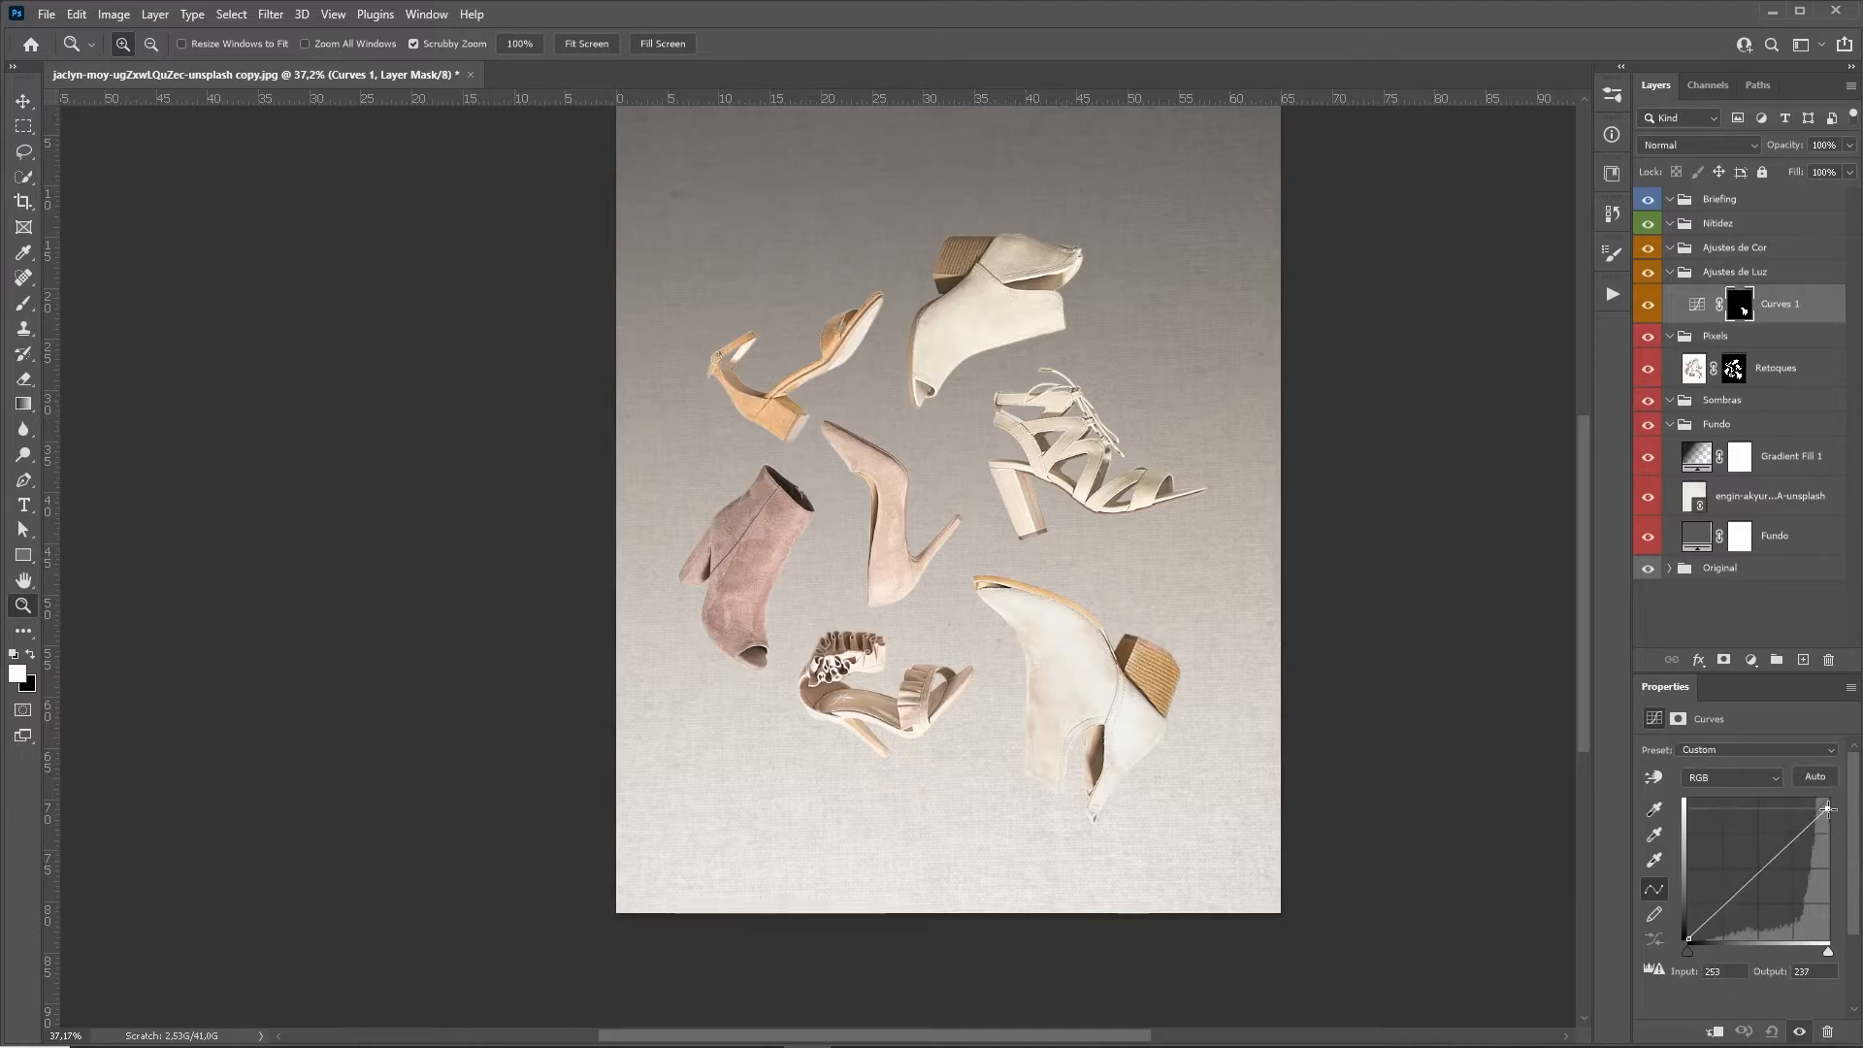
Lower the white point of the boot curve's Blue channel to an output of about 240 to warm its highlights.
key(alt)
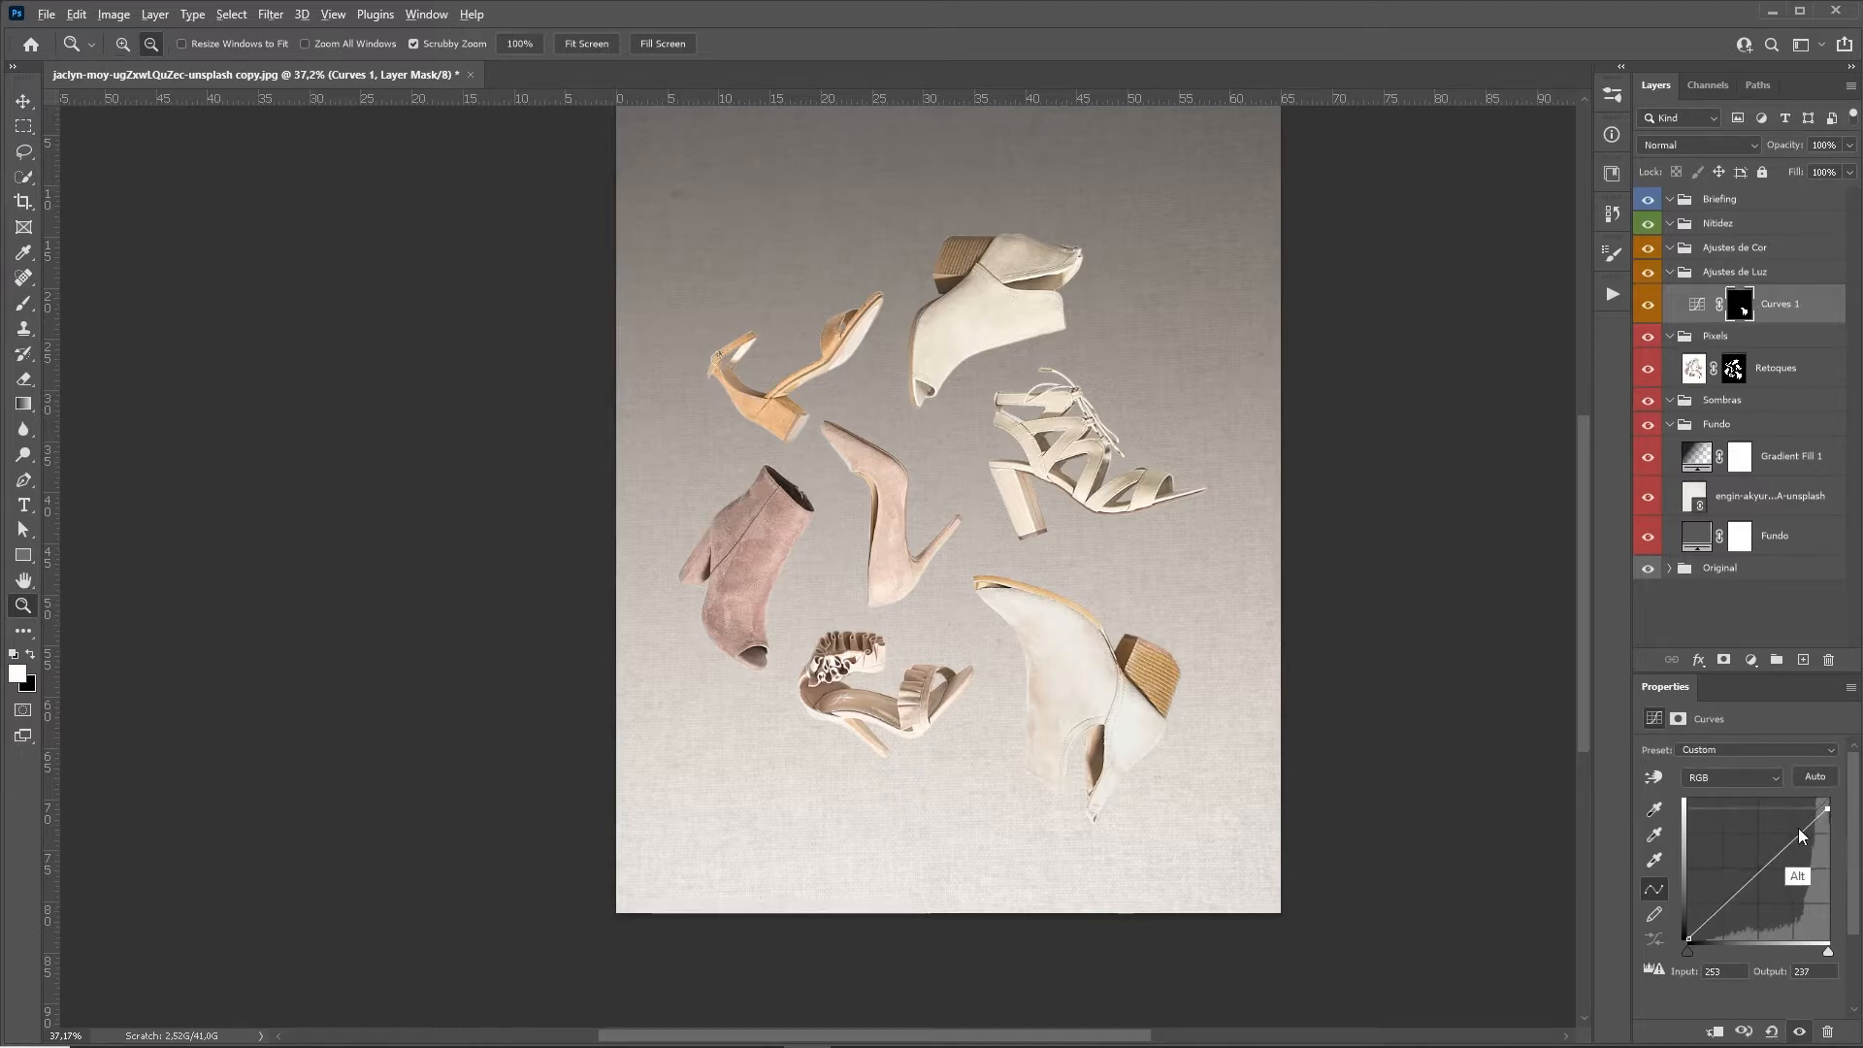
key(alt+5)
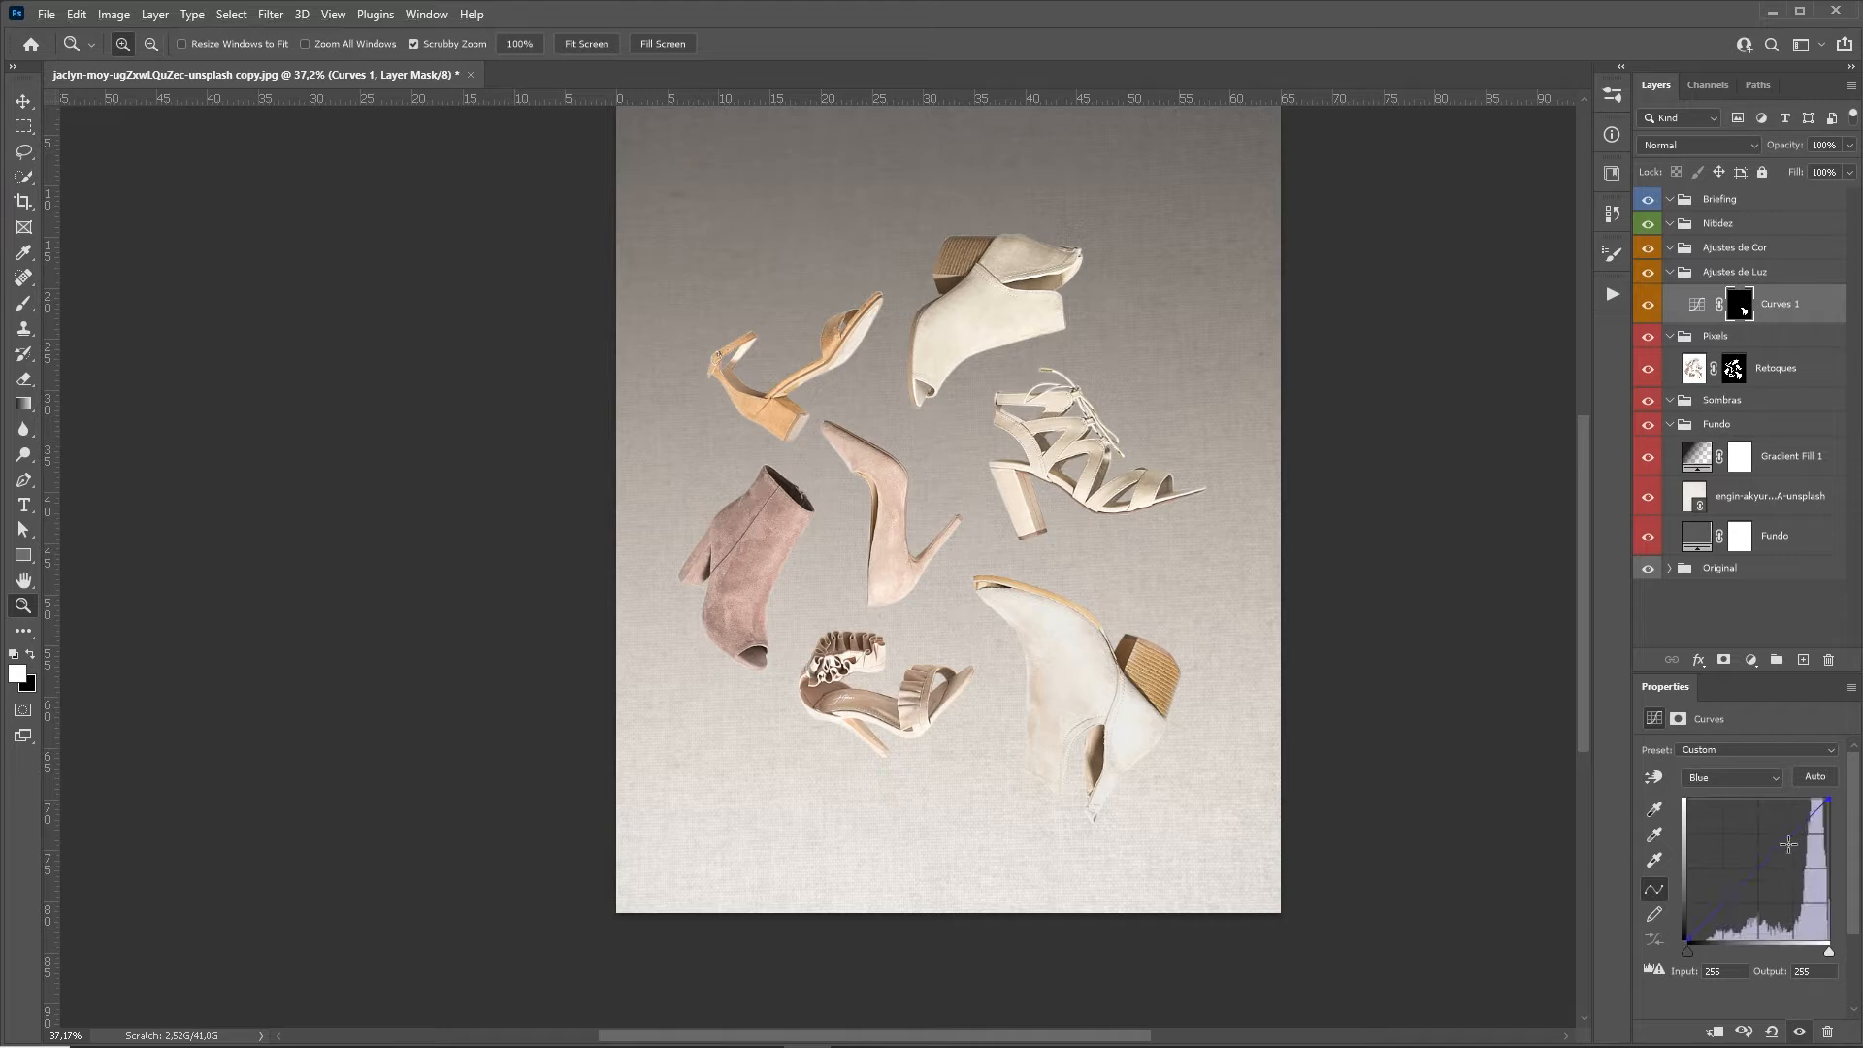
click(1703, 778)
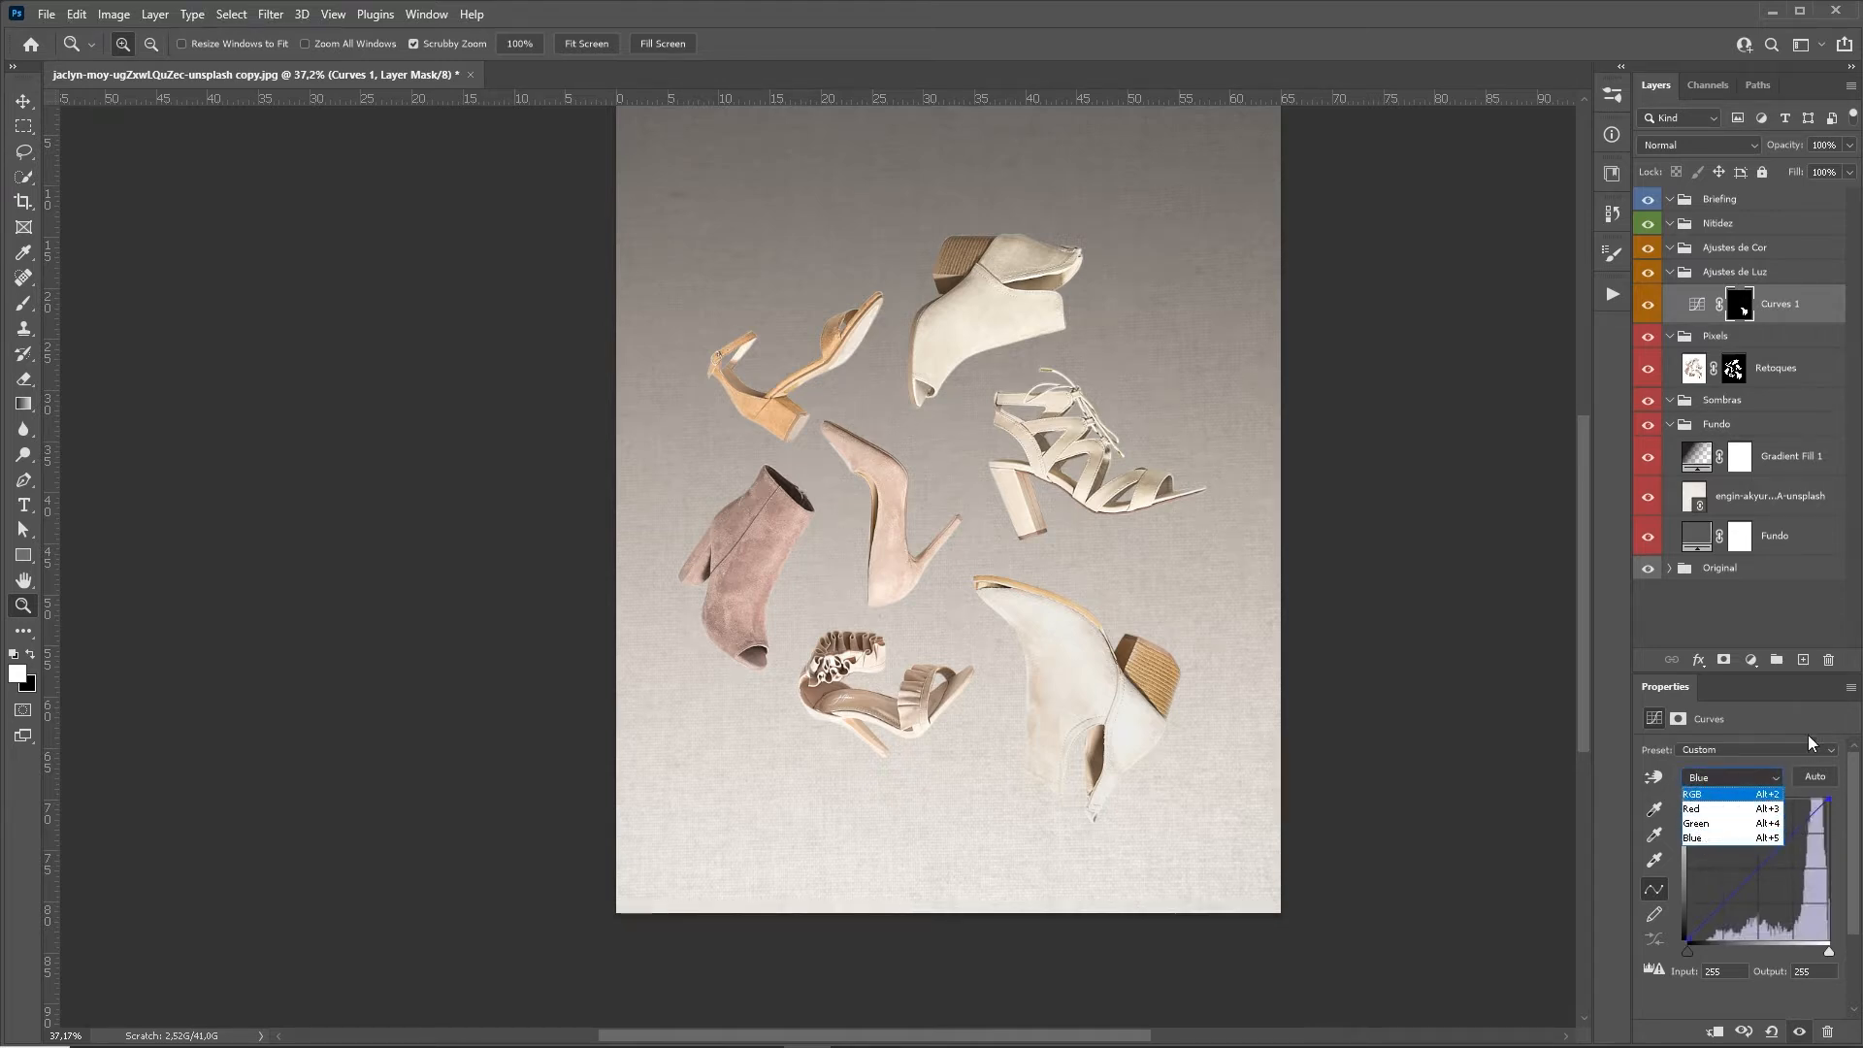
click(1809, 784)
mouse_move(1828, 798)
mouse_down()
mouse_move(1845, 788)
mouse_move(1841, 809)
mouse_up()
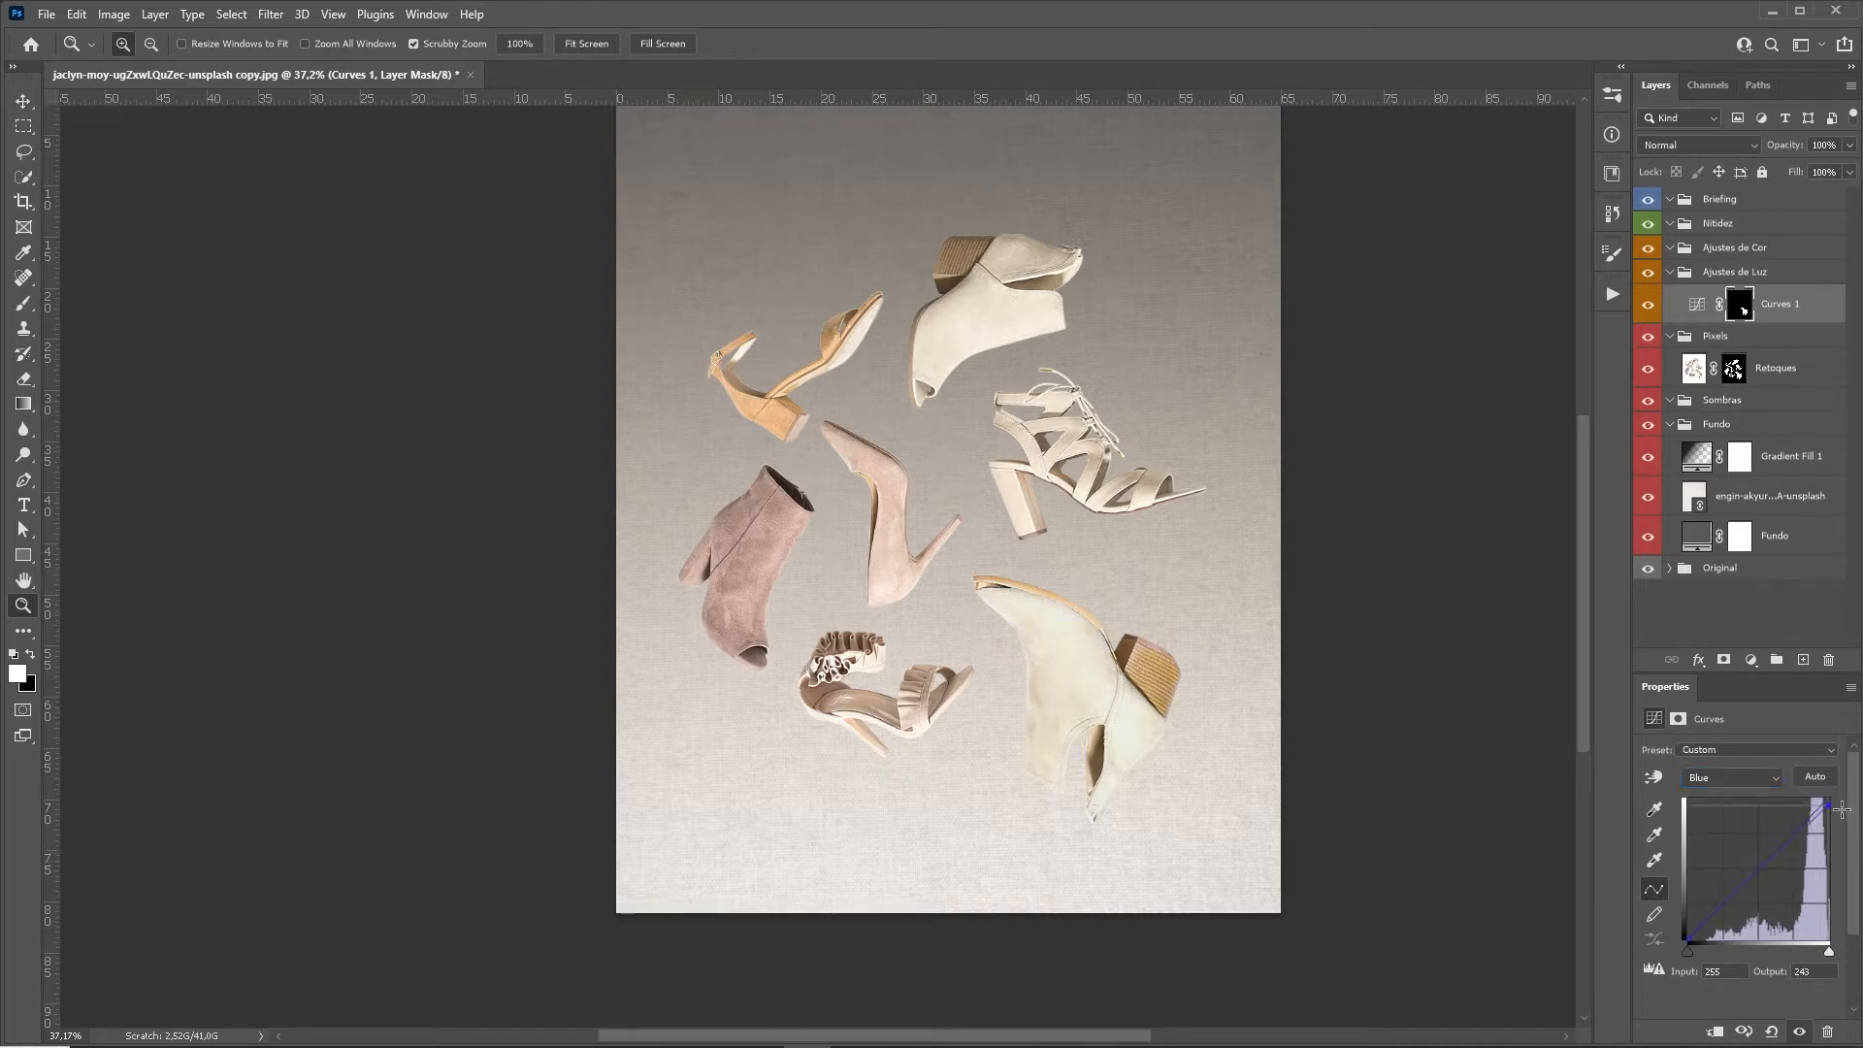
Move the white point of the boot curve's Red channel to input 253, output 255.
key(alt+3)
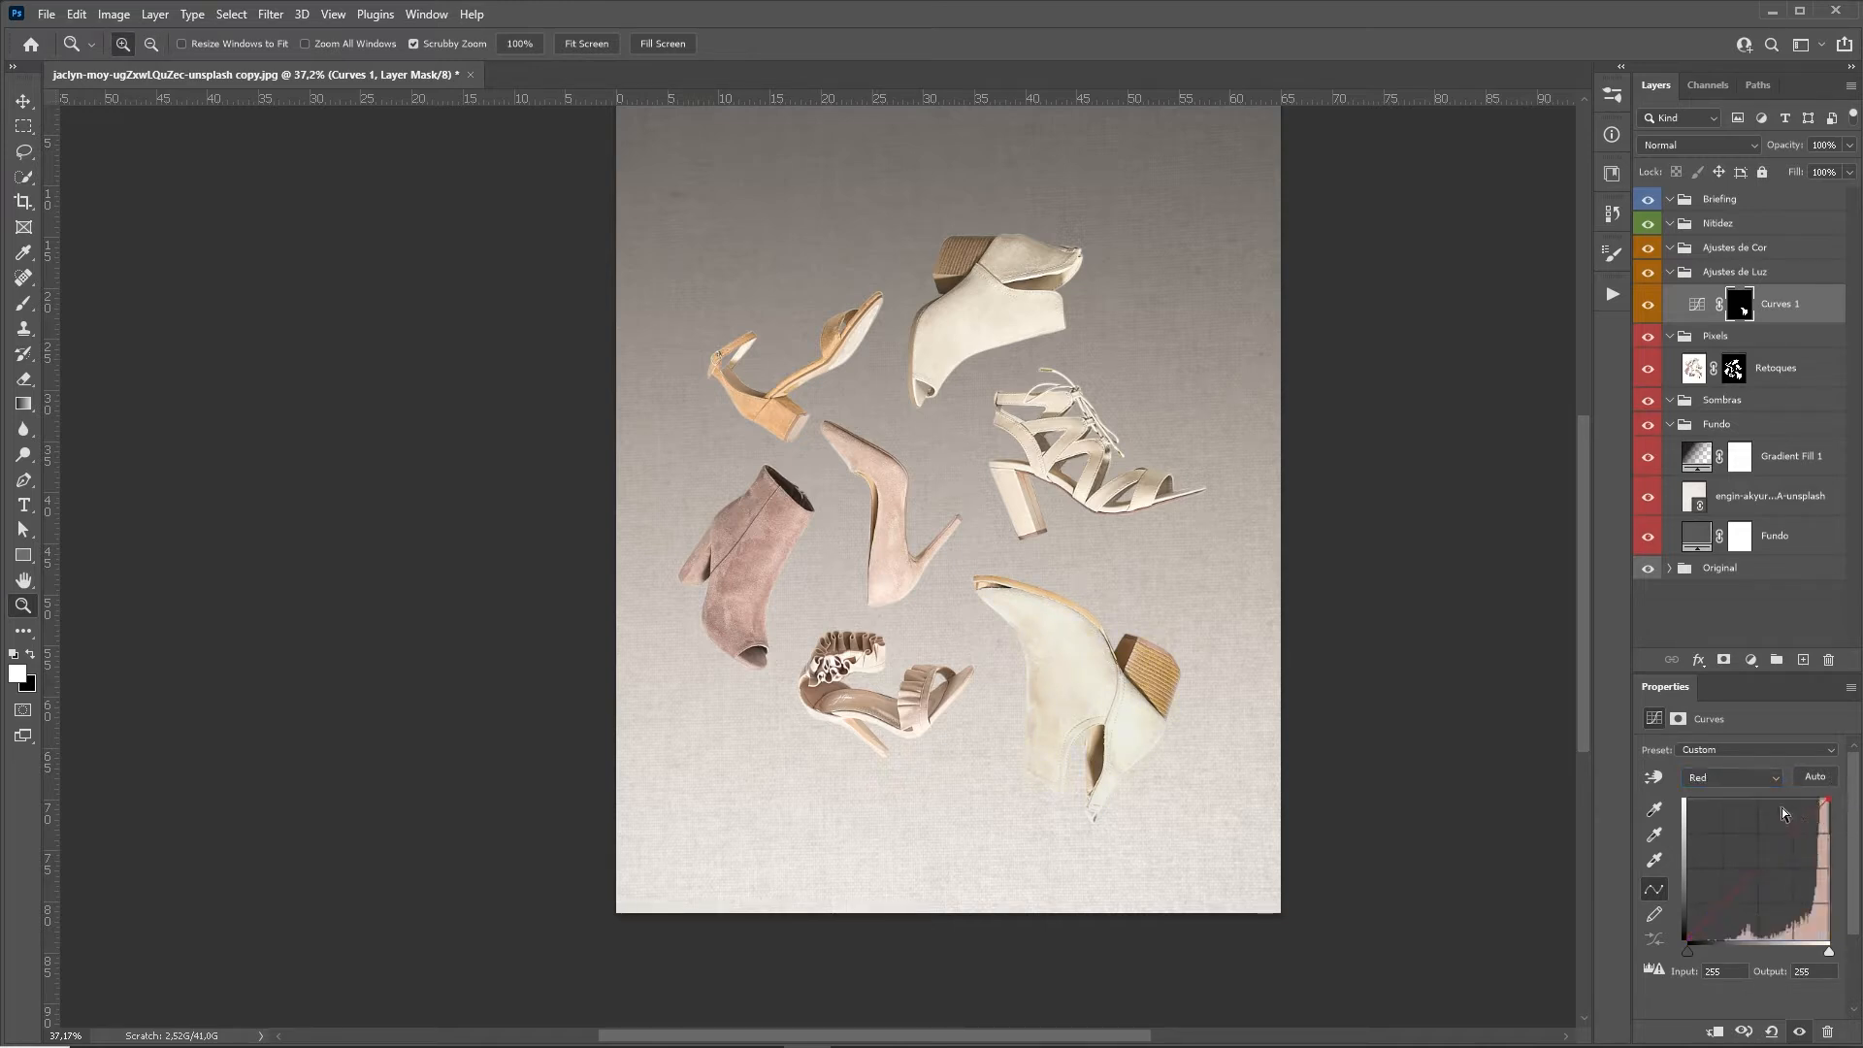
drag(1827, 800, 1826, 791)
drag(1185, 725, 1446, 553)
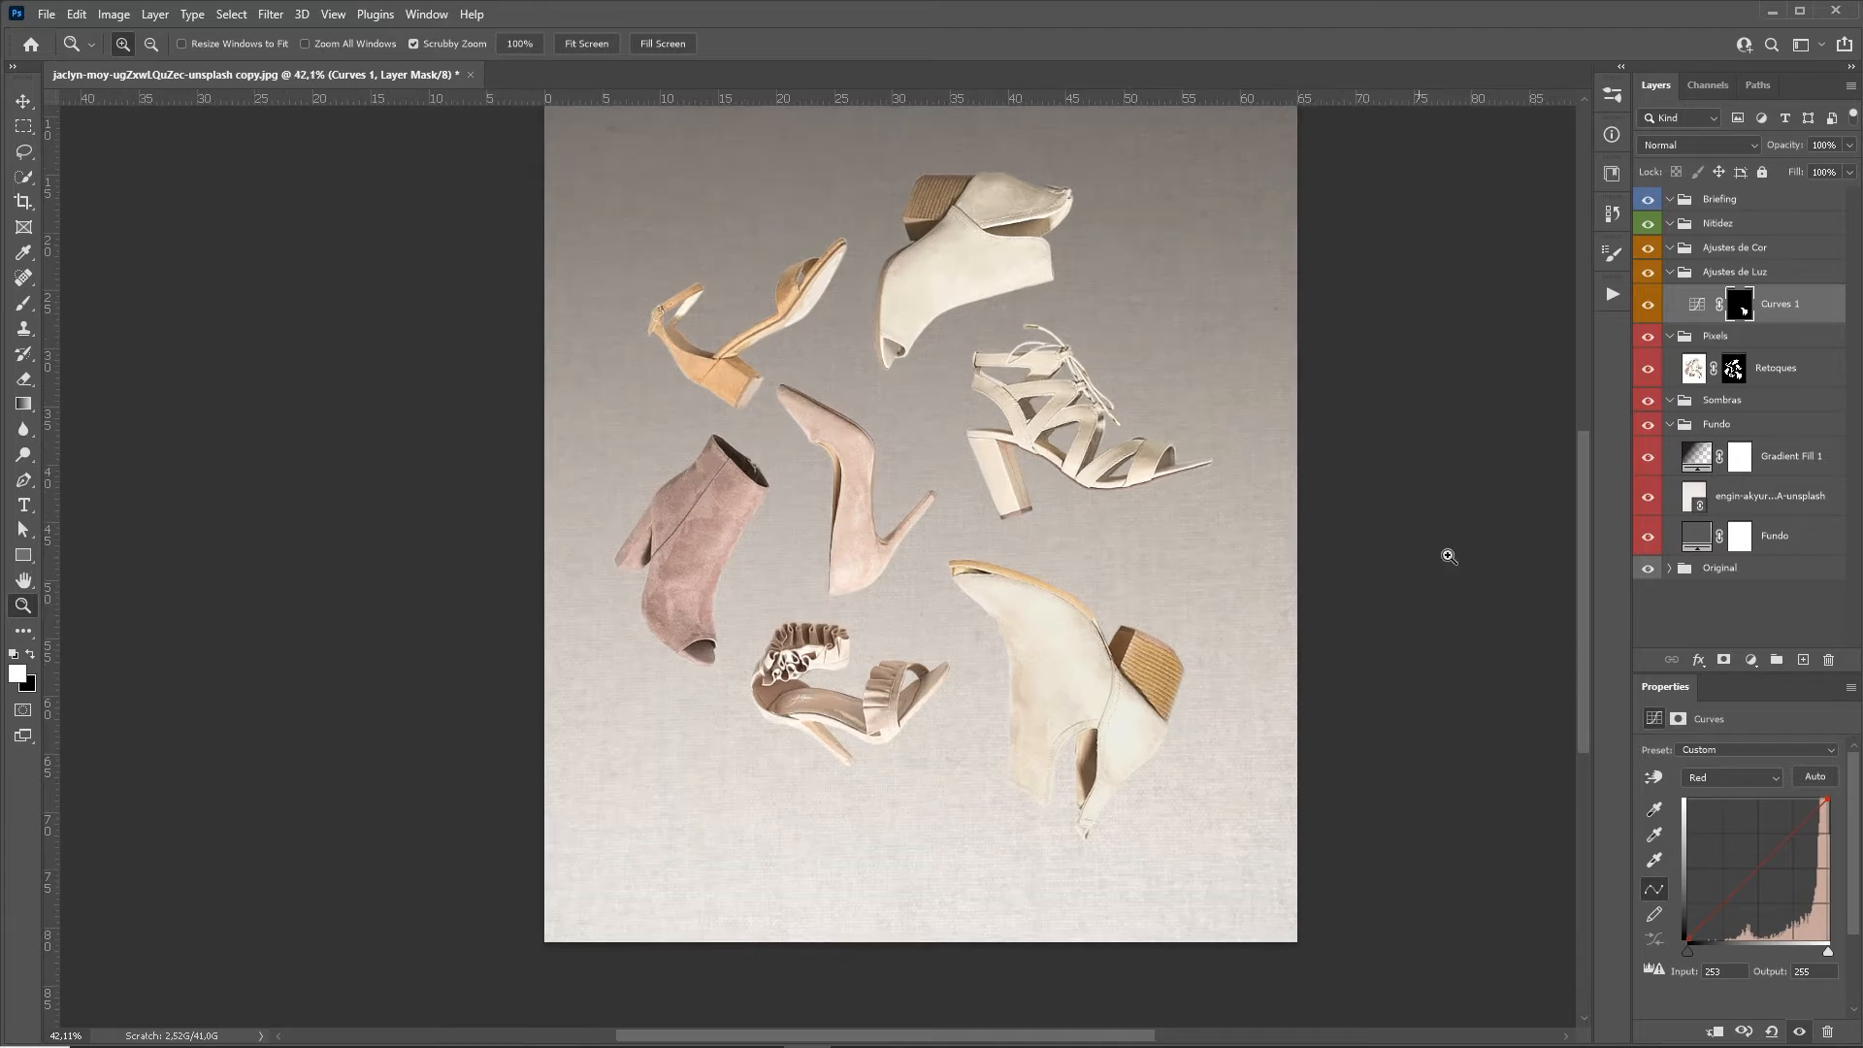
drag(1153, 672, 1193, 654)
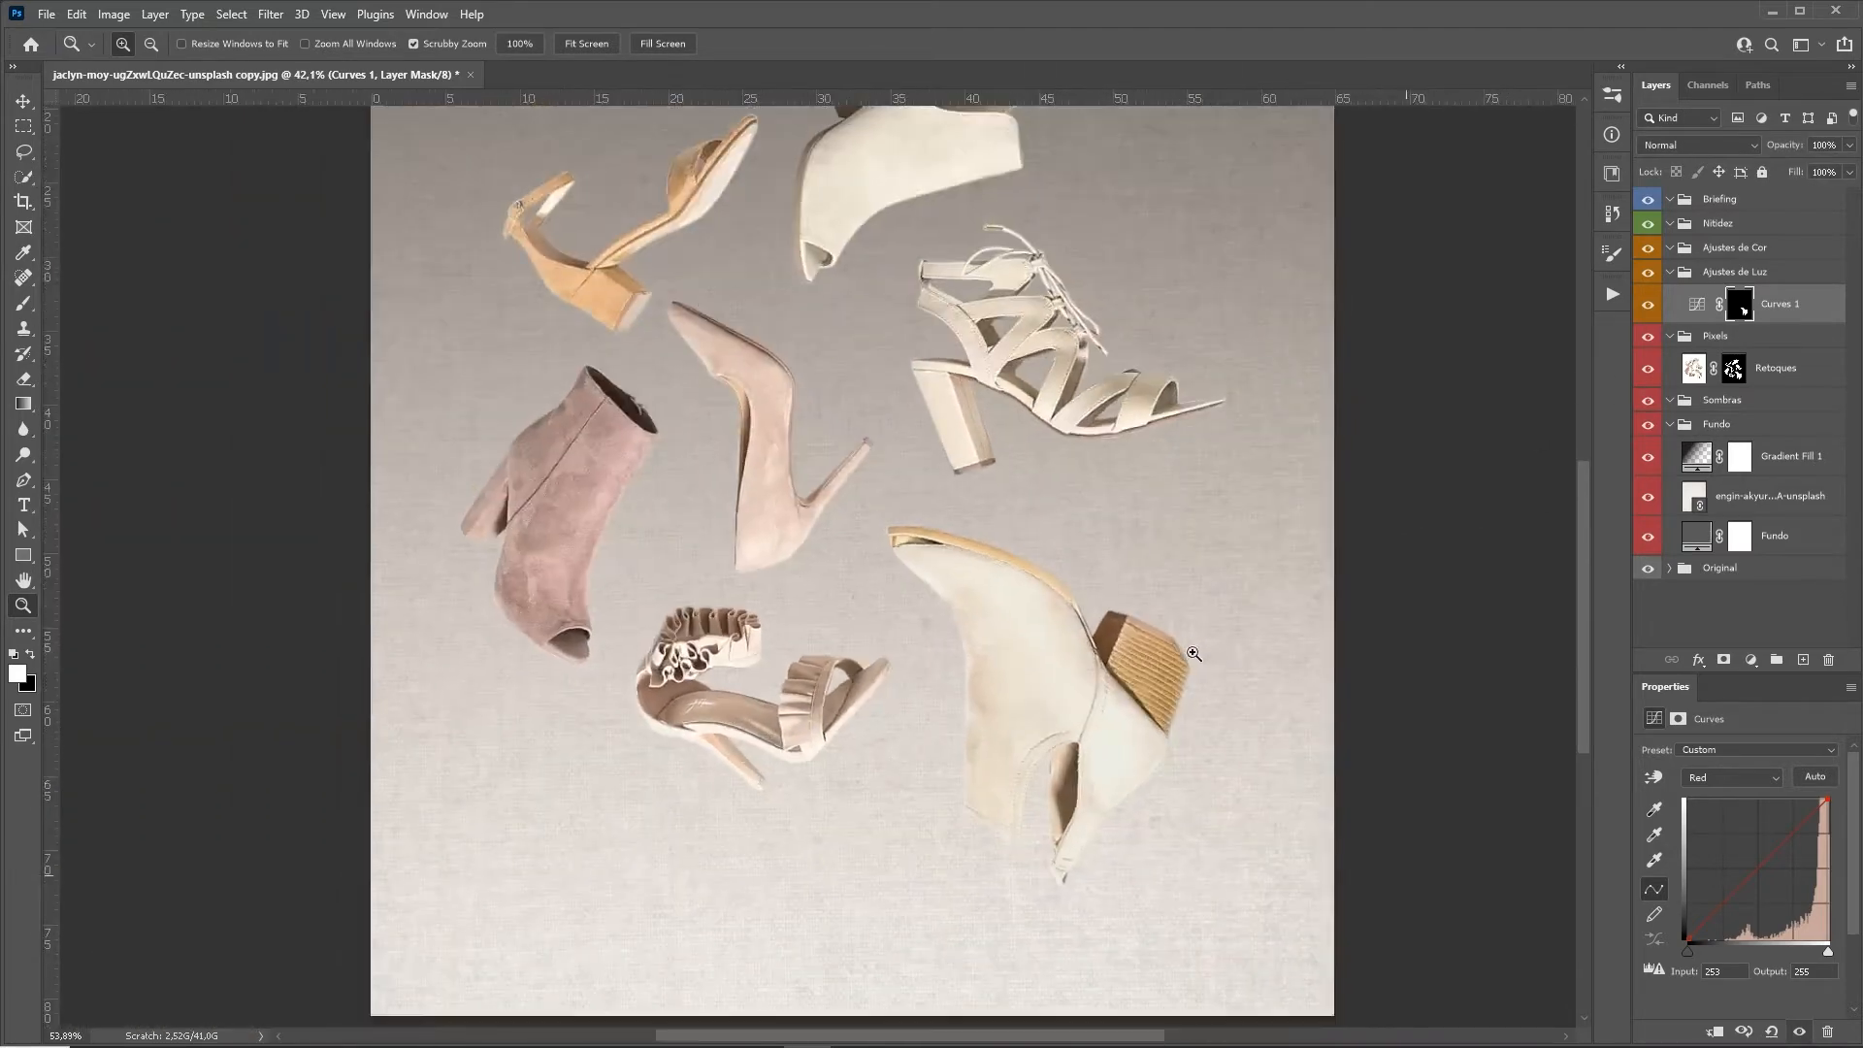
Limit the Curves 1 adjustment with Blend If by raising the Underlying Layer's shadow threshold to 97.
double_click(1812, 320)
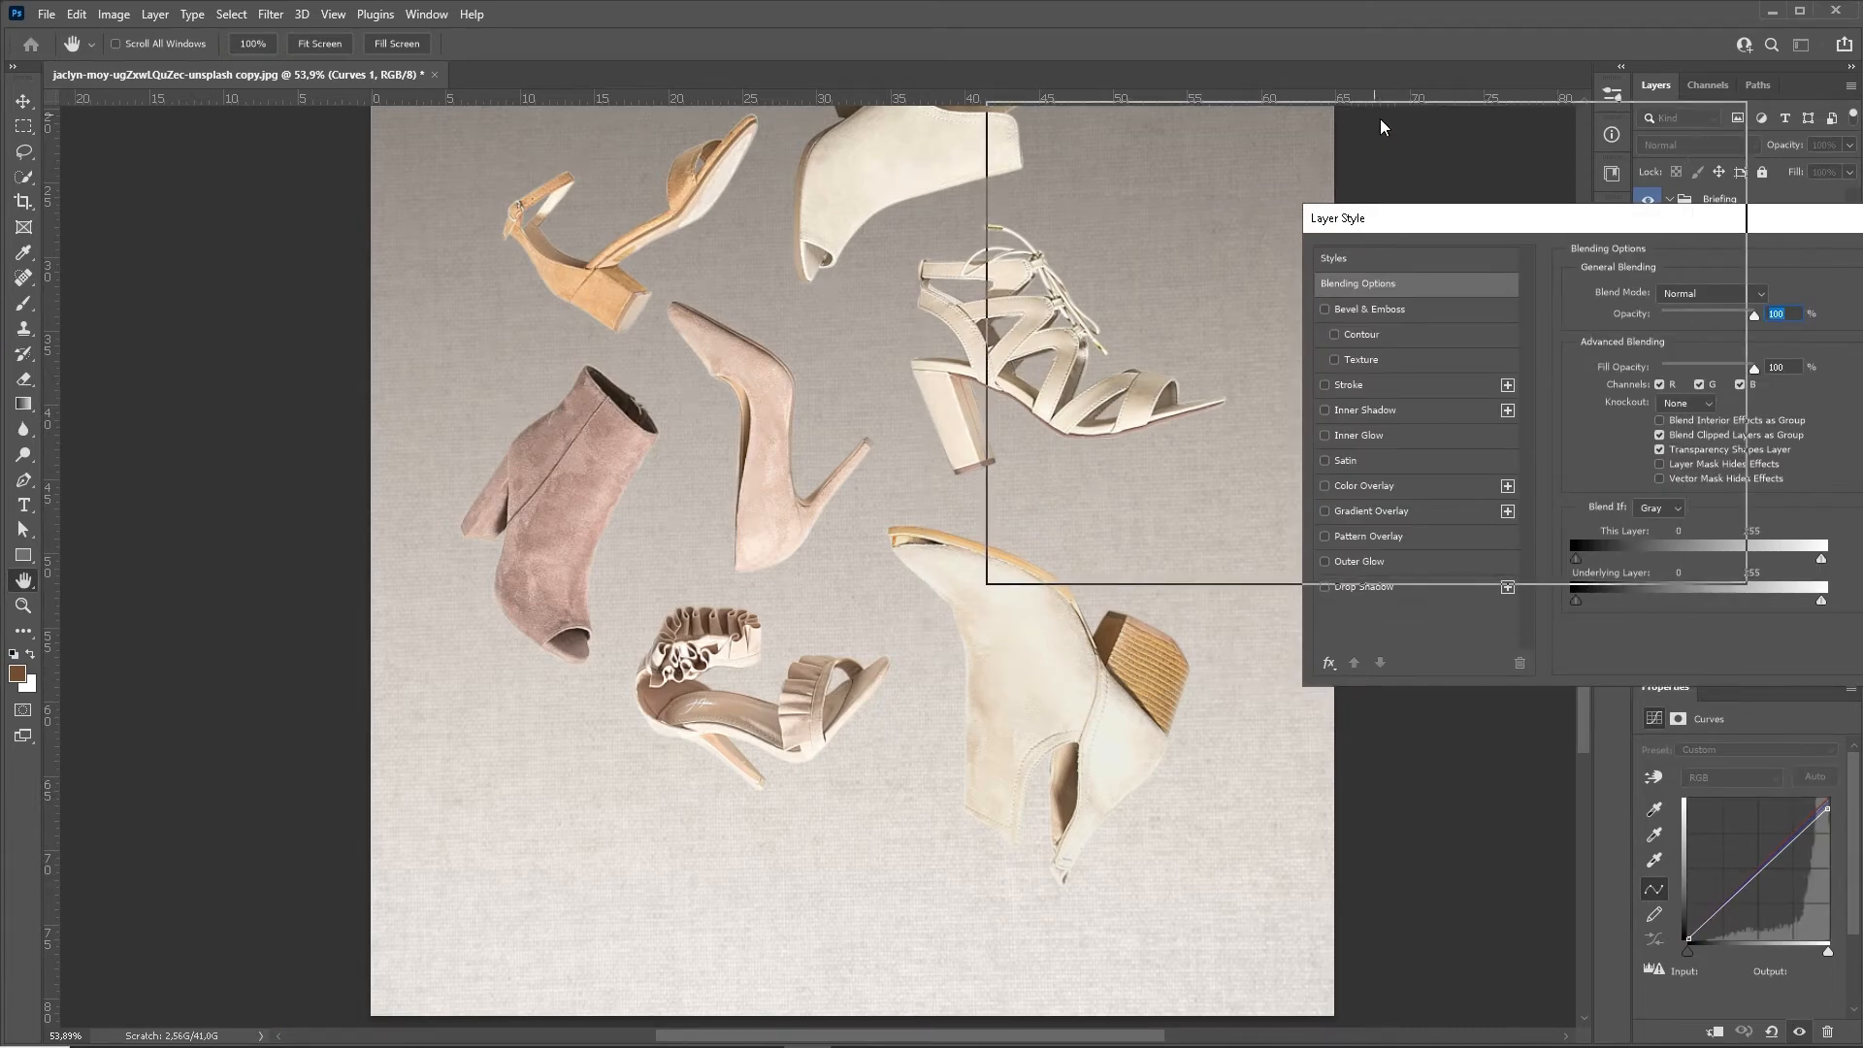
drag(1263, 497, 1354, 496)
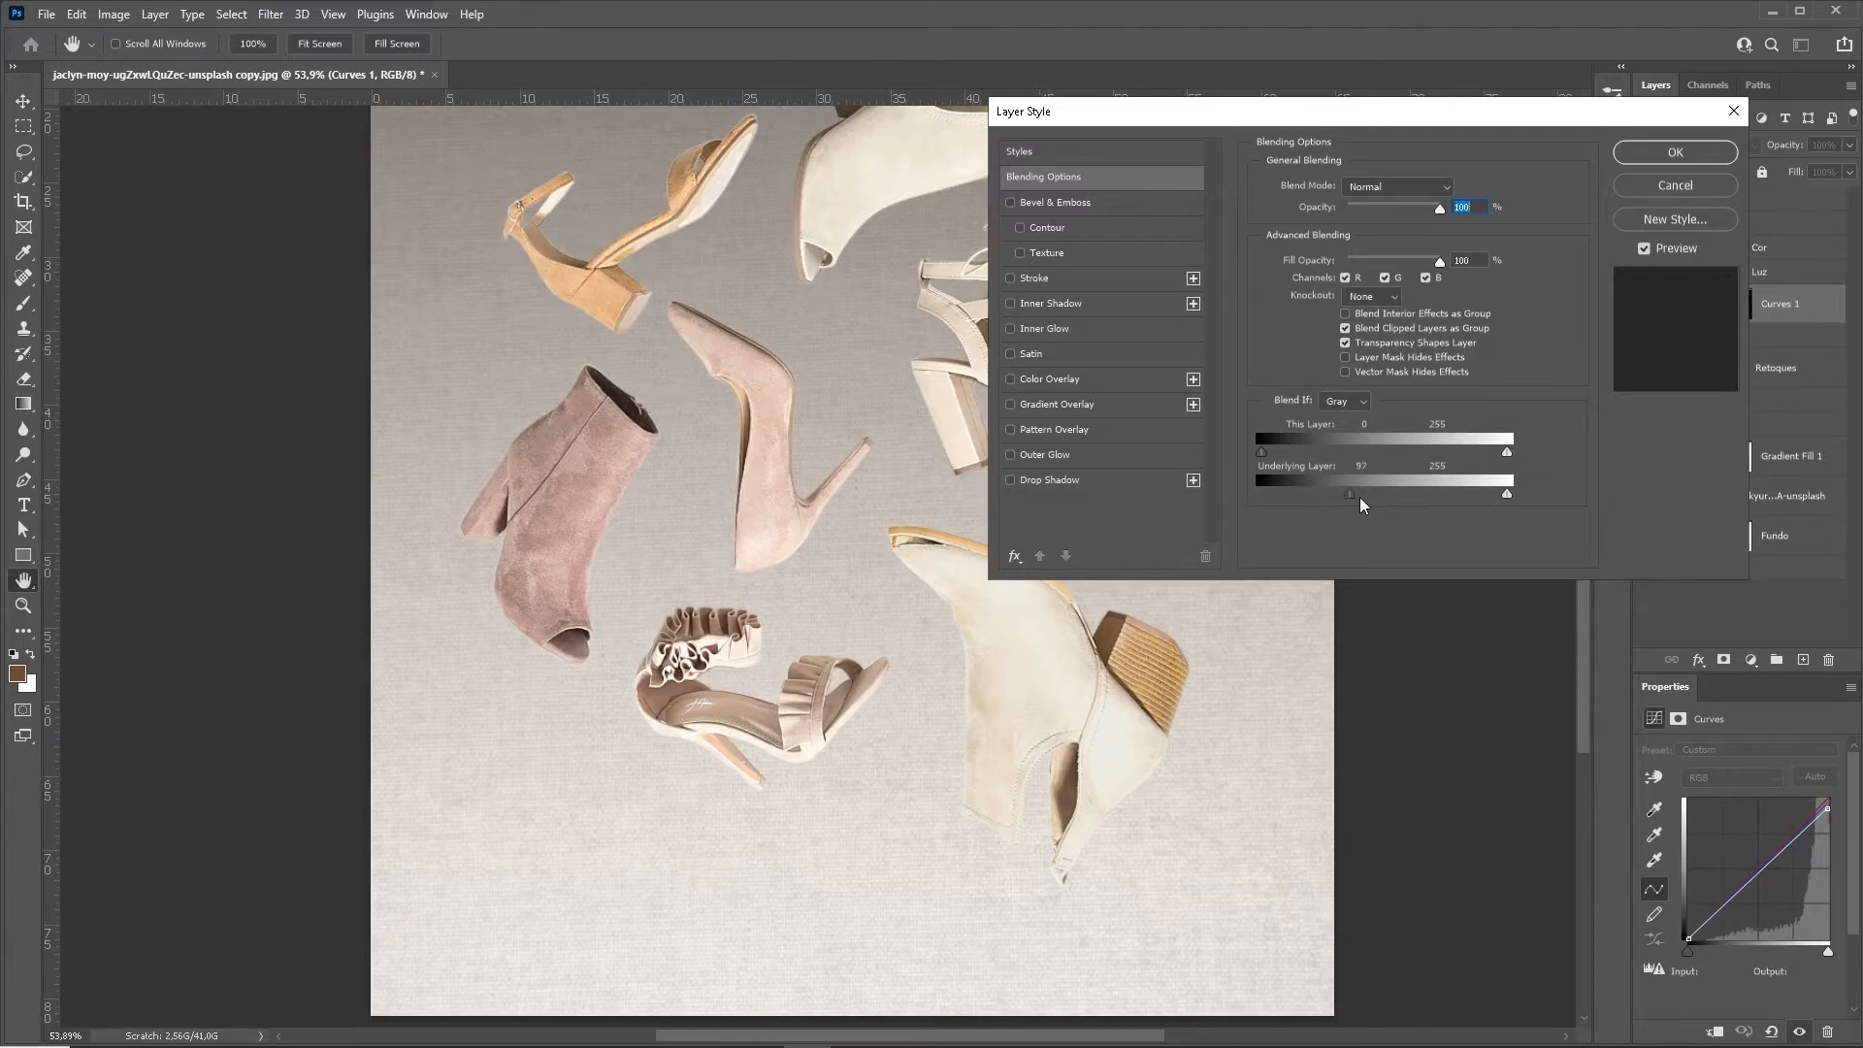
key(Return)
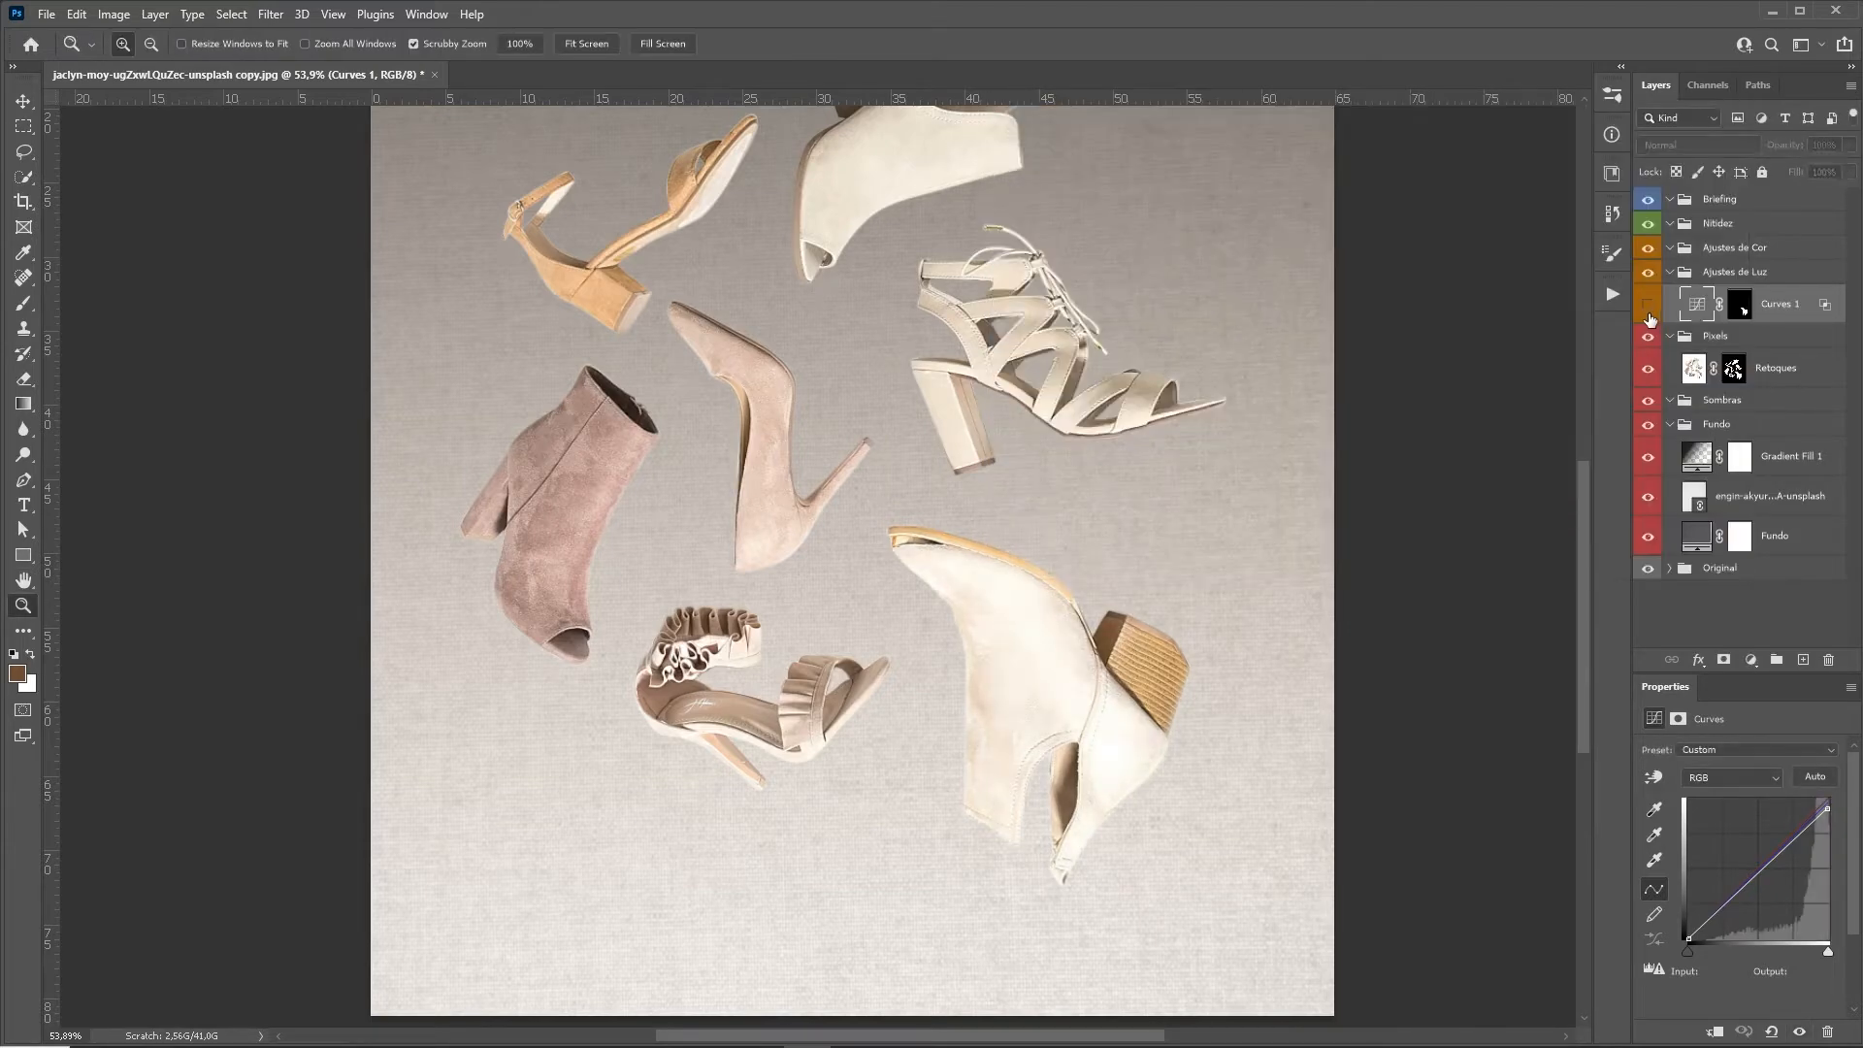
Select the mauve suede ankle boot by intersecting a loose lasso outline around it with the Retoques layer mask.
scroll(881, 503, up, 2)
drag(880, 502, 1074, 506)
scroll(889, 613, up, 2)
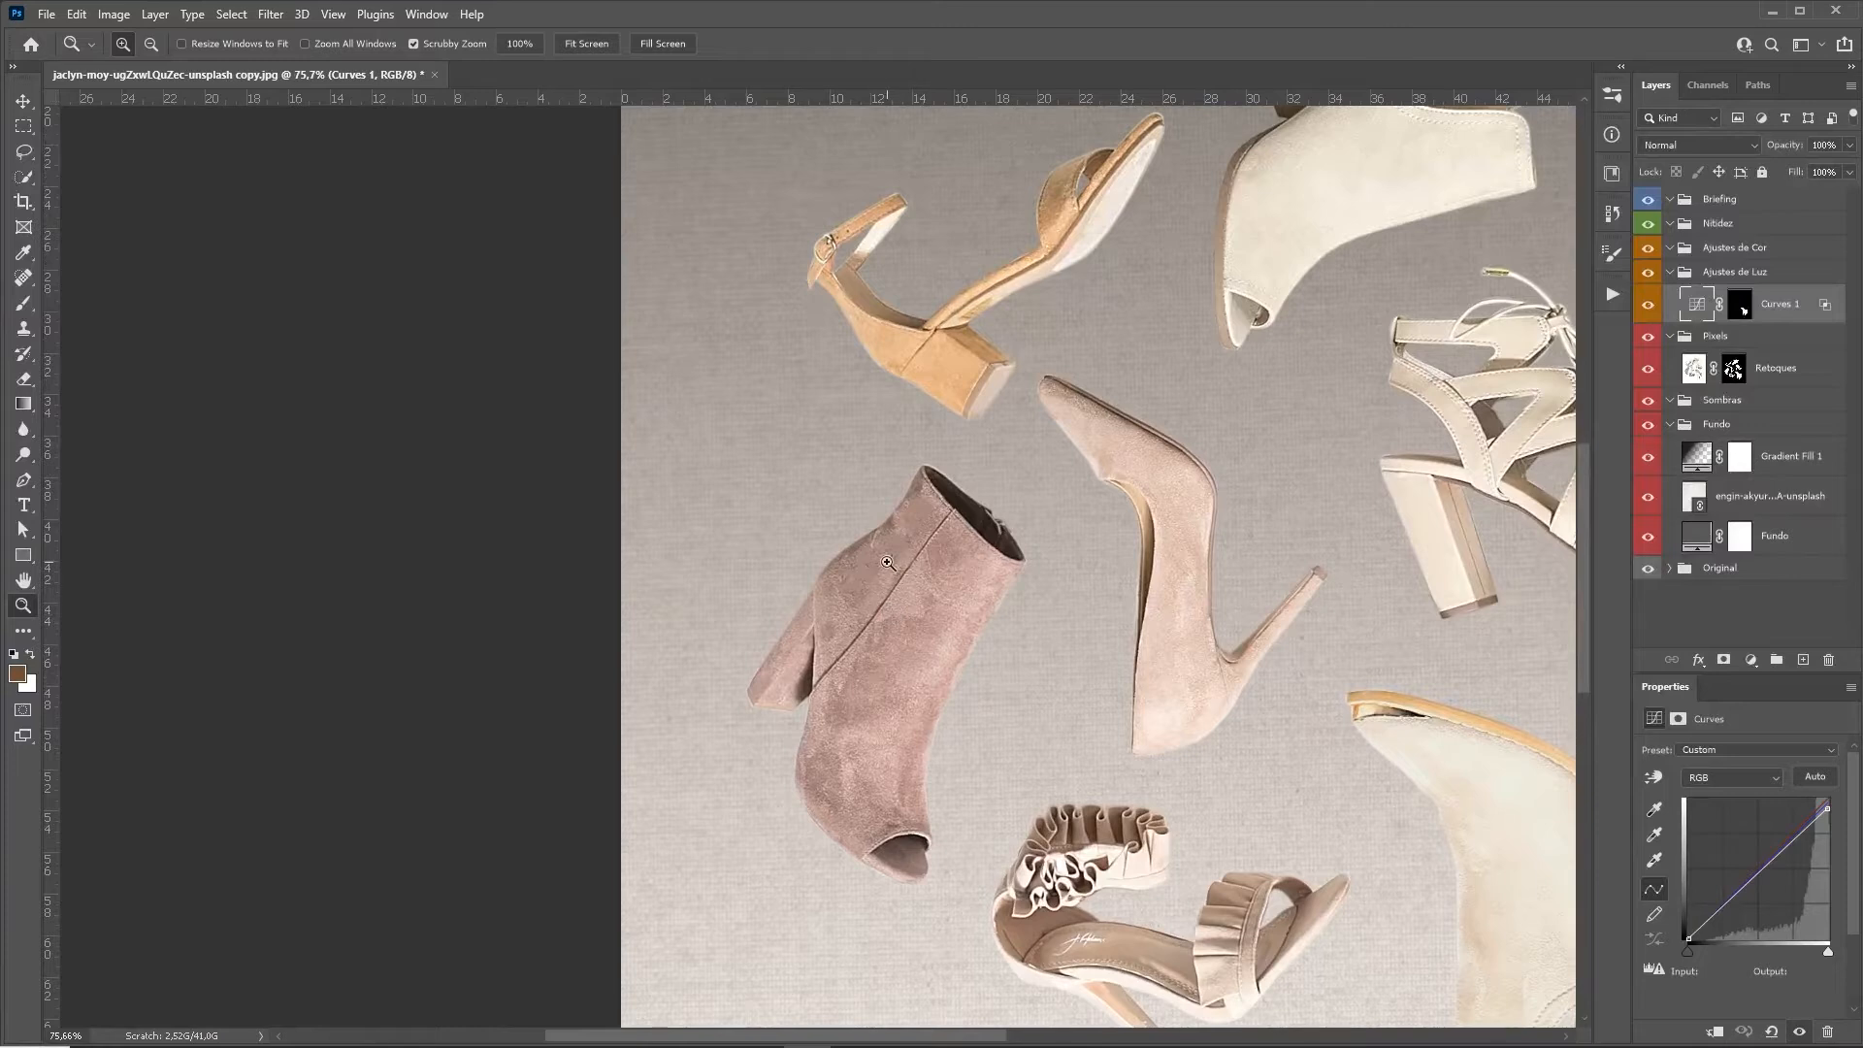
key(l)
mouse_move(742, 602)
mouse_down()
mouse_move(834, 926)
mouse_move(990, 769)
mouse_move(1062, 505)
mouse_move(725, 589)
mouse_up()
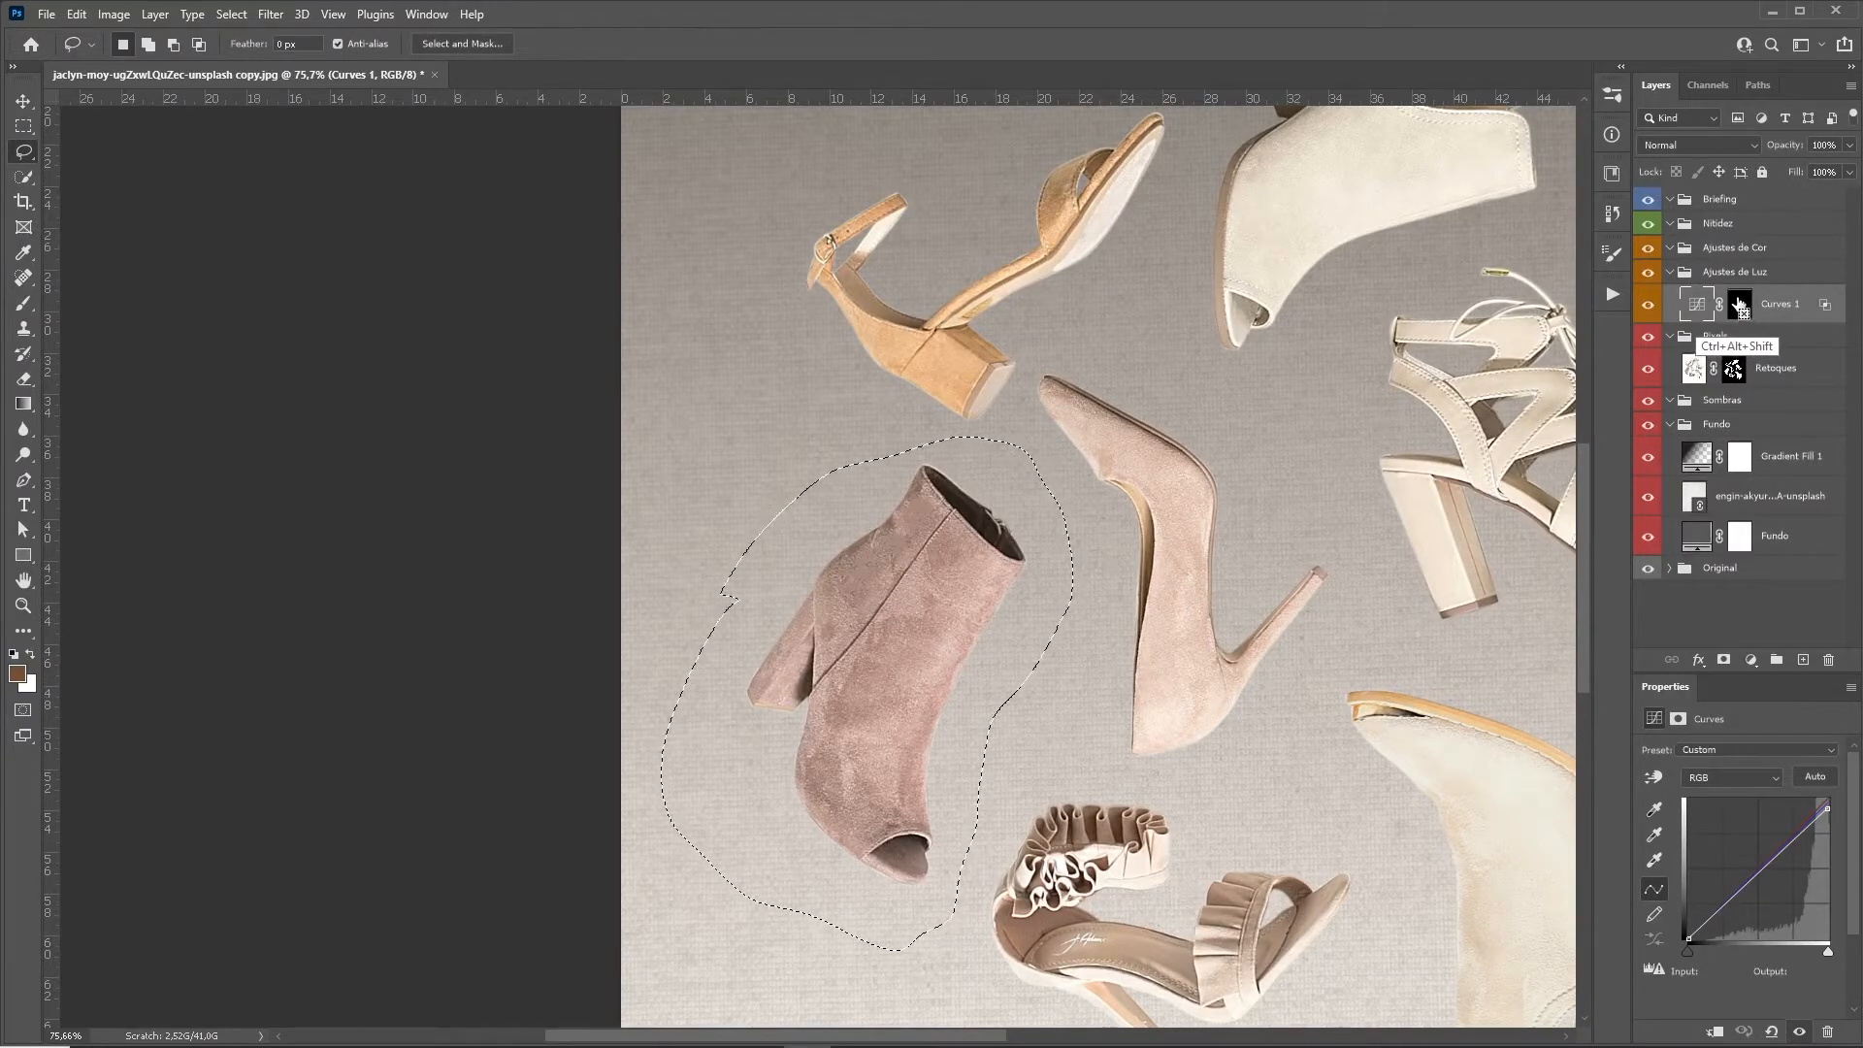
ctrl+click(1740, 307)
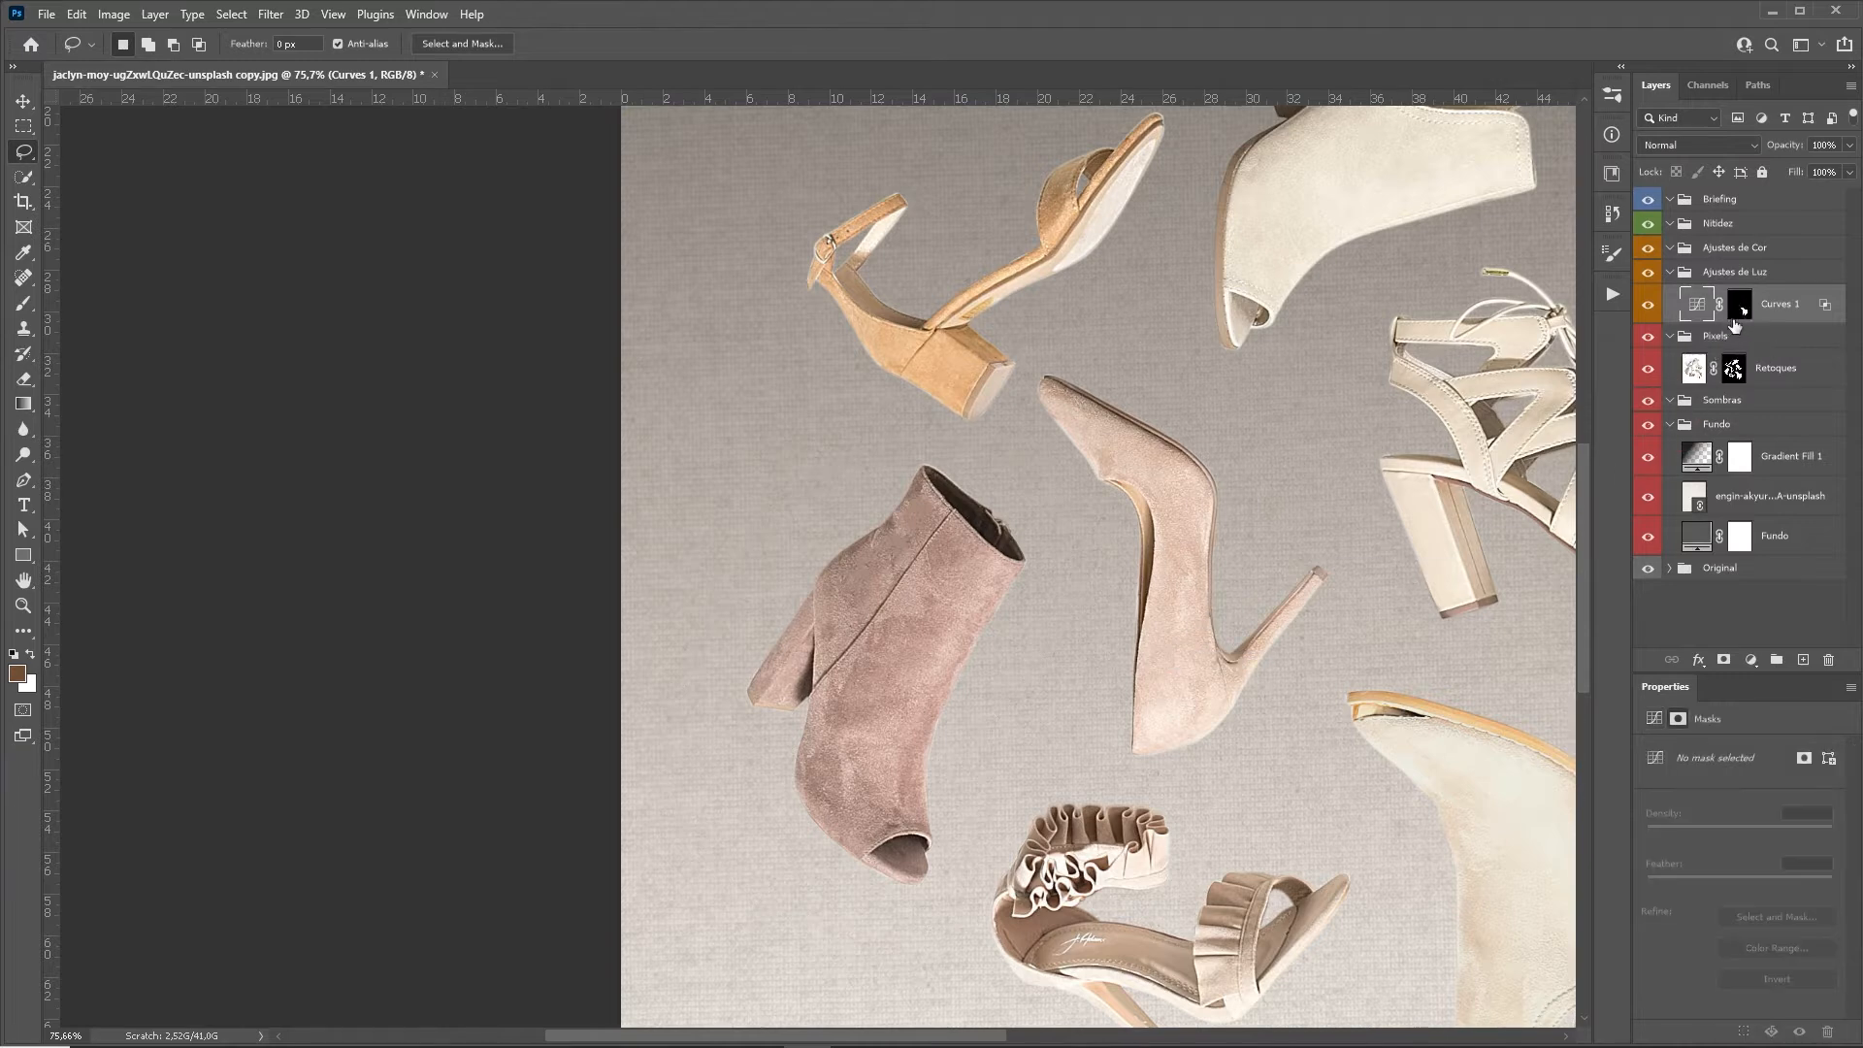
key(ctrl+shift+d)
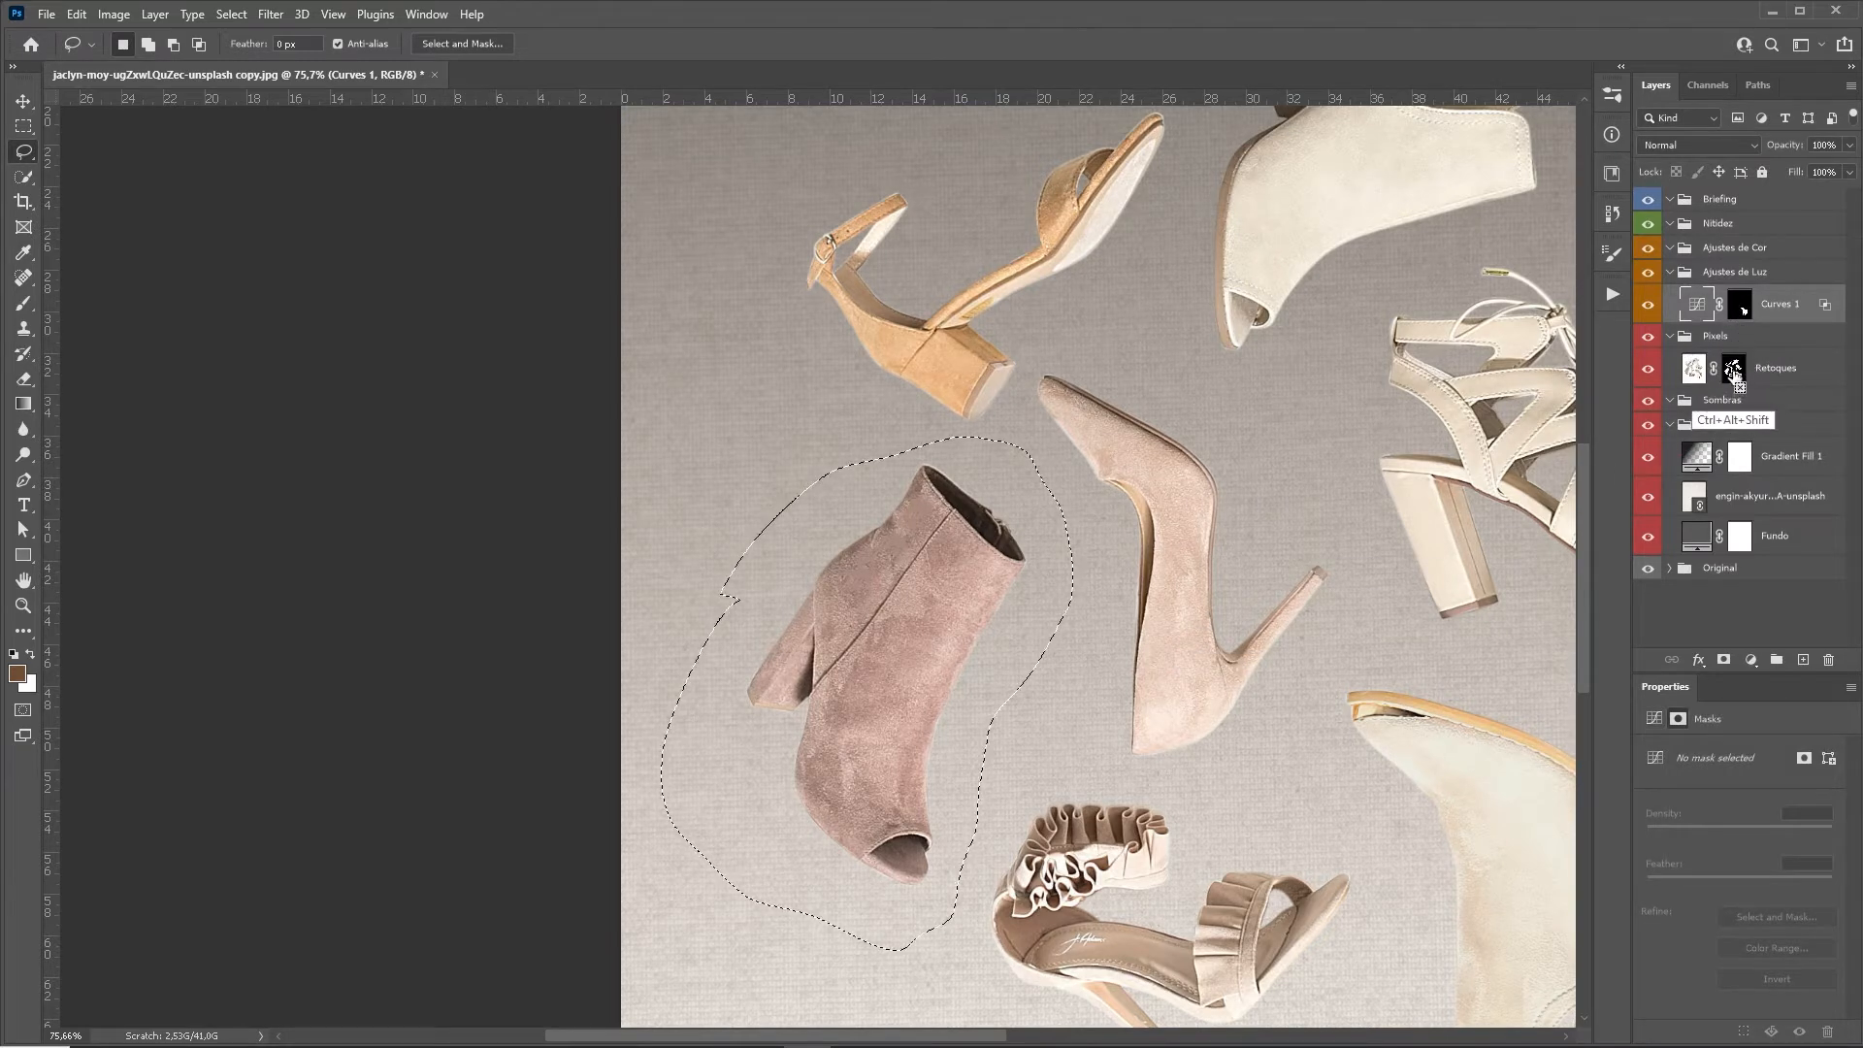
ctrl+alt+shift+click(1735, 370)
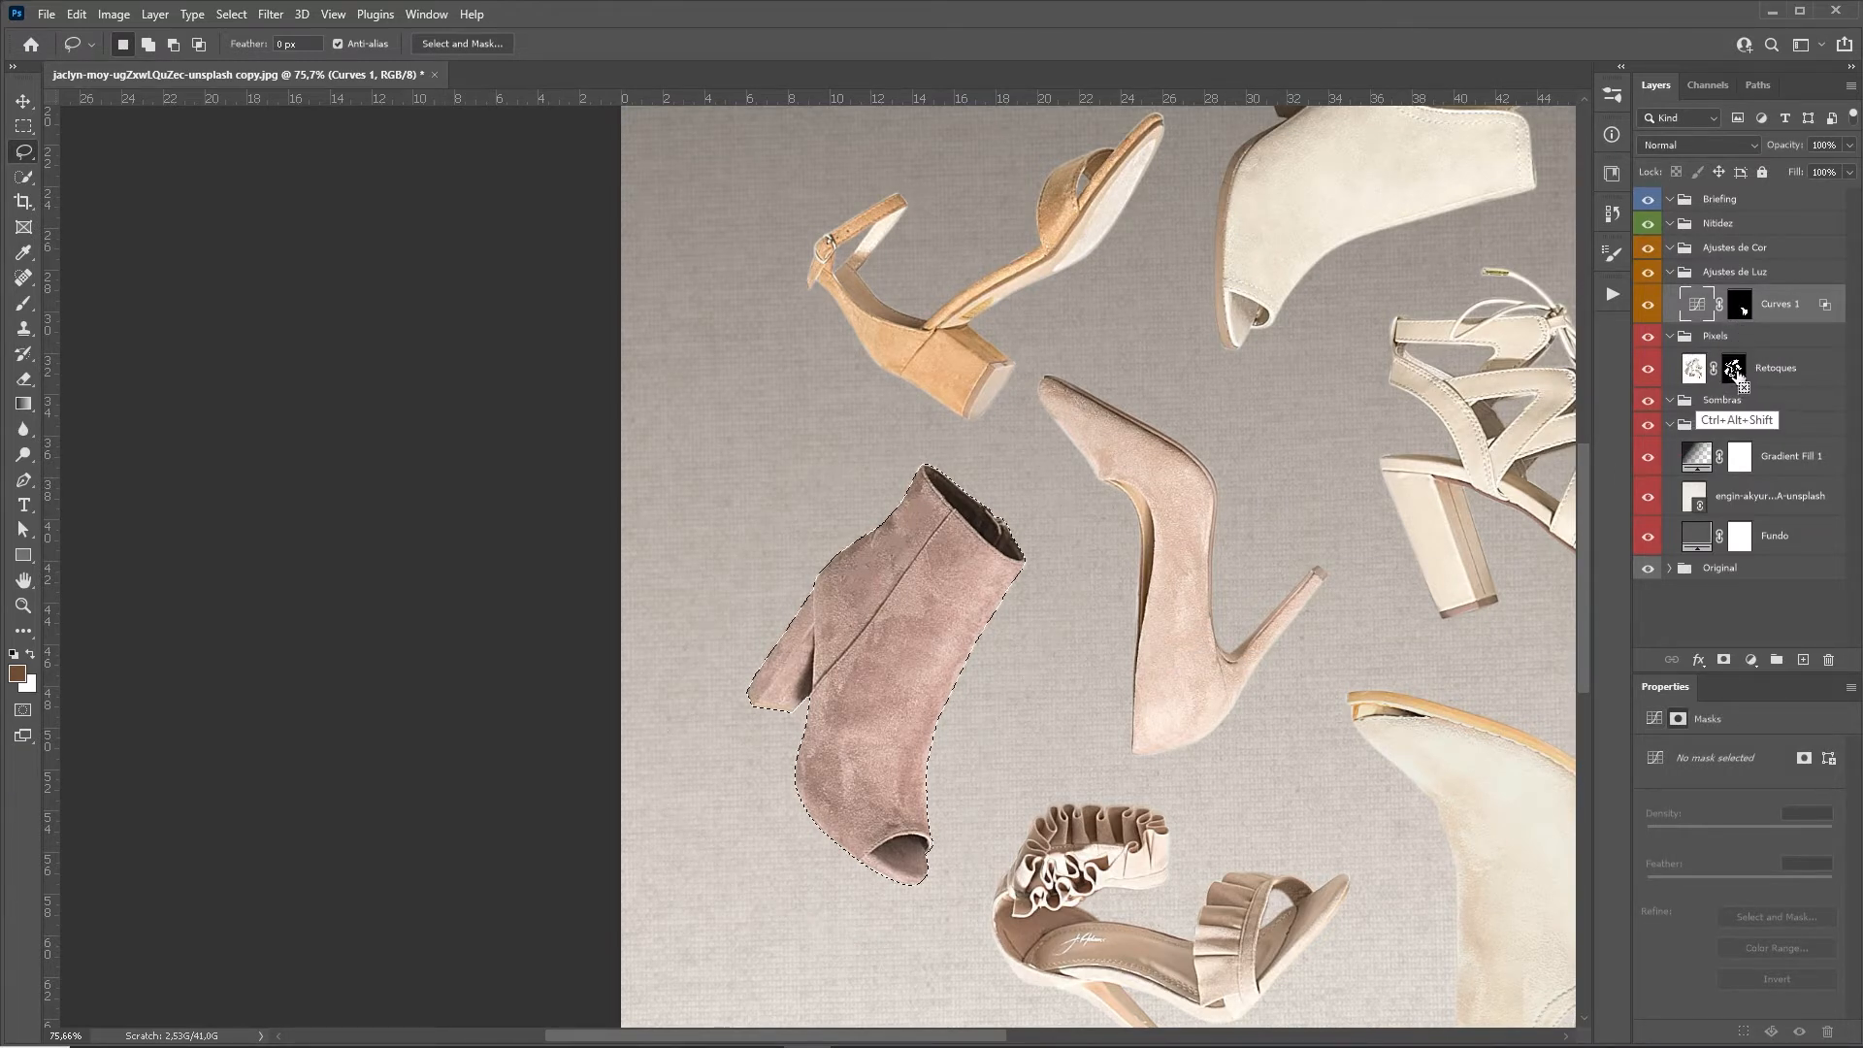
Add a Curves adjustment masked to the suede boot and lower its Blue channel white point to an output of about 232.
click(1750, 660)
click(1783, 786)
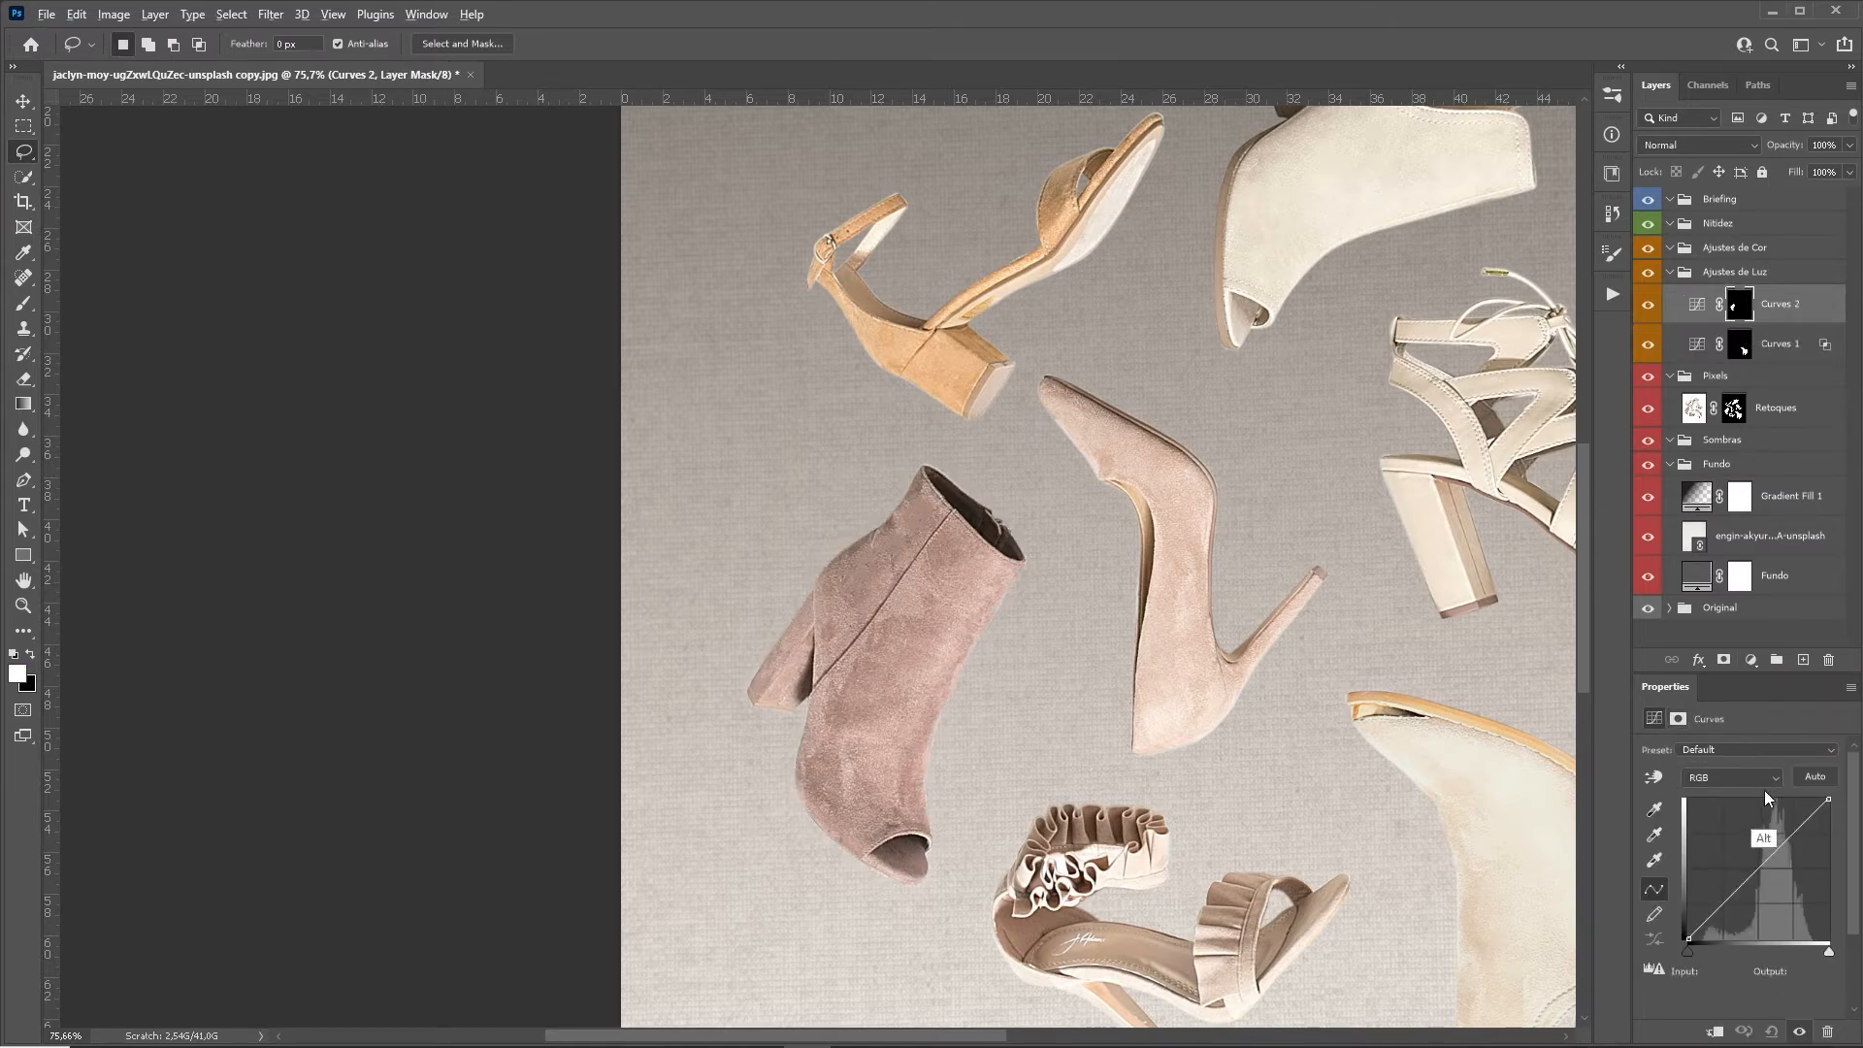
key(alt+5)
drag(1829, 798, 1829, 813)
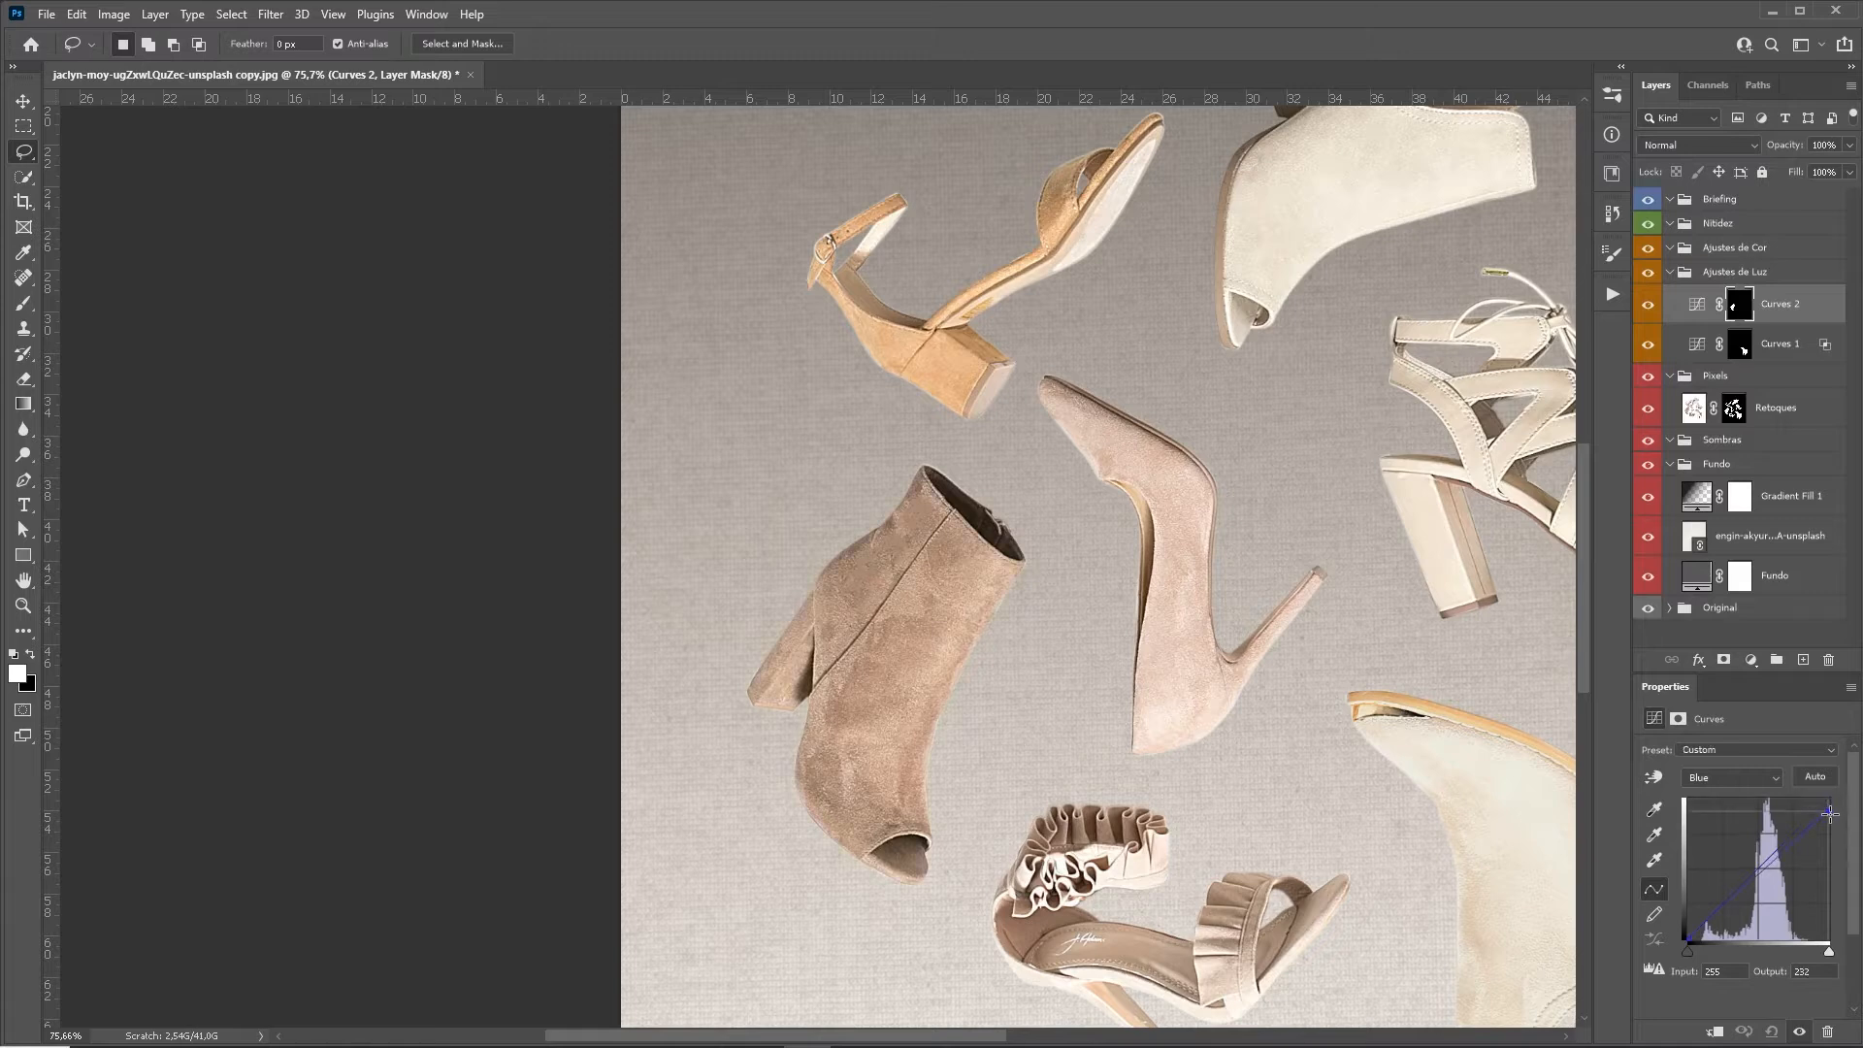
Move the white point of the suede boot curve's Red channel to input 250, output 255.
key(alt+3)
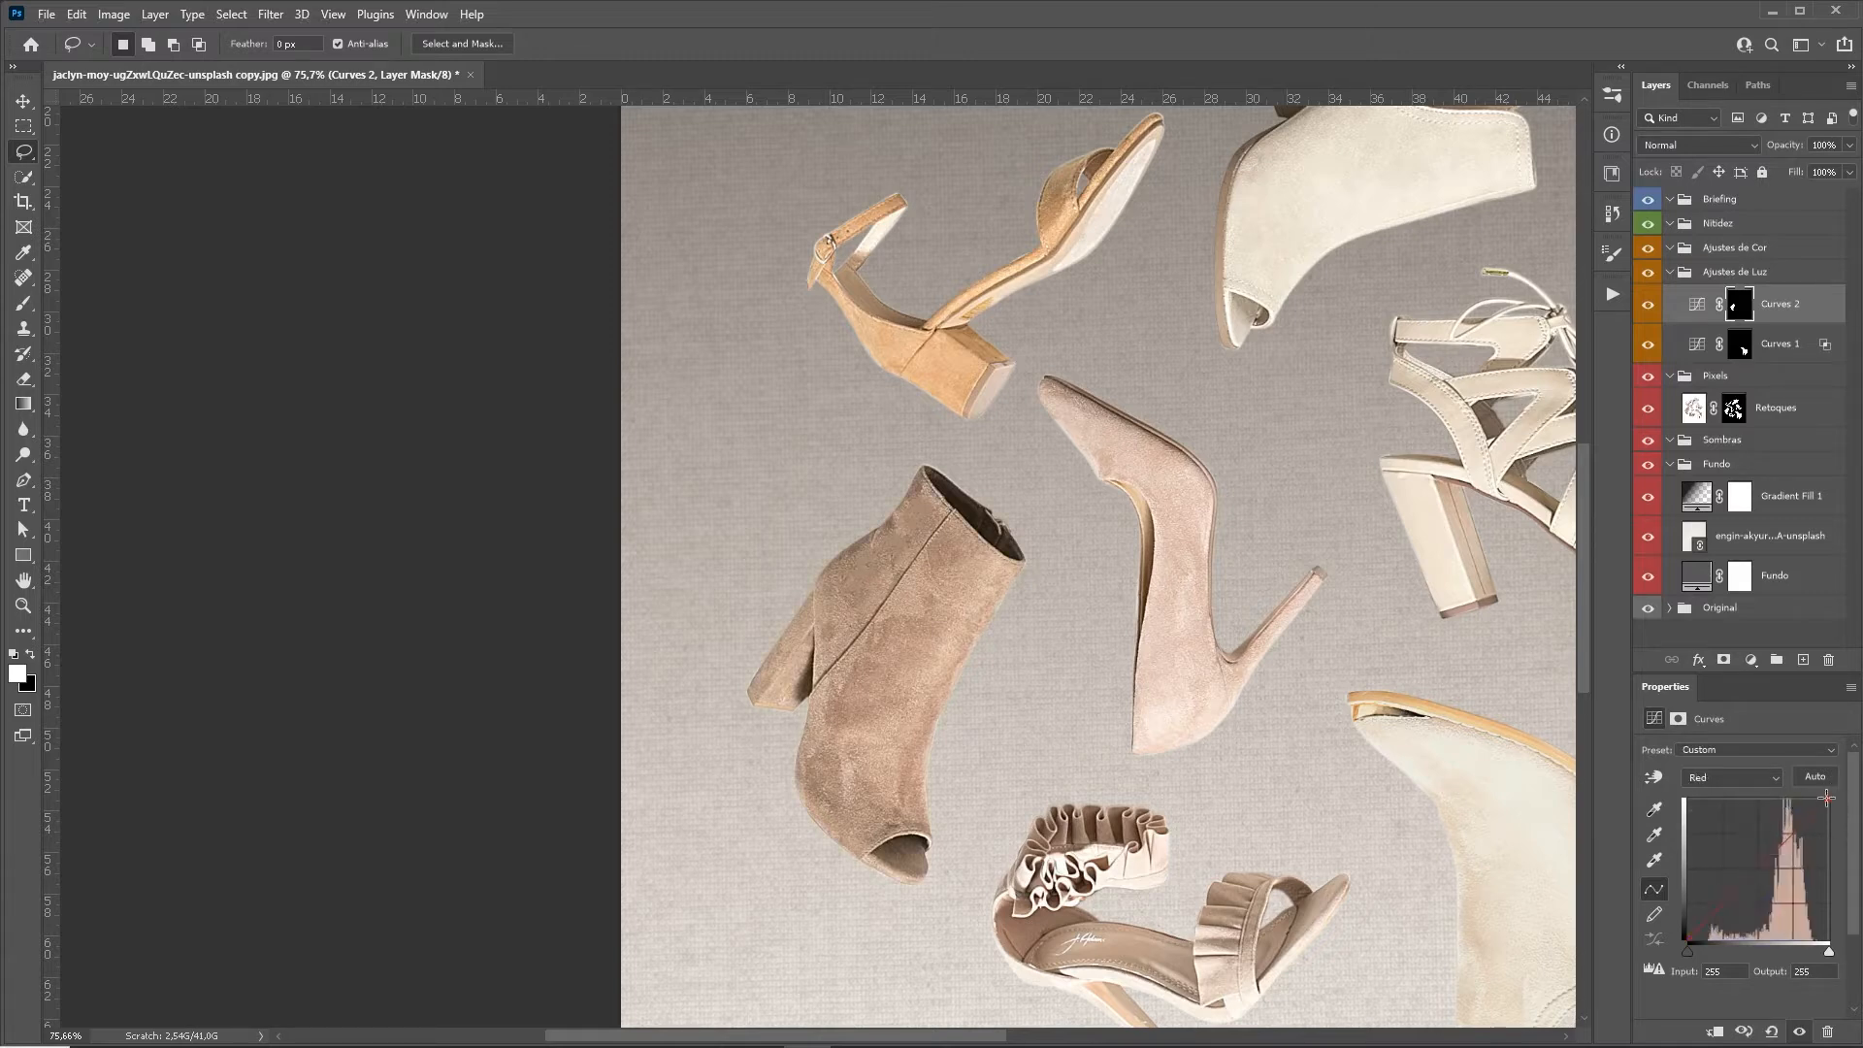
drag(1827, 798, 1813, 795)
drag(1807, 798, 1832, 798)
key(z)
scroll(1132, 525, down, 2)
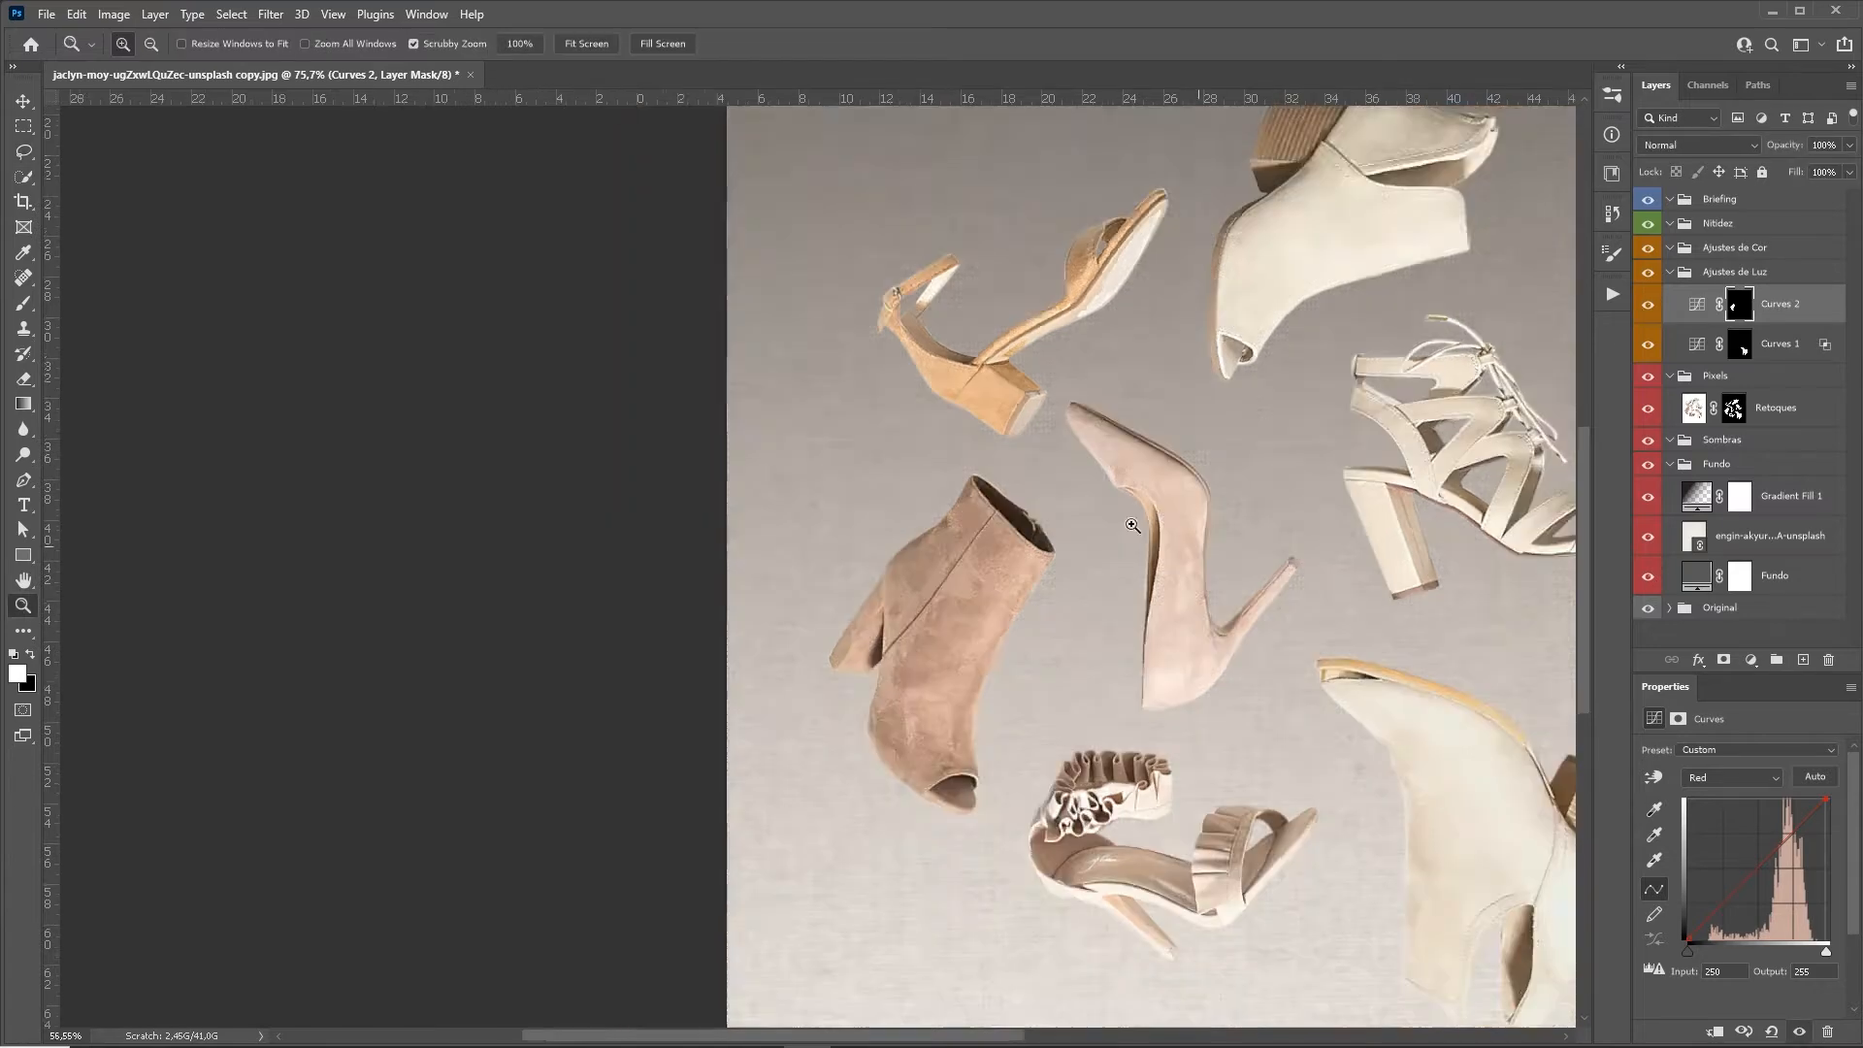
scroll(1132, 525, down, 5)
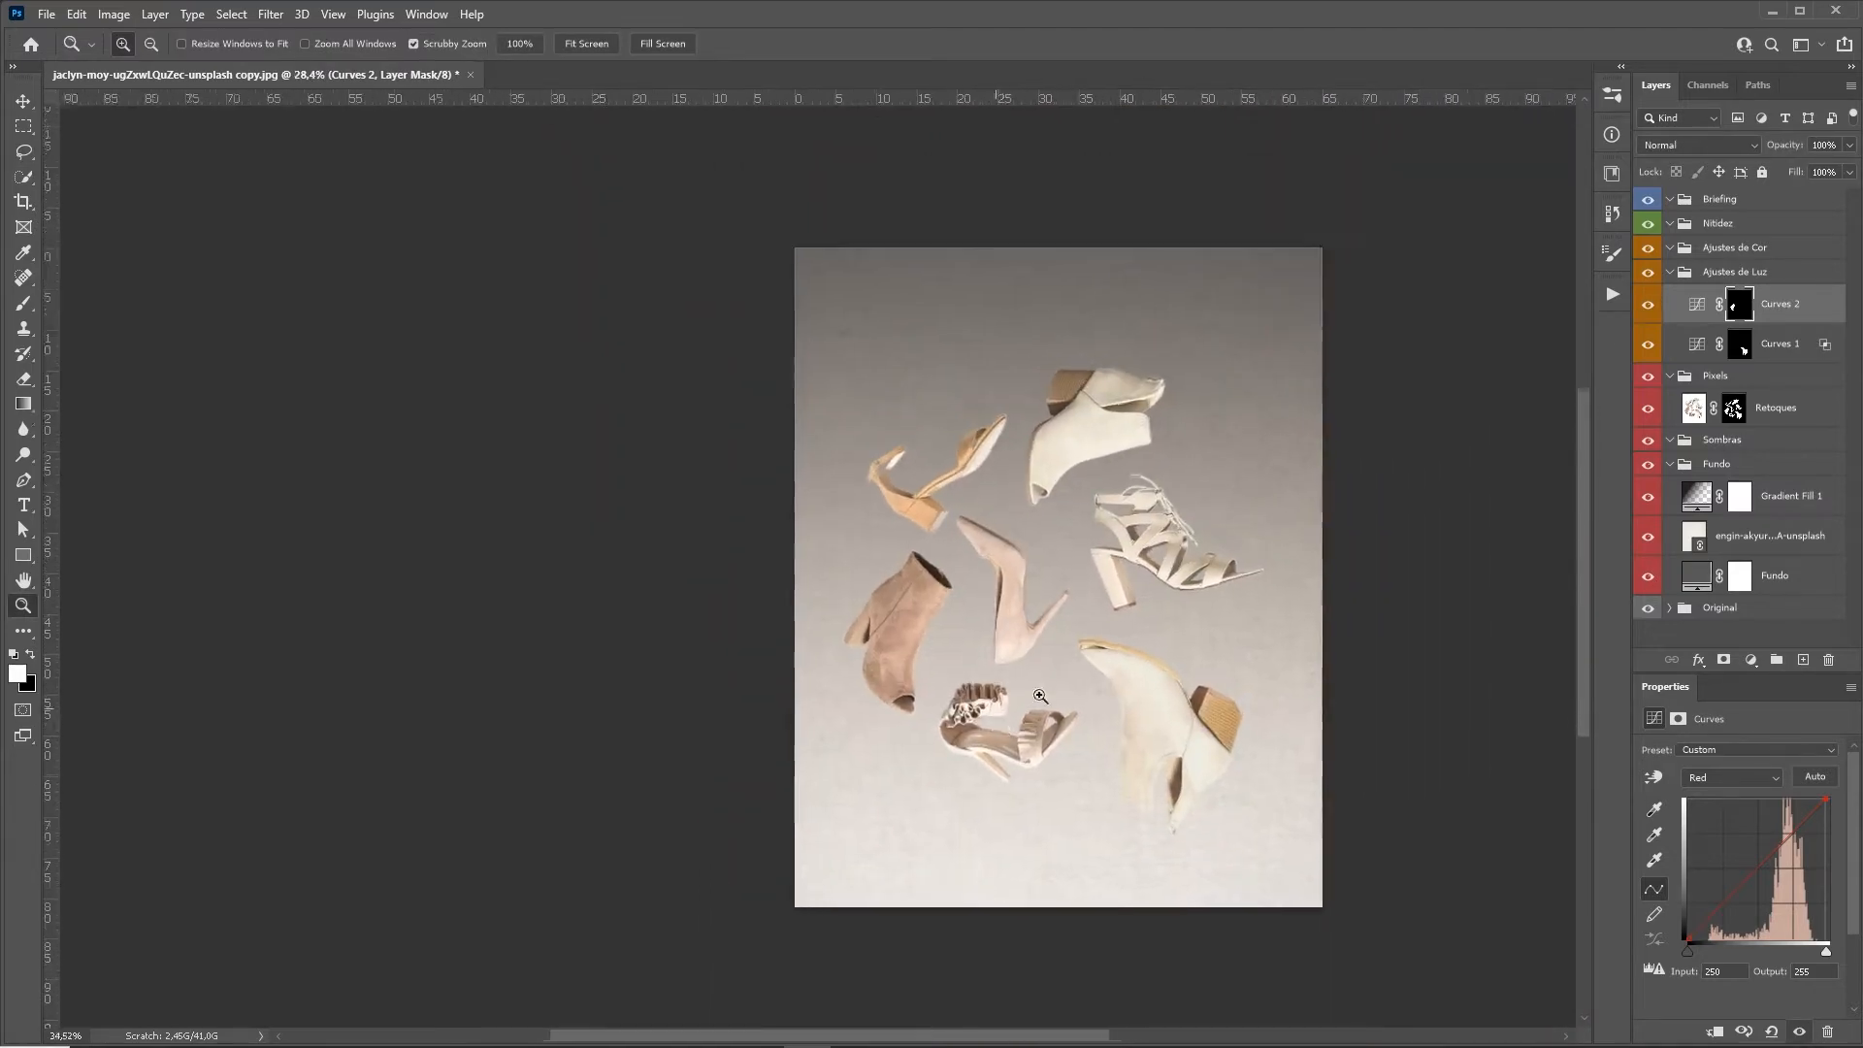
Select the strappy lace-up sandal by intersecting a loose lasso outline around it with the Retoques layer mask.
scroll(1040, 695, up, 7)
key(l)
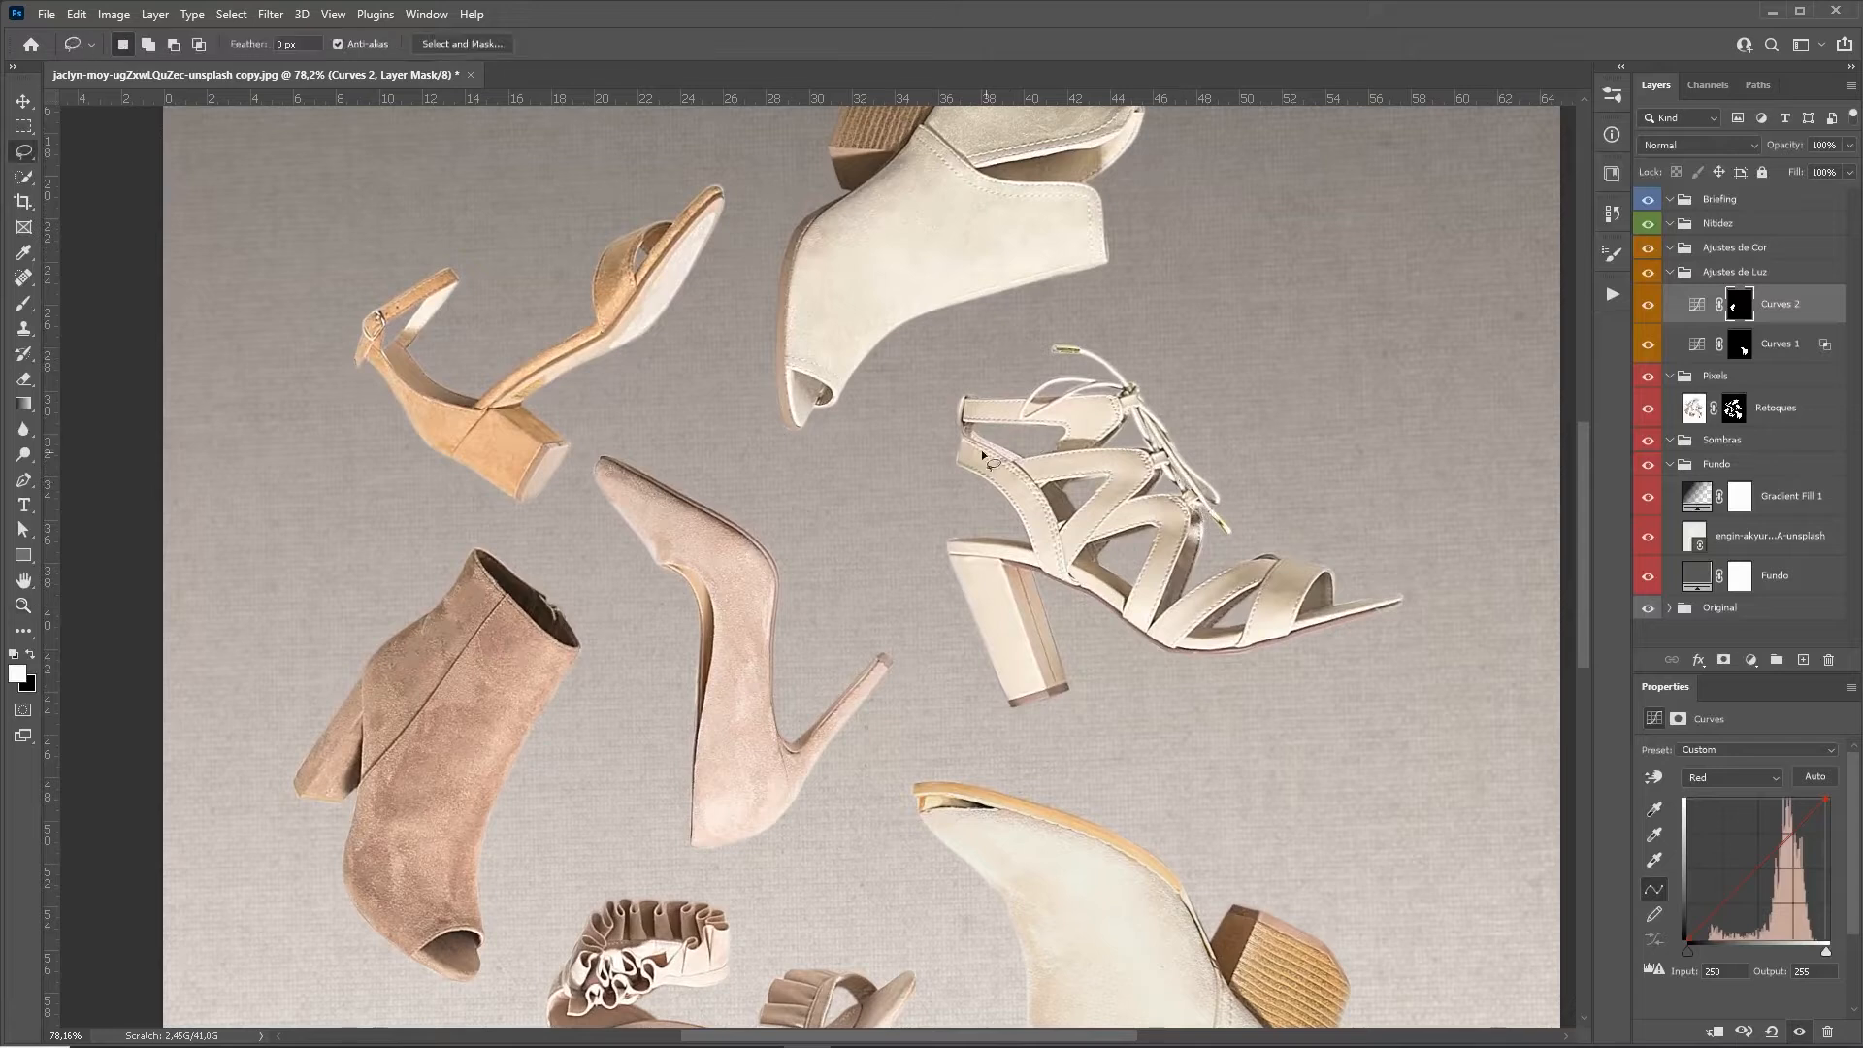
mouse_move(894, 412)
mouse_down()
mouse_move(975, 701)
mouse_move(1385, 727)
mouse_move(1239, 361)
mouse_move(1123, 384)
mouse_up()
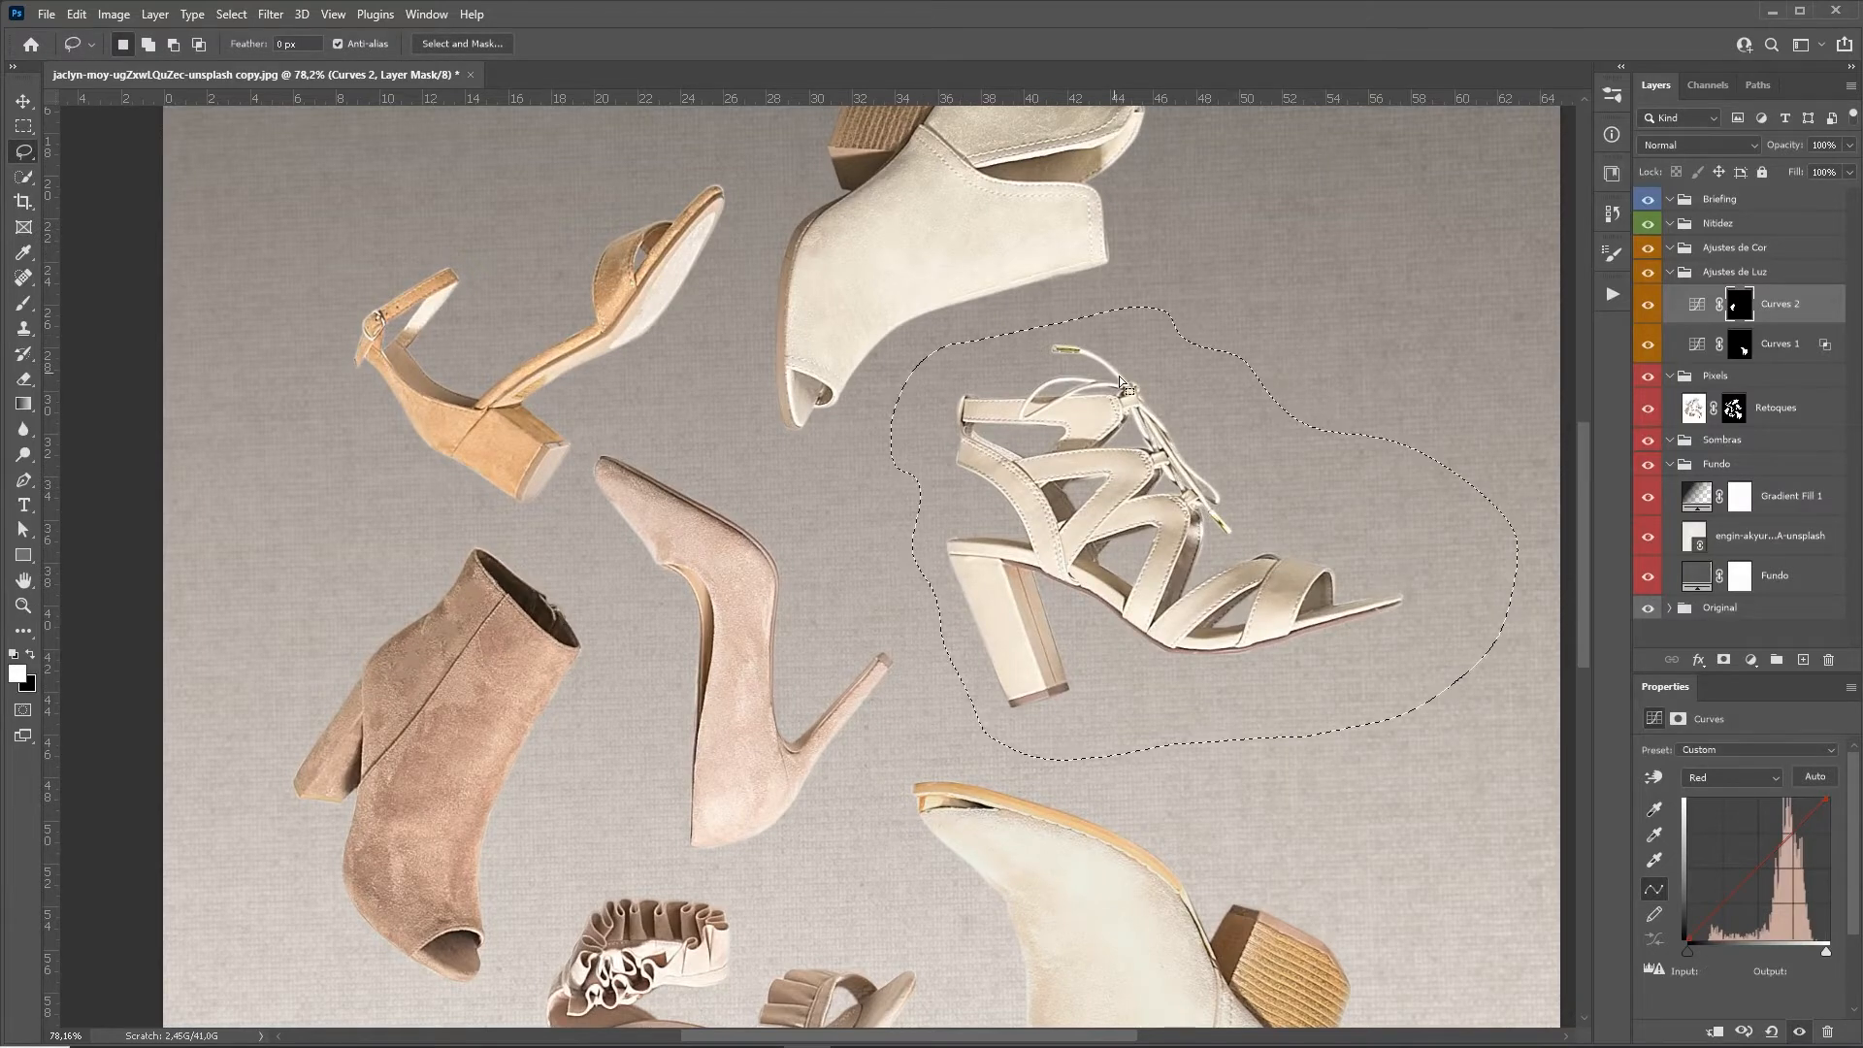
ctrl+alt+shift+click(1734, 408)
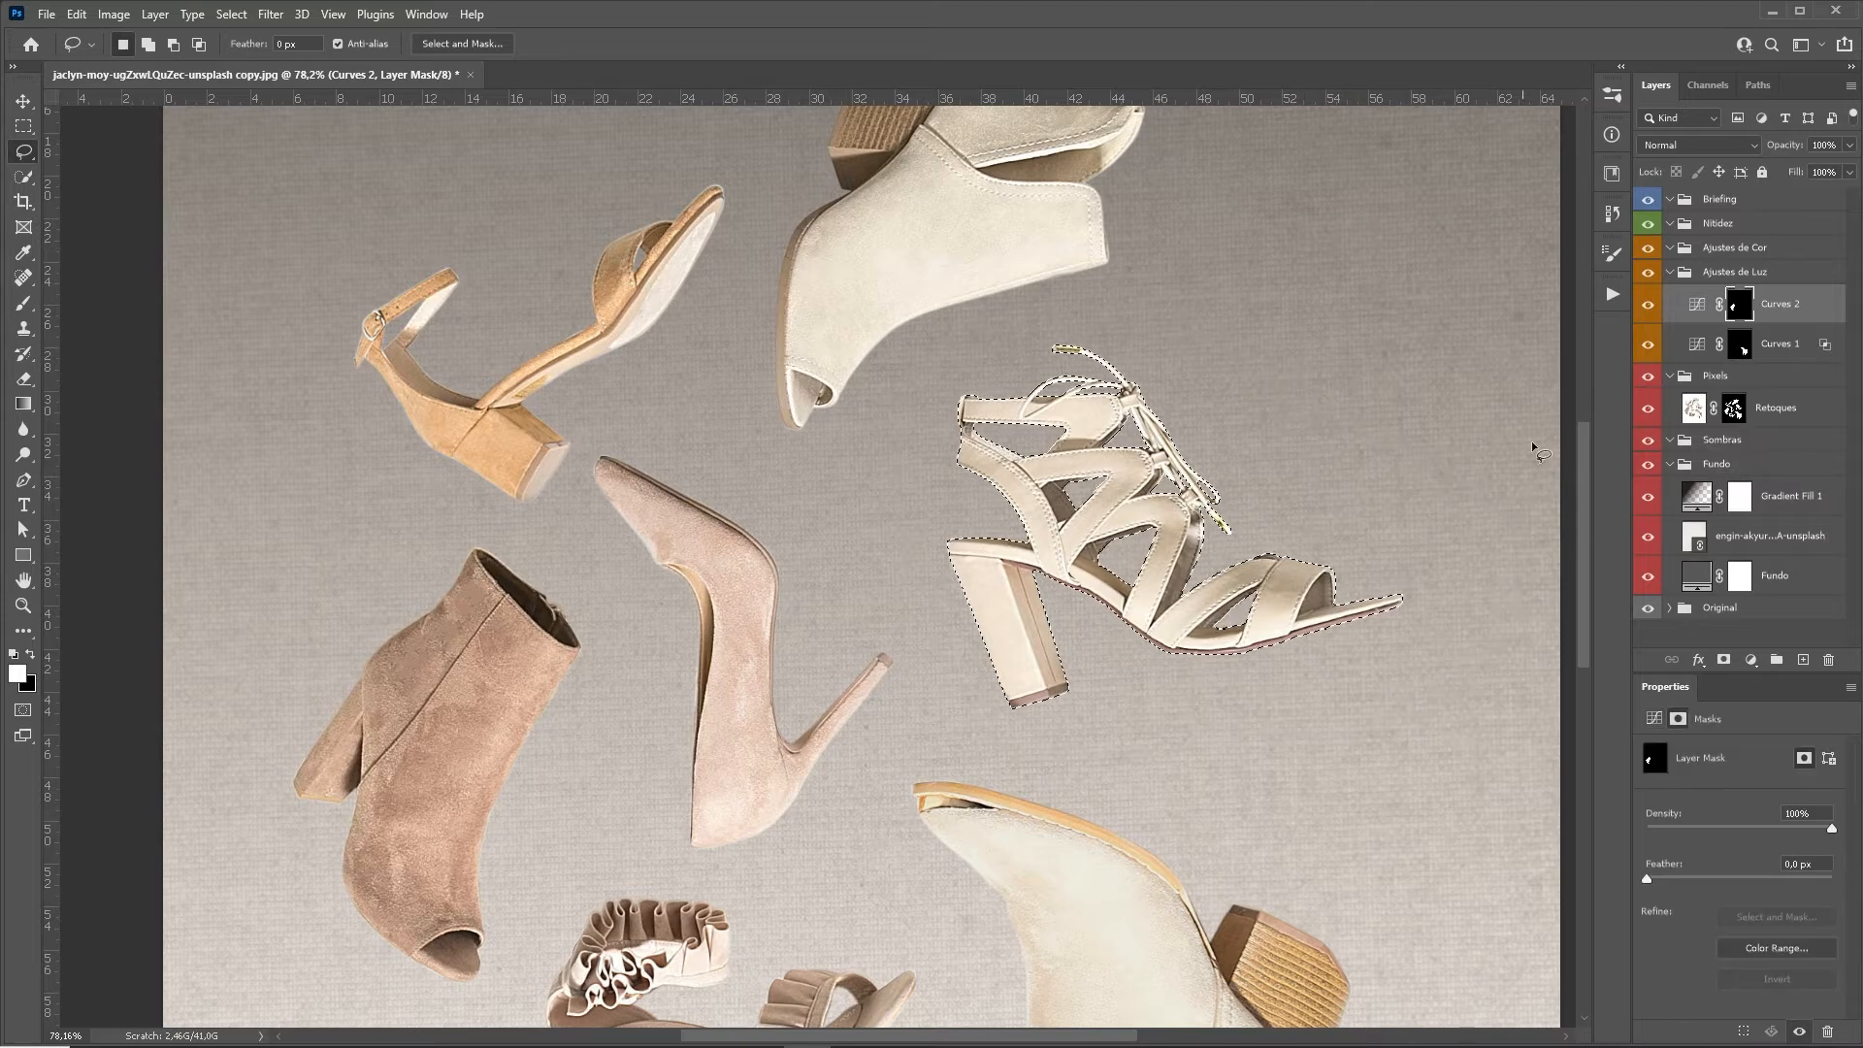
Add a Curves adjustment masked to the strappy sandal and move its Red channel white point inward to redden the highlights.
click(1751, 661)
click(1783, 781)
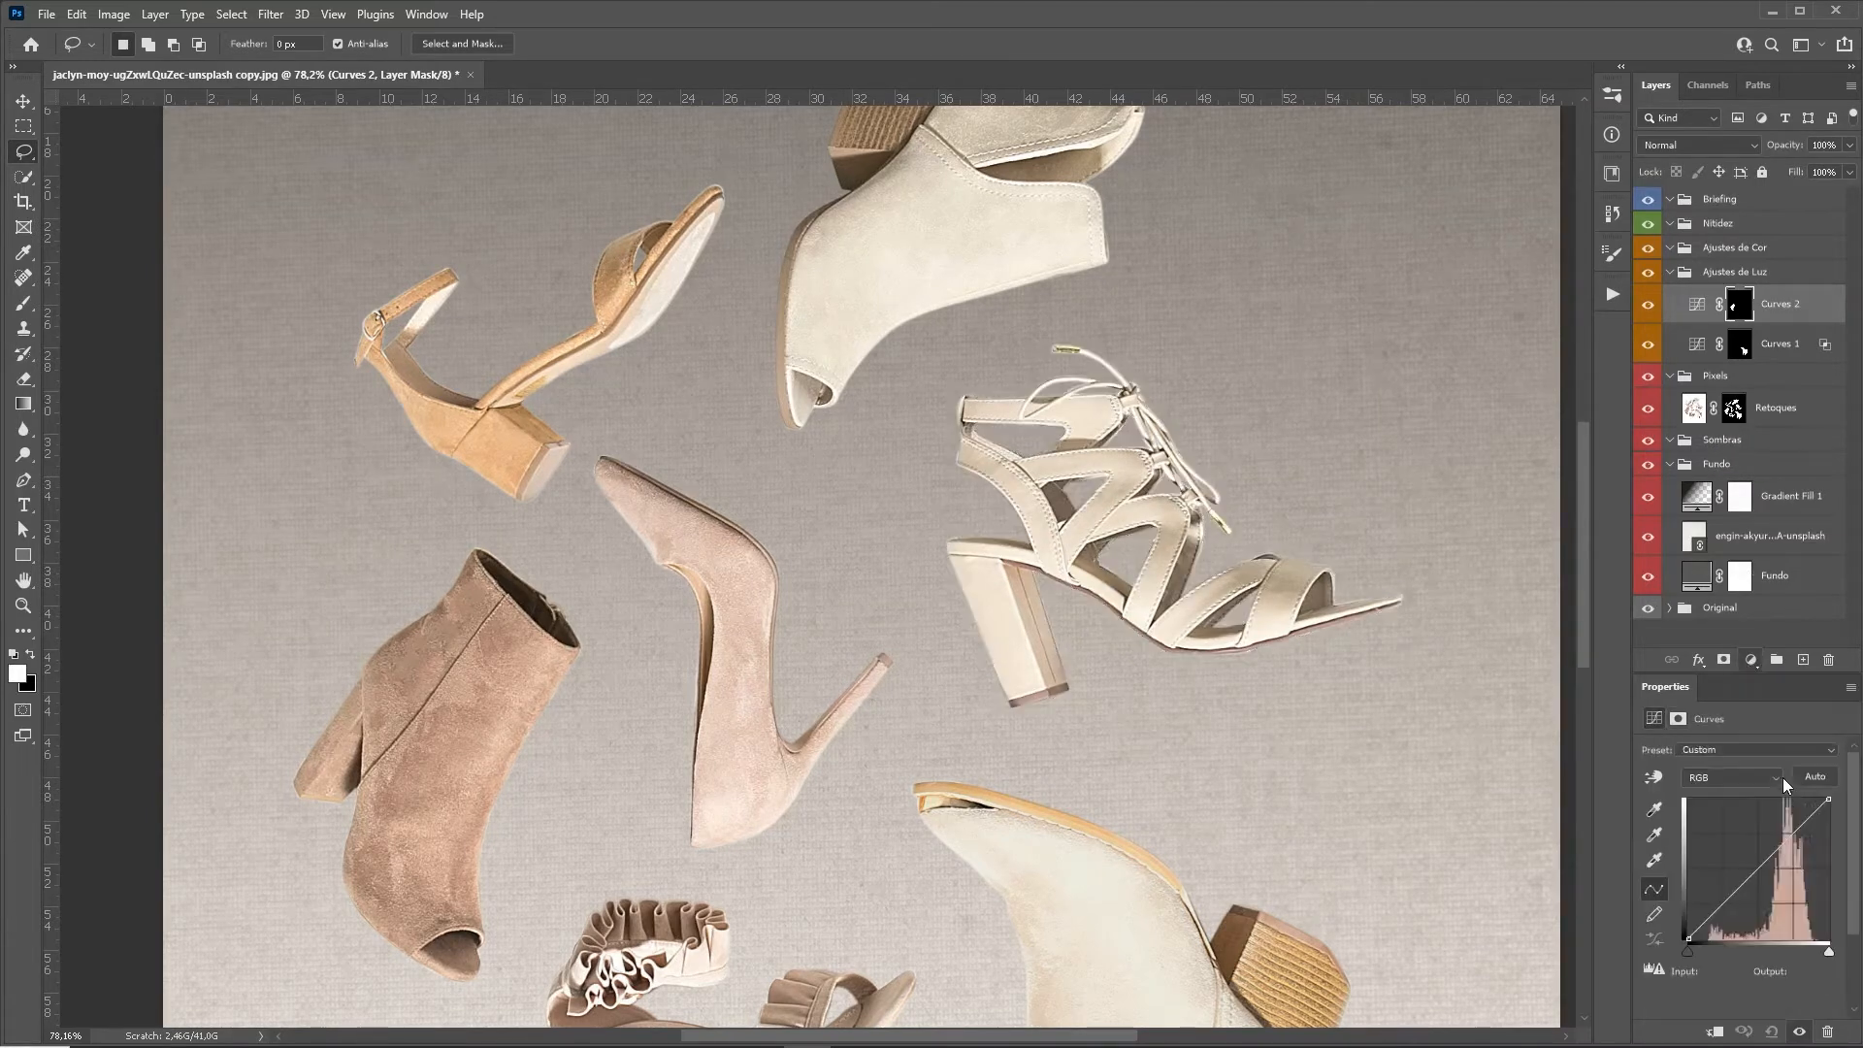
key(alt+3)
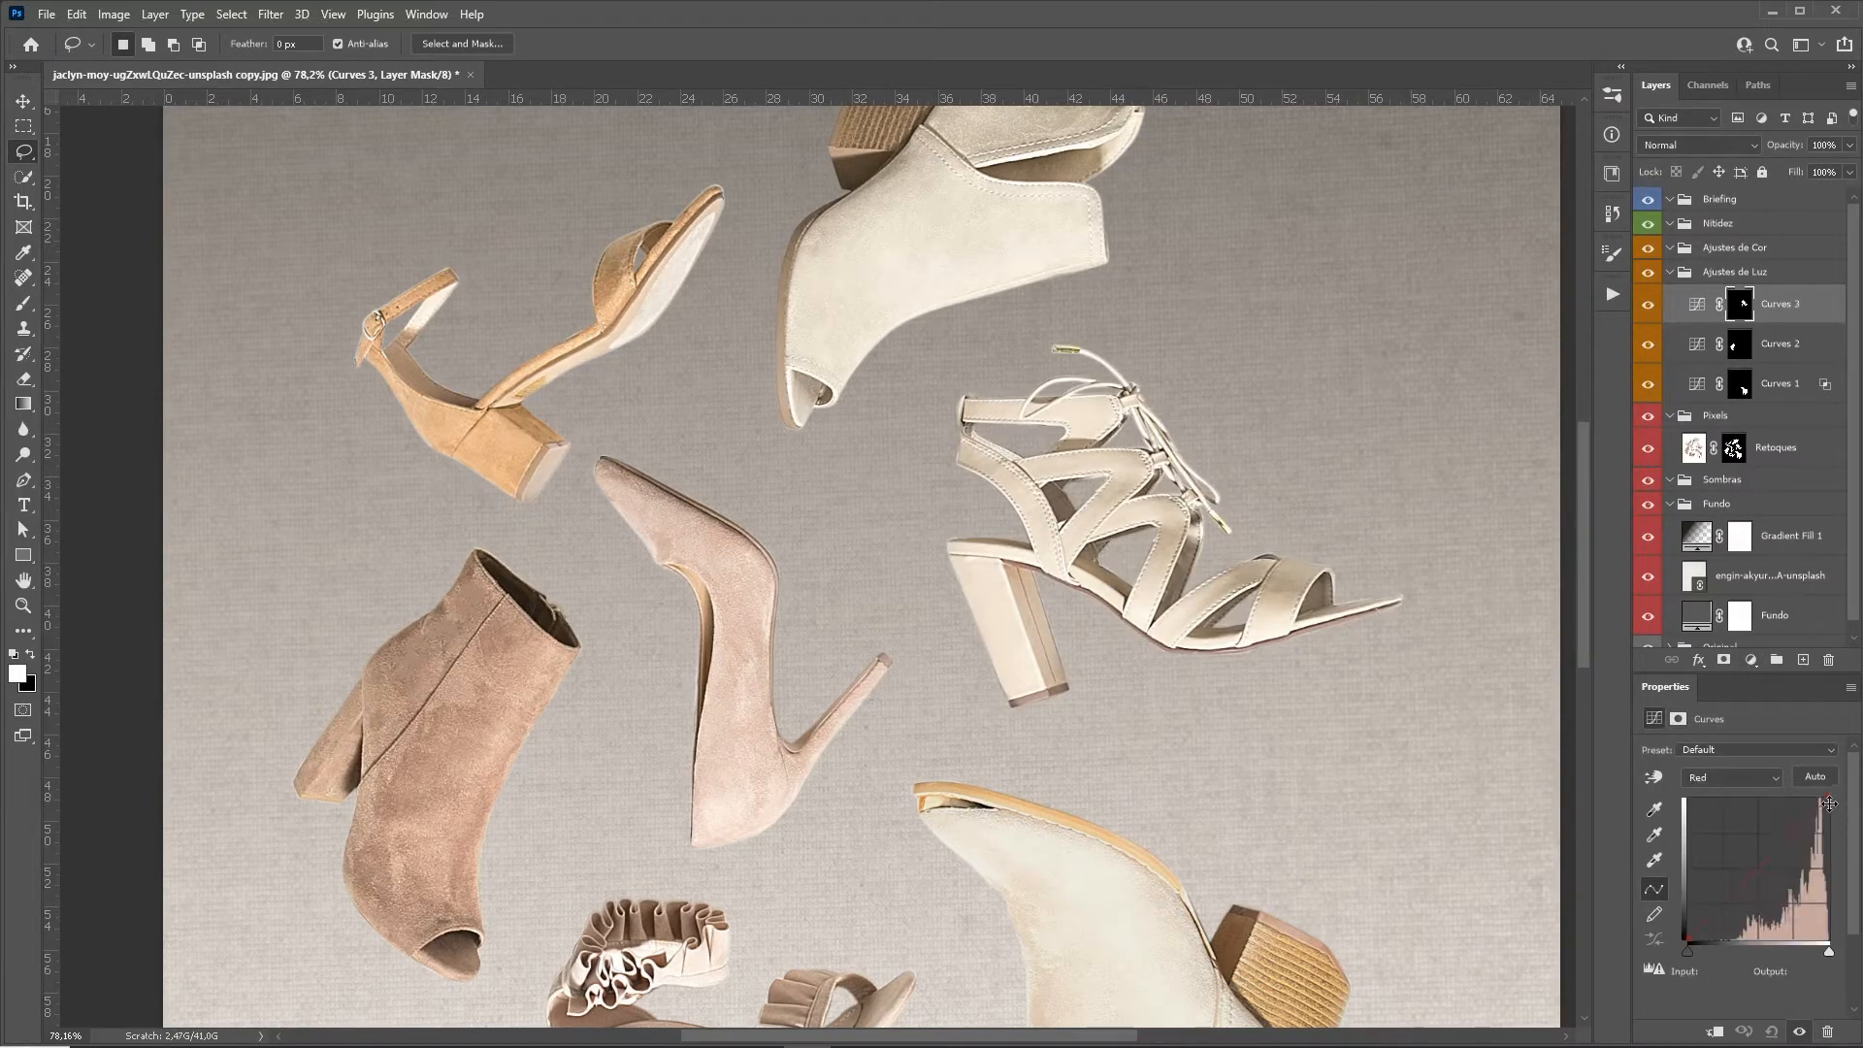
drag(1828, 804, 1807, 801)
Lower the white point of the sandal curve's Blue channel to input 255, output 246.
key(alt+5)
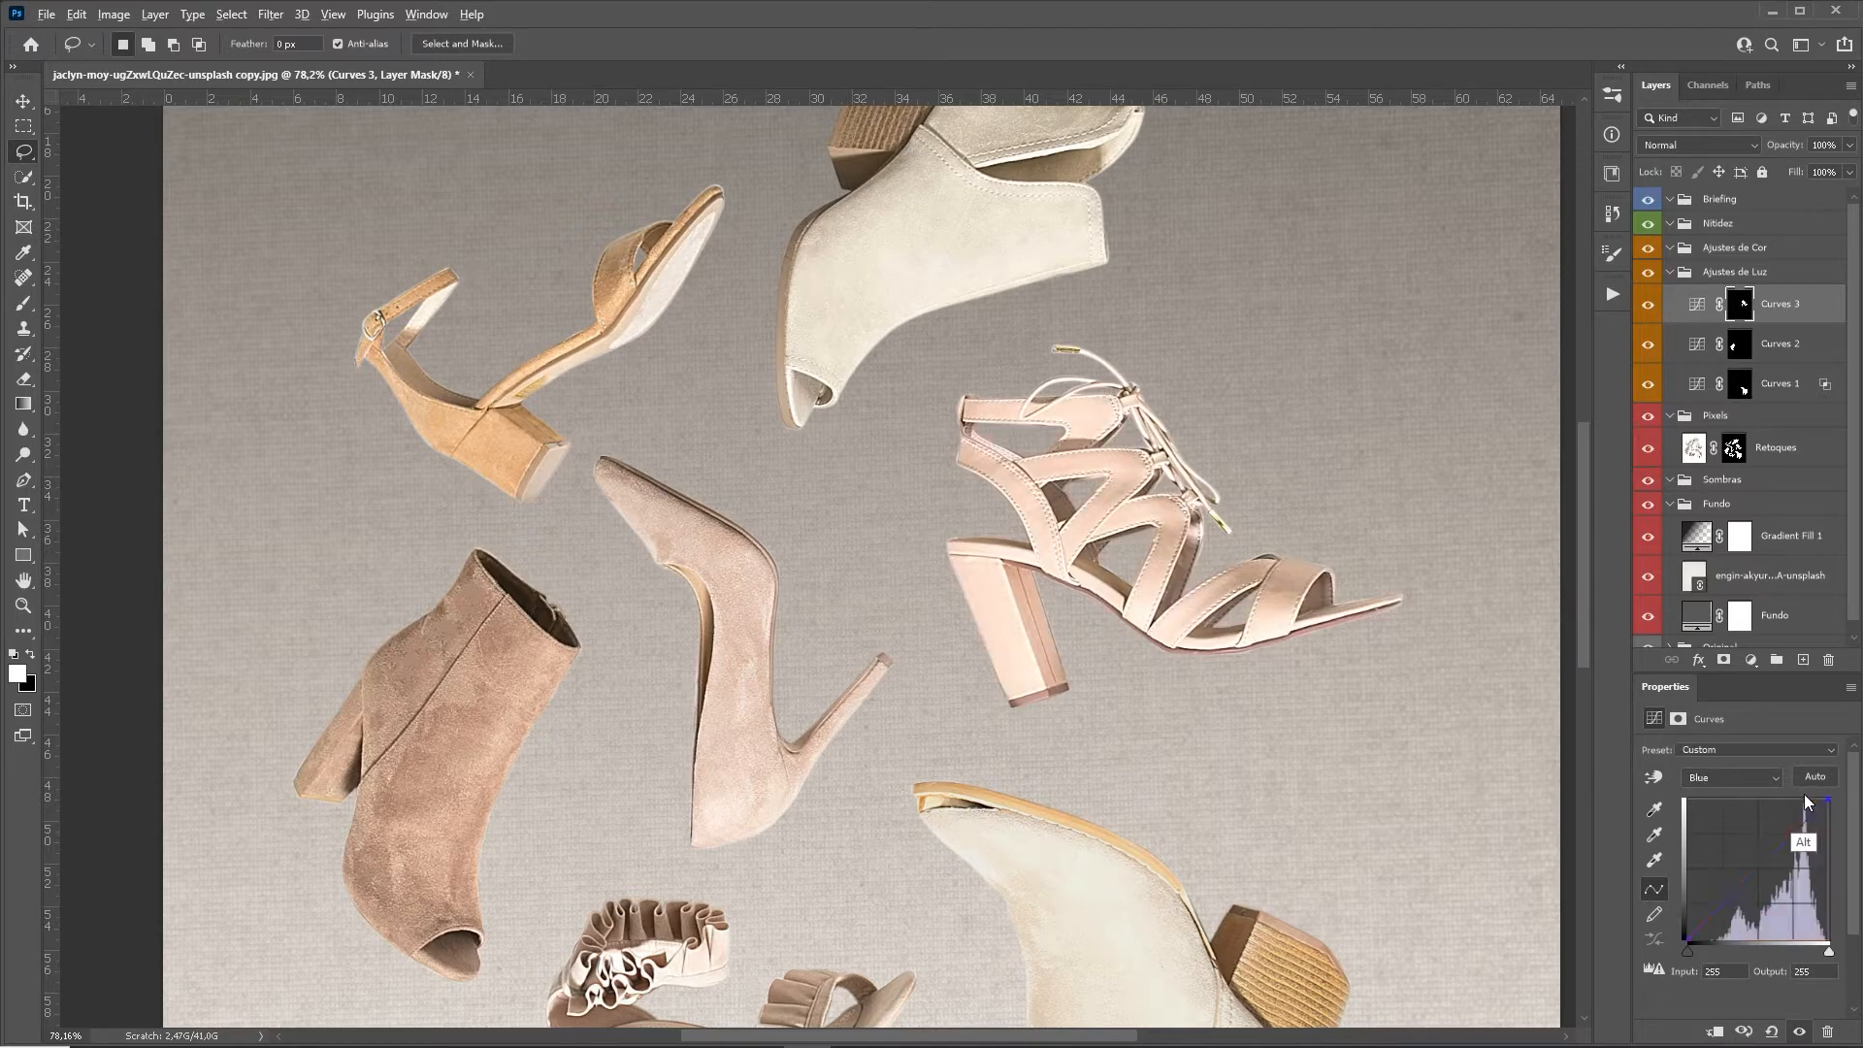
key(z)
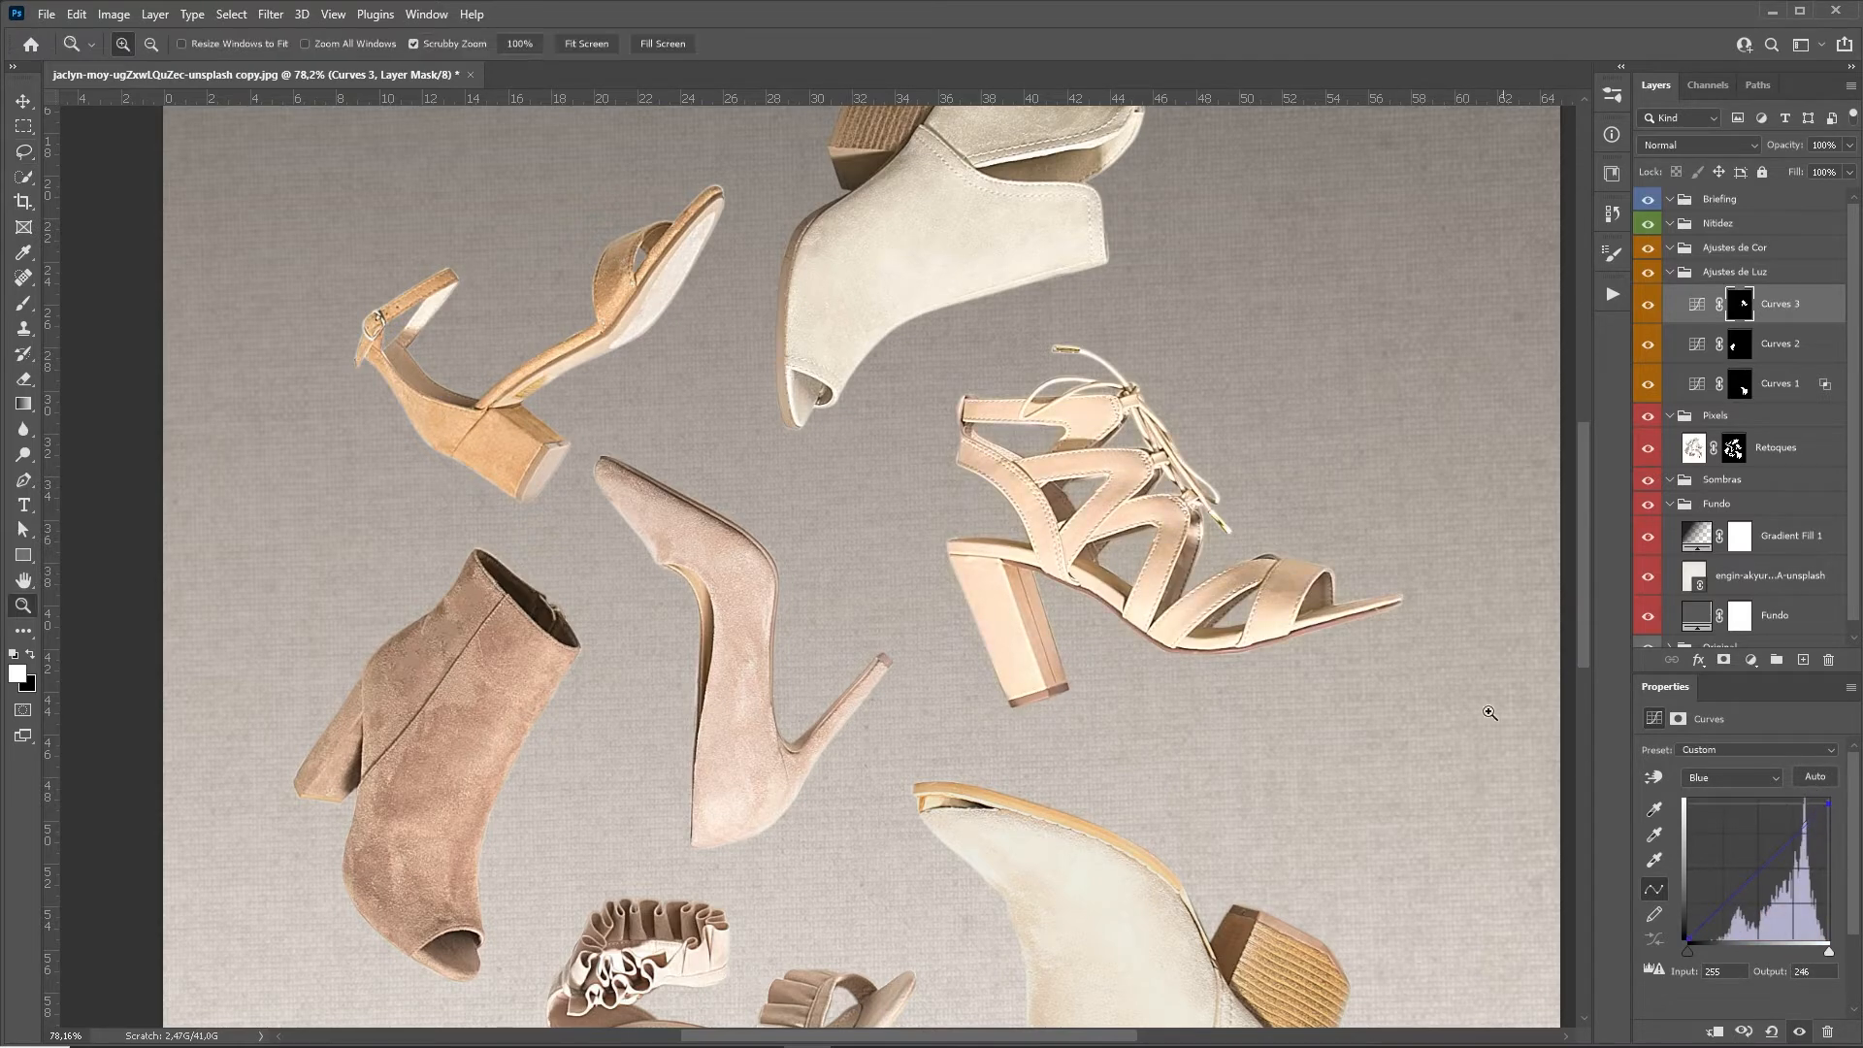
drag(1259, 594, 1152, 588)
Collapse the Ajustes de Luz group and toggle its visibility to compare the shoes with and without the tone corrections.
click(1670, 273)
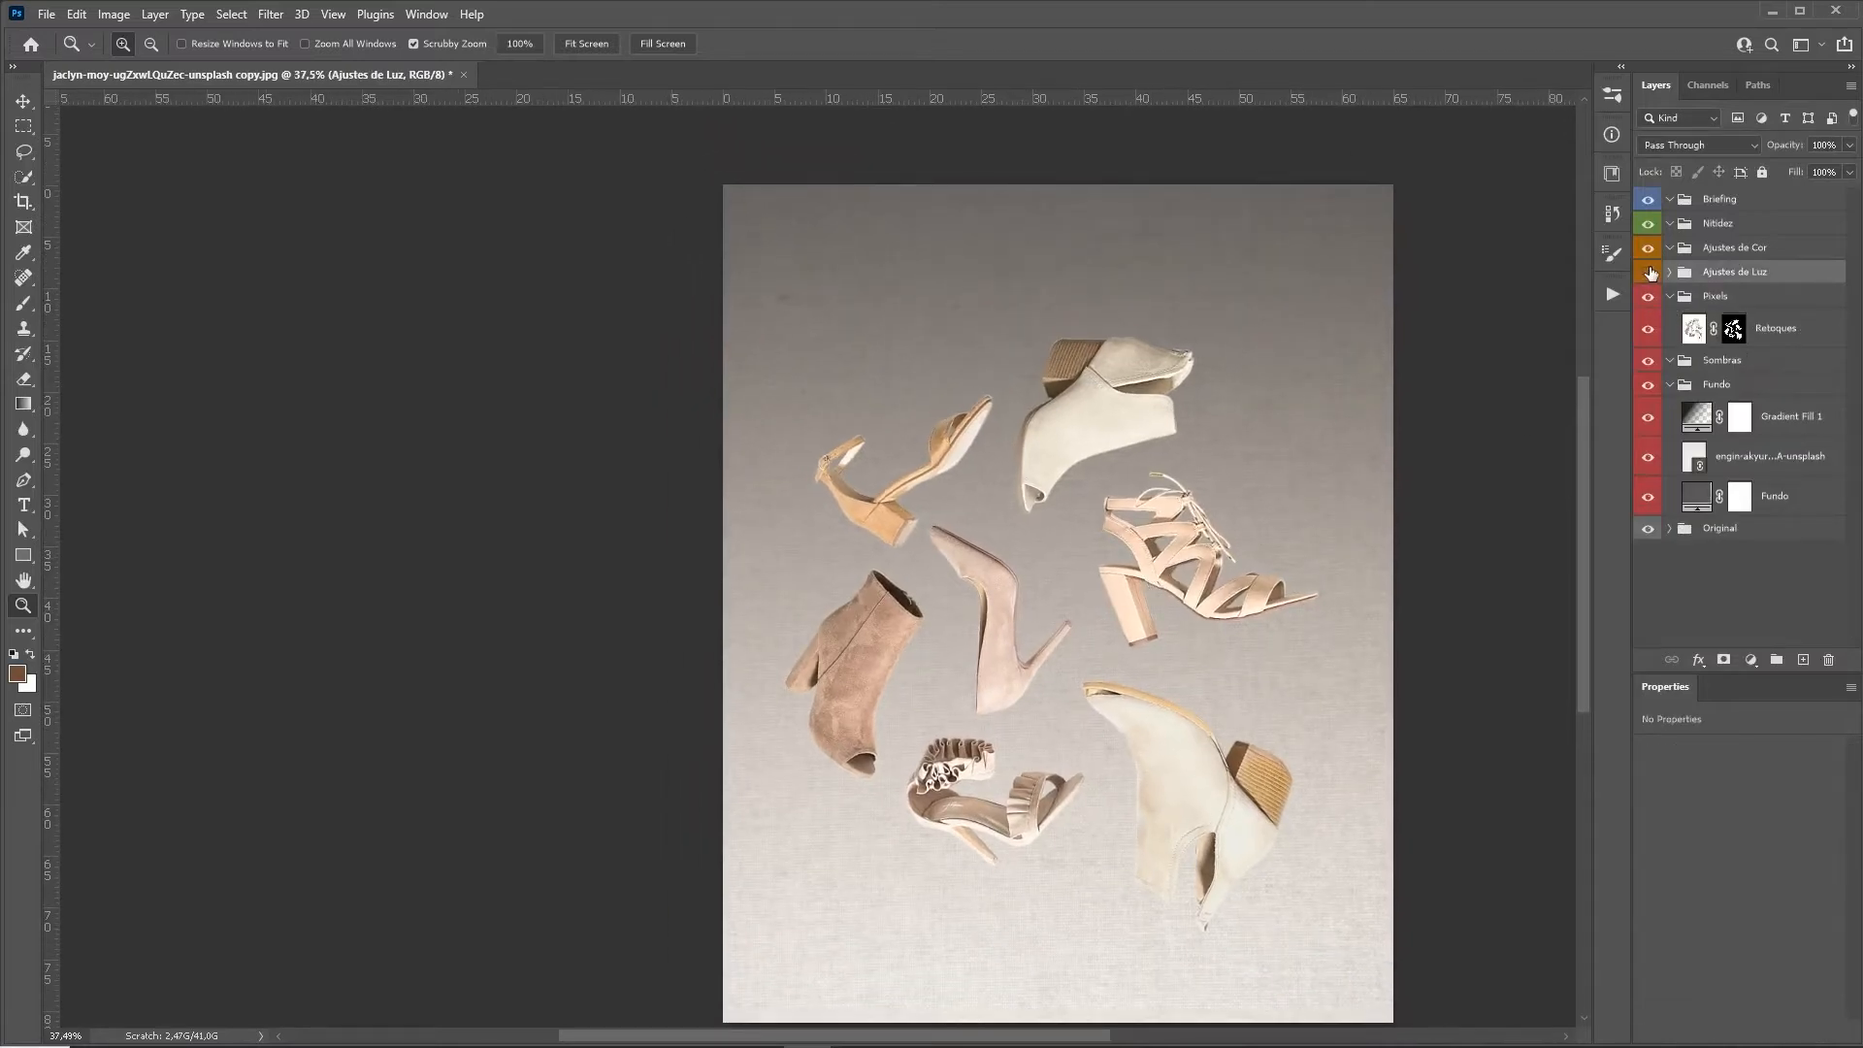
click(1649, 272)
click(1647, 273)
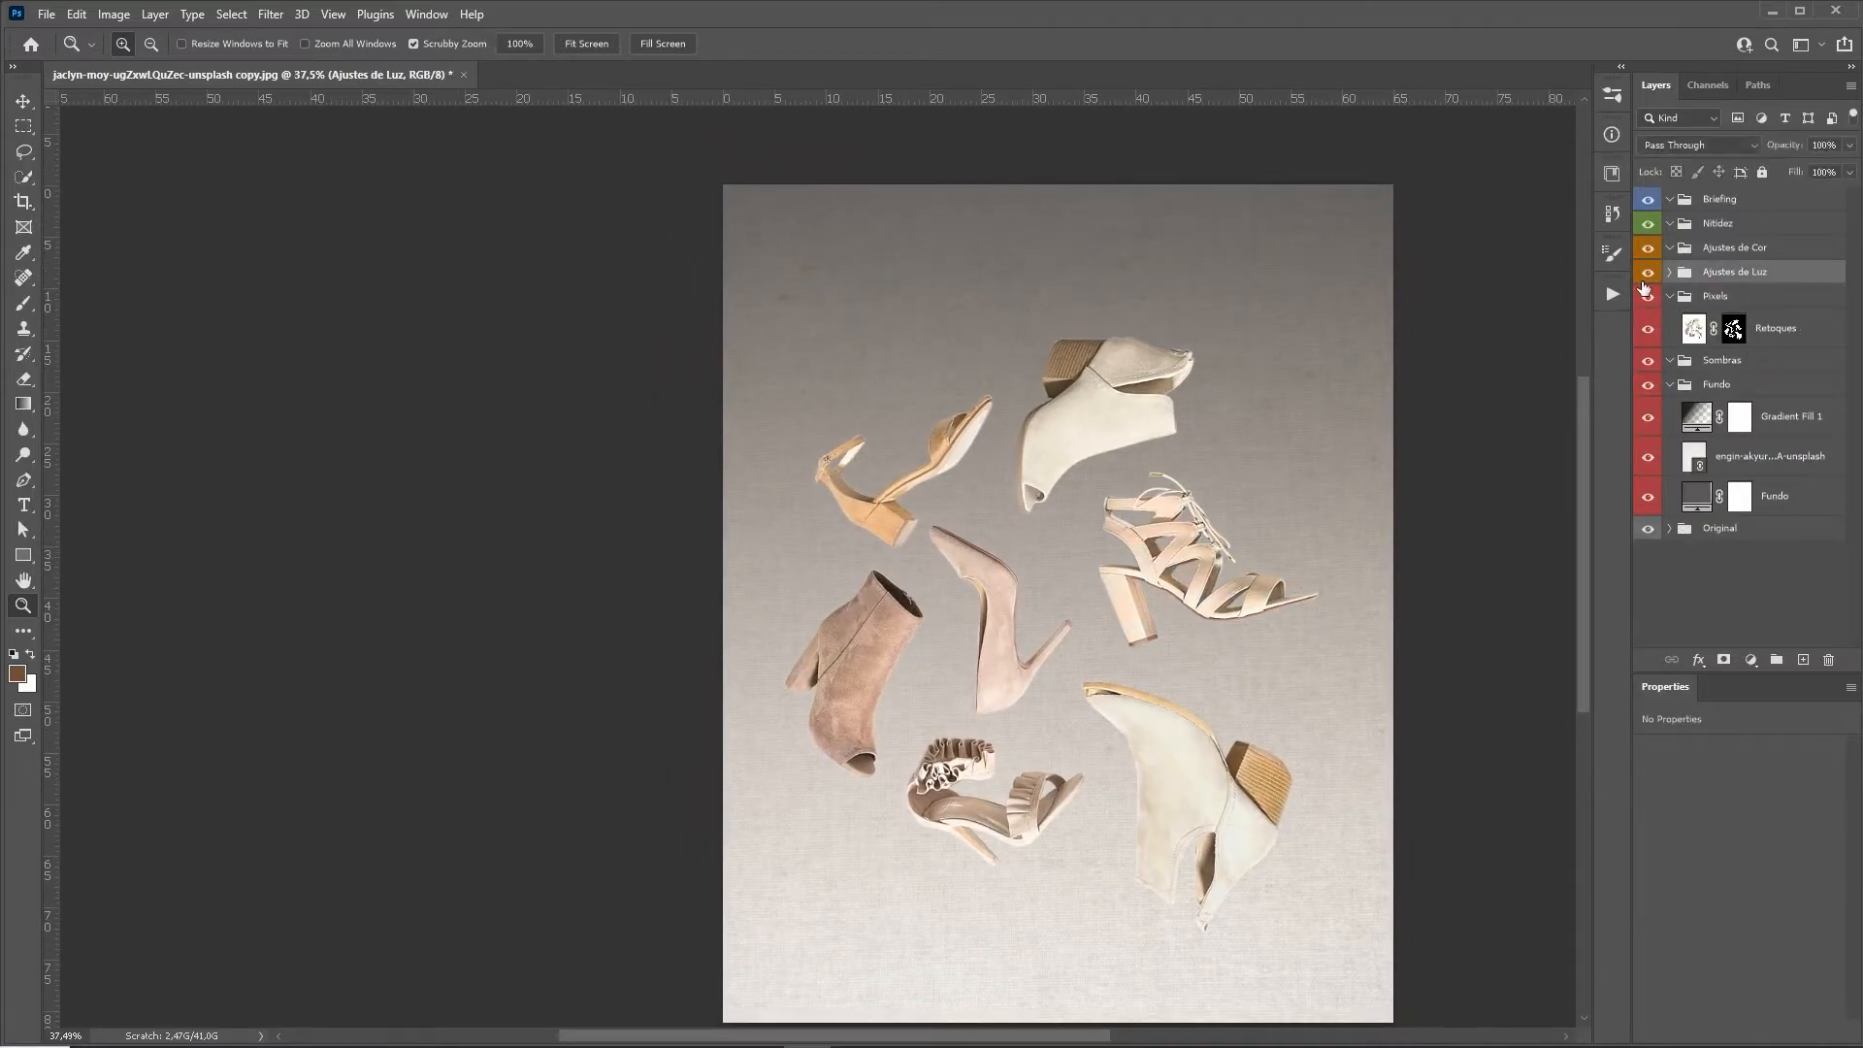
Duplicate the Retoques layer into the Sombras group and fill the copy's mask with white.
click(1695, 336)
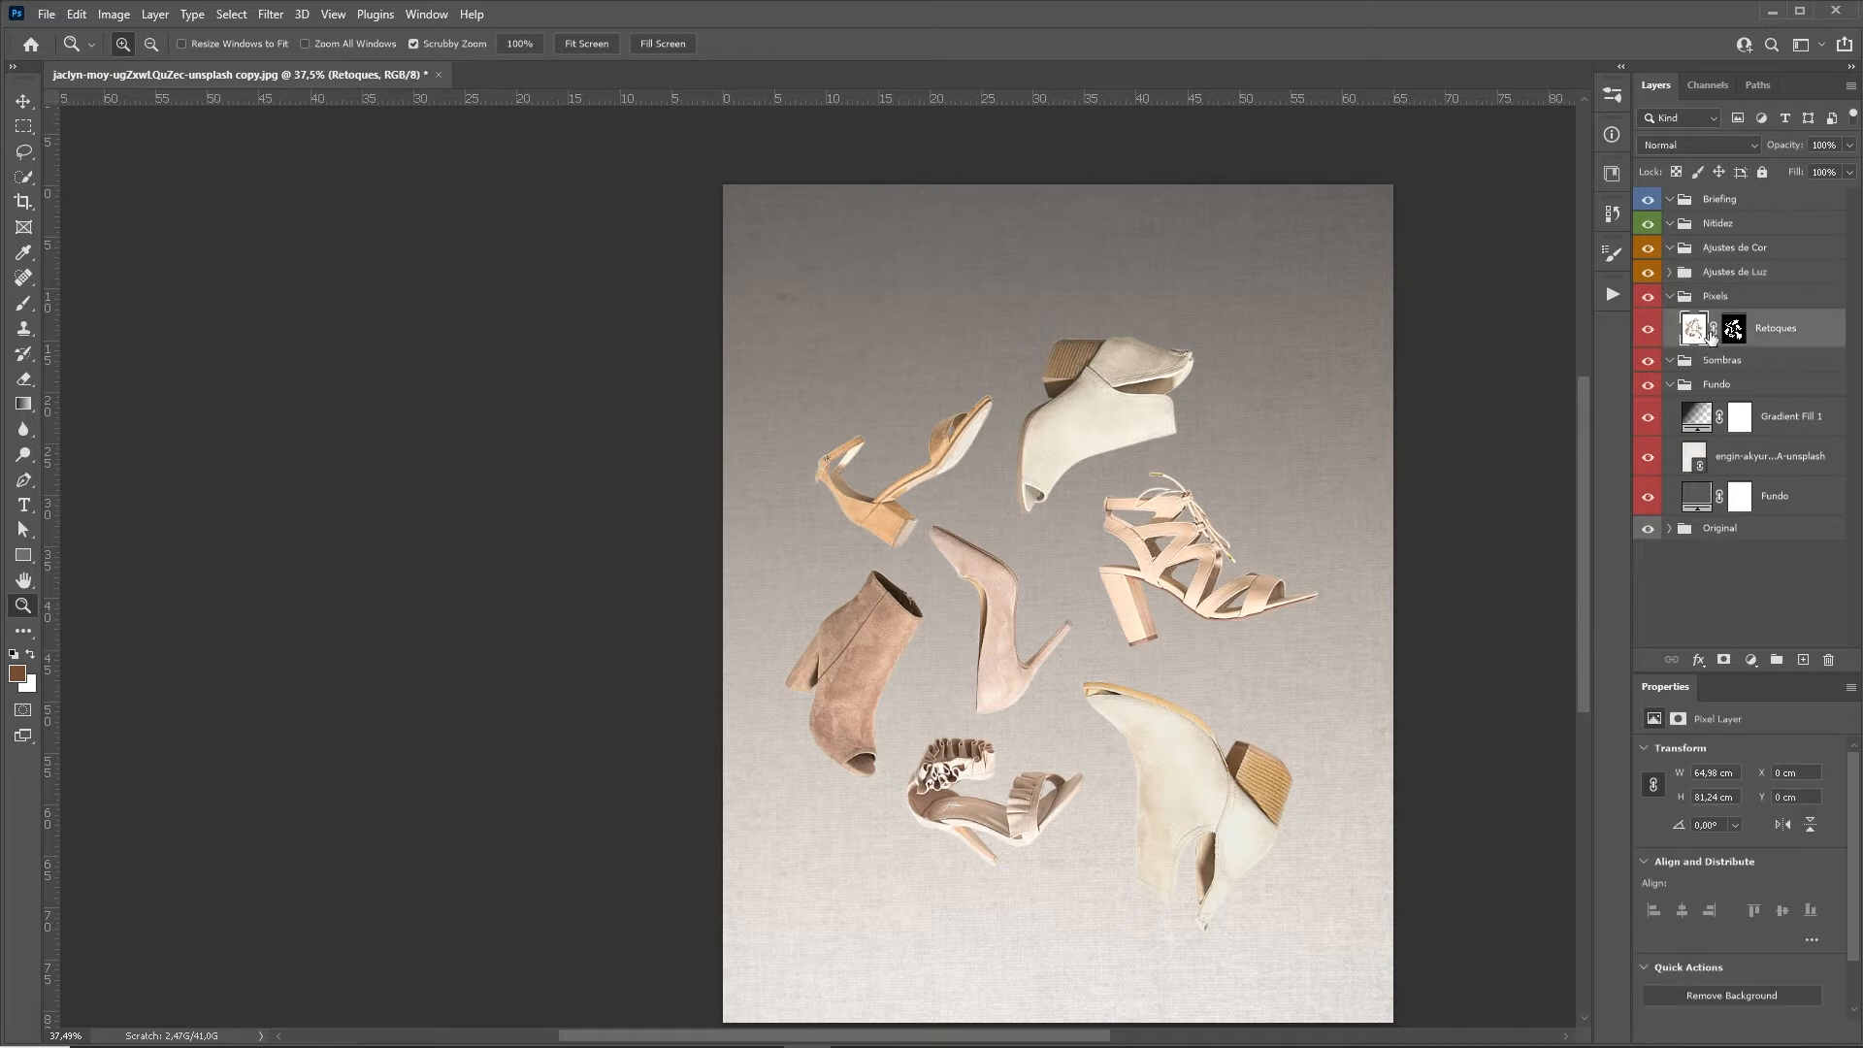
alt+drag(1709, 333, 1727, 388)
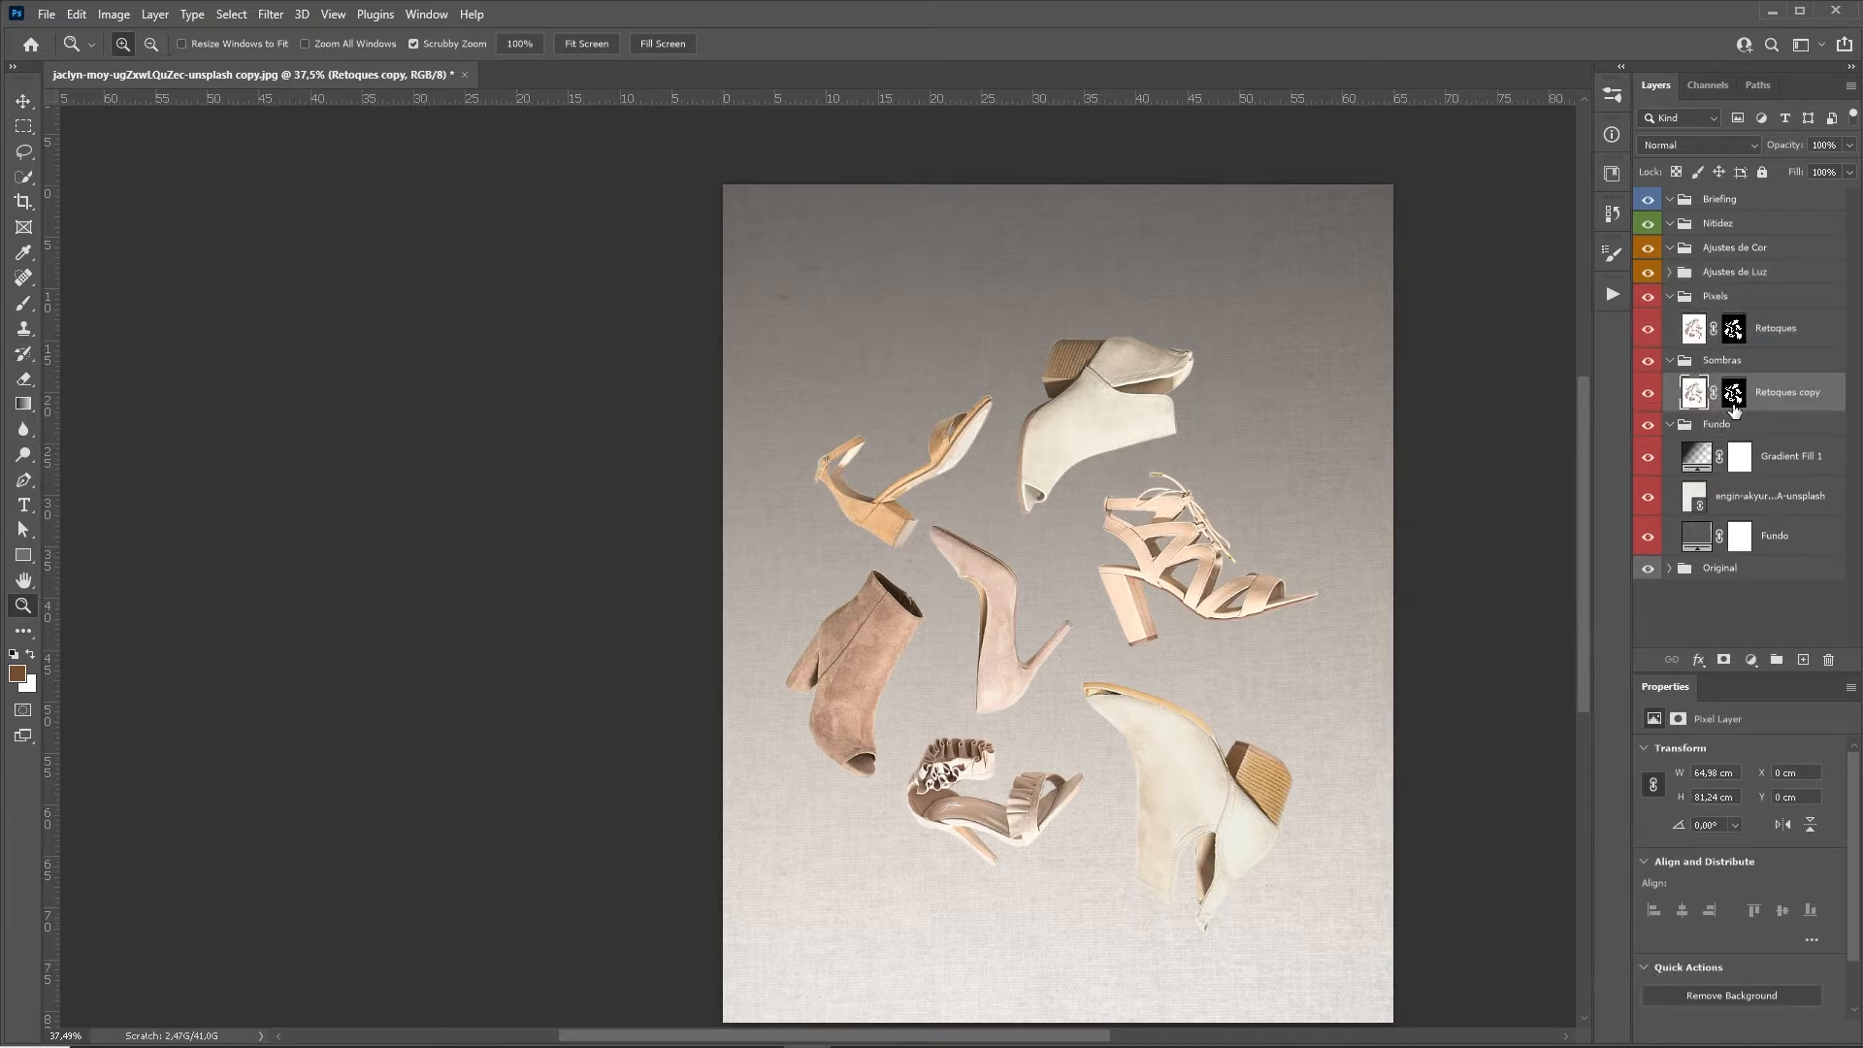
click(1734, 393)
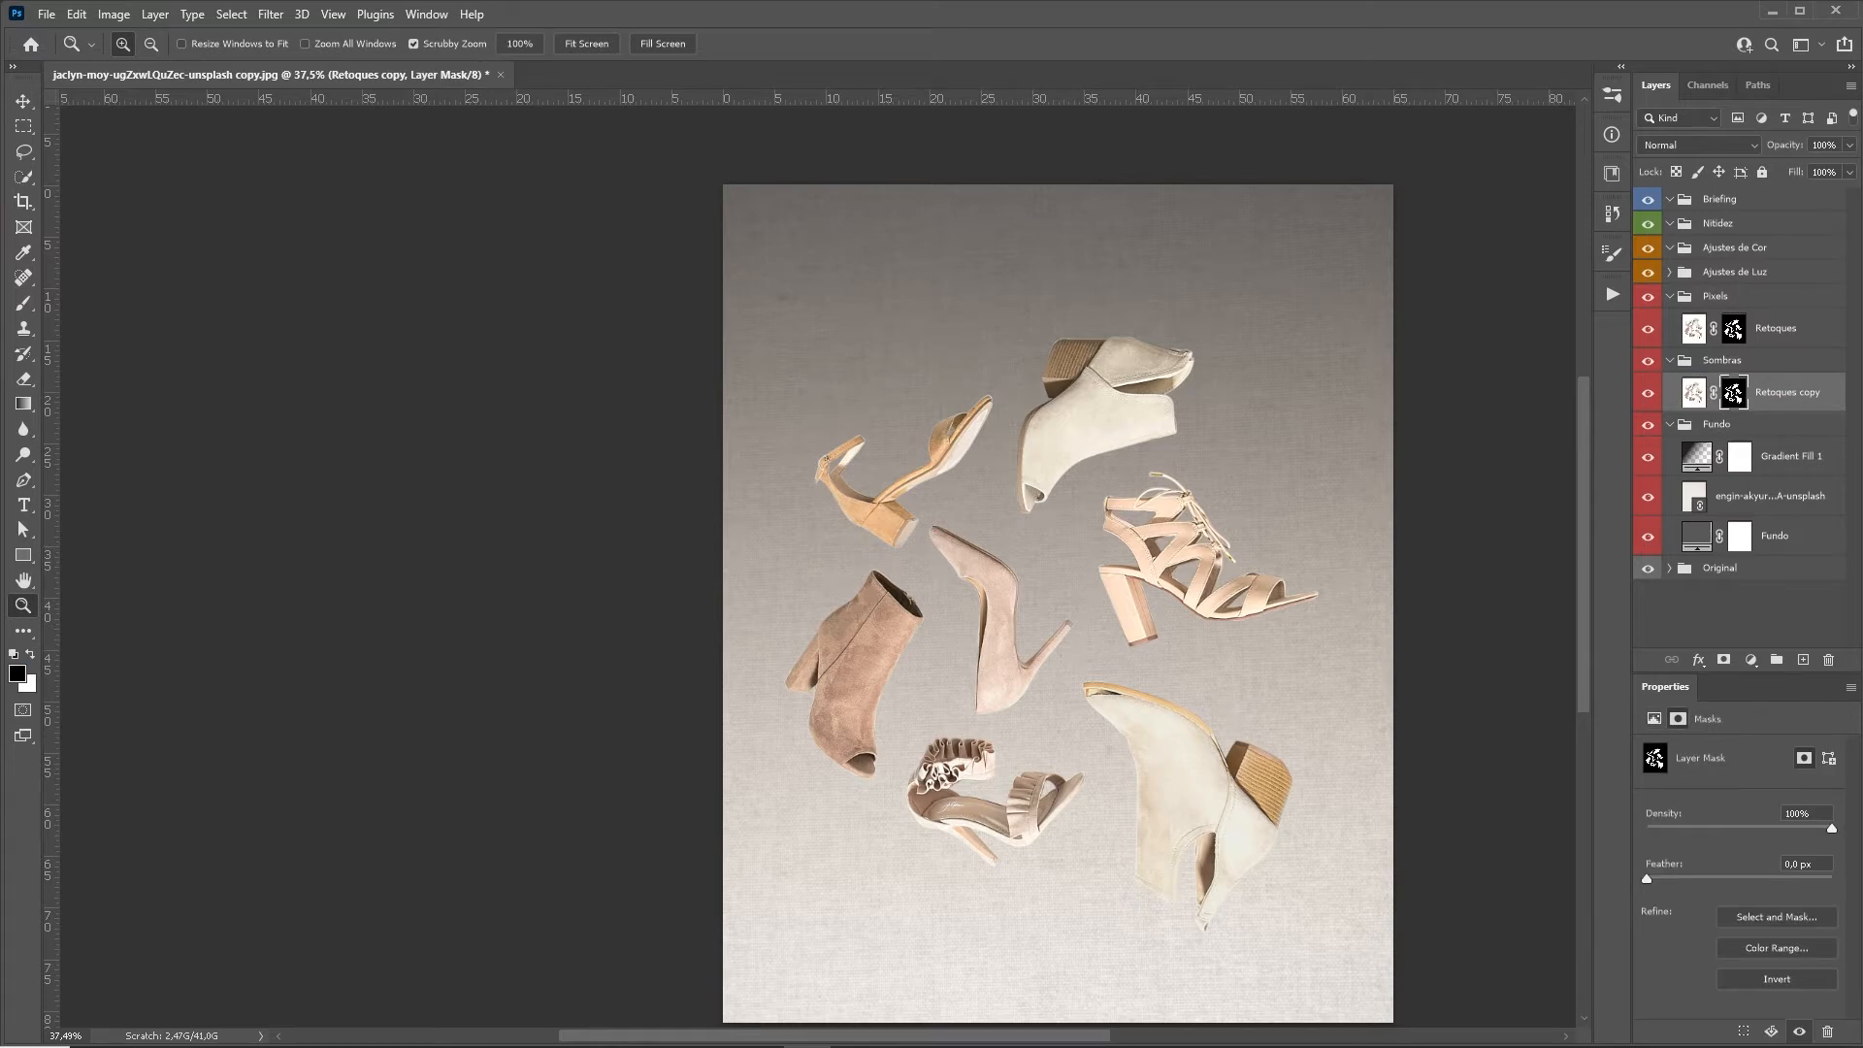
key(ctrl+BackSpace)
click(1705, 391)
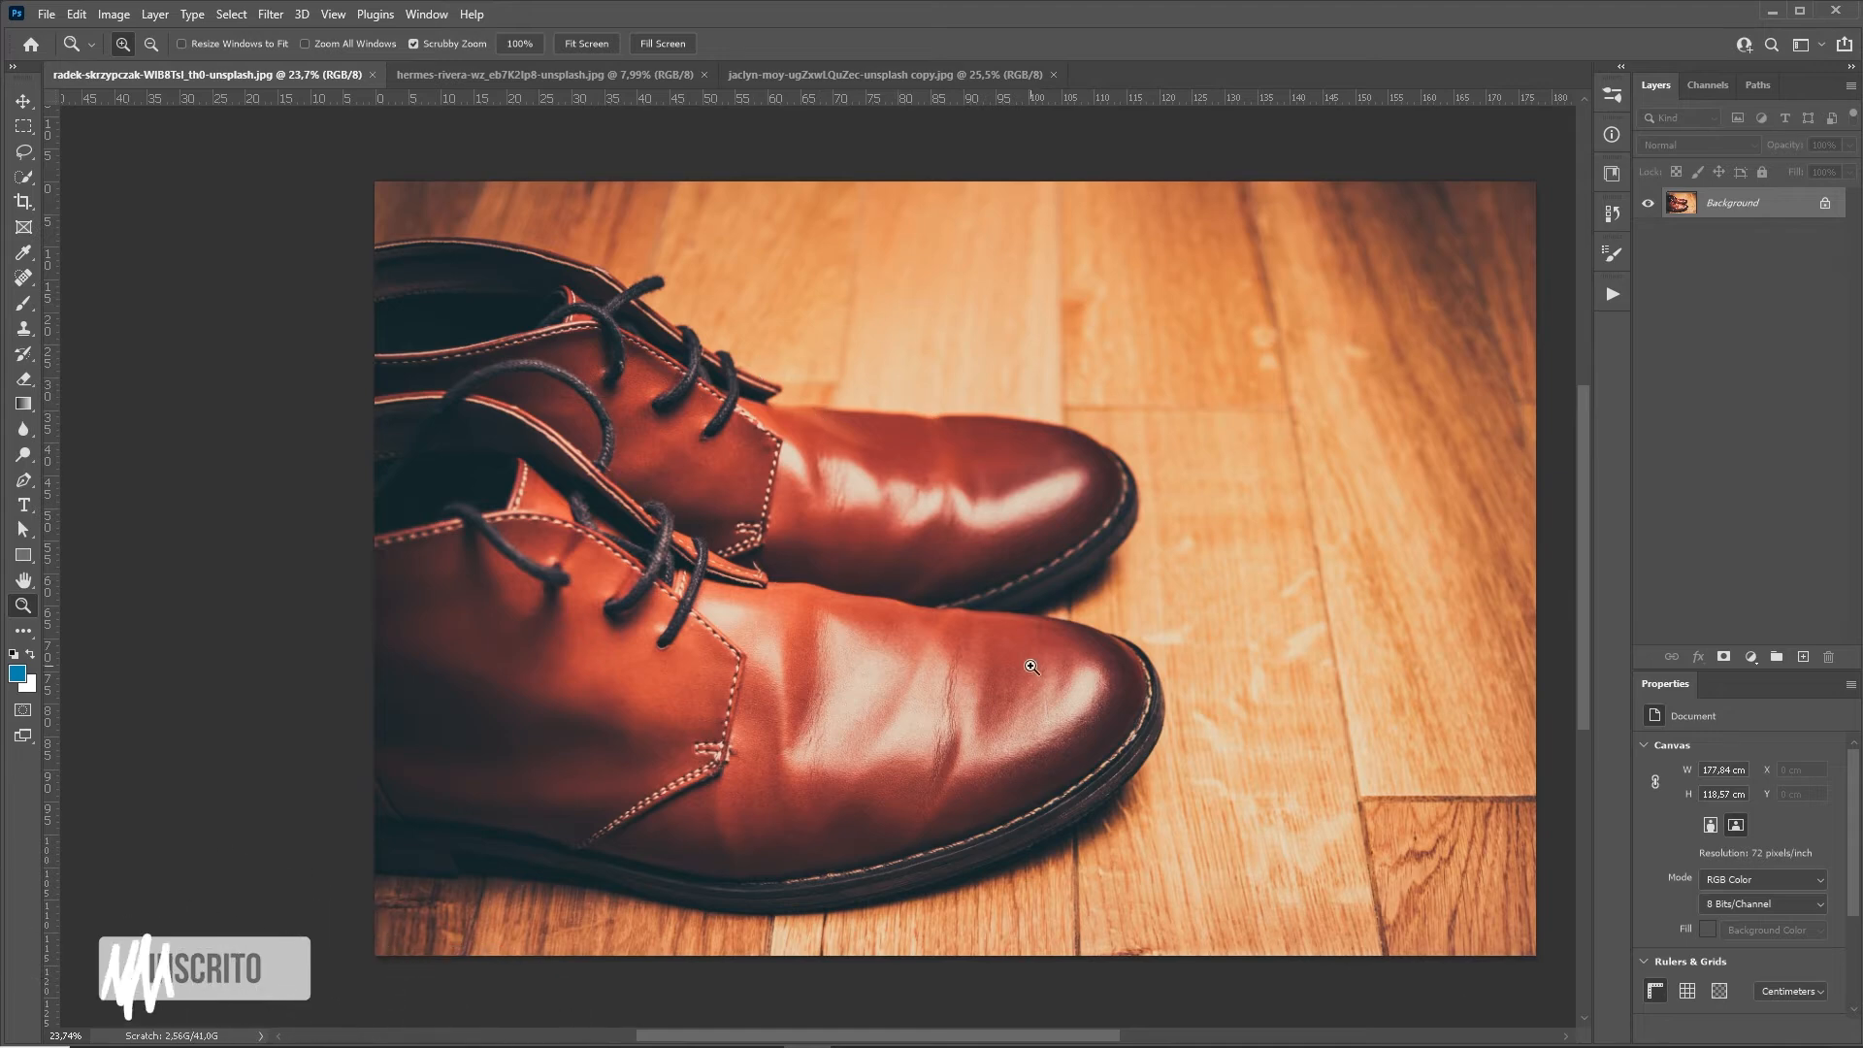
Examine the shadows around the shoes in the brown leather shoe photo and the original heels and boots photo.
drag(1059, 698, 1024, 725)
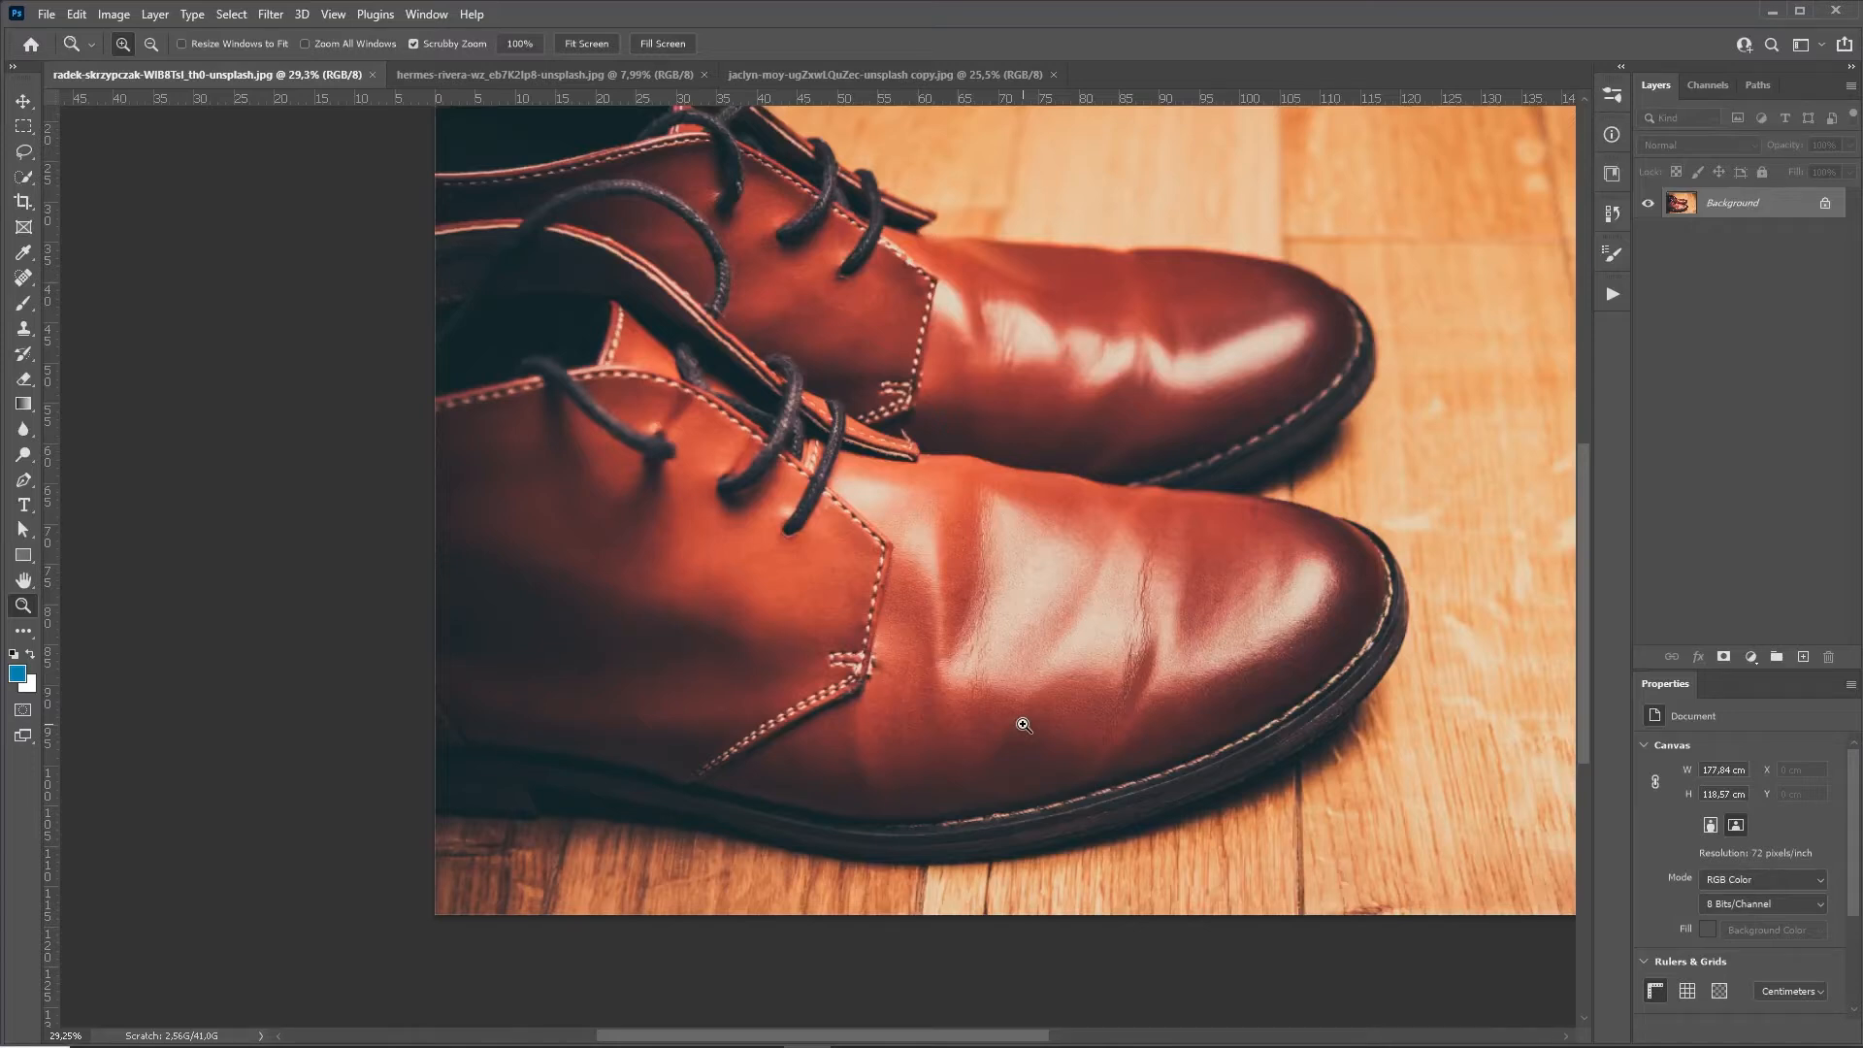
drag(1168, 519, 1133, 539)
drag(1202, 452, 1124, 493)
click(750, 75)
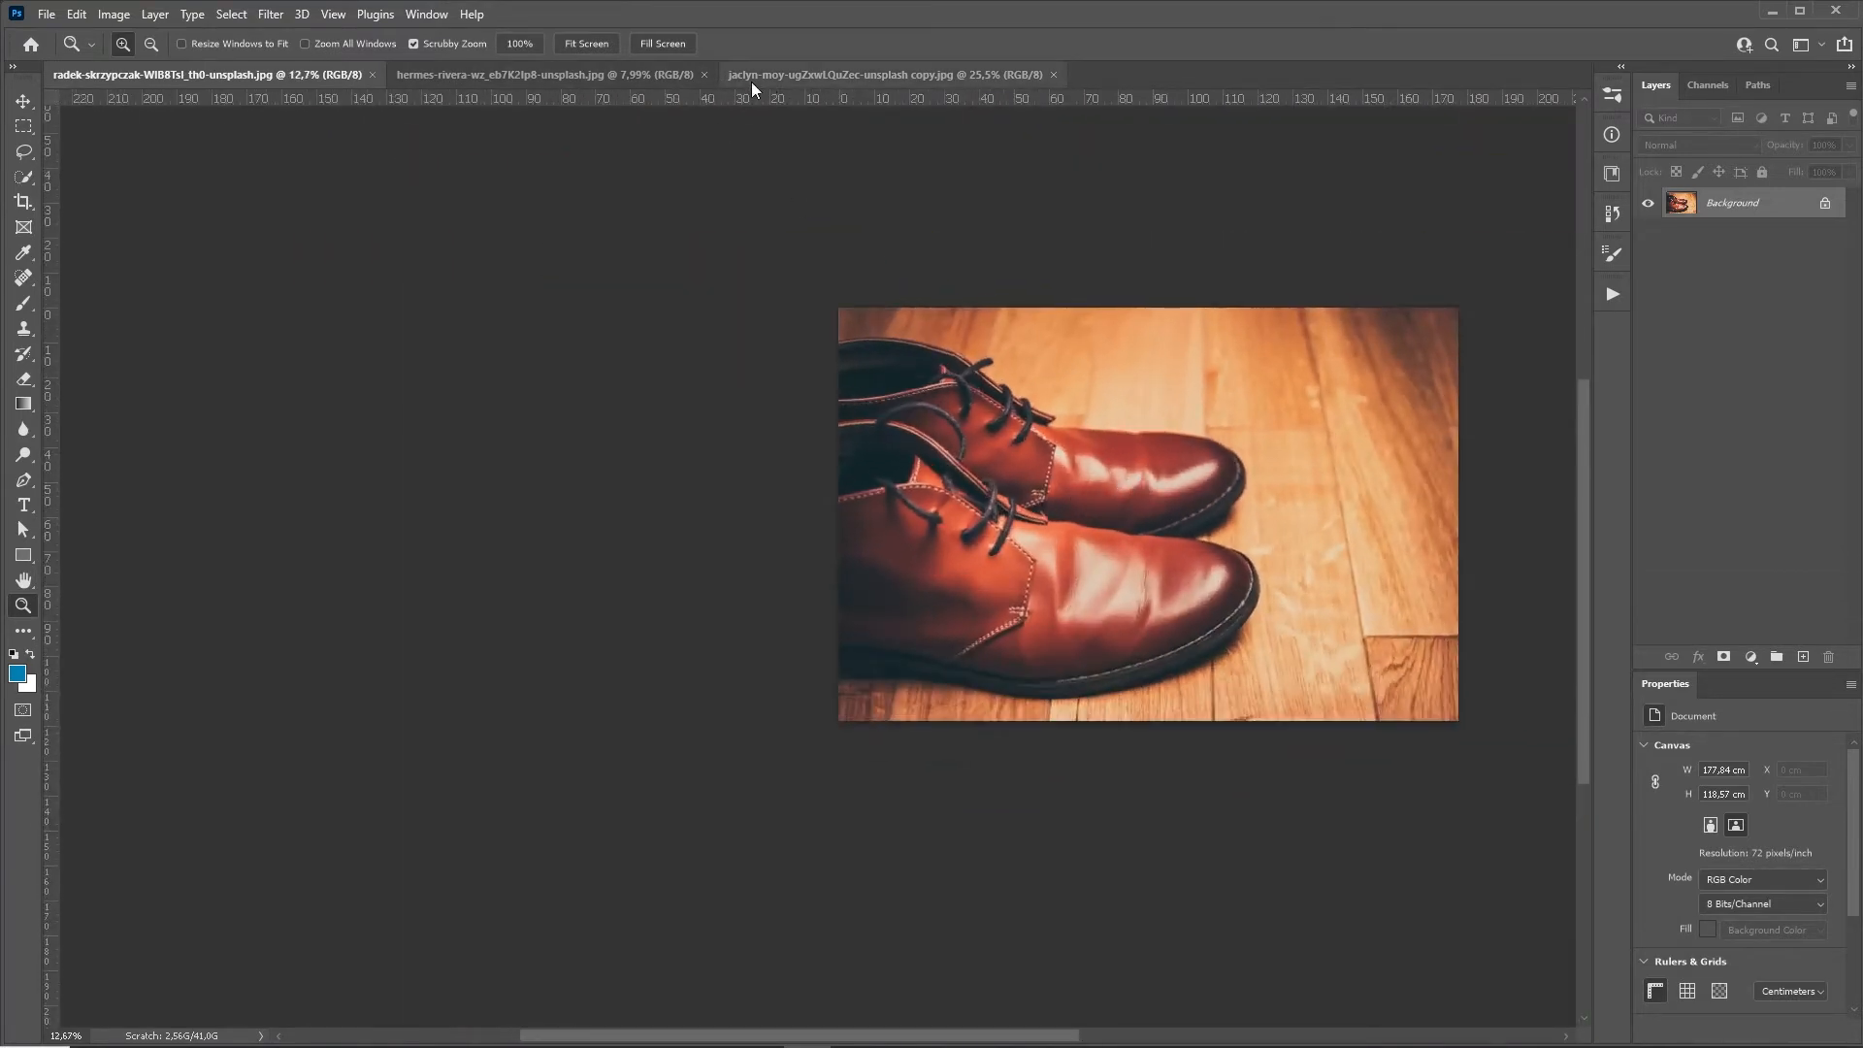
click(982, 528)
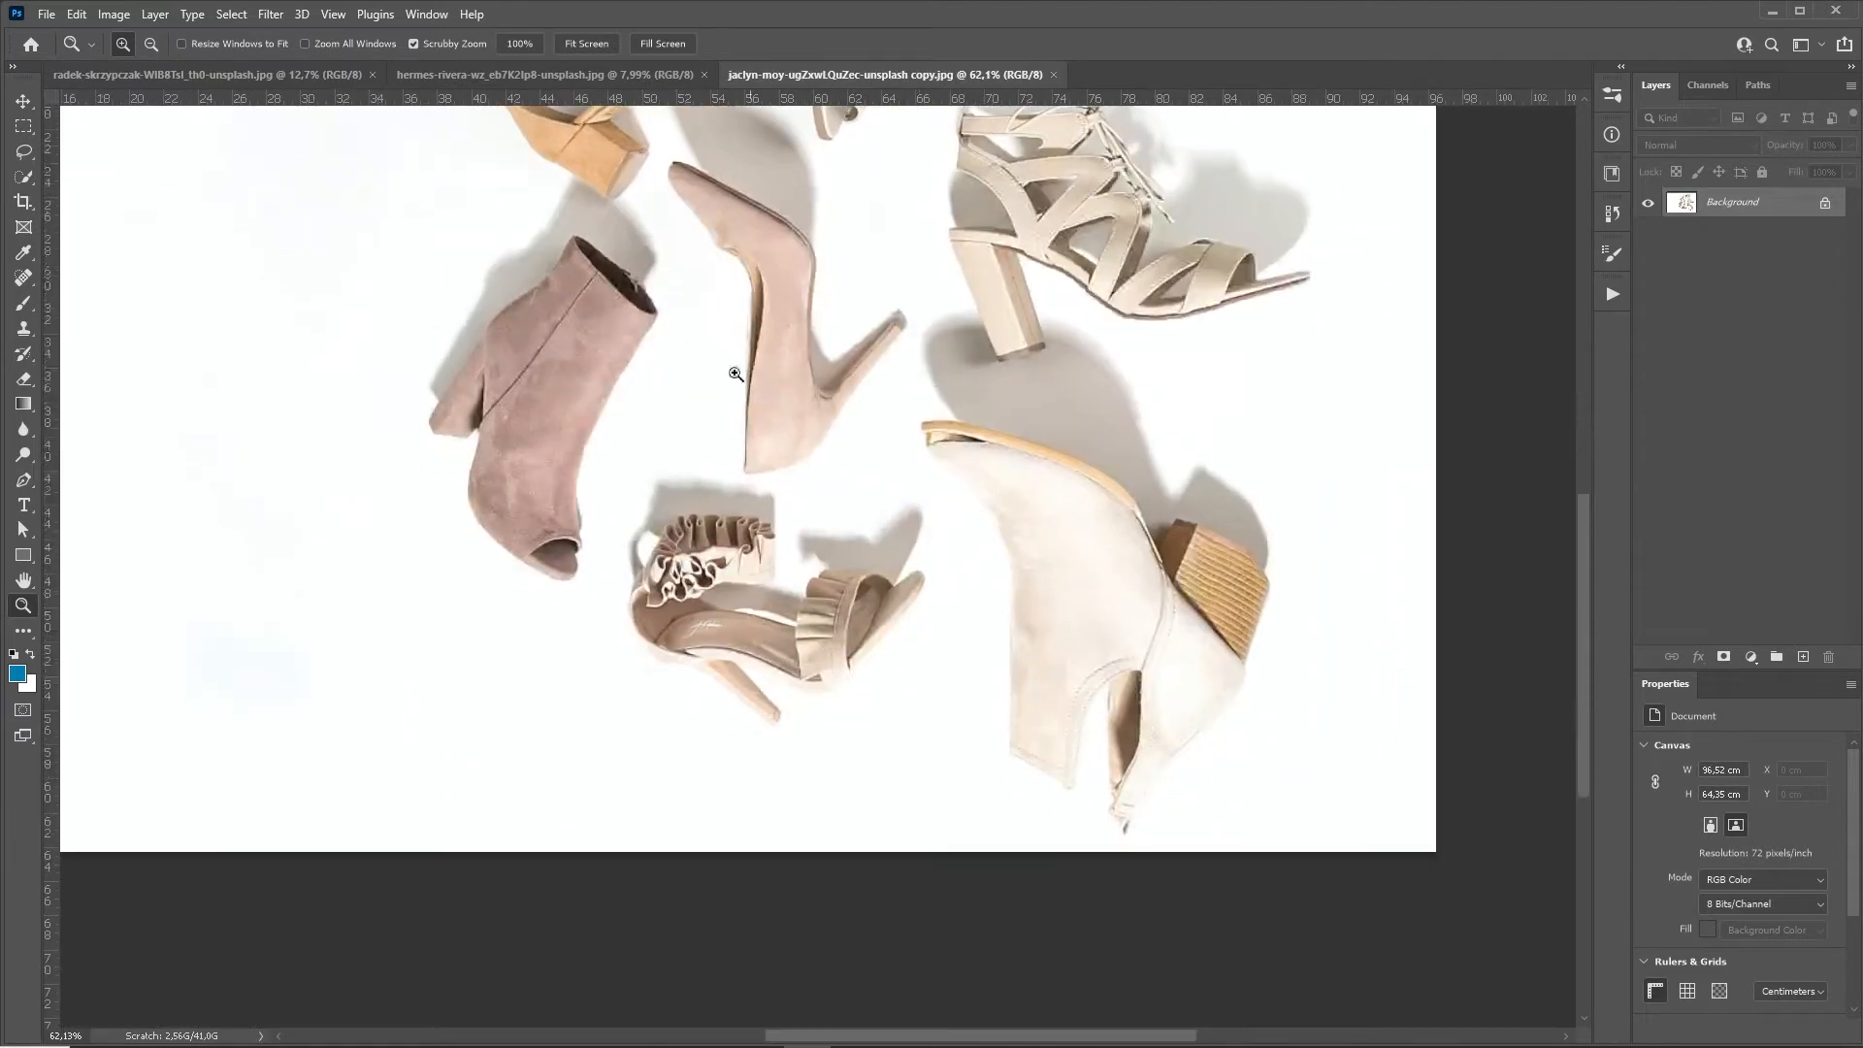
click(765, 505)
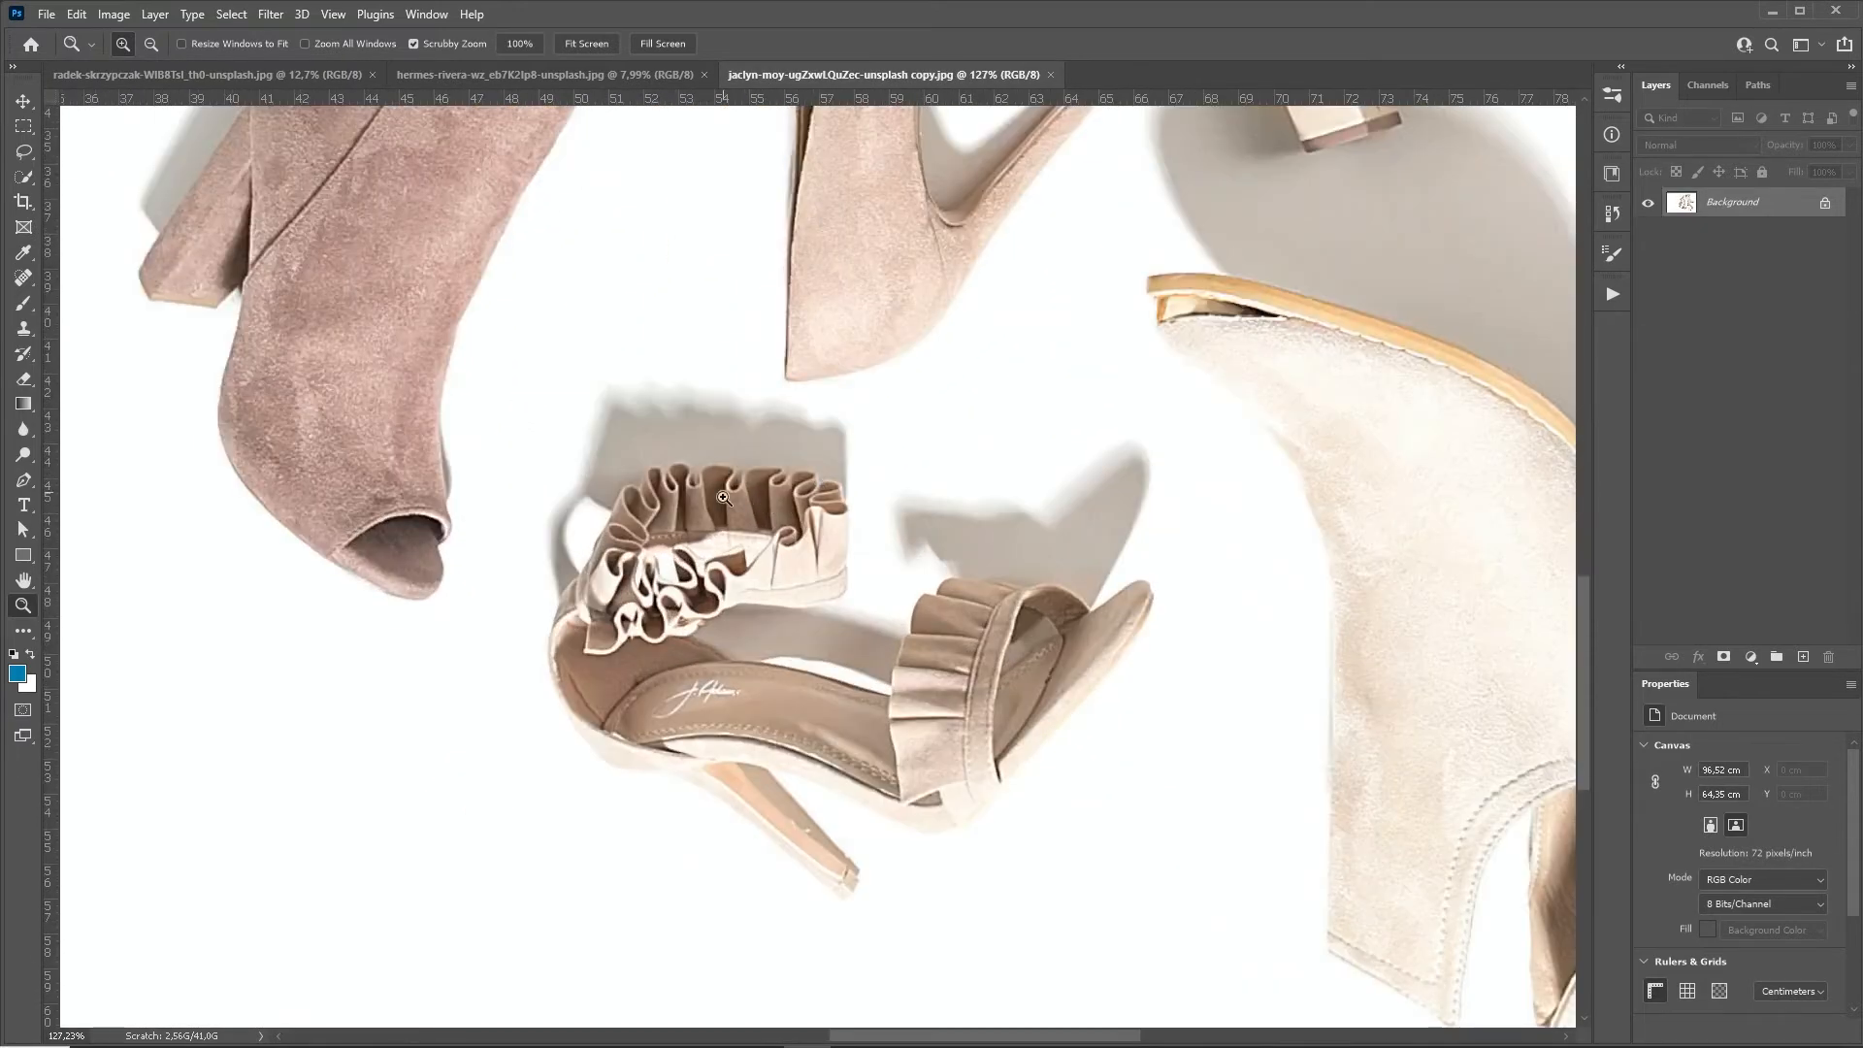
drag(474, 408, 624, 436)
drag(790, 320, 723, 565)
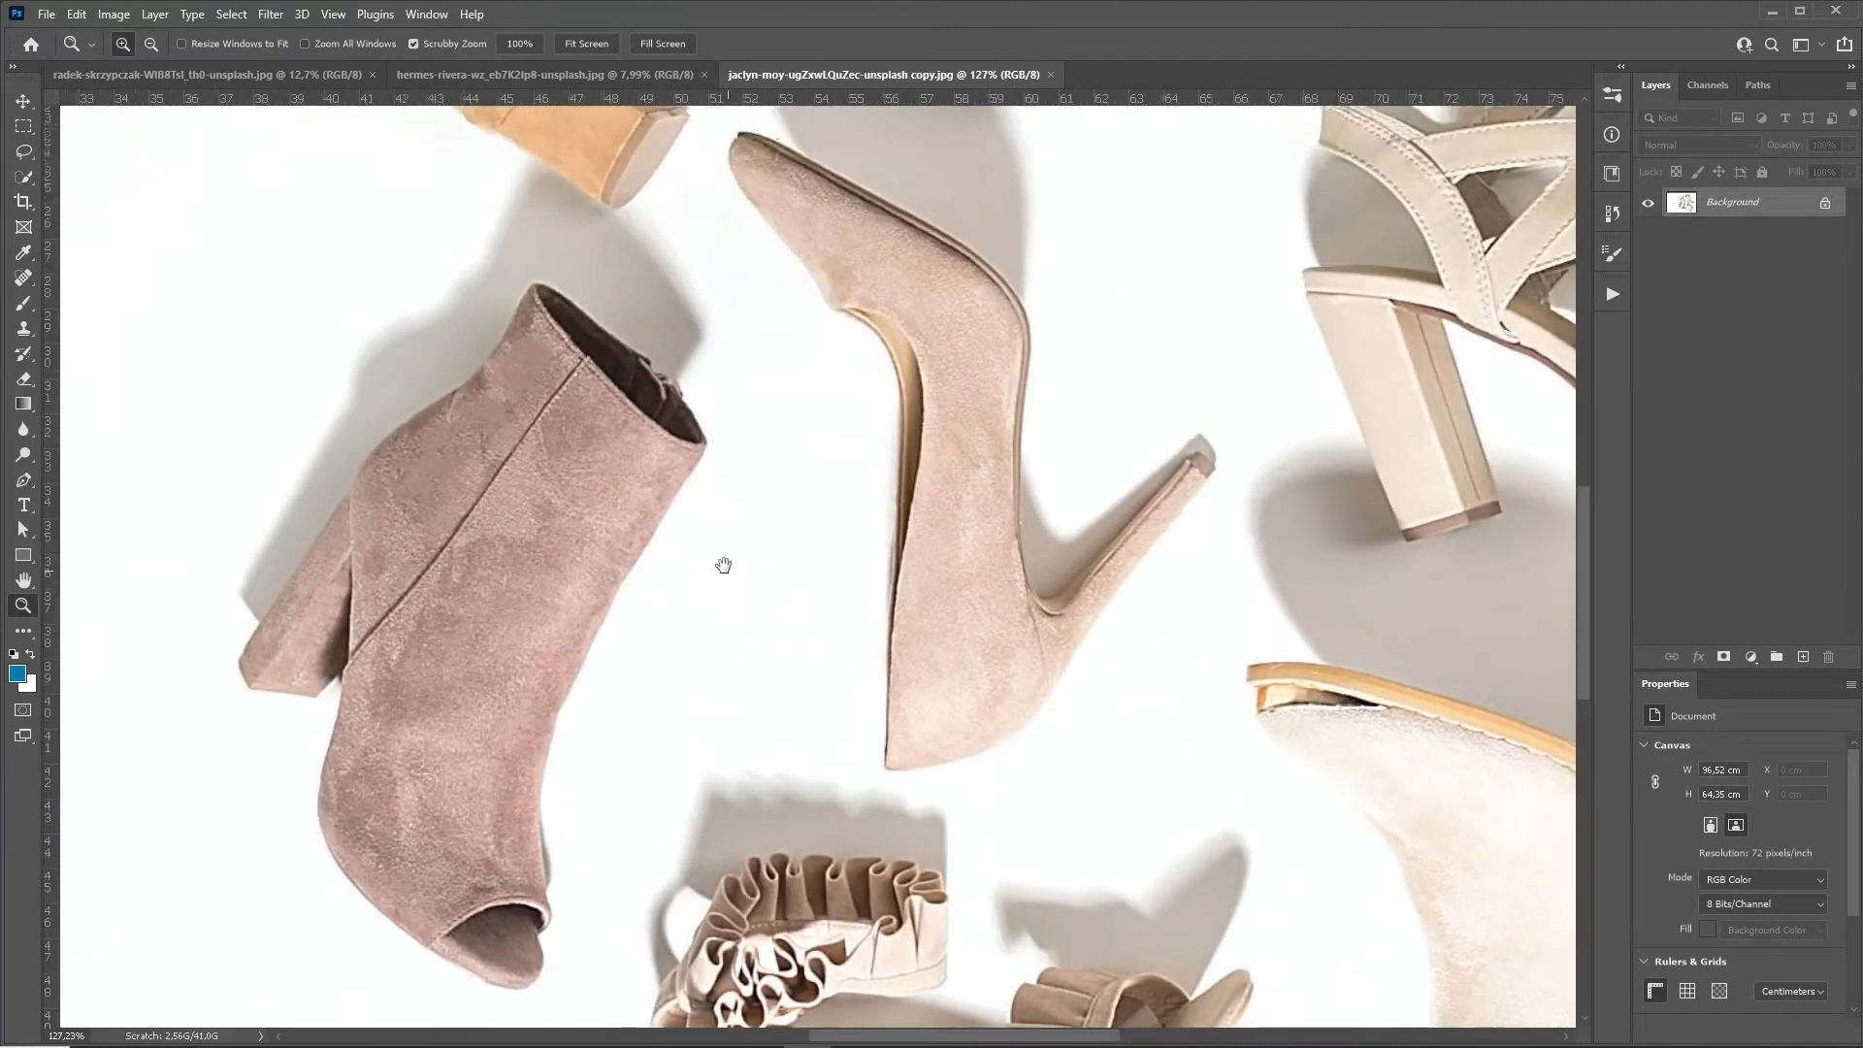
scroll(723, 565, down, 4)
Switch to the sneaker photo and examine the contact shadow beneath the sole.
key(ctrl+Tab)
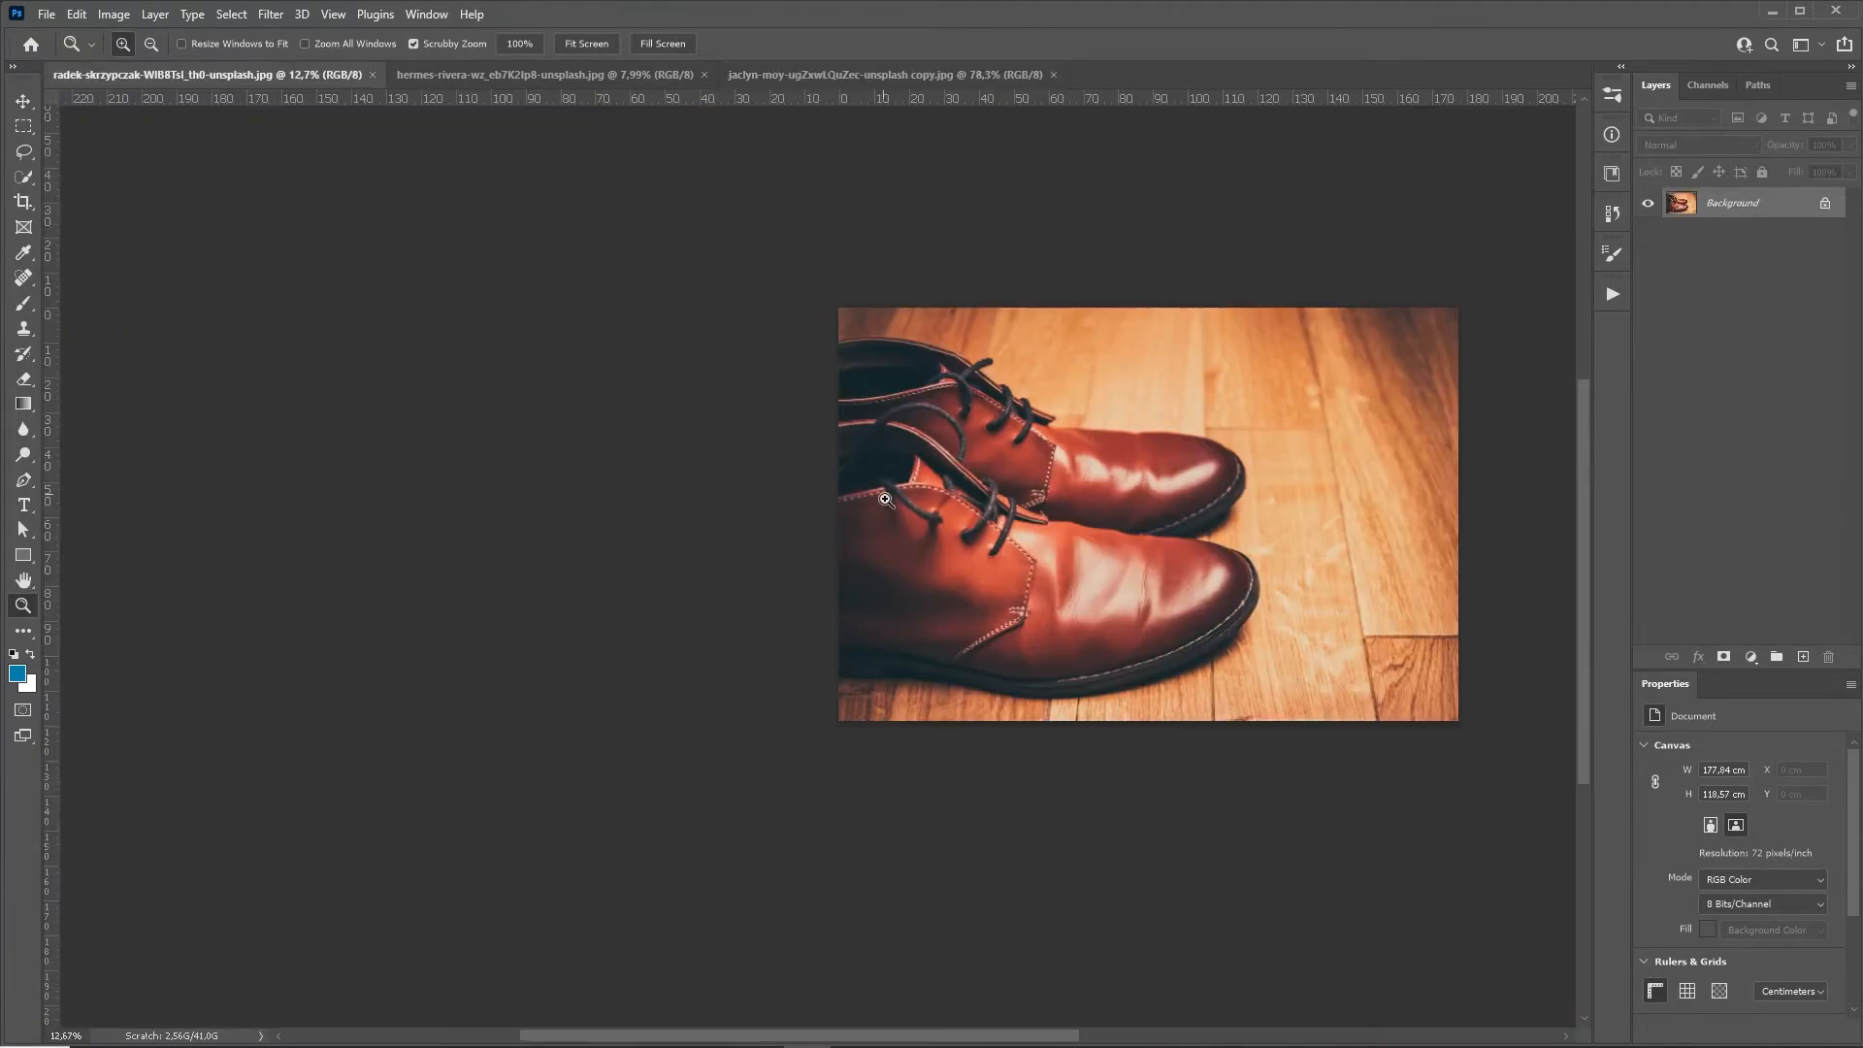
key(ctrl+Tab)
scroll(931, 572, up, 6)
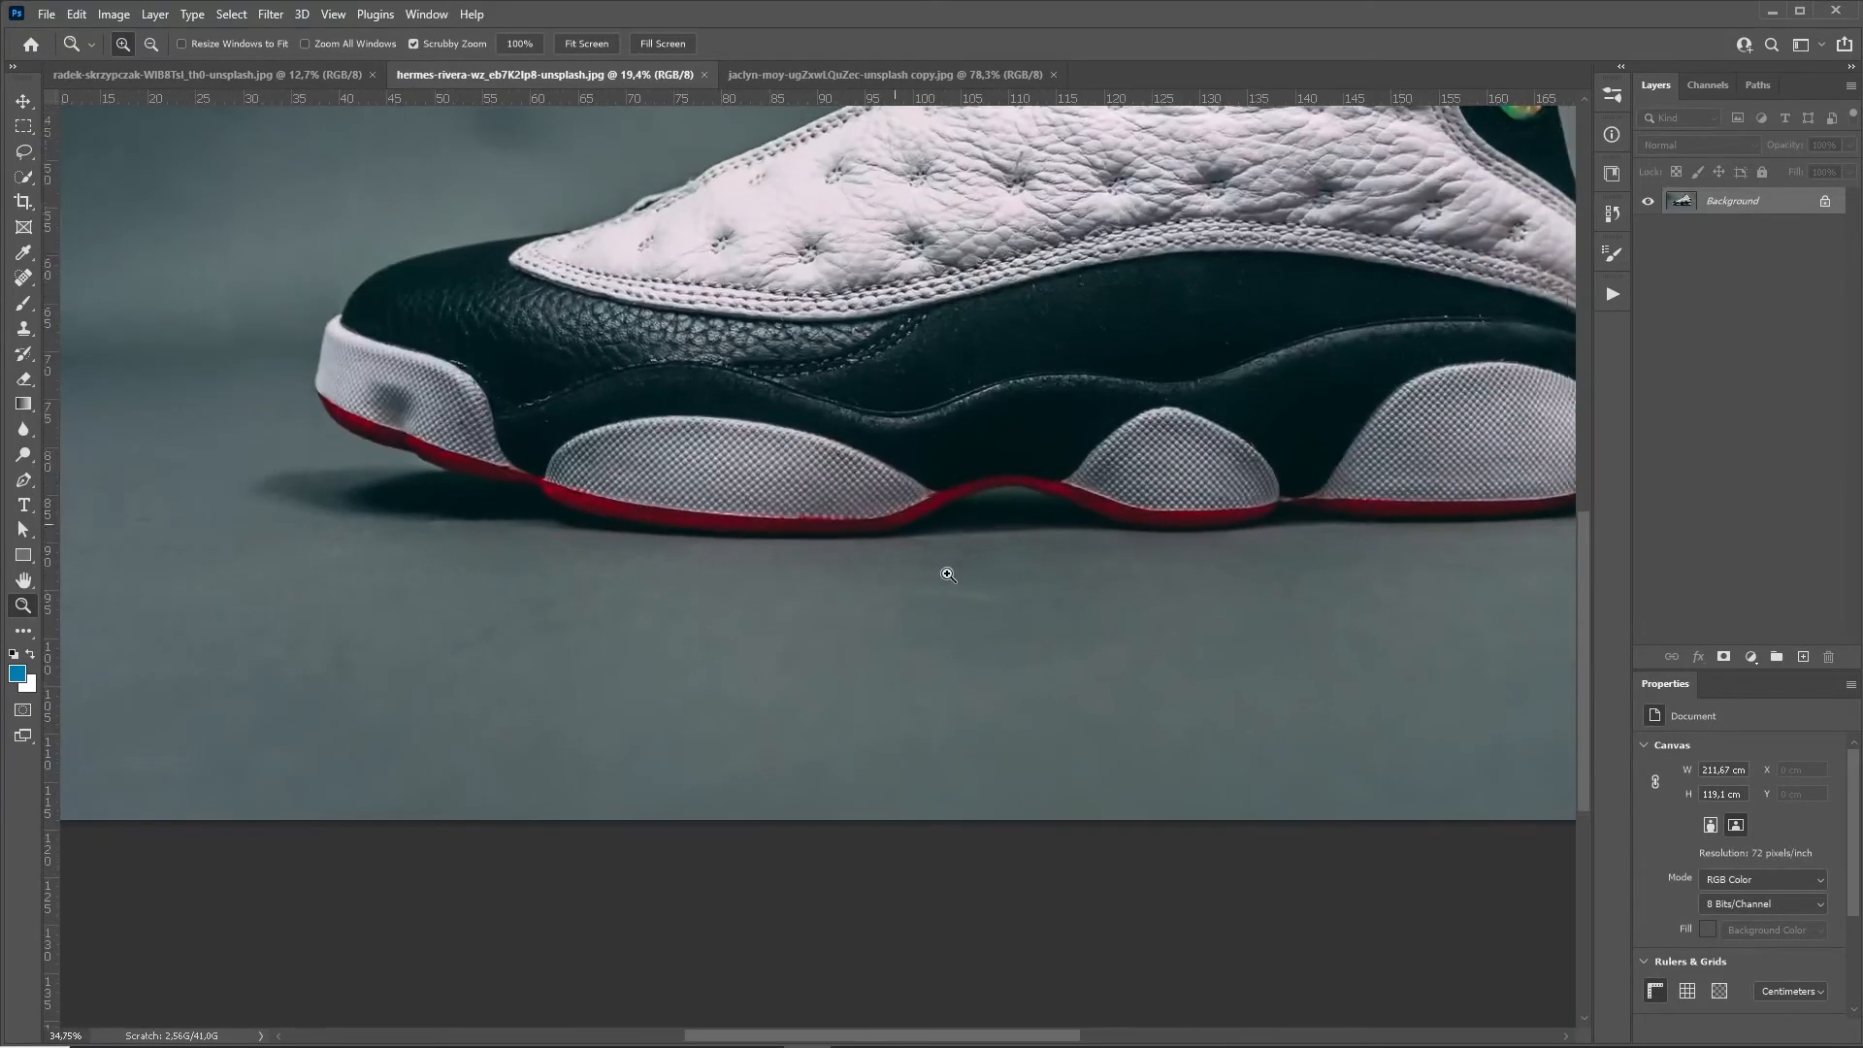
drag(818, 525, 806, 685)
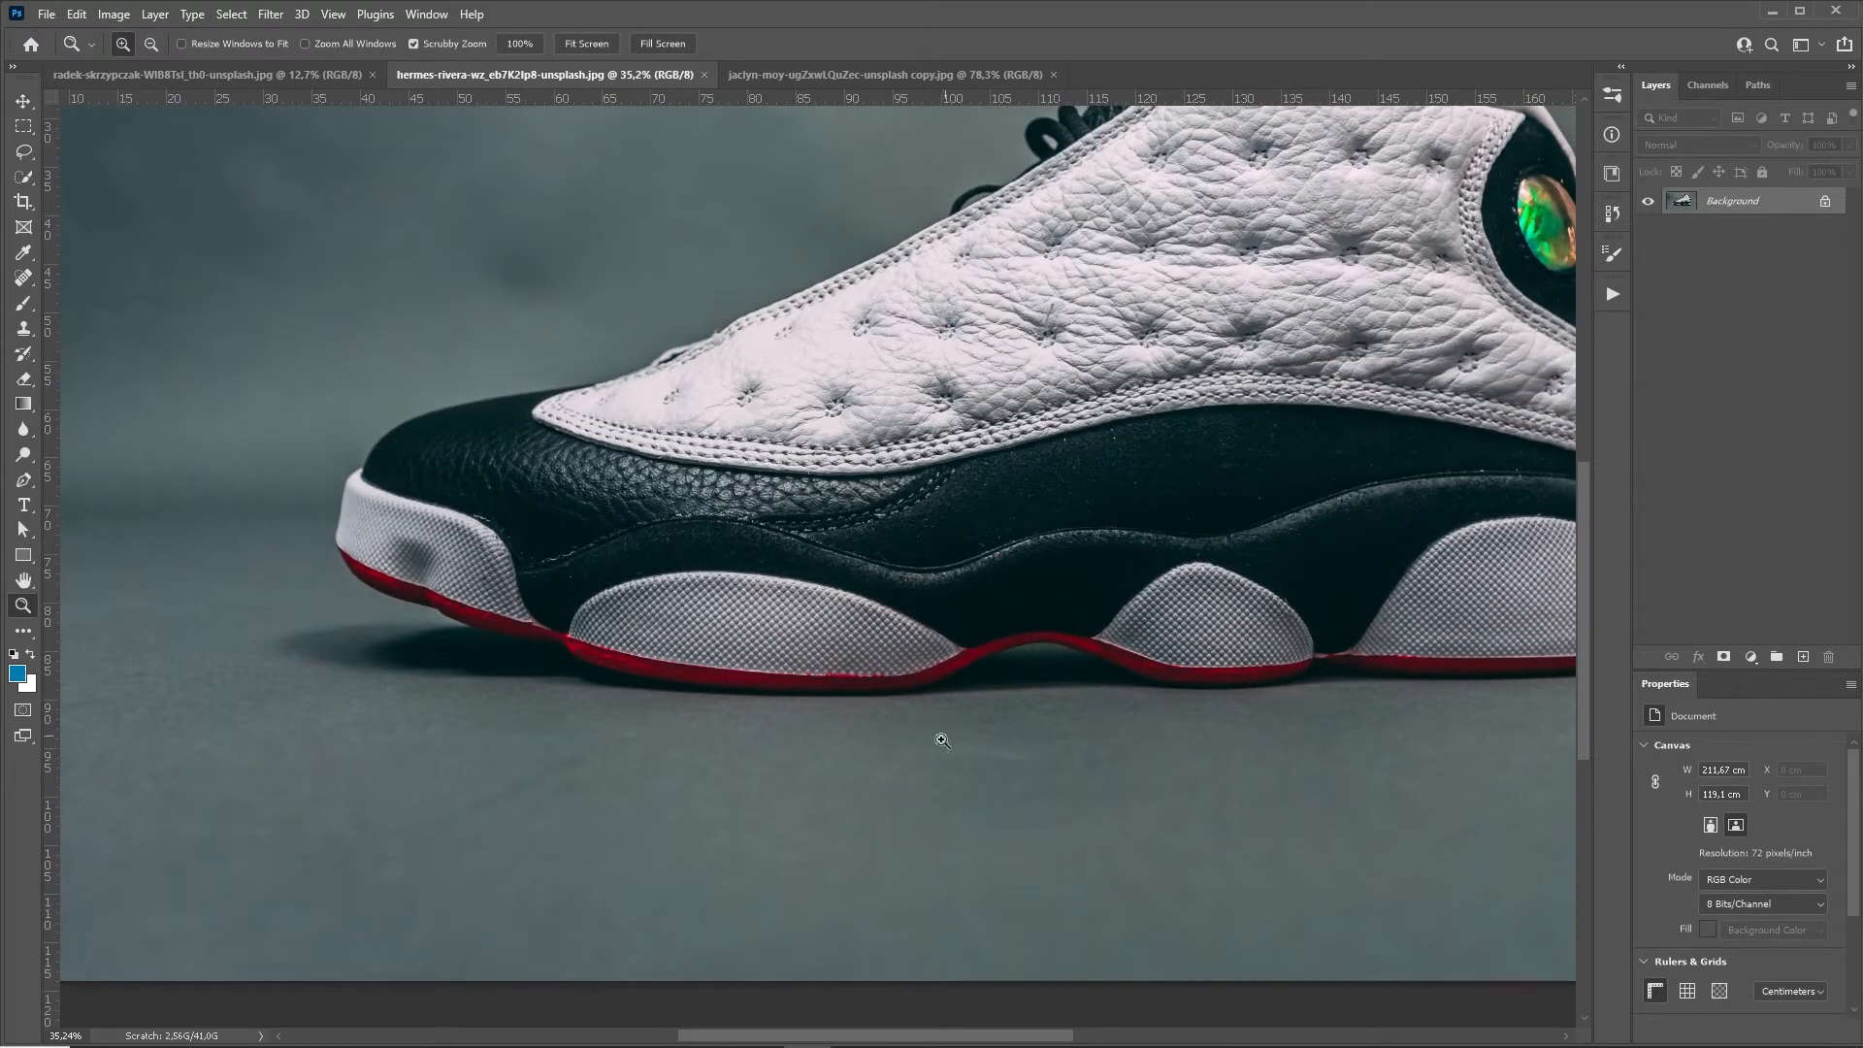
scroll(989, 683, down, 3)
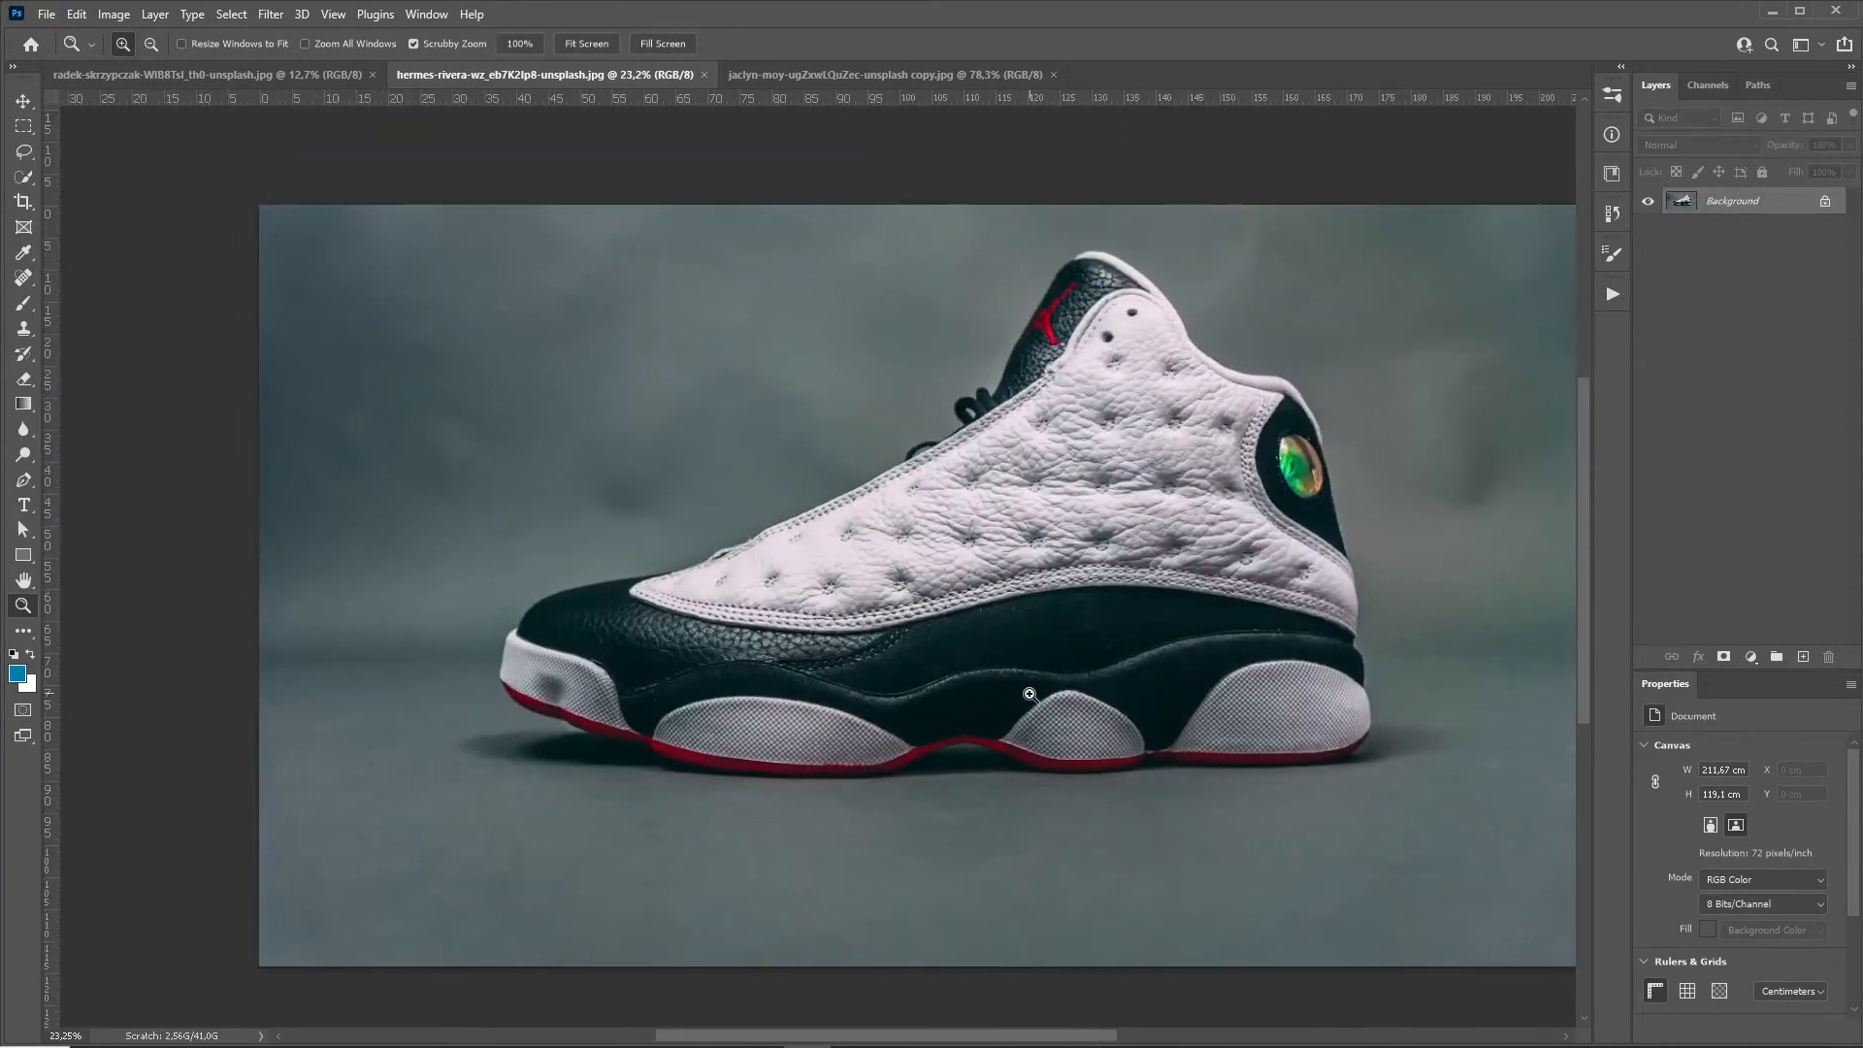
Examine the soft shadows around the tan sandal on the Retoques copy layer in the shoe composite.
scroll(1041, 684, up, 1)
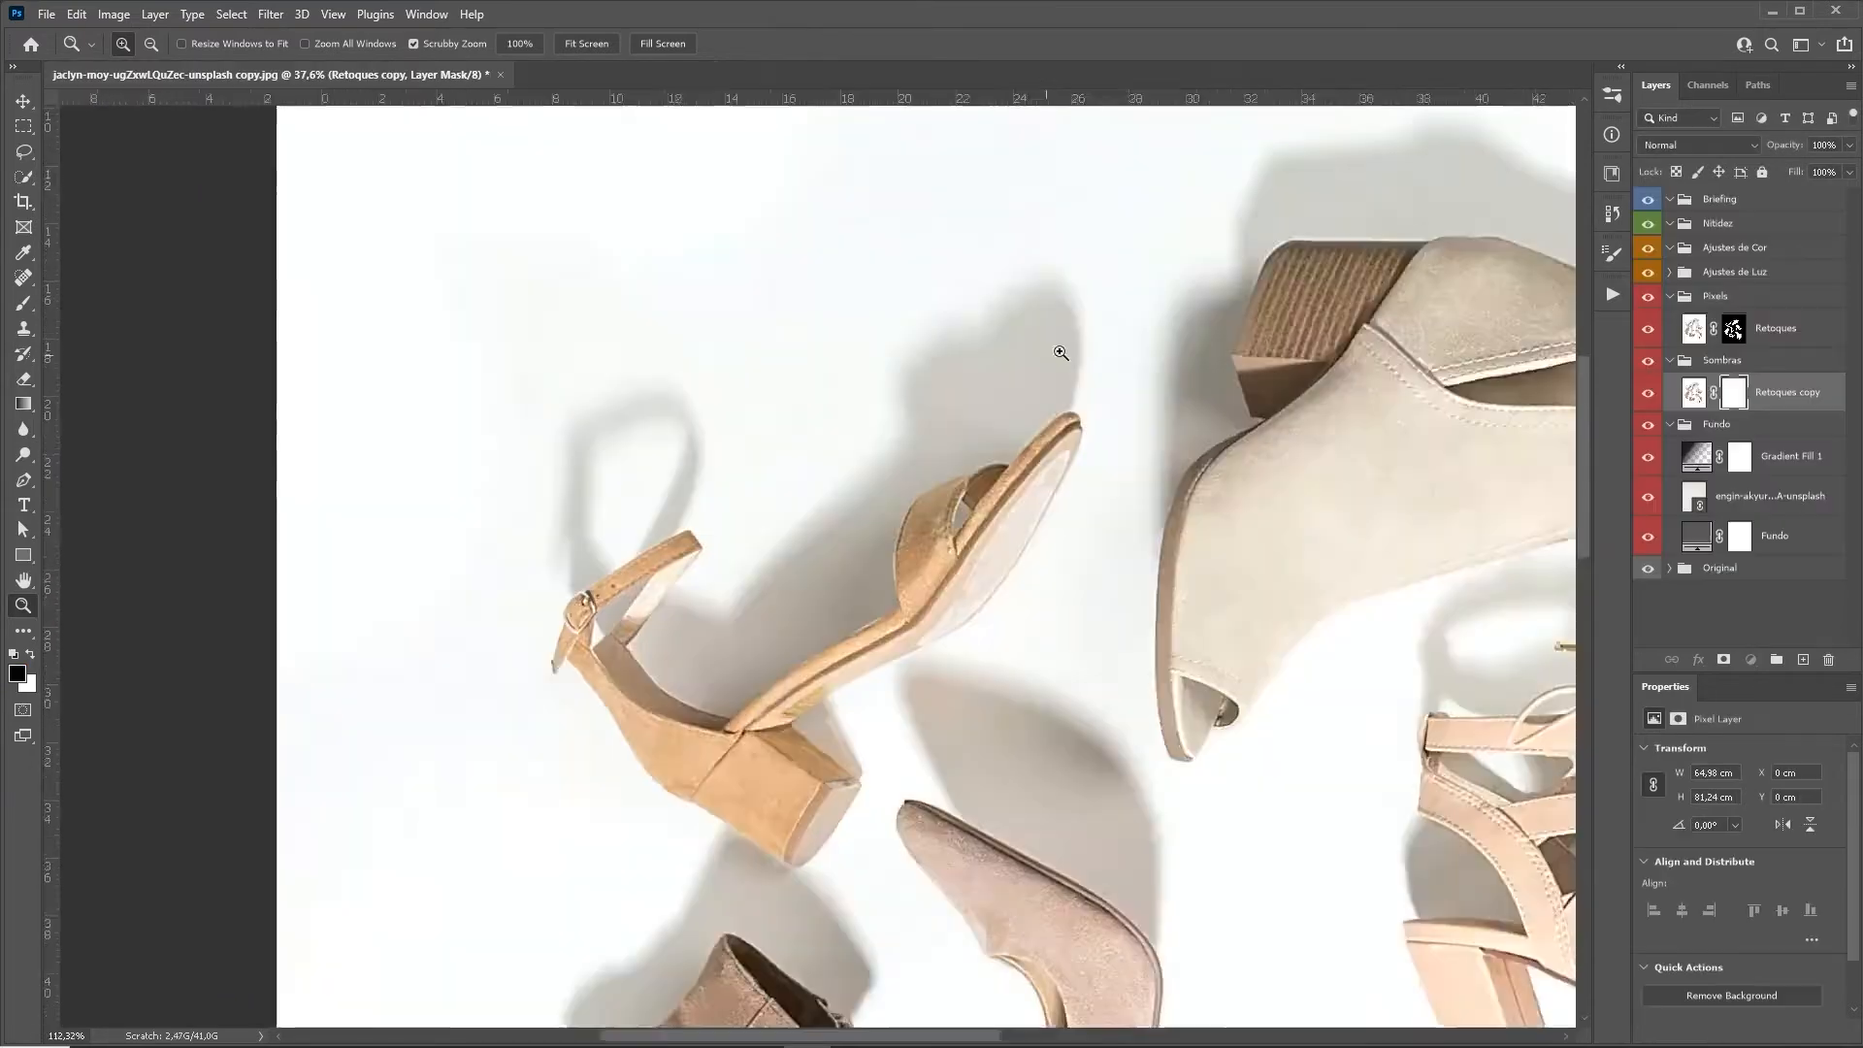
scroll(1072, 345, up, 2)
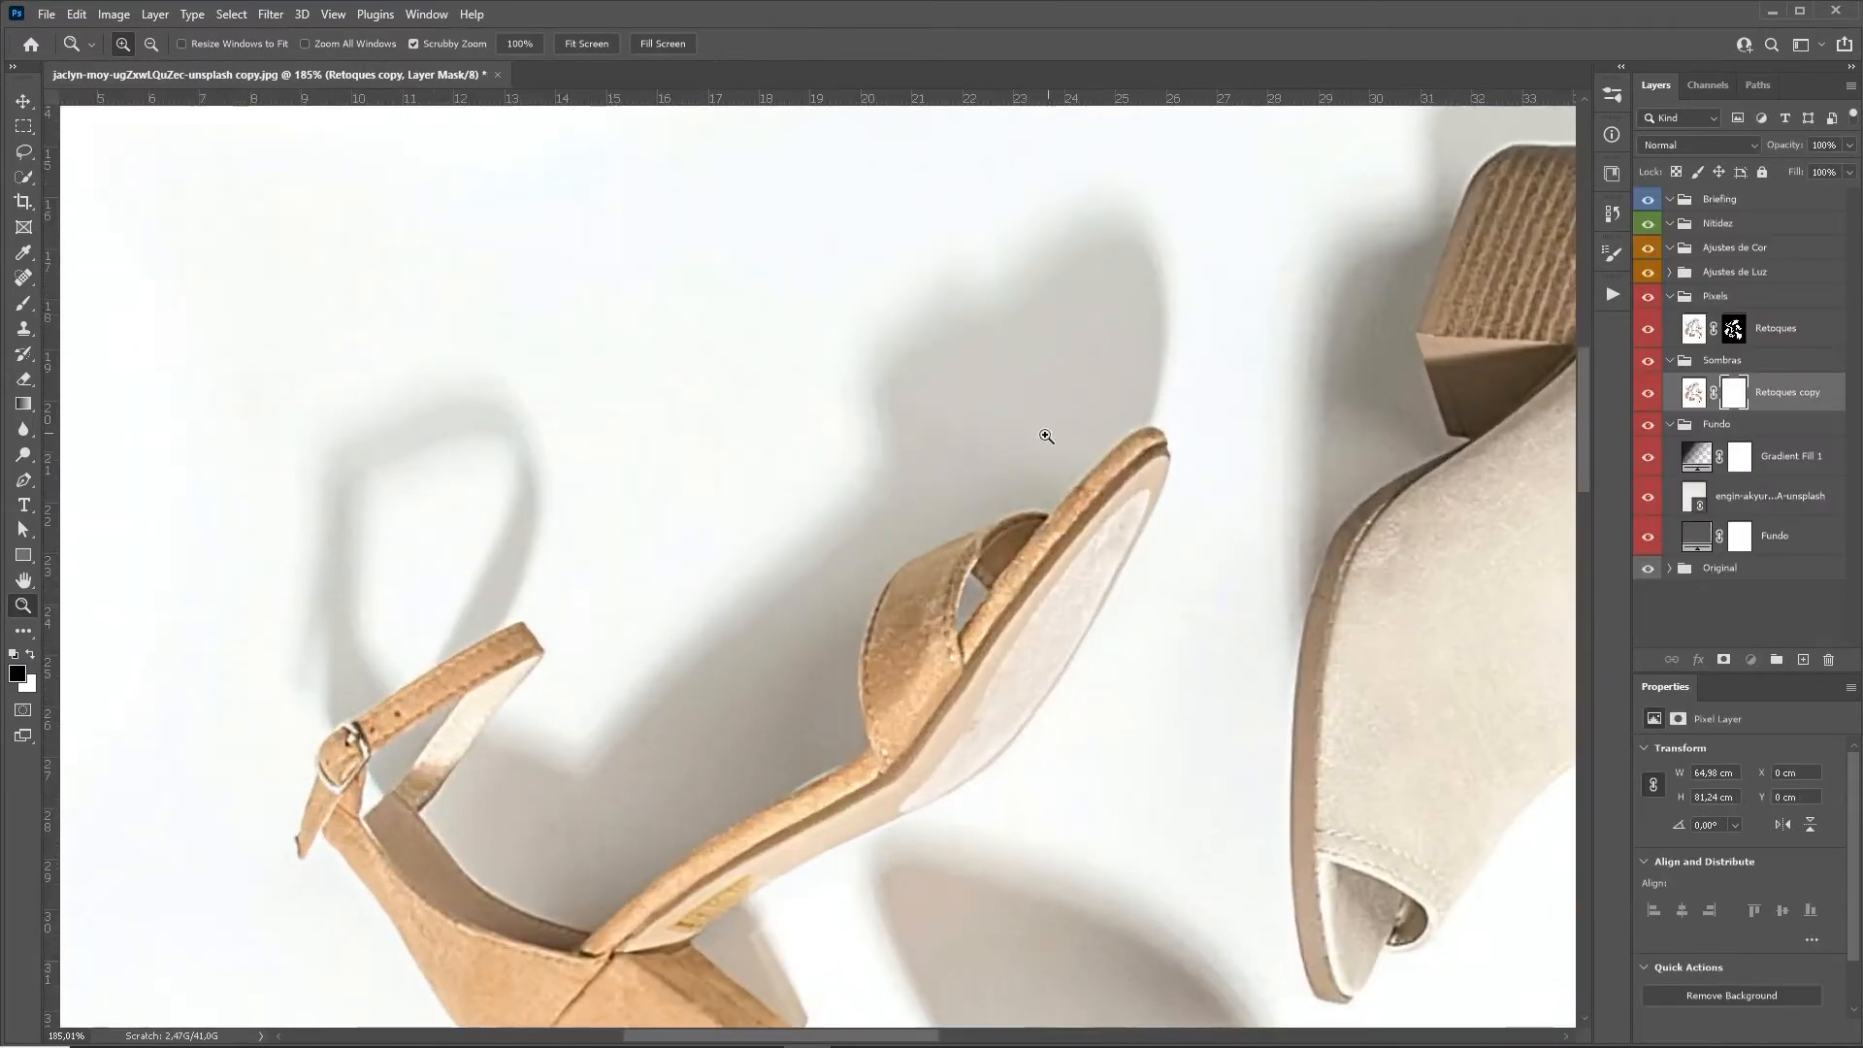
drag(1089, 436, 1029, 593)
scroll(1030, 594, down, 3)
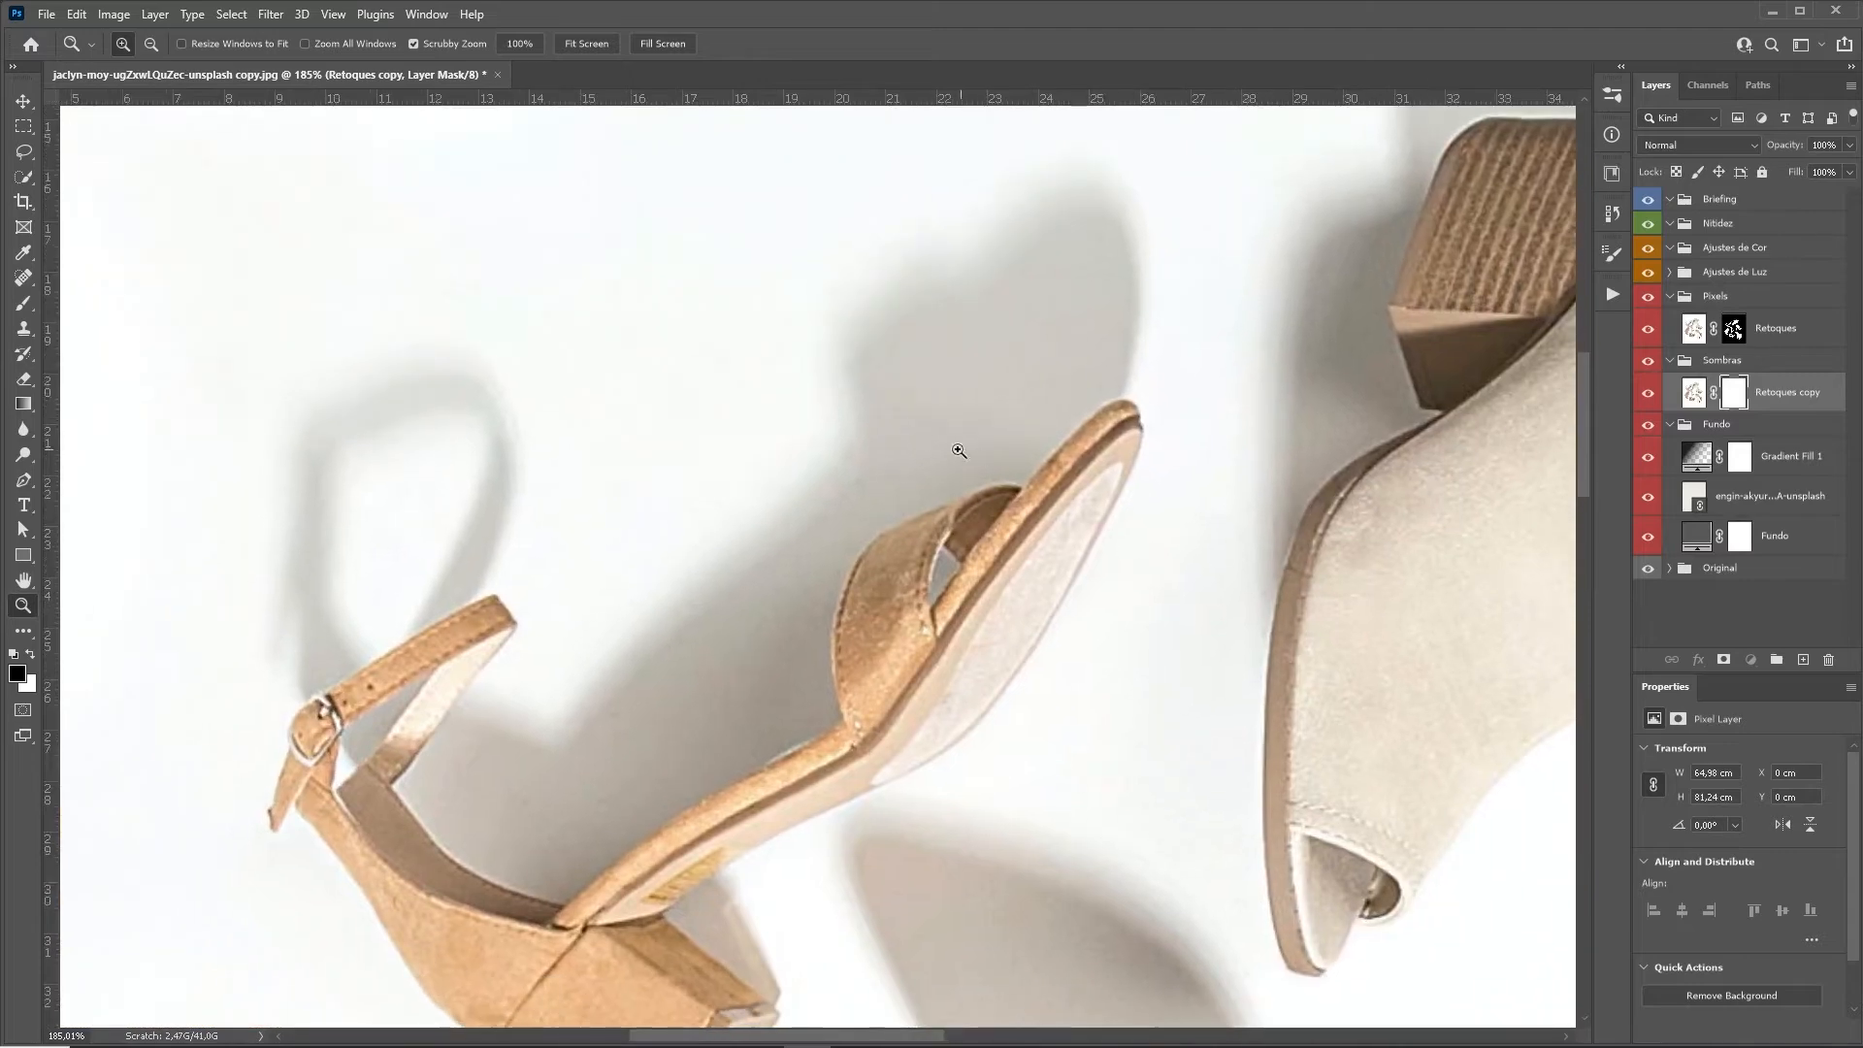
scroll(1028, 433, up, 5)
scroll(1088, 531, down, 4)
scroll(1060, 528, up, 3)
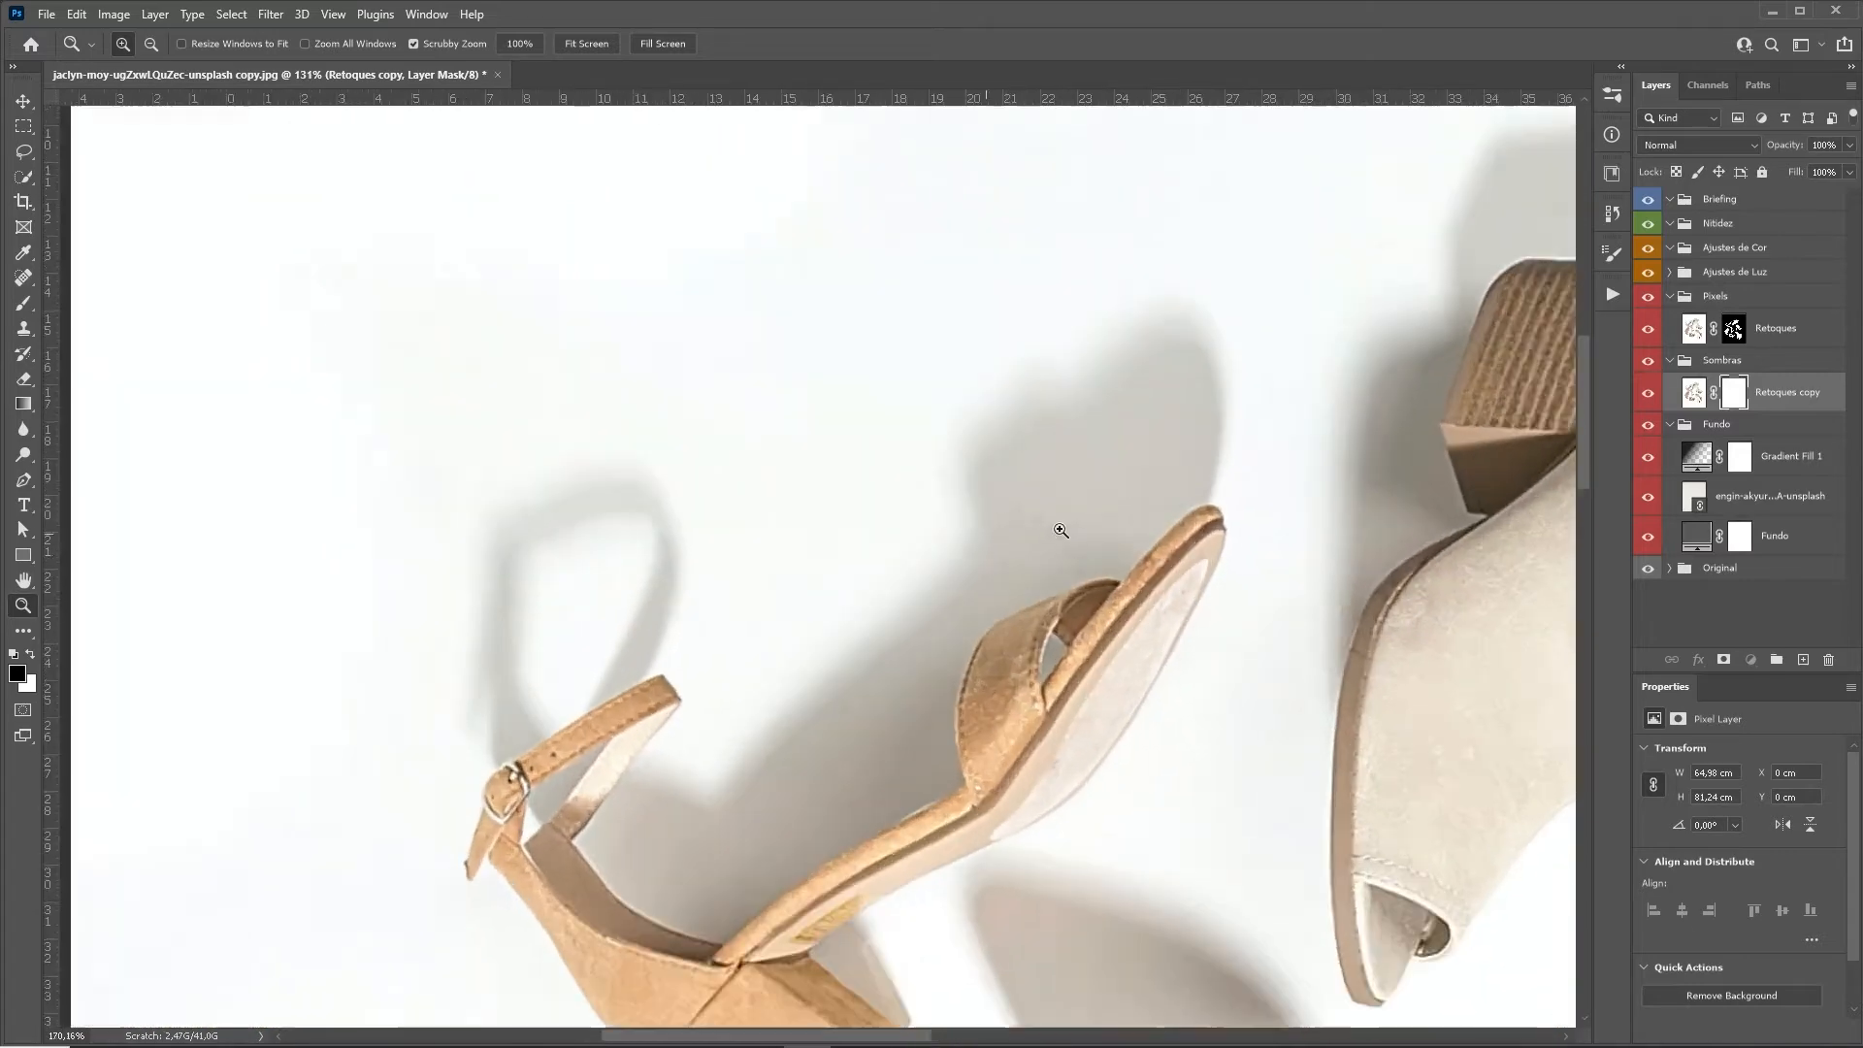
scroll(1080, 486, up, 1)
scroll(1052, 499, down, 3)
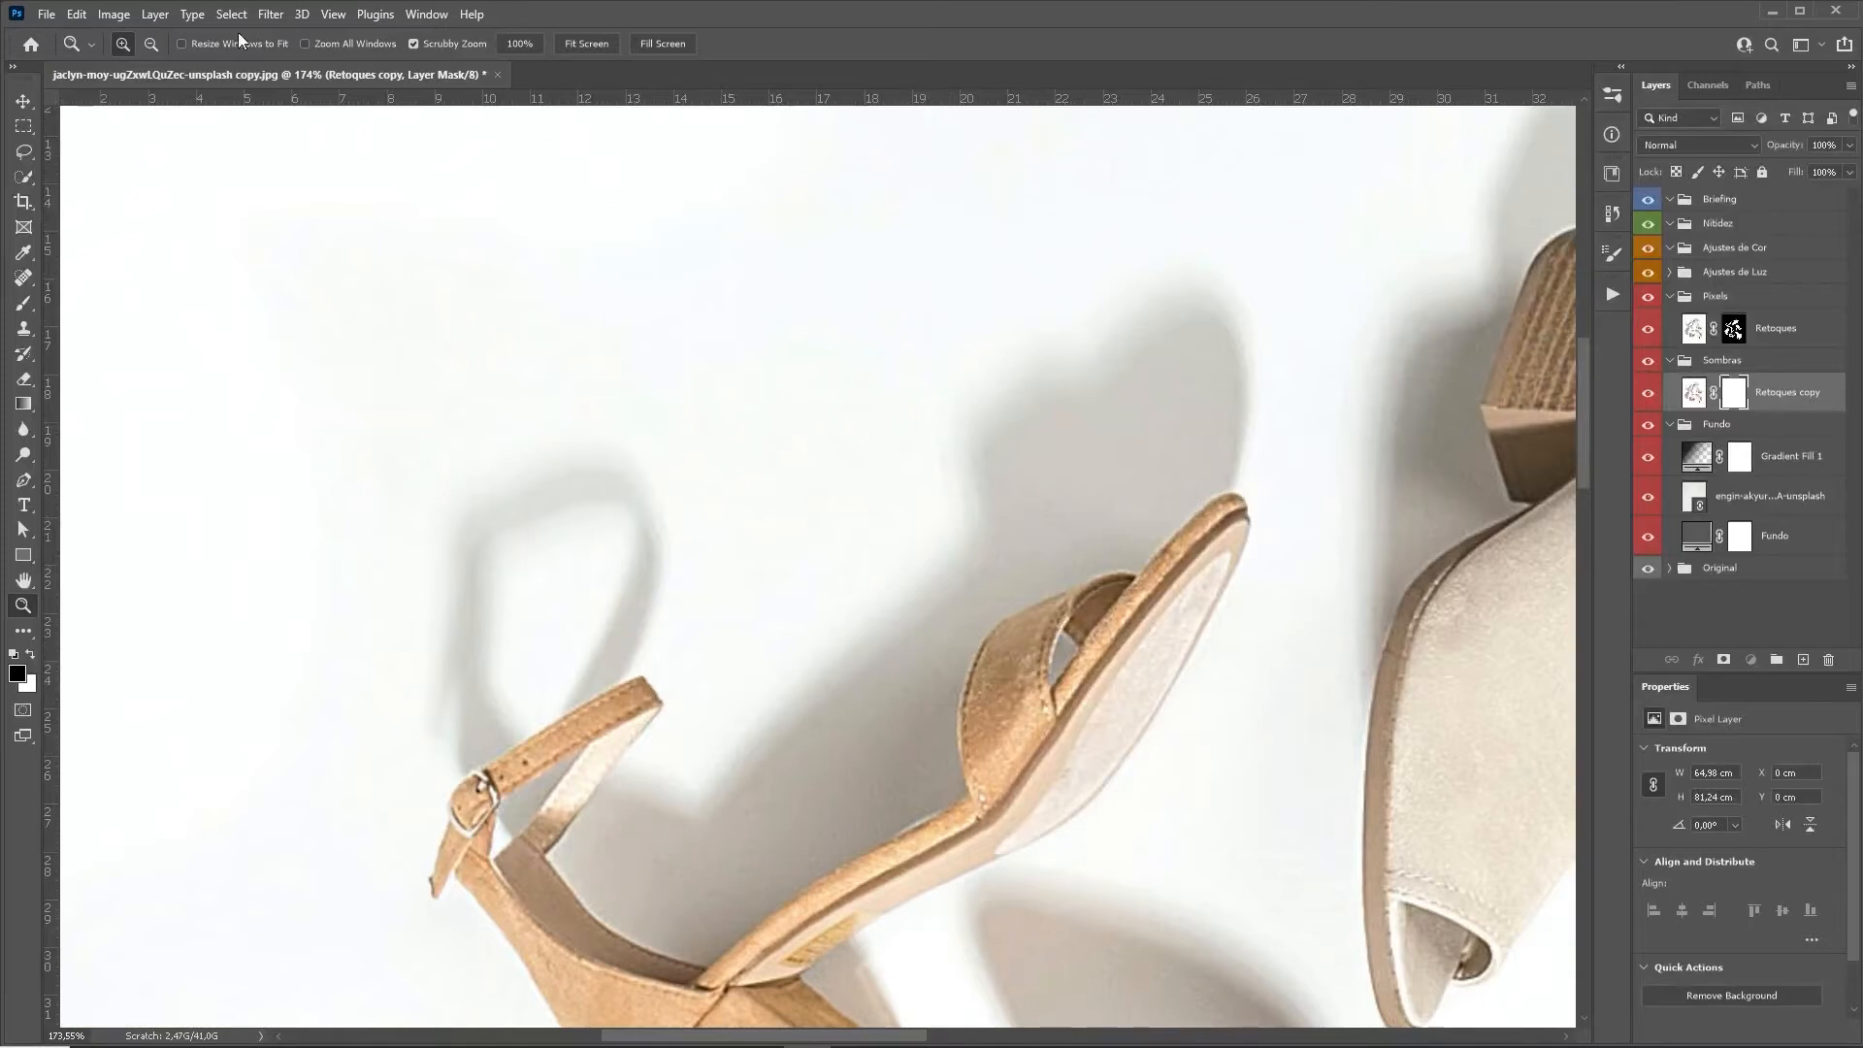
click(270, 15)
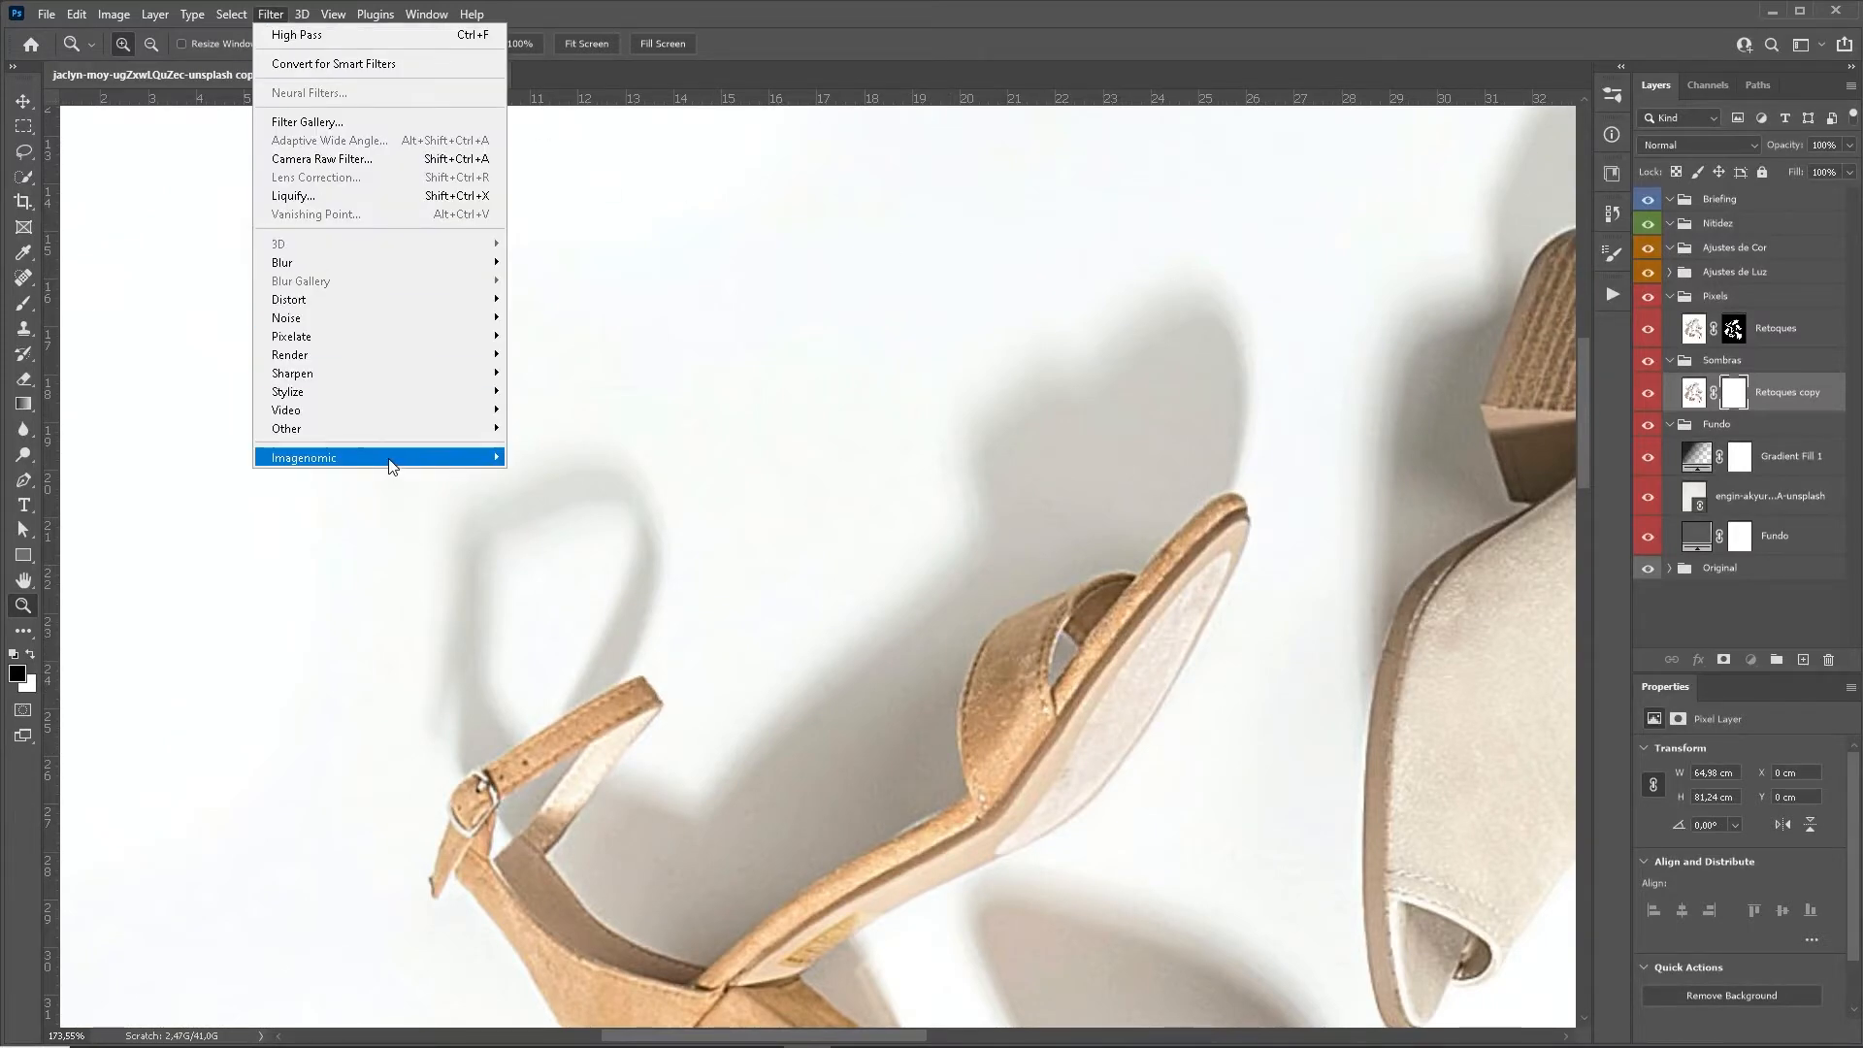
mouse_move(419, 467)
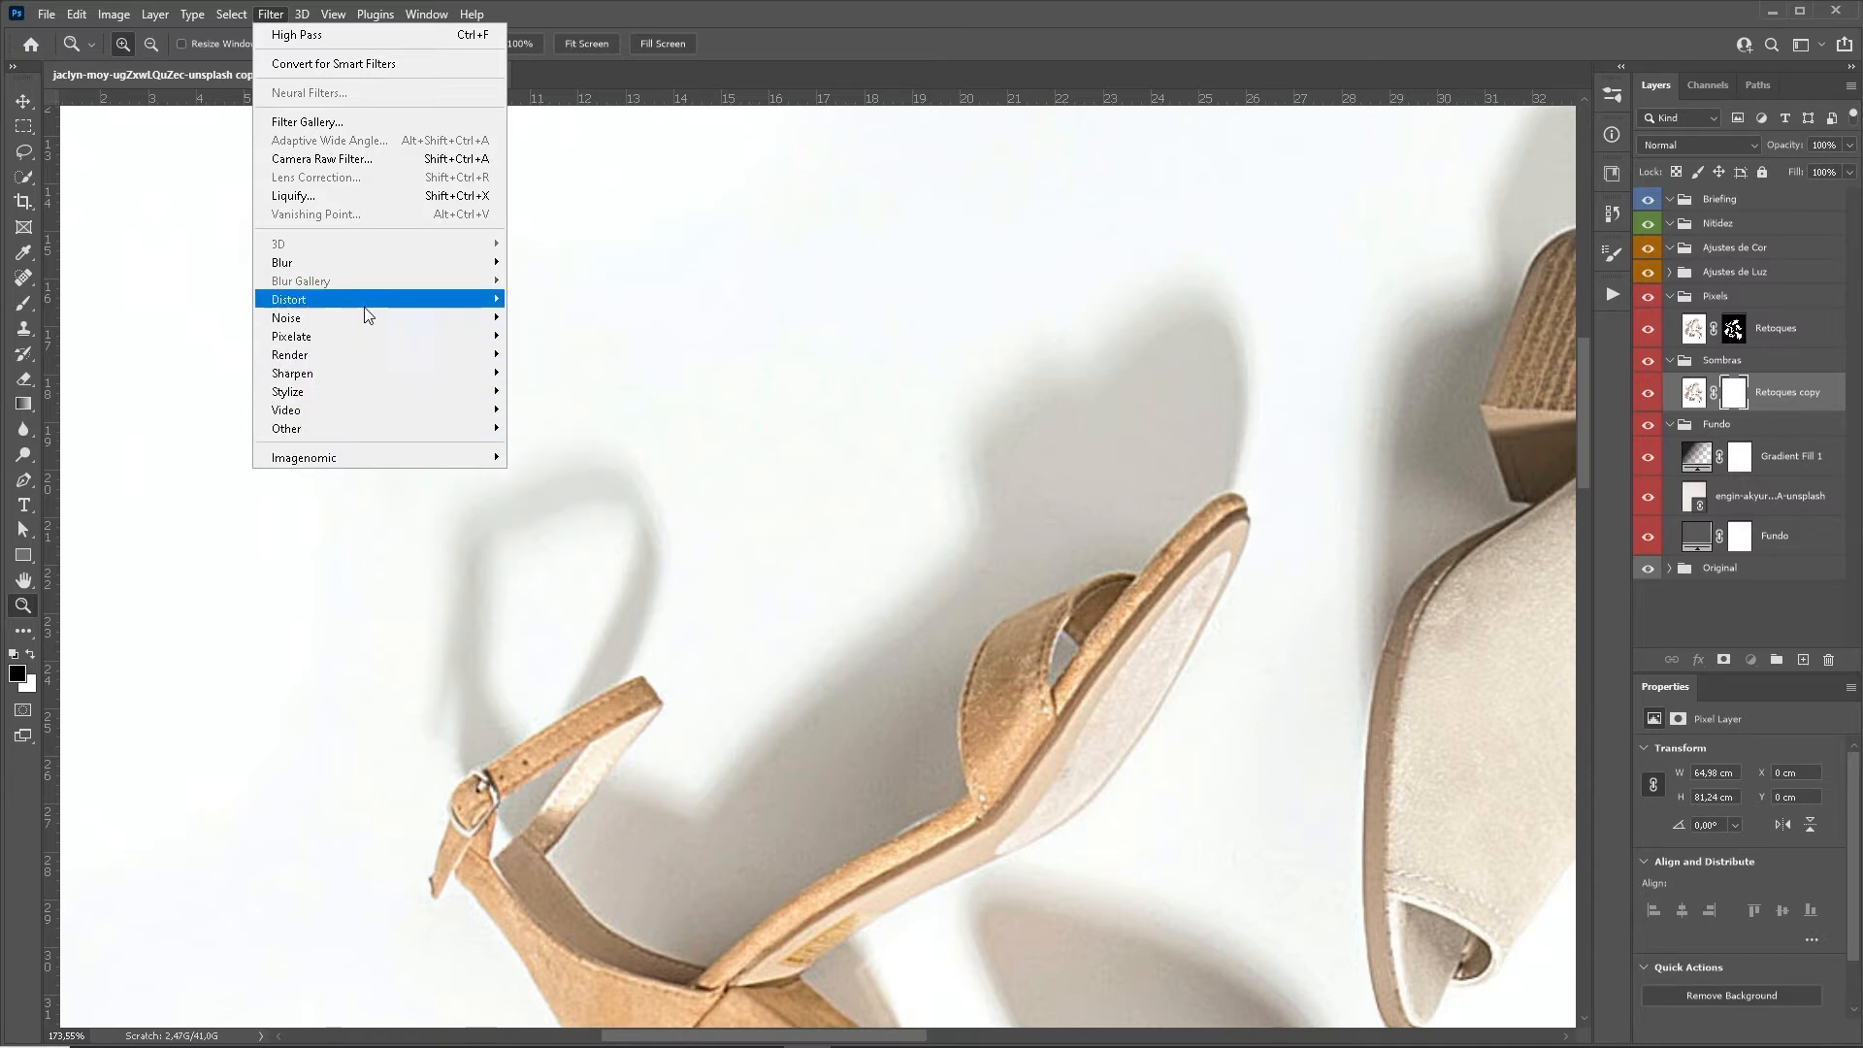
mouse_move(367, 268)
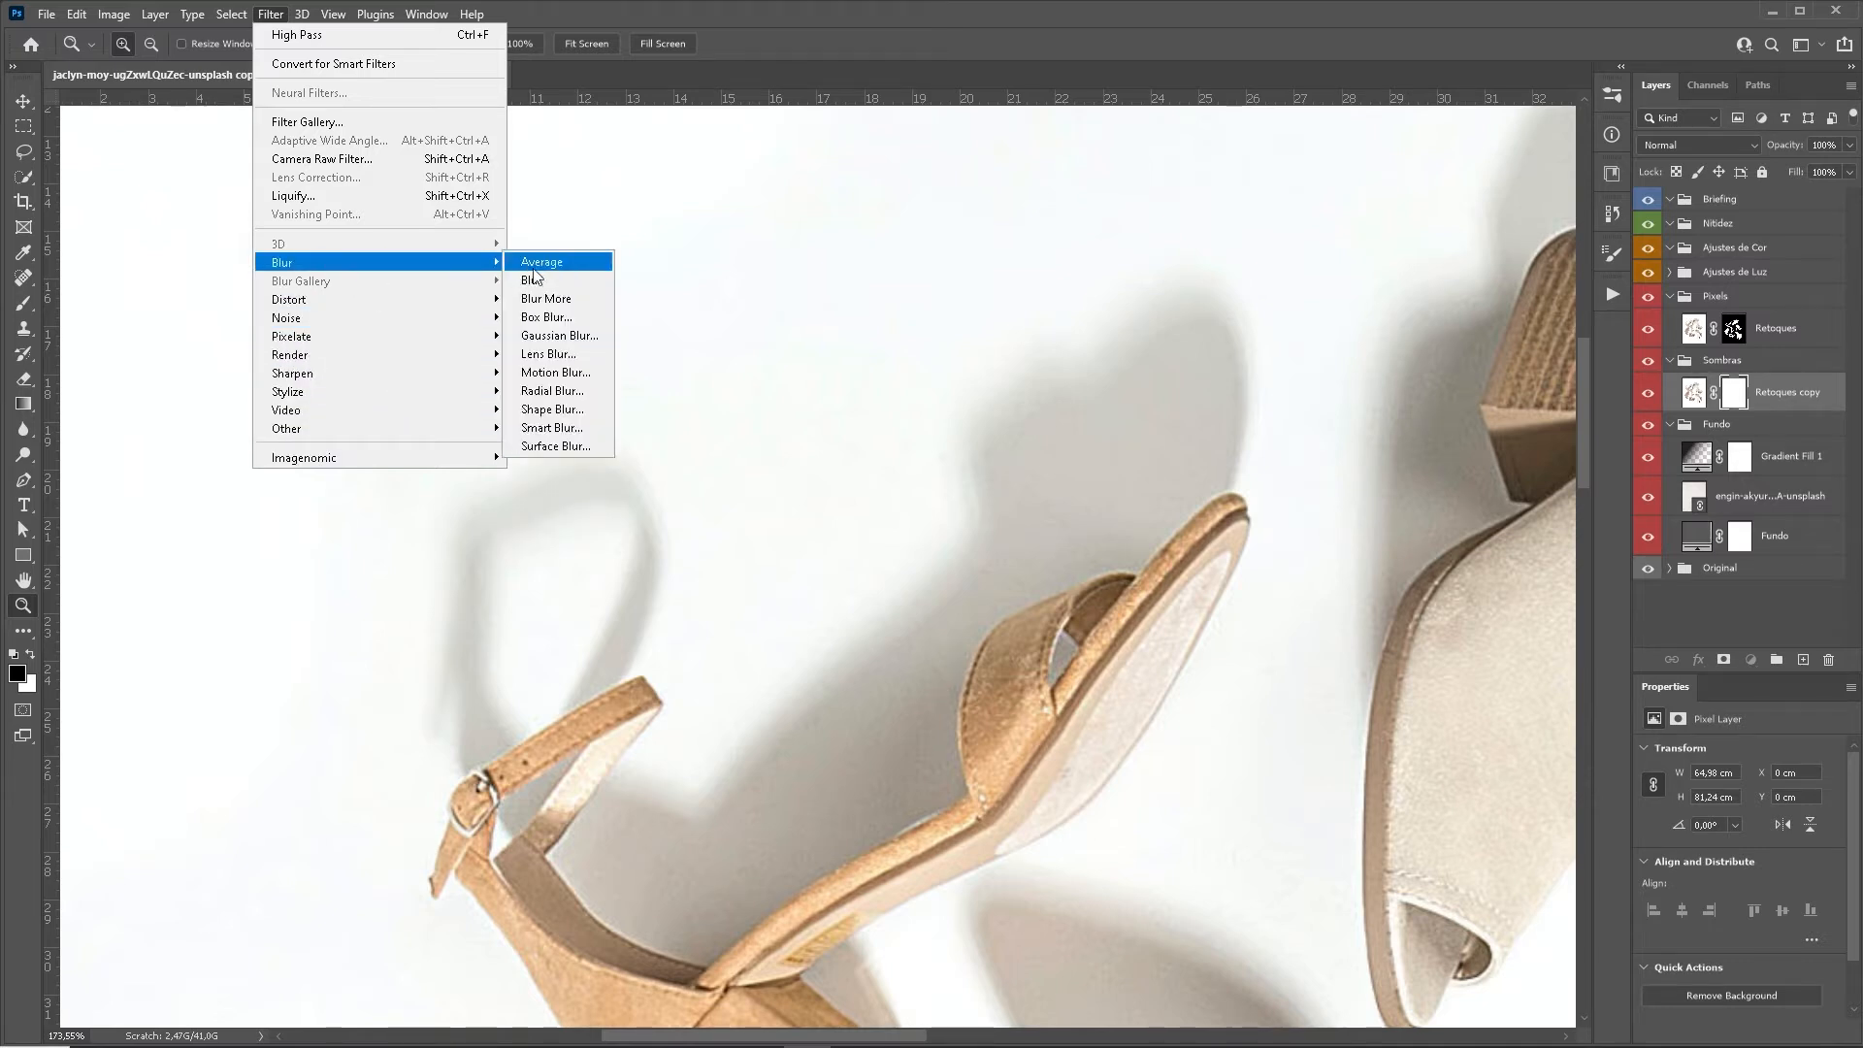
click(568, 448)
drag(1209, 198, 1297, 152)
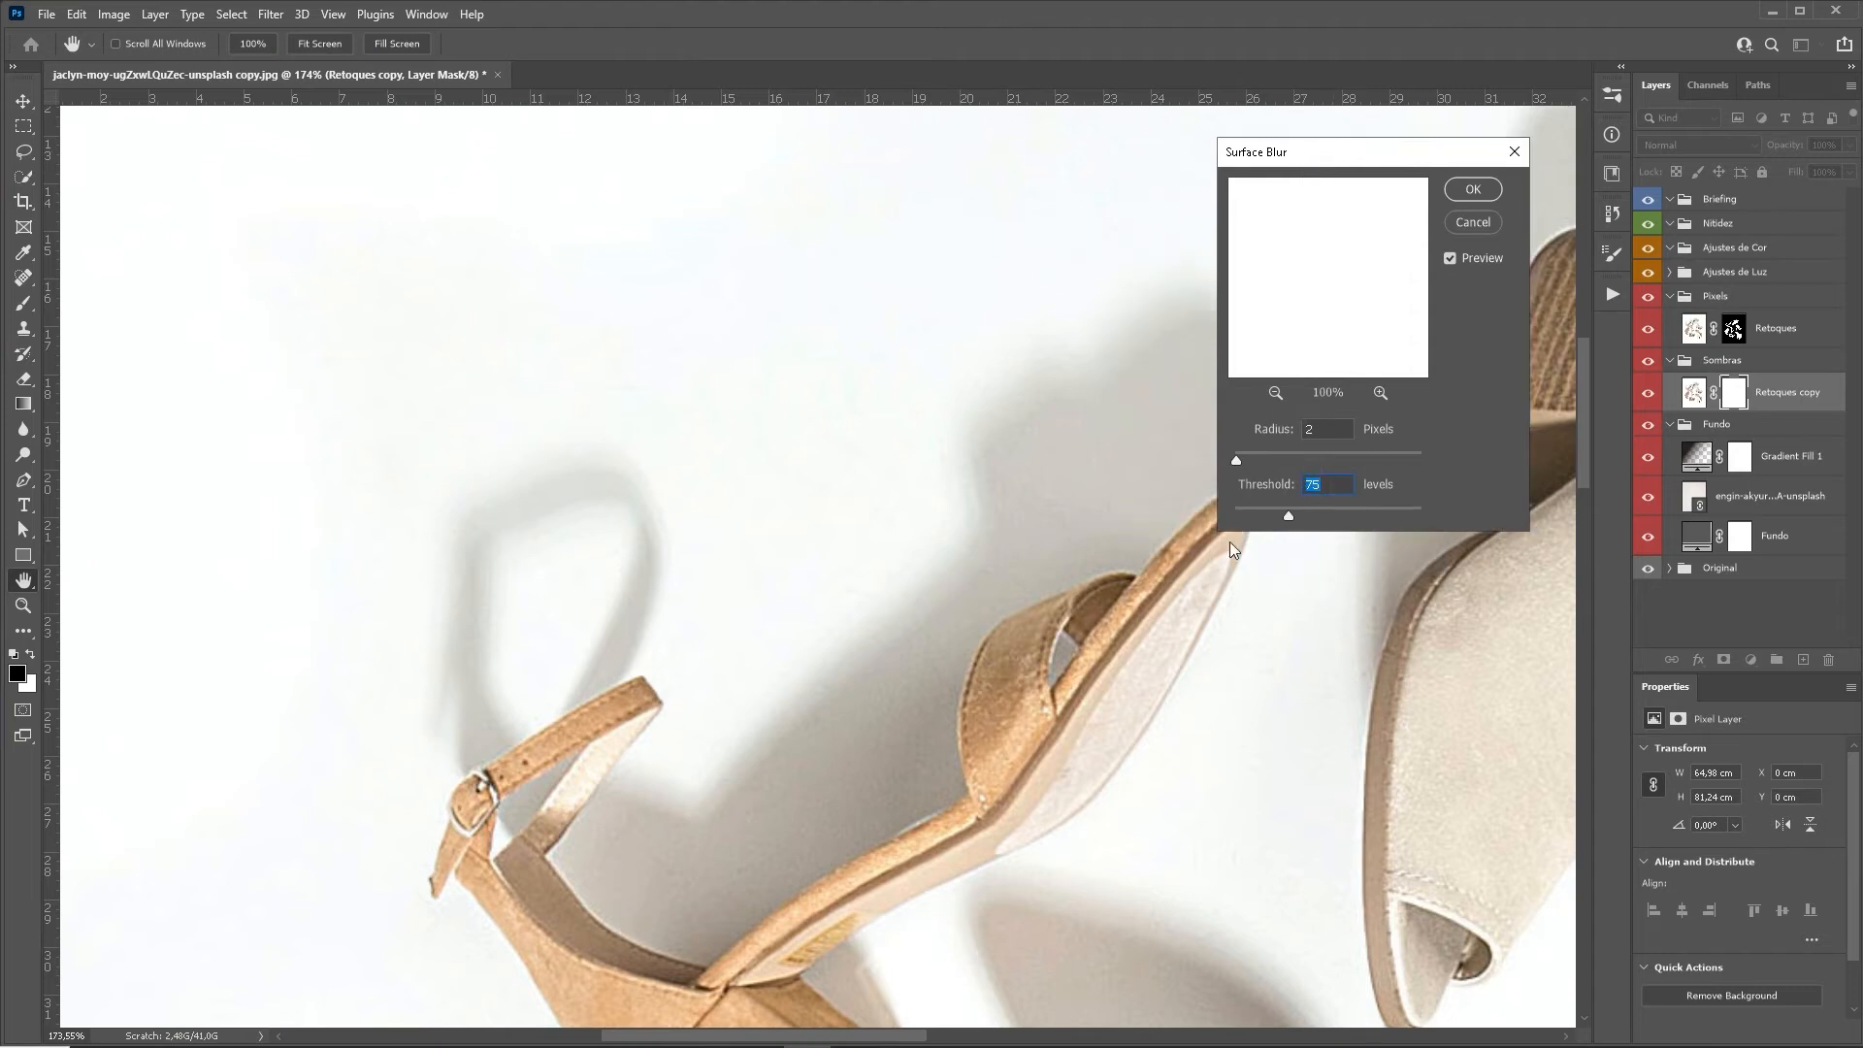
key(Escape)
Apply a Surface Blur with radius 2 pixels and threshold 75 levels to the image of the Retoques copy layer.
click(1693, 405)
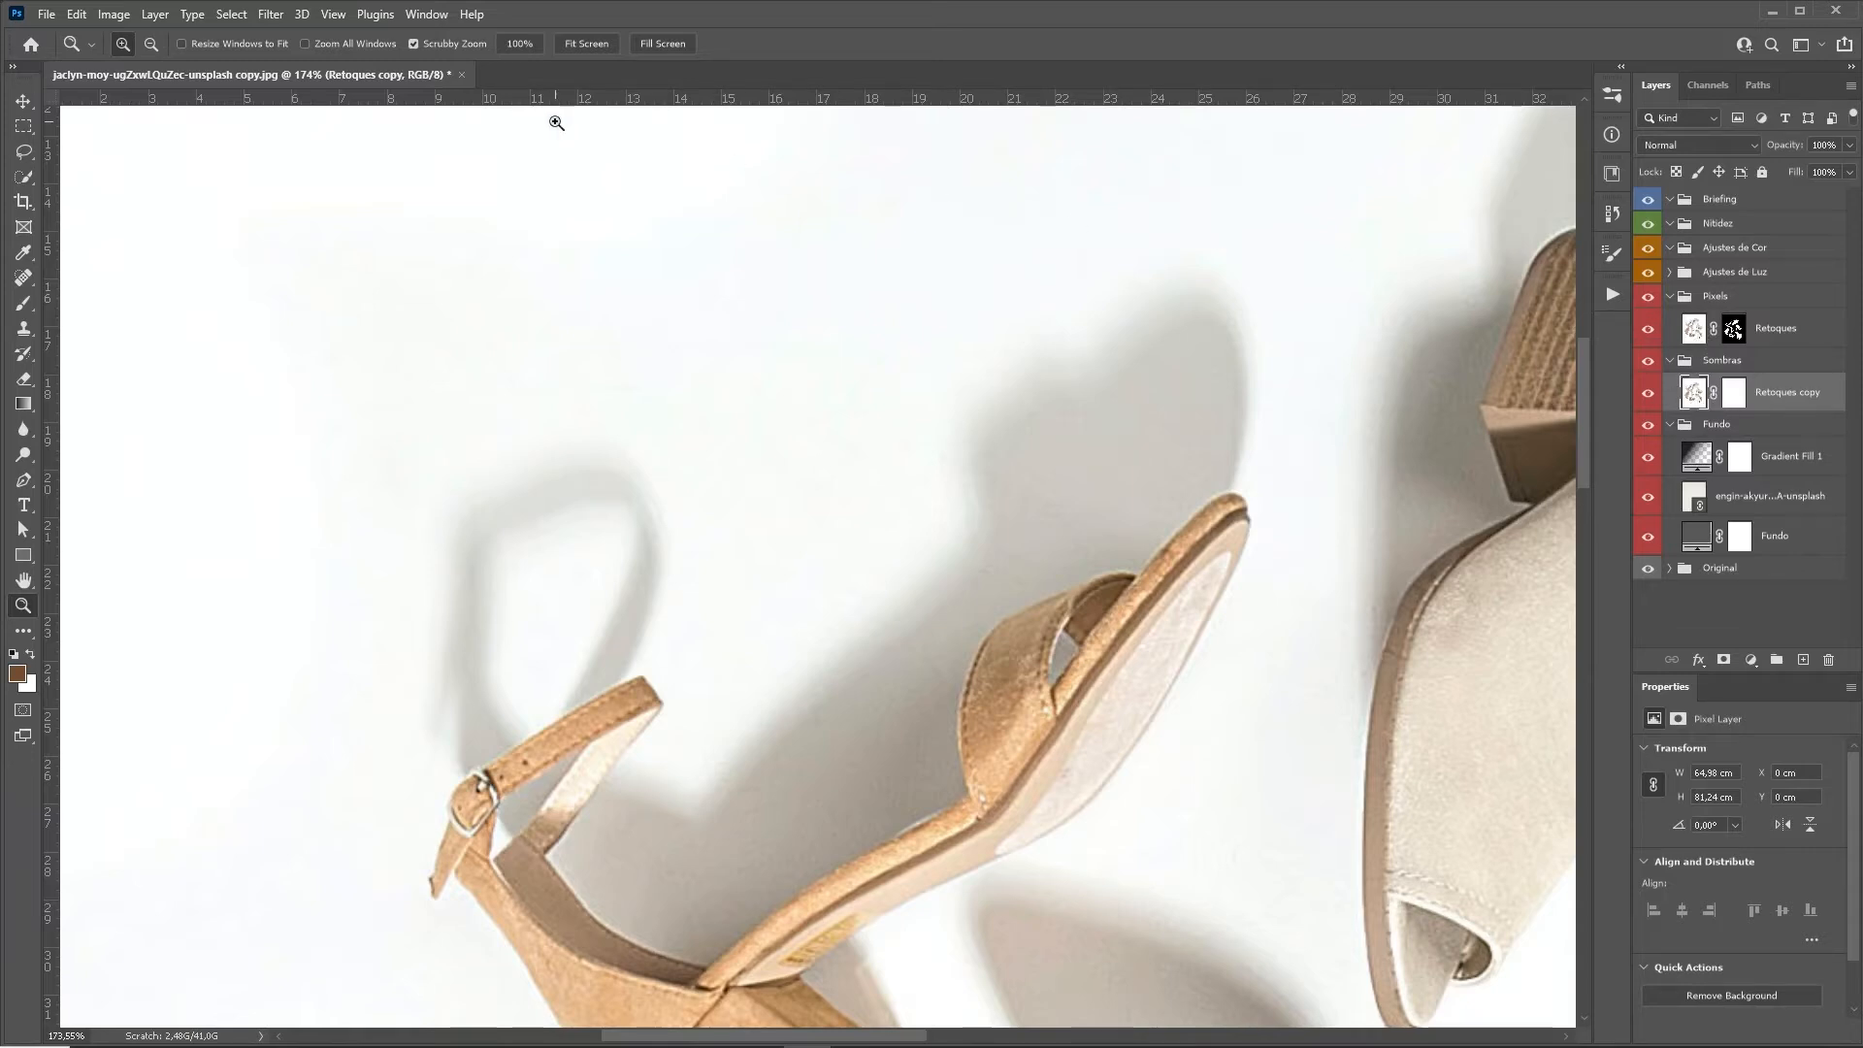
click(262, 18)
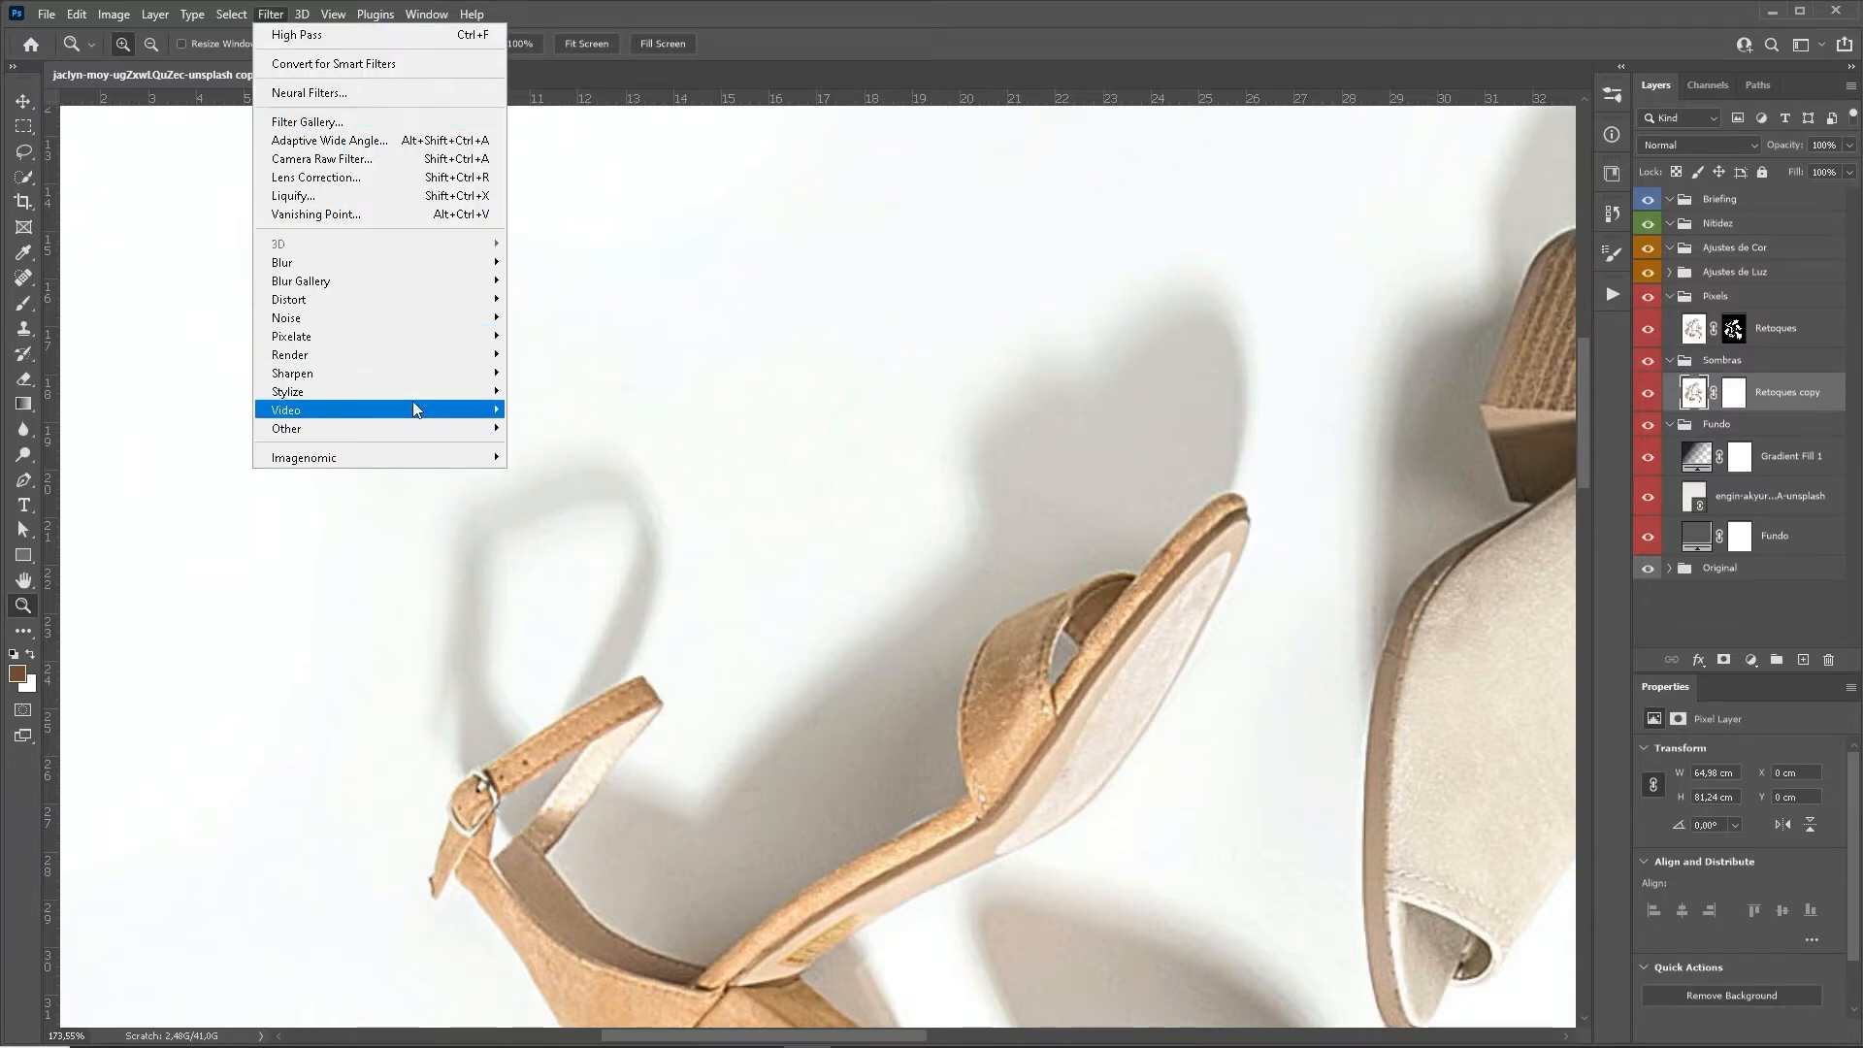
mouse_move(413, 402)
mouse_move(427, 264)
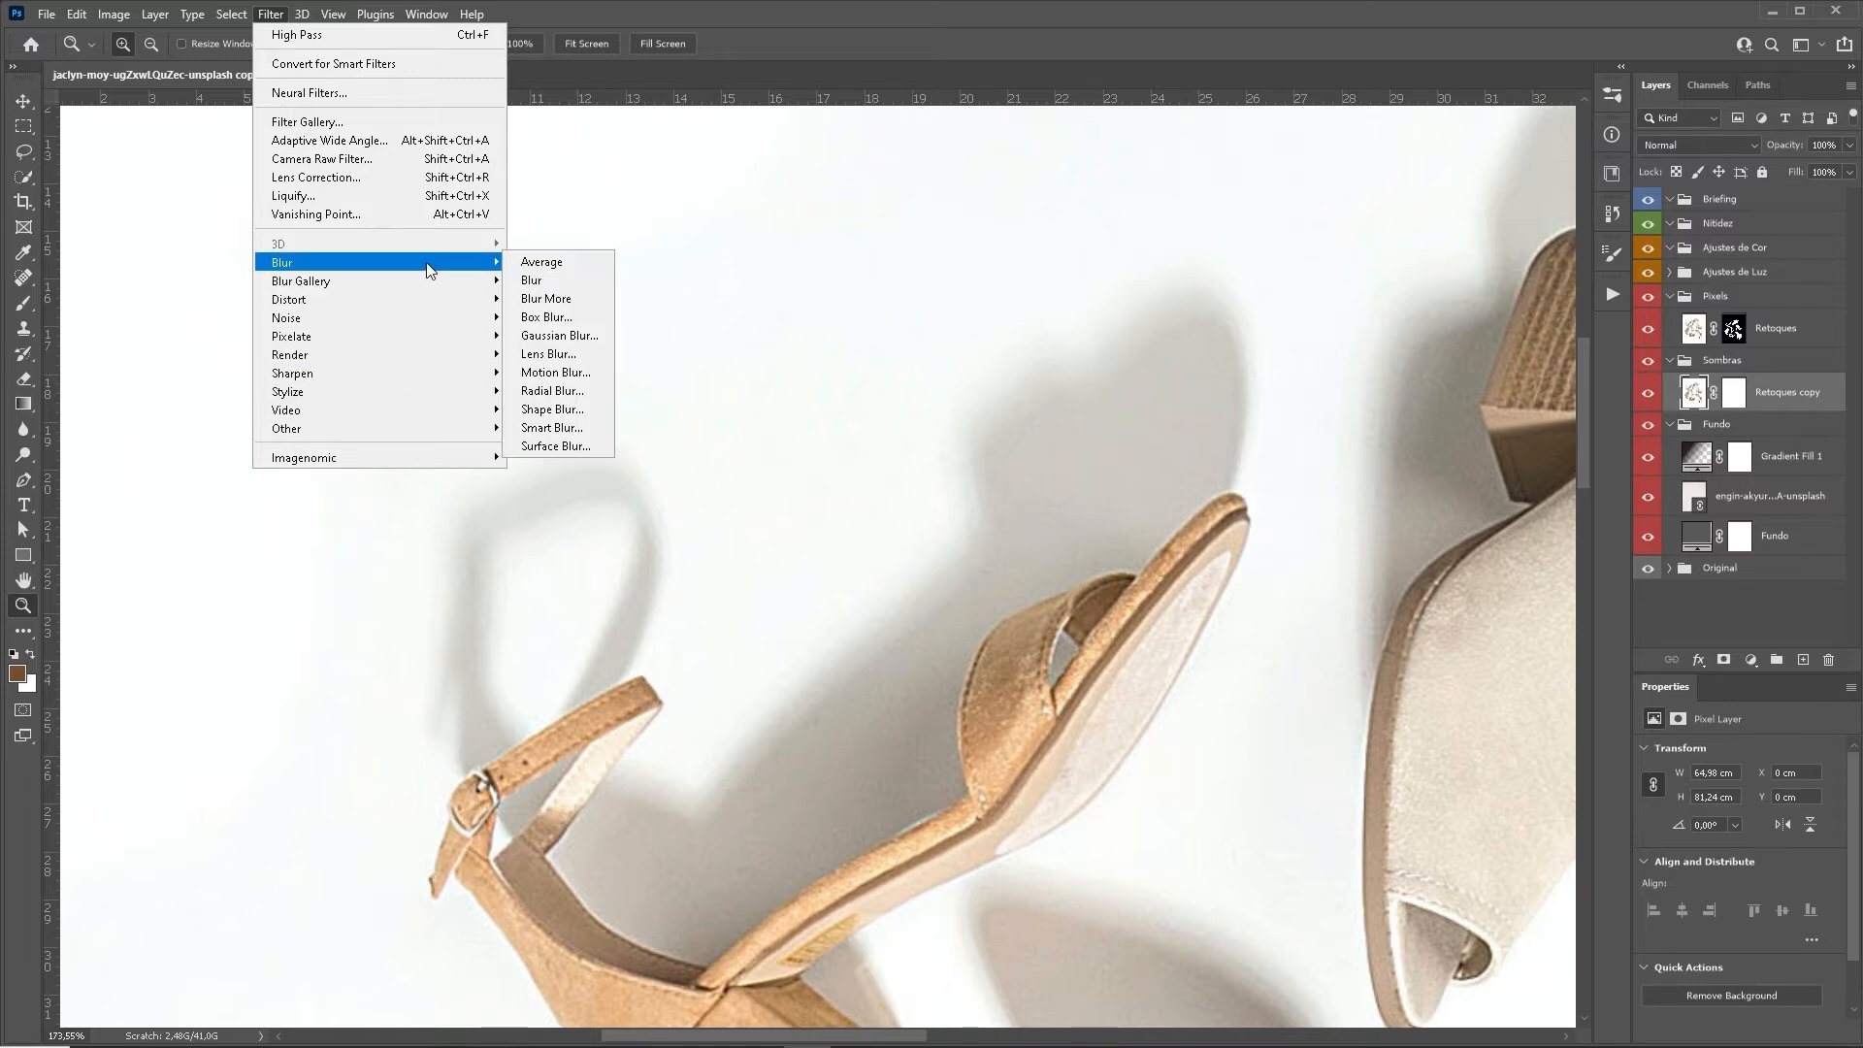
click(555, 445)
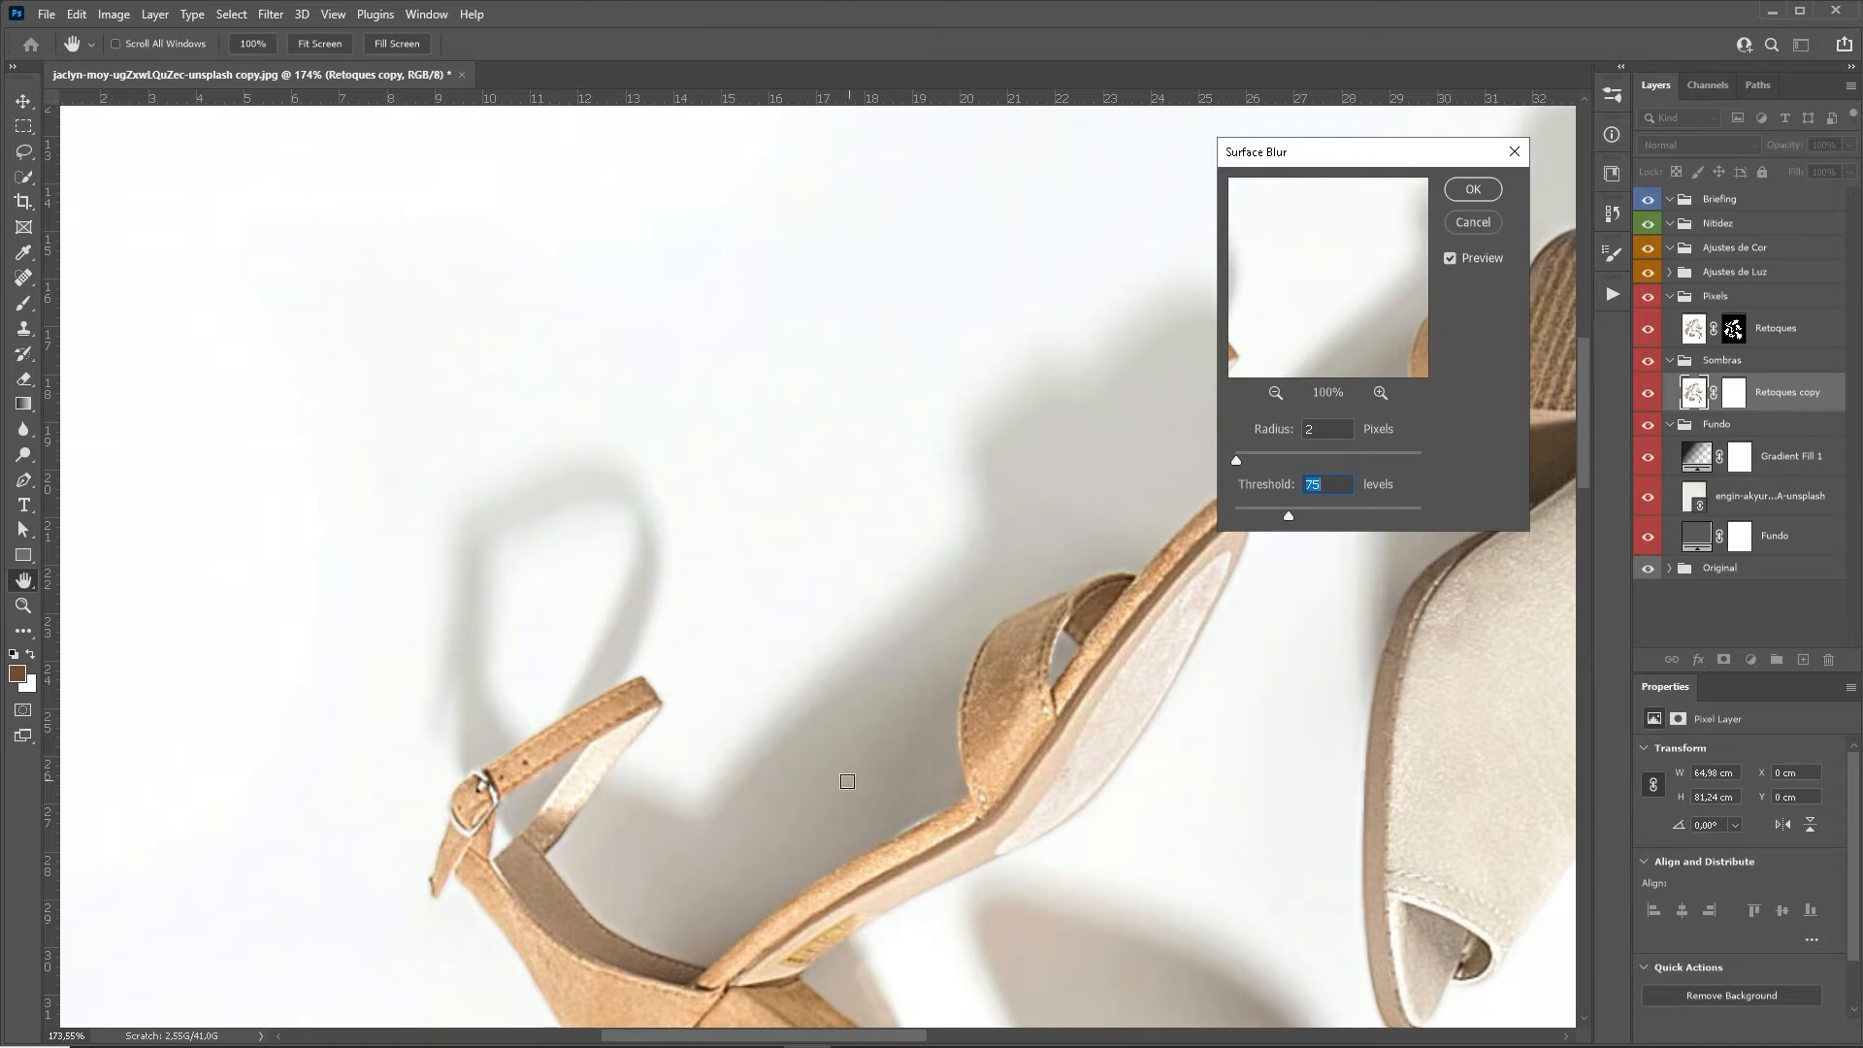
click(1463, 259)
click(1472, 189)
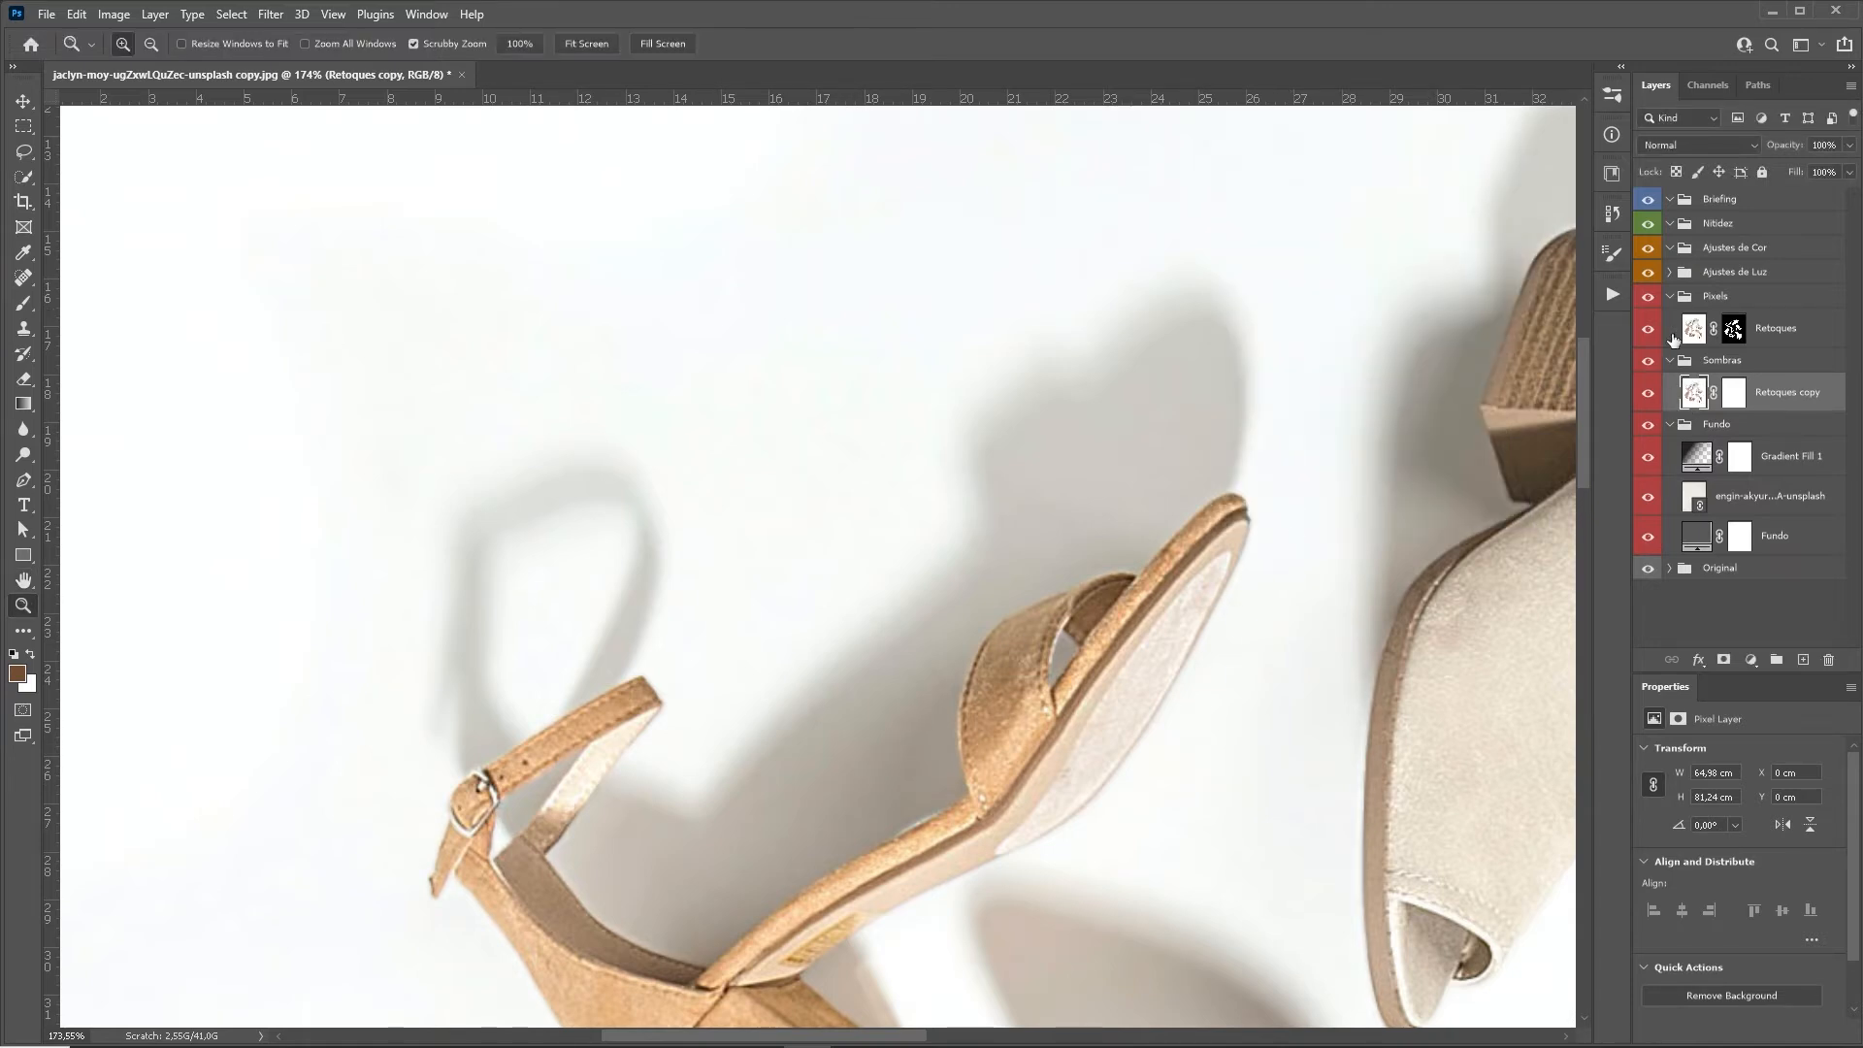
Set the blend mode of the Retoques copy layer to Multiply.
click(1679, 142)
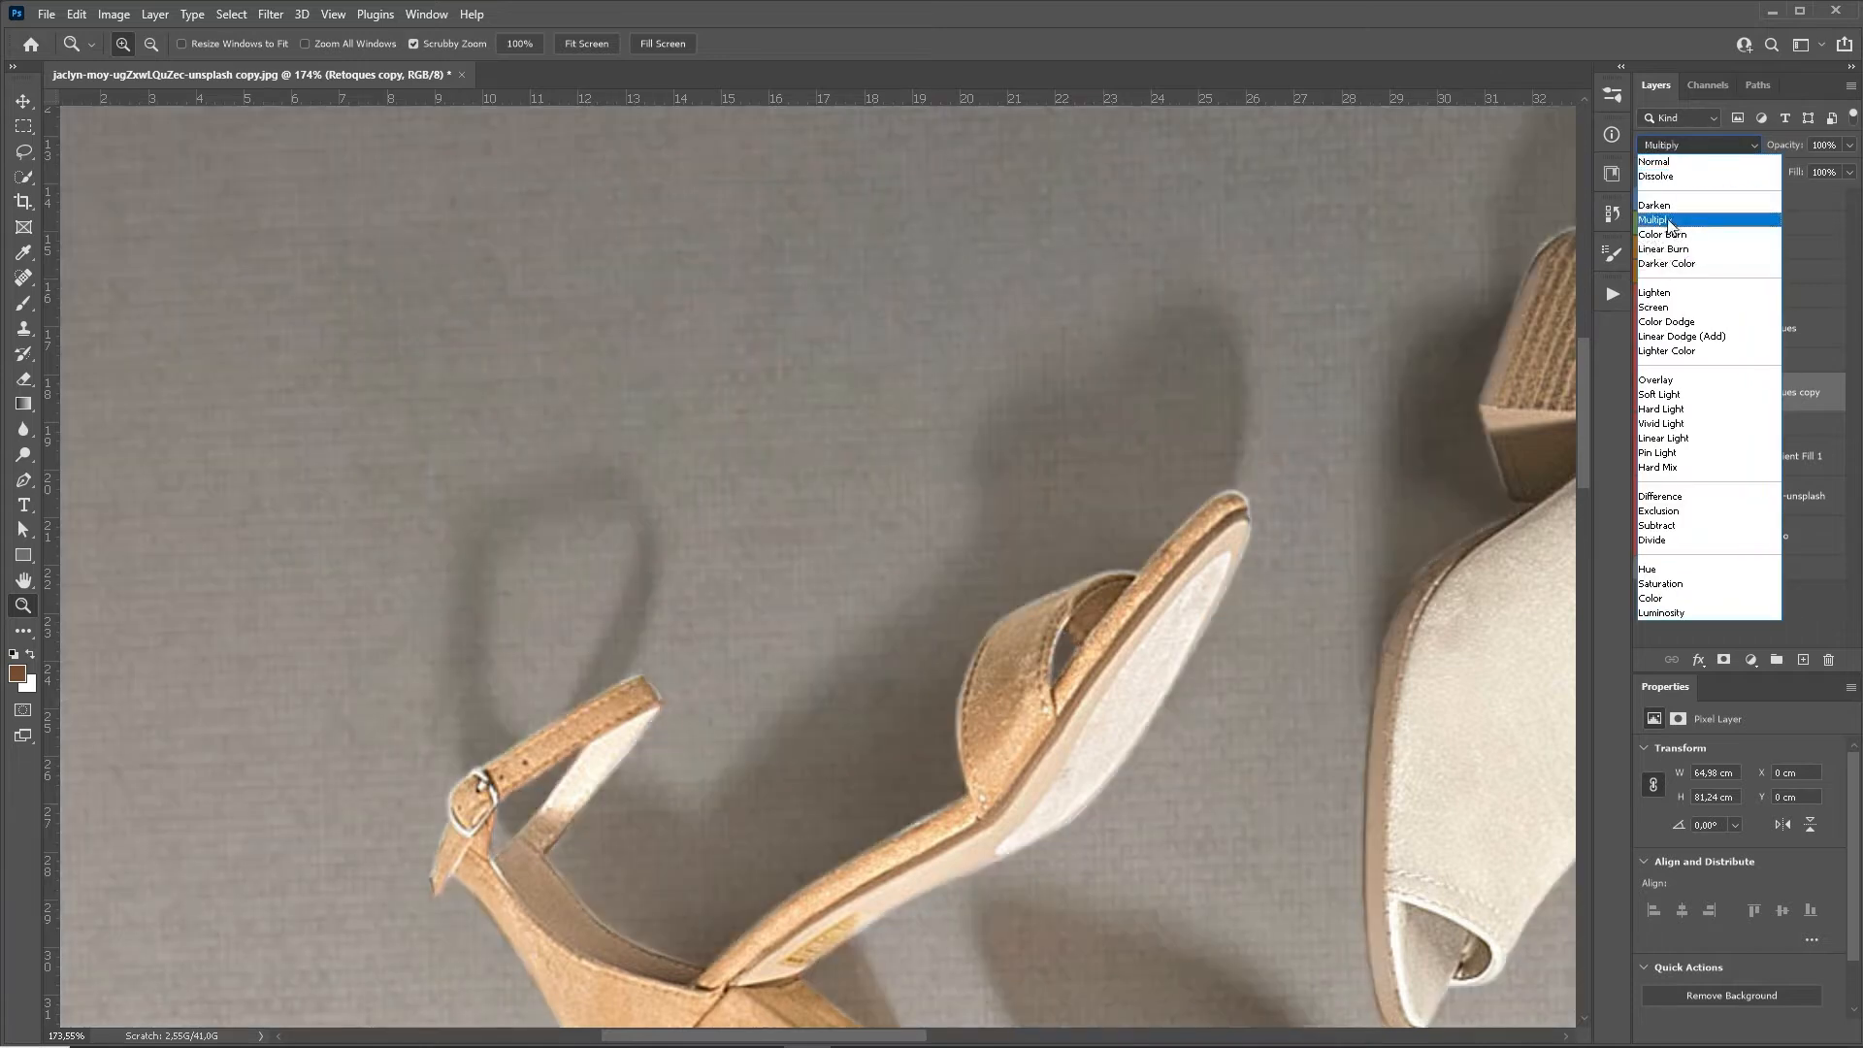
click(1674, 231)
drag(1506, 347, 1117, 537)
scroll(1106, 582, up, 1)
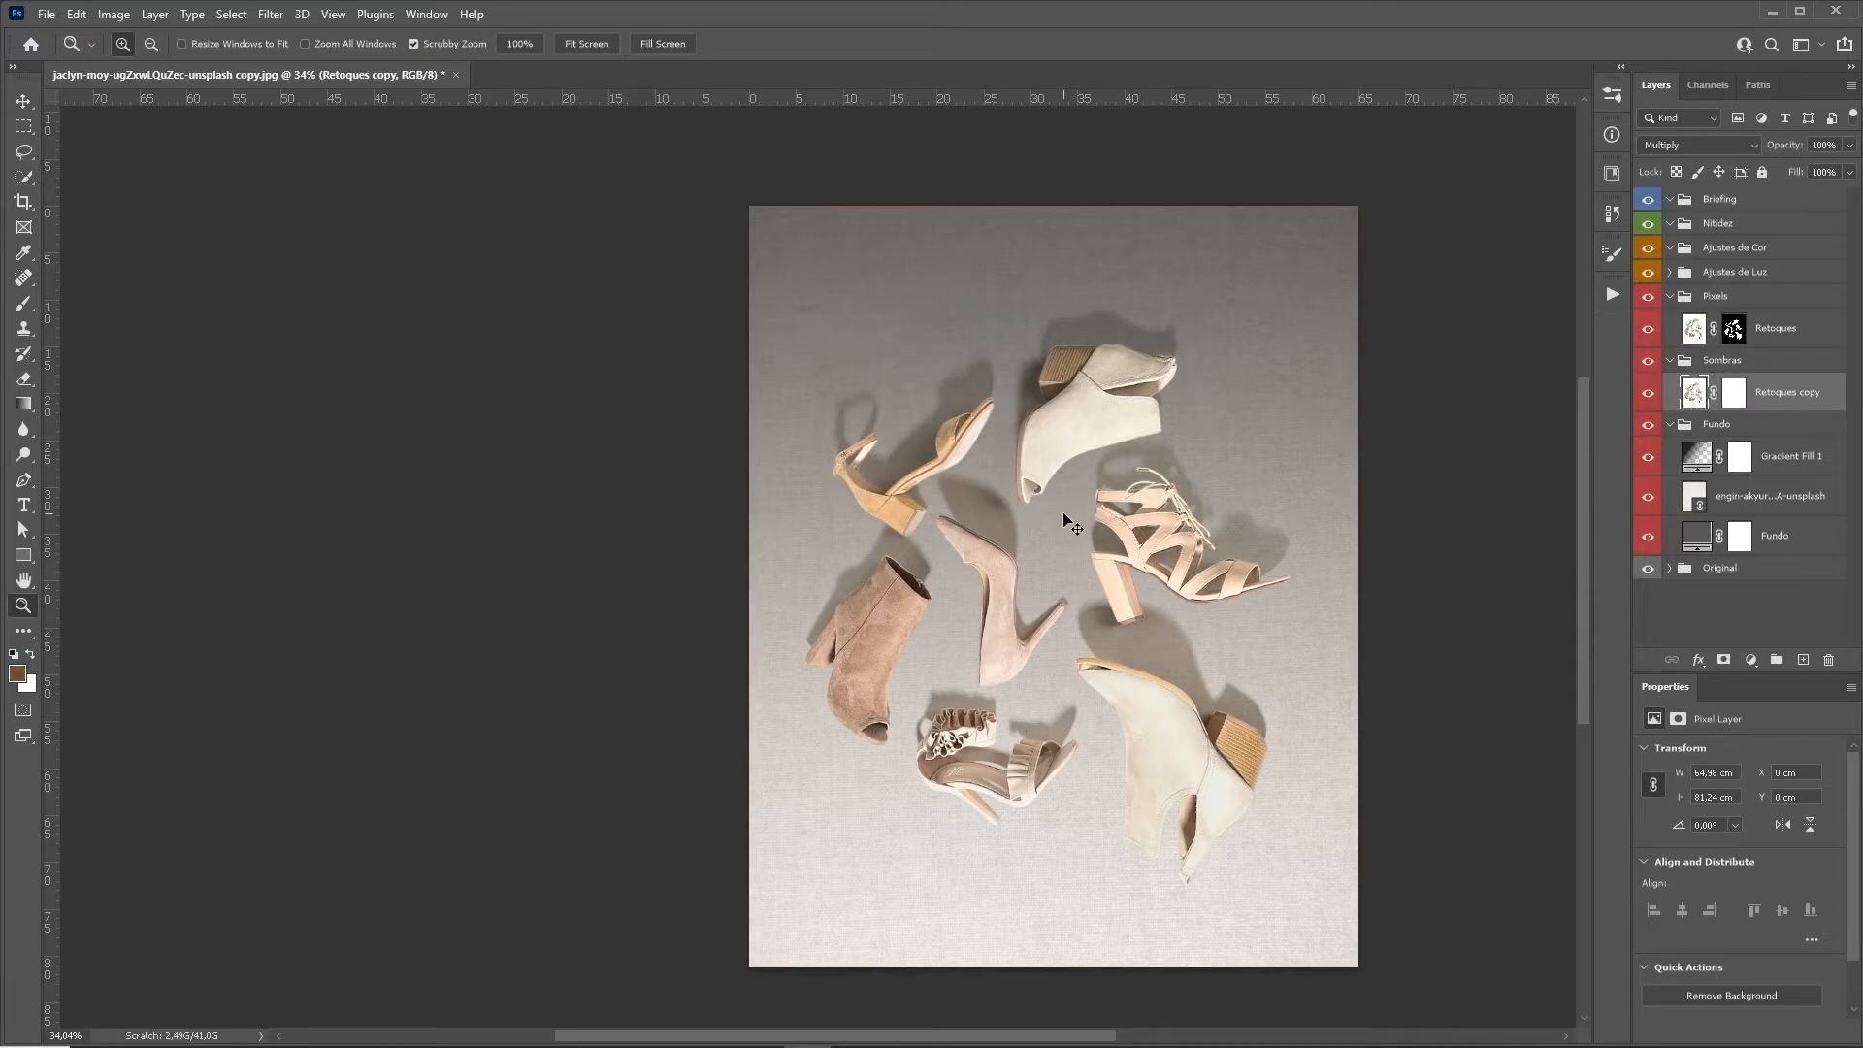
Darken the shadows on the Retoques copy layer with Levels, raising the black input level to about 50.
key(ctrl+l)
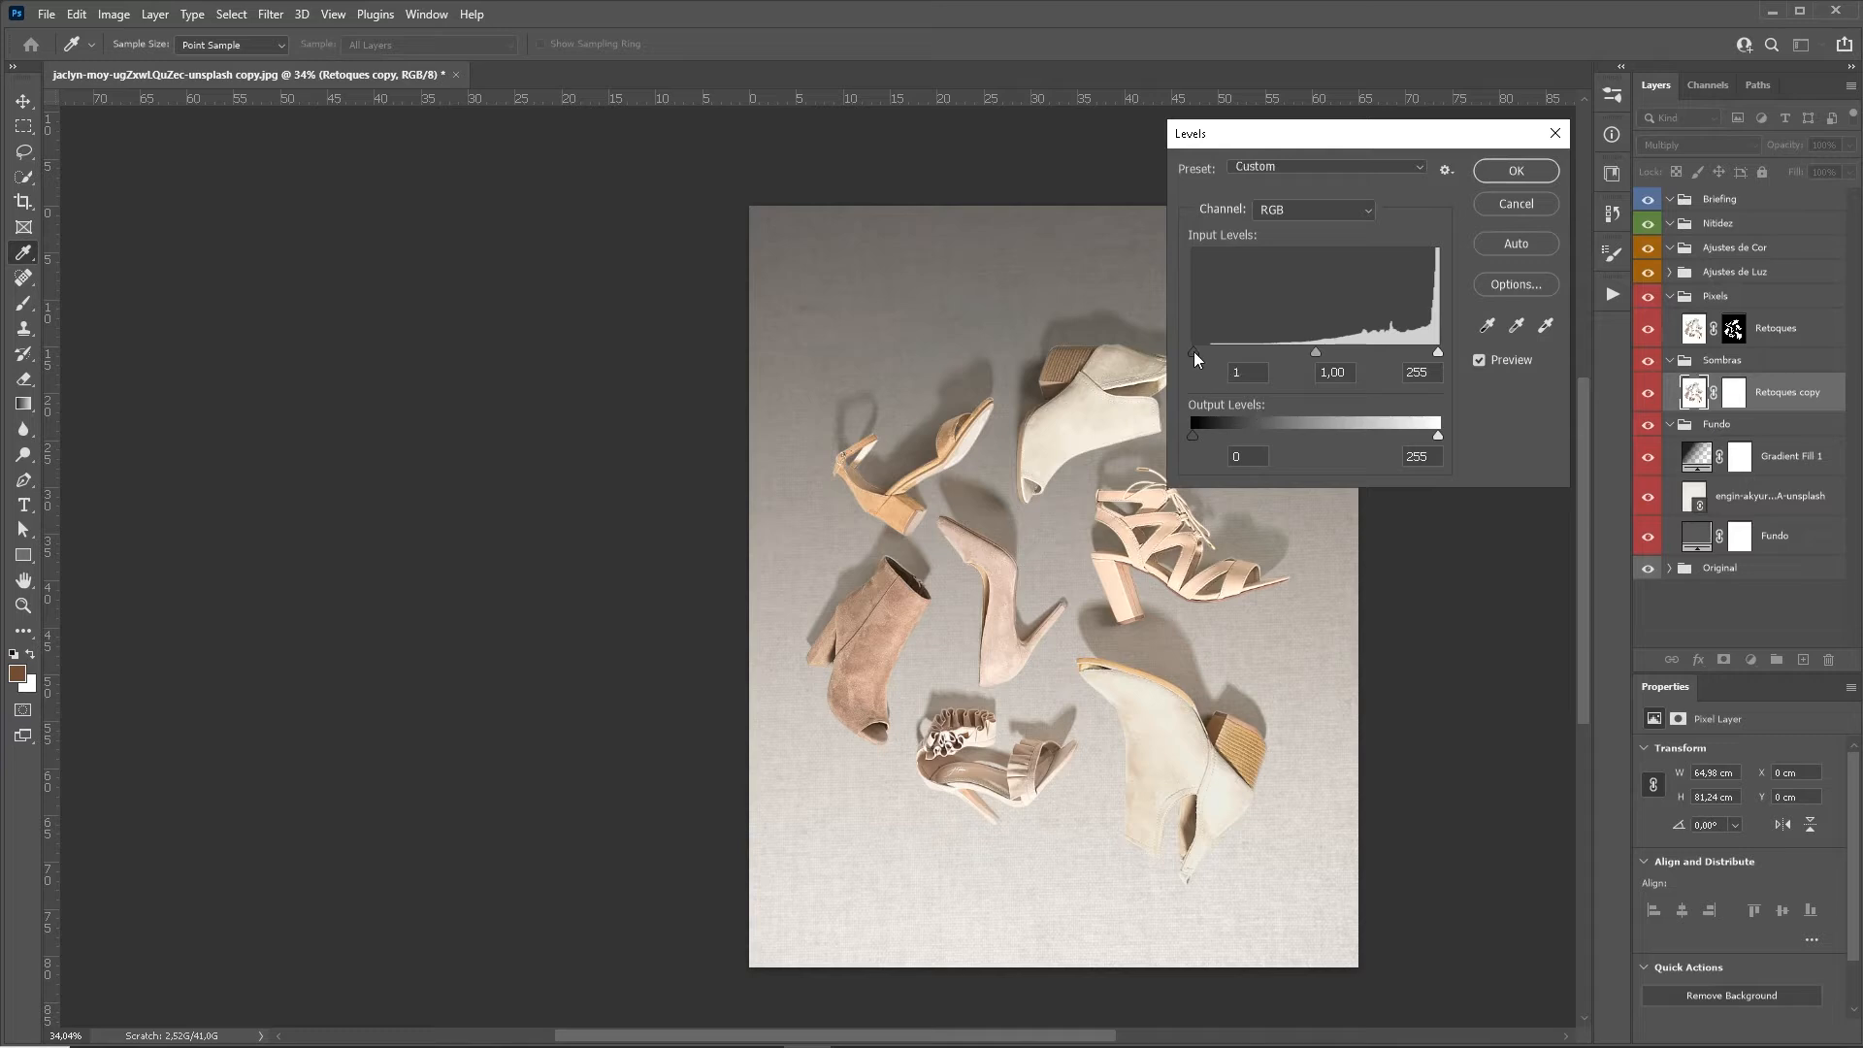
drag(1193, 351, 1236, 352)
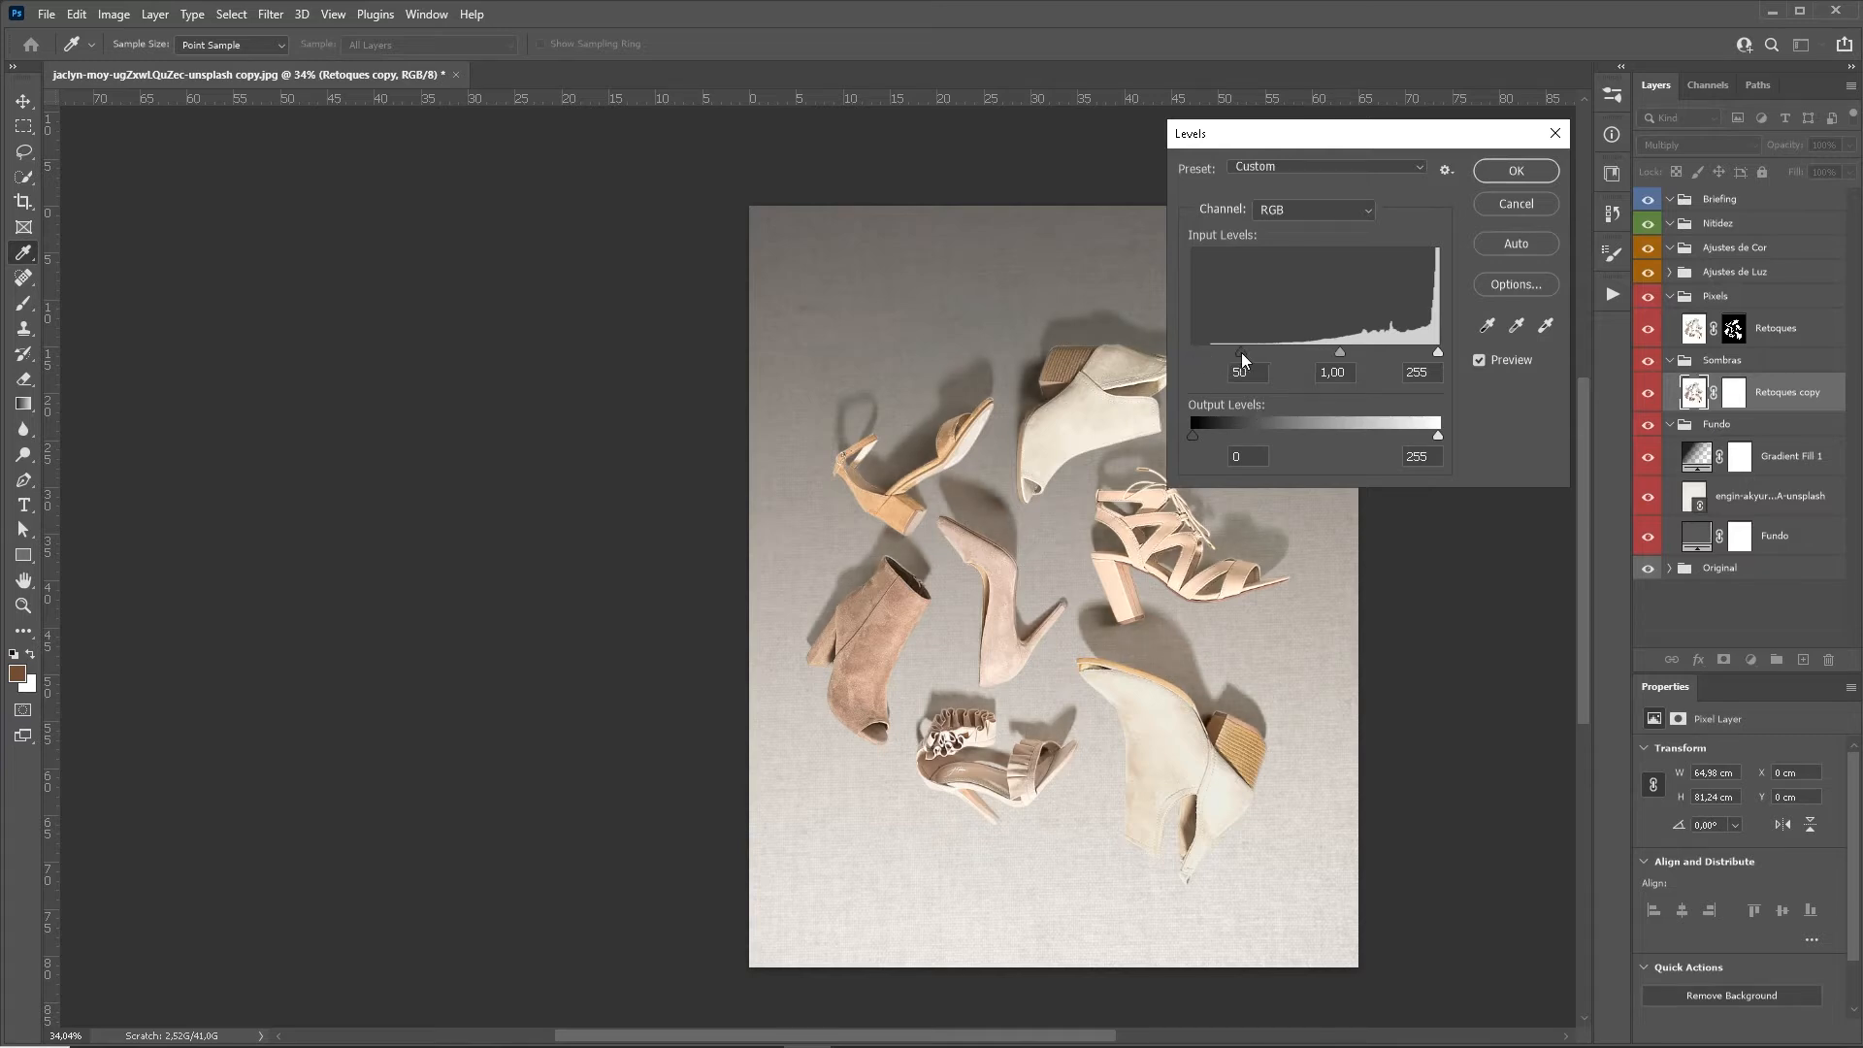
click(1515, 170)
key(z)
drag(1144, 487, 1077, 492)
Place the 1080x1350 grid from the Grids library, stretched over the whole canvas, and move it into the Briefing group.
click(1611, 173)
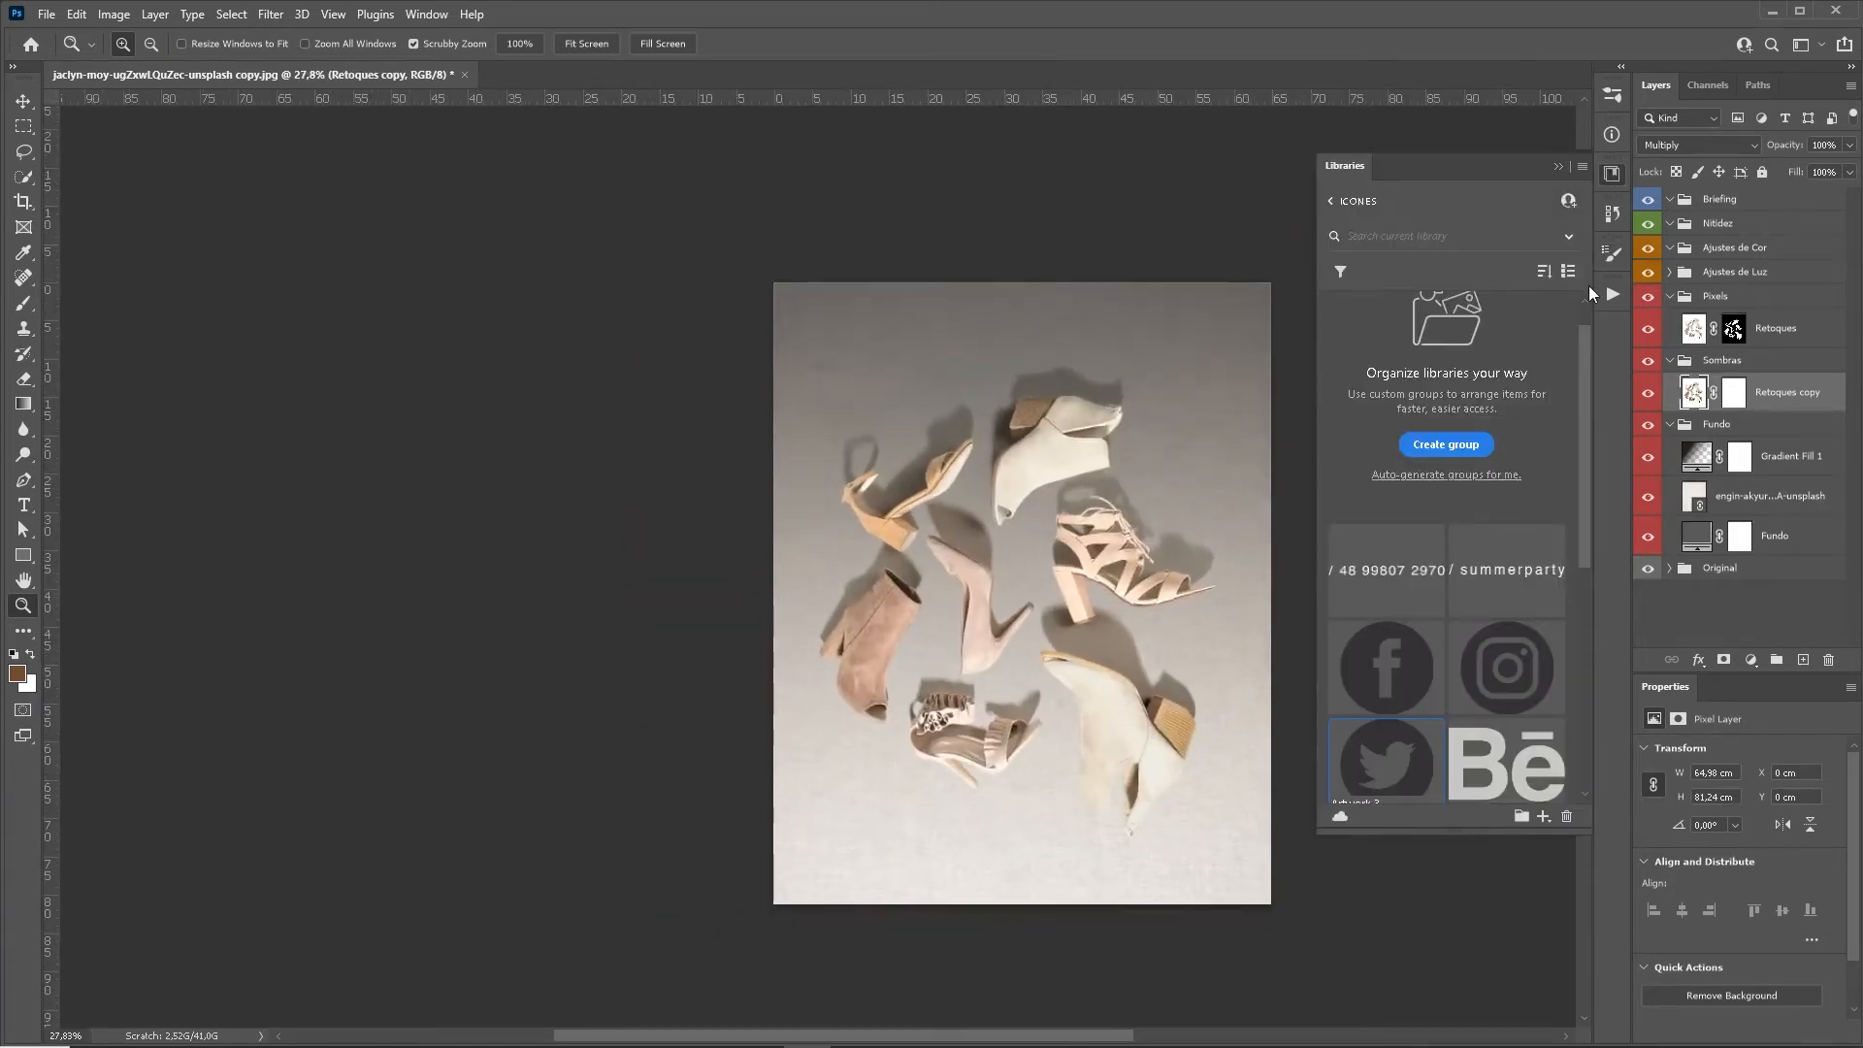
click(1392, 196)
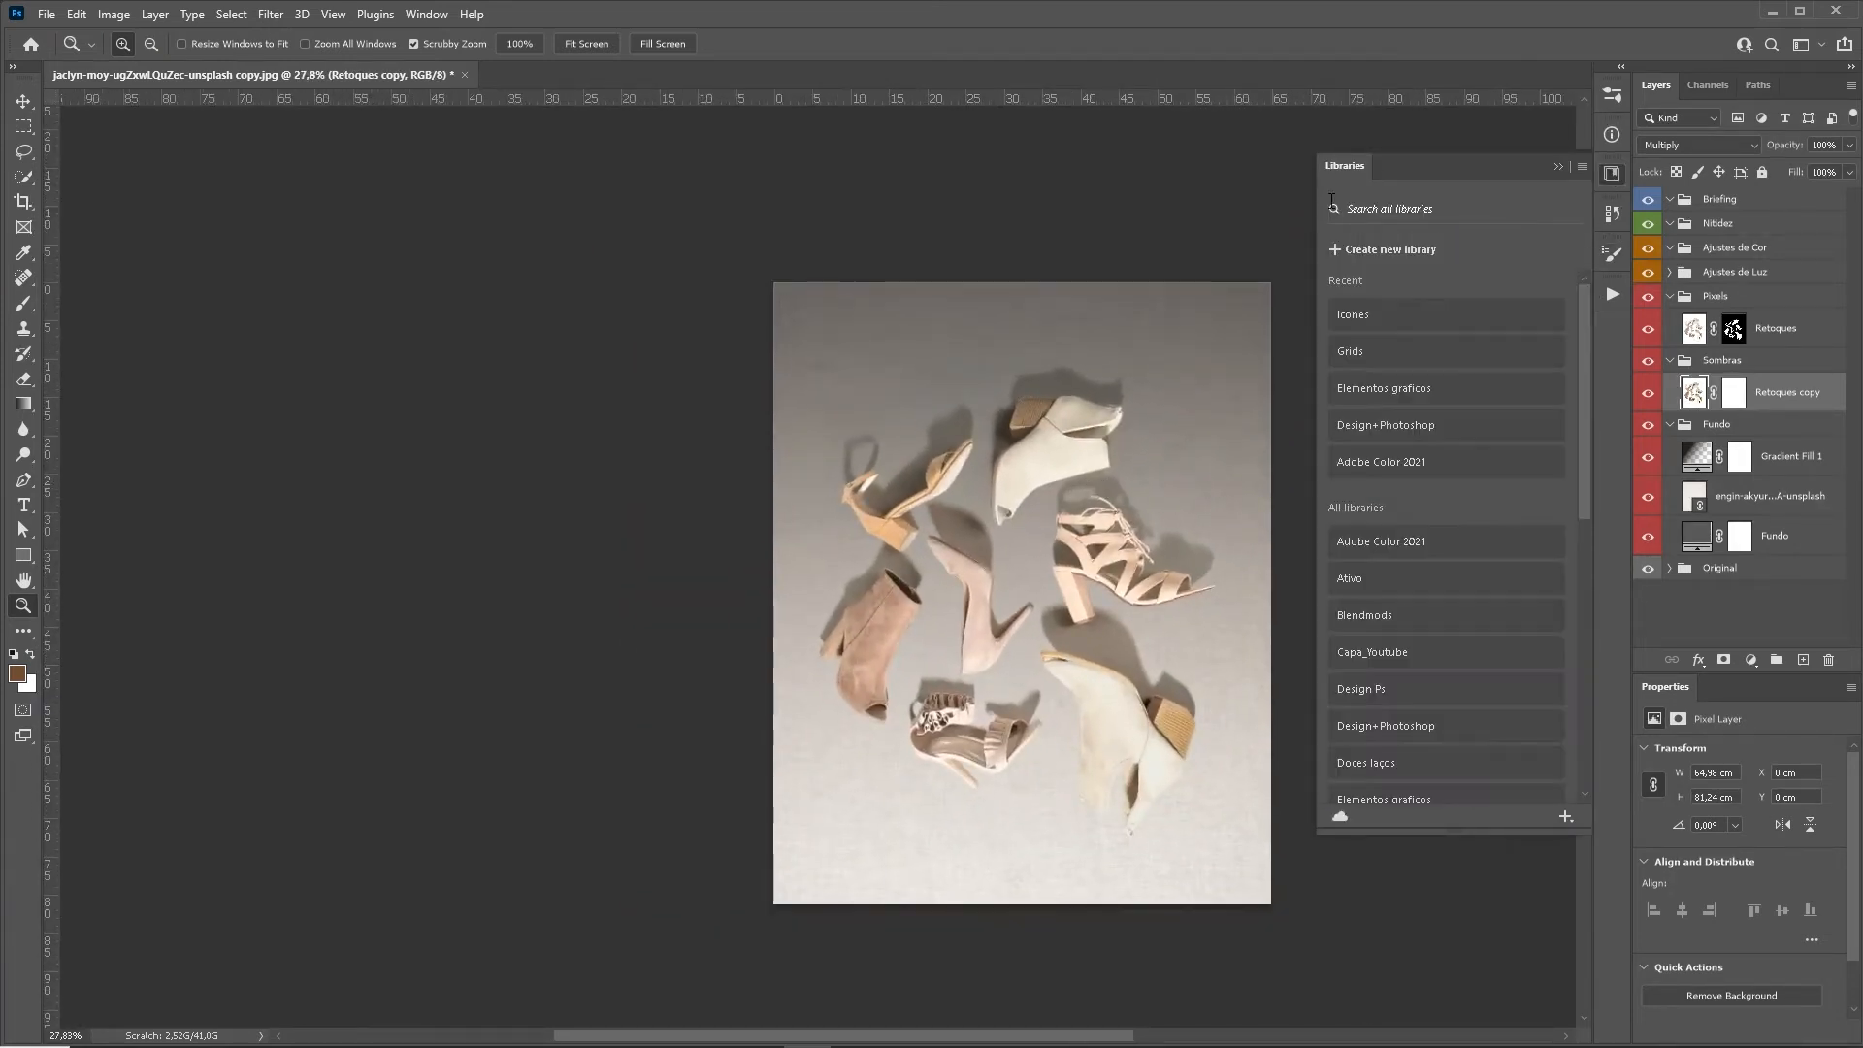
click(1351, 353)
drag(1412, 606, 1066, 524)
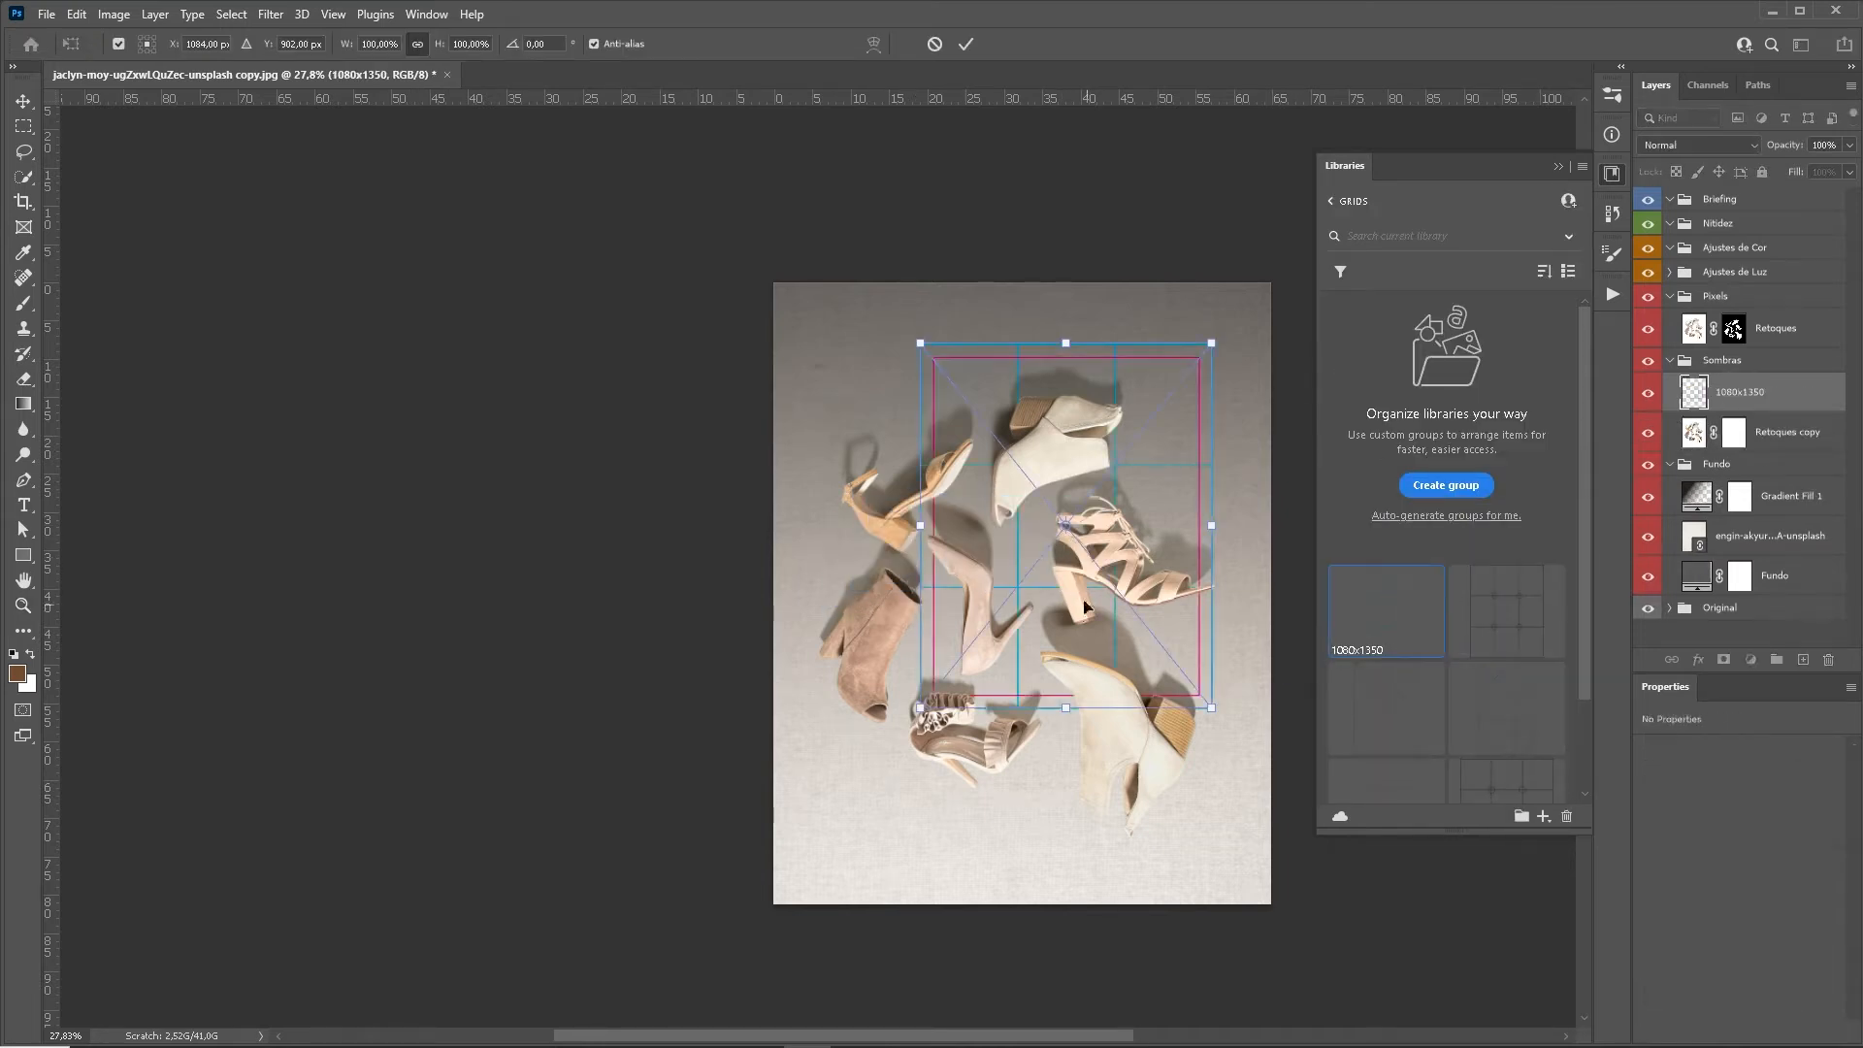
drag(1080, 345, 1020, 287)
drag(1023, 753, 1036, 904)
key(Return)
key(z)
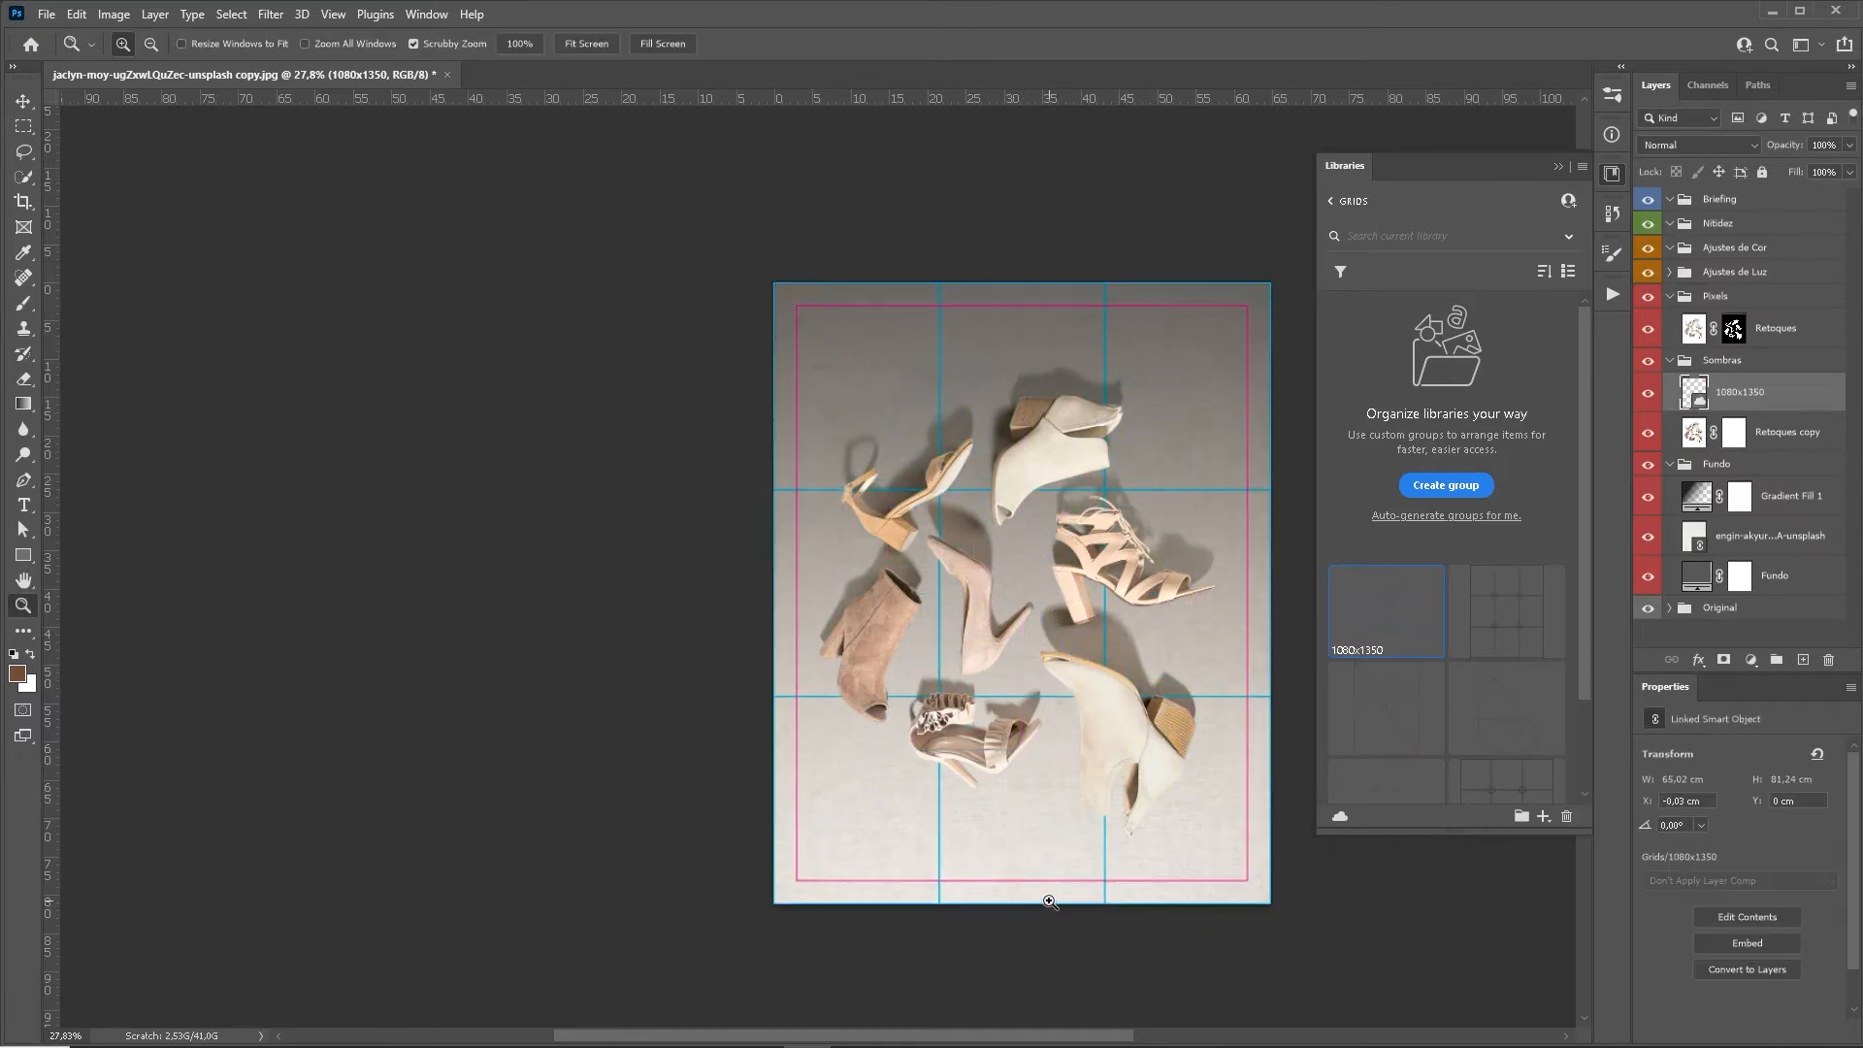
drag(1713, 376, 1717, 206)
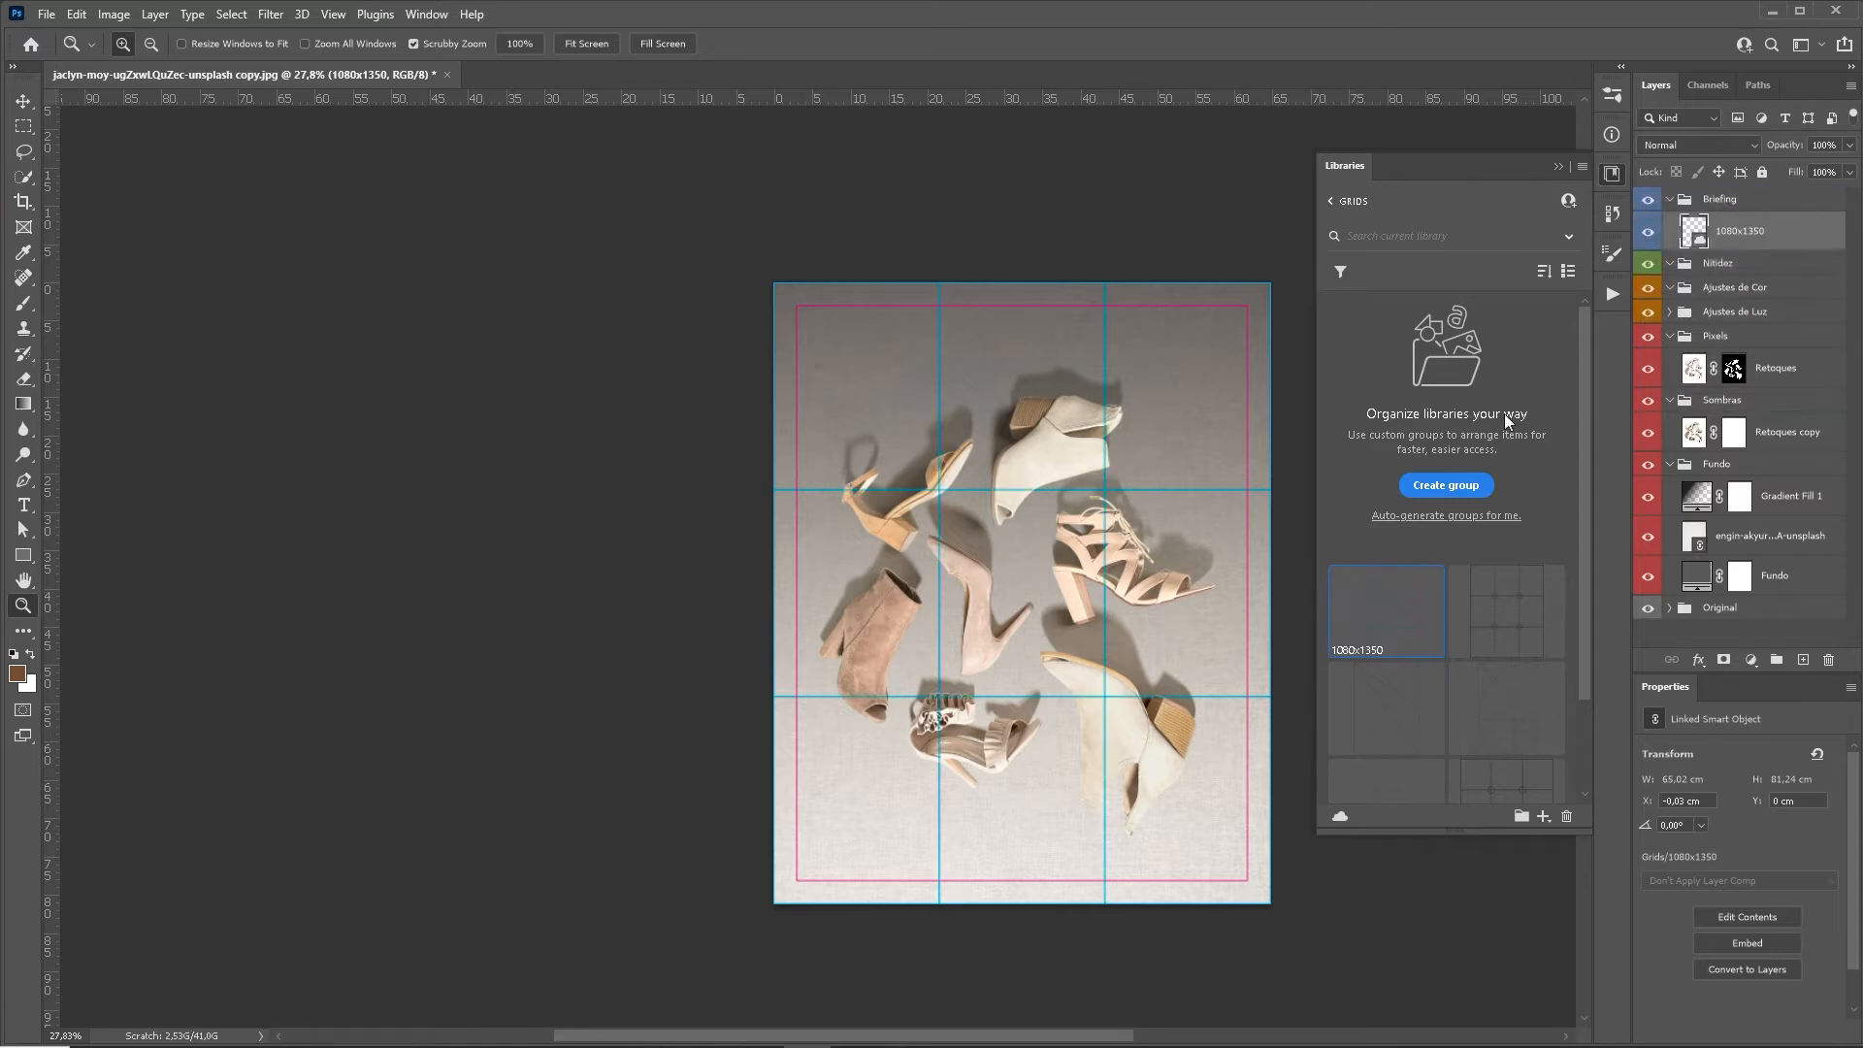
drag(1007, 484, 1155, 374)
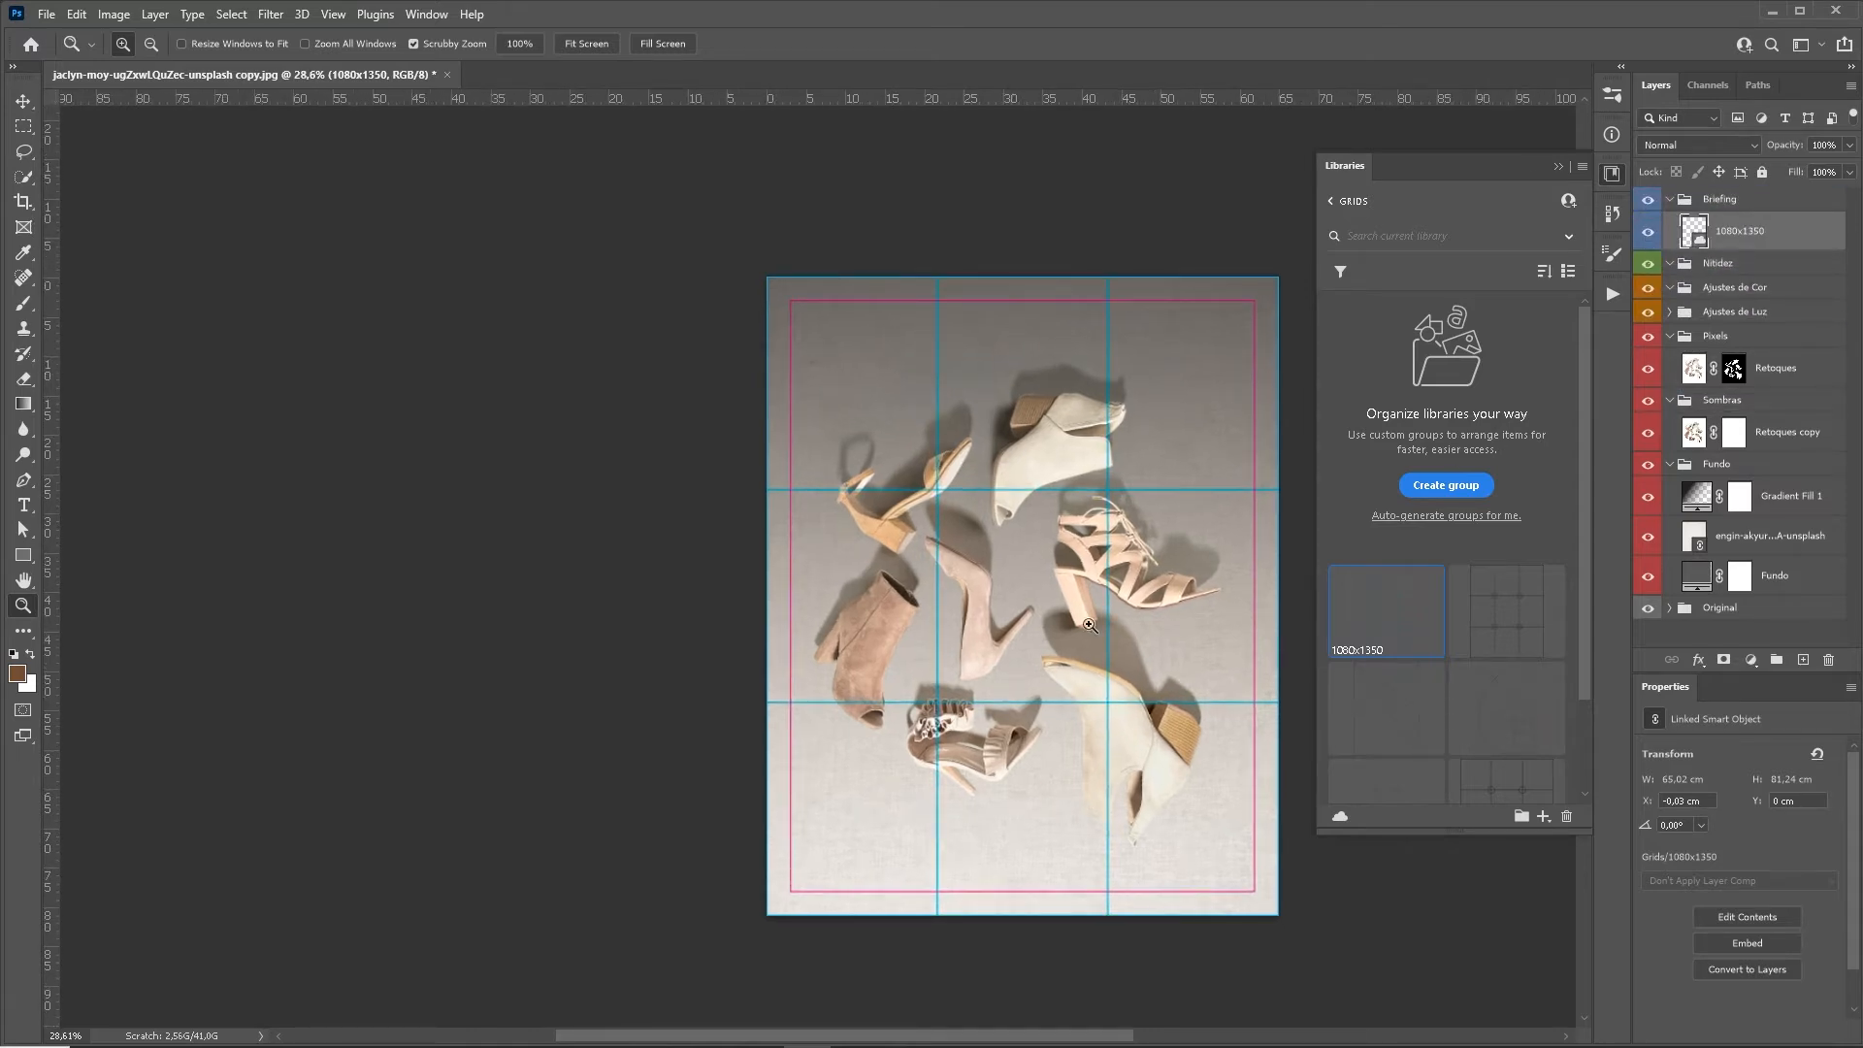
Give the 1080x1350 grid layer a white Color Overlay at 100% opacity and lock the layer.
right_click(1751, 250)
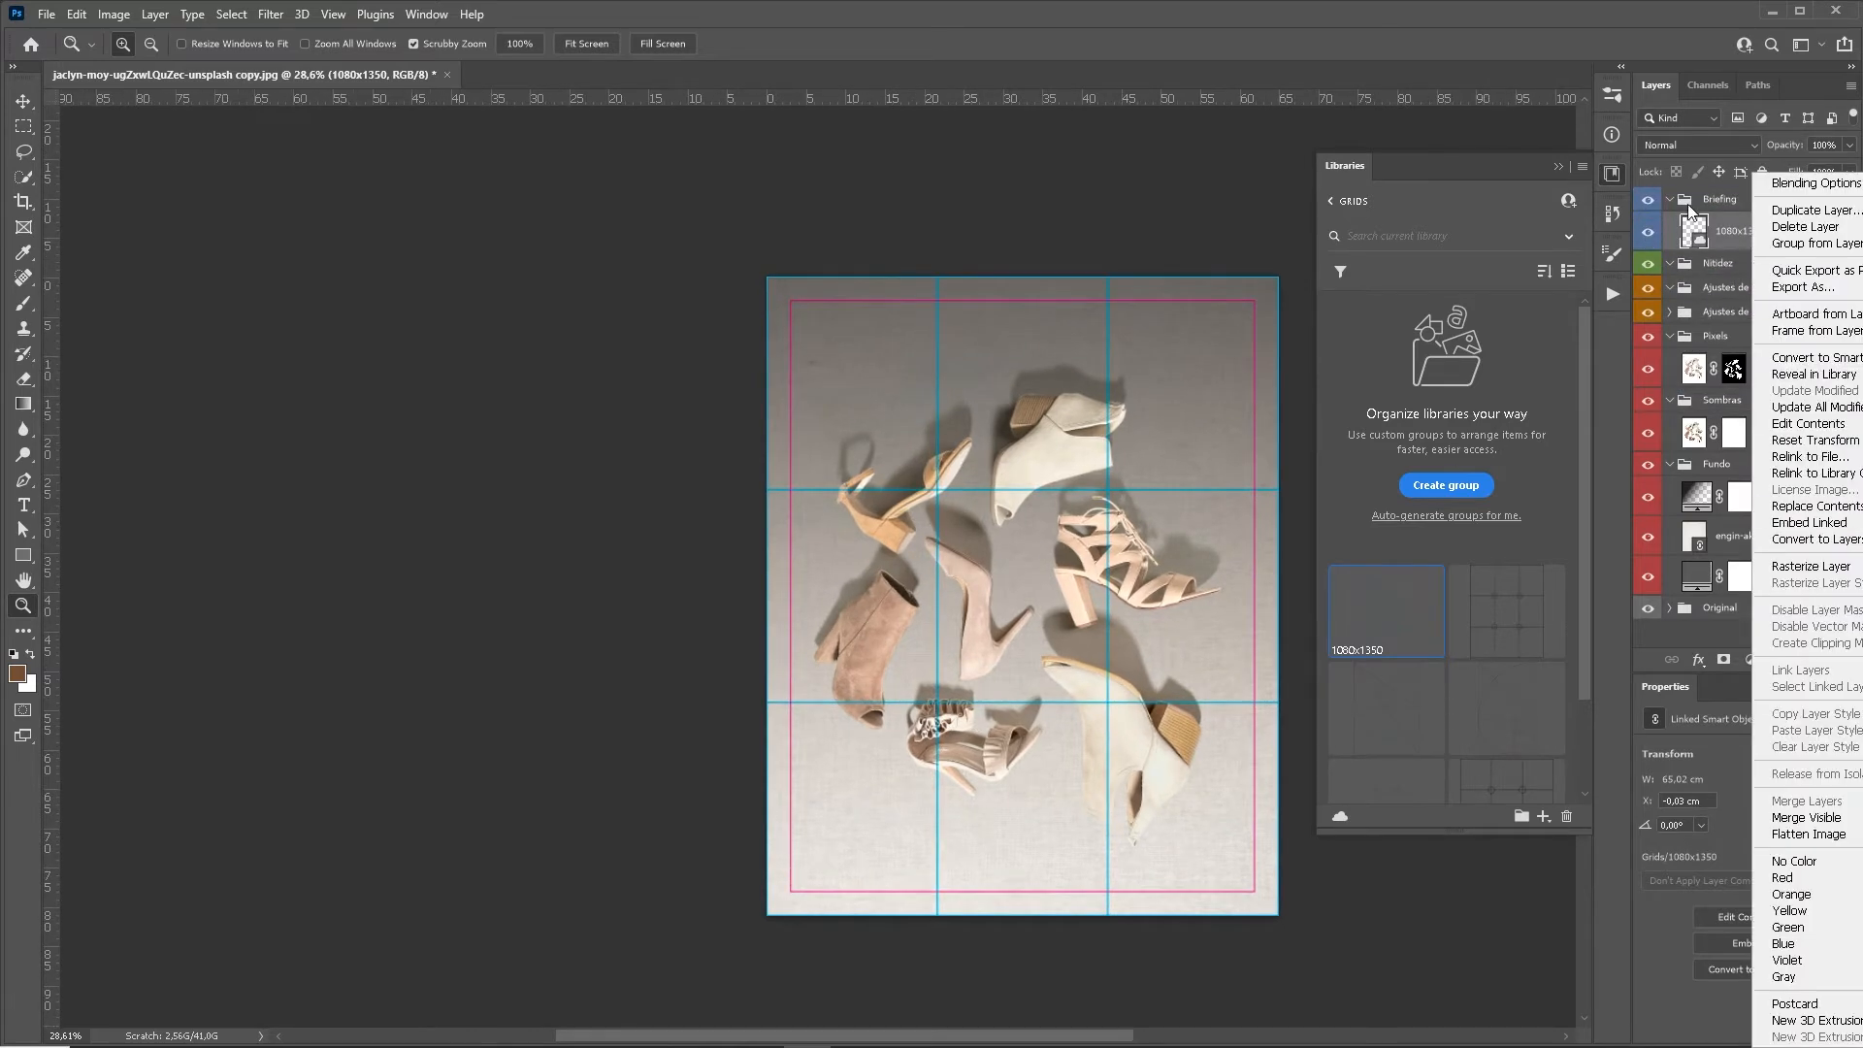
key(Escape)
click(1692, 663)
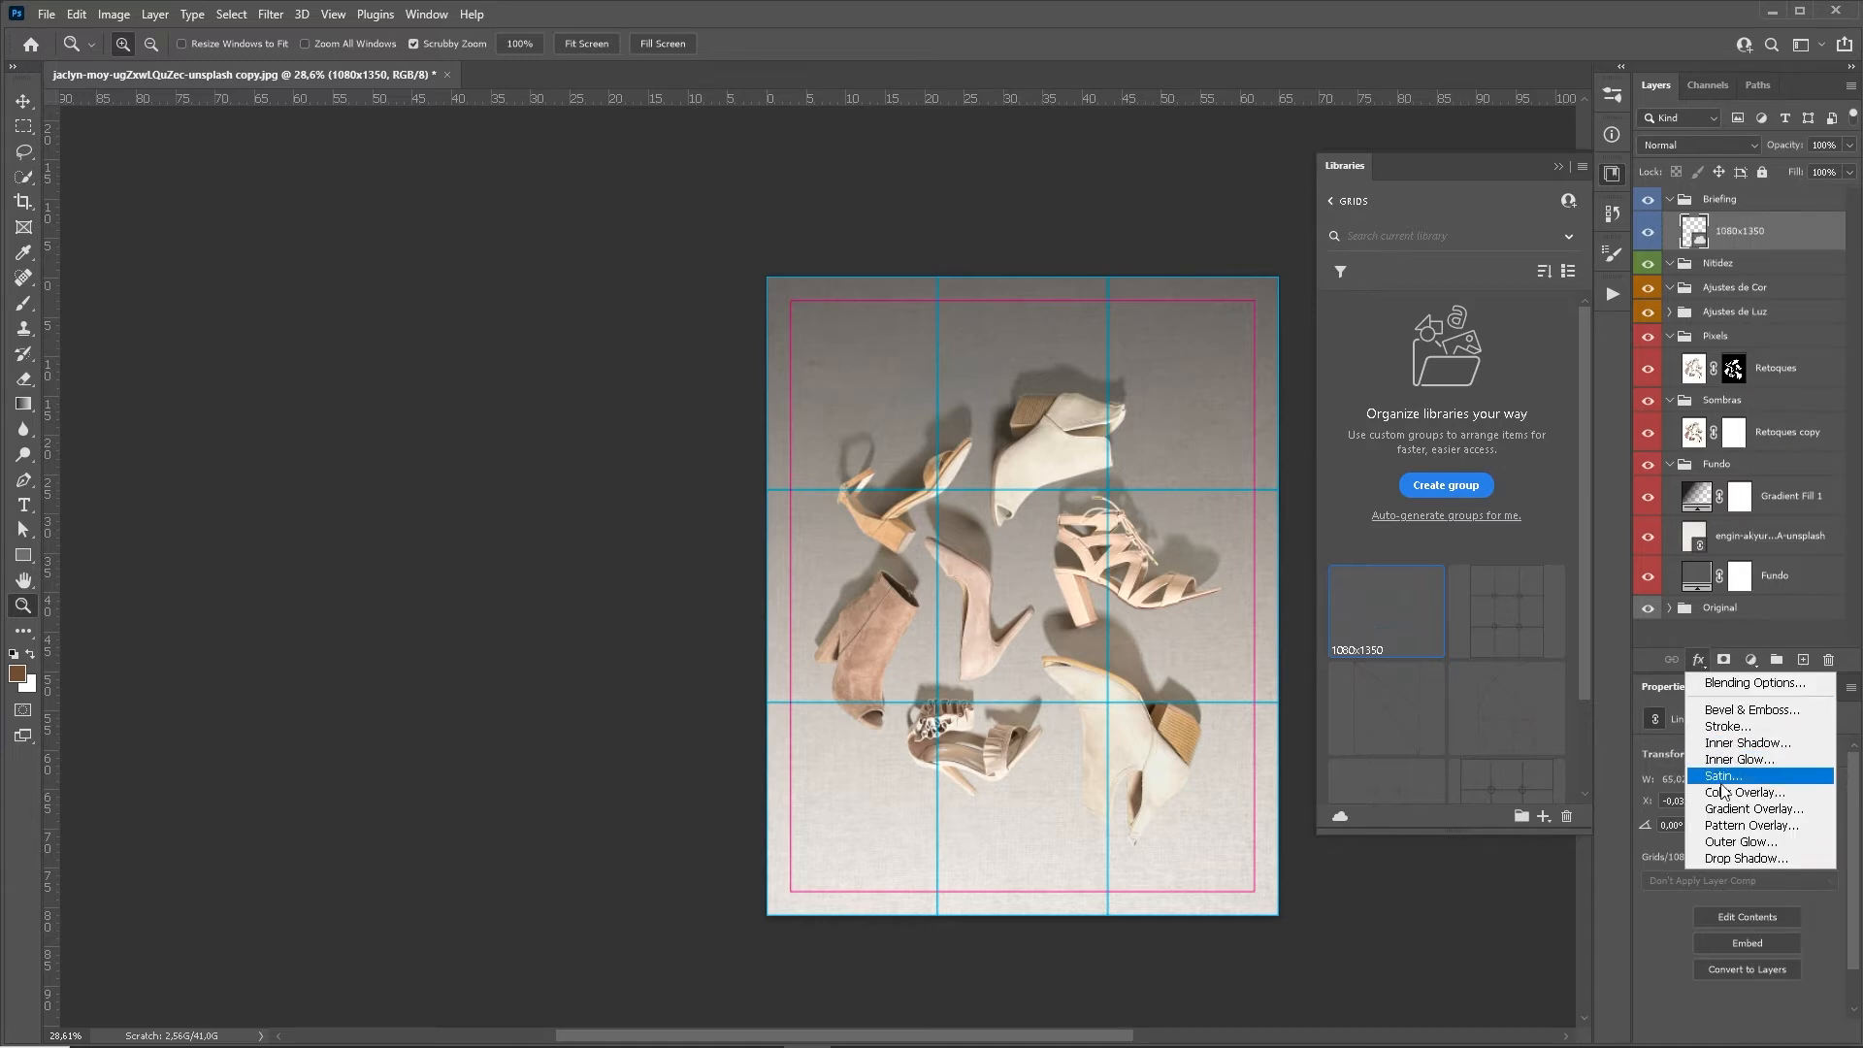
key(Escape)
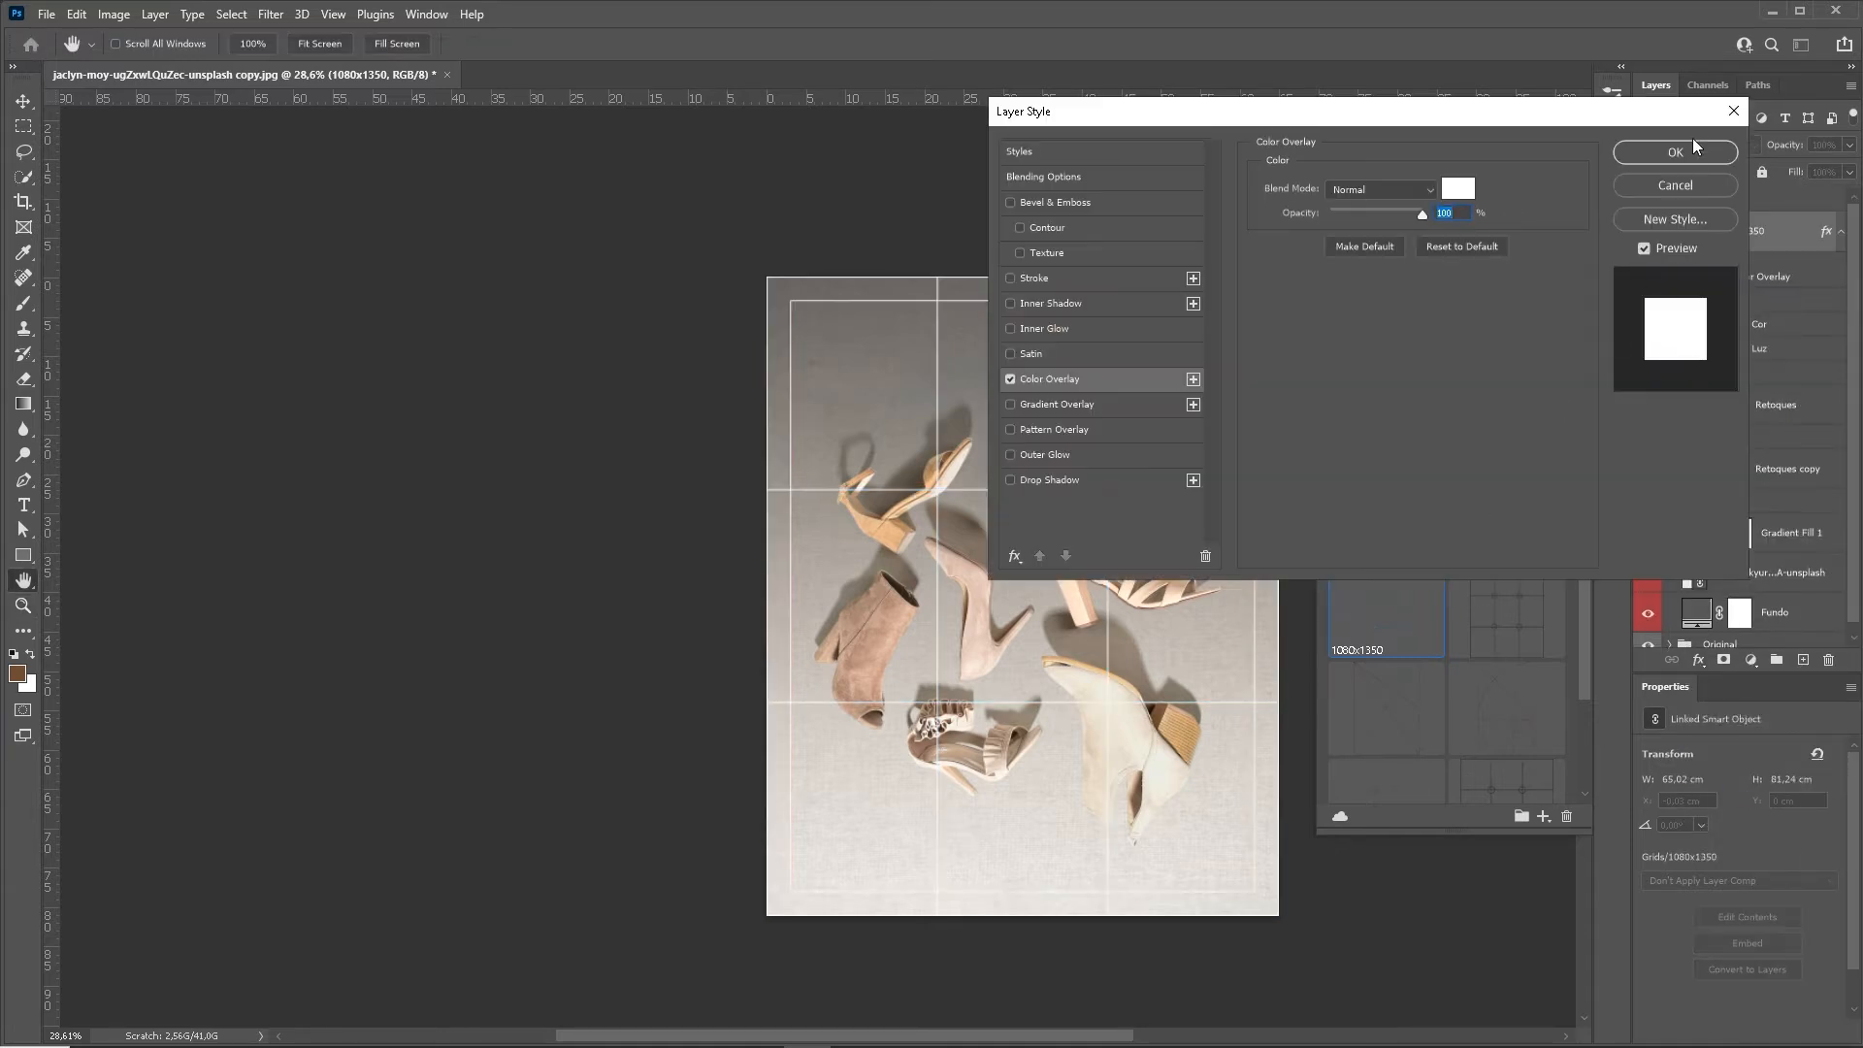
click(1694, 147)
scroll(1138, 553, up, 1)
key(ctrl+slash)
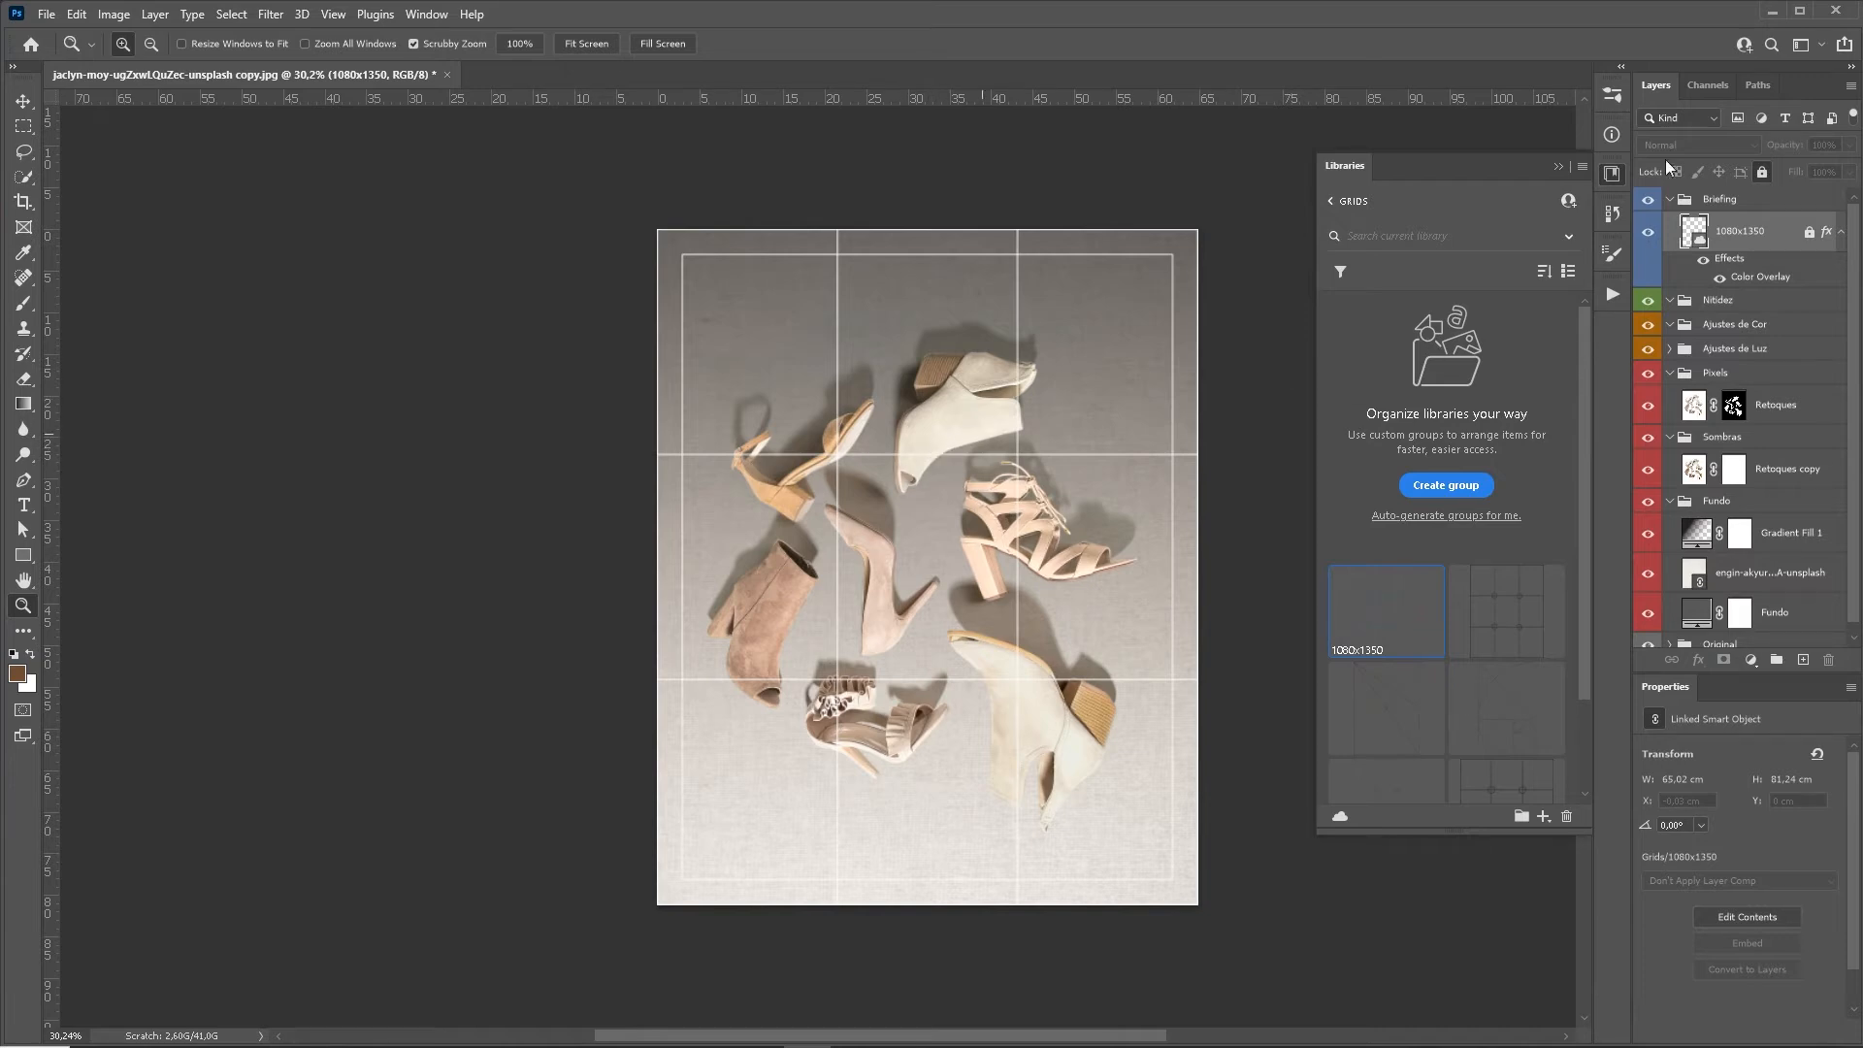
click(1571, 167)
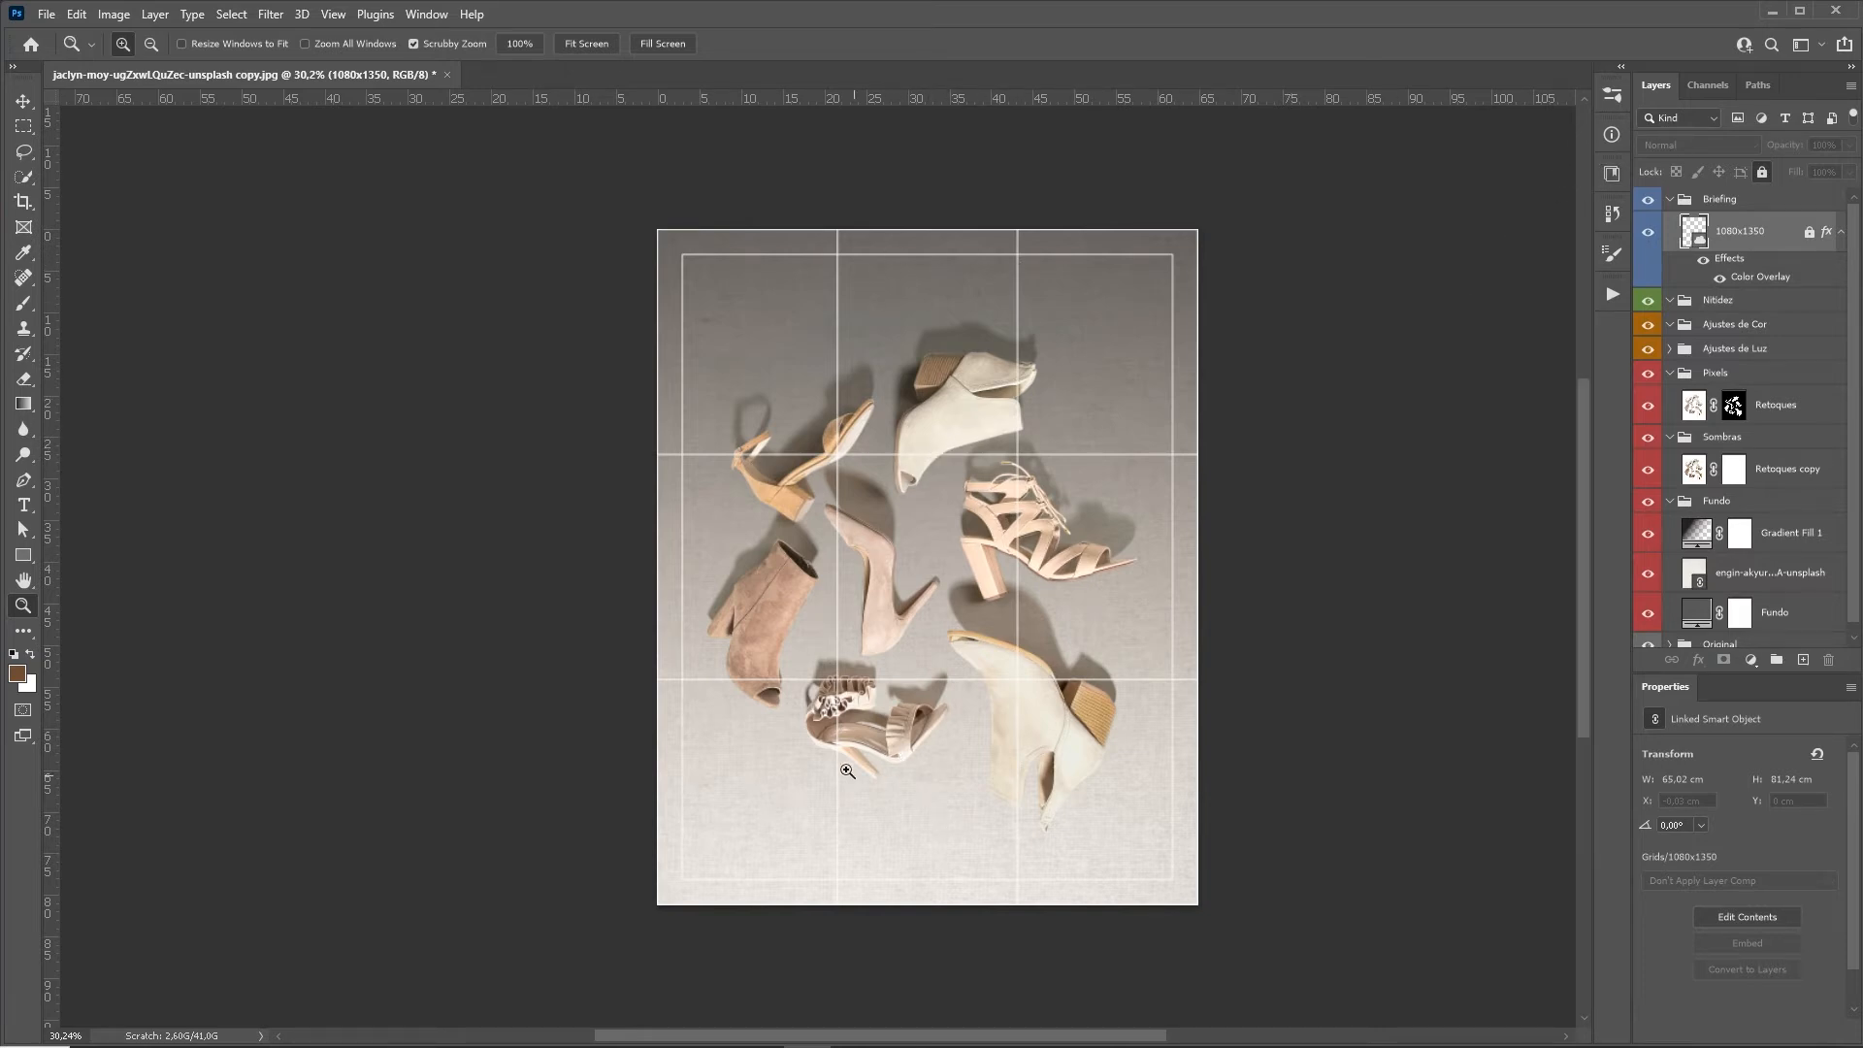
Open the green-leaf-of-a-palm-tree-P8BV3XD image from the Imagens folder as a separate document.
click(45, 14)
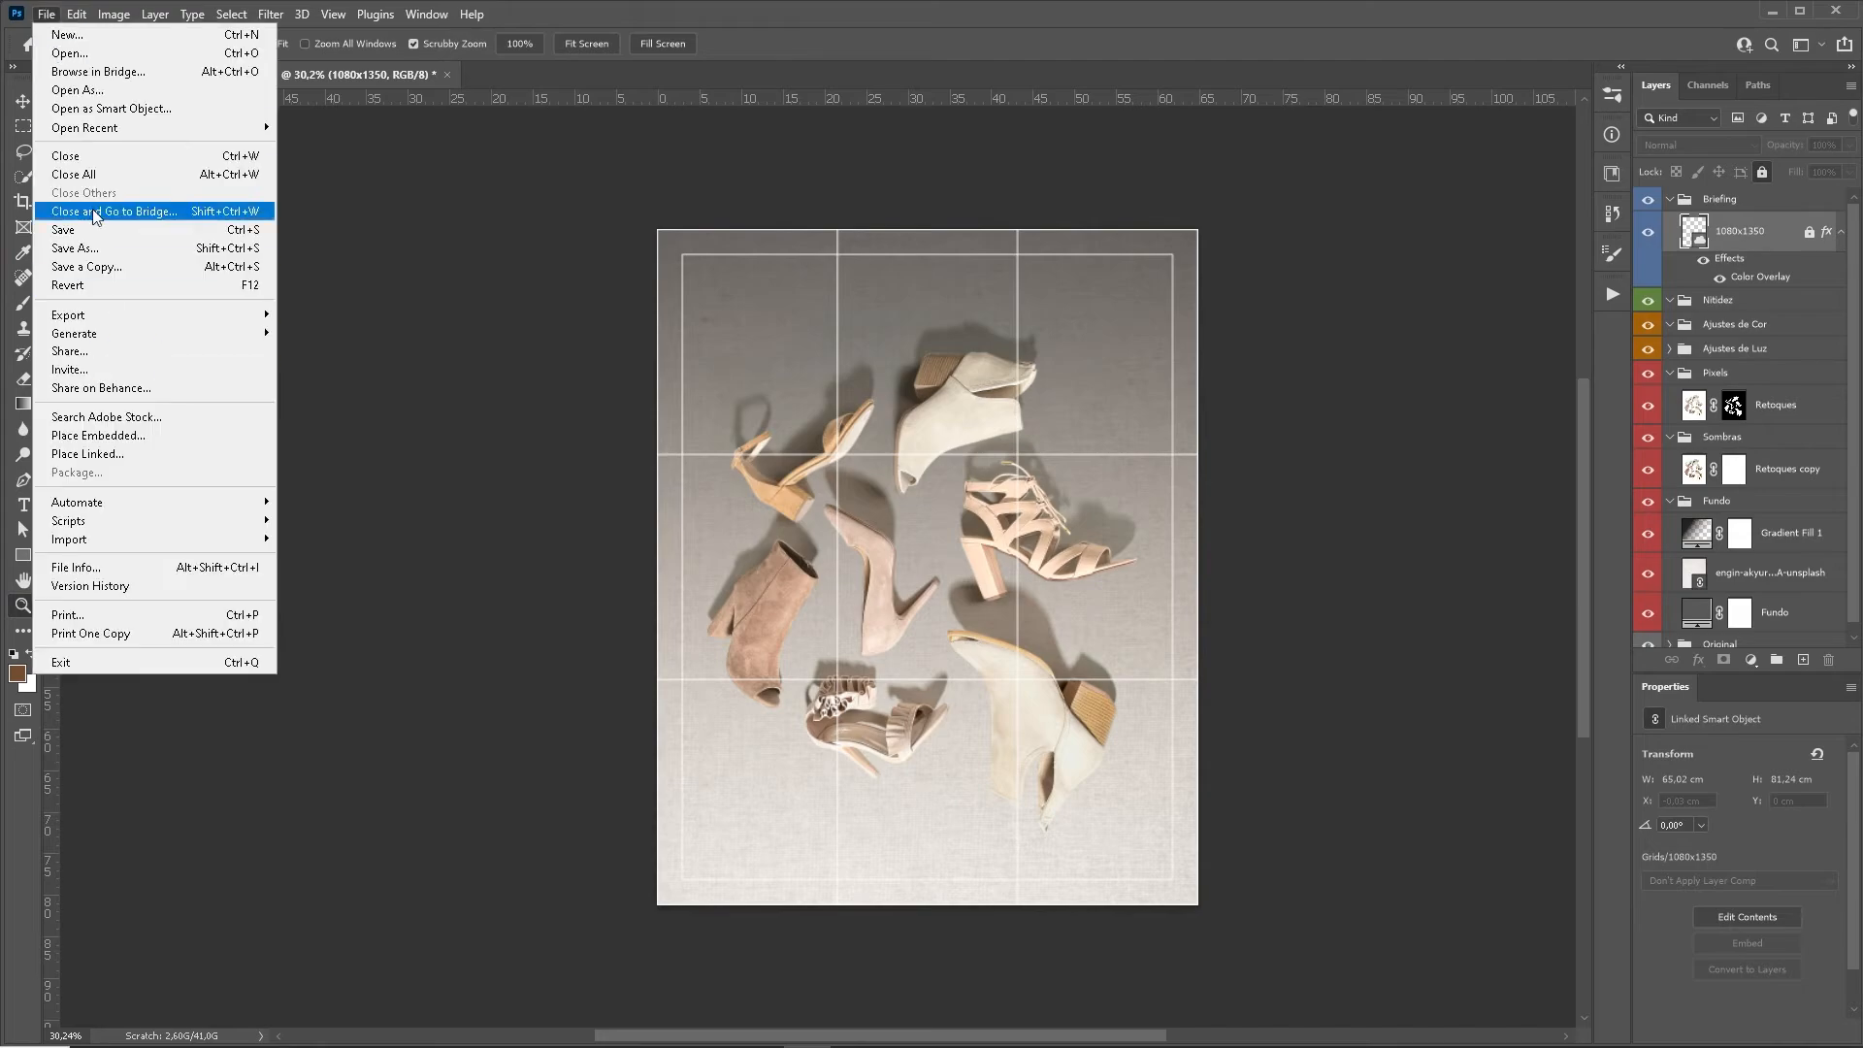
click(68, 60)
click(602, 175)
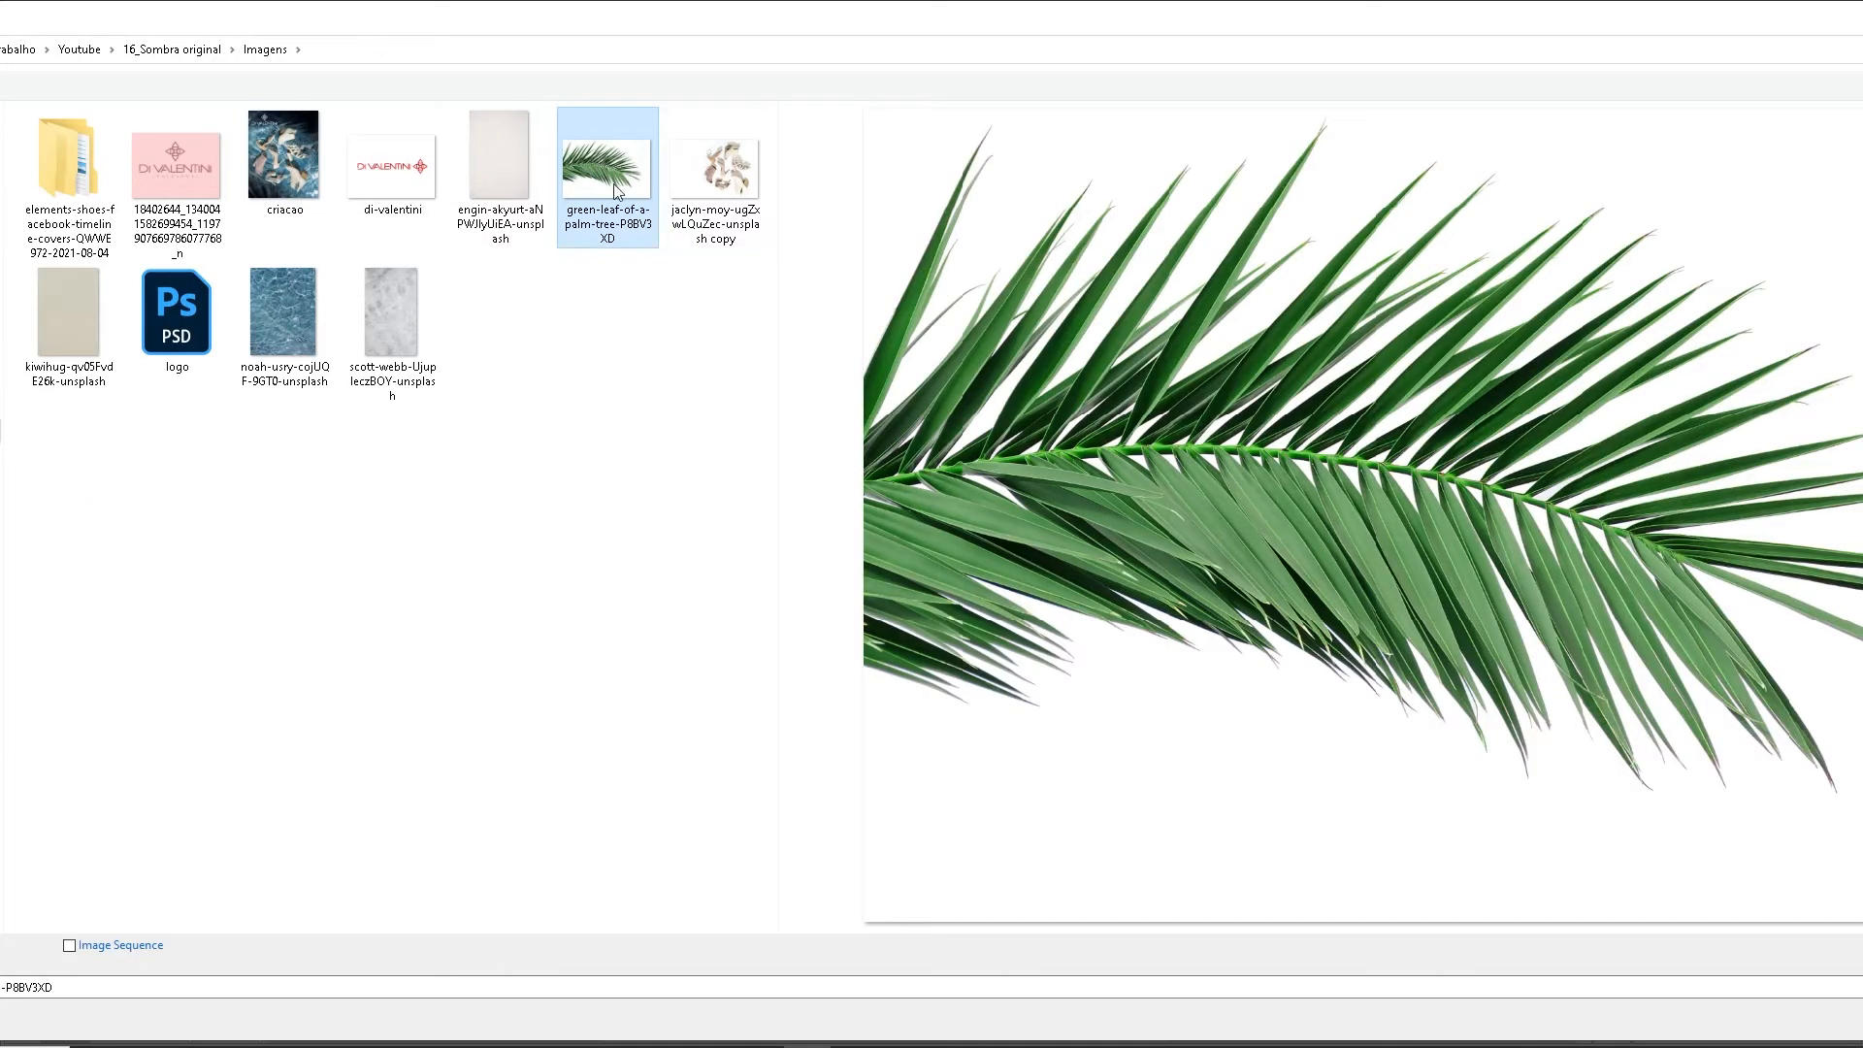
double_click(611, 184)
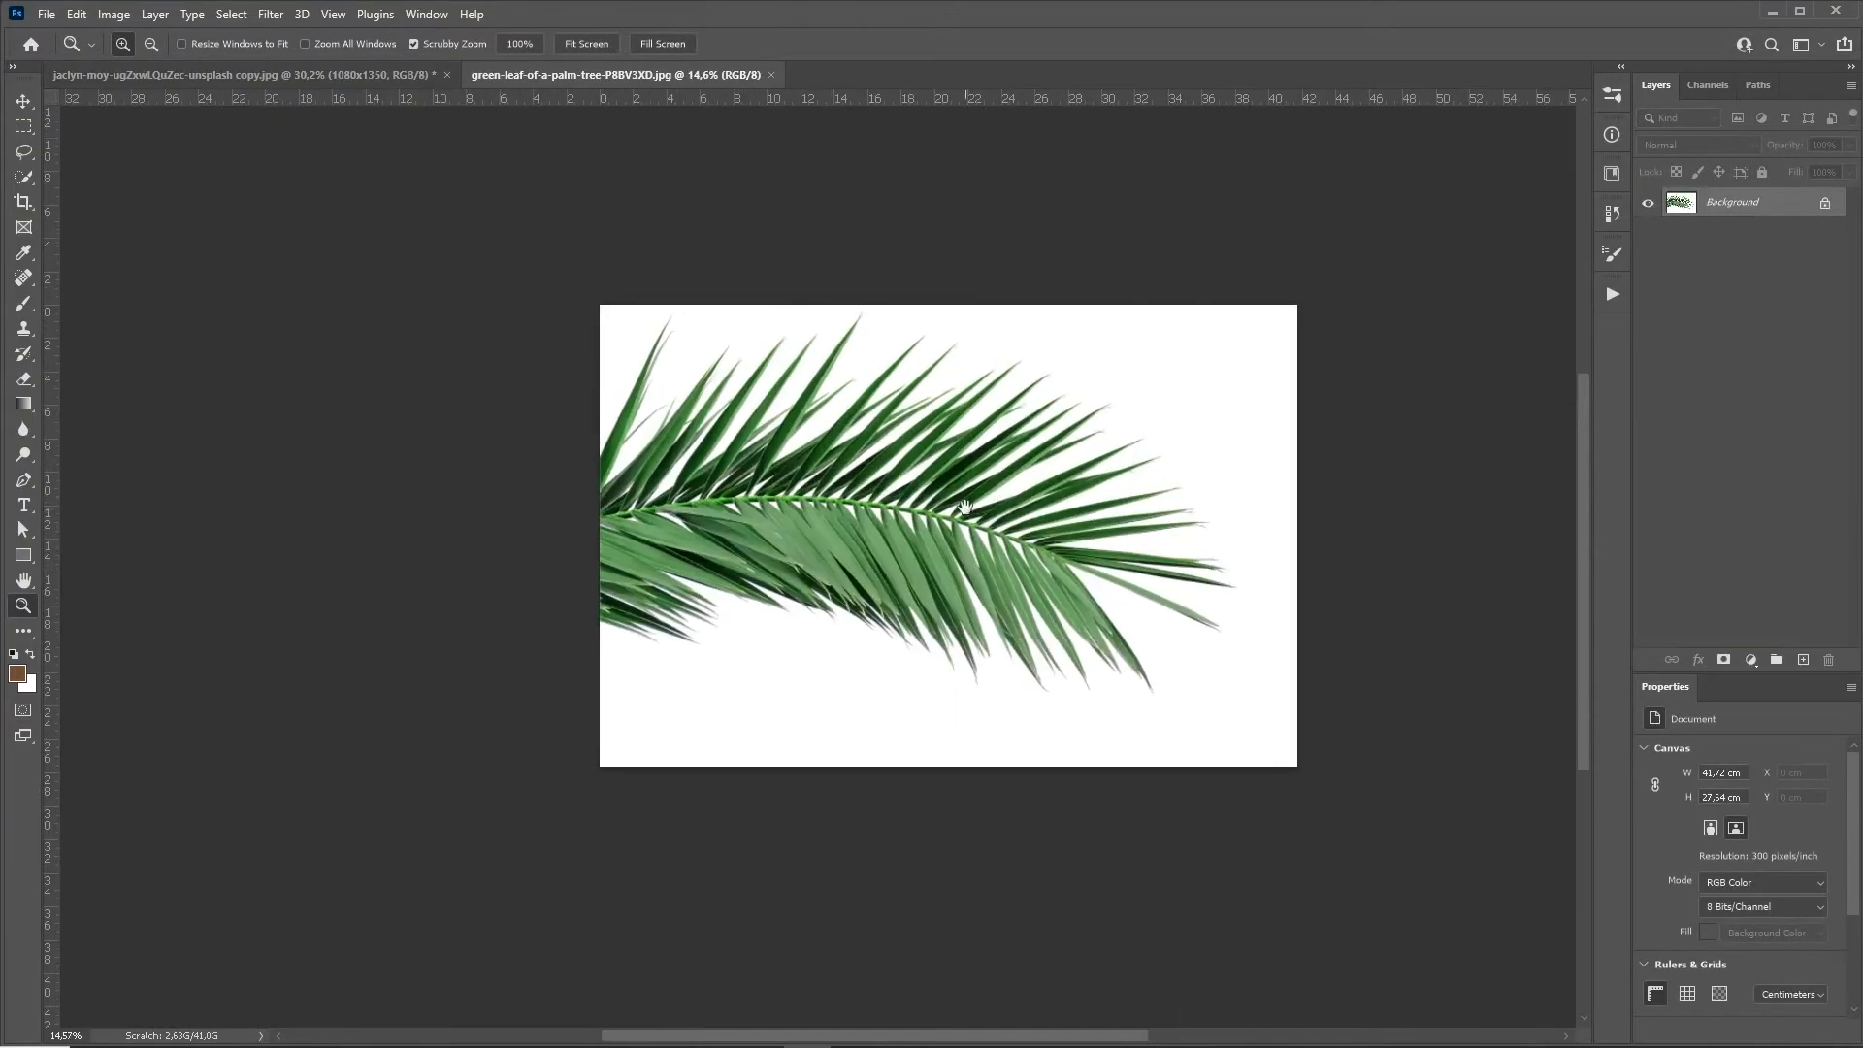
click(965, 506)
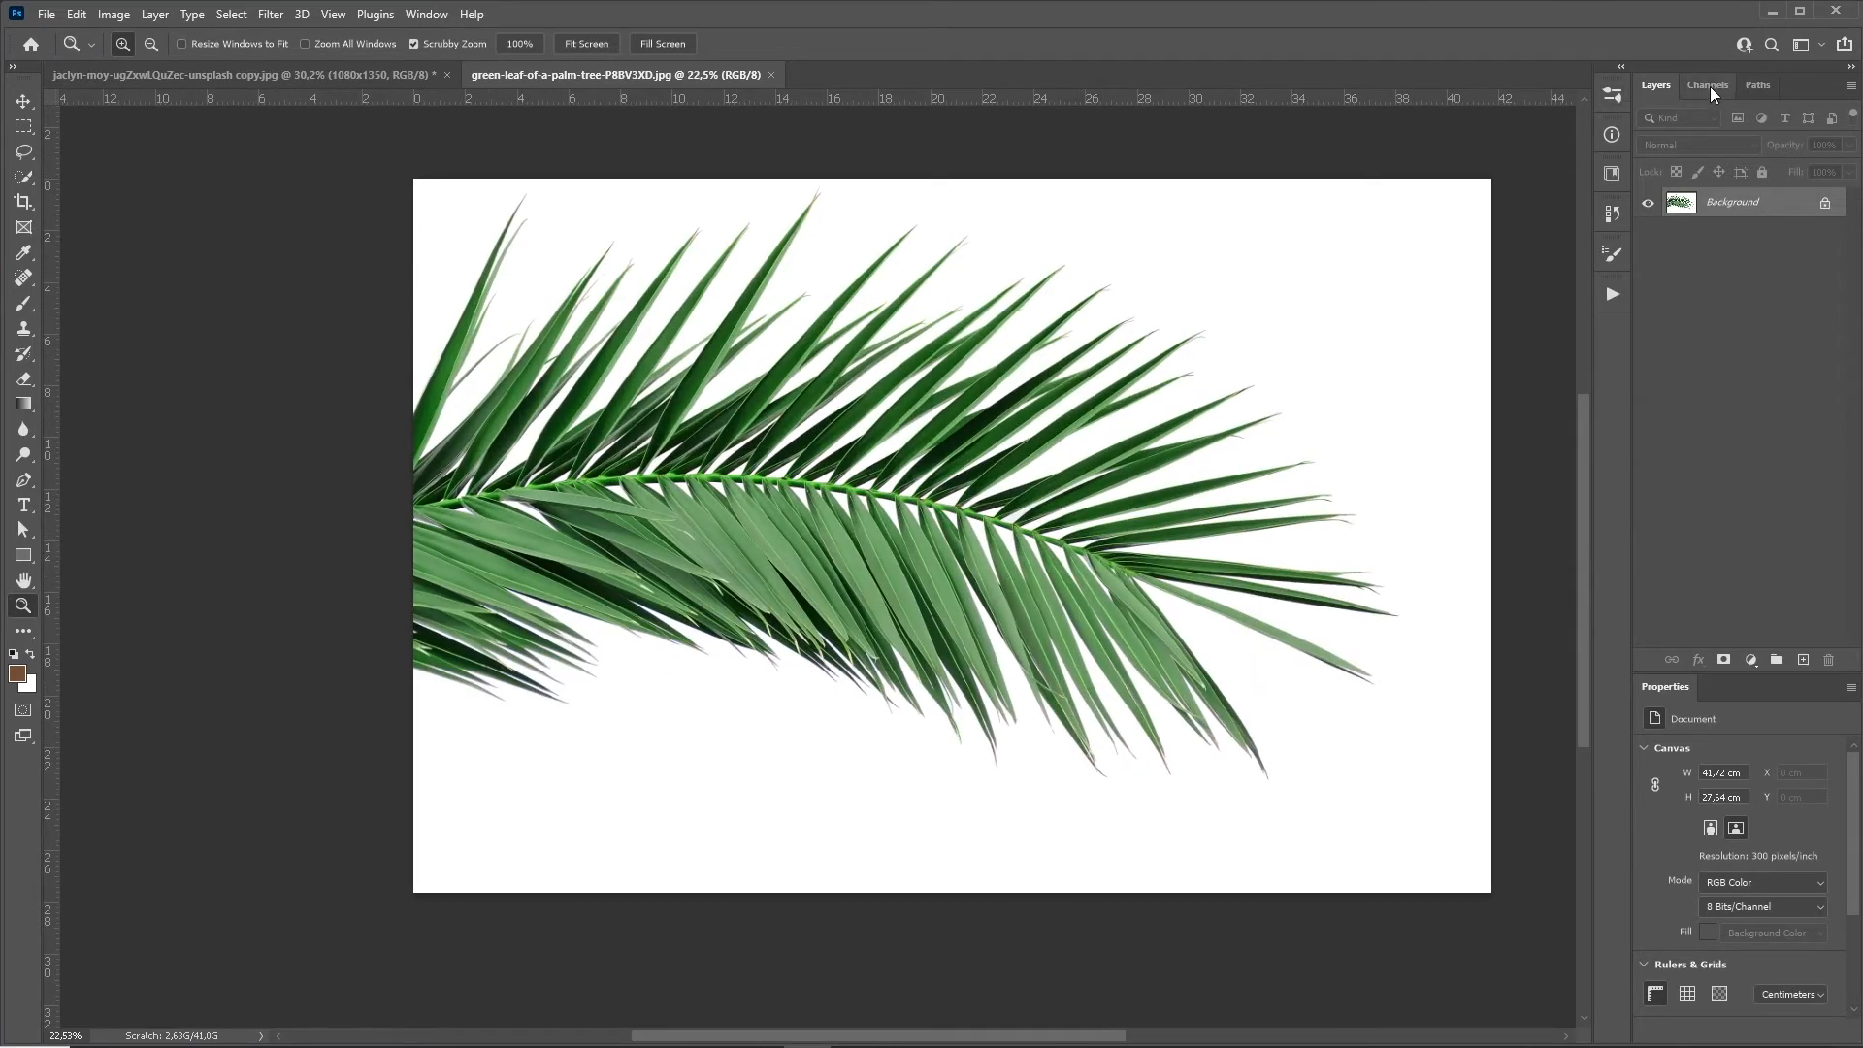
Compare the palm leaf's Red, Green and Blue channels and duplicate the Blue channel.
click(1709, 85)
click(1710, 143)
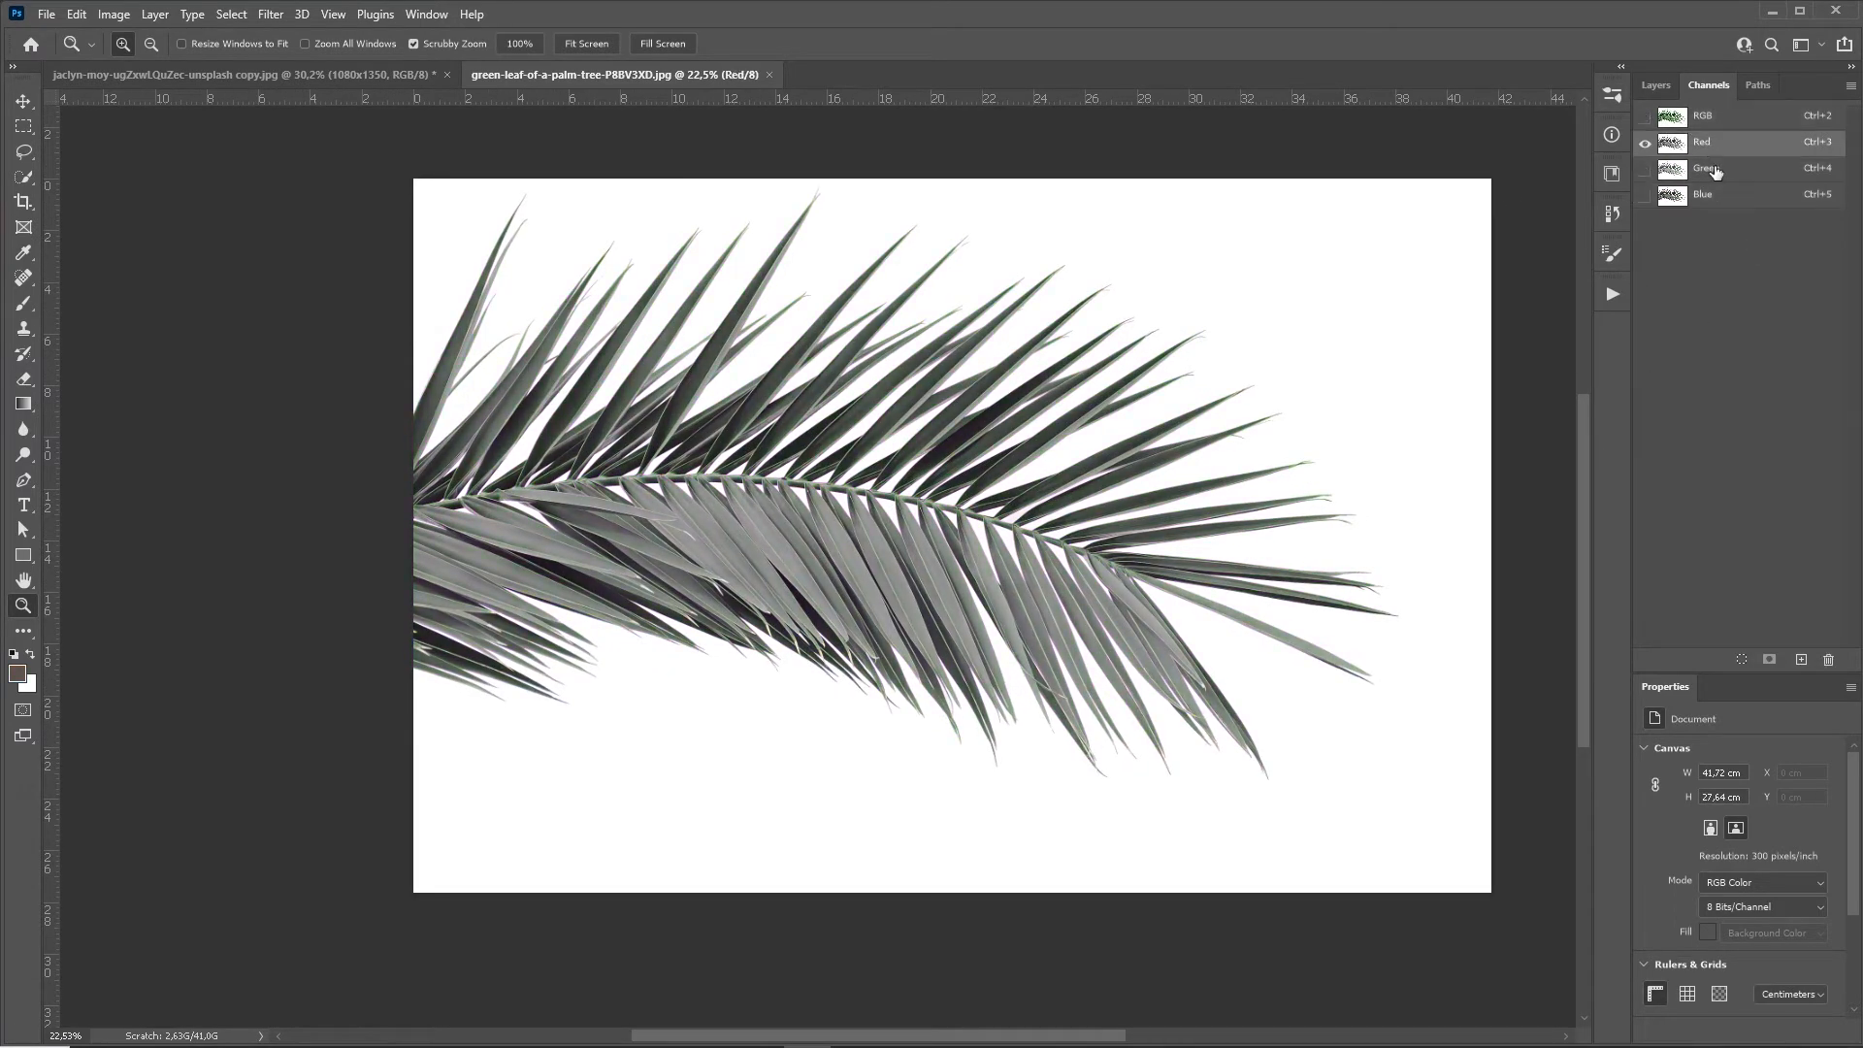
click(1710, 169)
click(1710, 142)
click(1710, 169)
click(1710, 142)
click(1710, 169)
click(1705, 195)
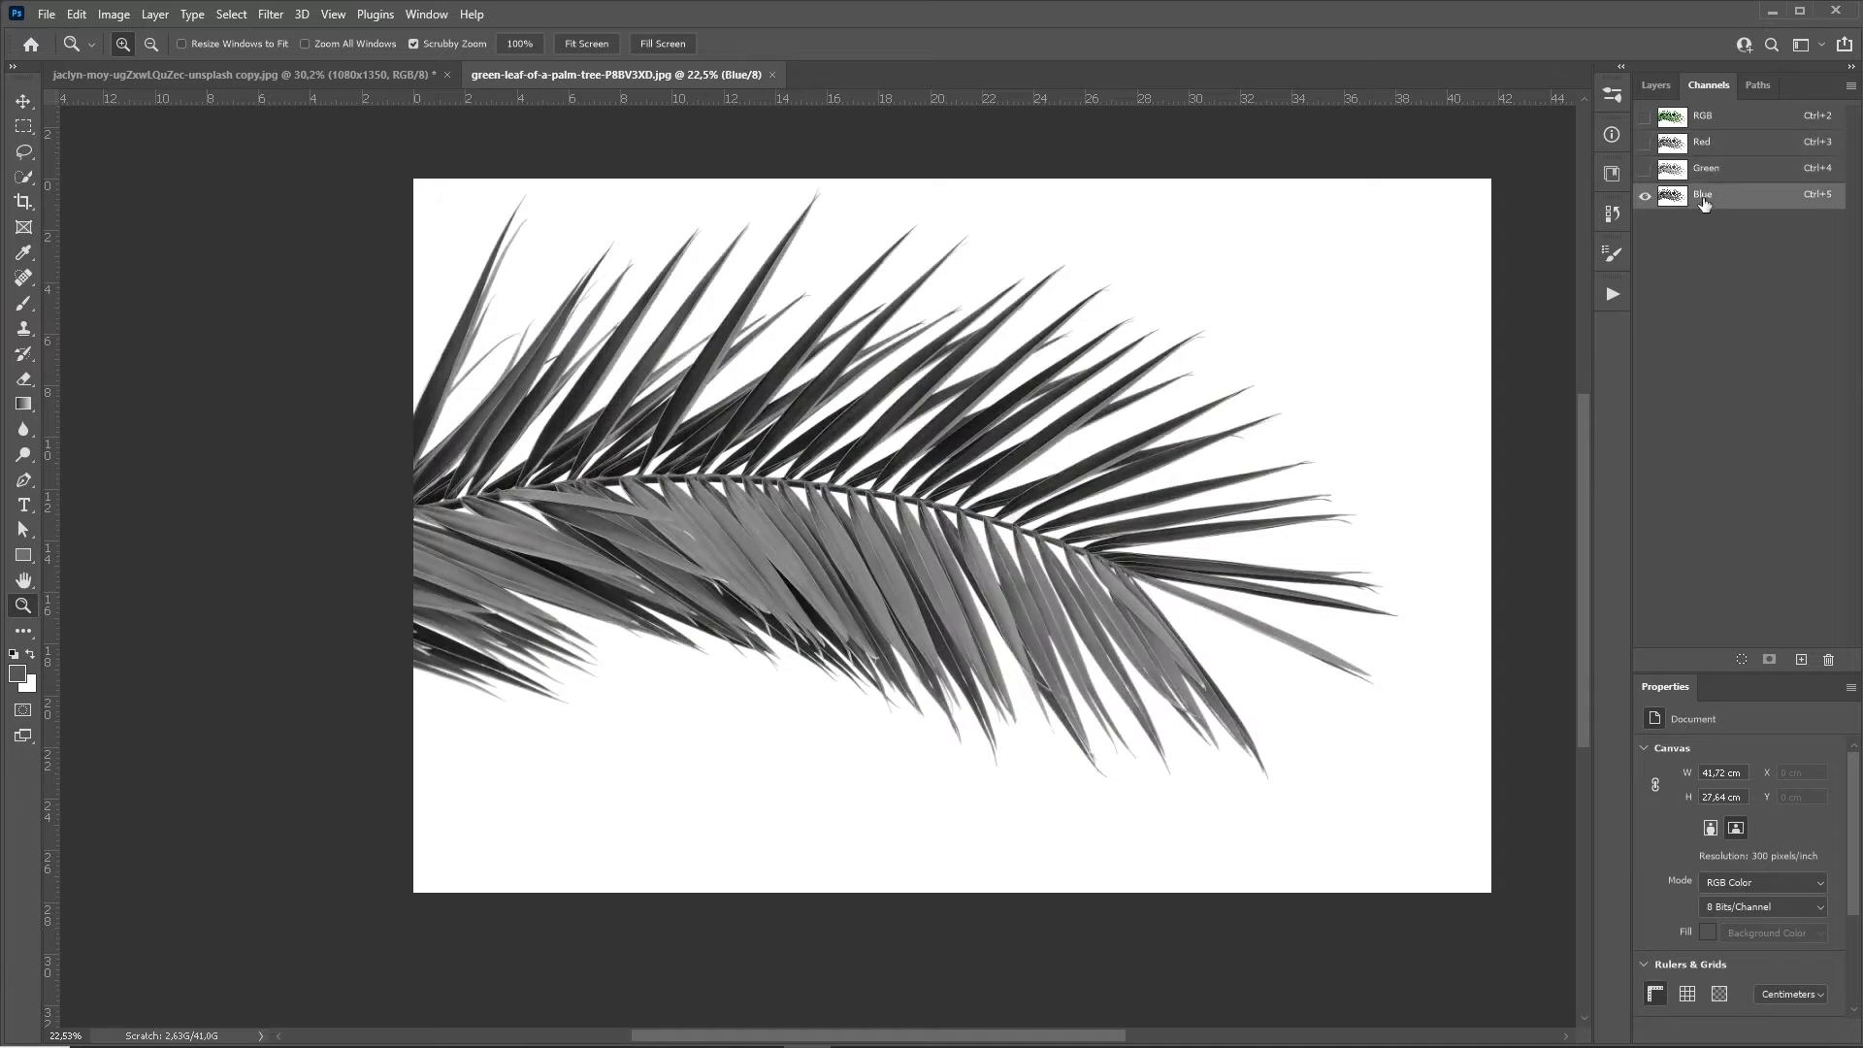
drag(1723, 213, 1800, 660)
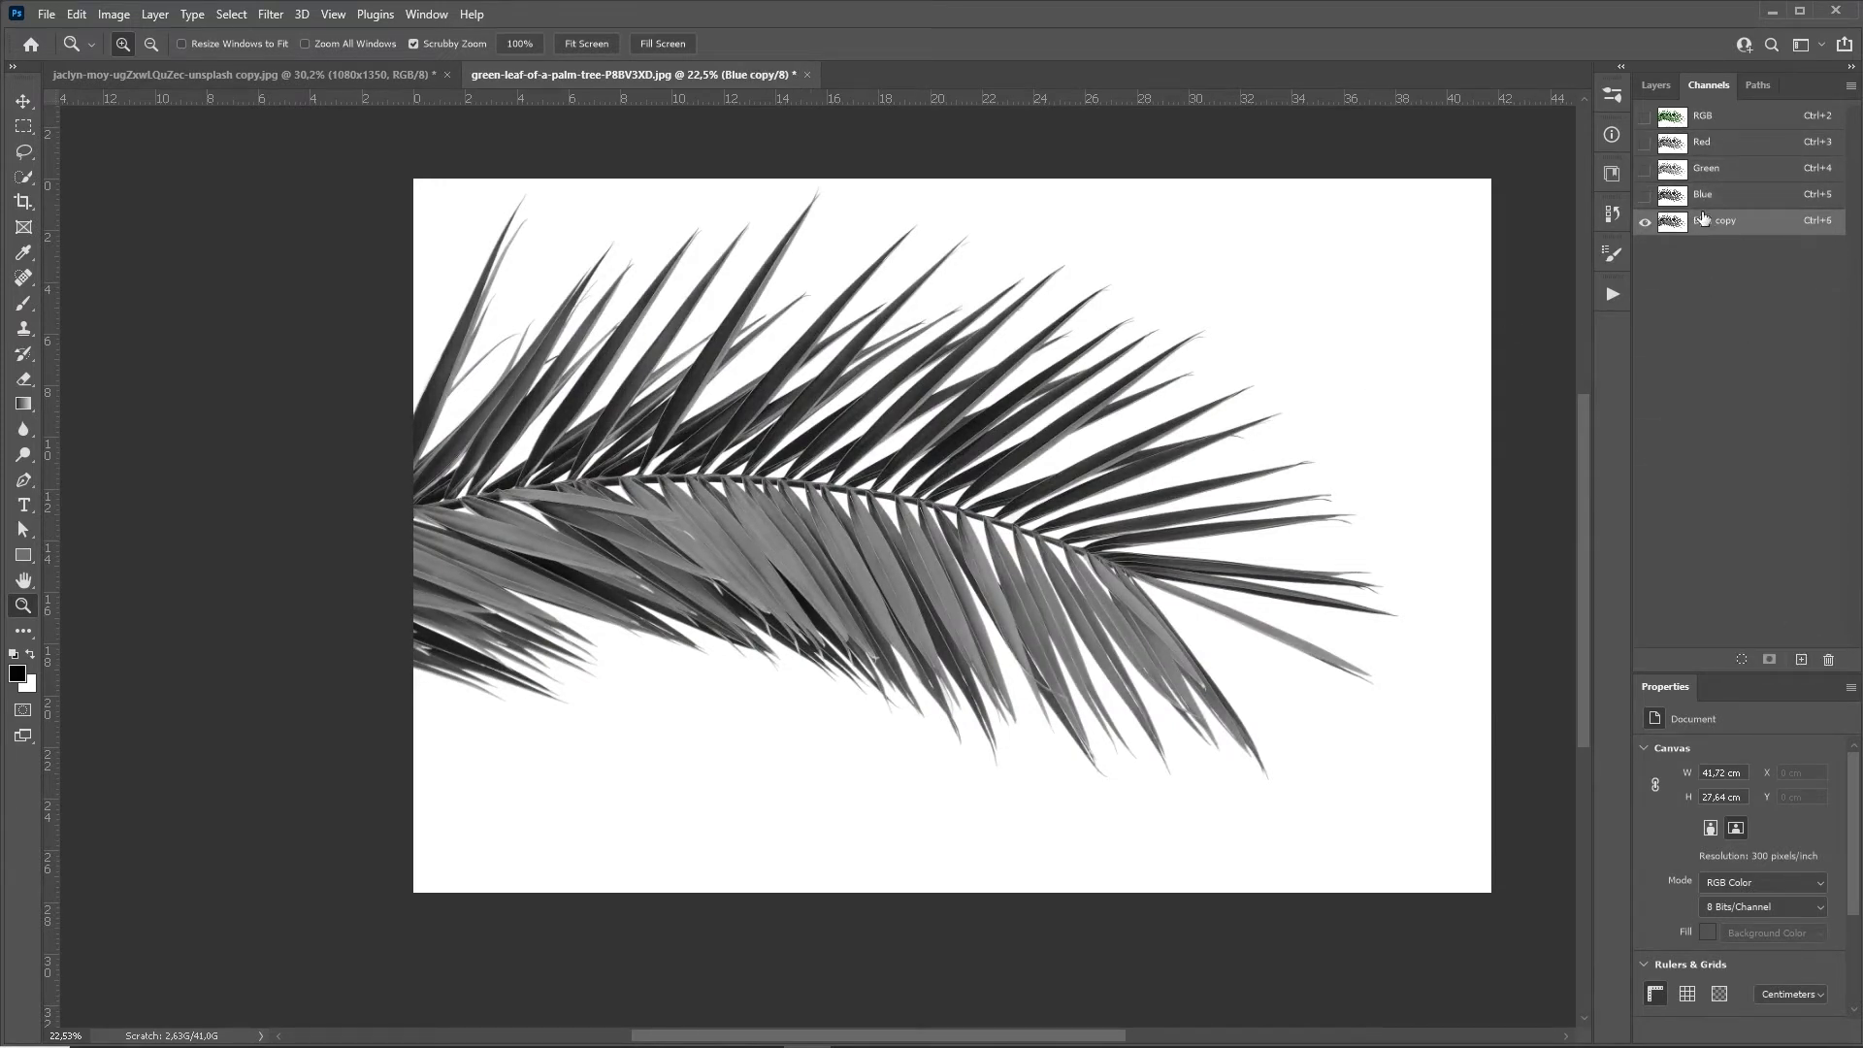
Invert the Blue copy channel and set its Levels input values to 16, 1.00 and 77 for a solid leaf silhouette.
key(ctrl+i)
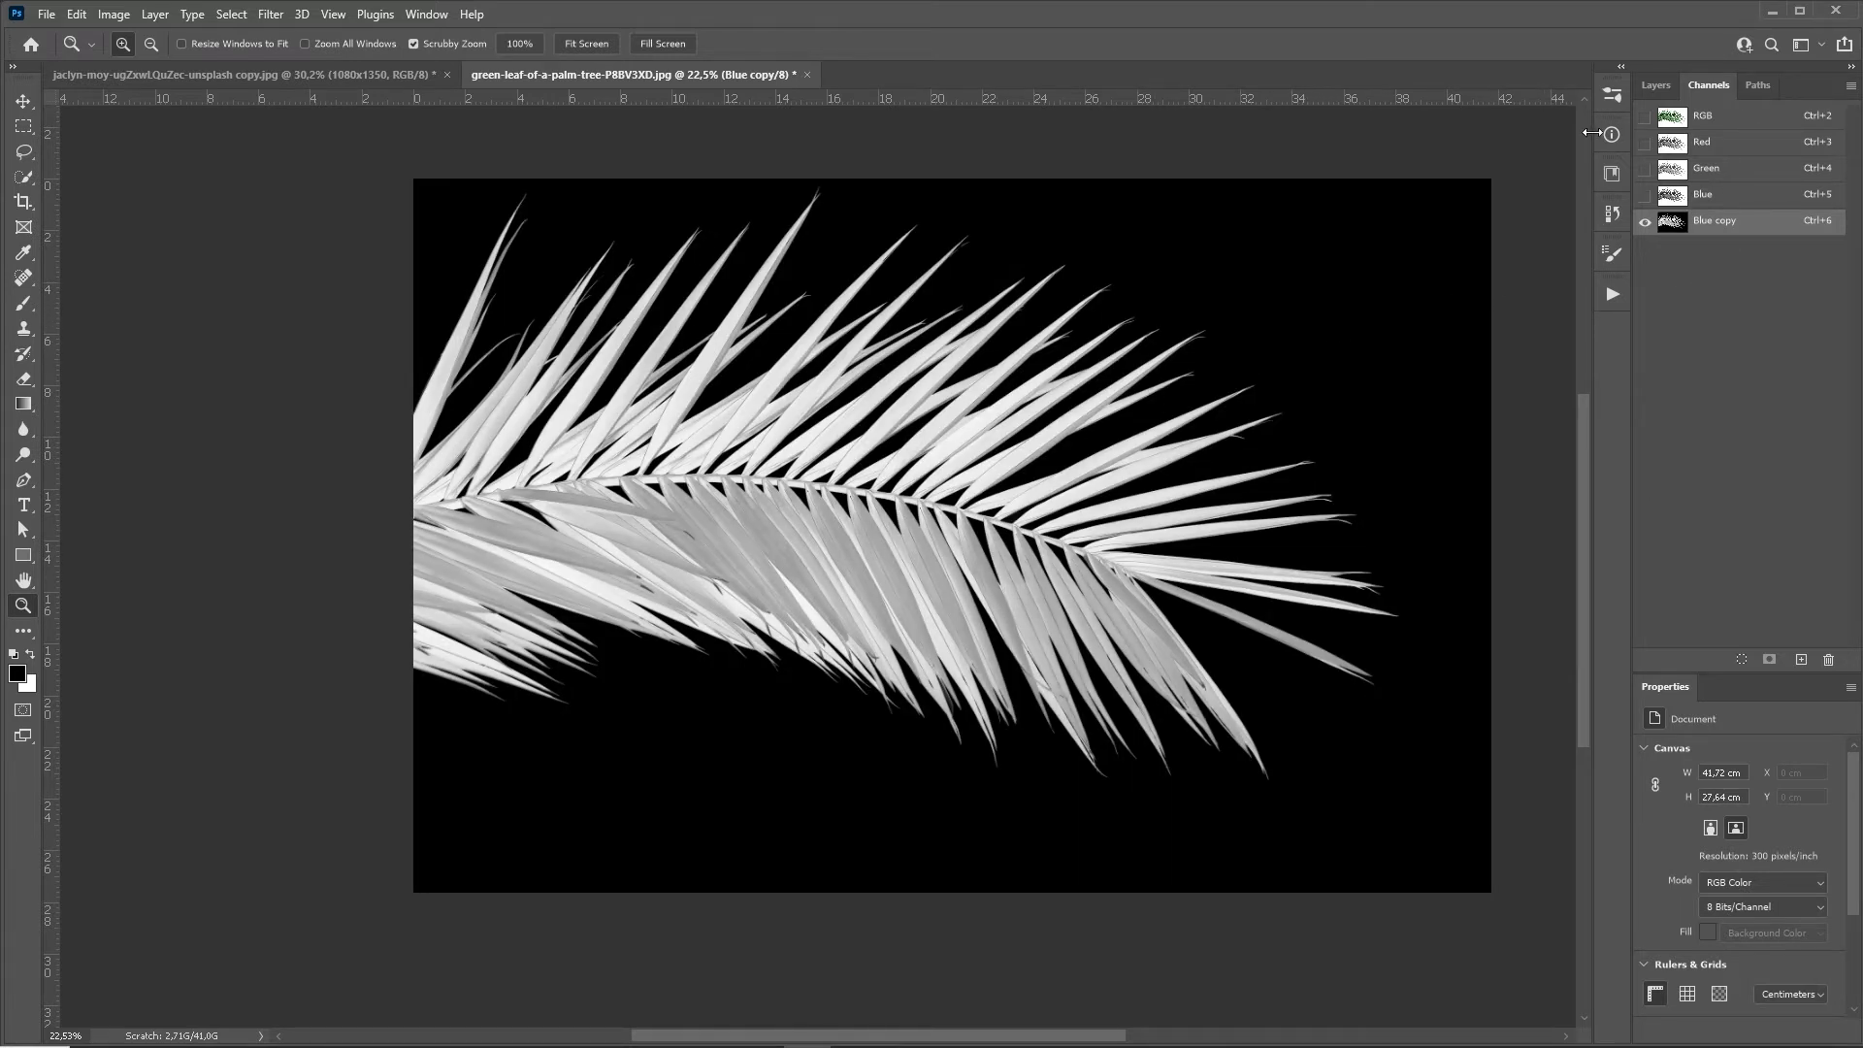
key(ctrl+l)
drag(1372, 150, 1385, 439)
drag(1450, 642, 1224, 641)
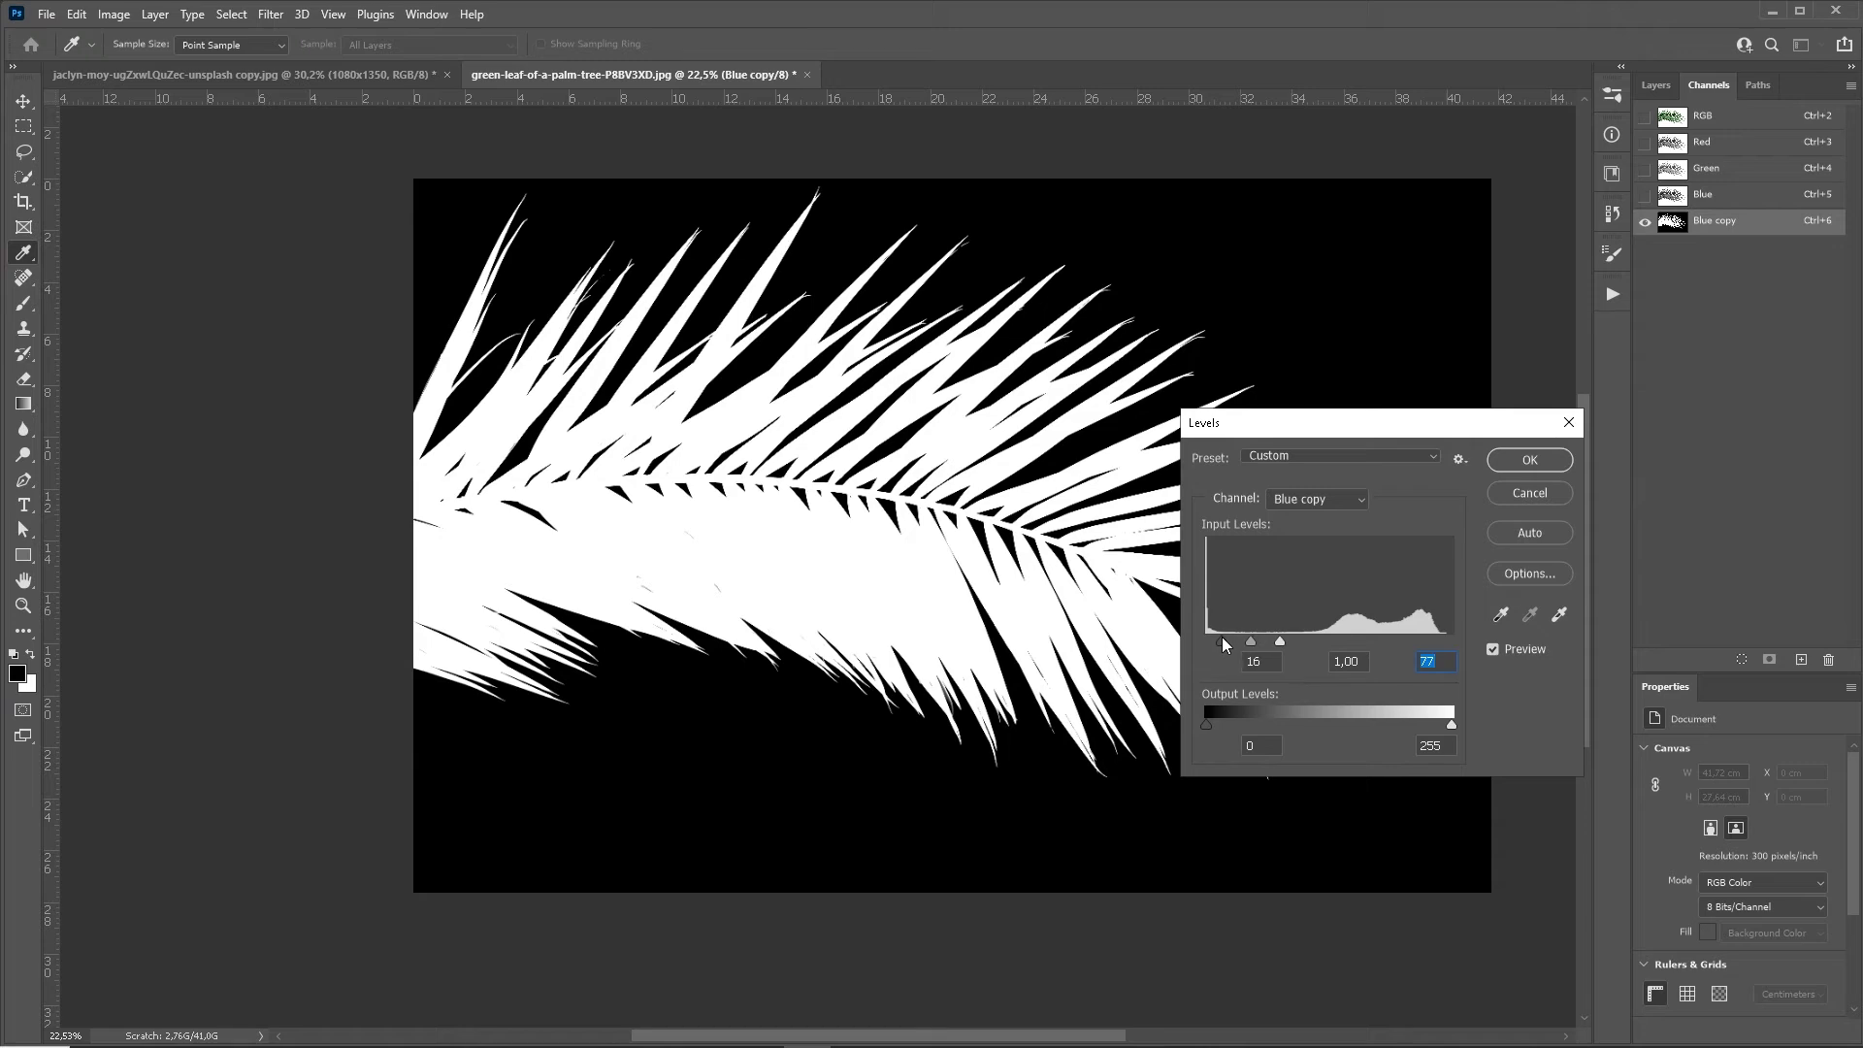
click(1527, 468)
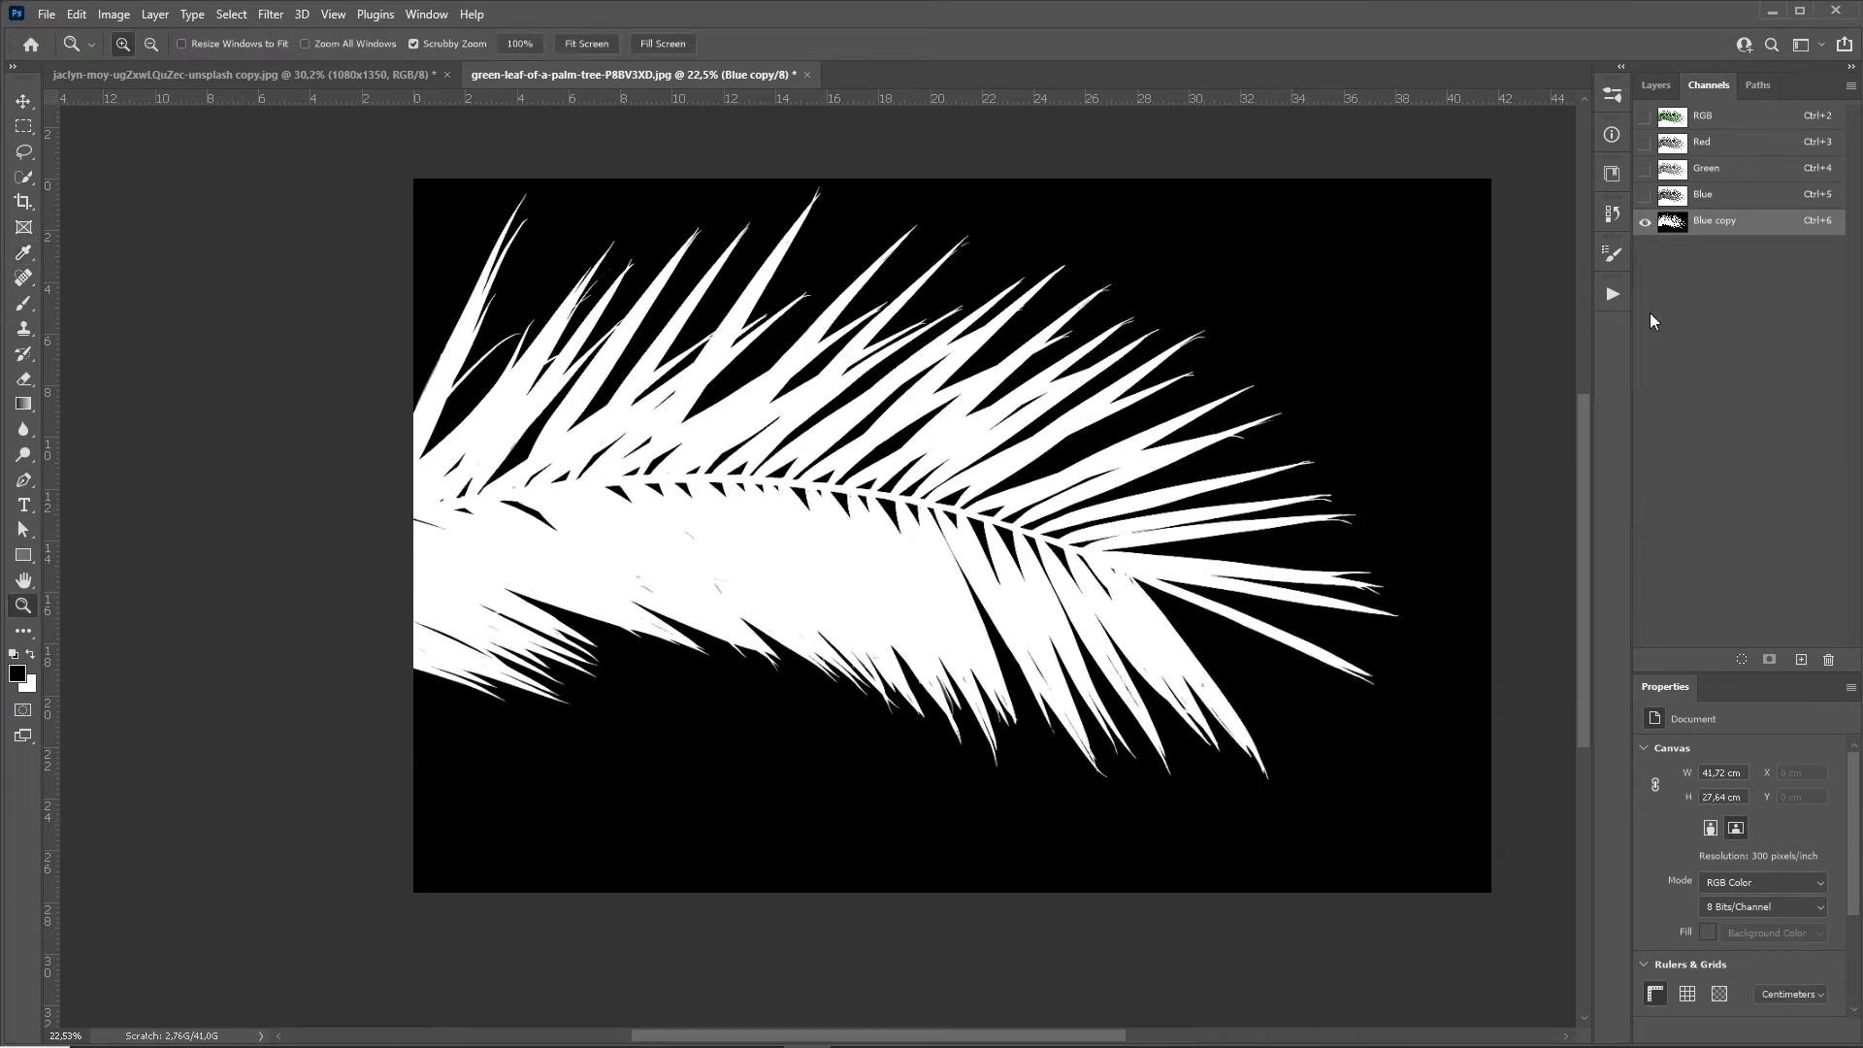
Load the Blue copy channel as a selection and mask the palm leaf's background layer with it.
ctrl+click(1681, 223)
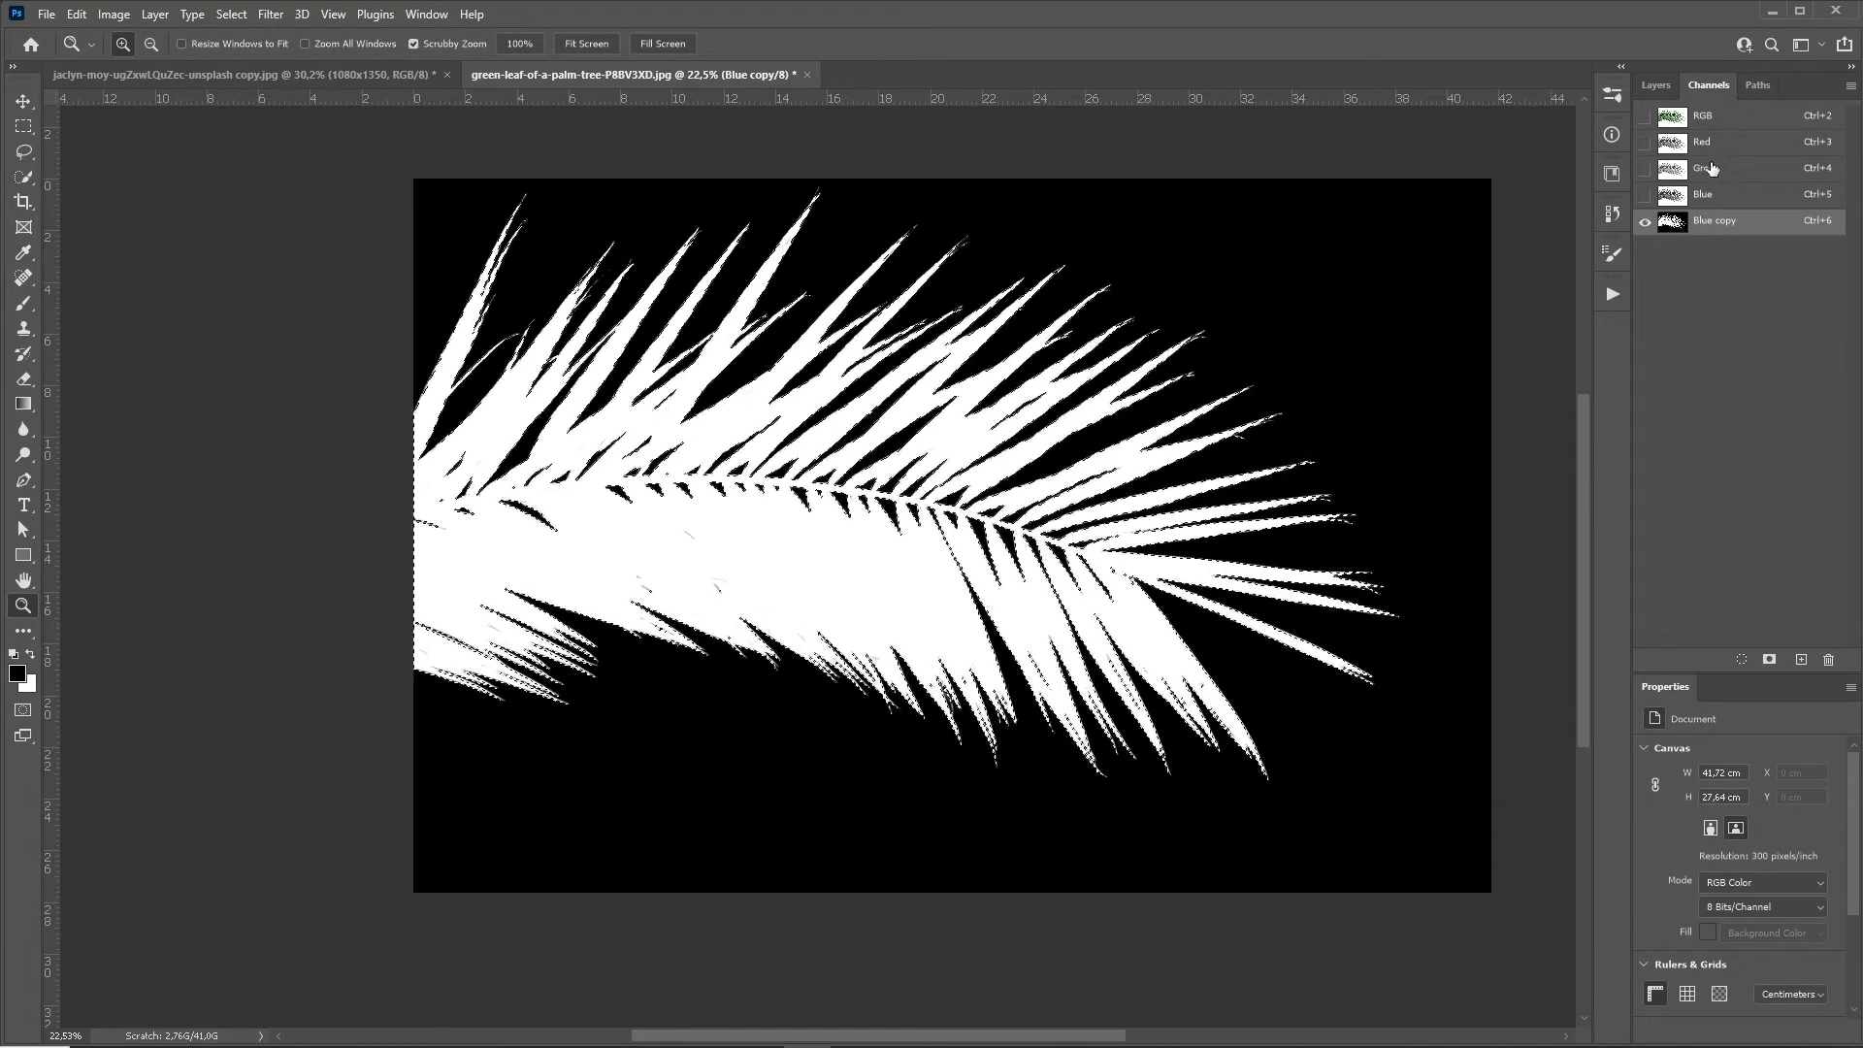
click(1713, 122)
click(1655, 85)
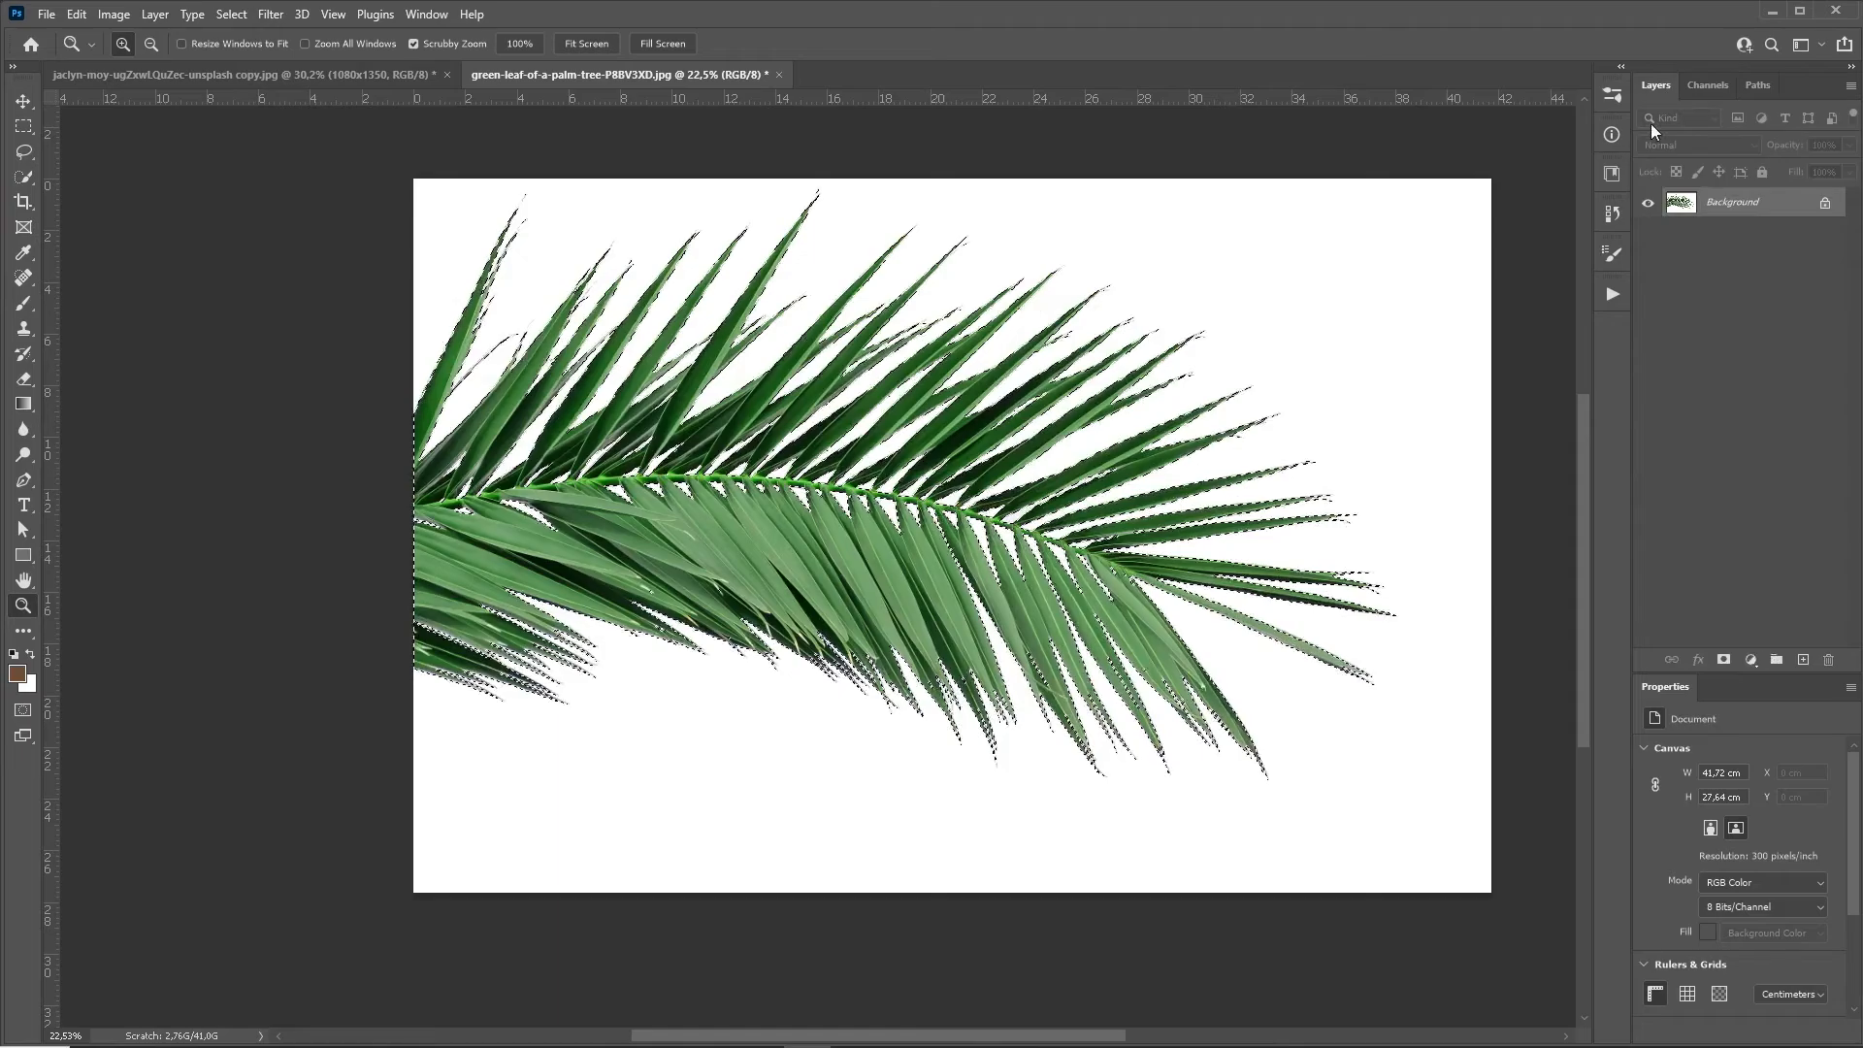
click(1723, 660)
Copy the masked palm leaf layer into the shoes document and close the leaf document.
drag(1112, 382, 1110, 300)
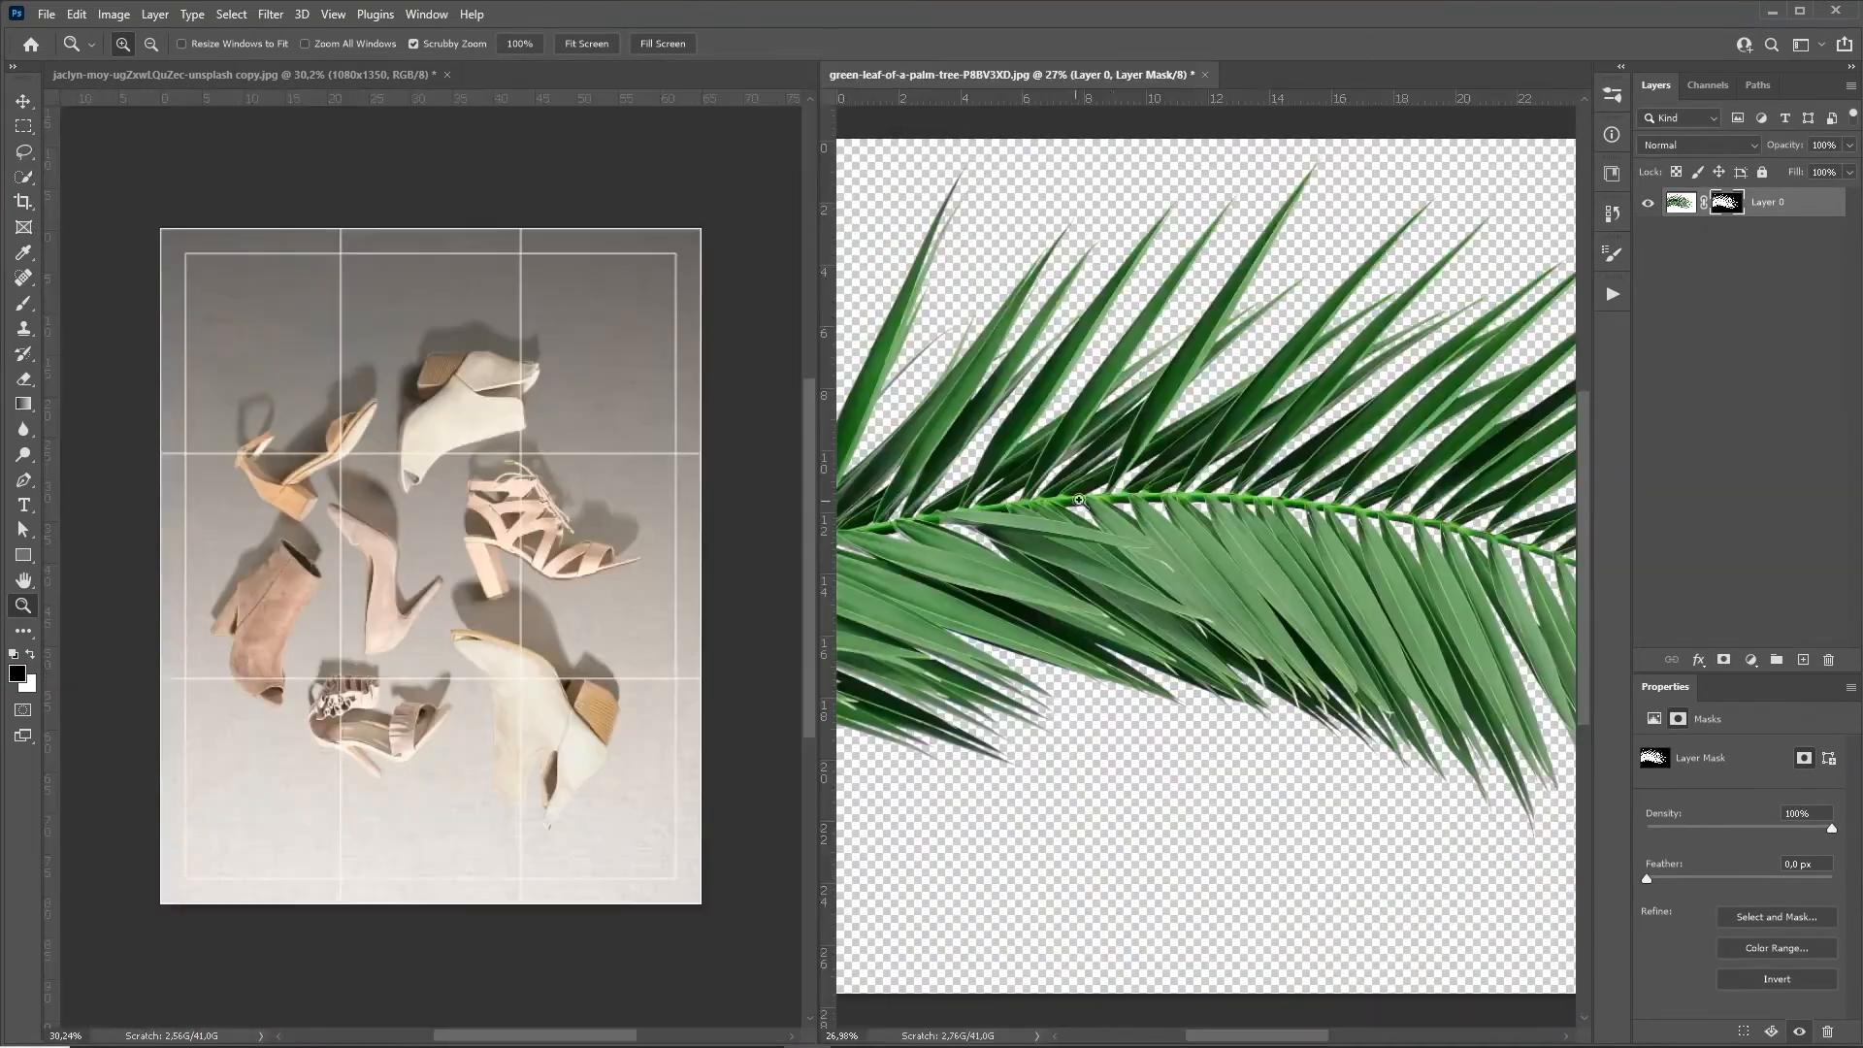
key(v)
drag(1115, 458, 551, 502)
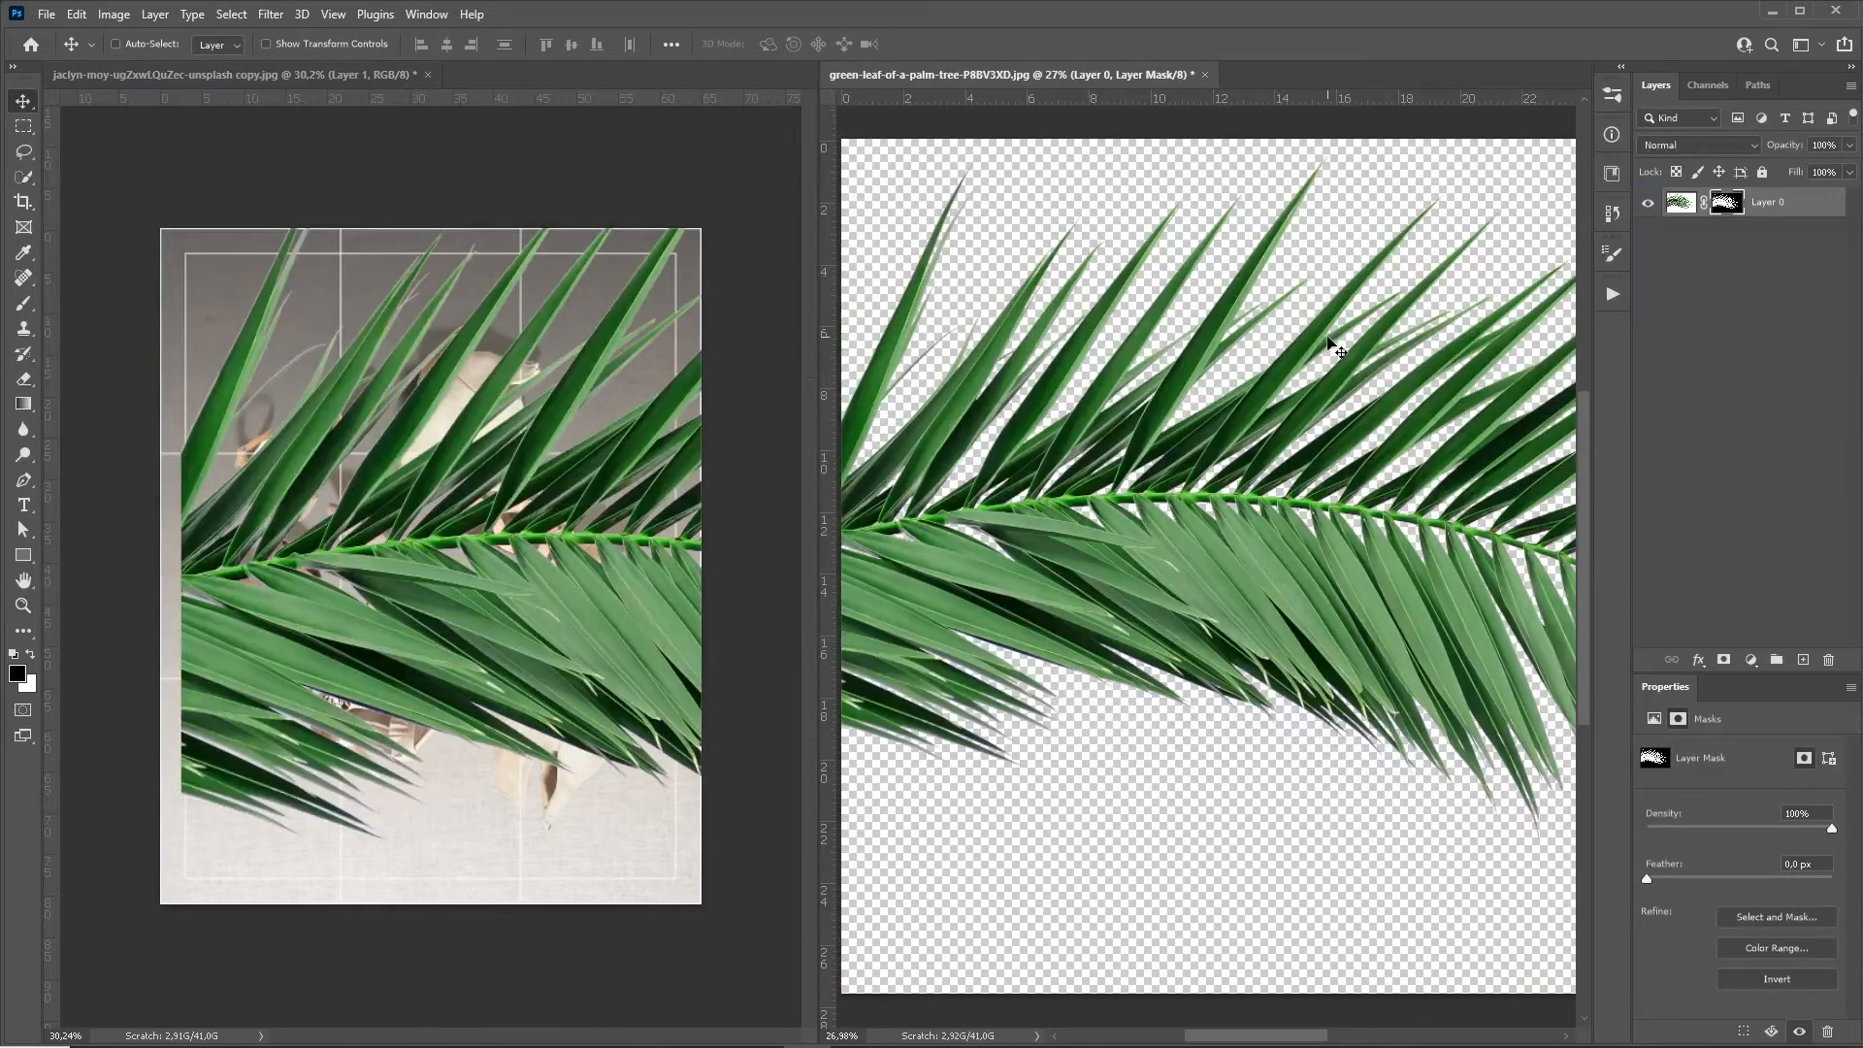
key(ctrl+w)
click(923, 395)
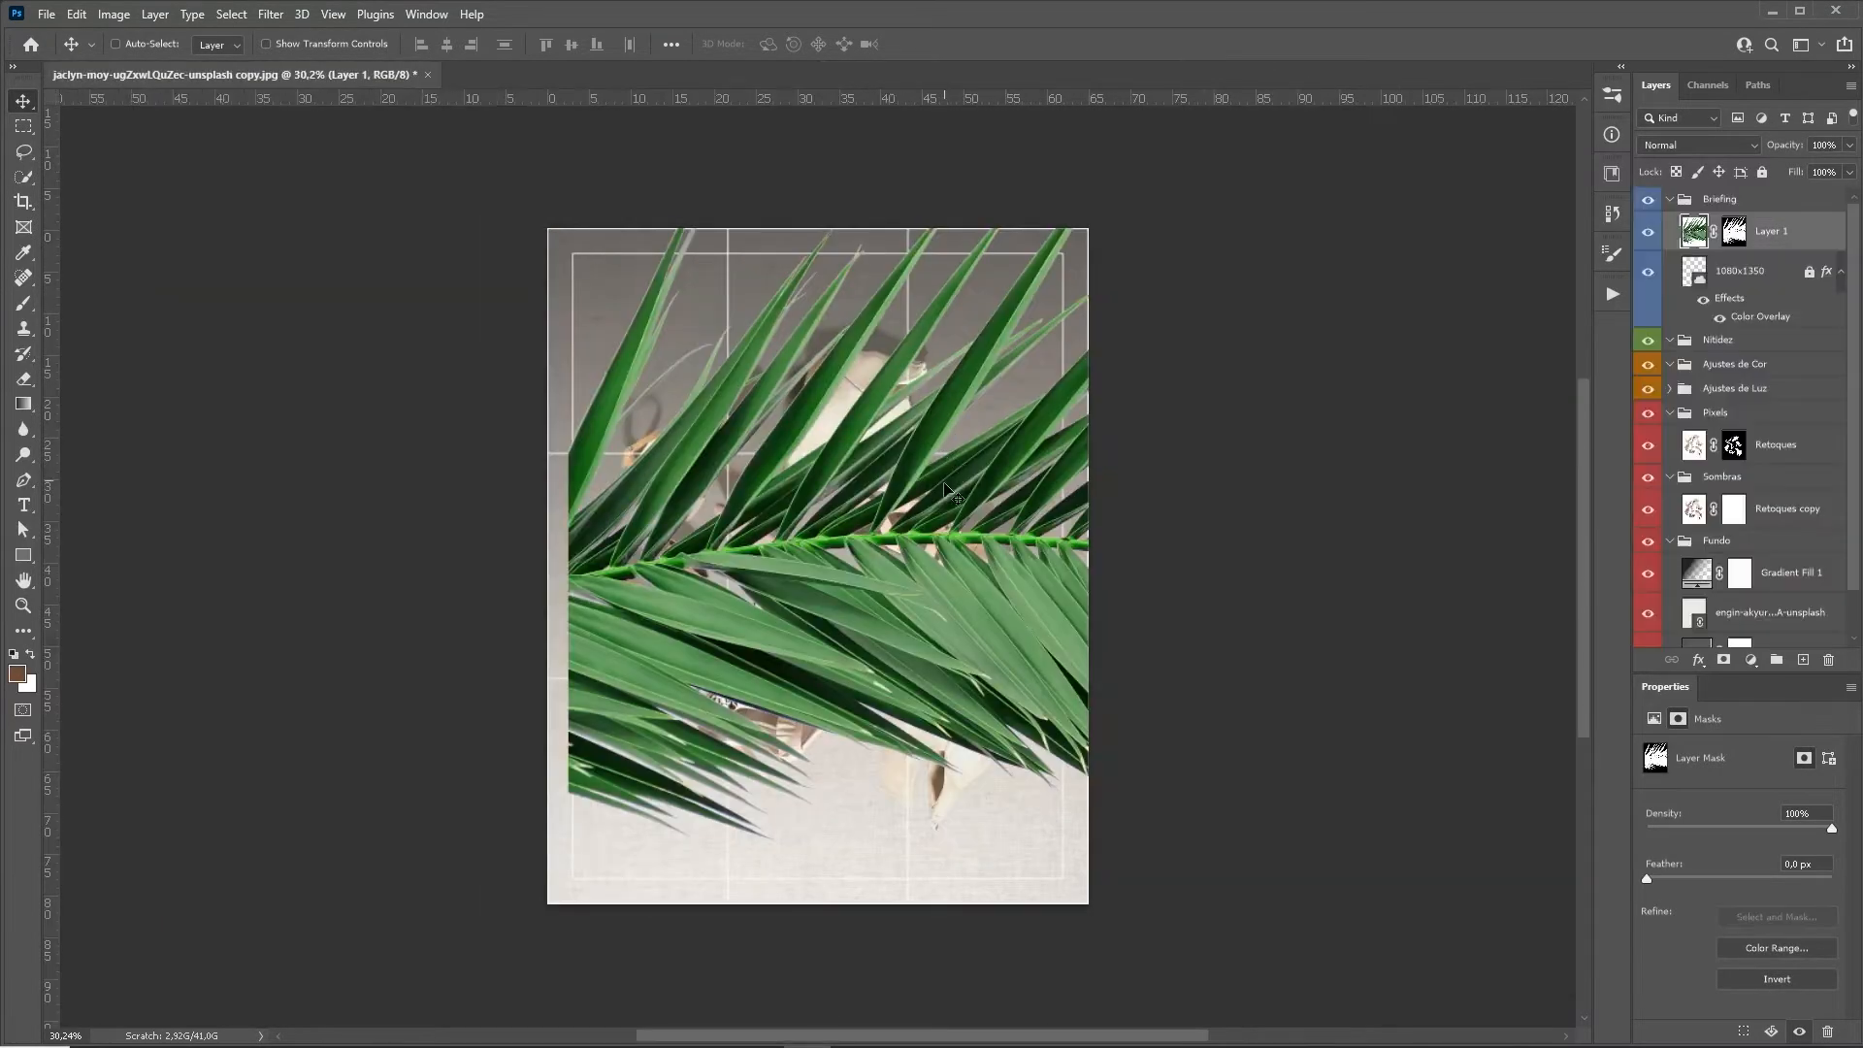
Scale the palm leaf to about 50% and place it across the upper part of the shoes canvas.
key(ctrl+t)
scroll(1045, 490, down, 2)
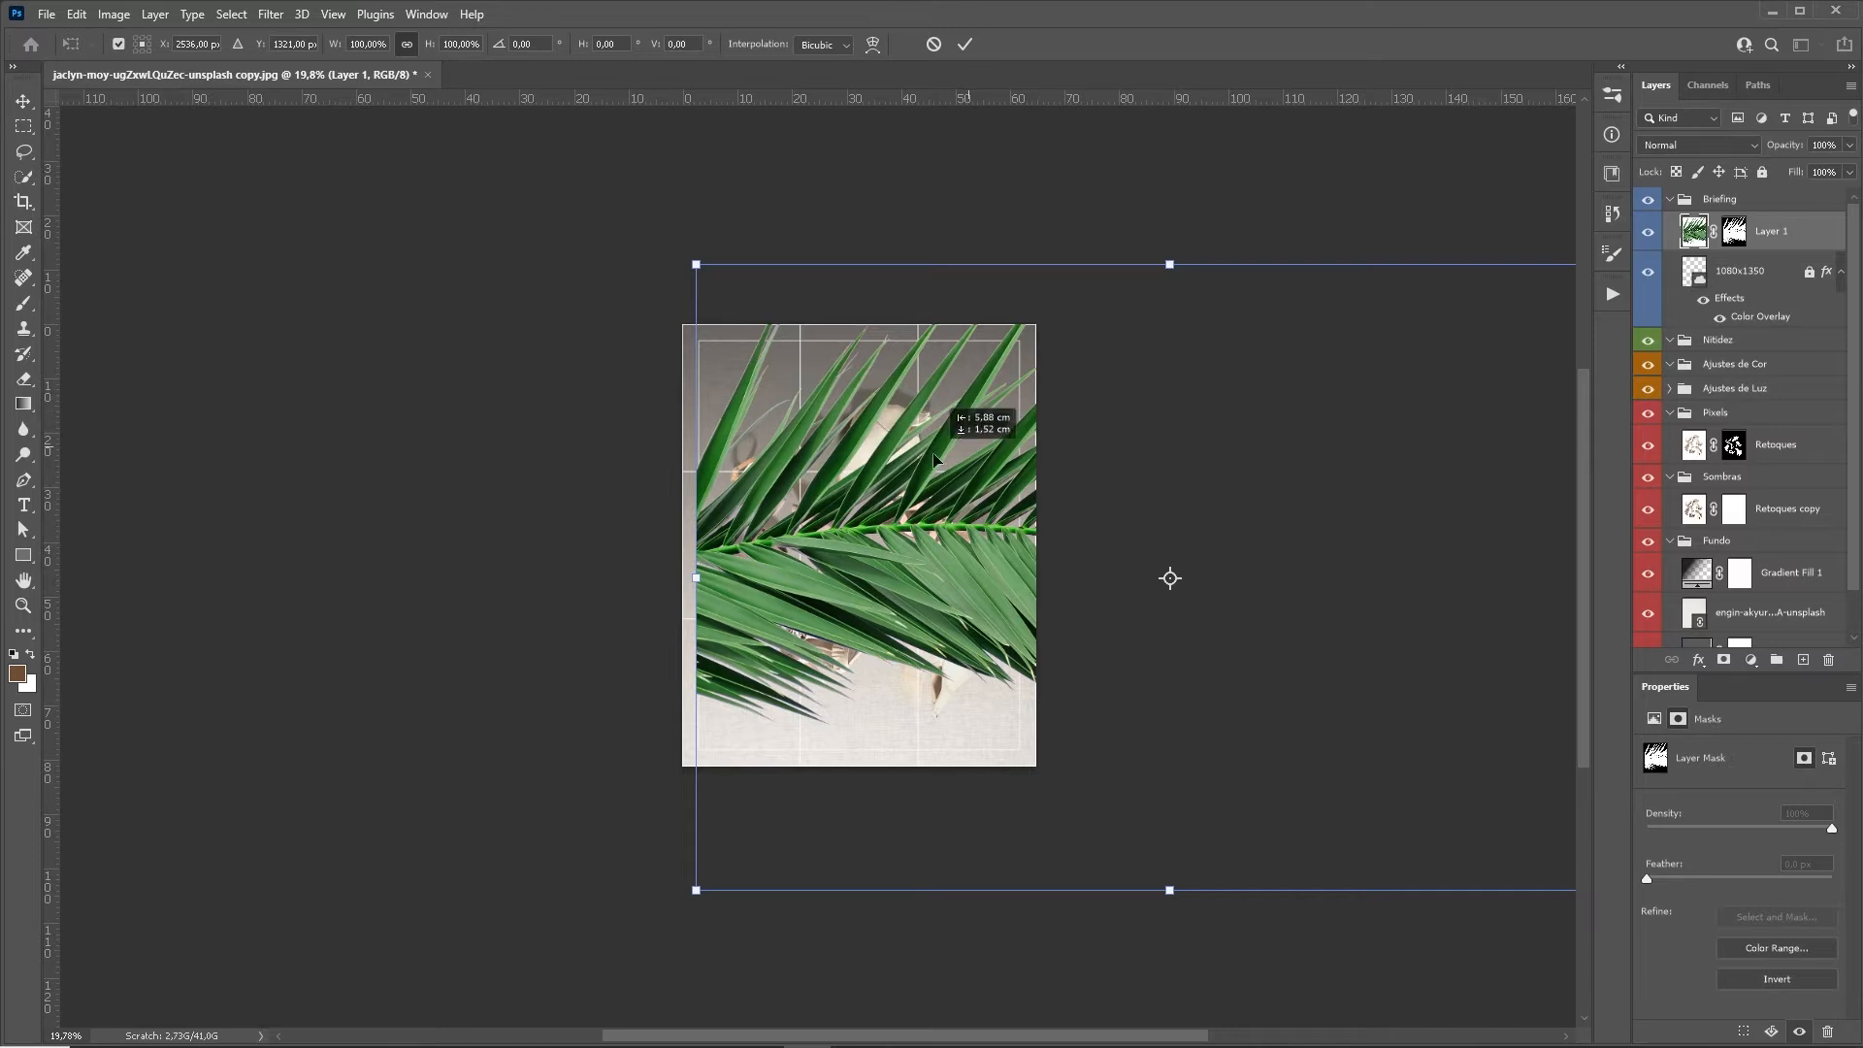
drag(935, 458, 891, 466)
drag(653, 270, 777, 361)
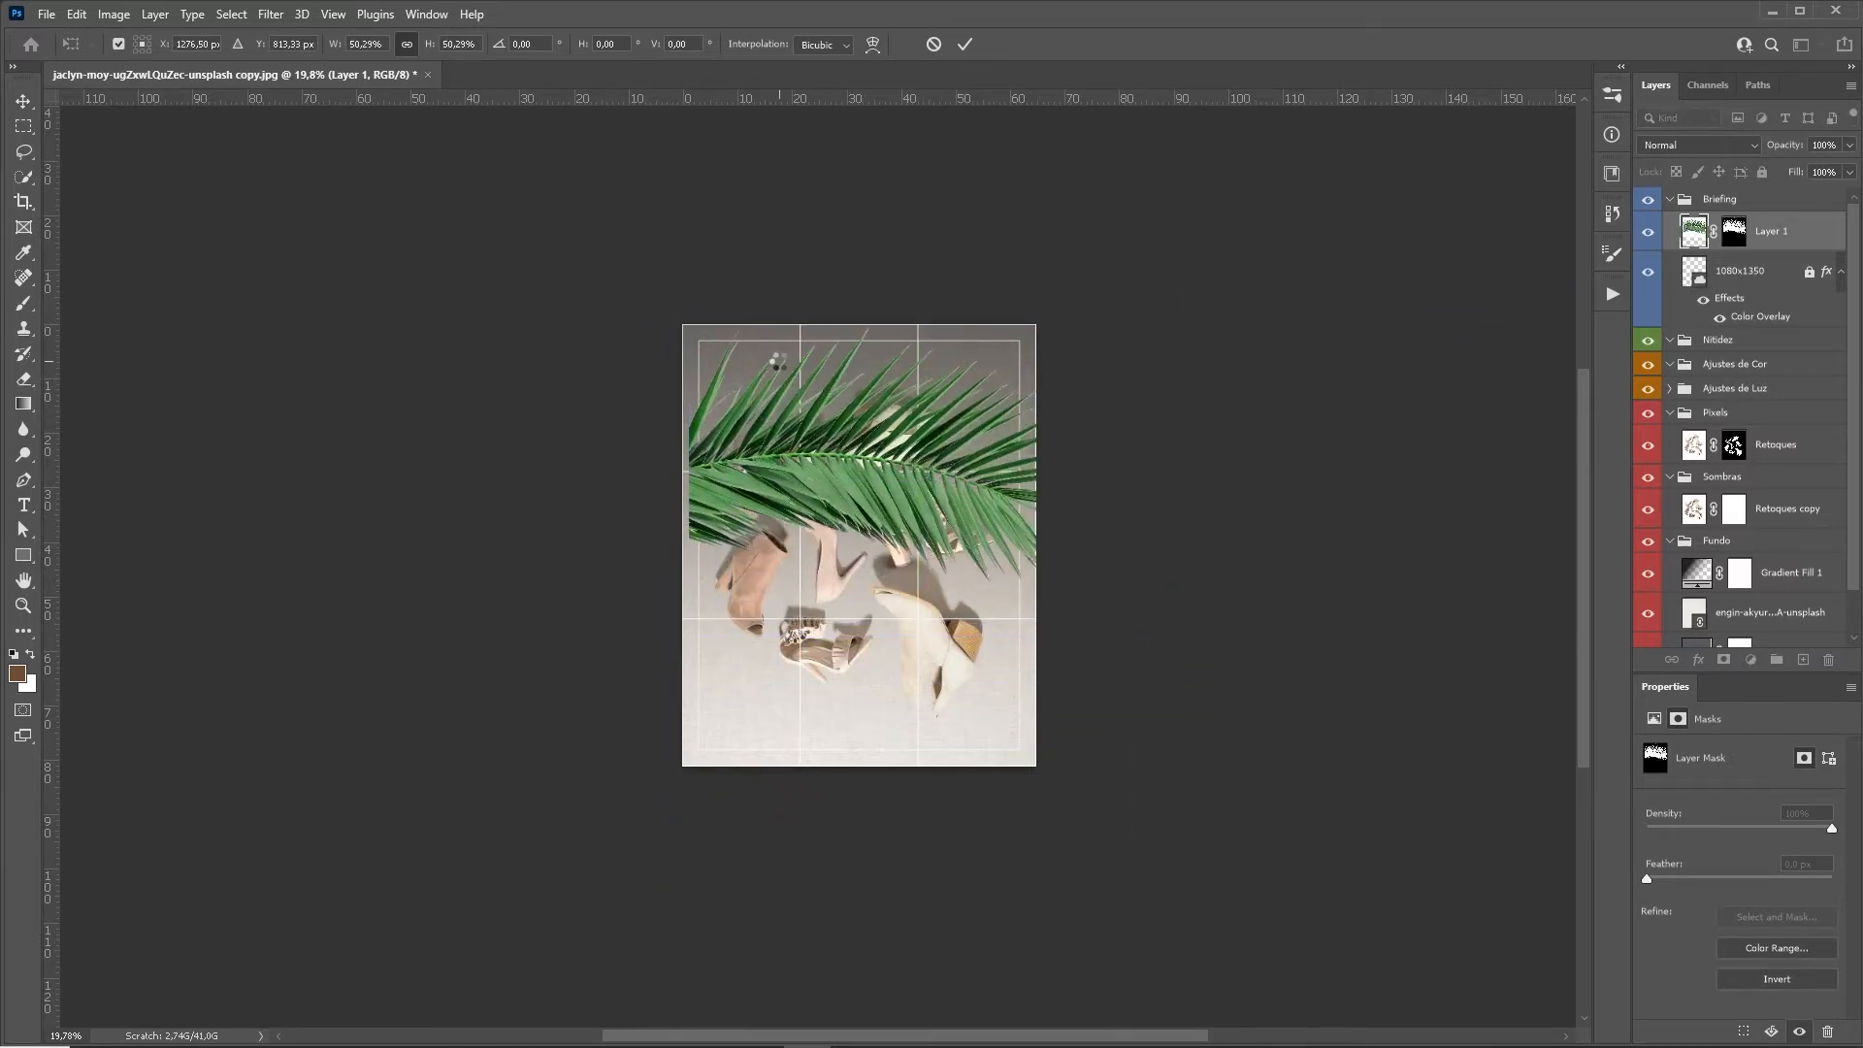
key(Return)
Shrink the palm leaf a little more and align its cut base with the canvas's left edge, above the shoes.
key(z)
drag(870, 471, 791, 539)
key(v)
drag(854, 457, 882, 491)
key(ctrl+t)
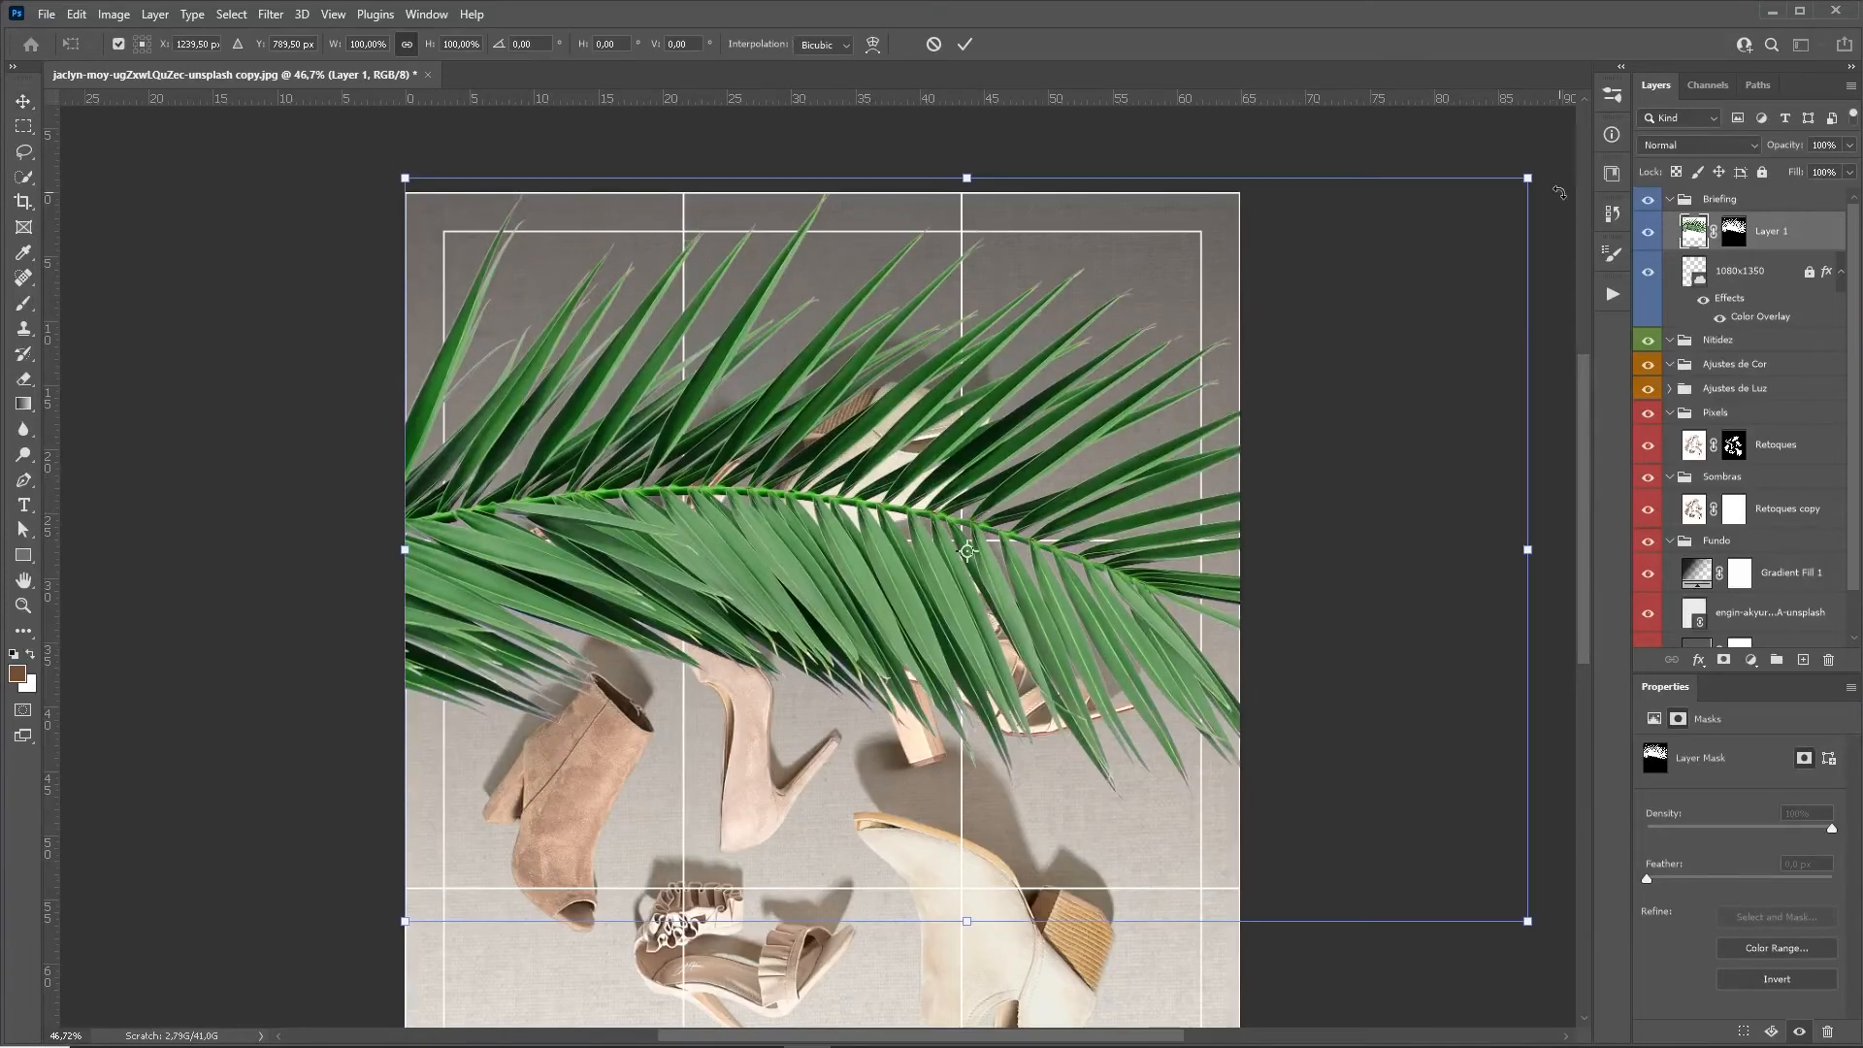
drag(1527, 178, 1385, 266)
drag(1013, 462, 879, 412)
key(Return)
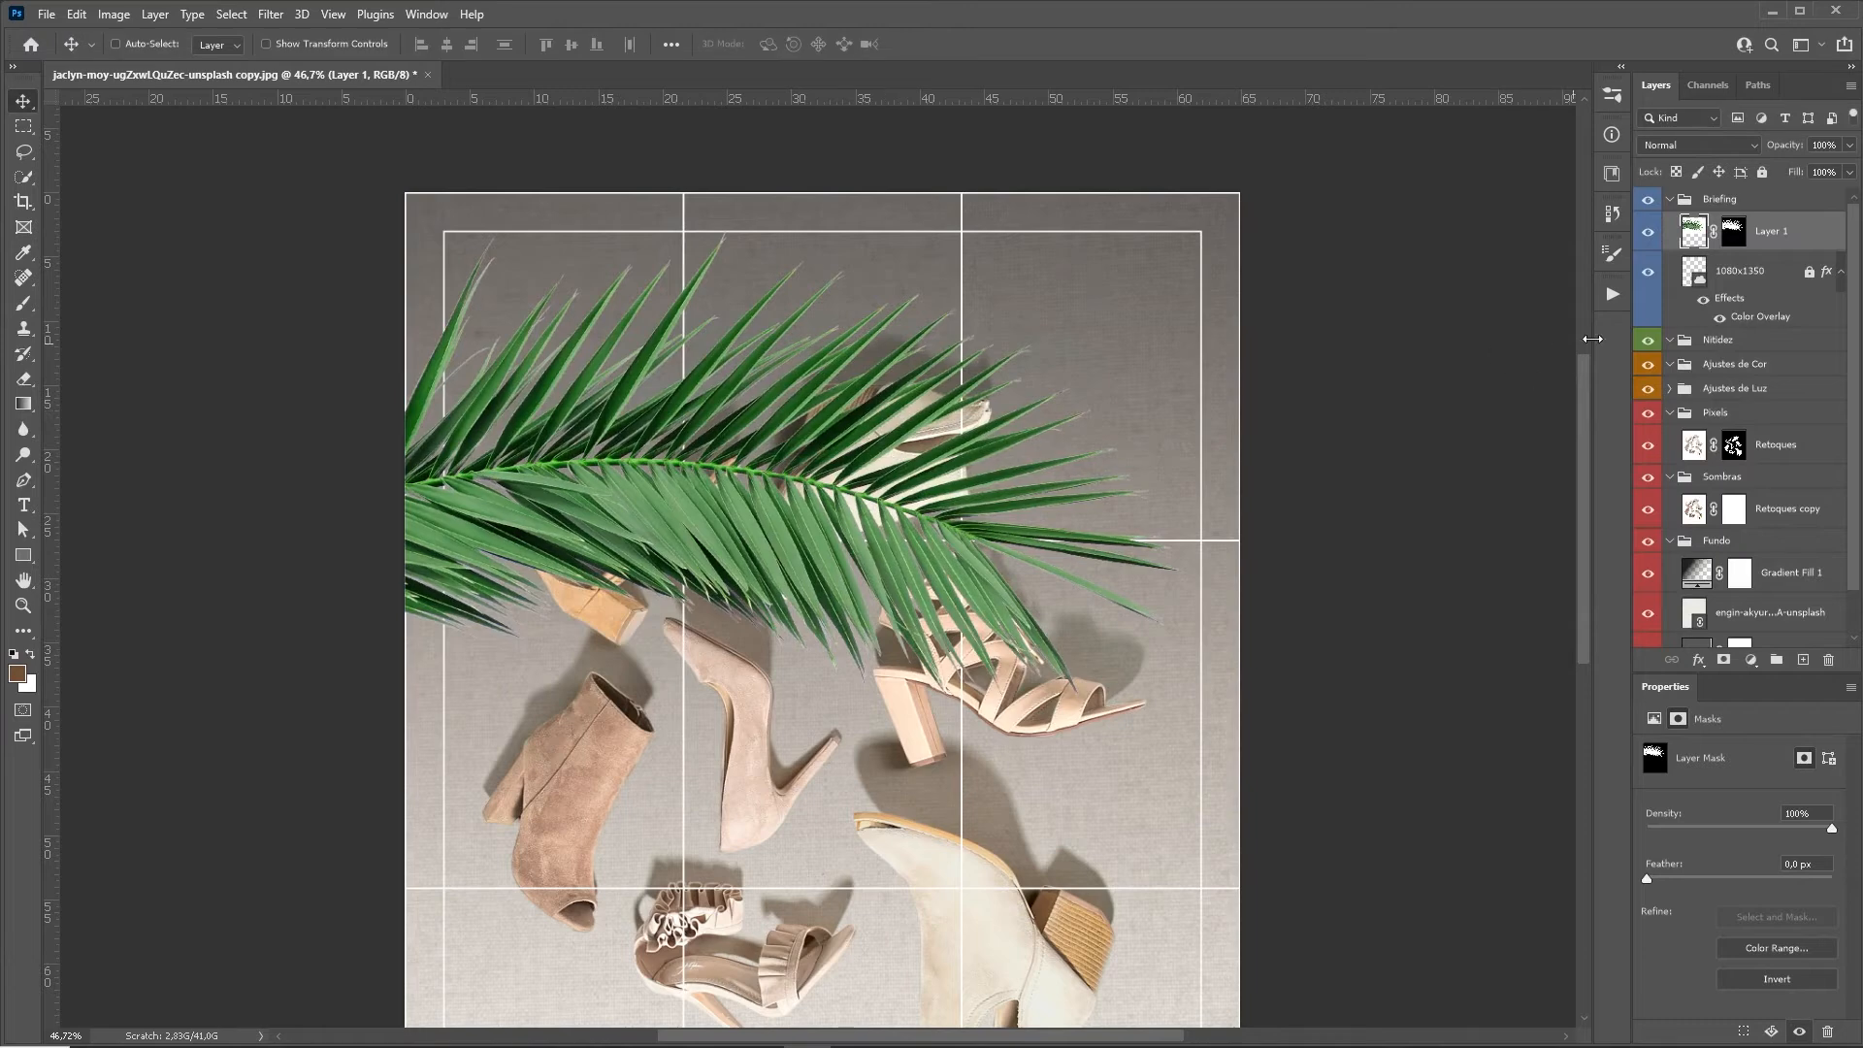
Add a dark brown Solid Color fill layer, replace its mask with the palm leaf's mask, and delete the leaf layer.
click(1751, 659)
click(1771, 682)
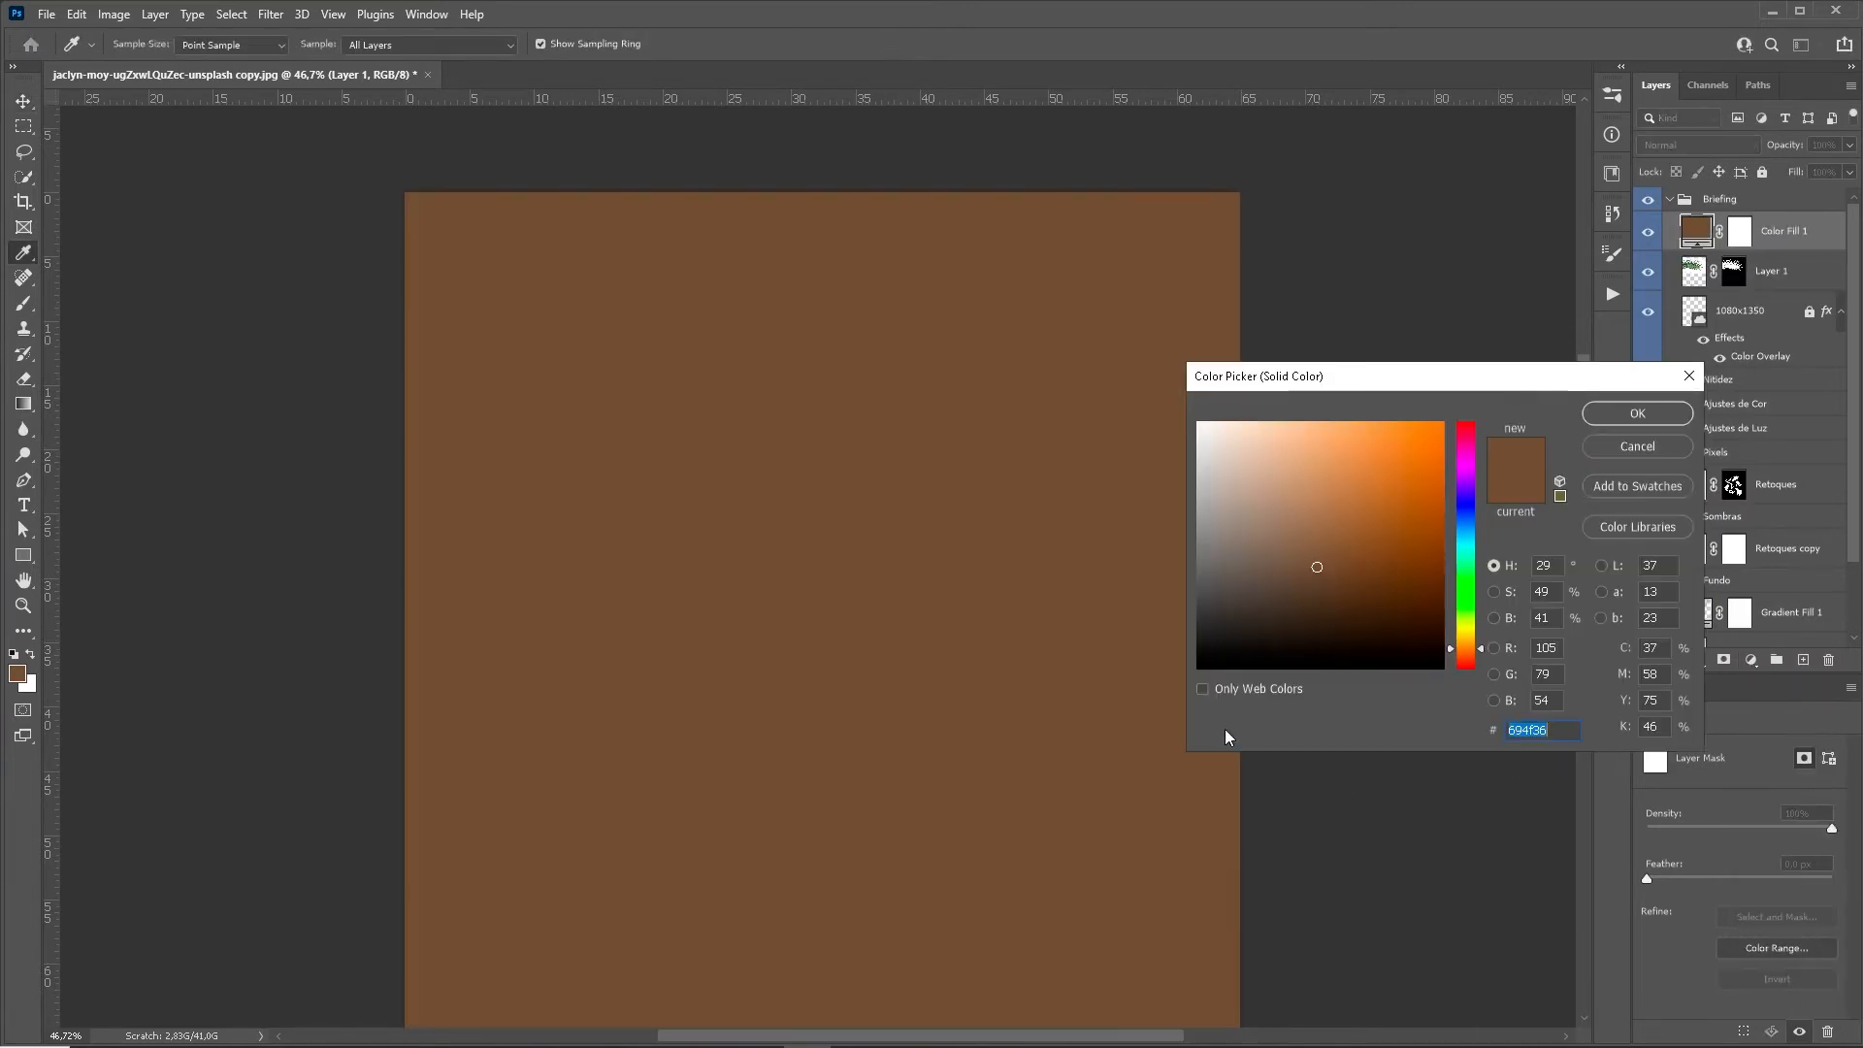
click(1229, 626)
key(Return)
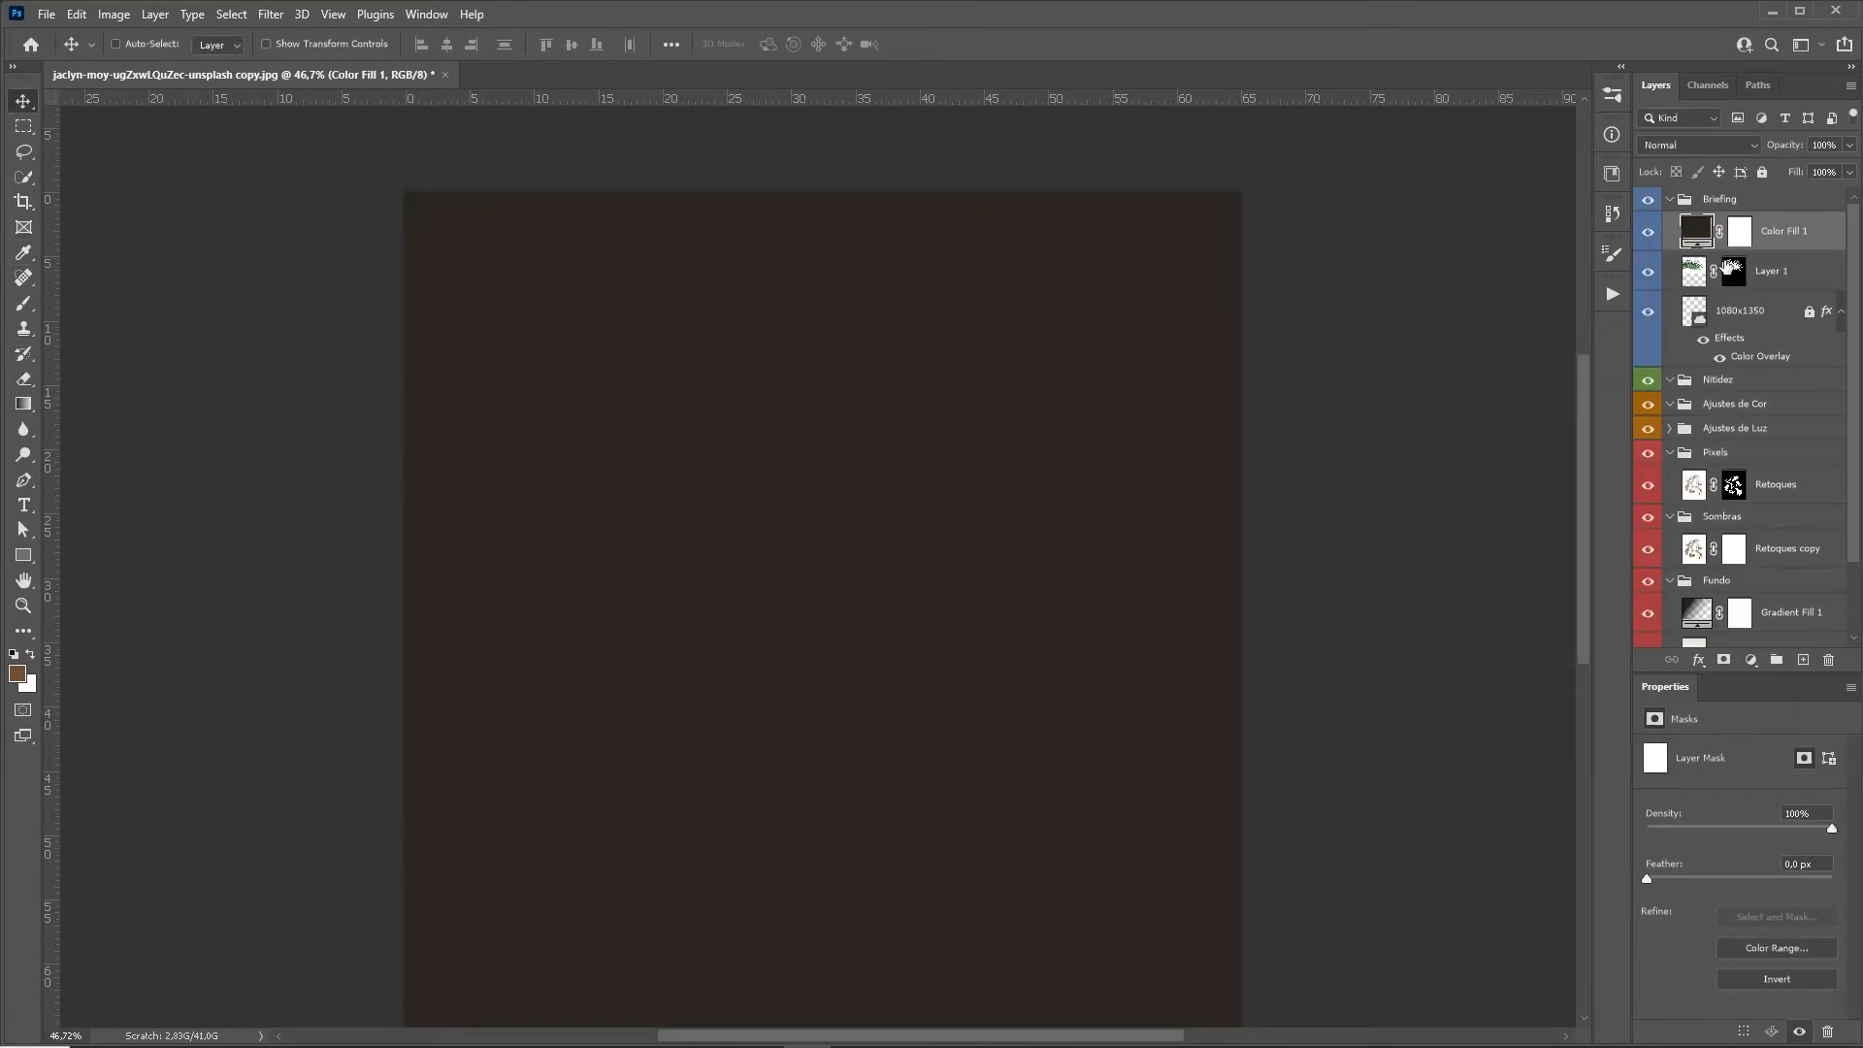
drag(1733, 274, 1827, 660)
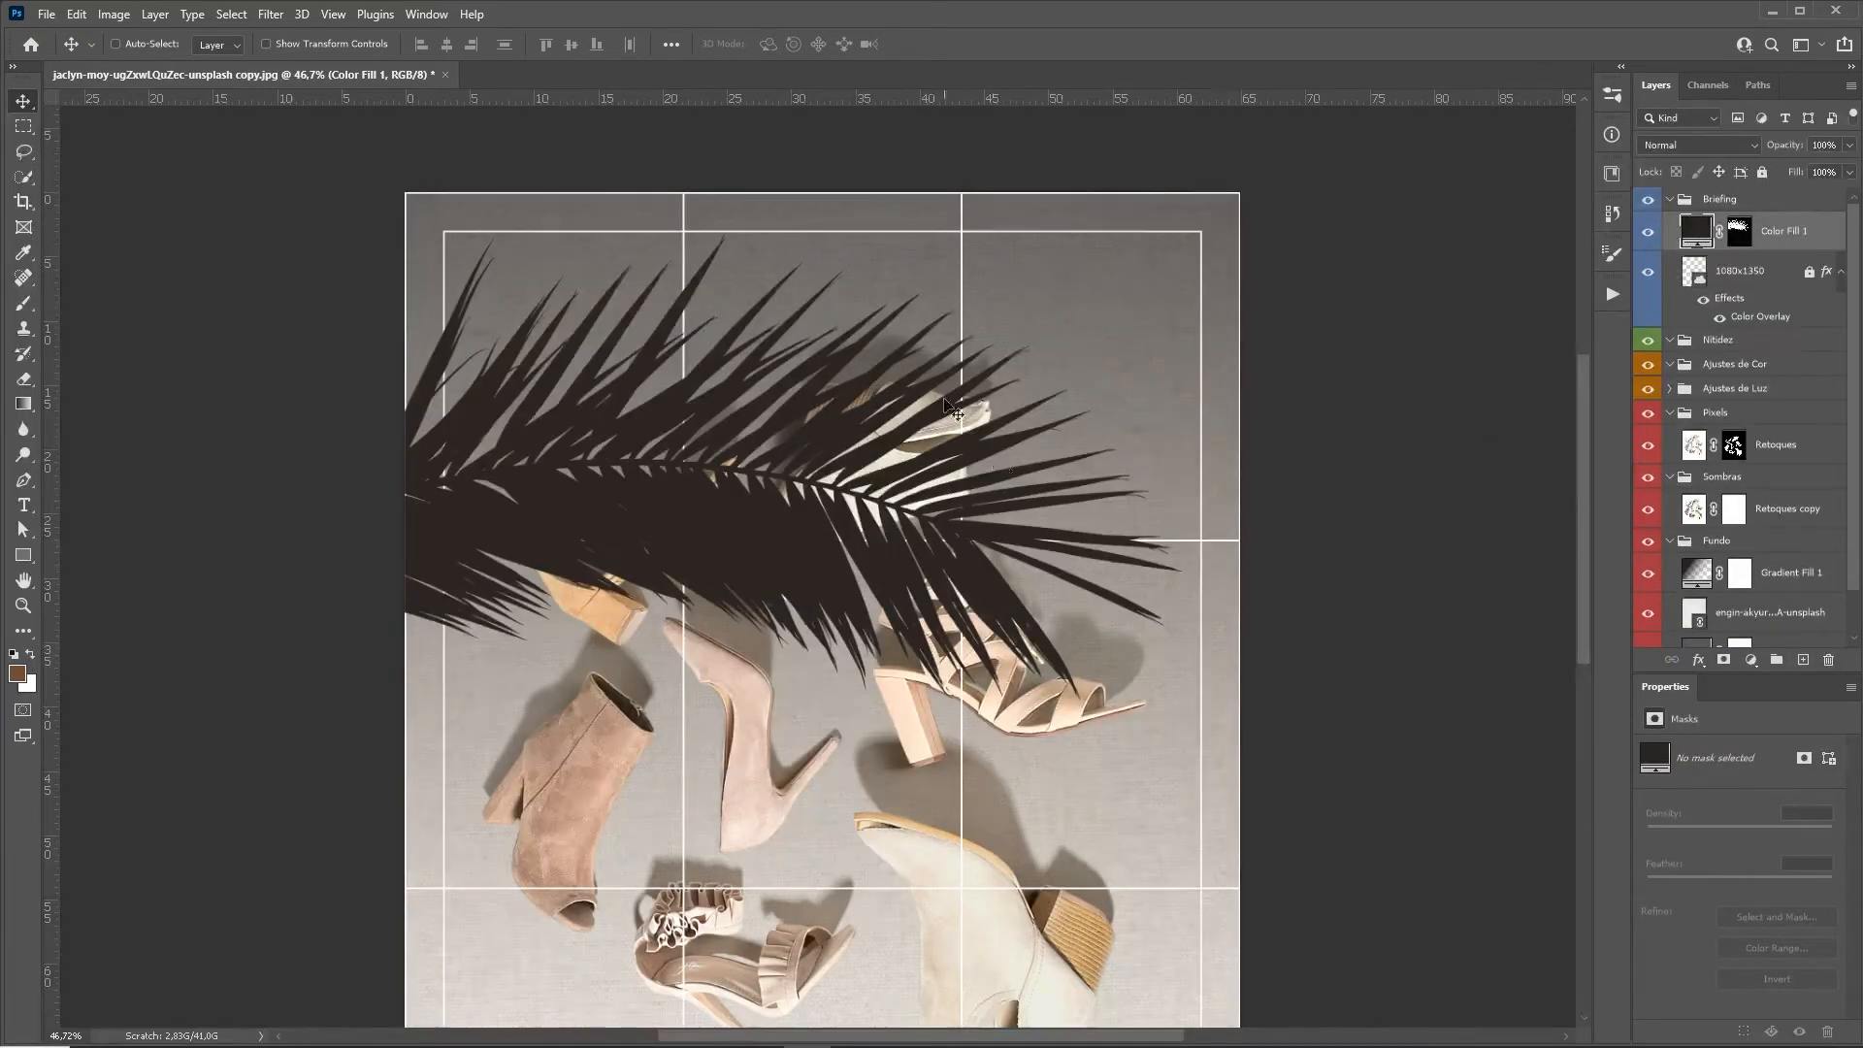
Flip the dark leaf silhouette horizontally, rotate it about 15° clockwise, and place it over the canvas's upper right corner.
drag(827, 519, 932, 458)
key(z)
scroll(873, 475, down, 3)
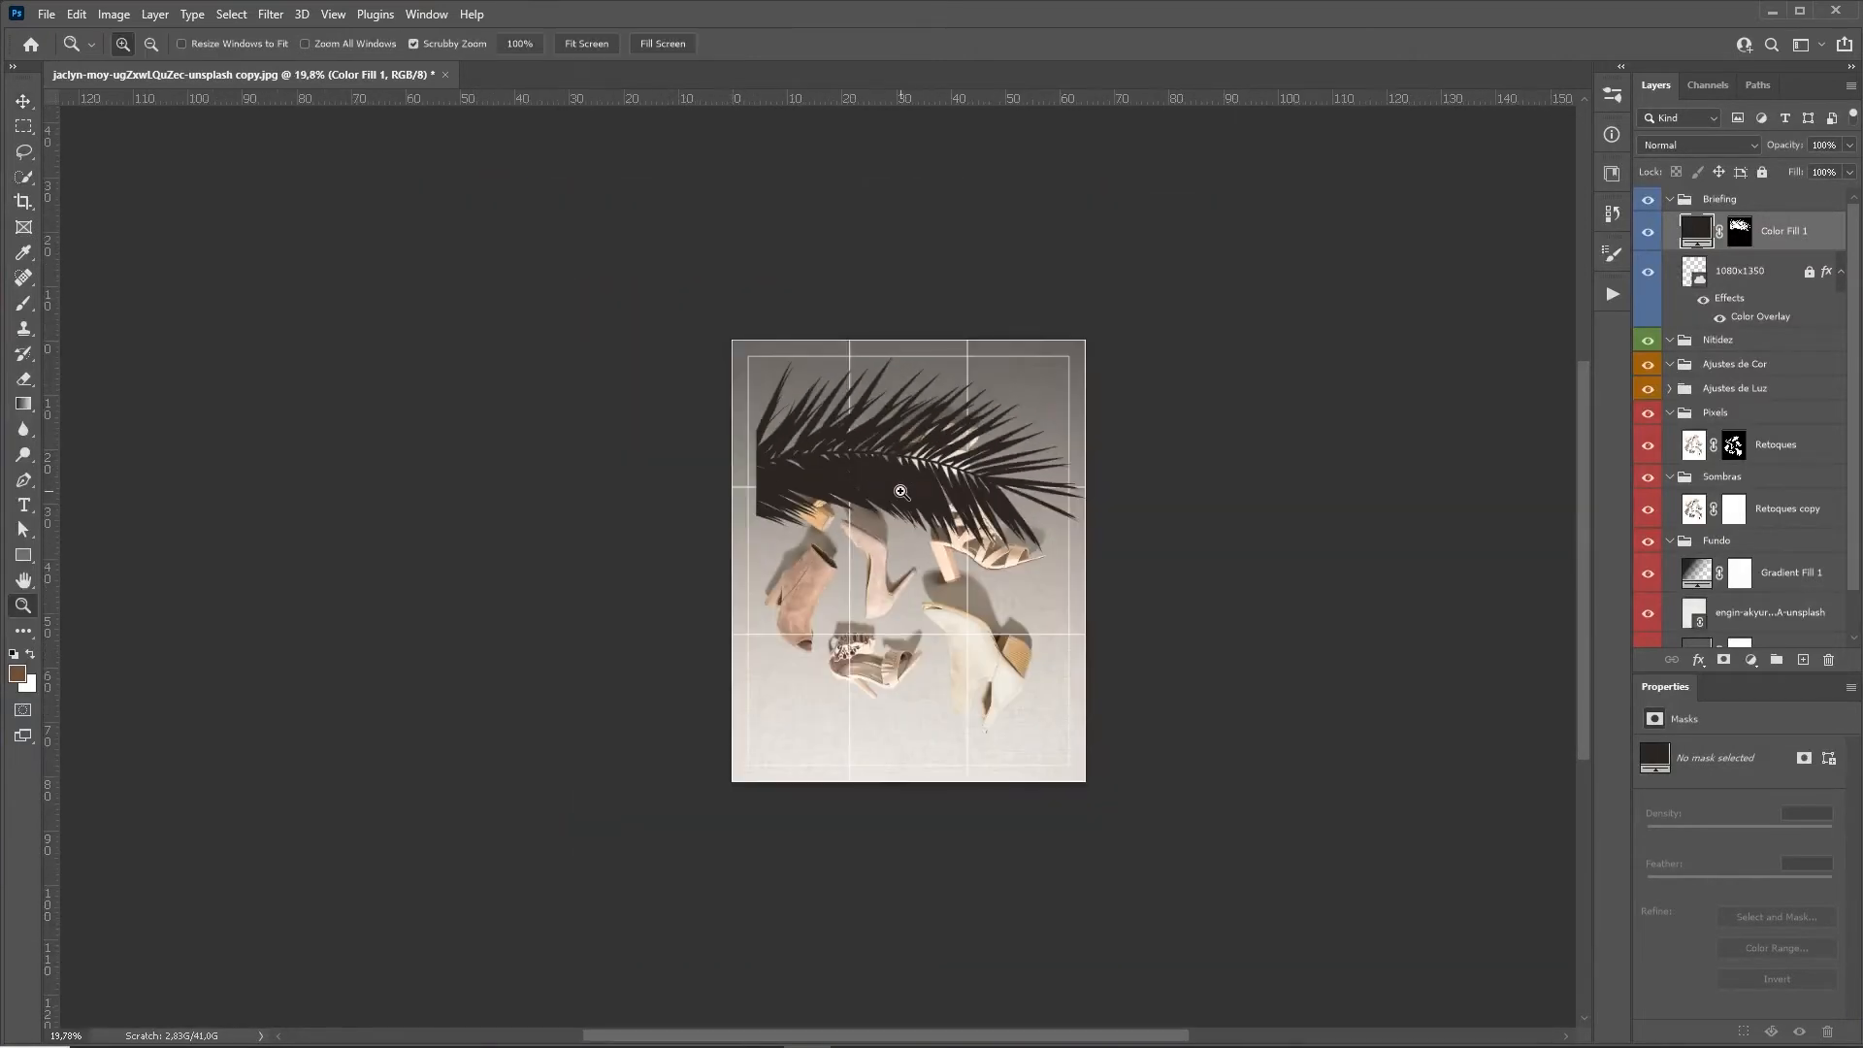
key(ctrl+t)
right_click(898, 427)
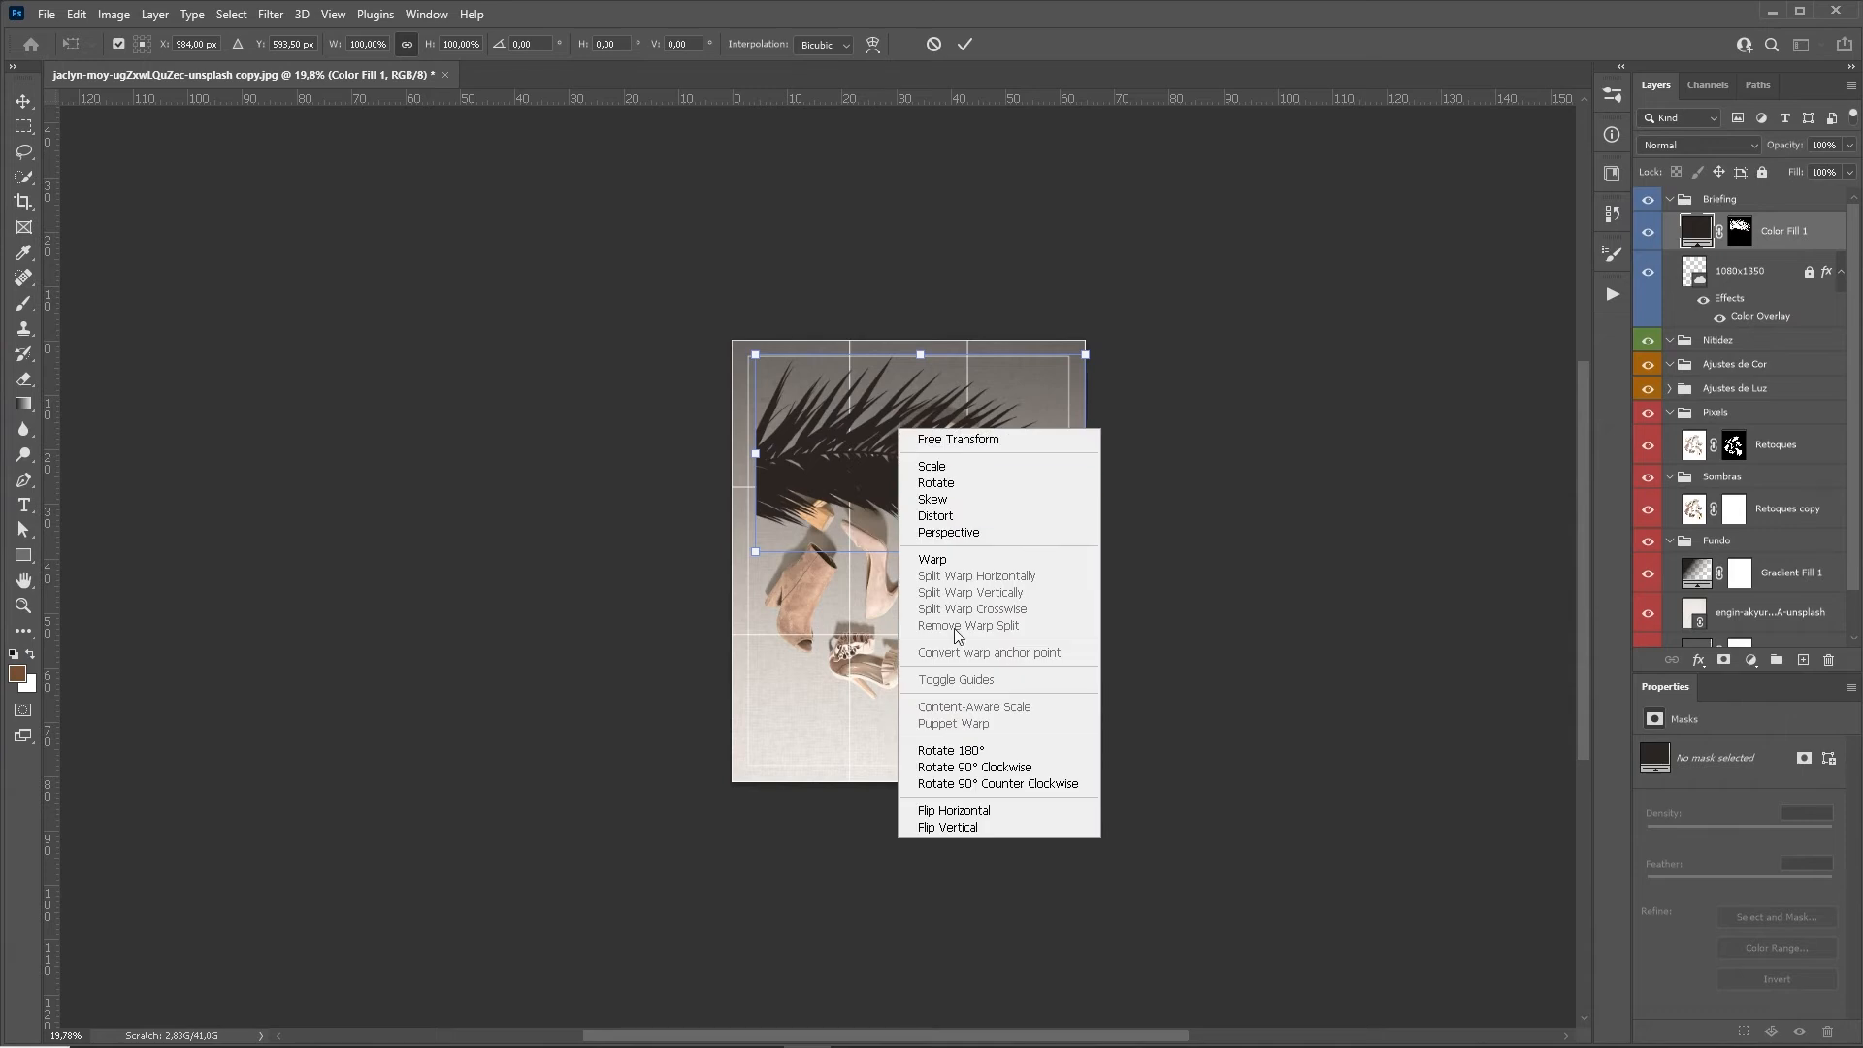
click(1015, 807)
drag(1266, 456, 1252, 557)
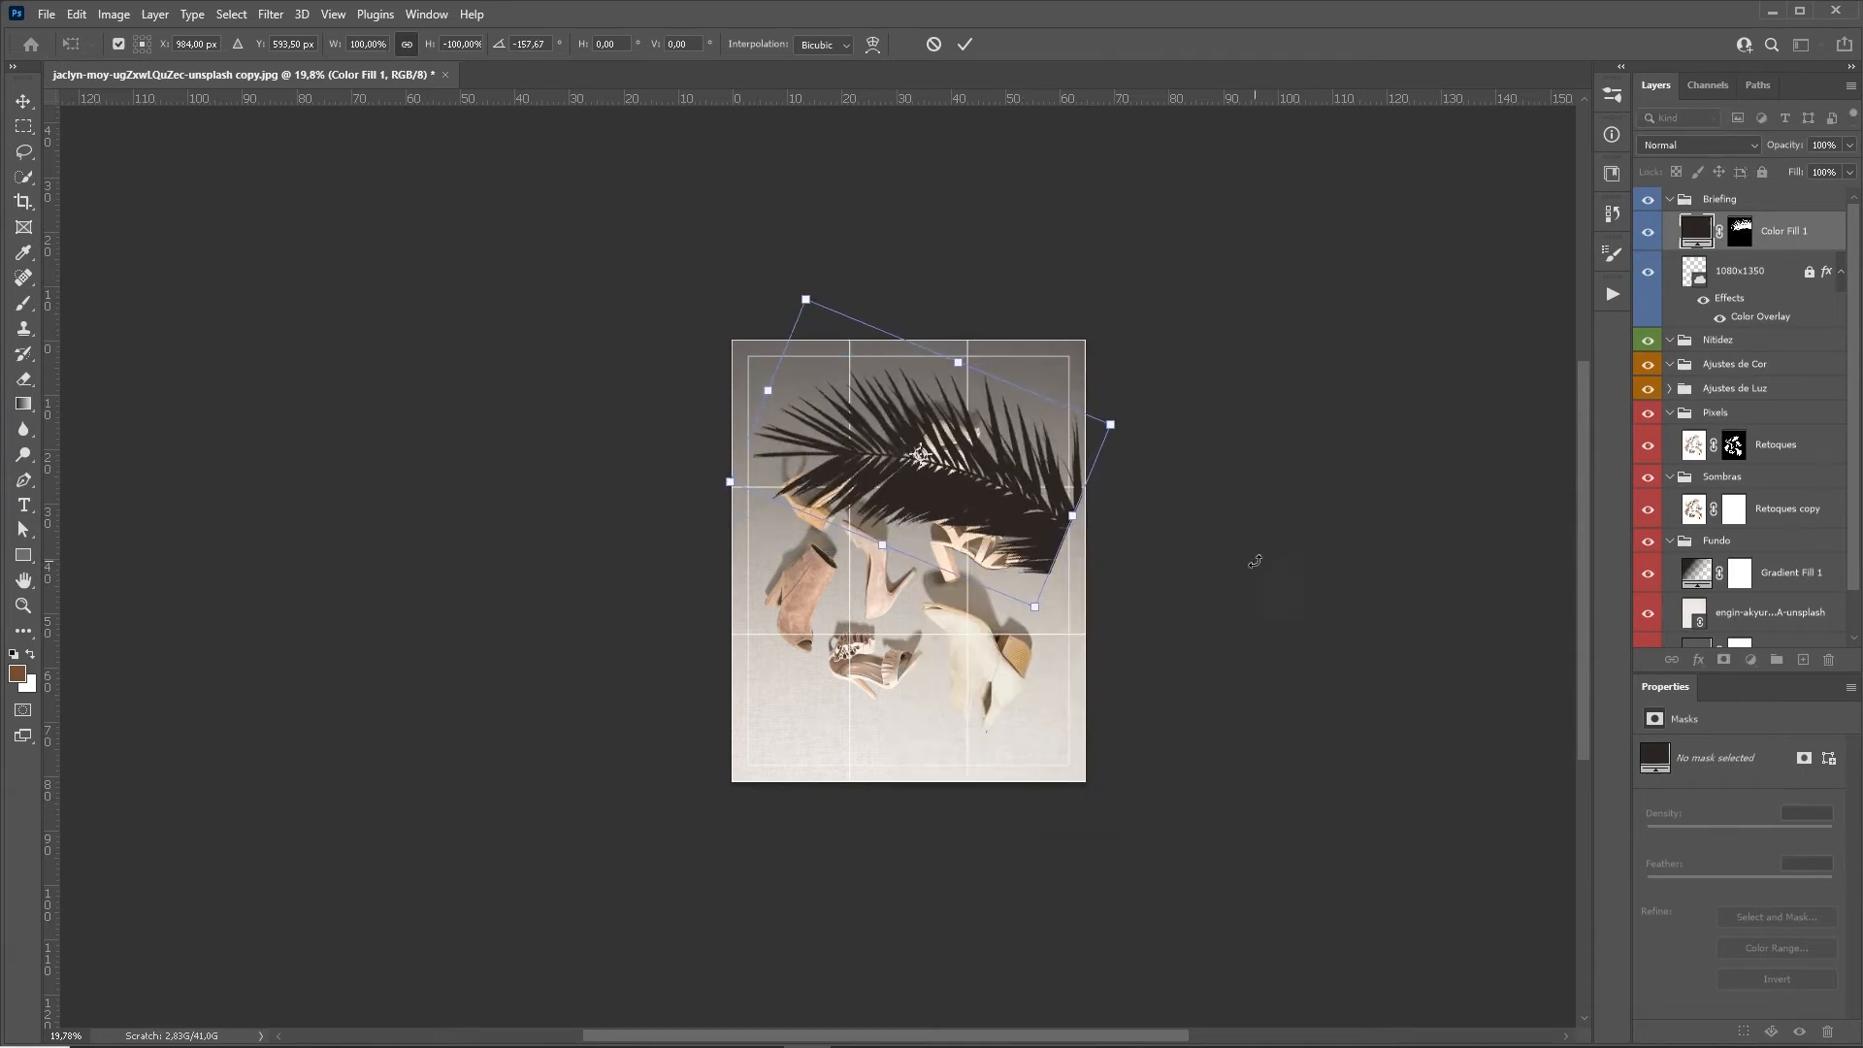
drag(1005, 530, 1070, 412)
drag(1217, 469, 1241, 438)
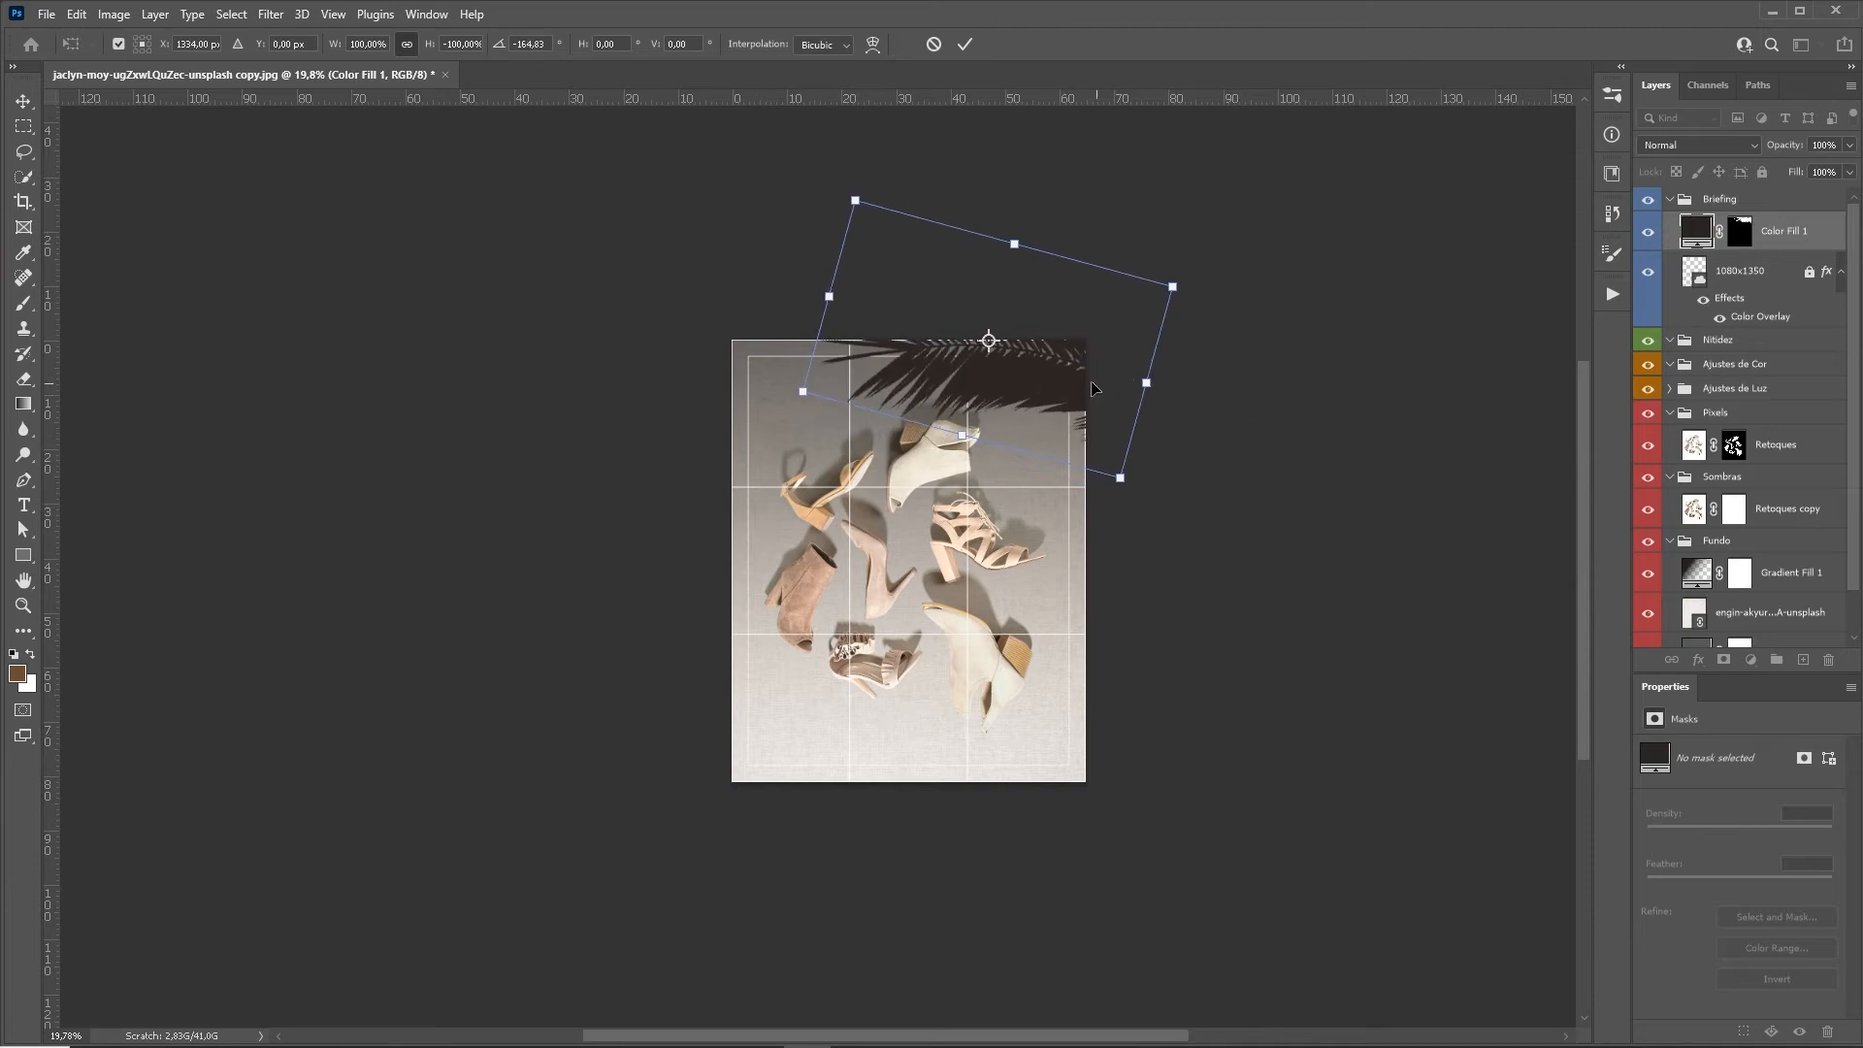
key(Return)
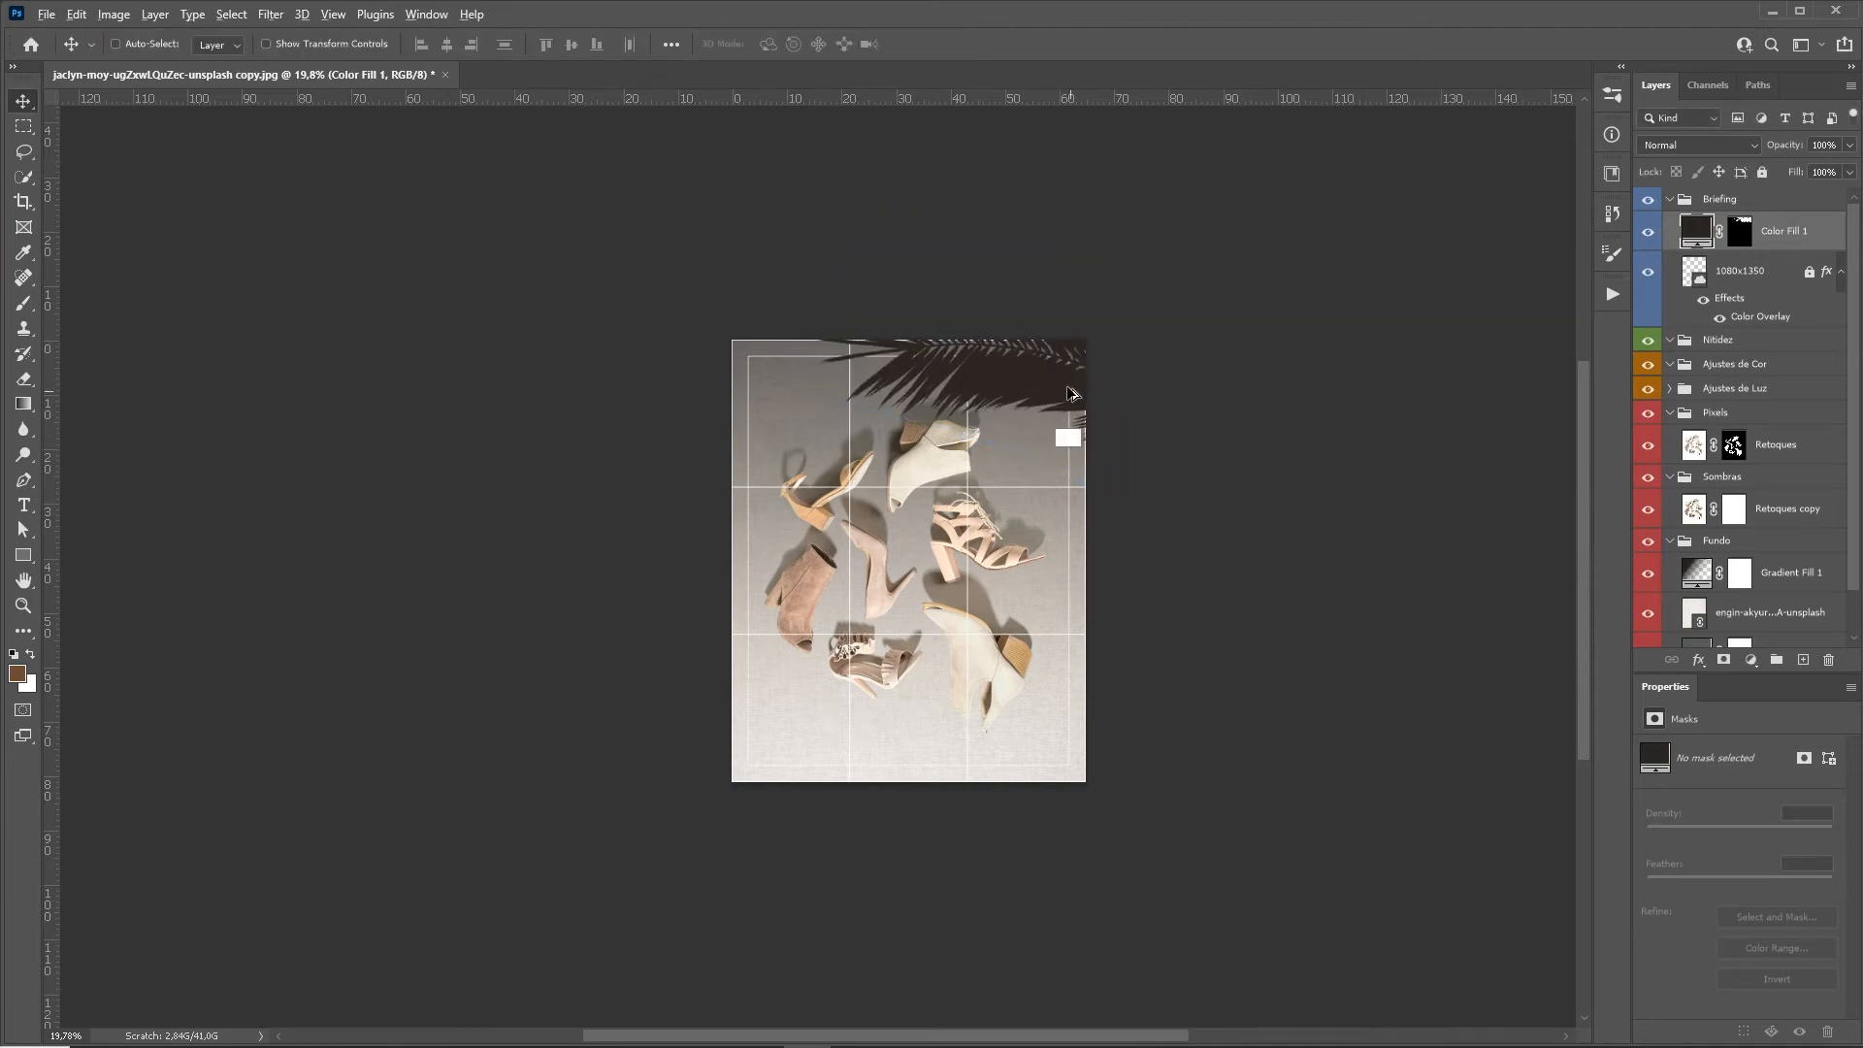
Duplicate the leaf silhouette into the canvas's lower left corner, rotated about 10.6° and scaled to about 115%.
drag(984, 535, 859, 869)
mouse_move(964, 485)
mouse_down()
mouse_move(961, 454)
mouse_move(966, 487)
mouse_up()
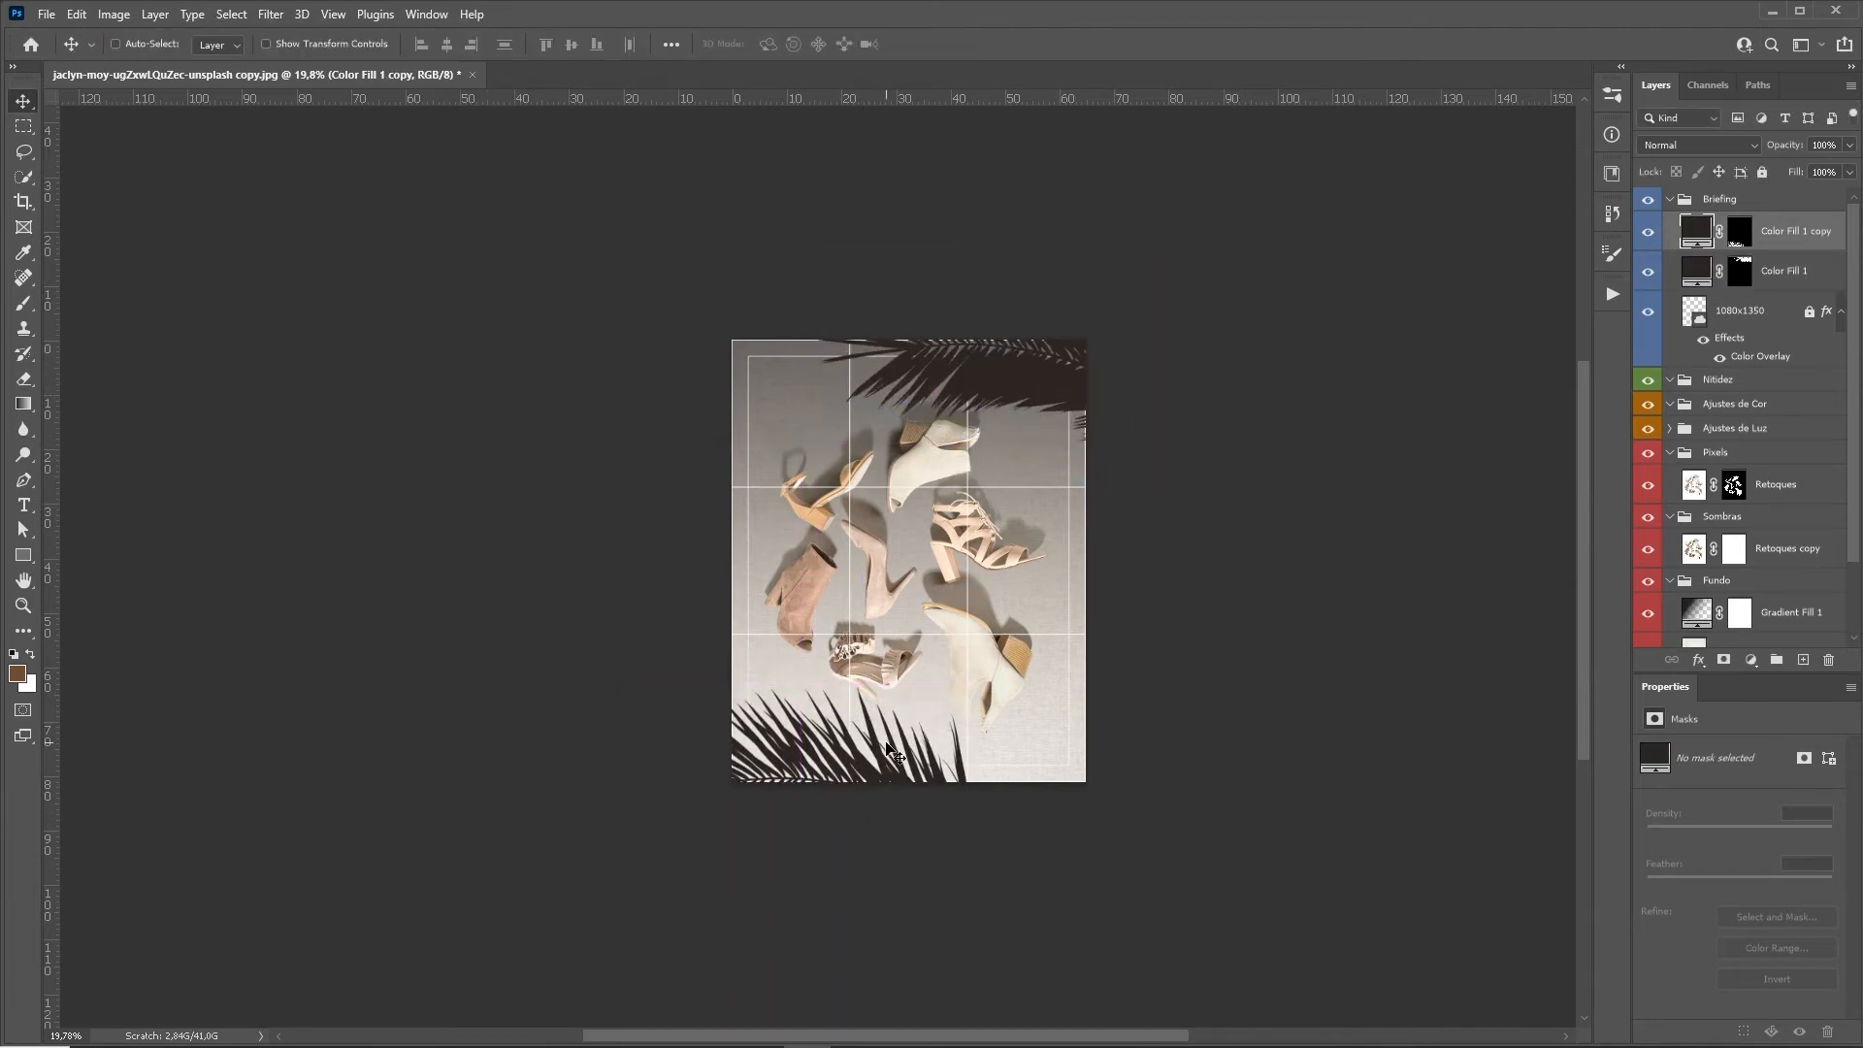
key(ctrl+t)
drag(1019, 787, 1123, 844)
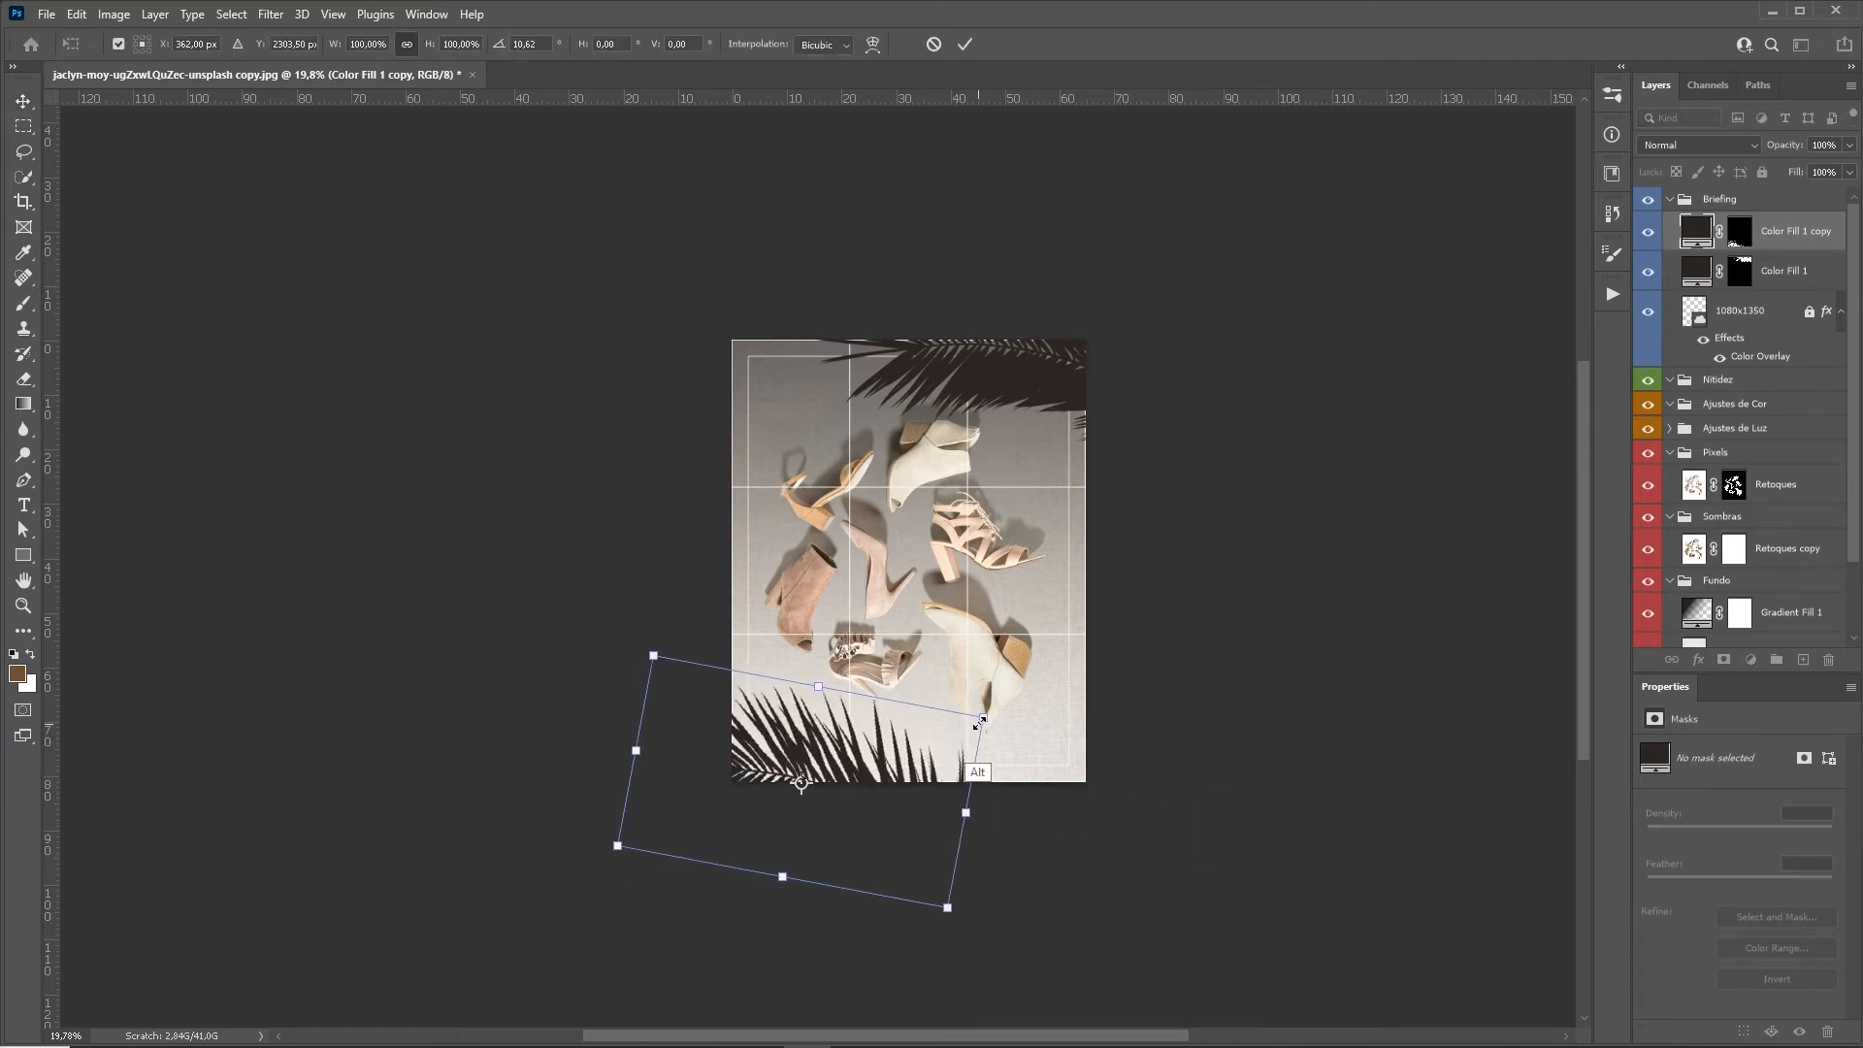
drag(973, 698, 1009, 713)
drag(879, 745, 923, 726)
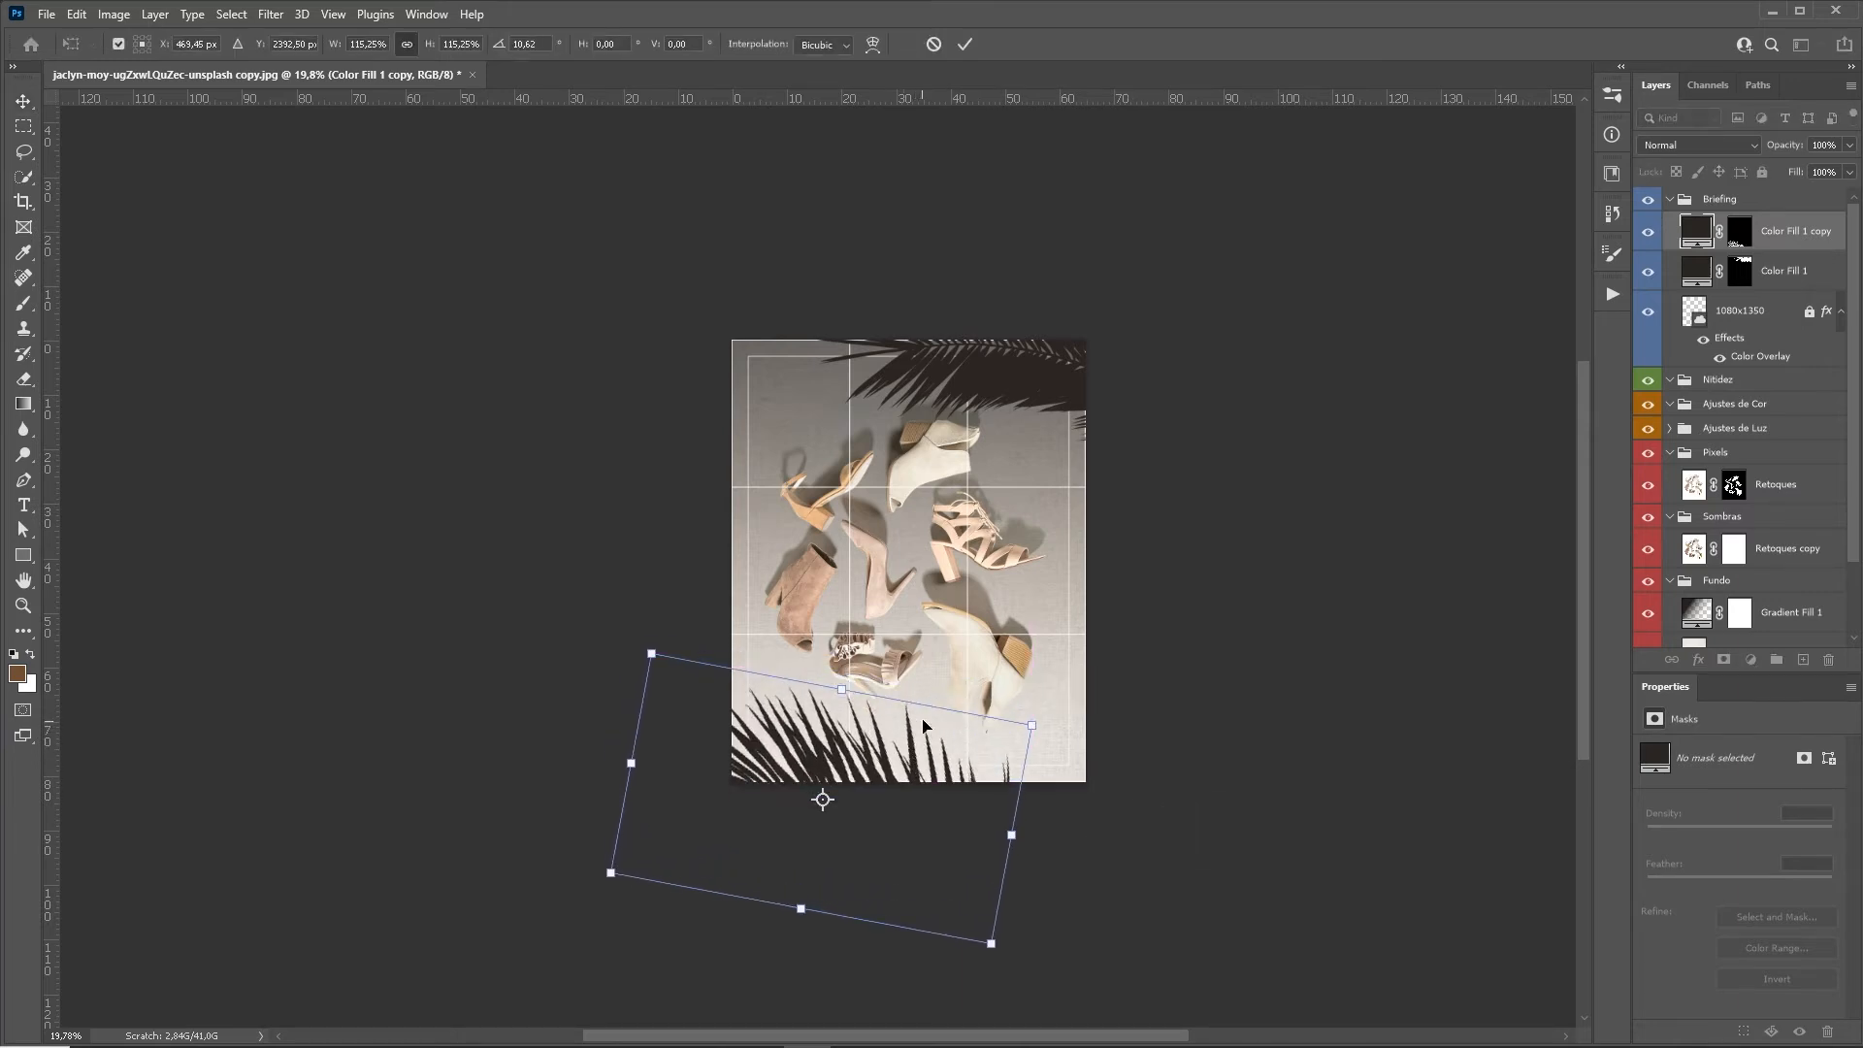
key(Return)
key(z)
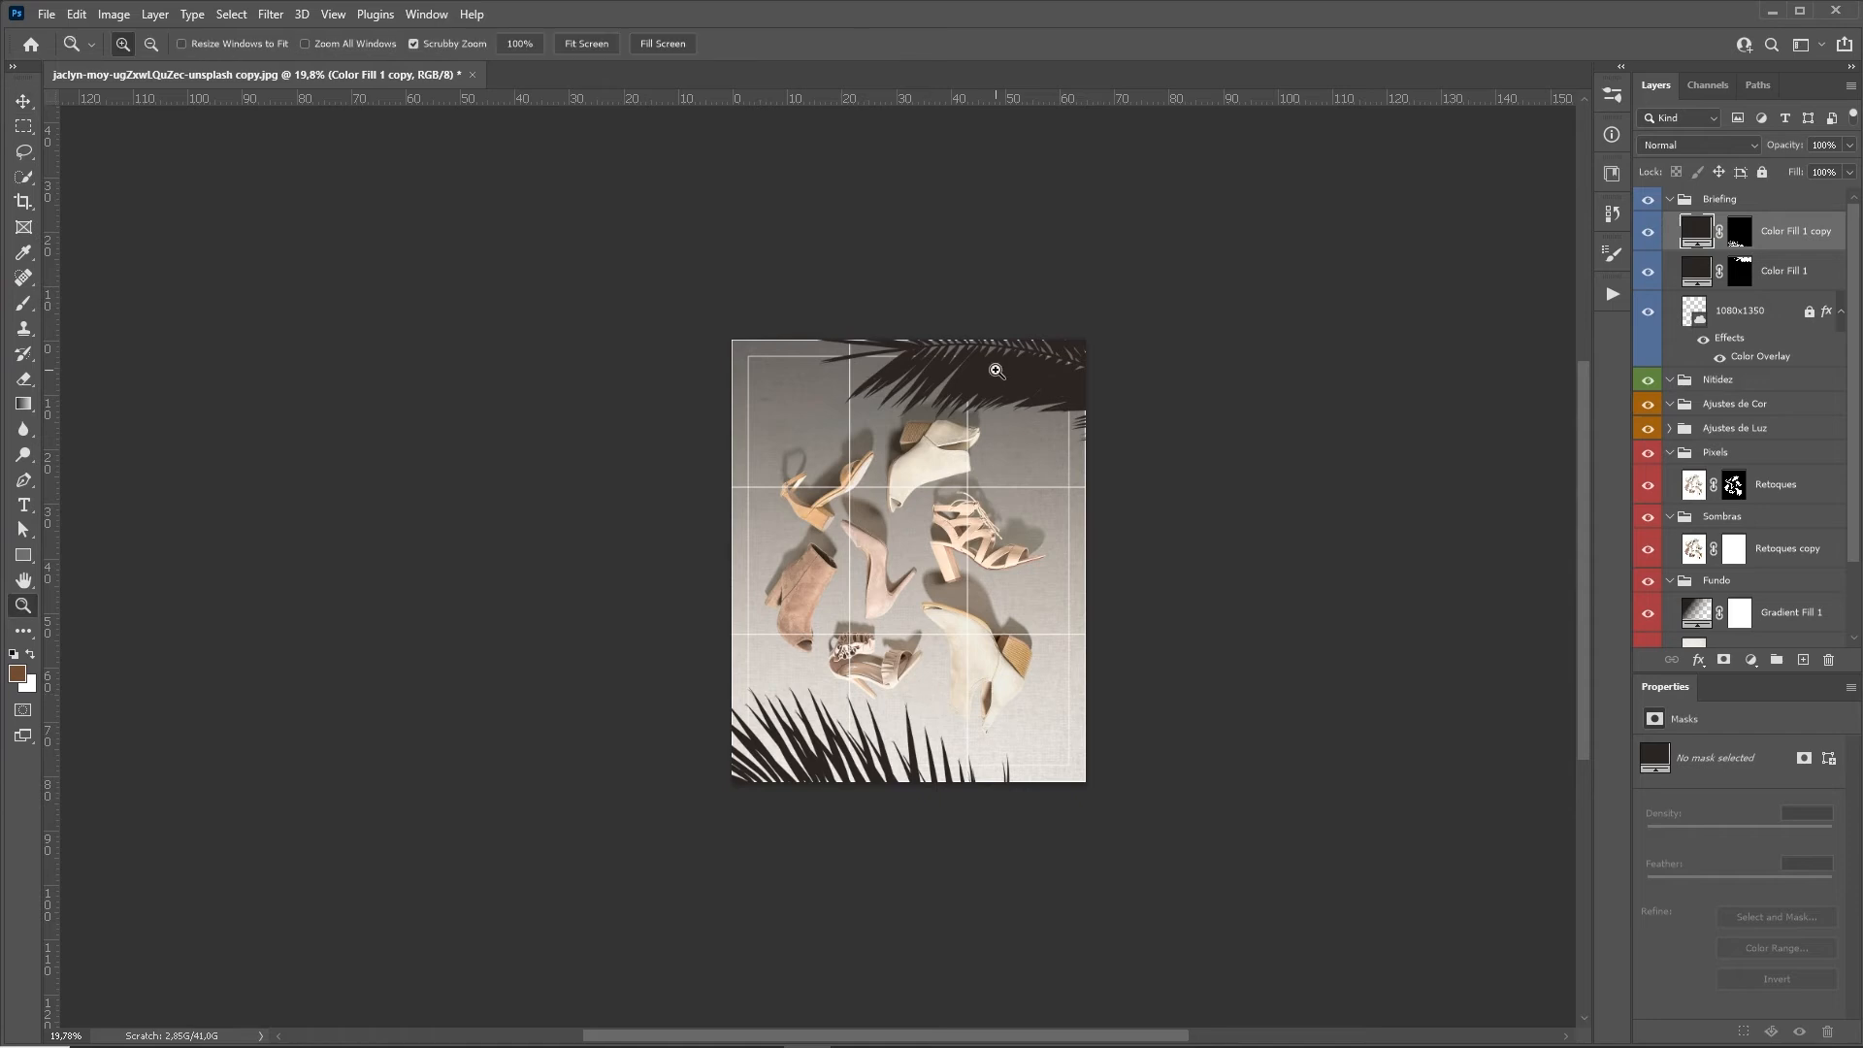
drag(997, 370, 1043, 349)
shift+click(1740, 270)
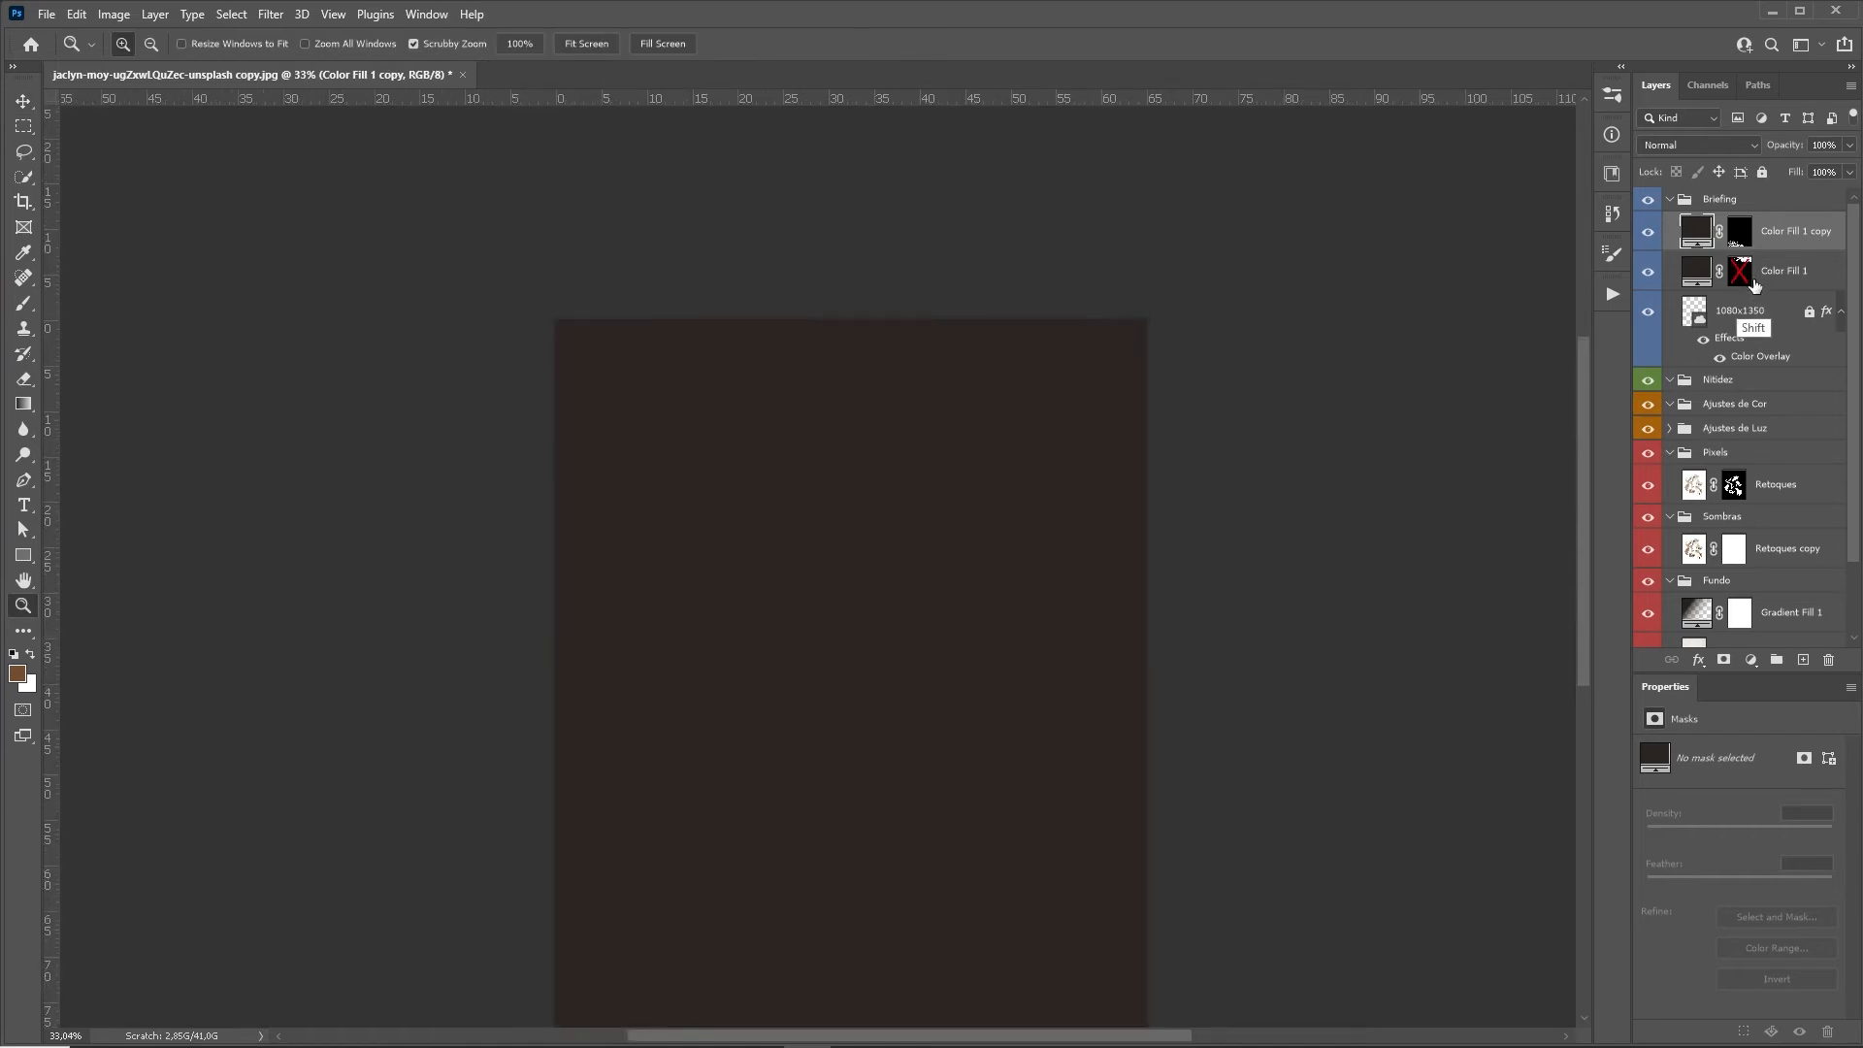
shift+click(1739, 270)
Set both leaf Color Fill layers to Multiply and move them into the Ajustes de Luz group.
click(1785, 273)
shift+click(1704, 225)
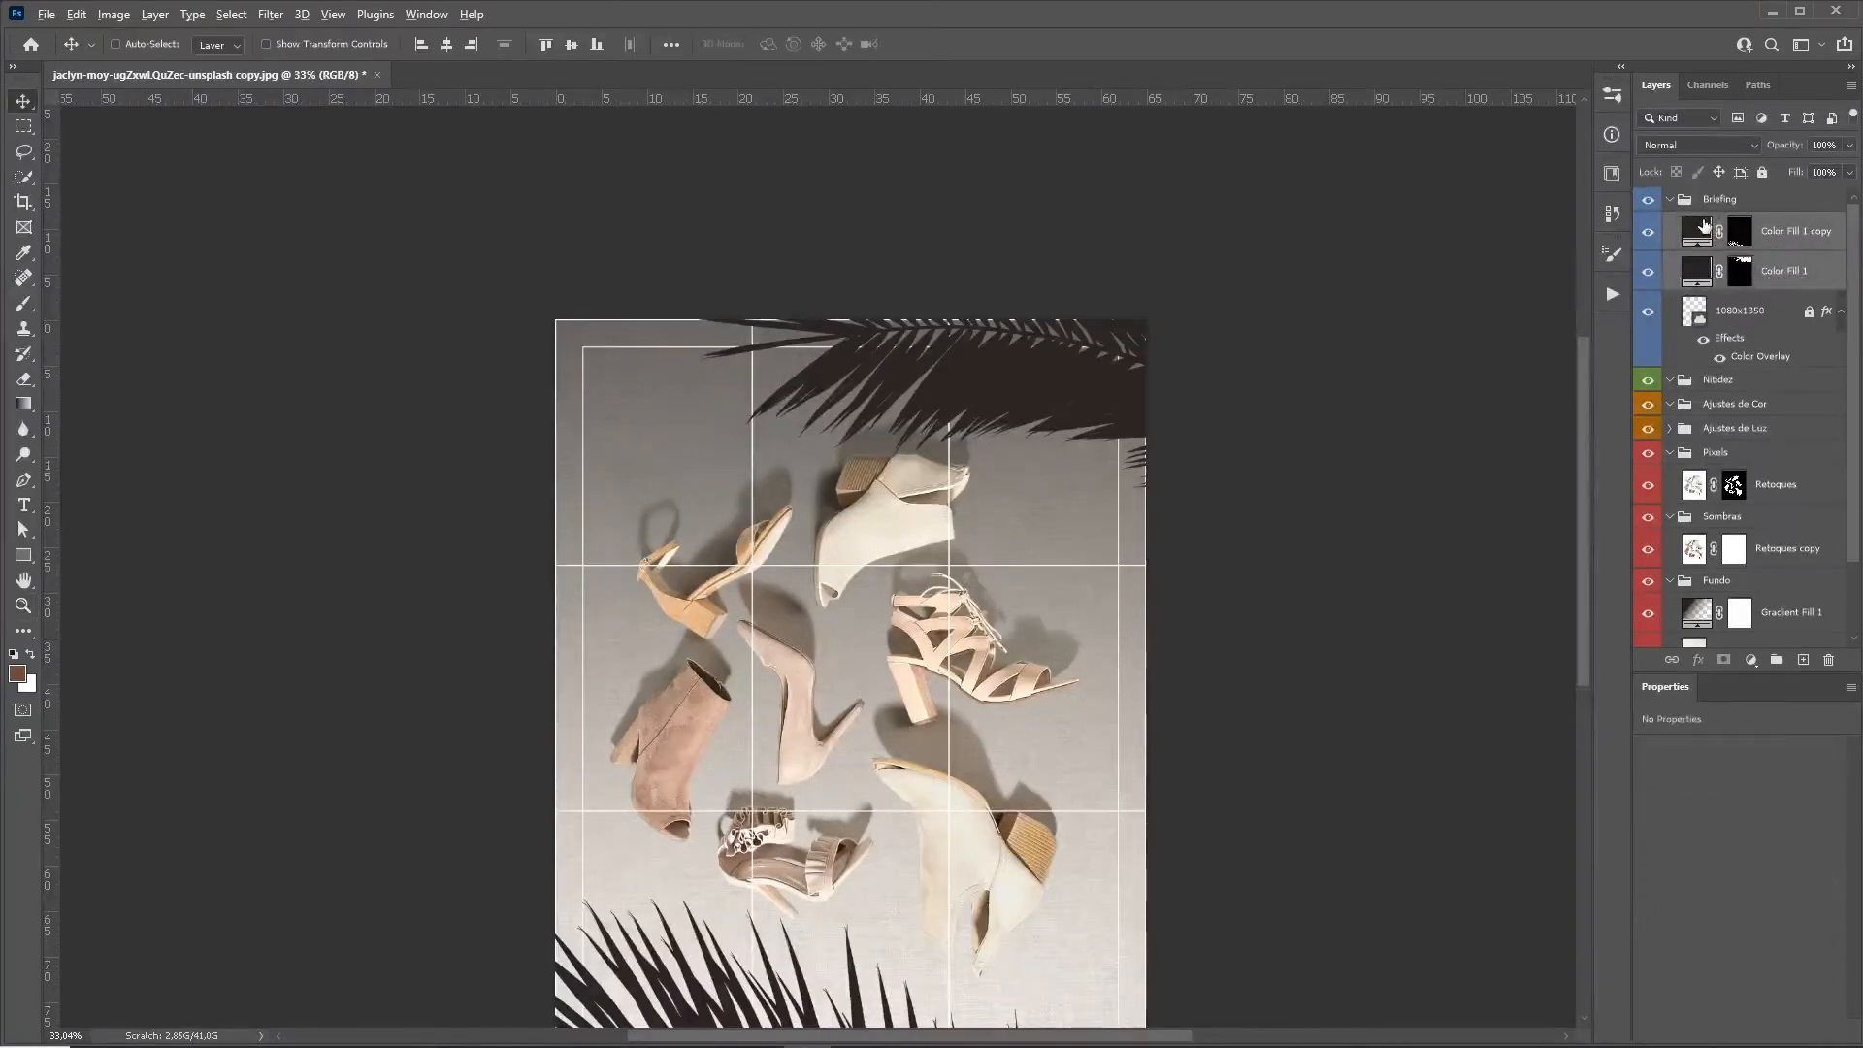
key(shift+alt+m)
drag(1002, 651, 1111, 572)
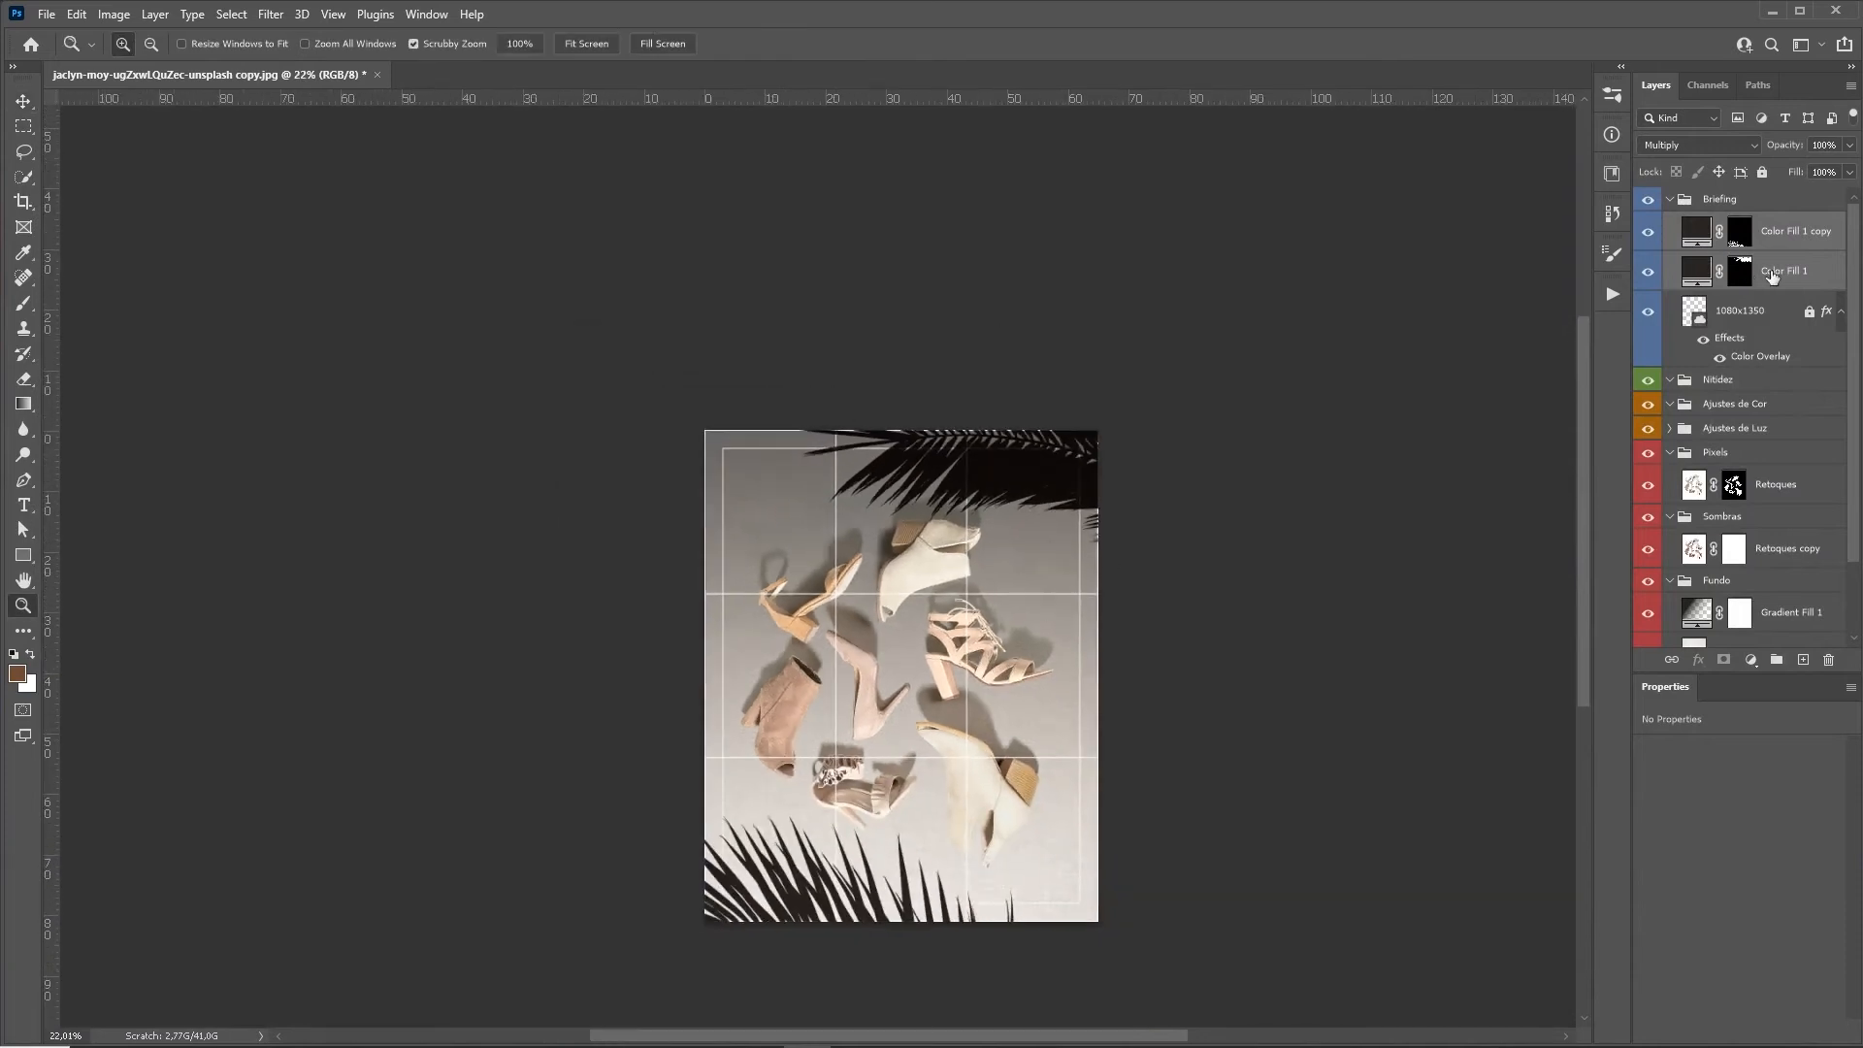
drag(1772, 276, 1736, 428)
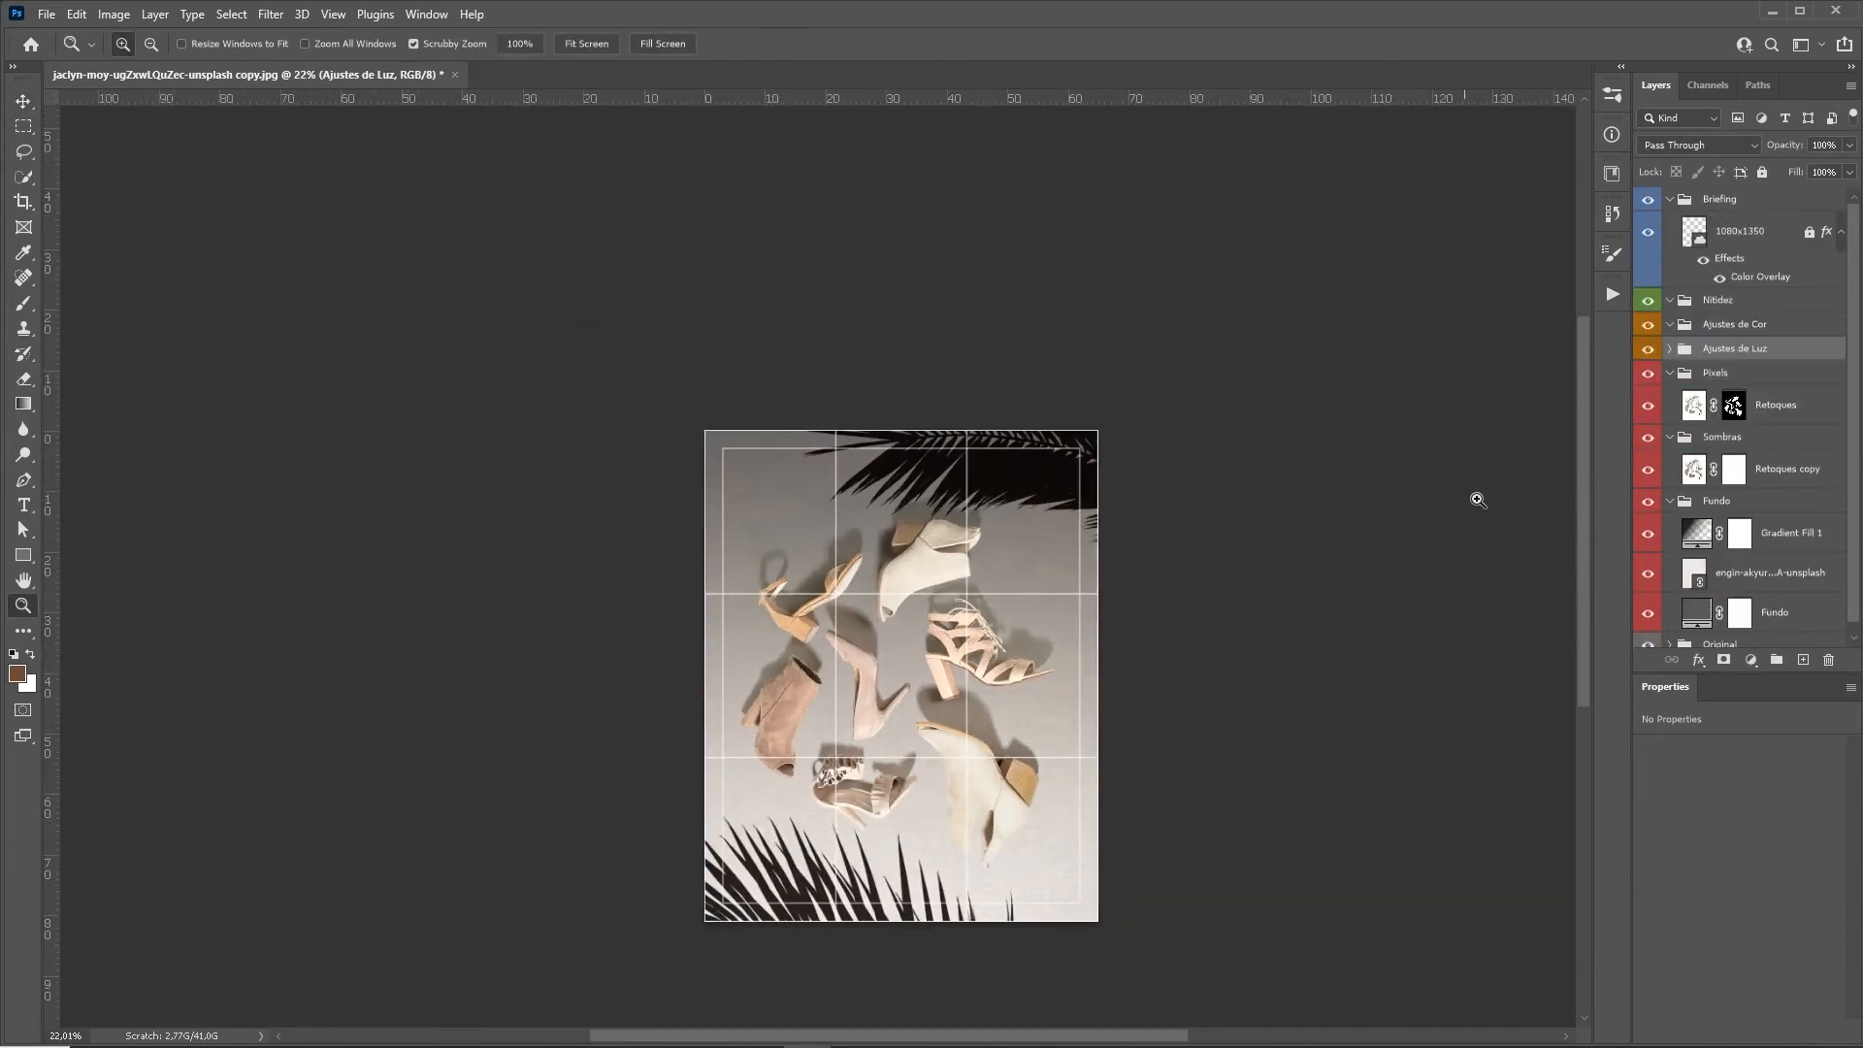
click(1668, 350)
Apply a Motion Blur with a 27° angle and 180 pixels distance to the Color Fill 1 layer mask.
click(1743, 417)
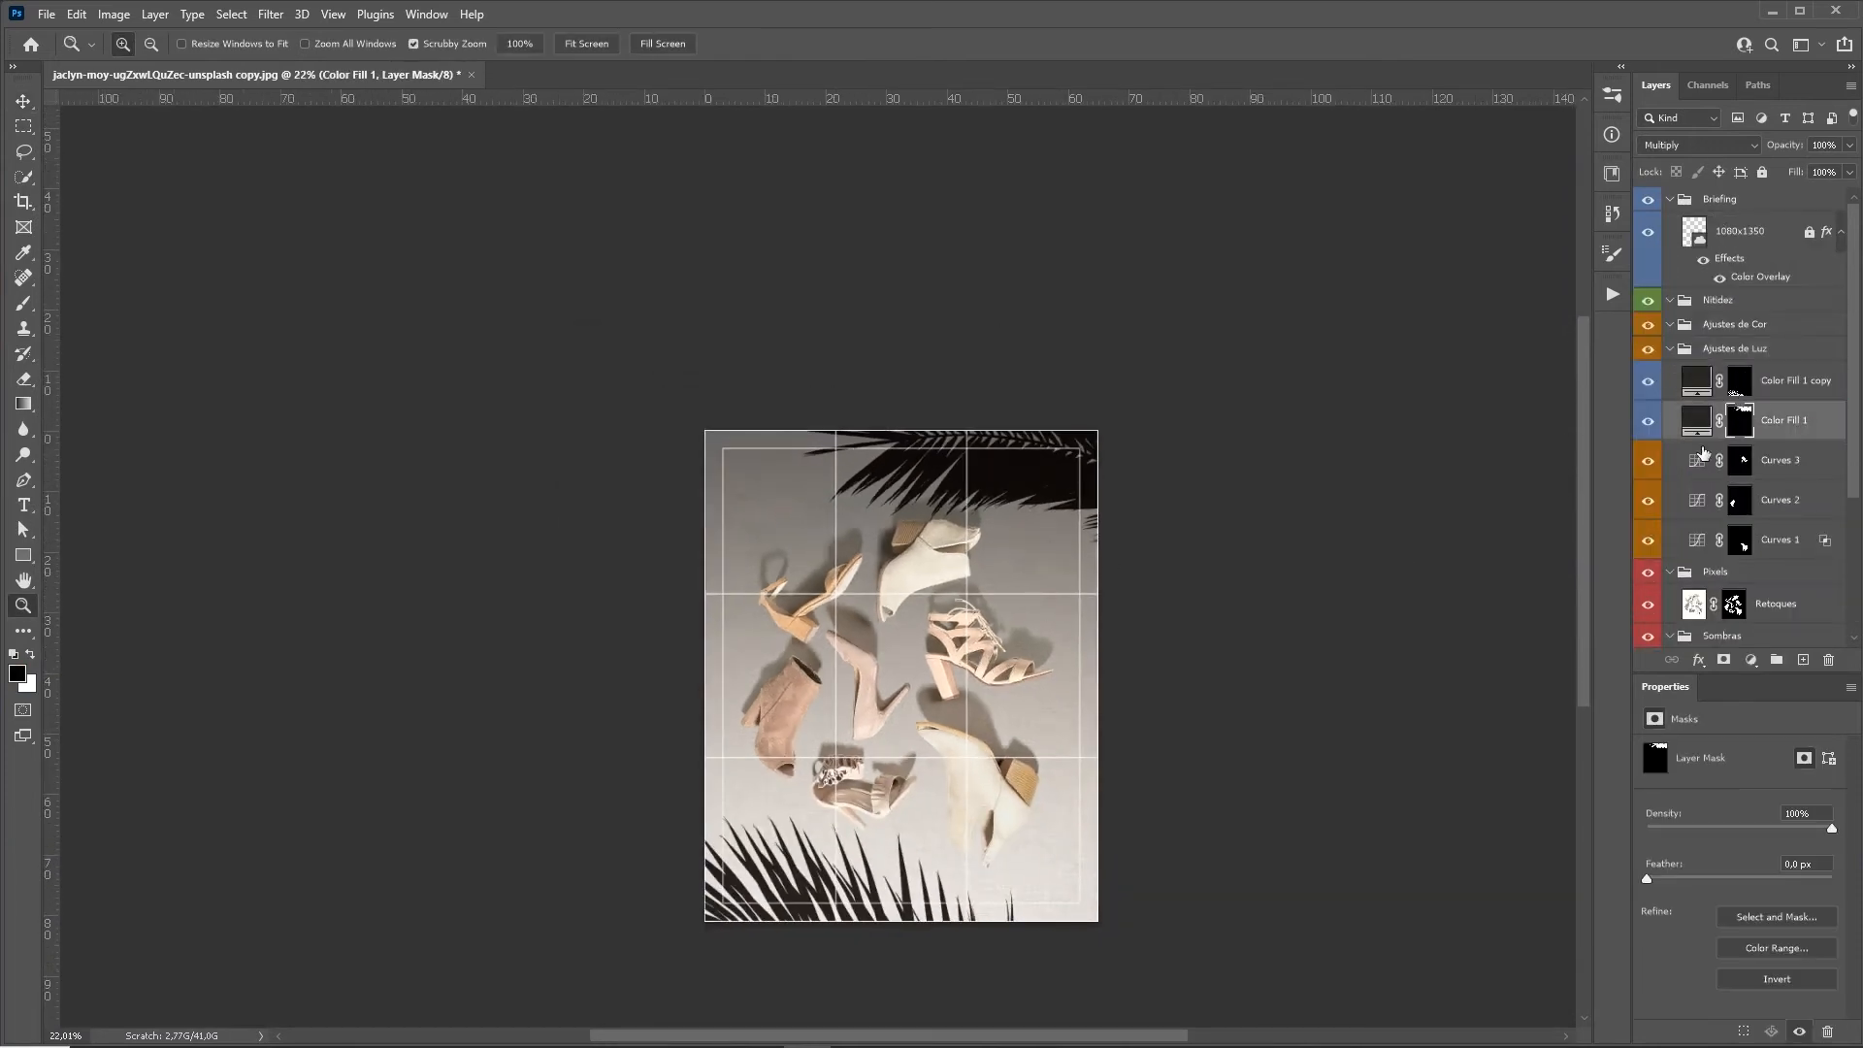
drag(836, 884, 711, 490)
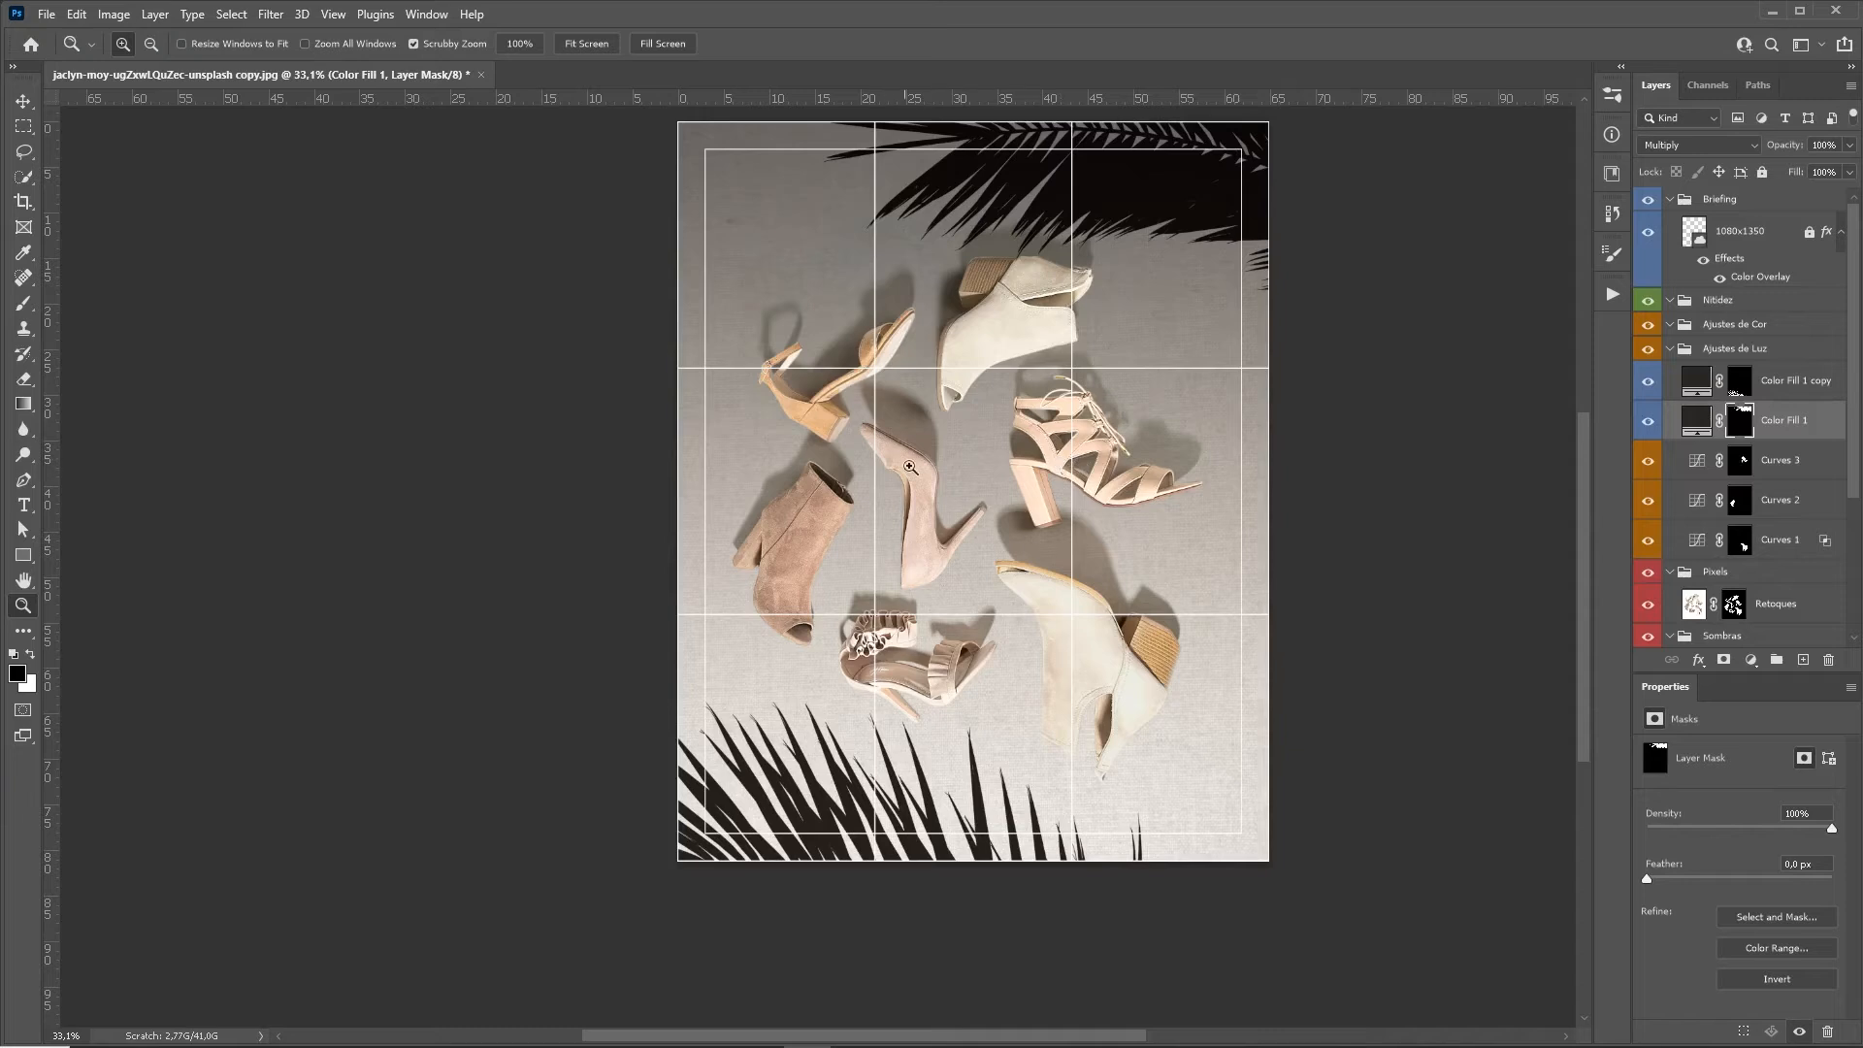
click(270, 13)
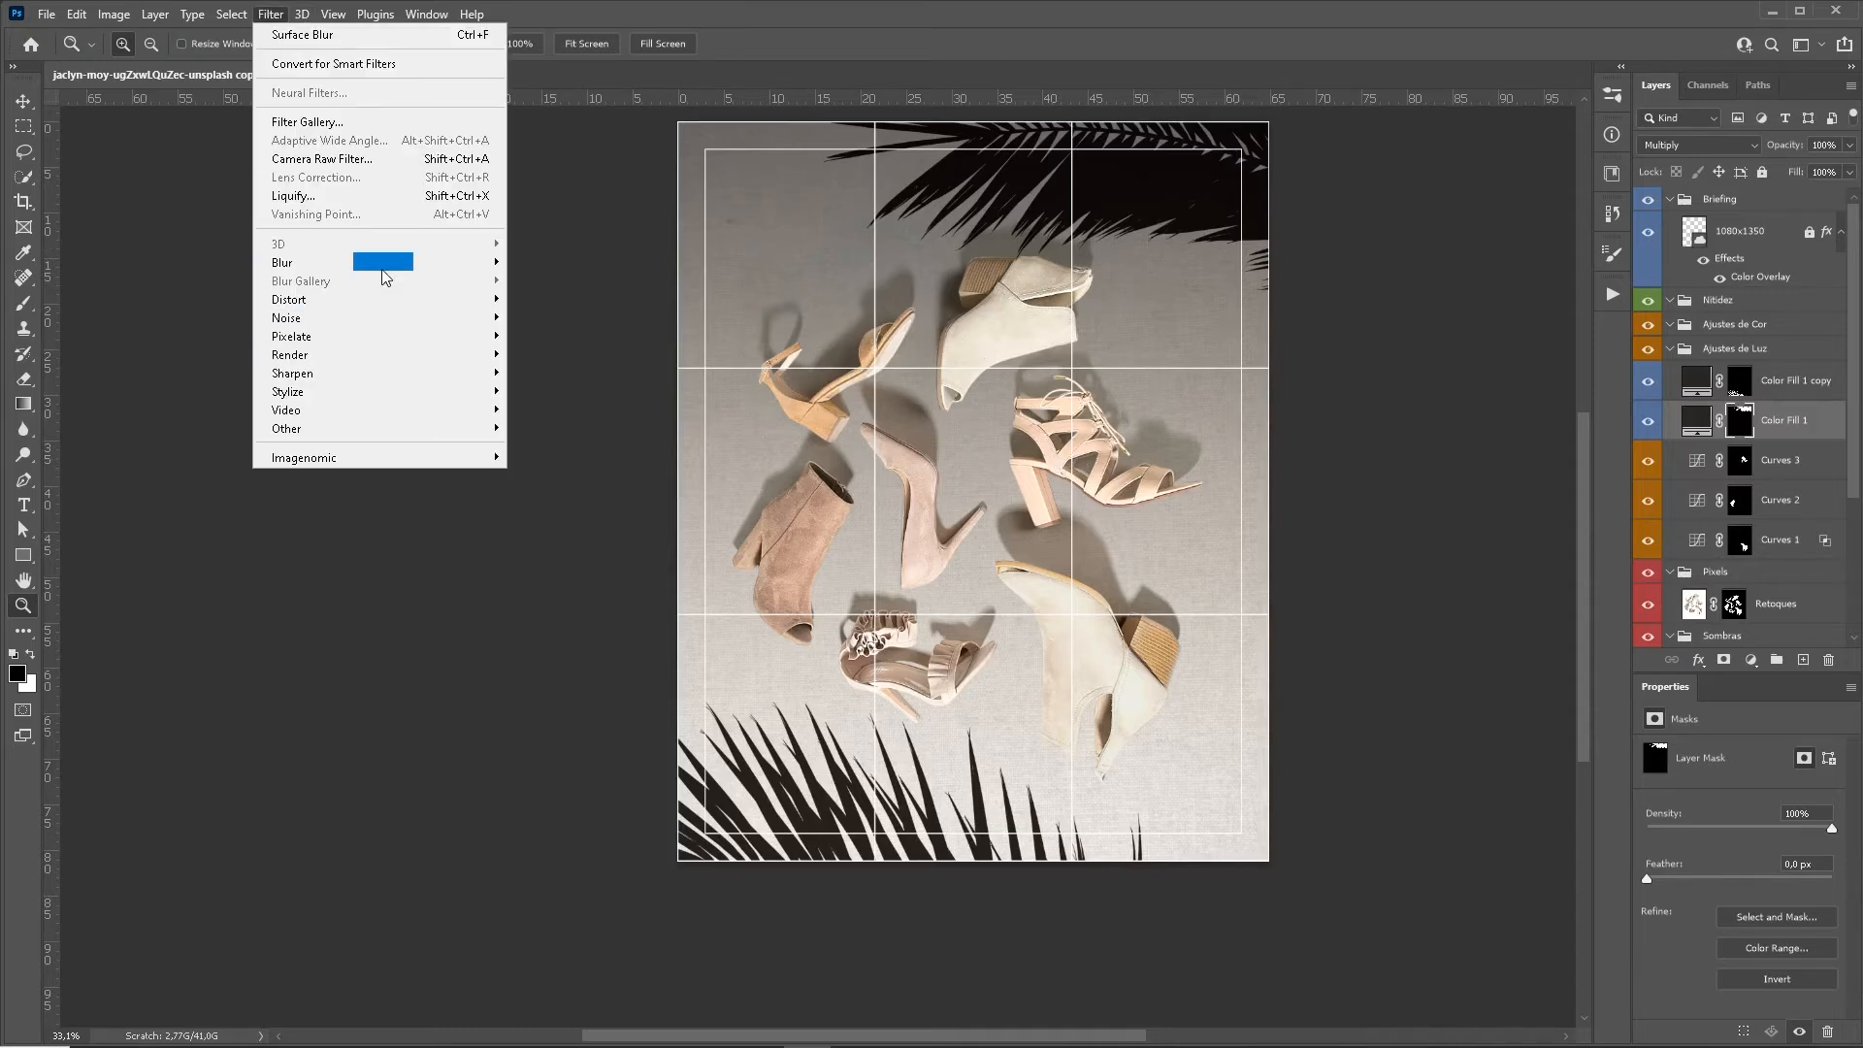
mouse_move(349, 267)
click(548, 372)
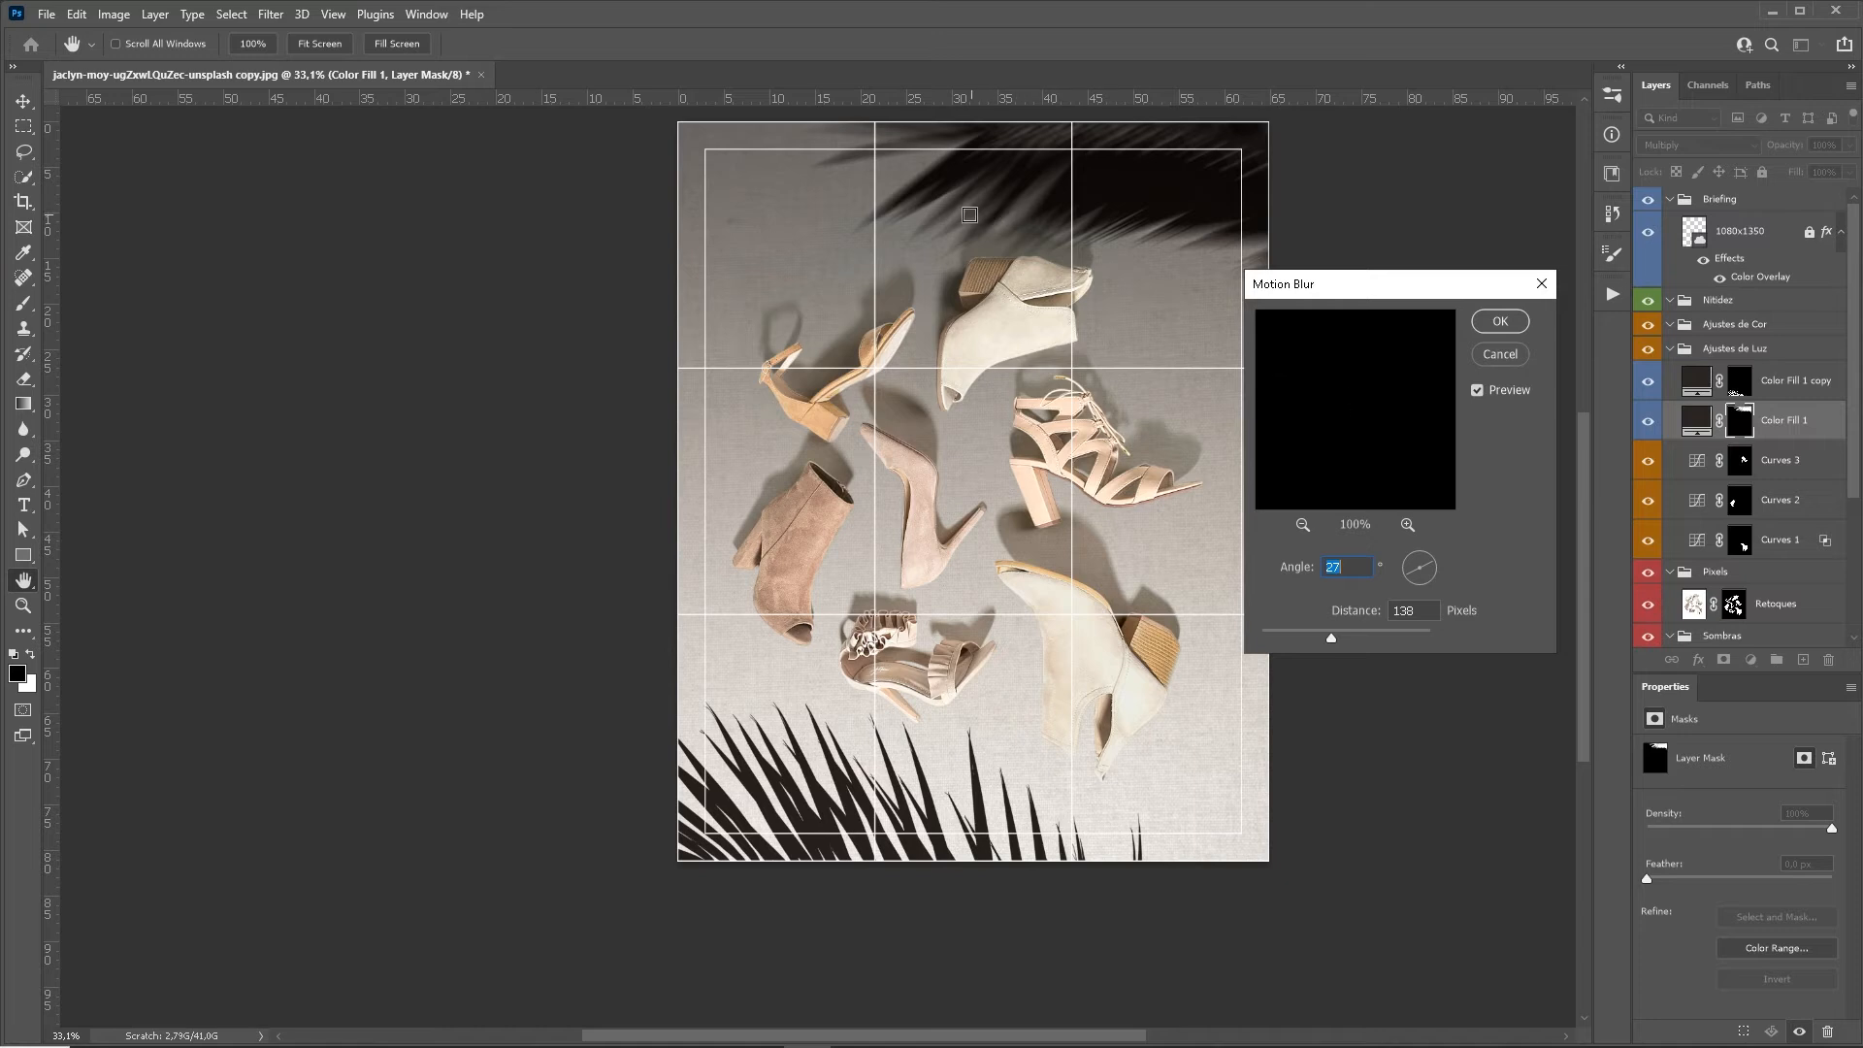
double_click(1425, 609)
text(180)
click(1504, 322)
Apply a Motion Blur with a -17° angle and 180 pixels distance to the Color Fill 1 copy layer mask.
click(1739, 383)
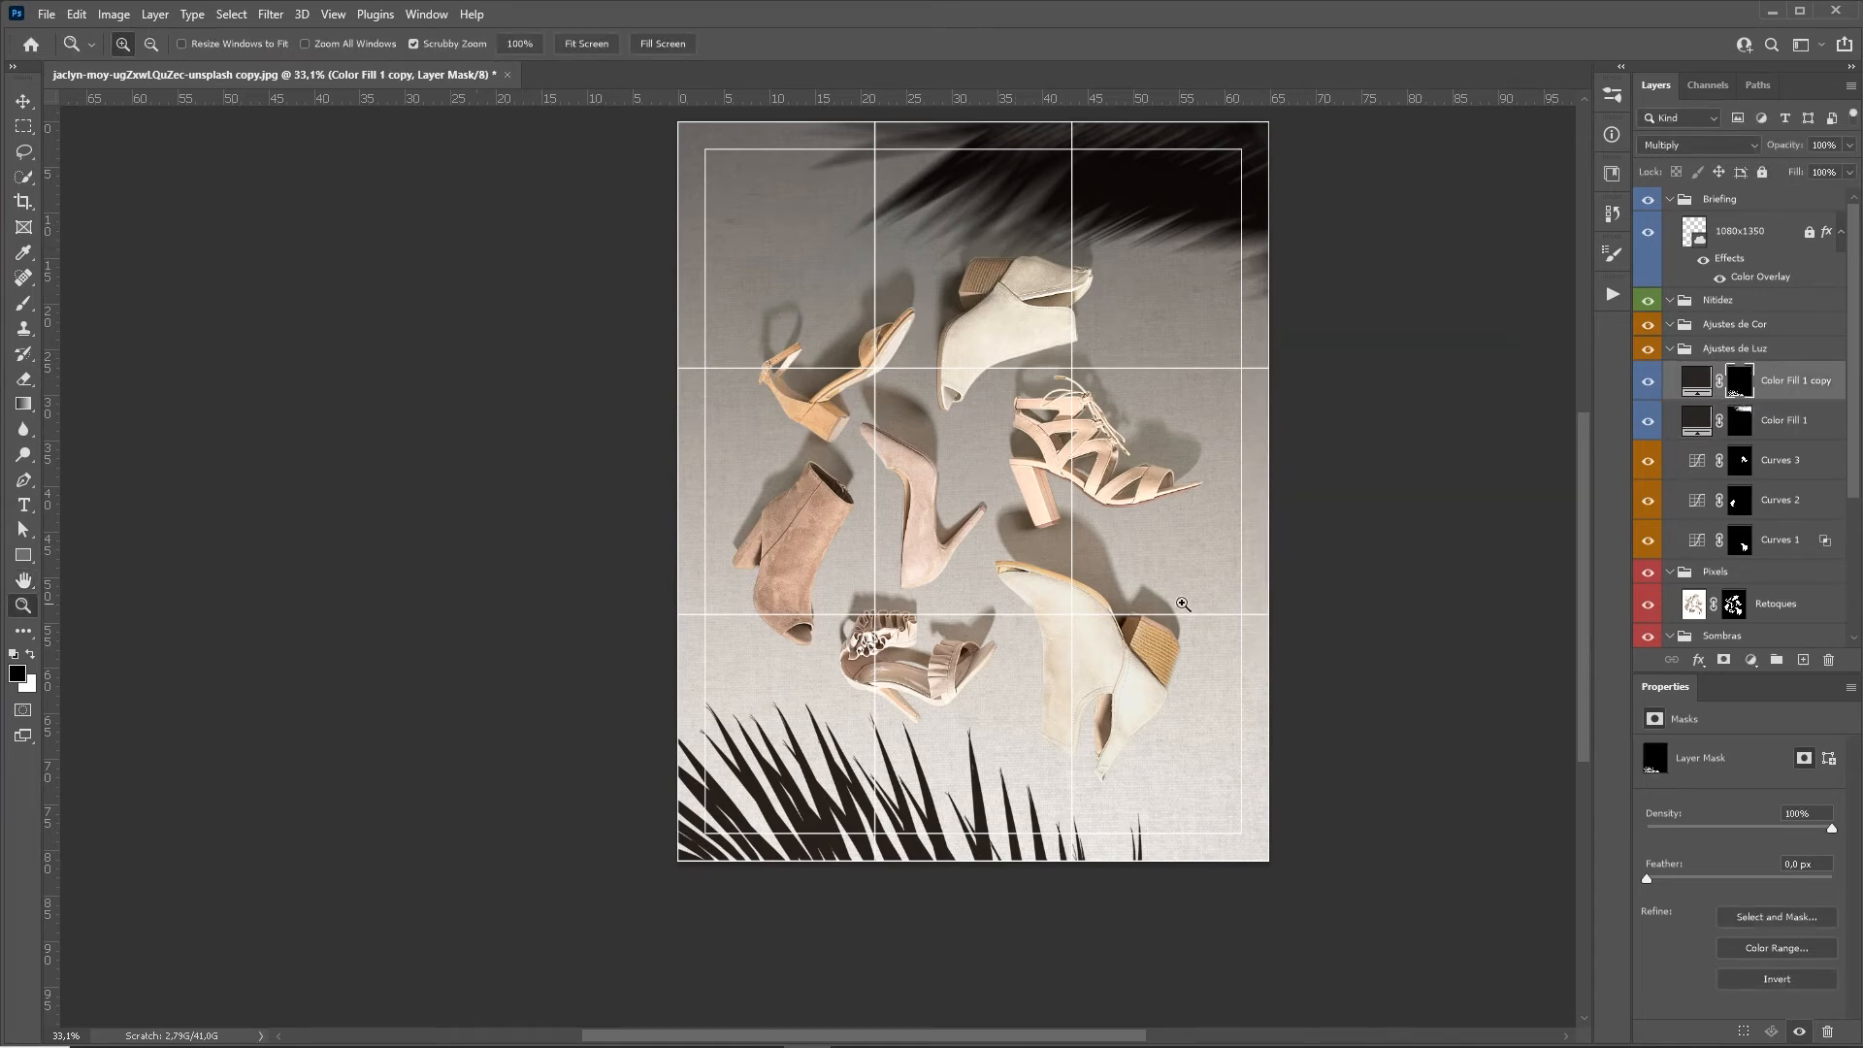
click(271, 14)
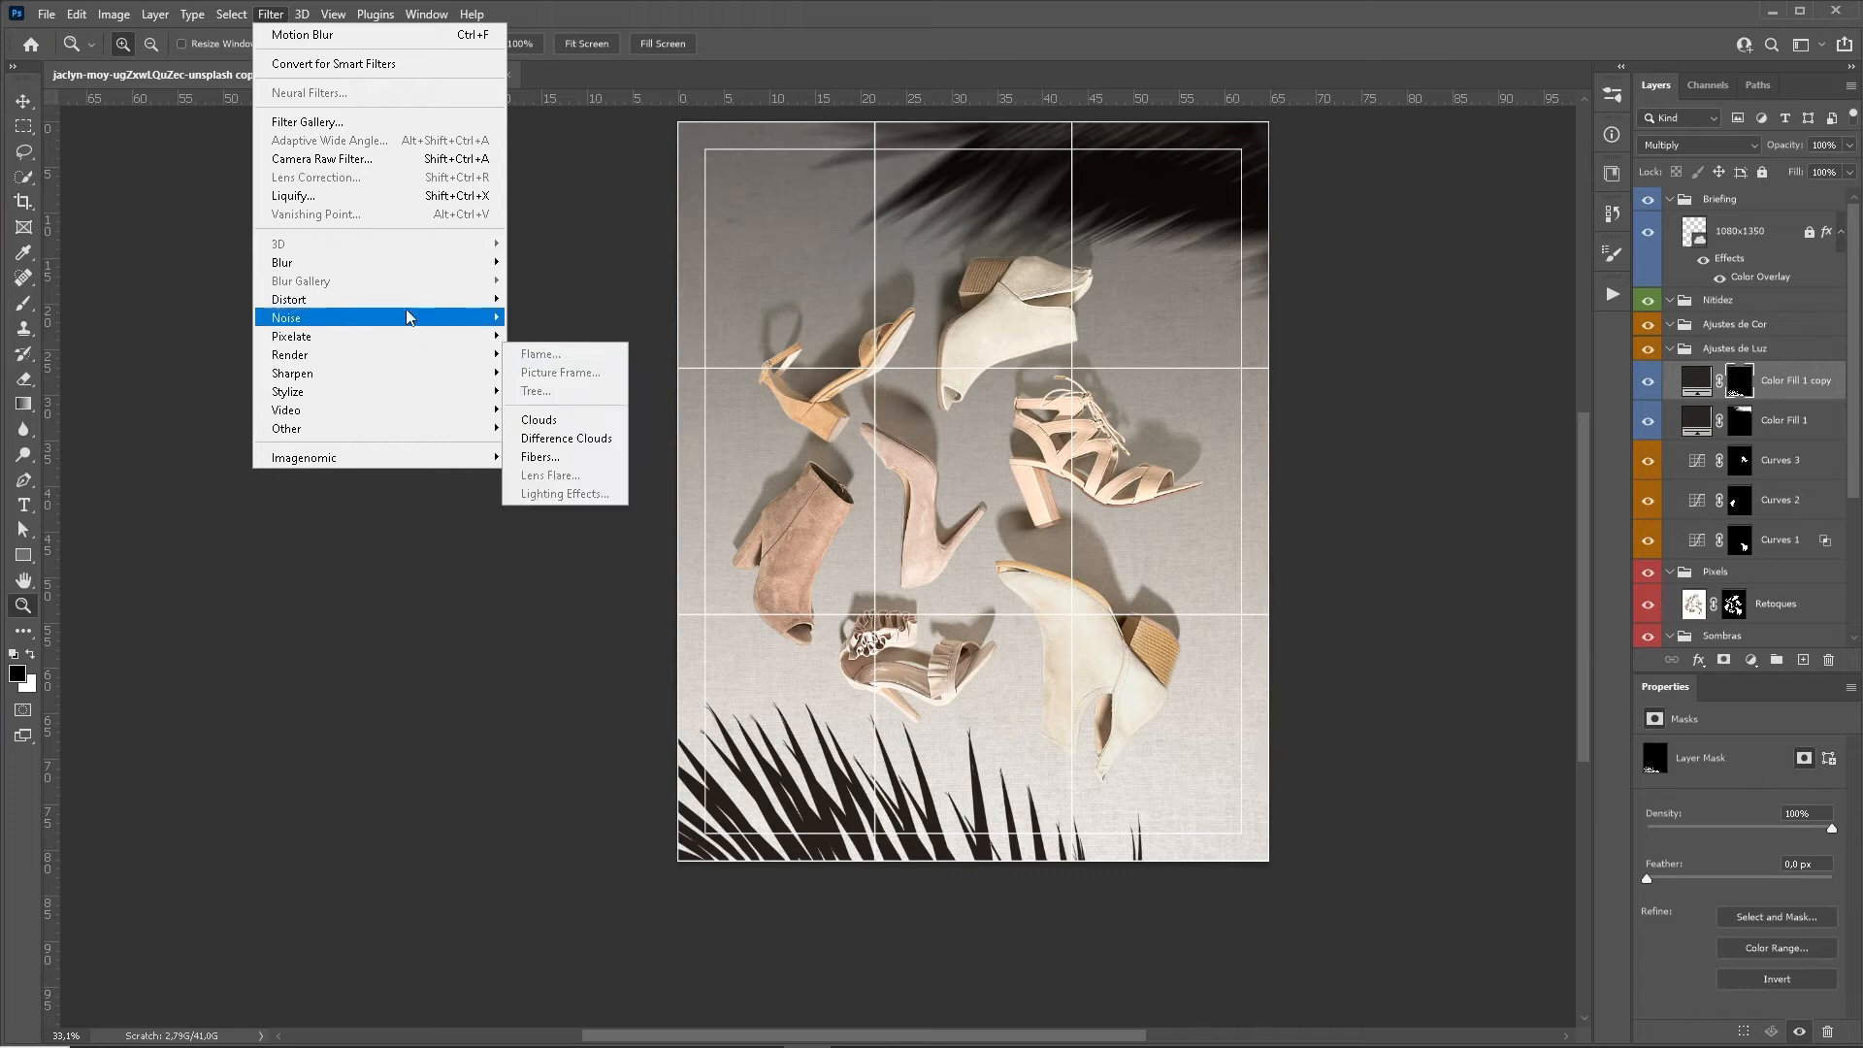
mouse_move(342, 269)
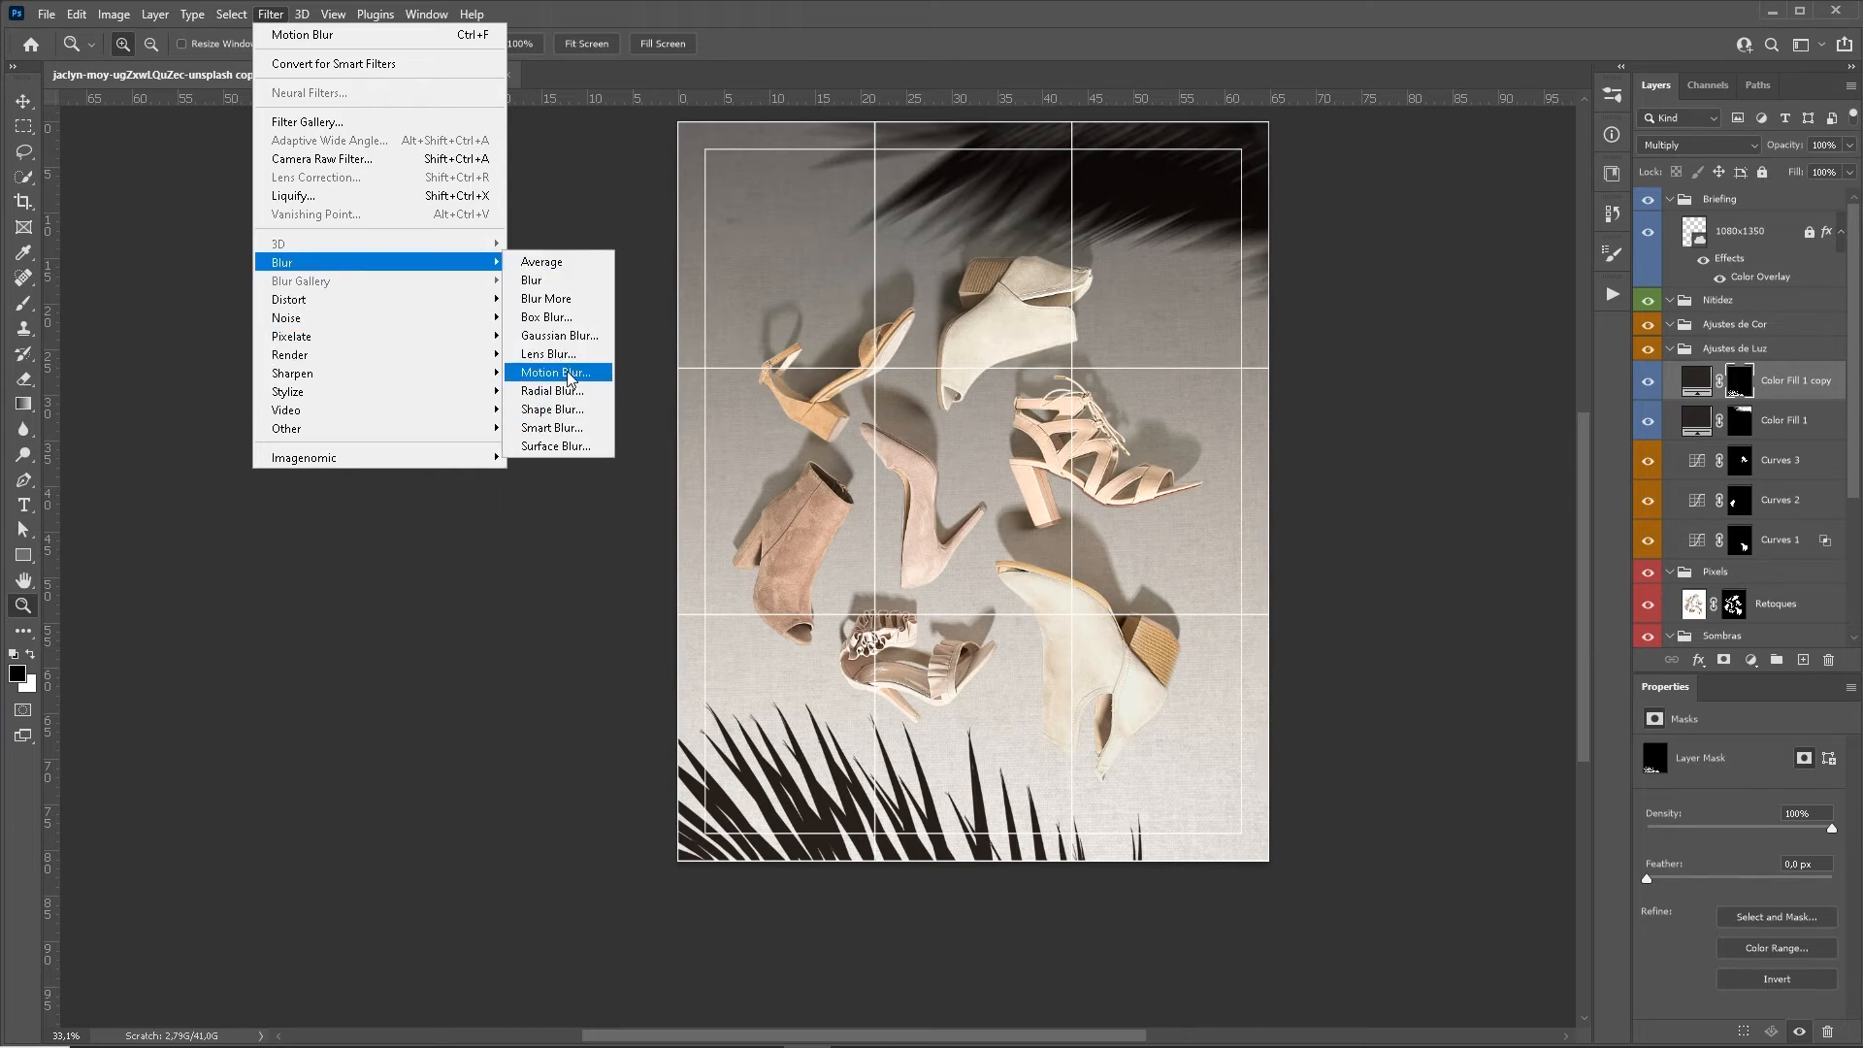
click(543, 373)
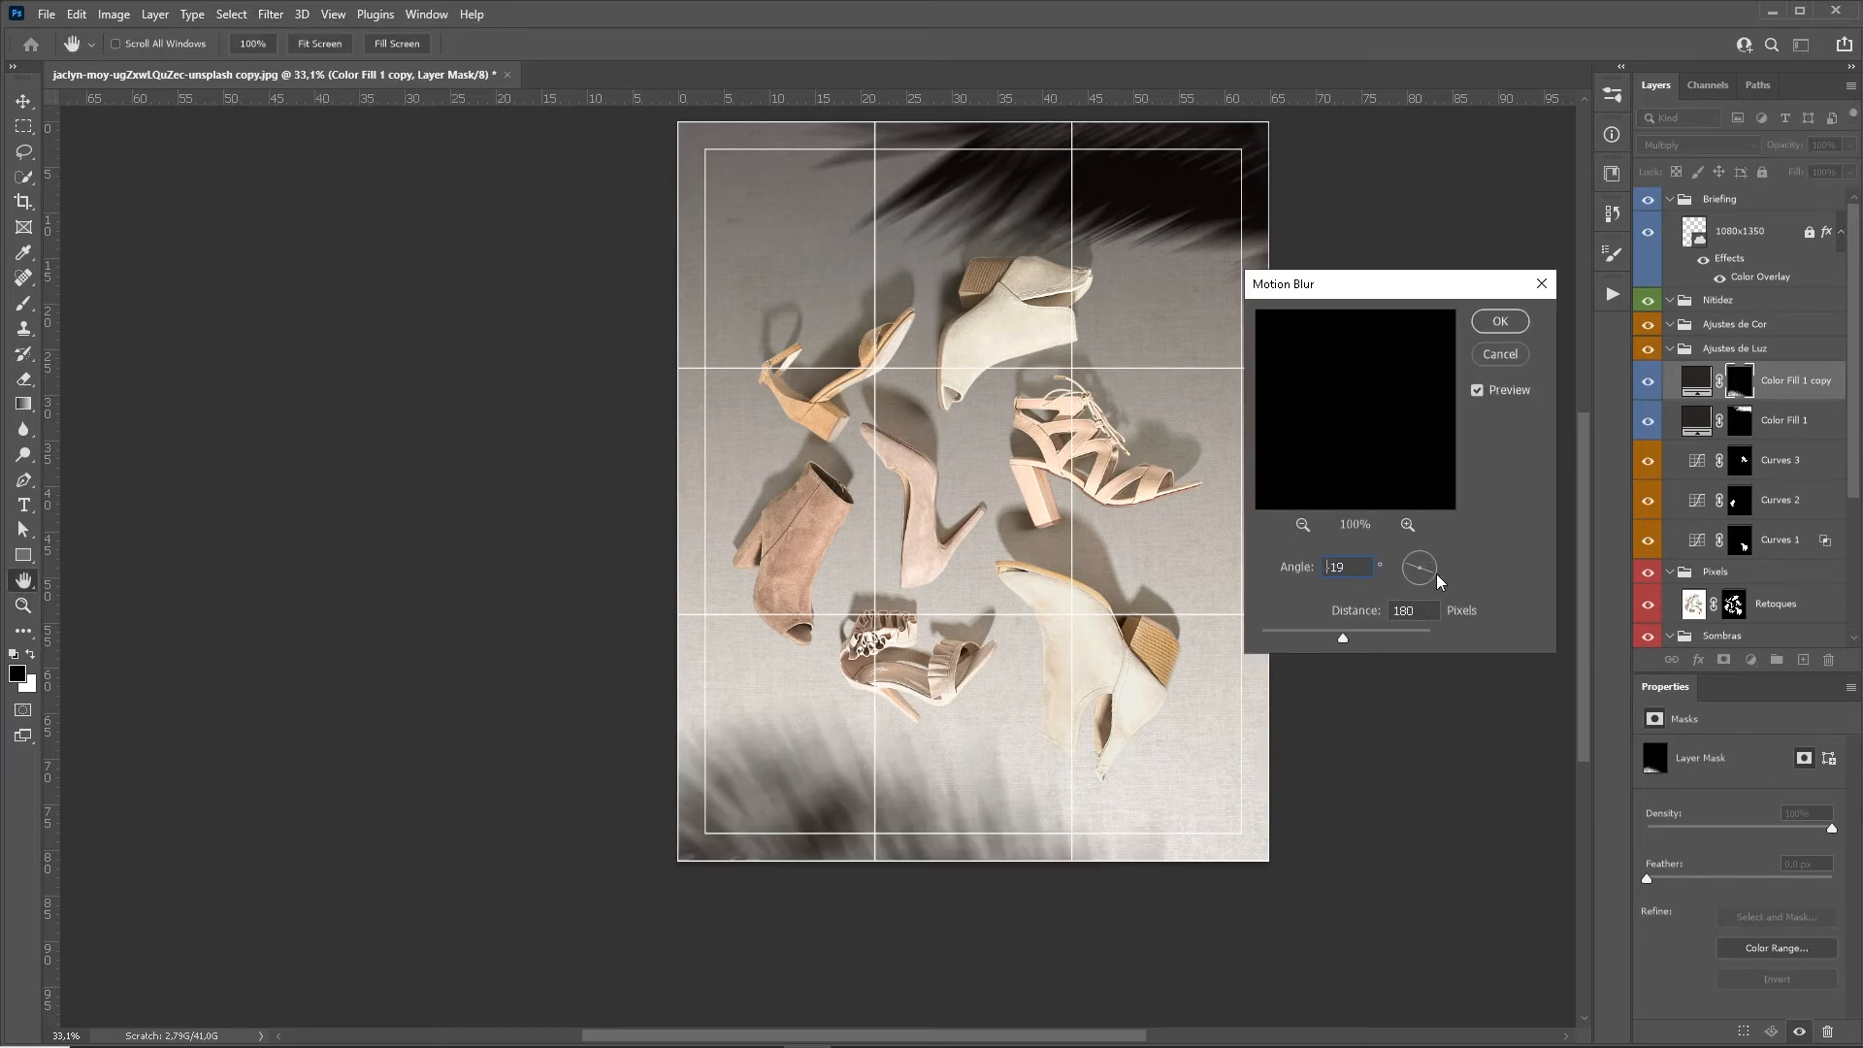
key(Up)
key(Up)
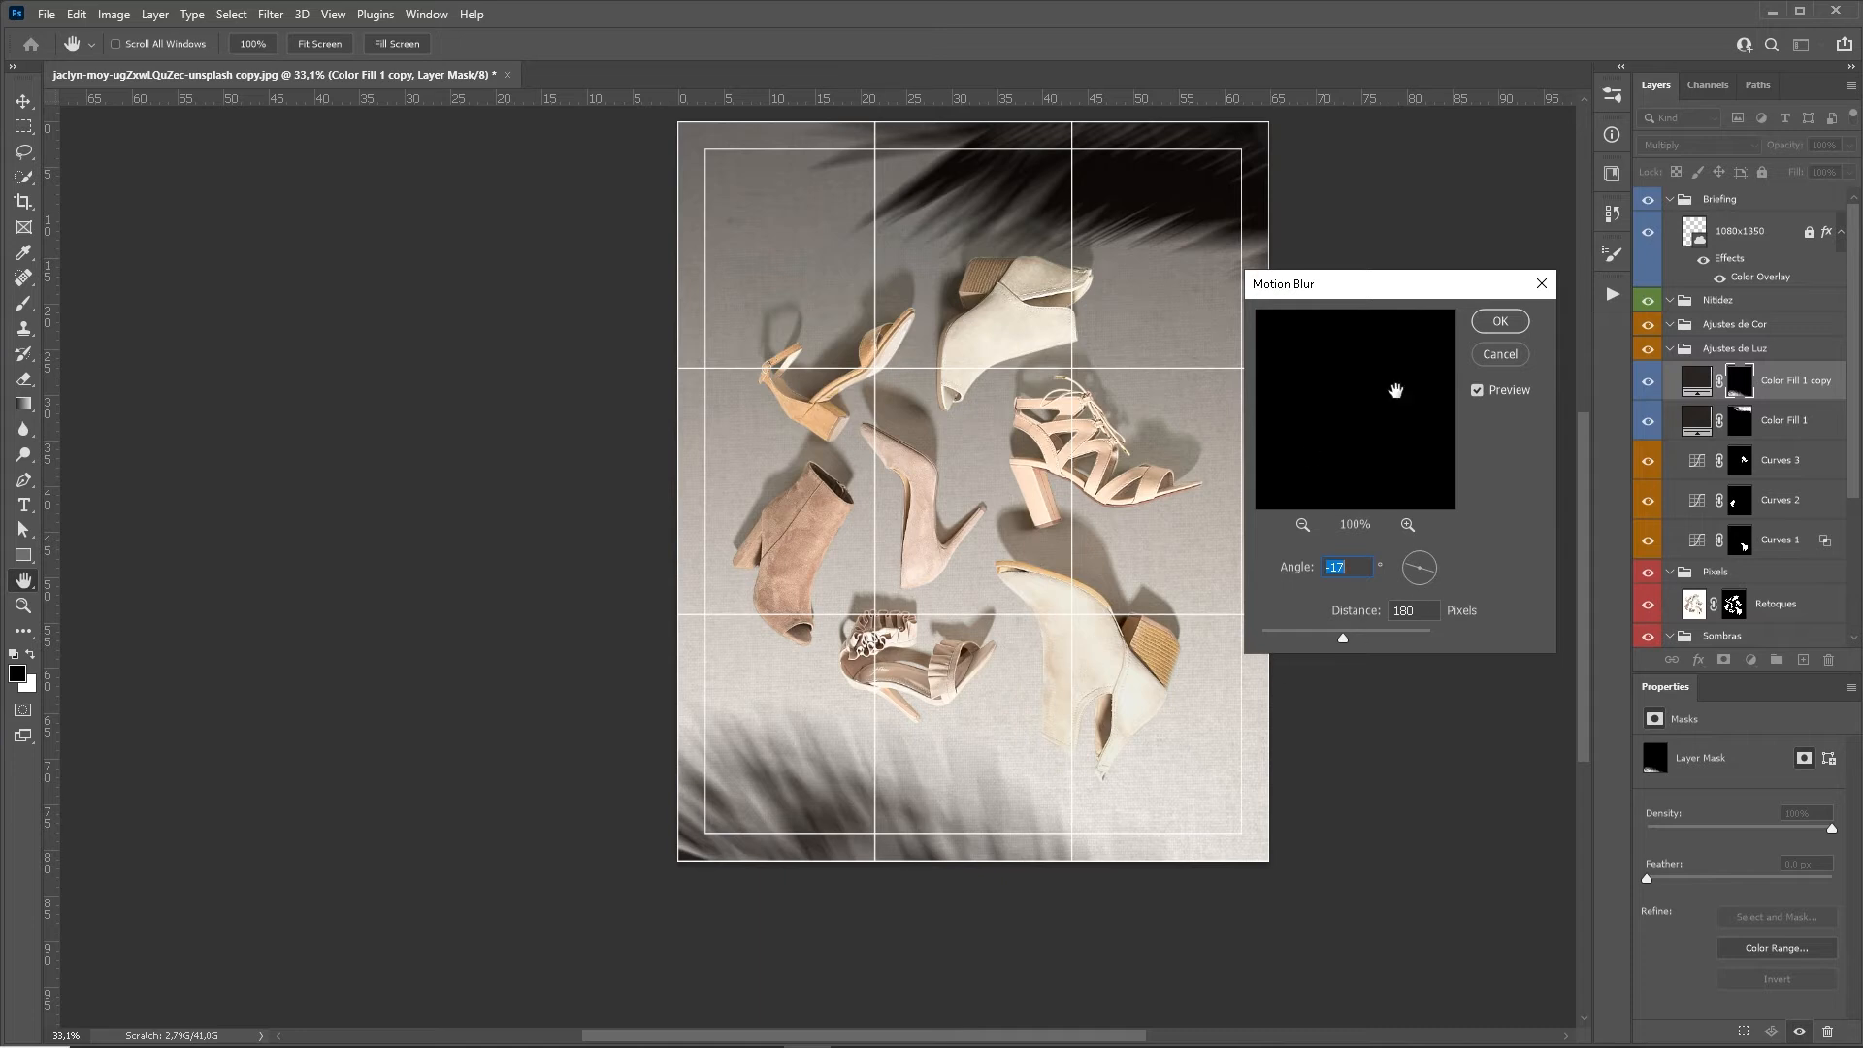
click(1497, 320)
Lower the opacity of both leaf Color Fill layers to about 68% and hide the 1080x1350 layout grid layer.
ctrl+click(1783, 420)
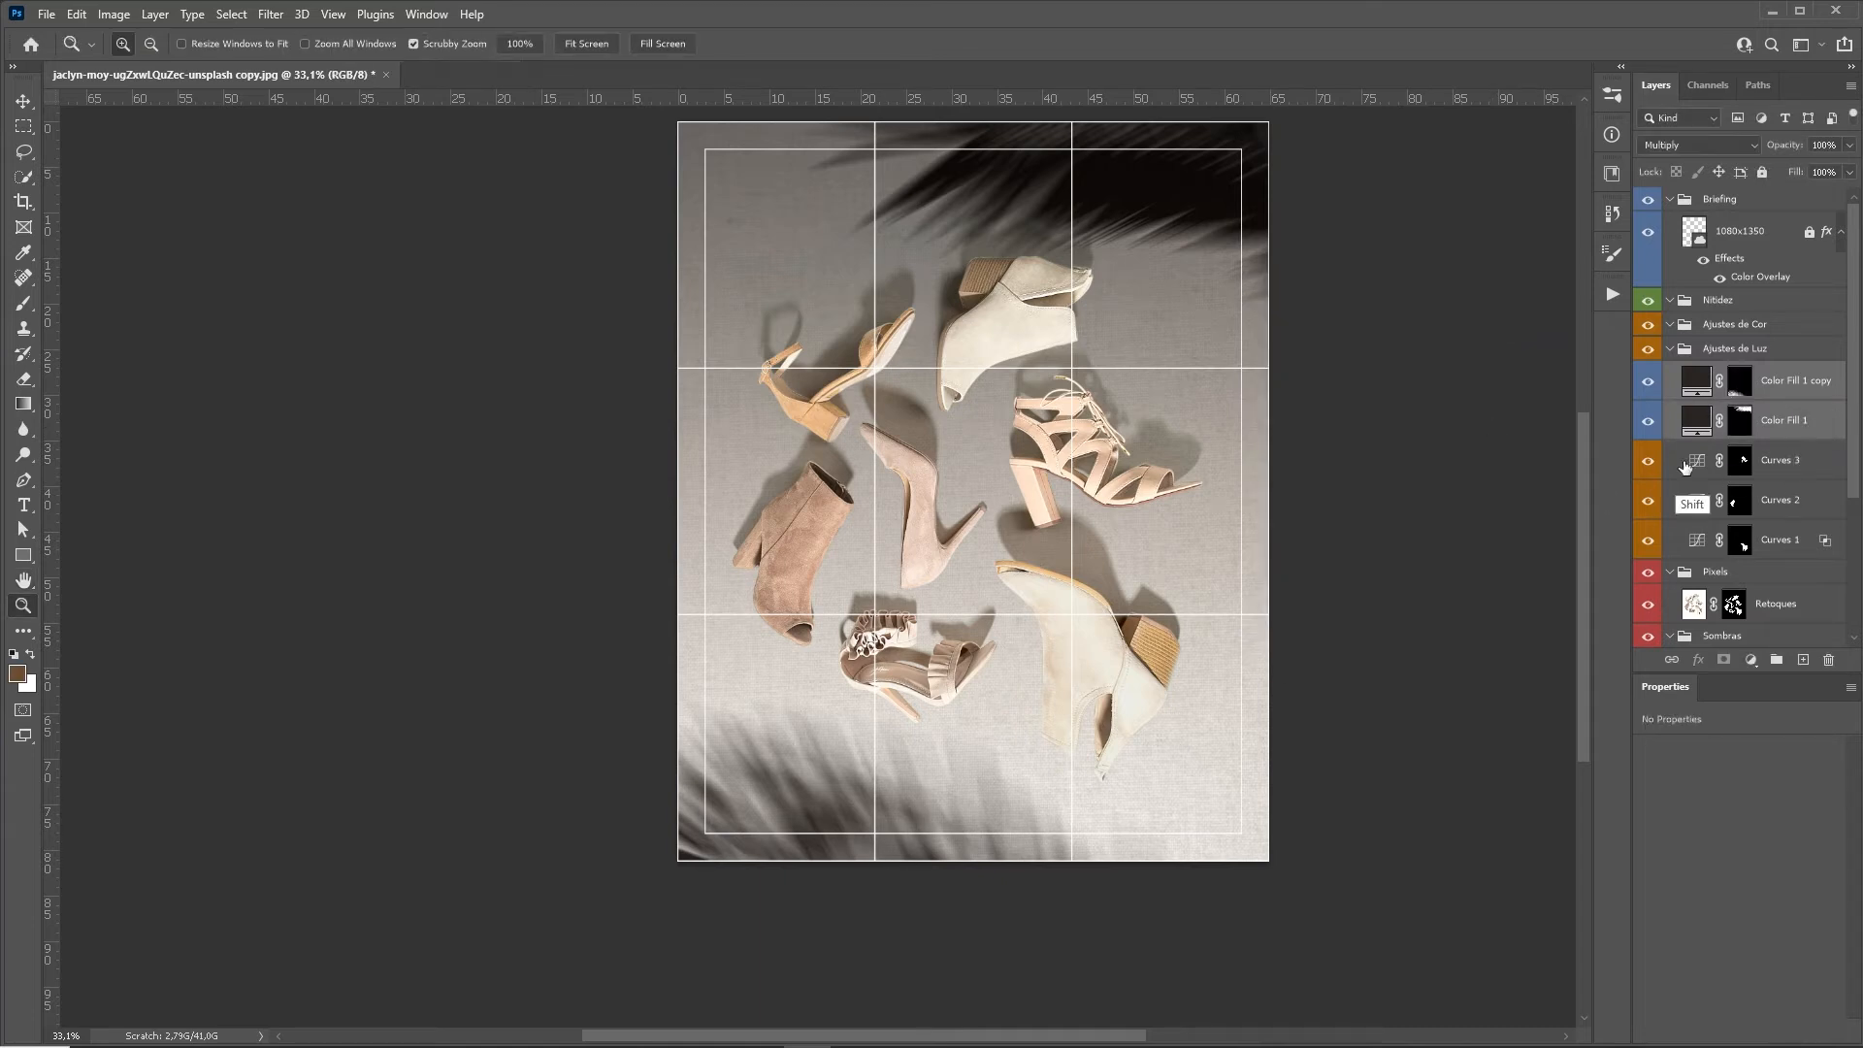
drag(1789, 147, 1771, 147)
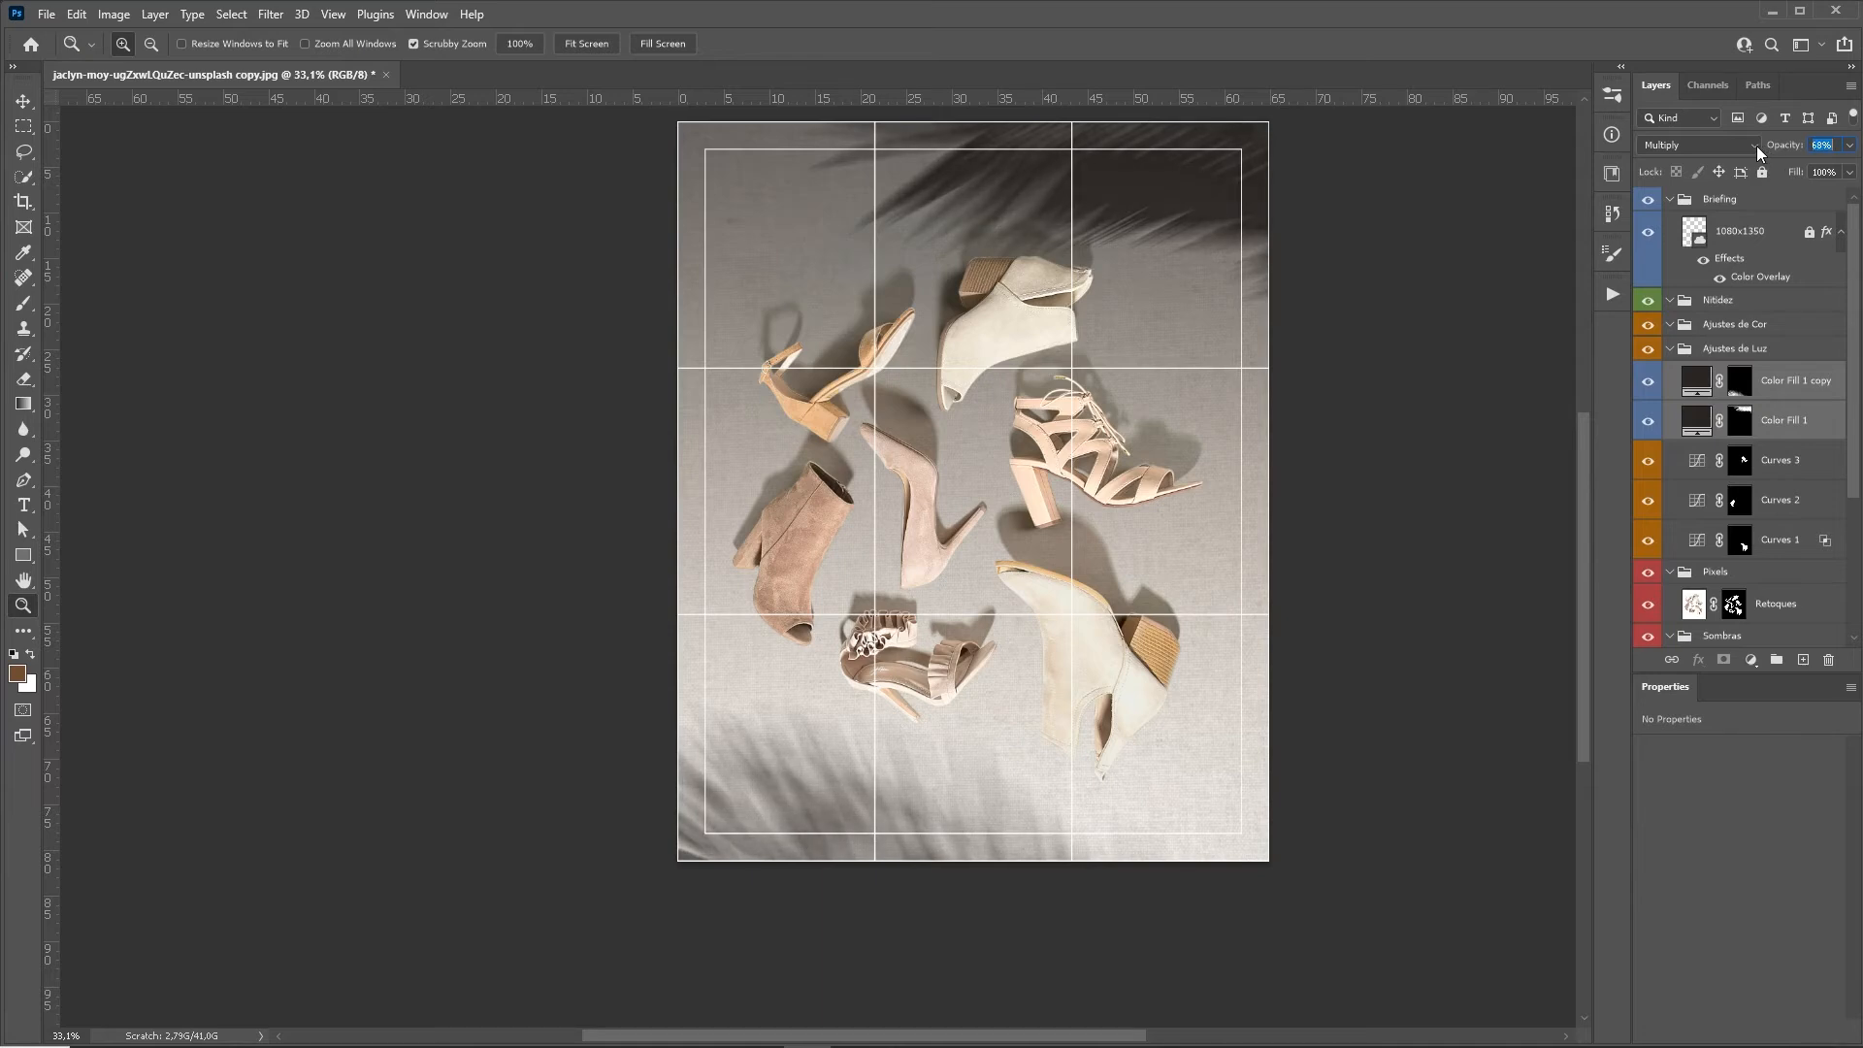
drag(1261, 469, 1247, 468)
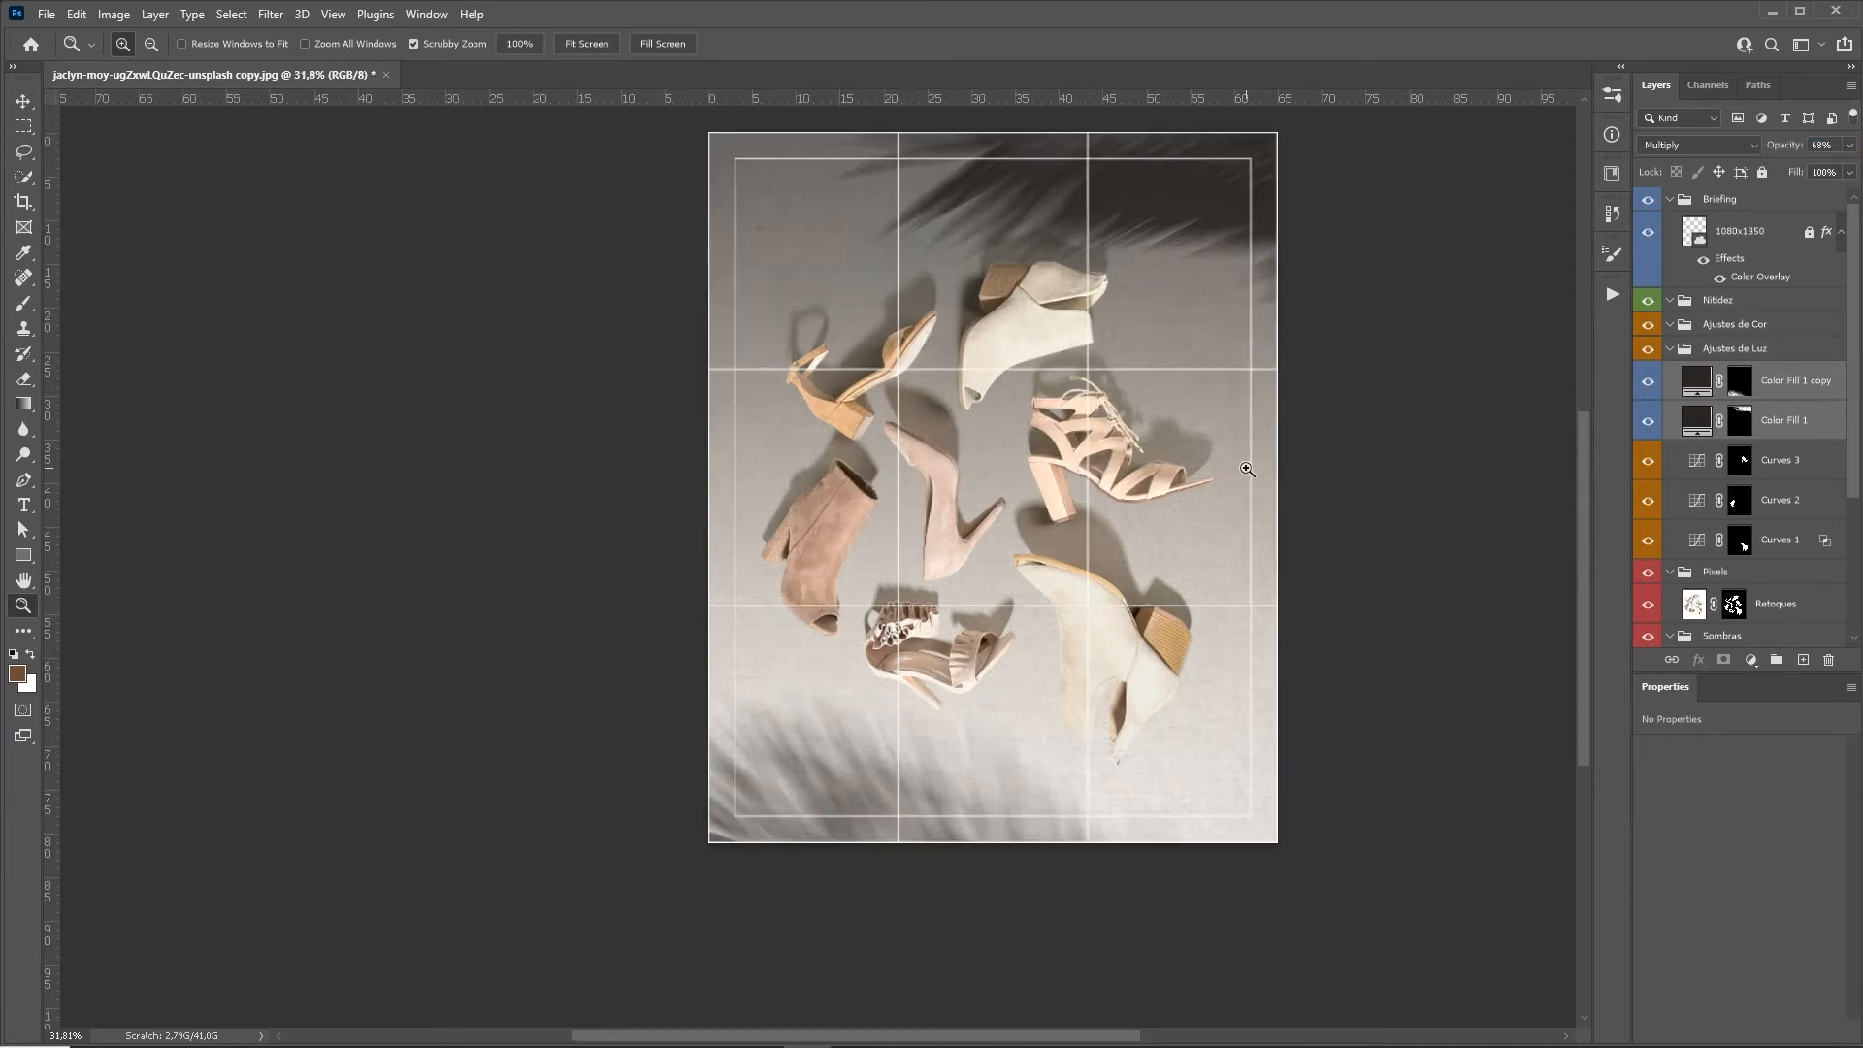
click(1648, 232)
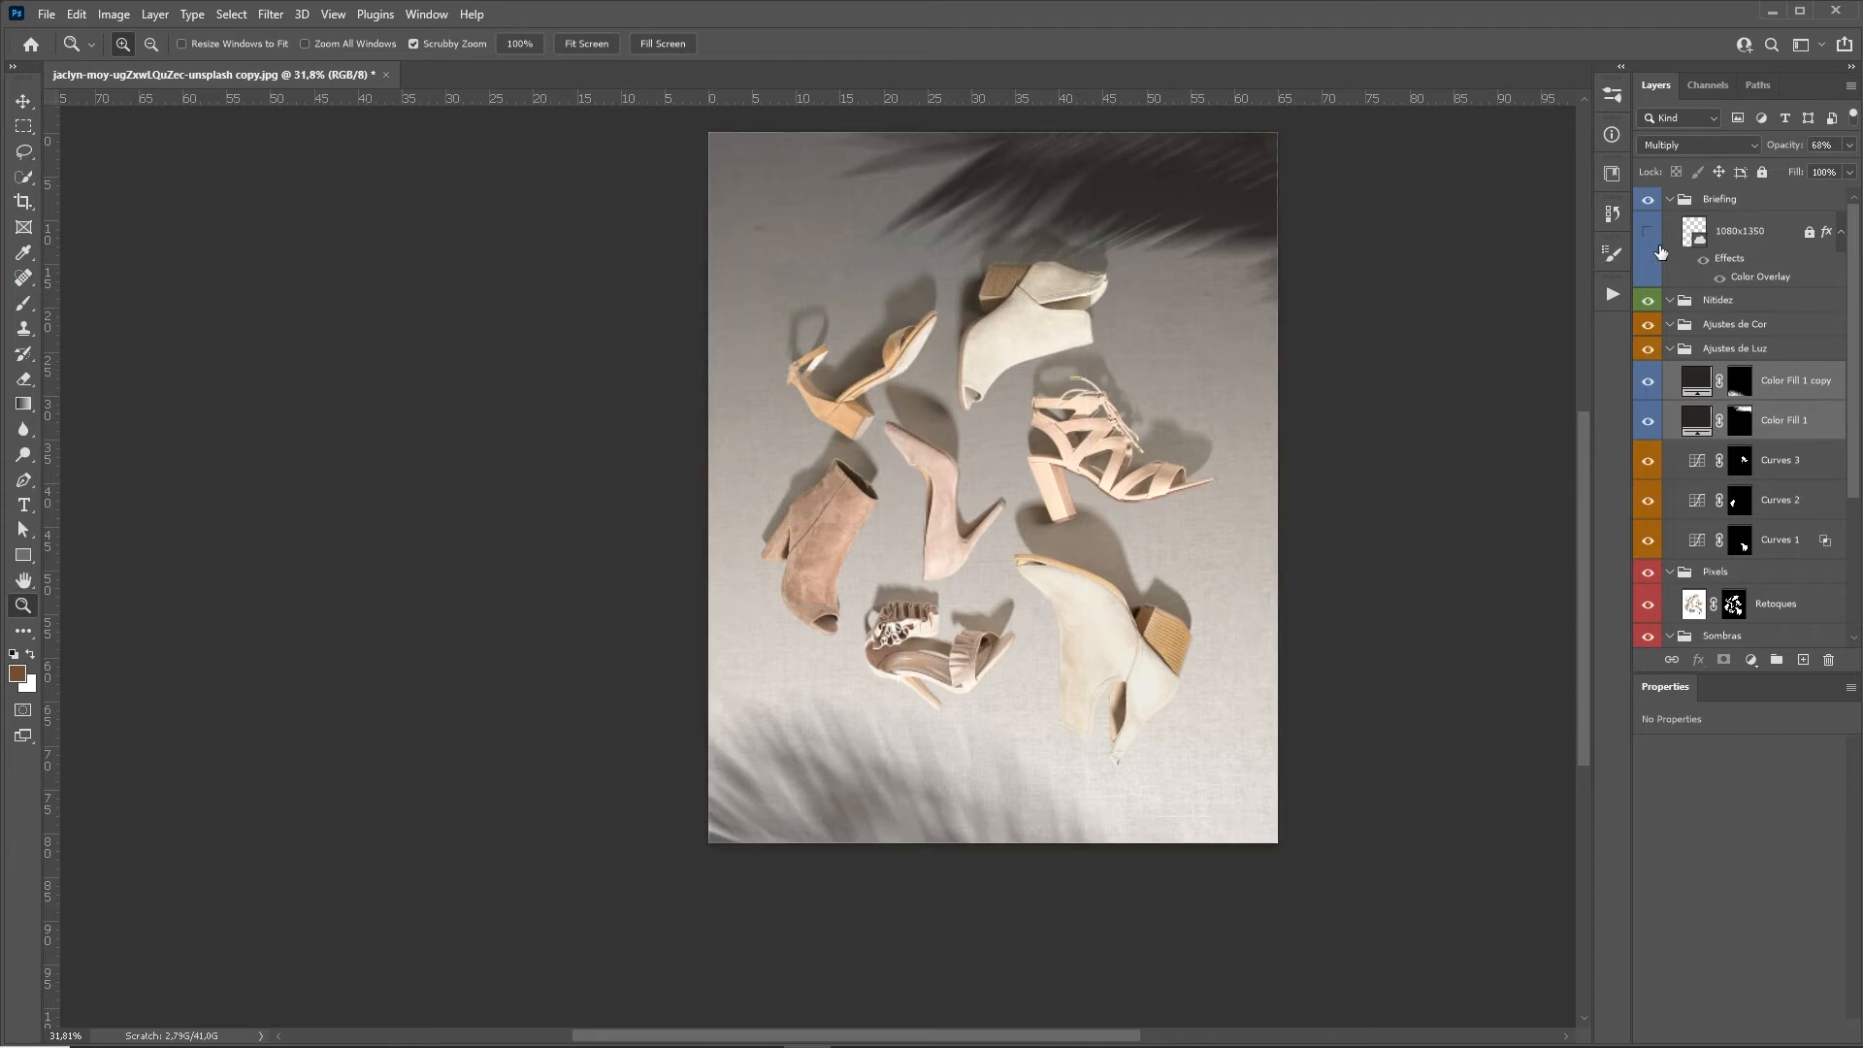
drag(1107, 473, 1053, 522)
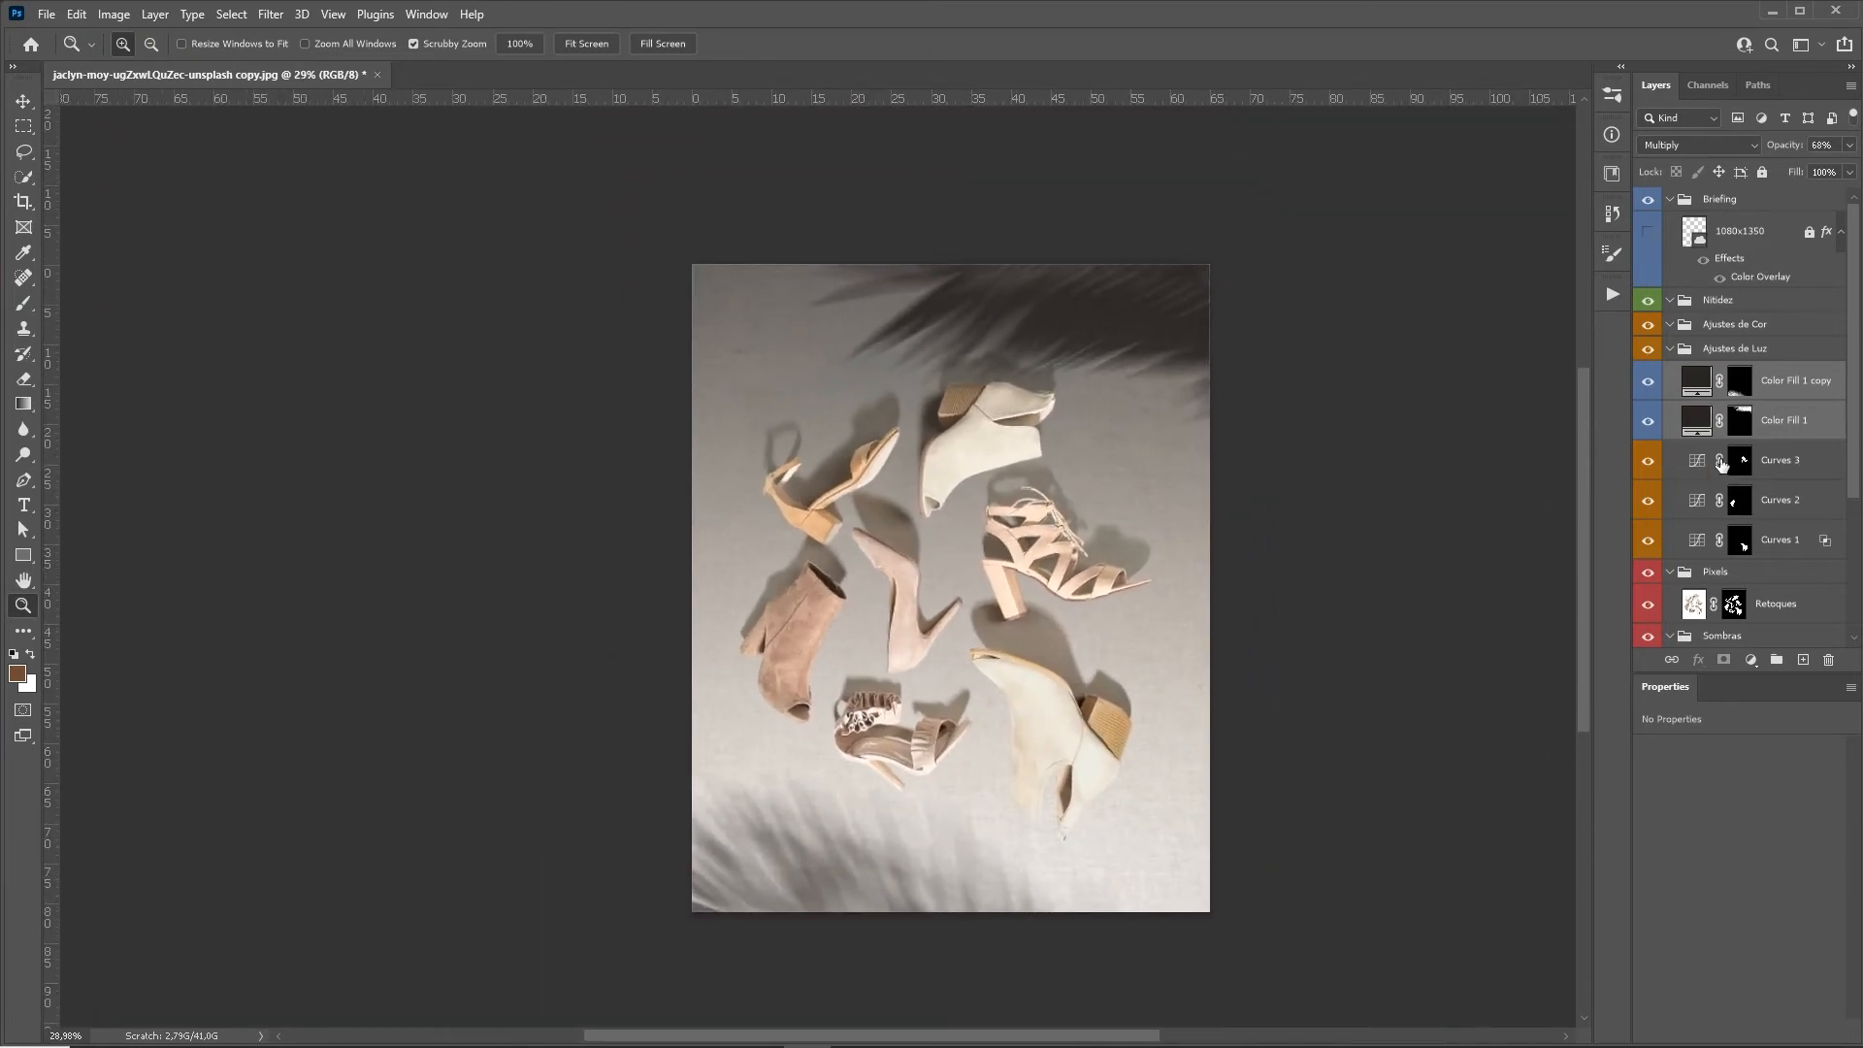
Add a Gradient Map adjustment layer above Gradient Fill 1 in the Fundo group.
scroll(1846, 351, down, 5)
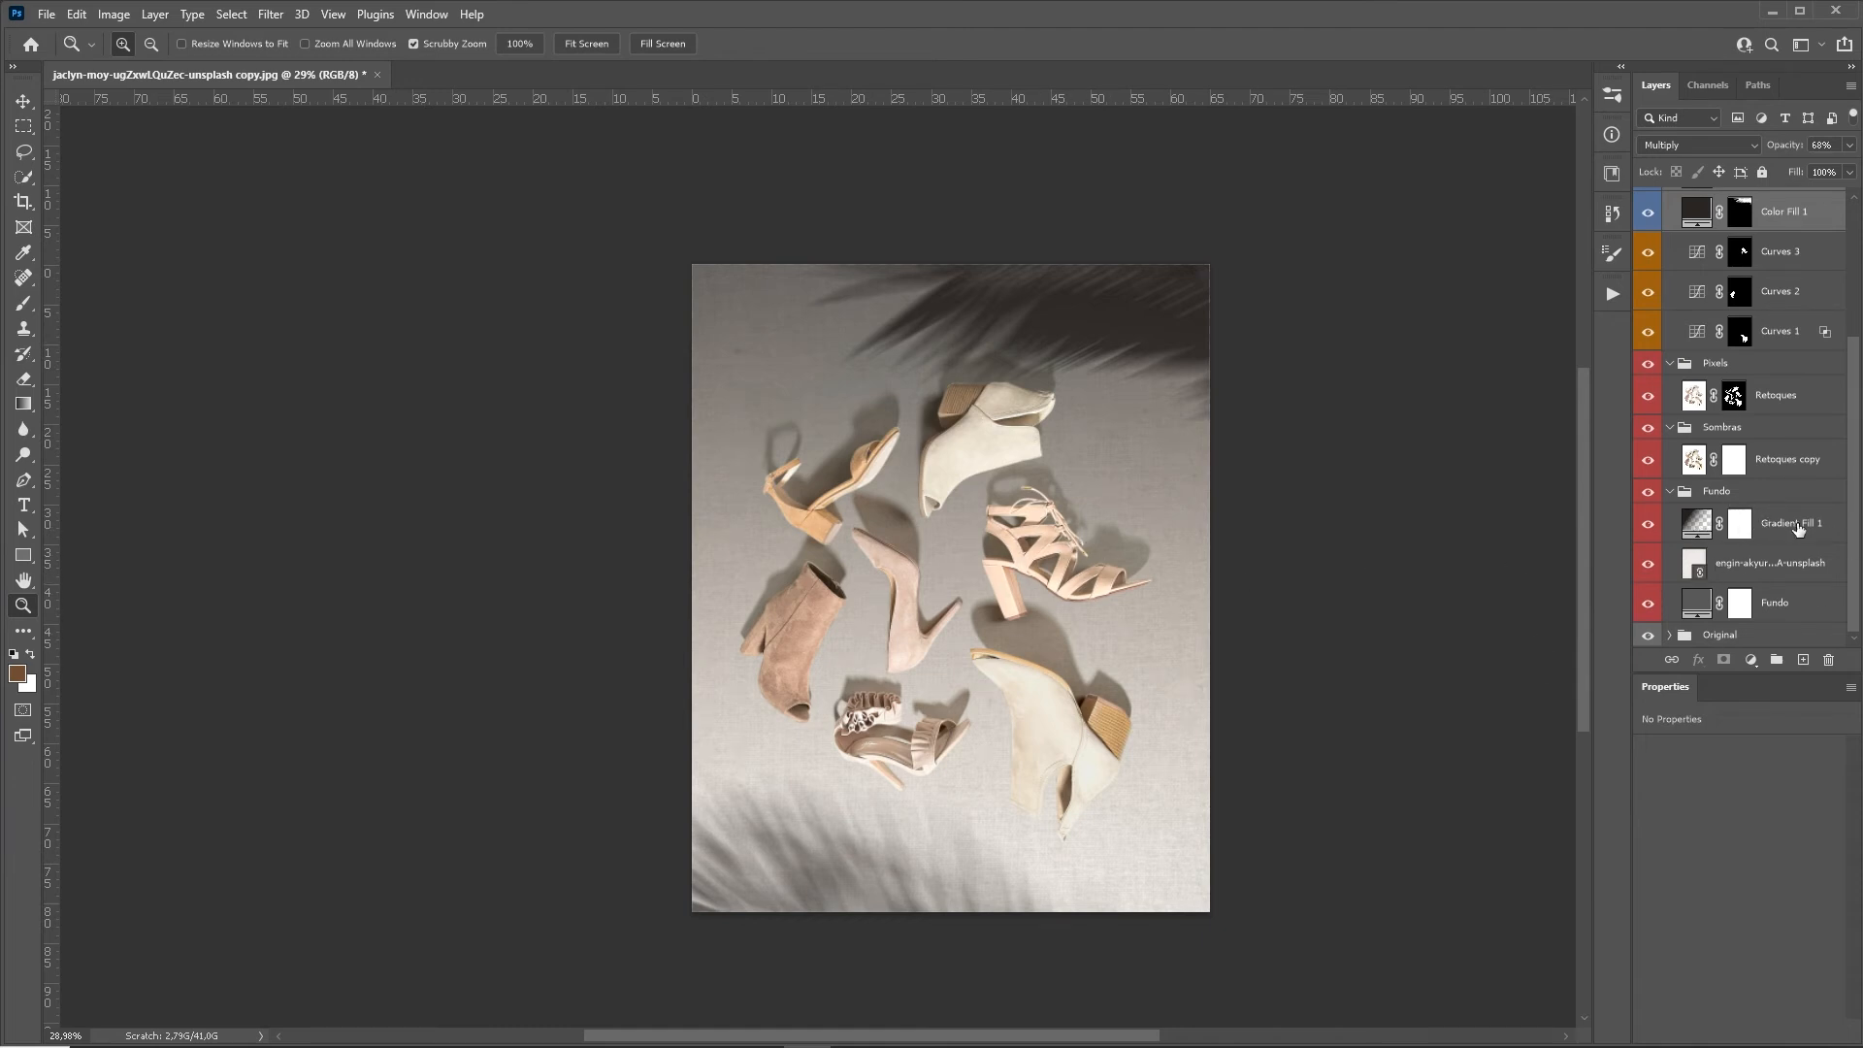
click(1798, 527)
click(1752, 668)
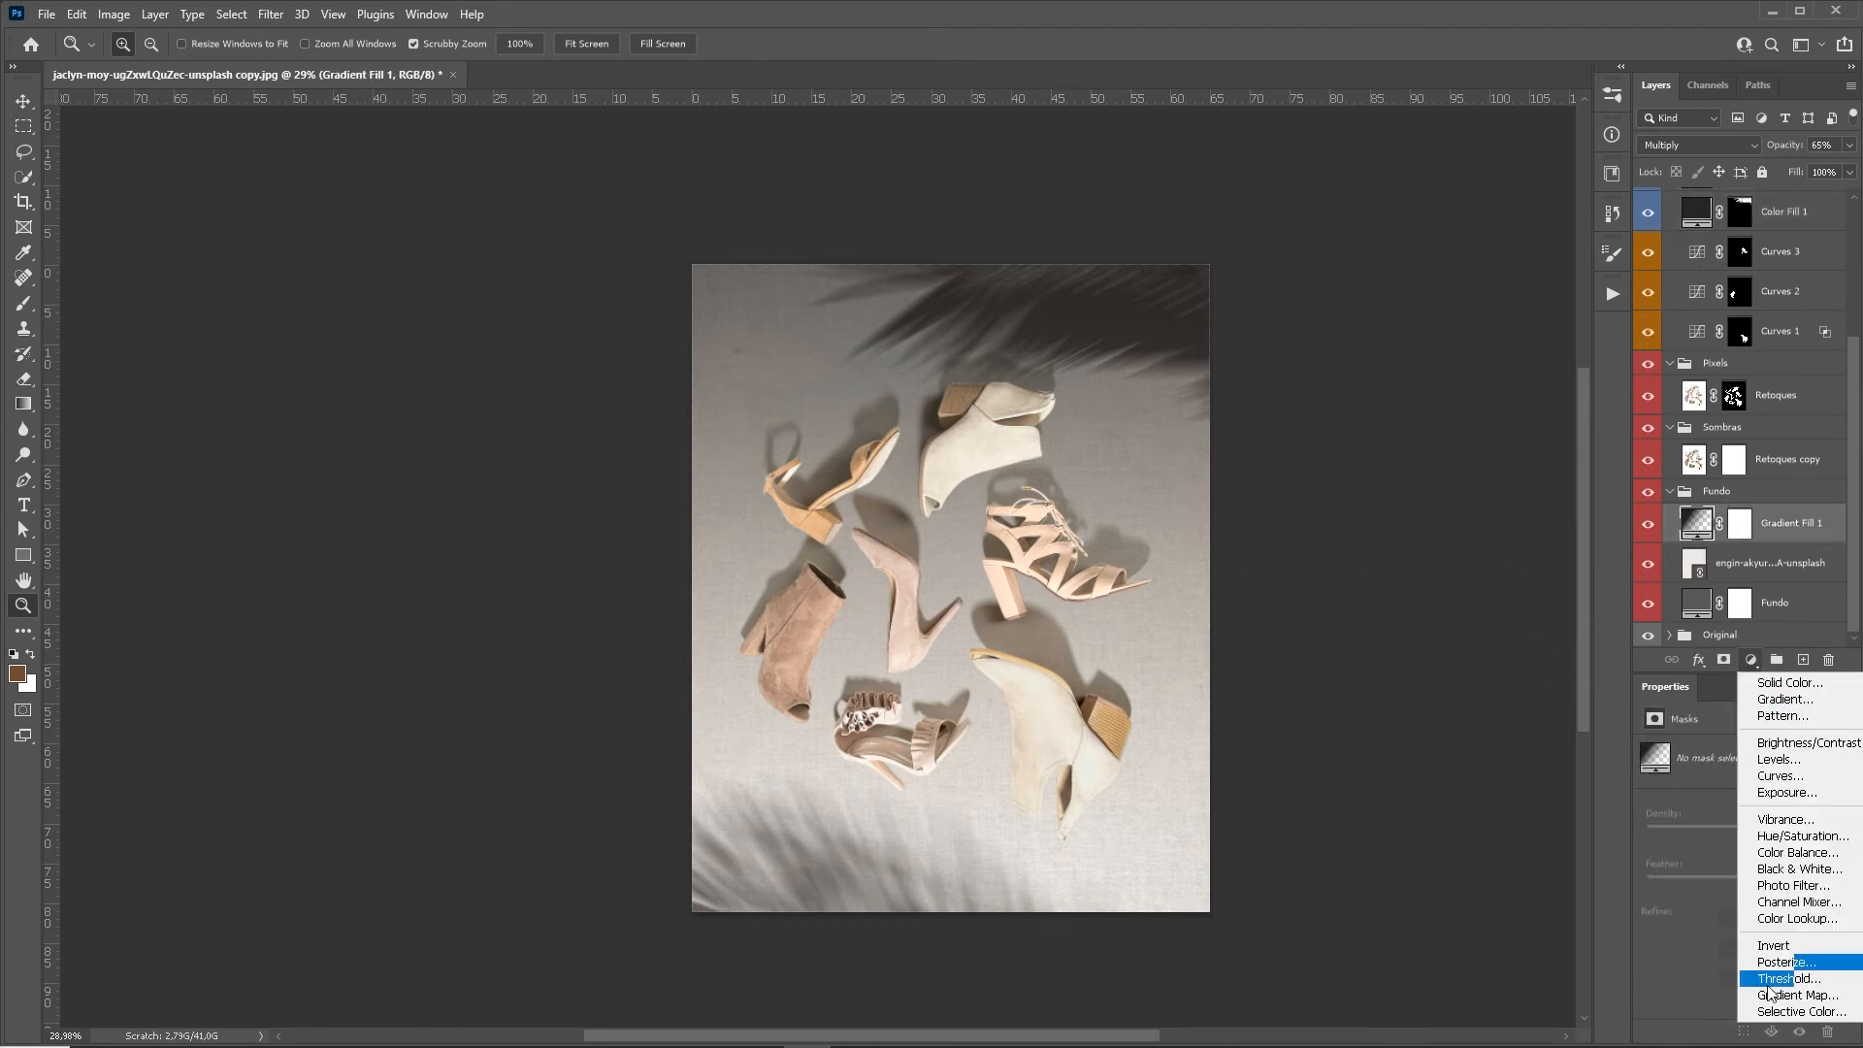
click(1785, 987)
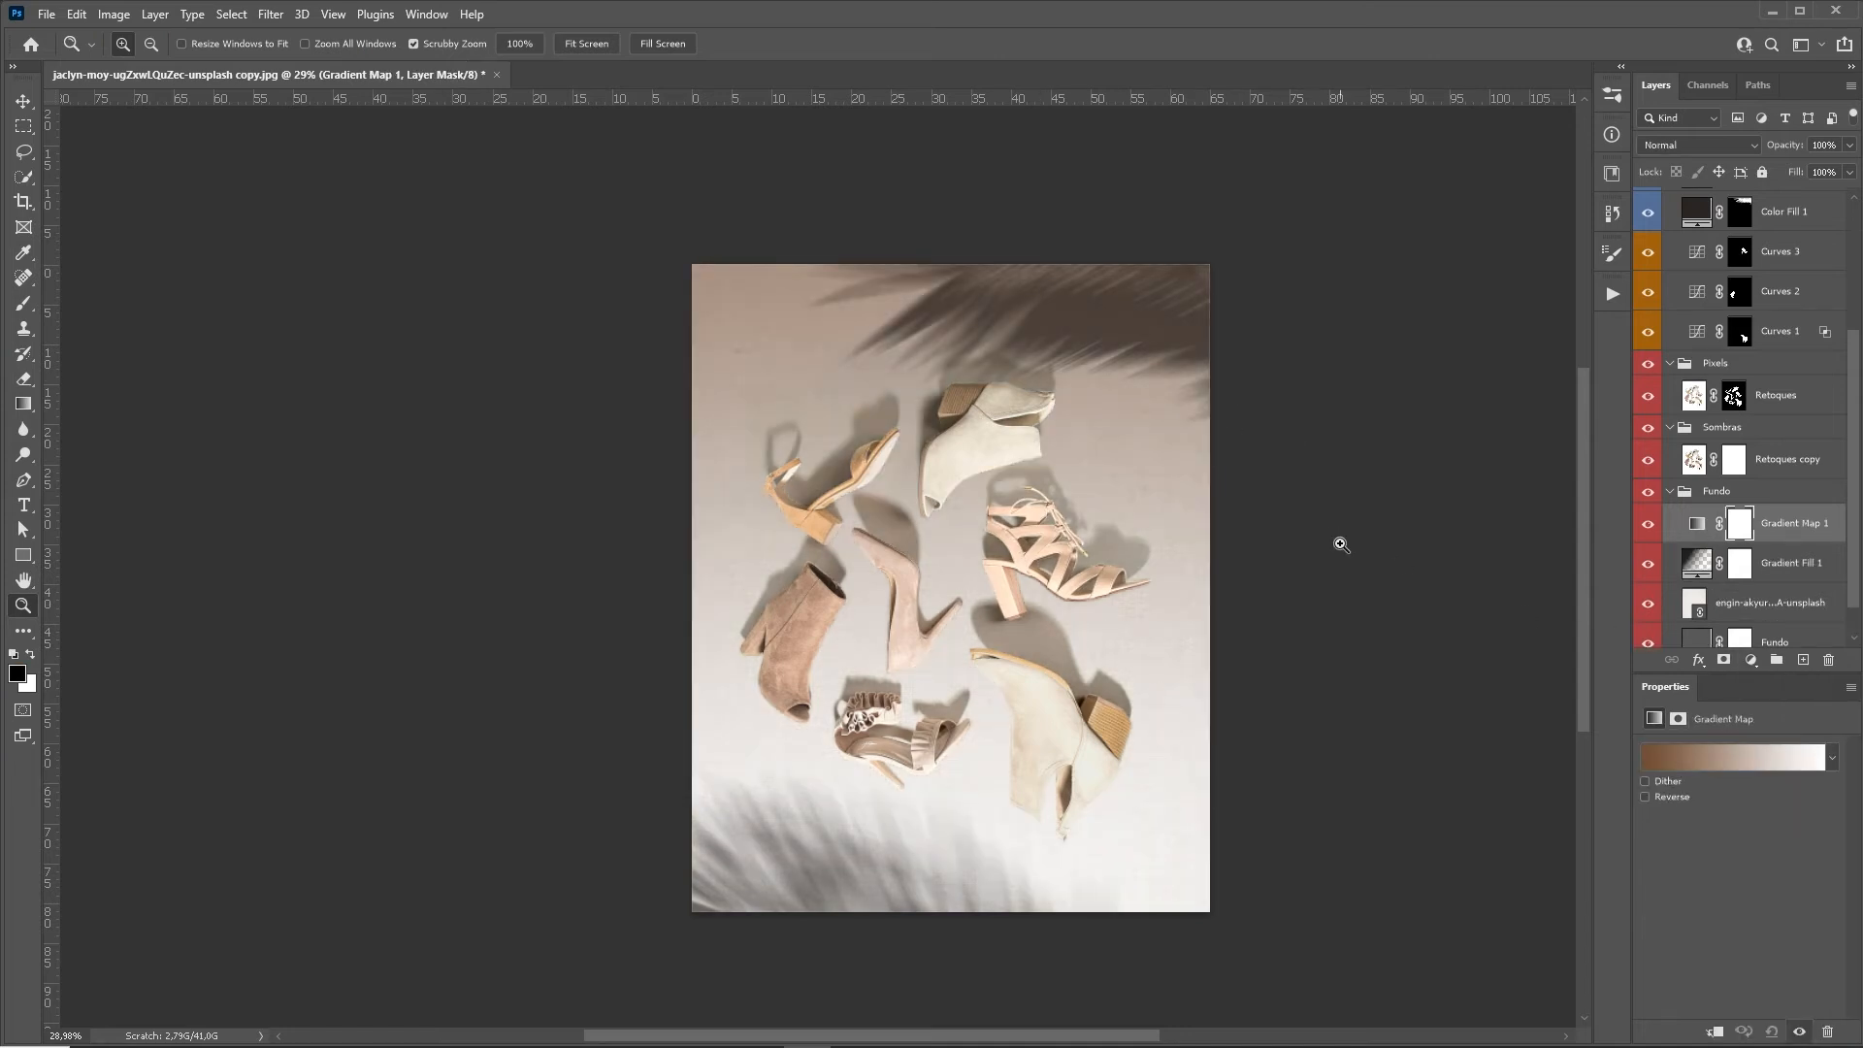
Give the background Gradient Map black, dark green (2e533a) and white stops, with the layer's opacity at 36%.
click(1713, 759)
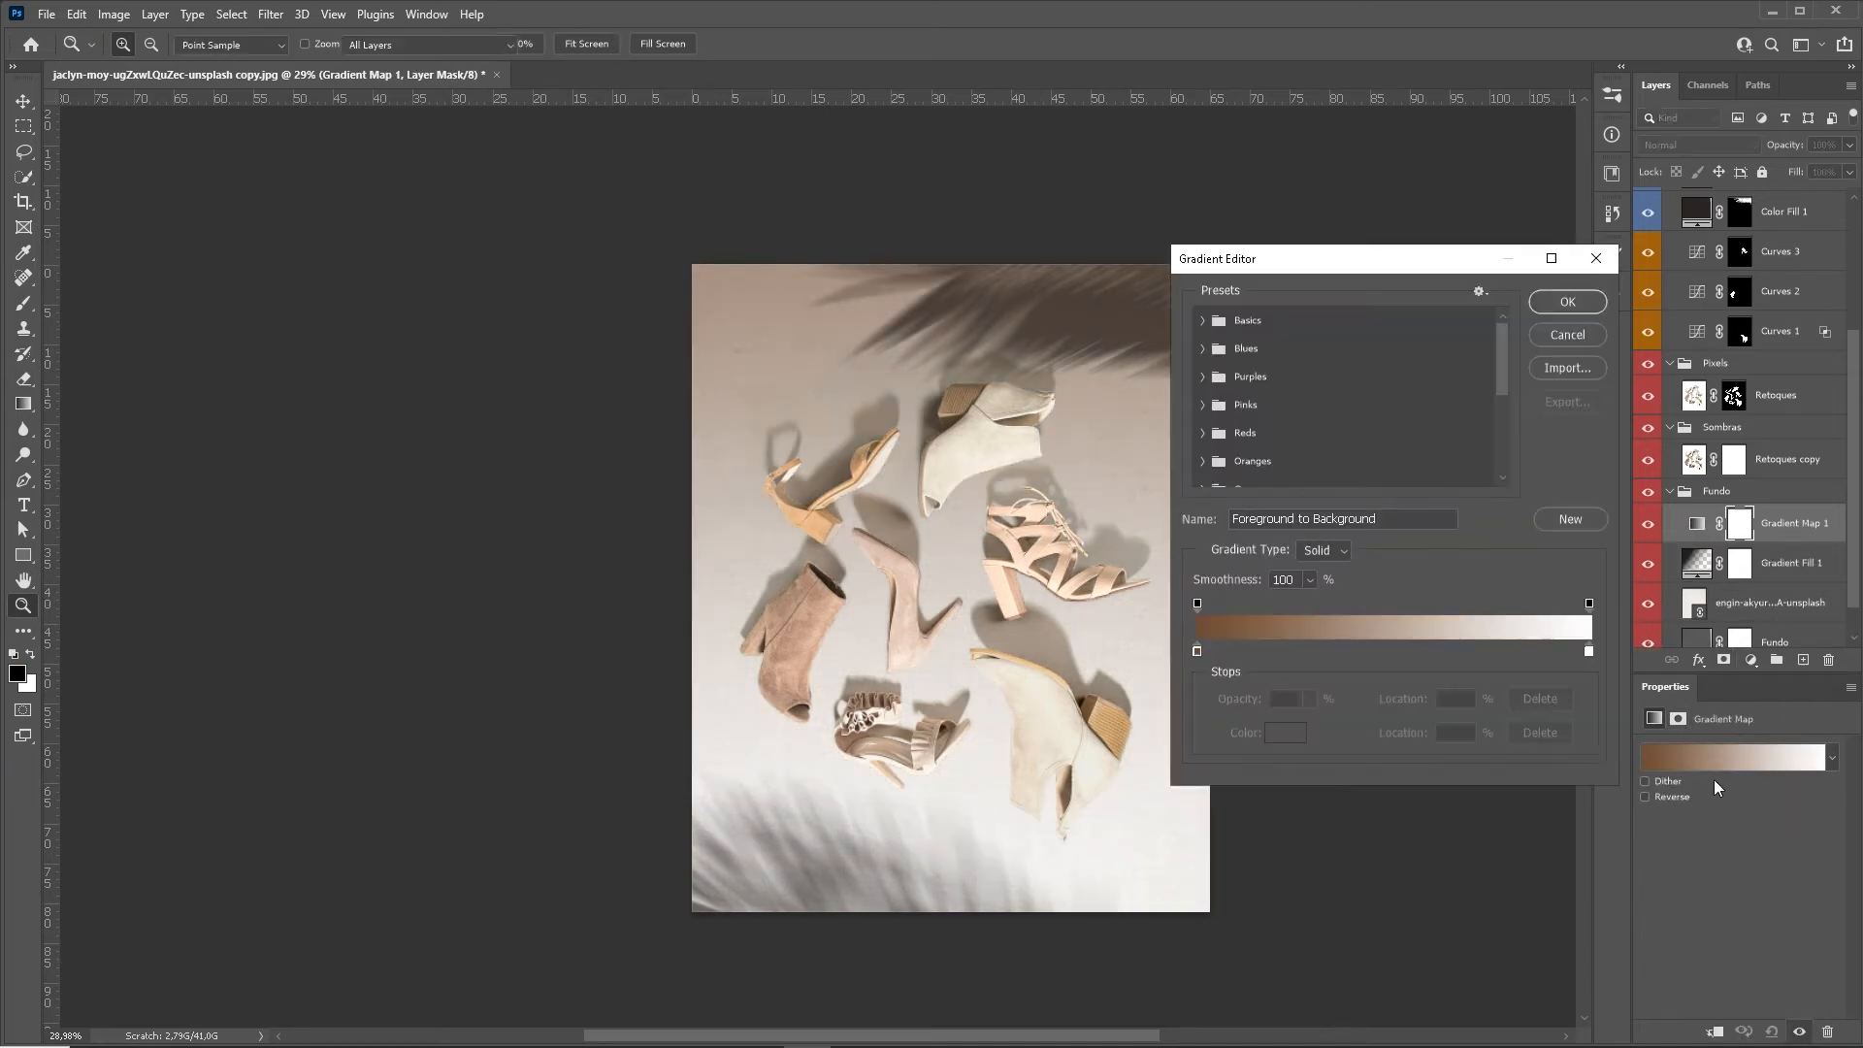
double_click(1196, 651)
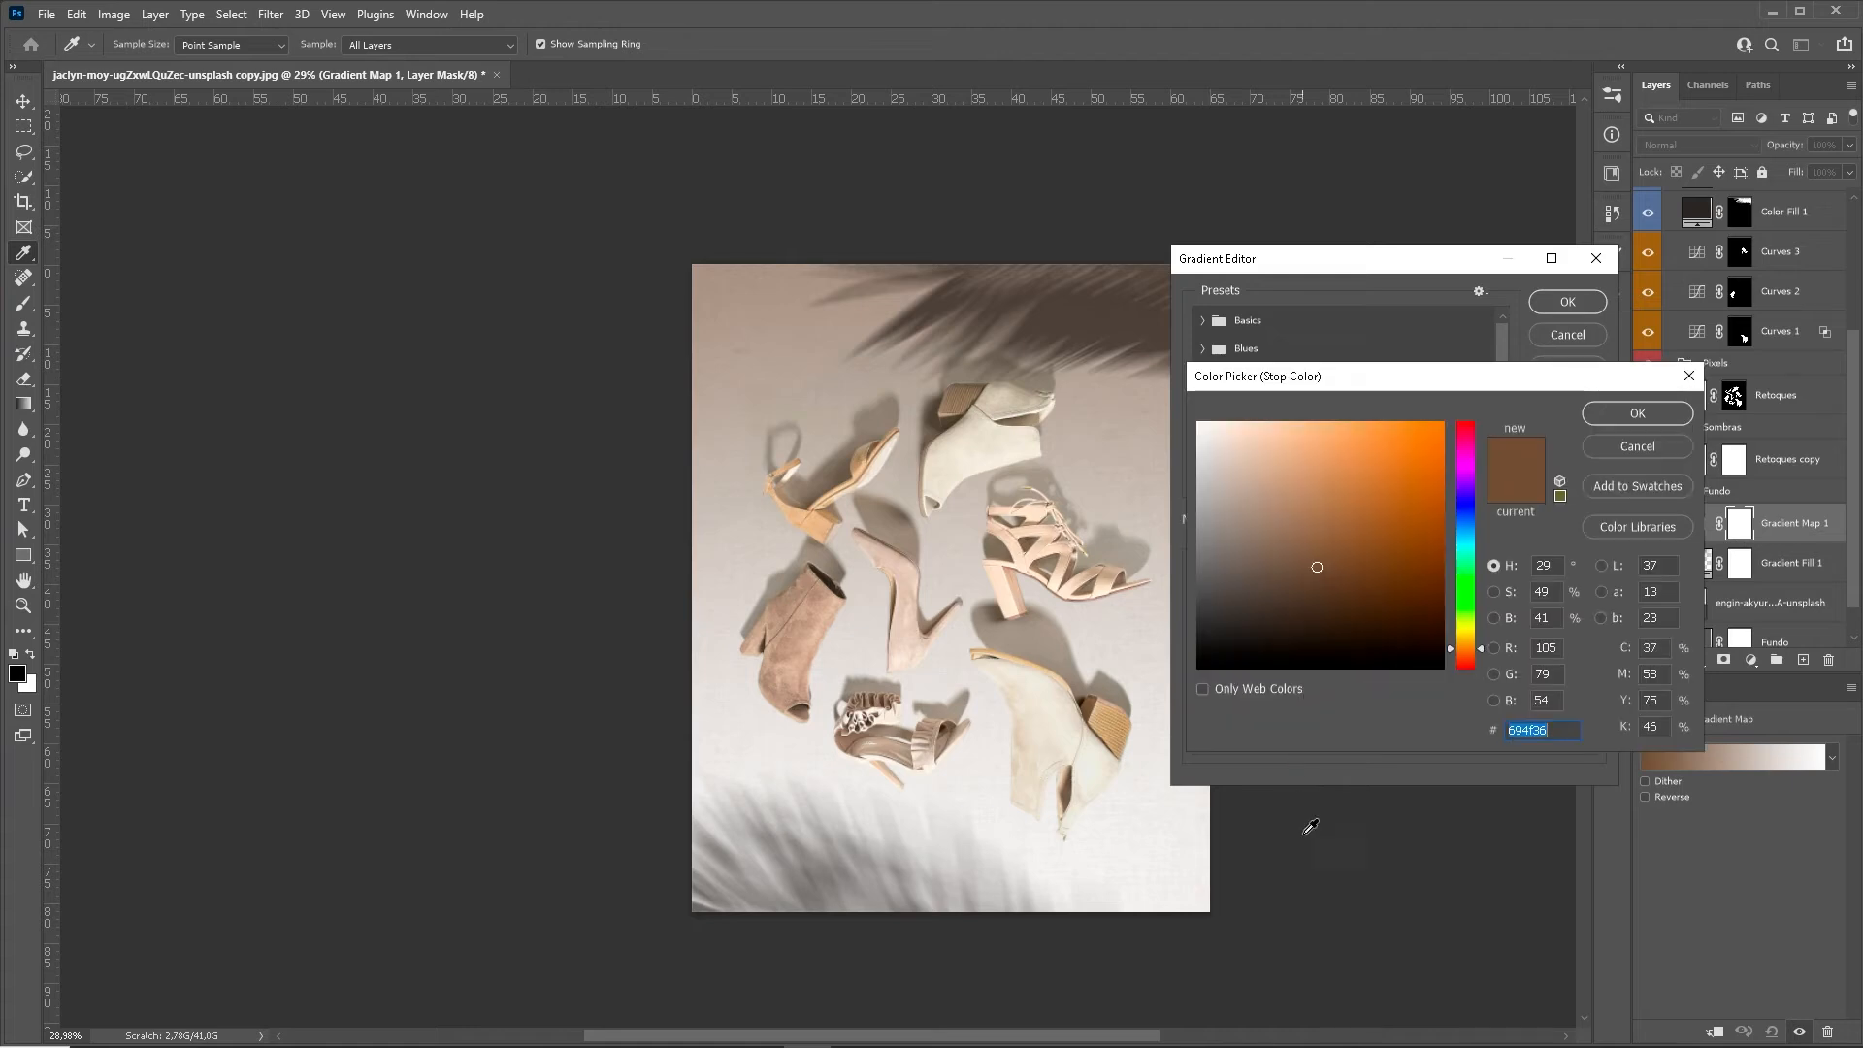
drag(1029, 317, 629, 362)
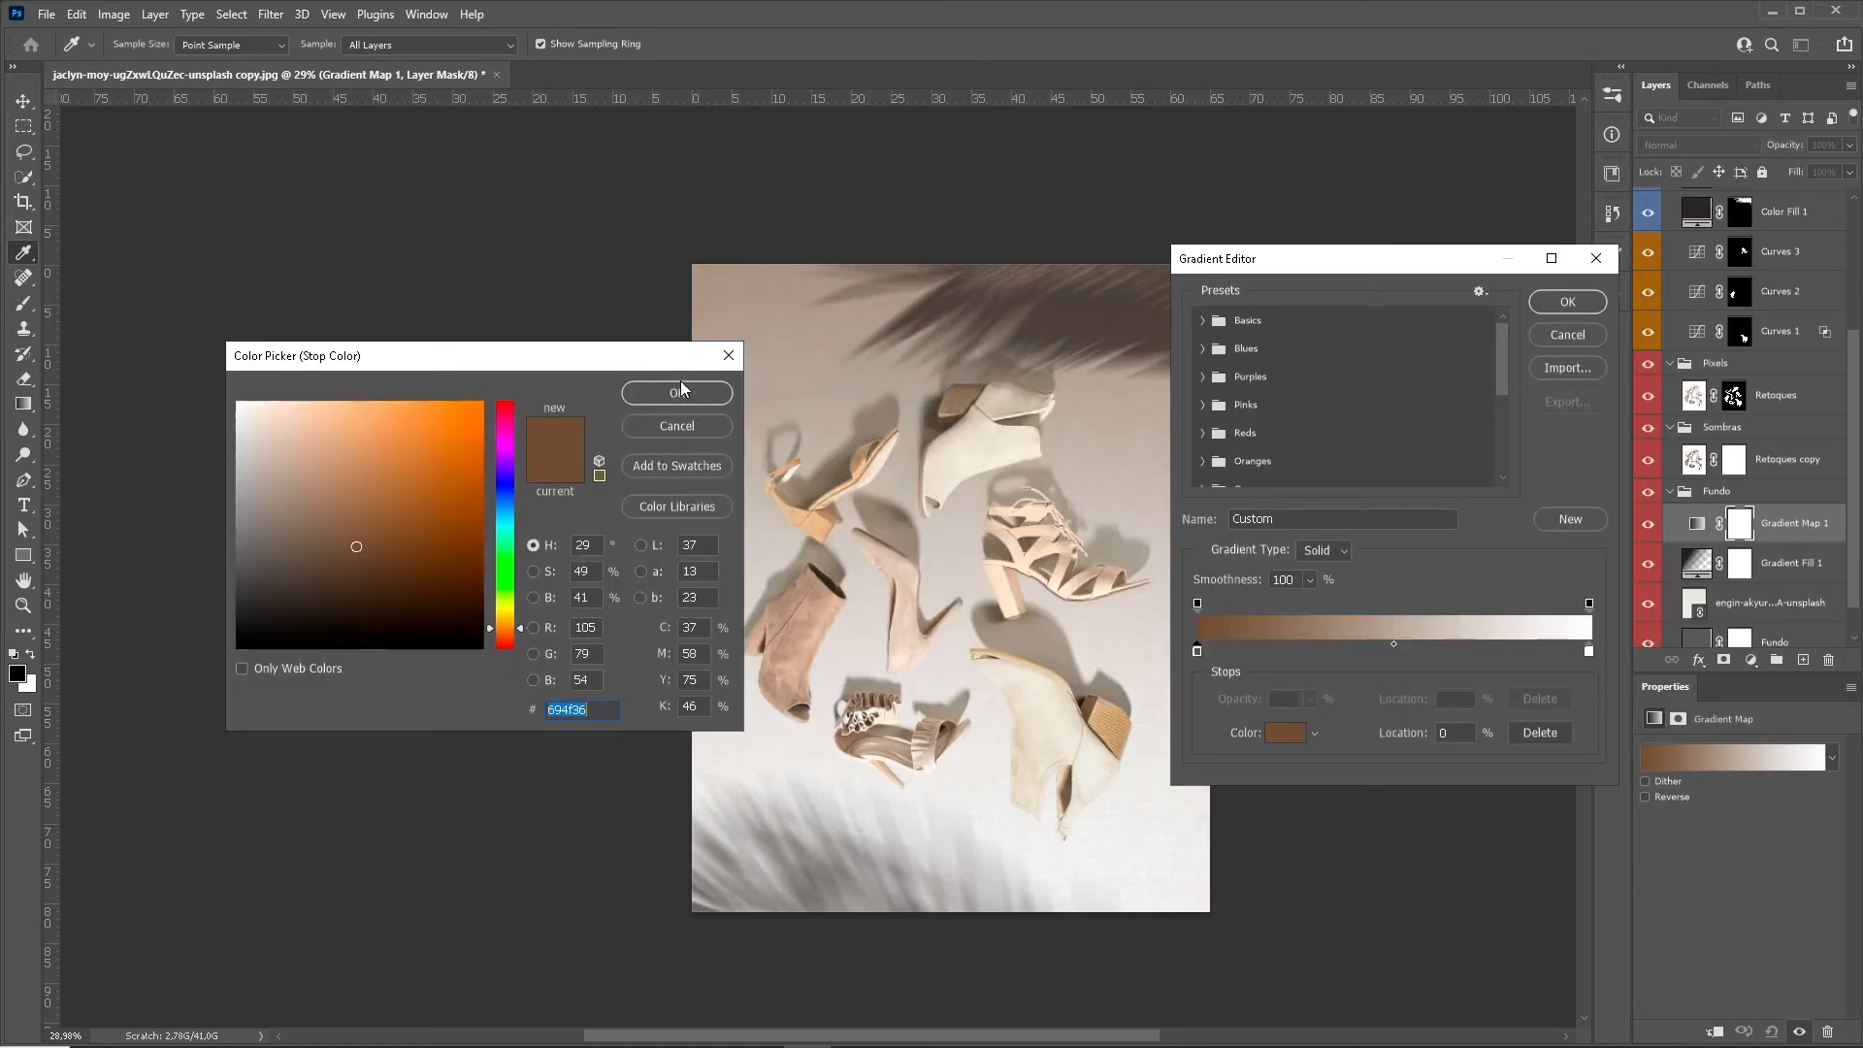
click(507, 557)
drag(456, 504, 347, 567)
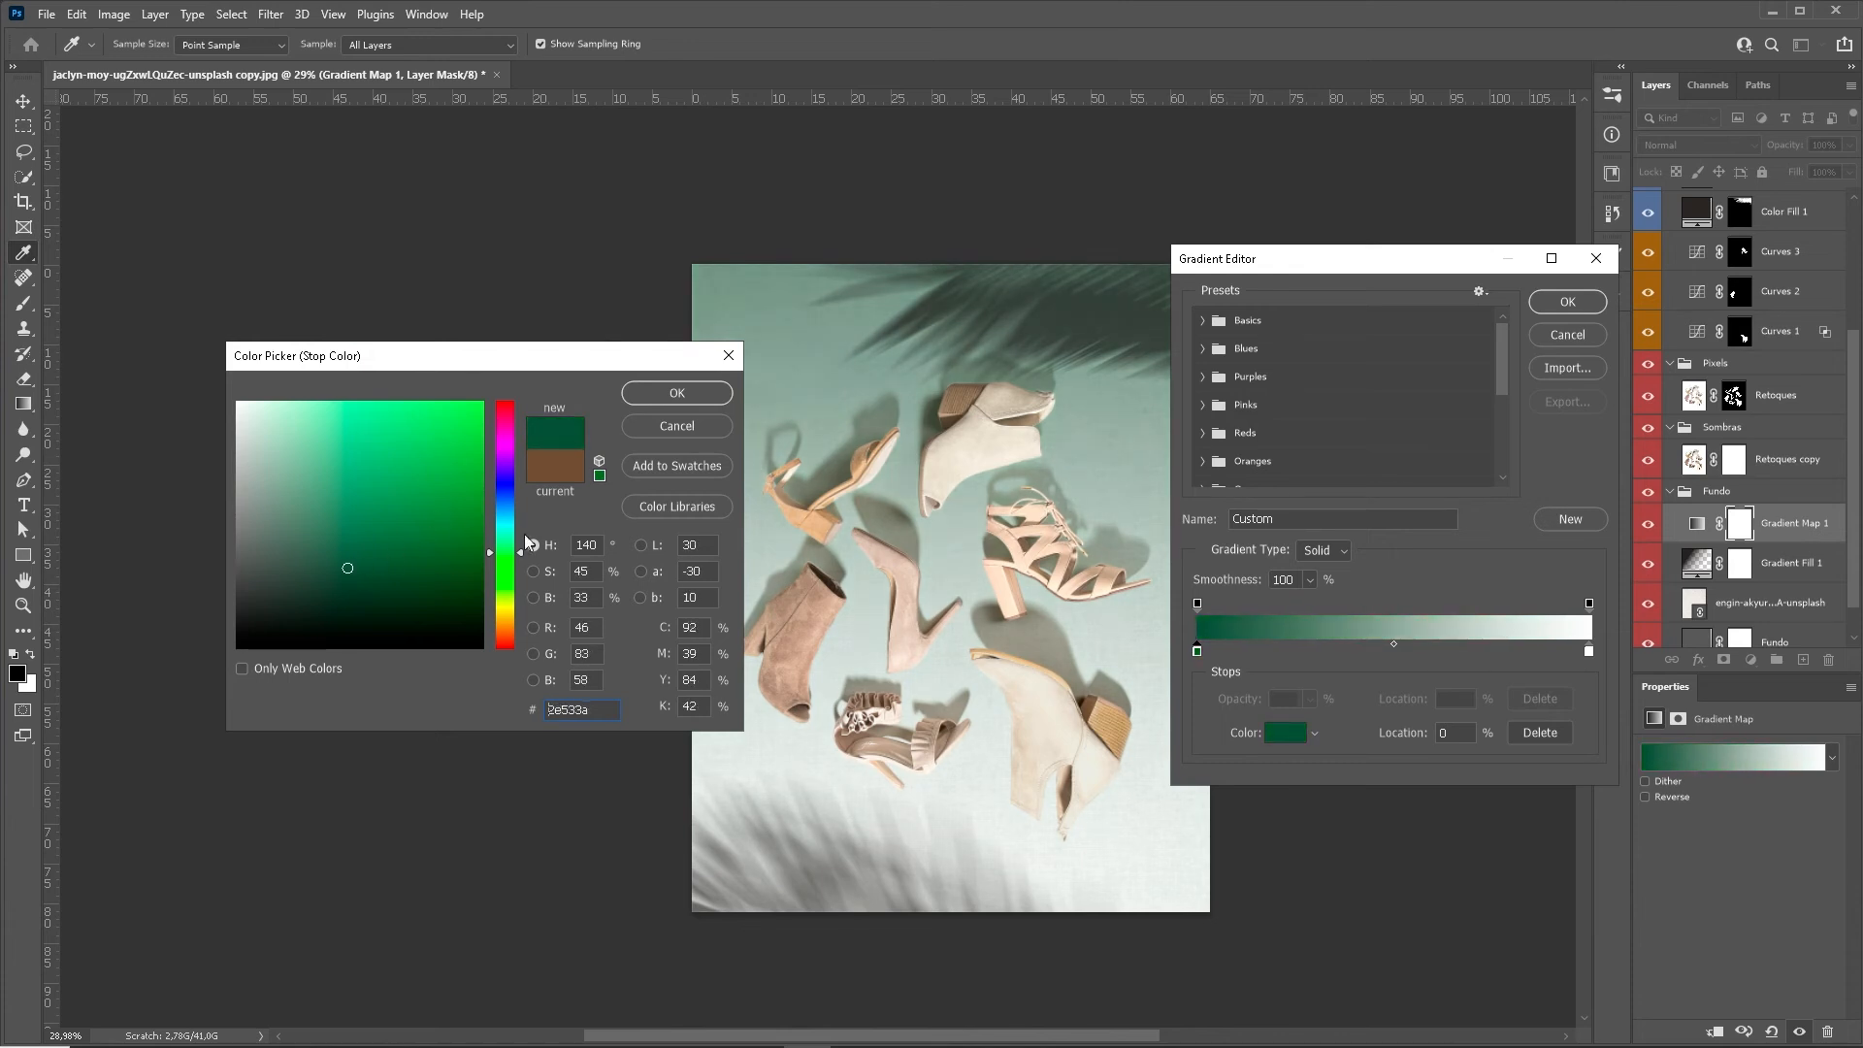
key(Return)
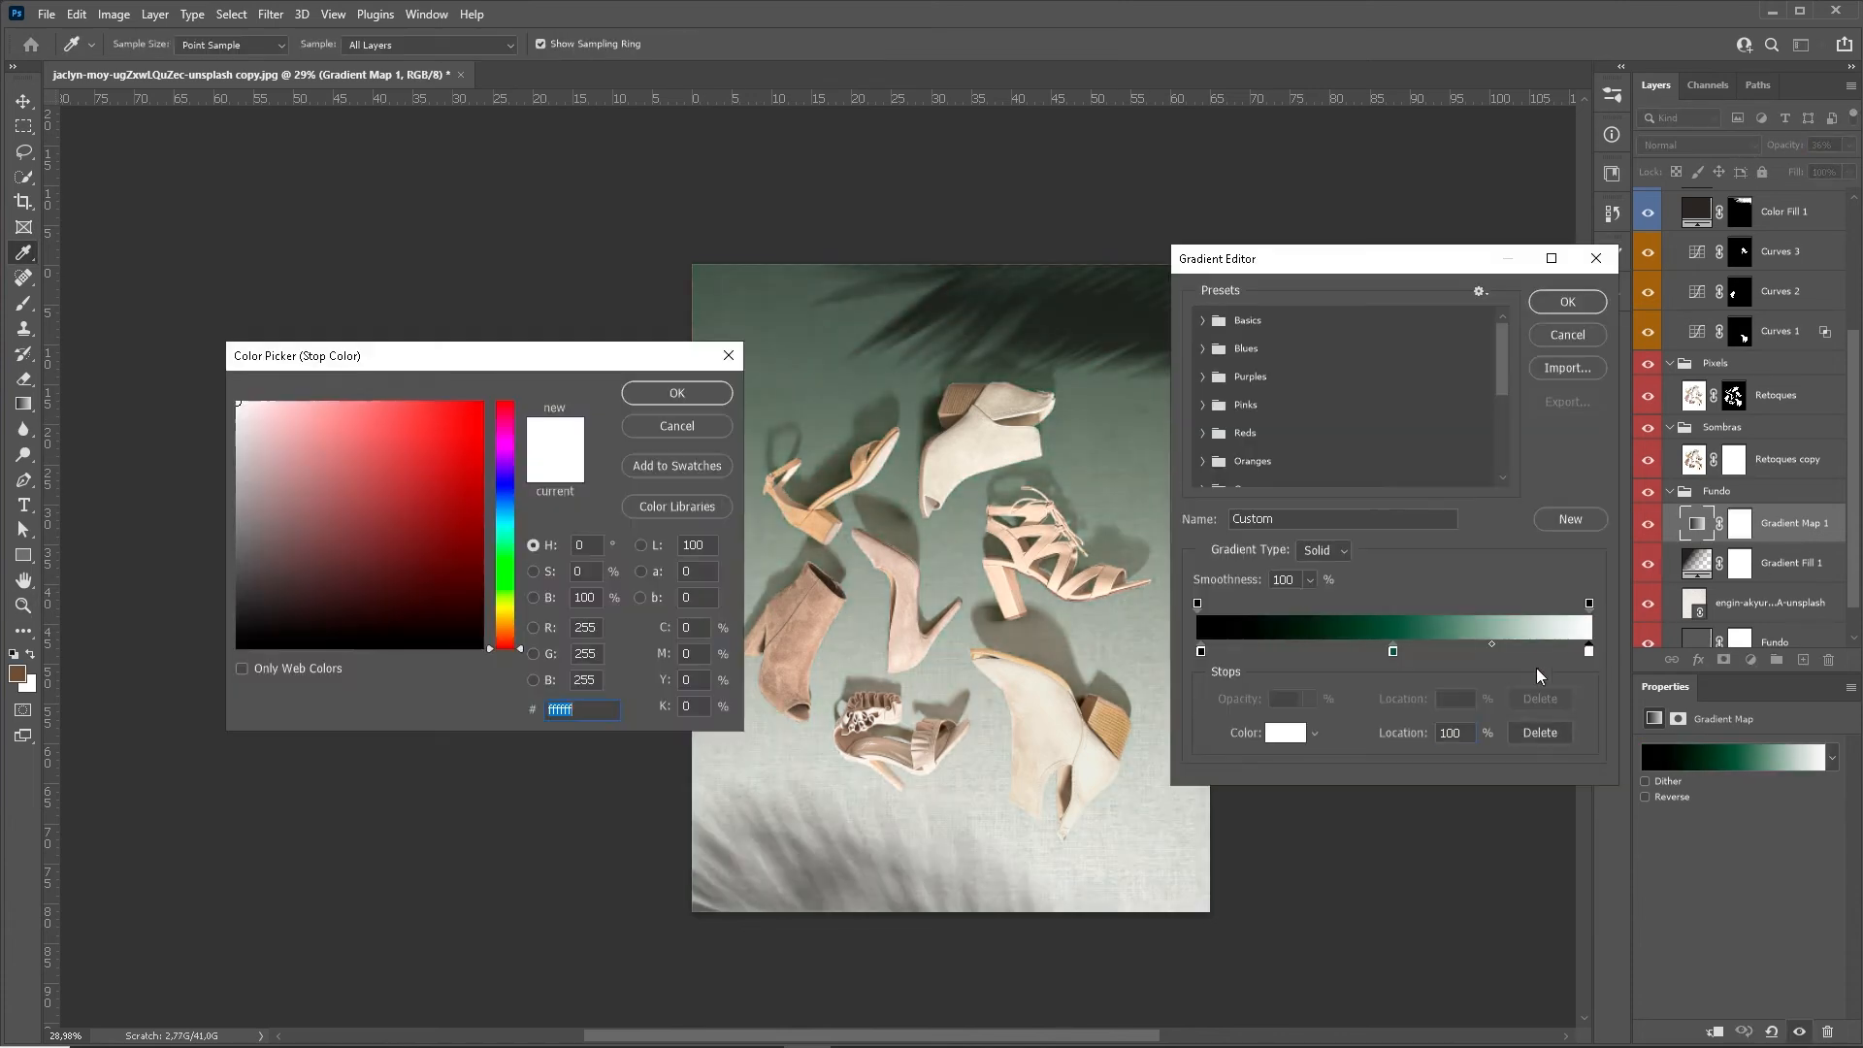
Recolor the Gradient Map's end stop to light green and accept the gradient.
key(Return)
key(Return)
key(z)
drag(1057, 510, 964, 475)
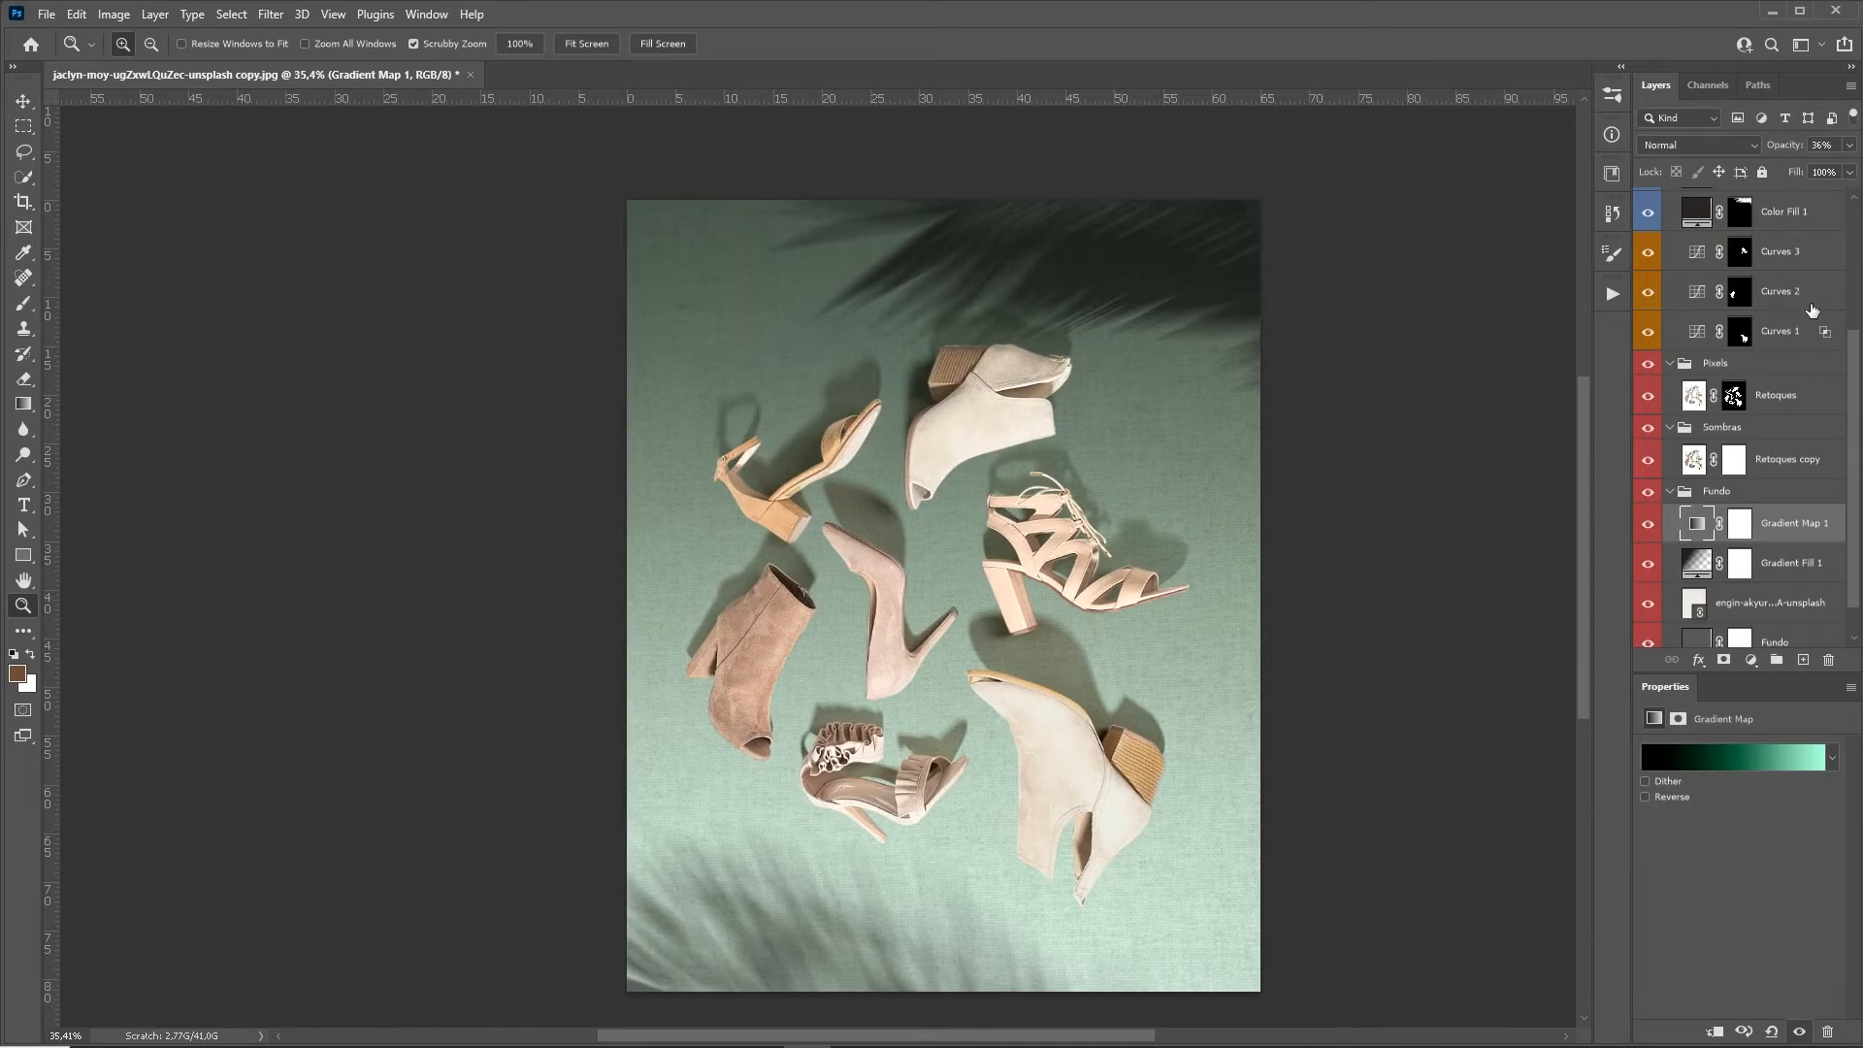
Collapse the Ajustes de Luz group and stamp all visible layers into a new layer above the Nitidez group.
scroll(1811, 310, up, 2)
click(1690, 361)
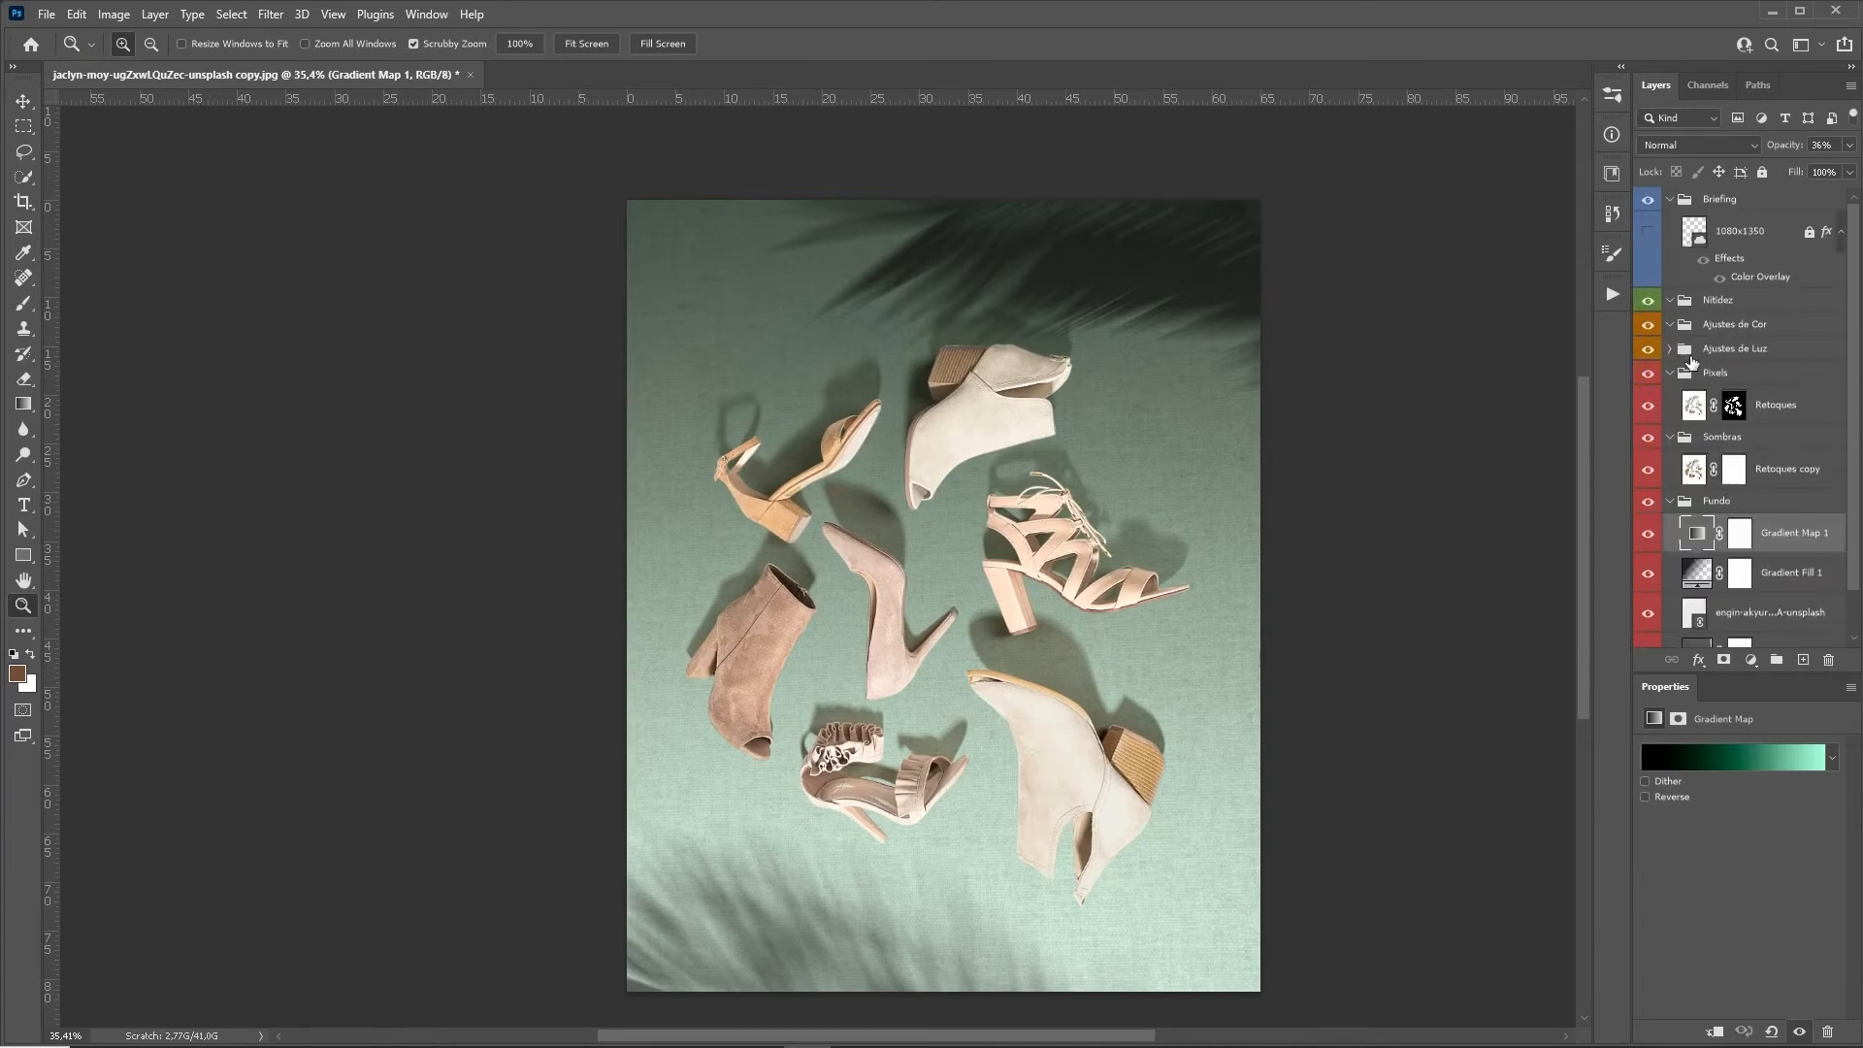
click(1714, 305)
key(ctrl+shift+alt+e)
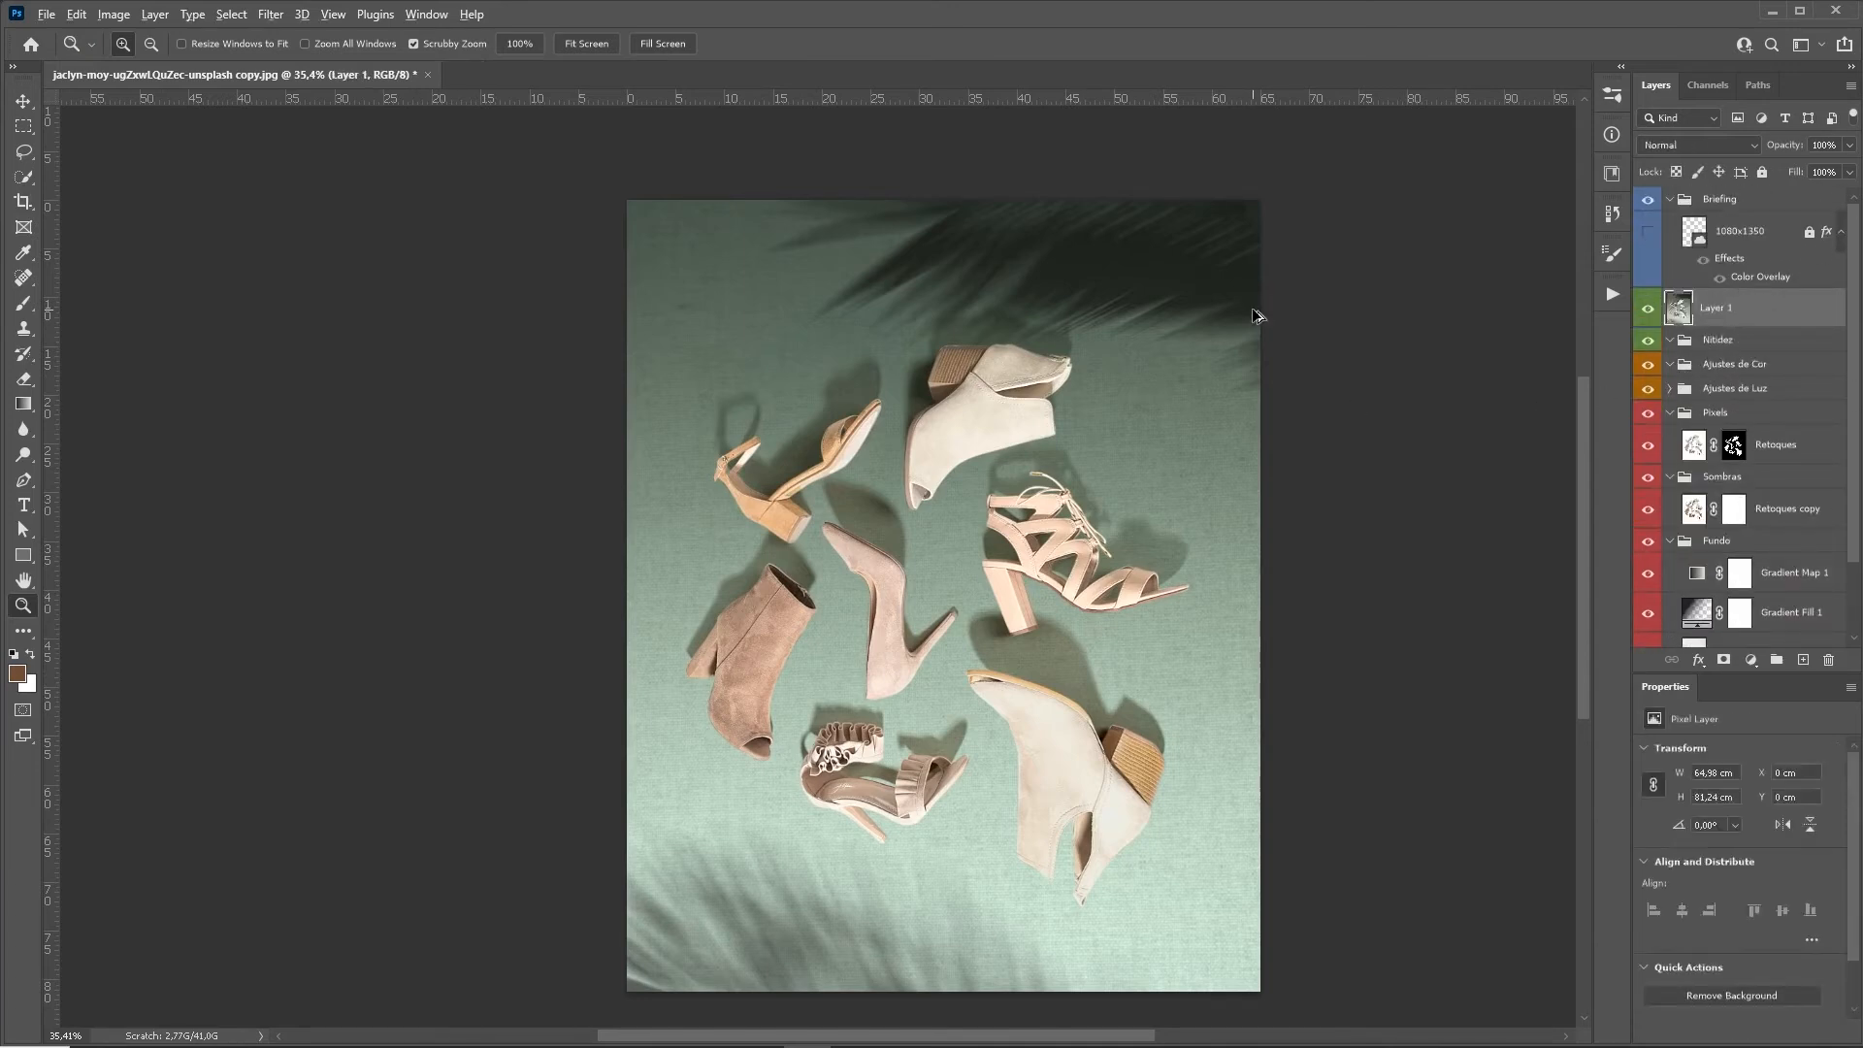
Apply a High Pass filter with an 80 pixel radius to the stamped layer.
click(270, 13)
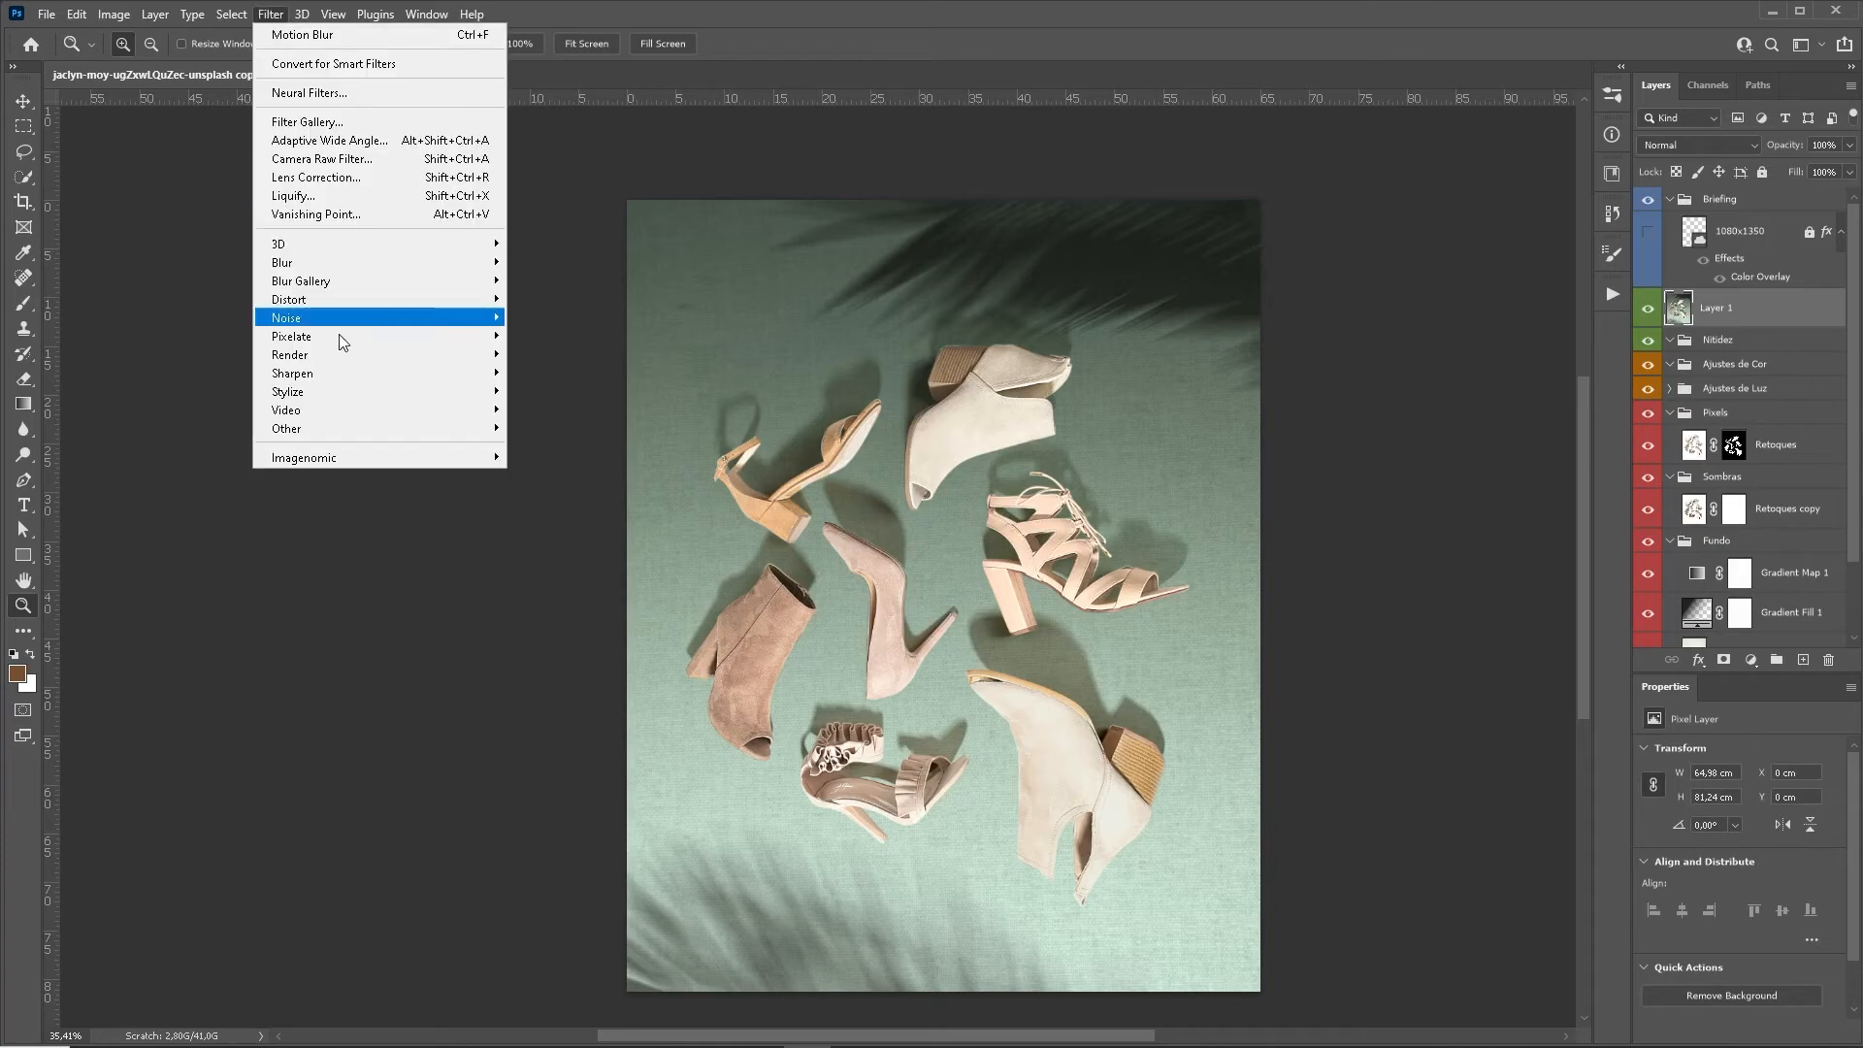
mouse_move(370, 438)
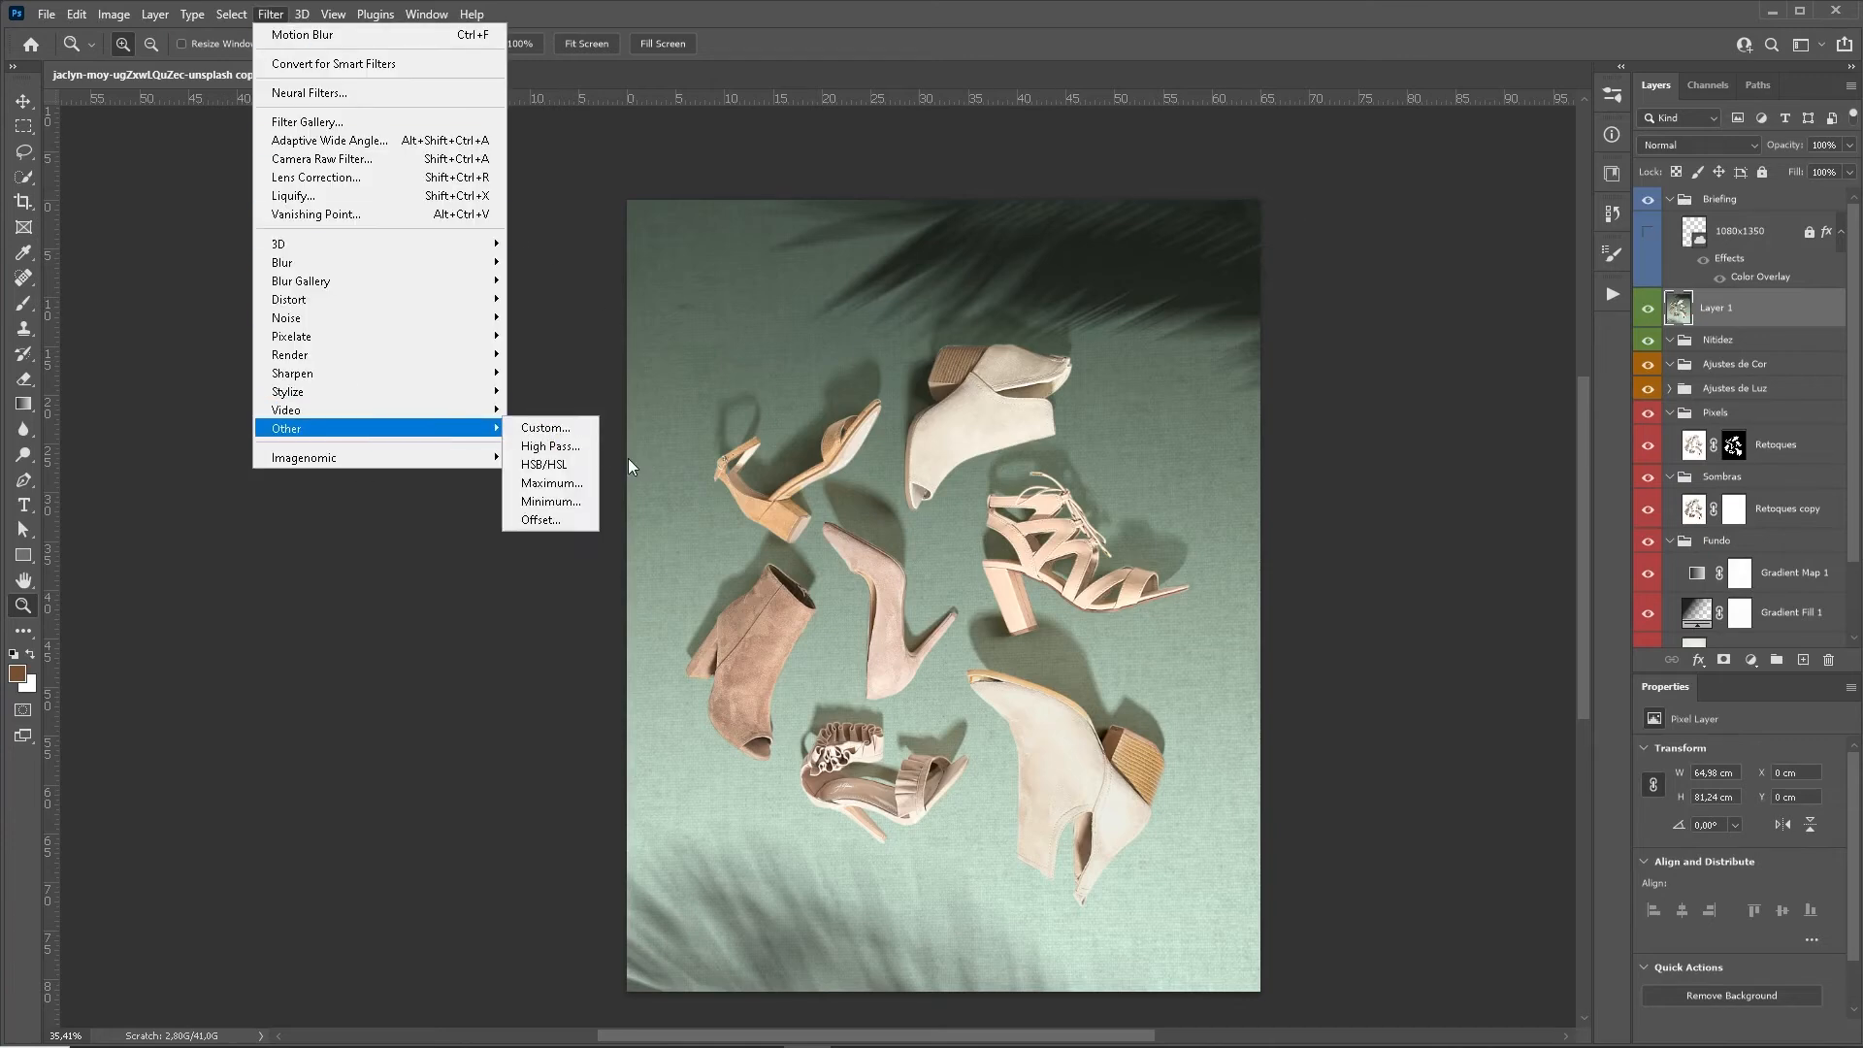
click(553, 443)
key(Escape)
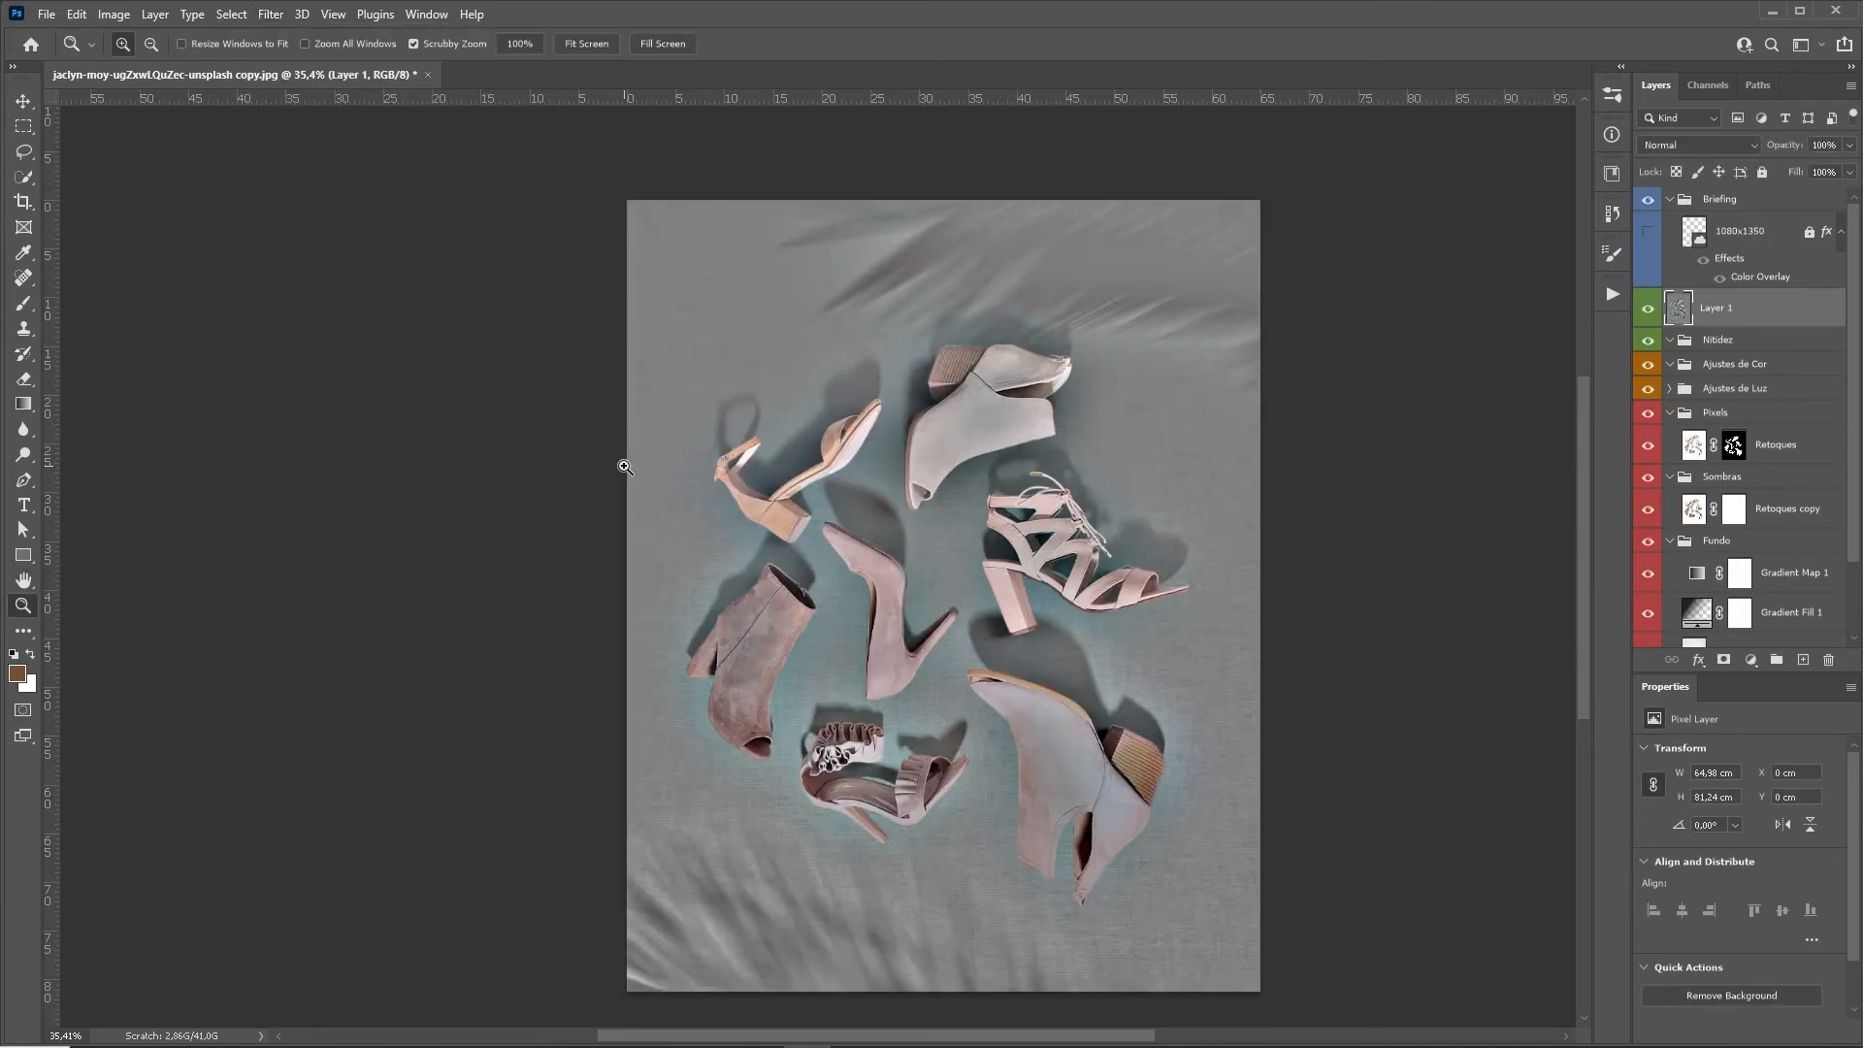
Set the High Pass layer's blend mode to Soft Light and compare the image with and without it.
click(1659, 144)
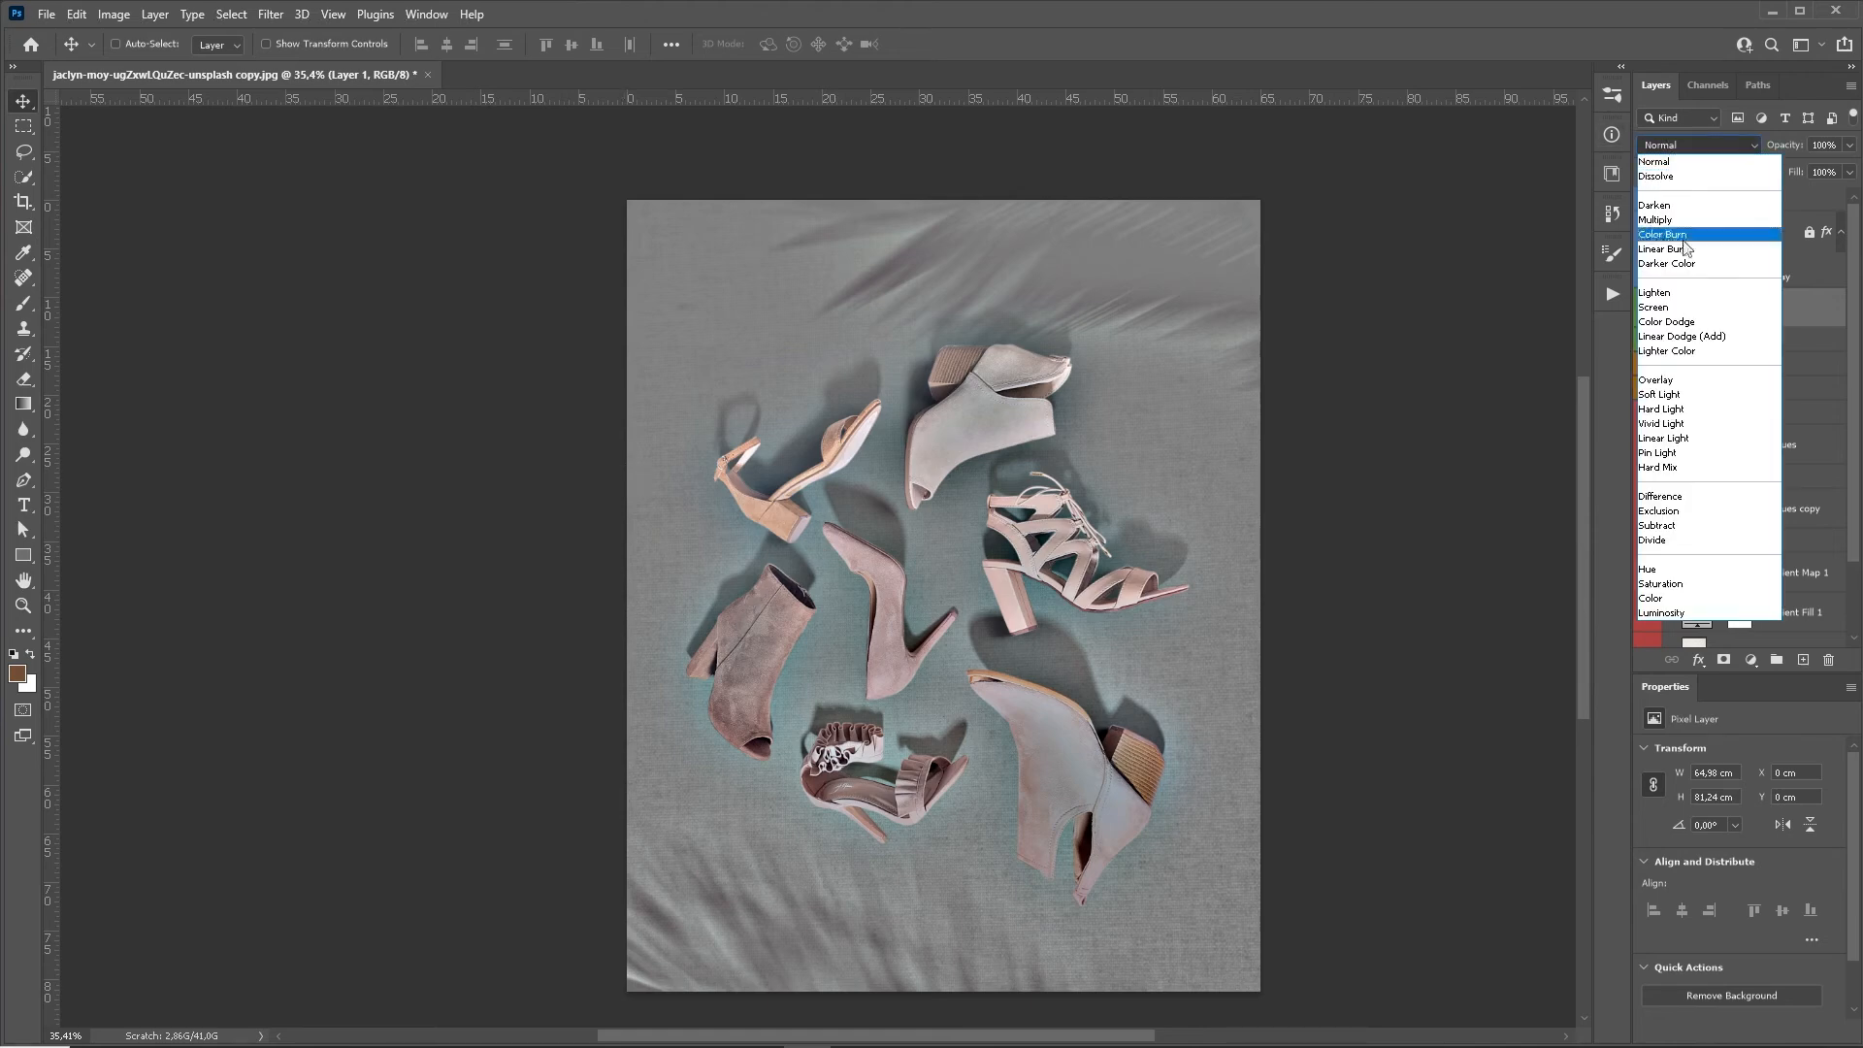
click(1665, 393)
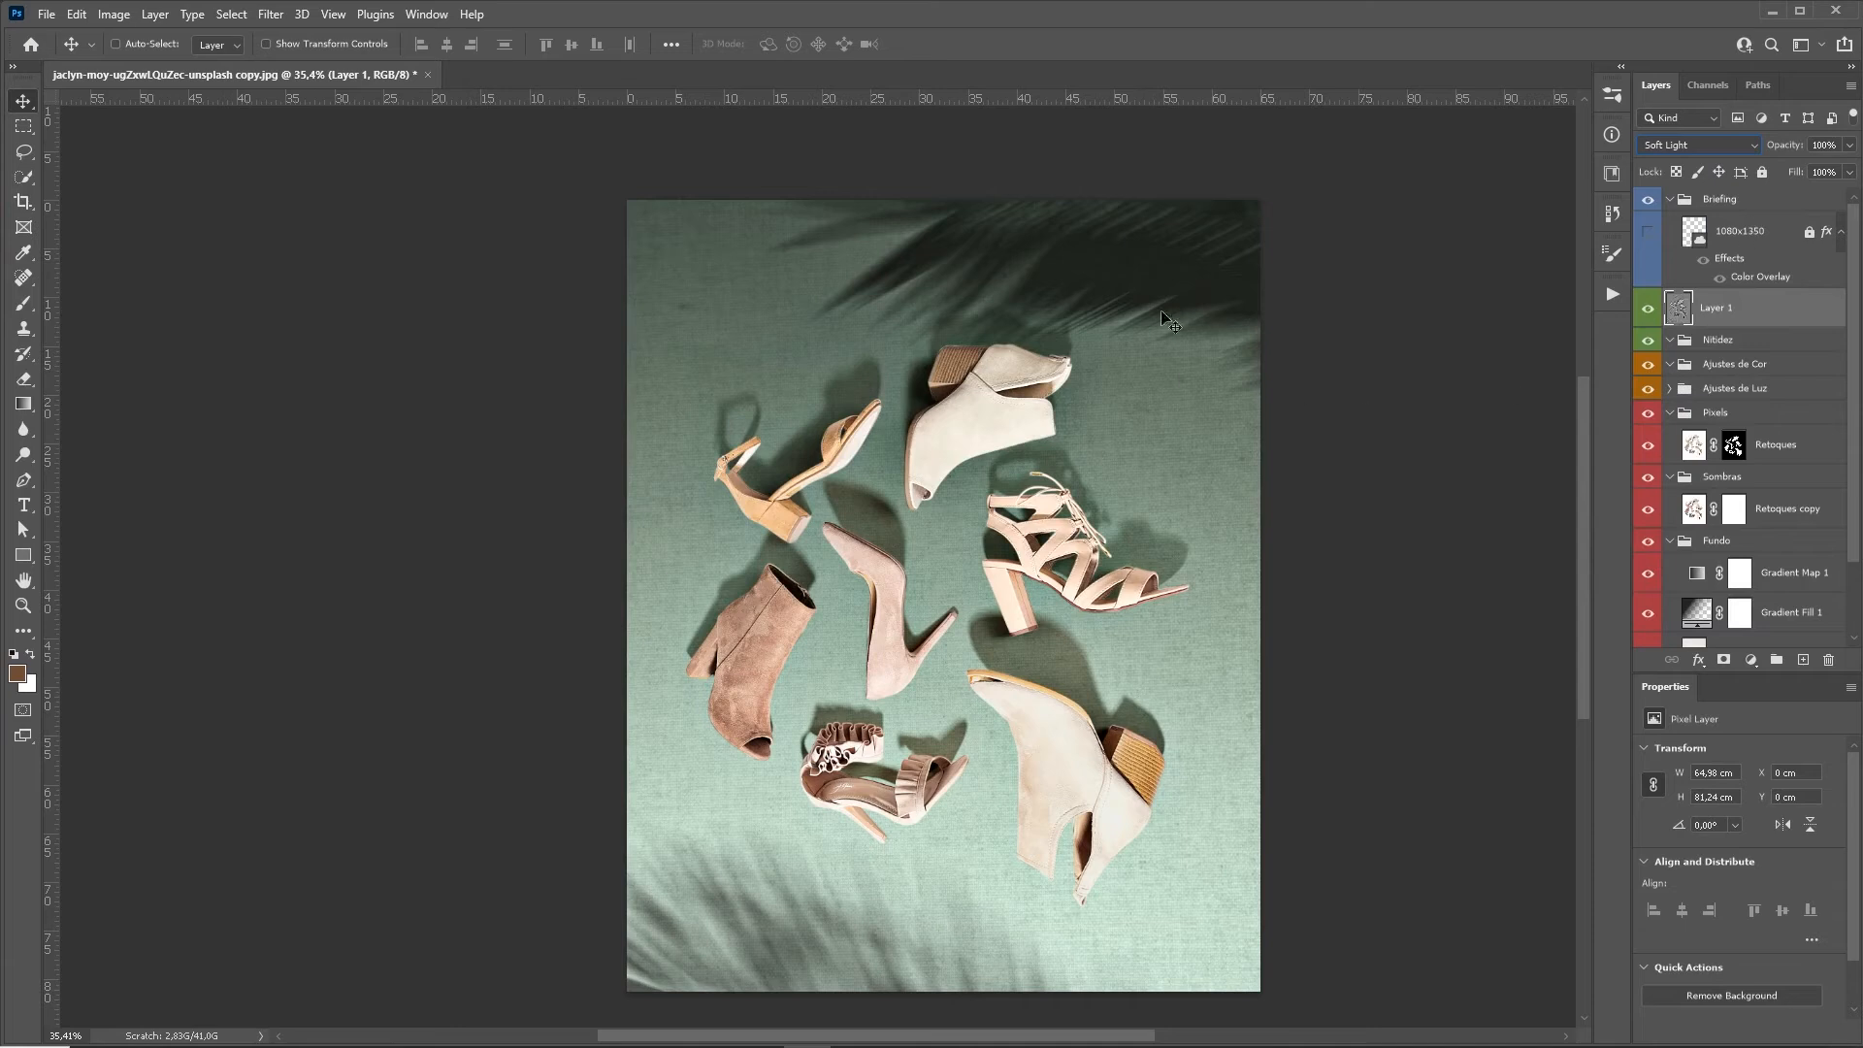
click(1649, 309)
click(1649, 310)
Split the Soft Light layer's Blend If underlying-layer black slider to 76 / 195 to protect the shadows.
double_click(1788, 320)
drag(1269, 500, 1335, 499)
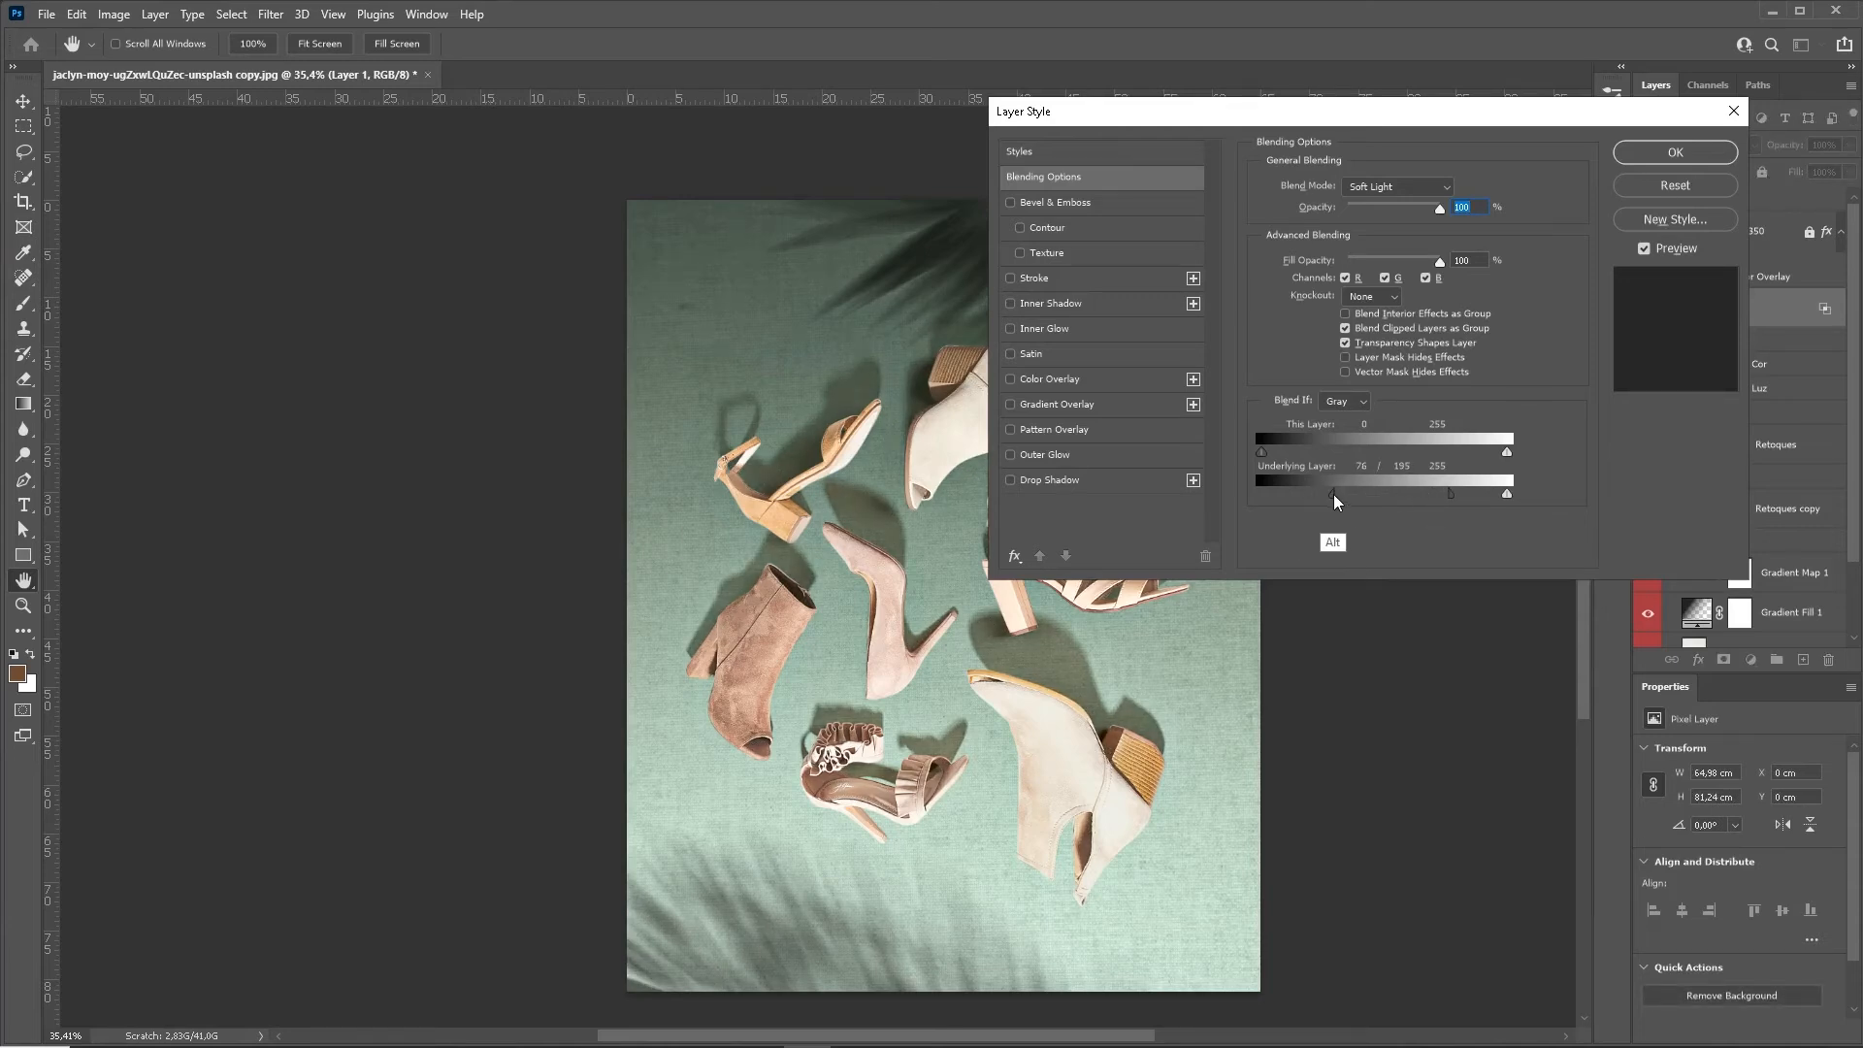
drag(1456, 111, 1837, 254)
click(1837, 254)
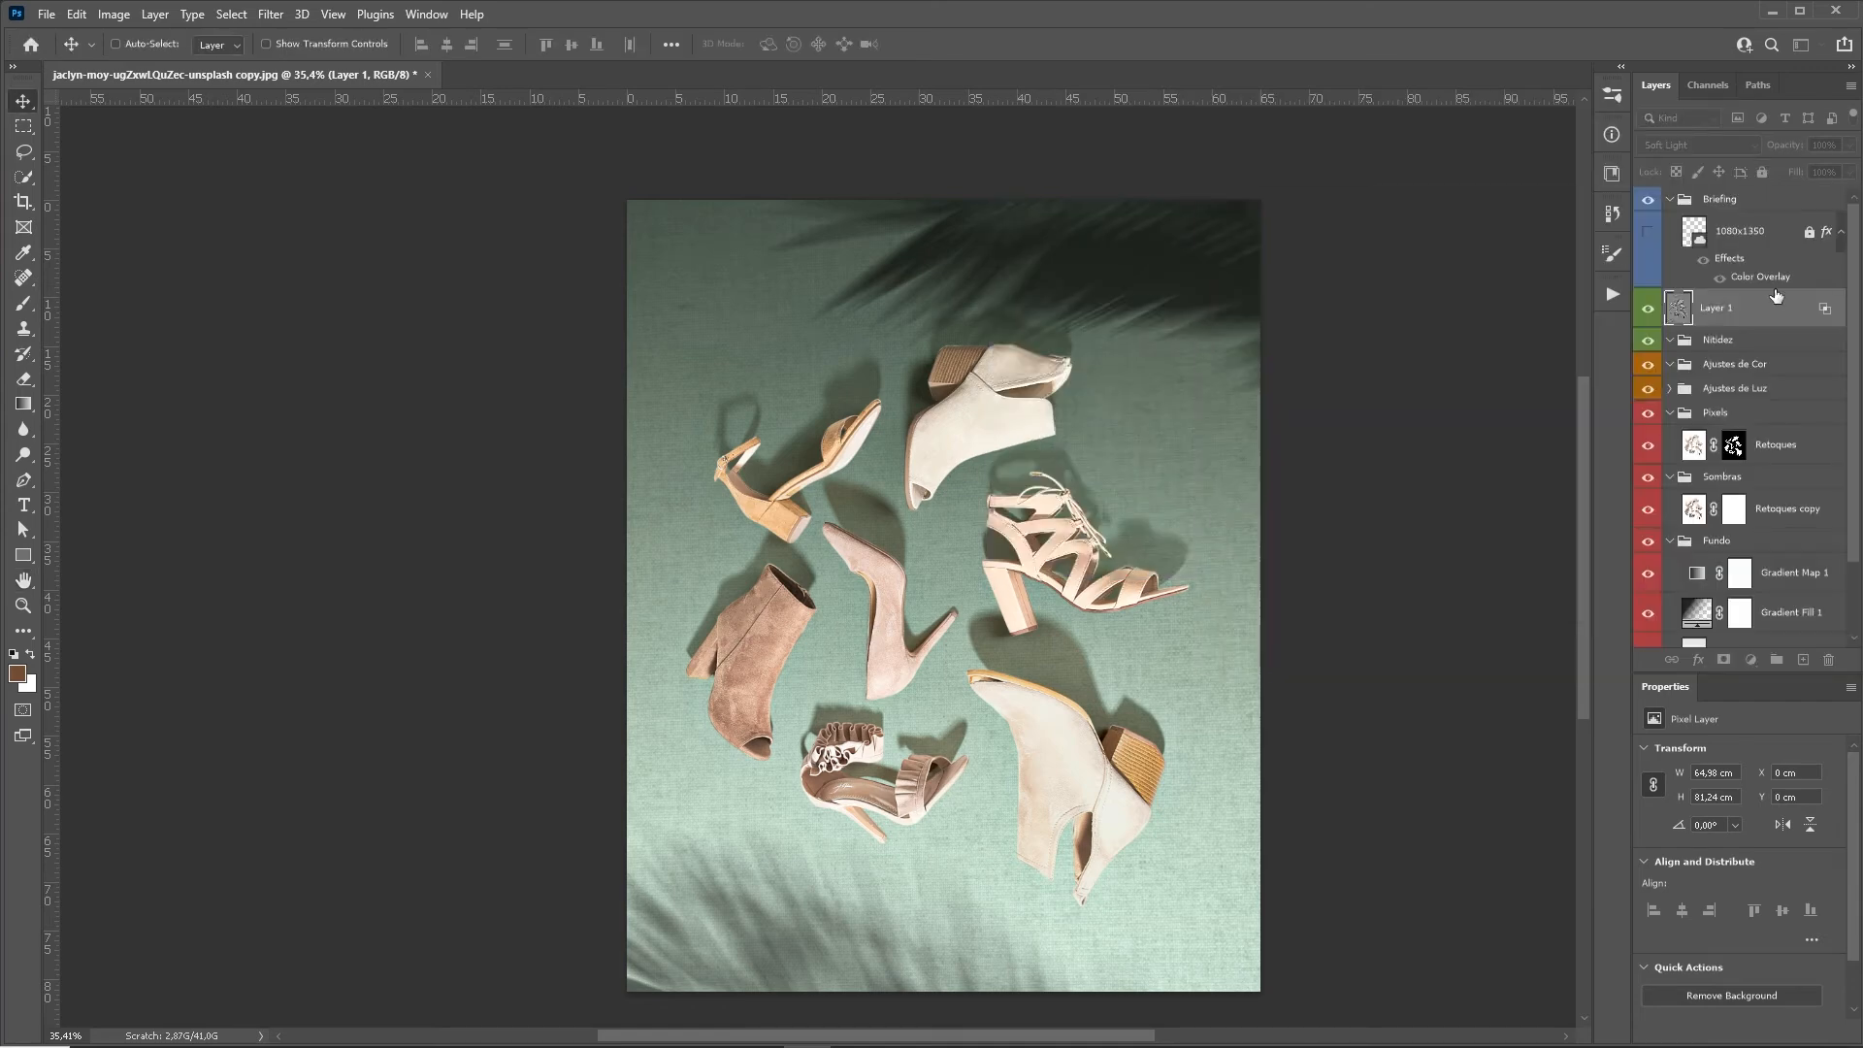
Compare the image with and without the Soft Light contrast layer and examine the upper shoes and leaf shadow up close.
click(1648, 311)
click(1650, 318)
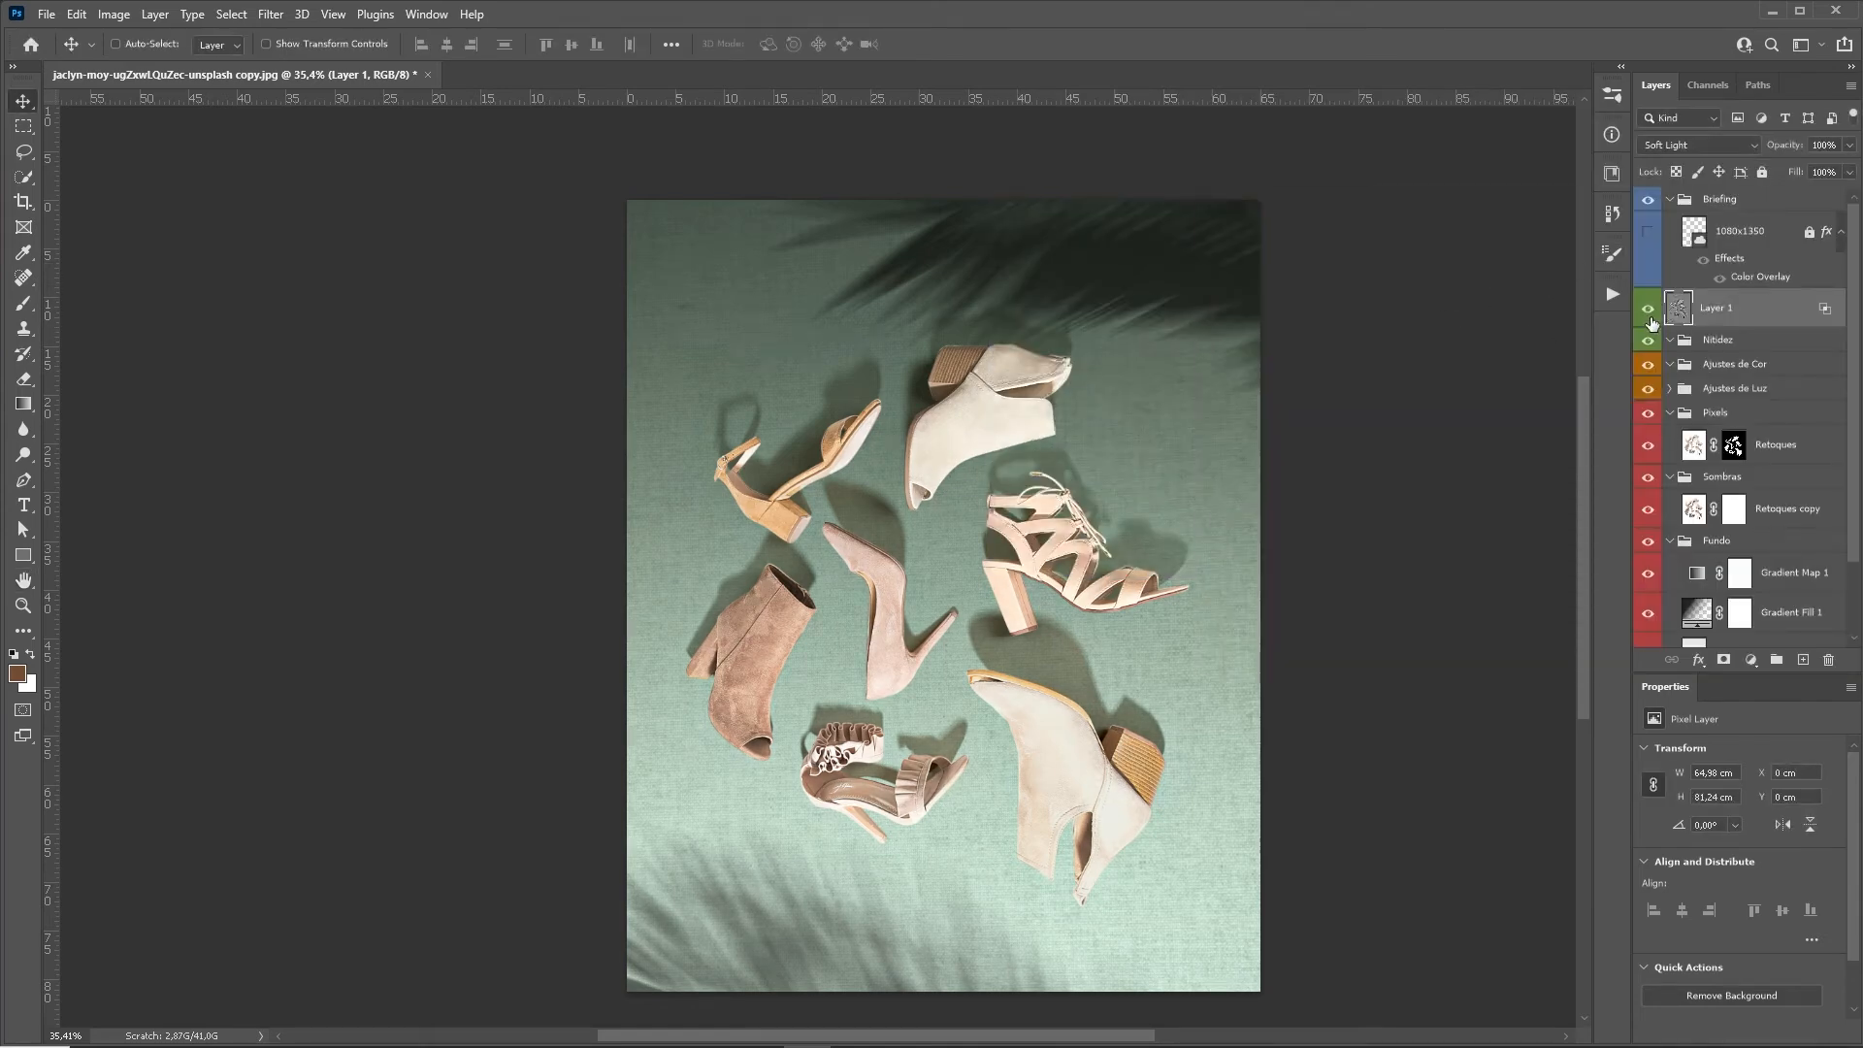
key(z)
drag(1106, 502, 994, 295)
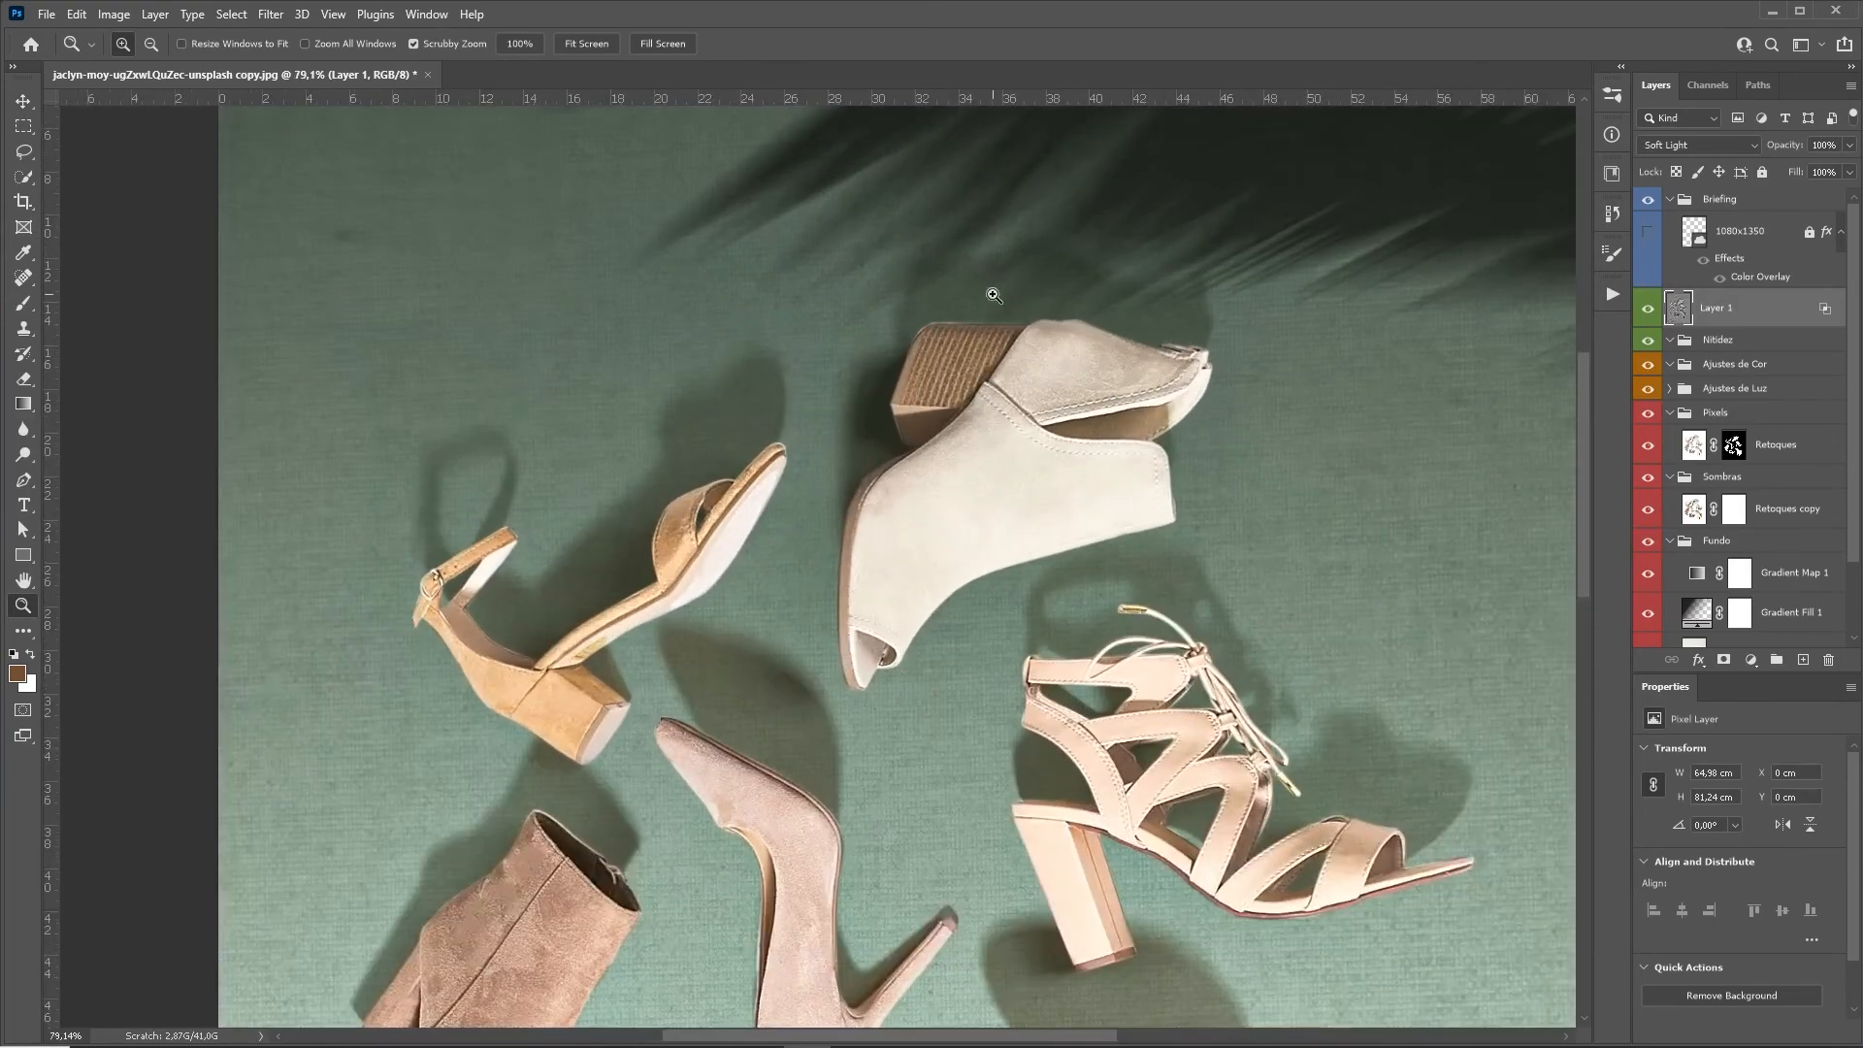
drag(1043, 522, 977, 714)
drag(928, 482, 970, 440)
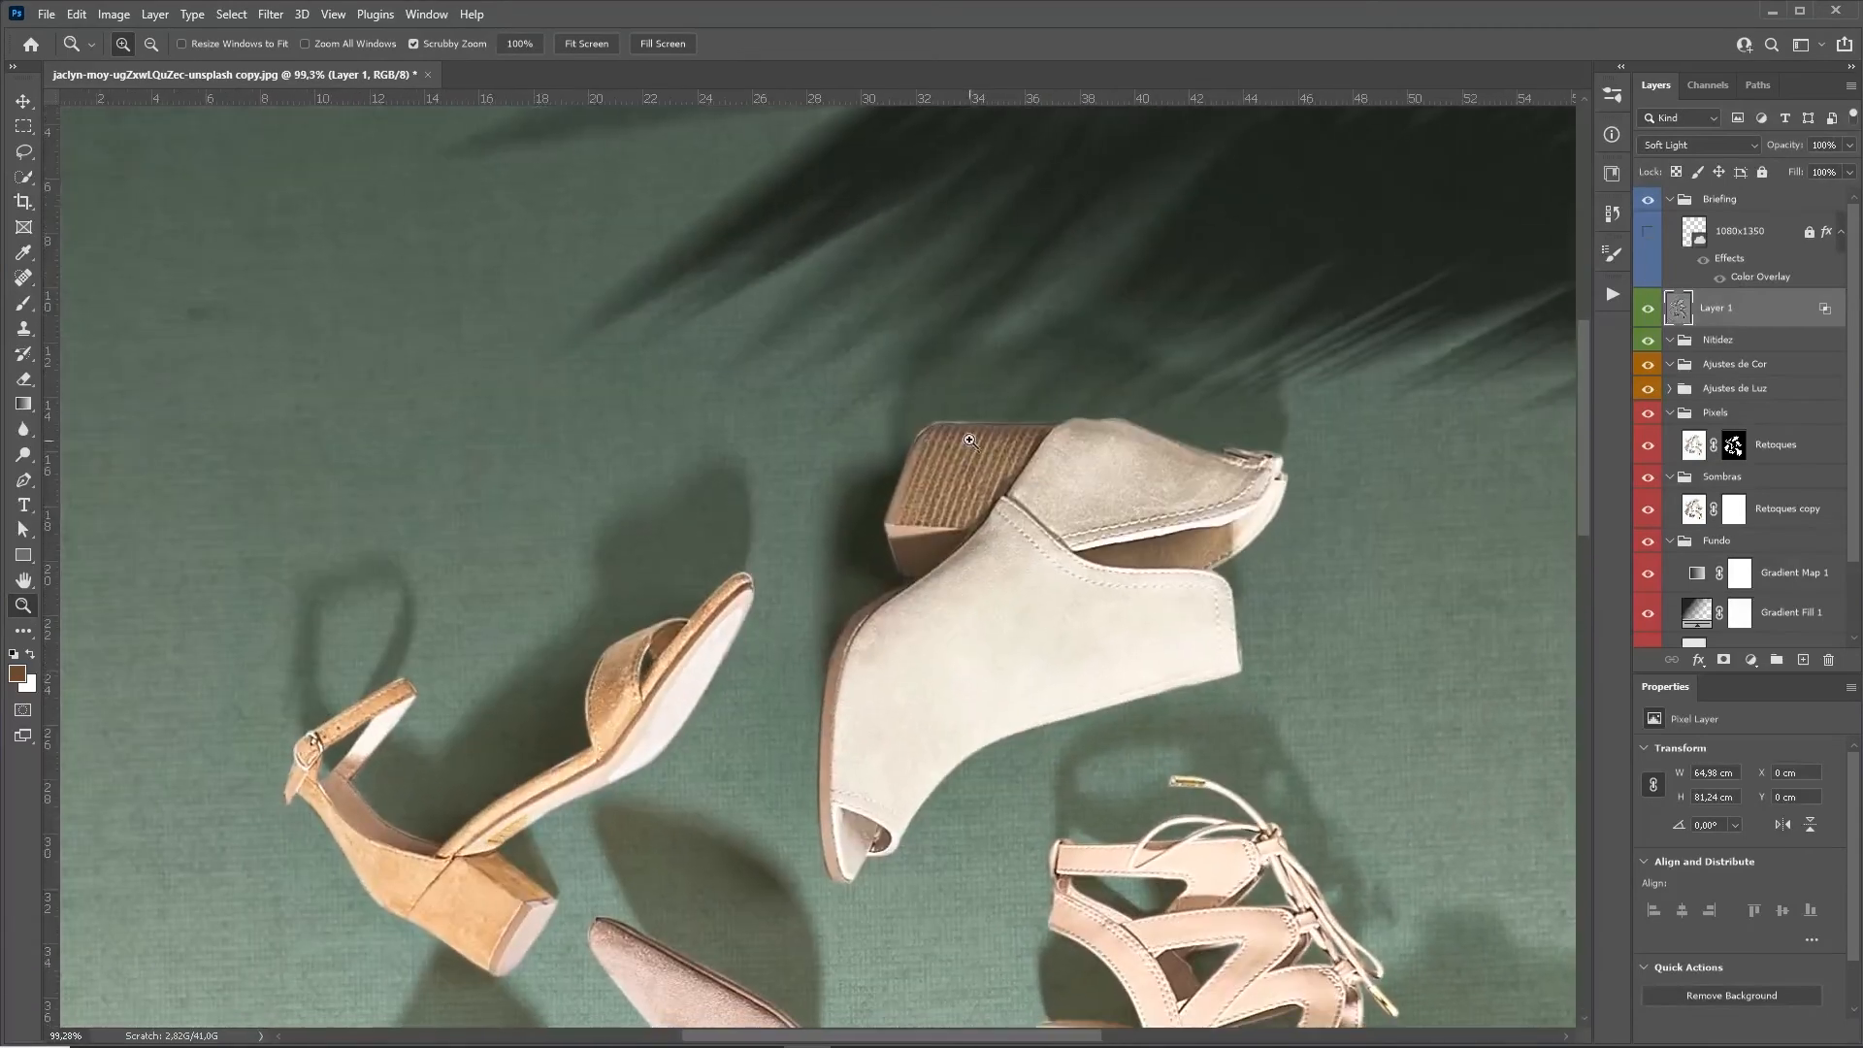
drag(636, 685, 817, 607)
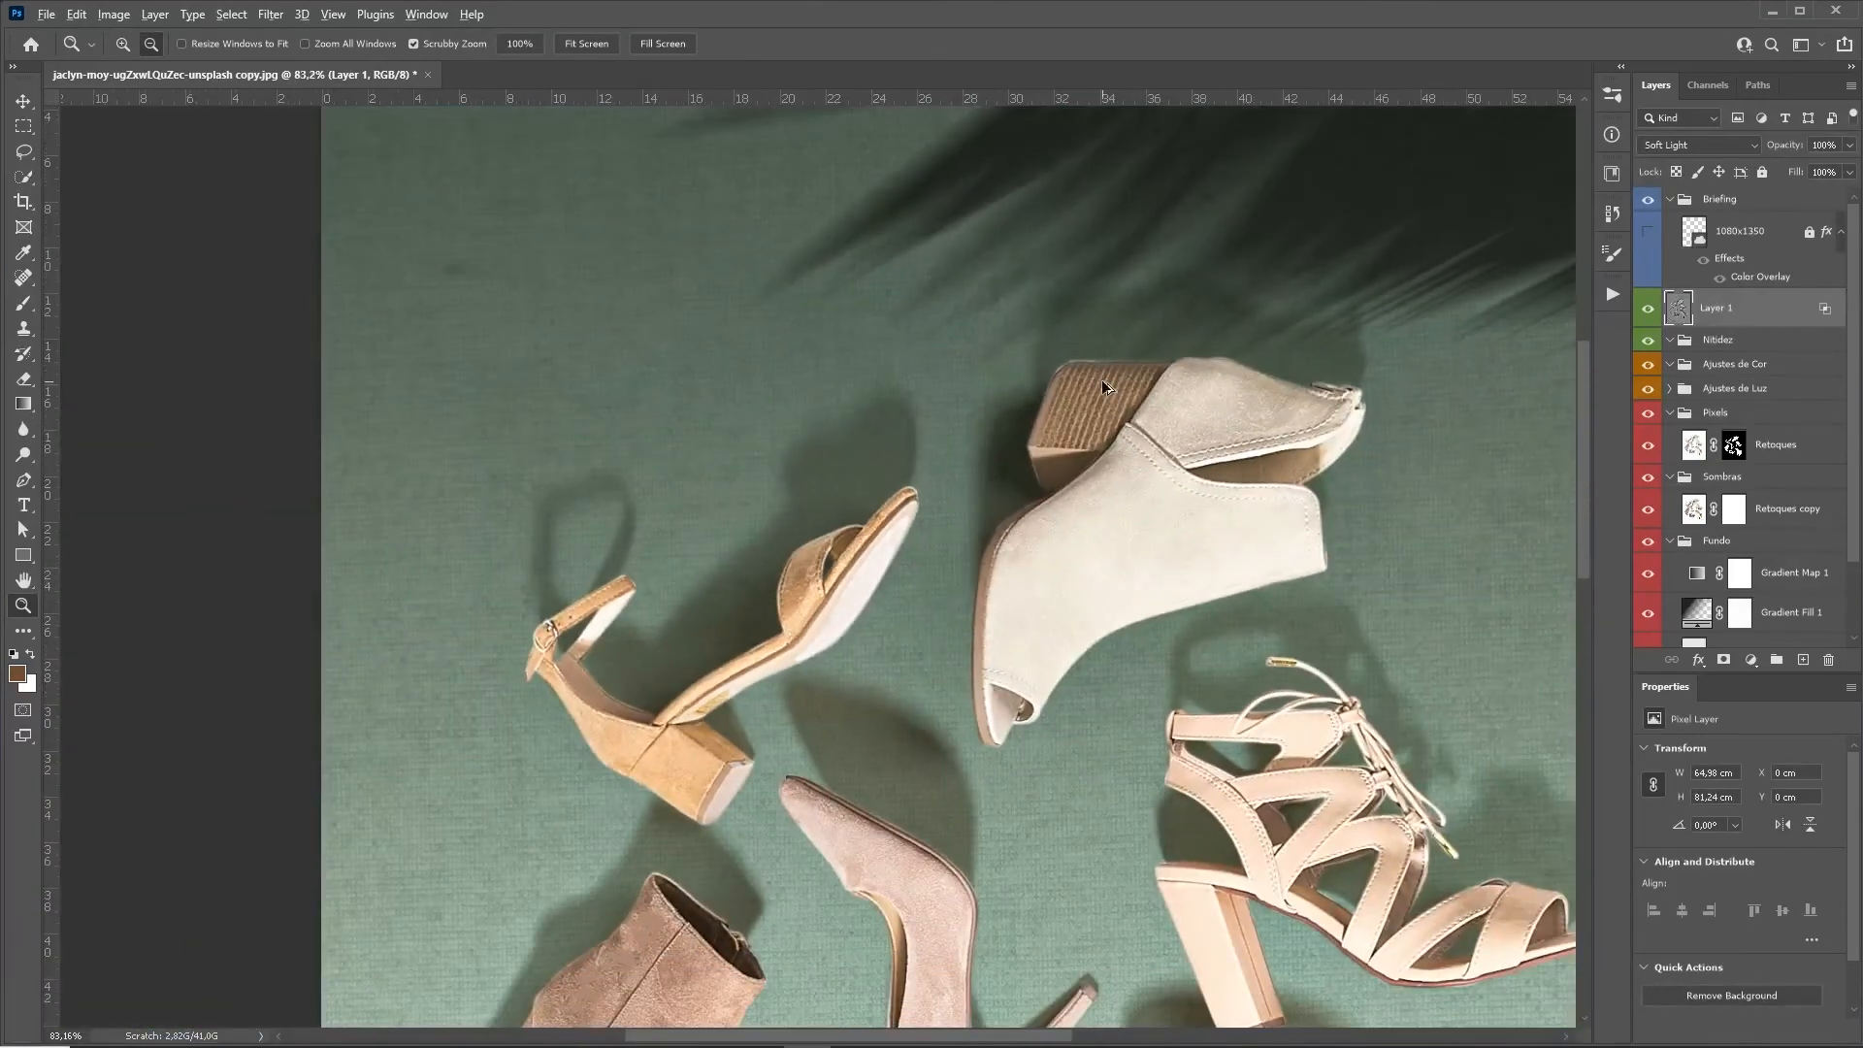
Apply a 2 pixel High Pass to a second stamped copy of the visible image and set its blend mode to Linear Light.
click(256, 16)
mouse_move(407, 420)
click(569, 444)
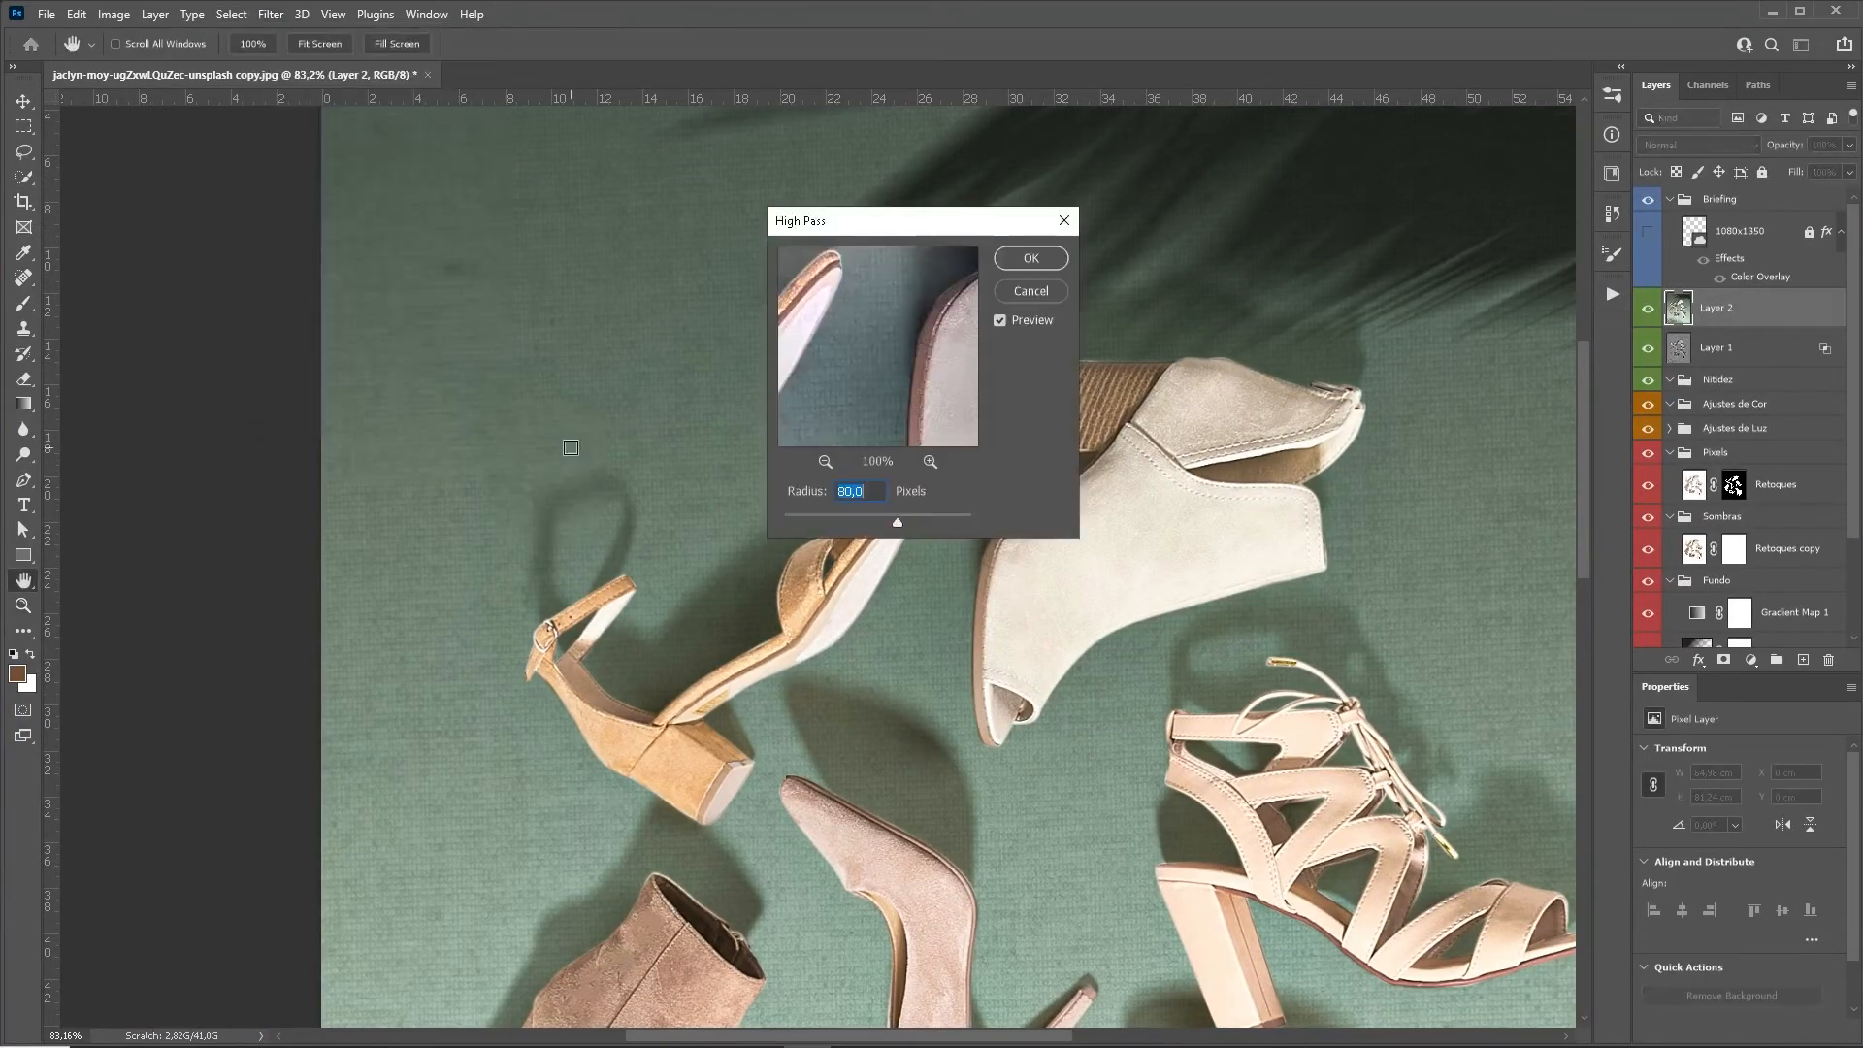
text(2)
key(Return)
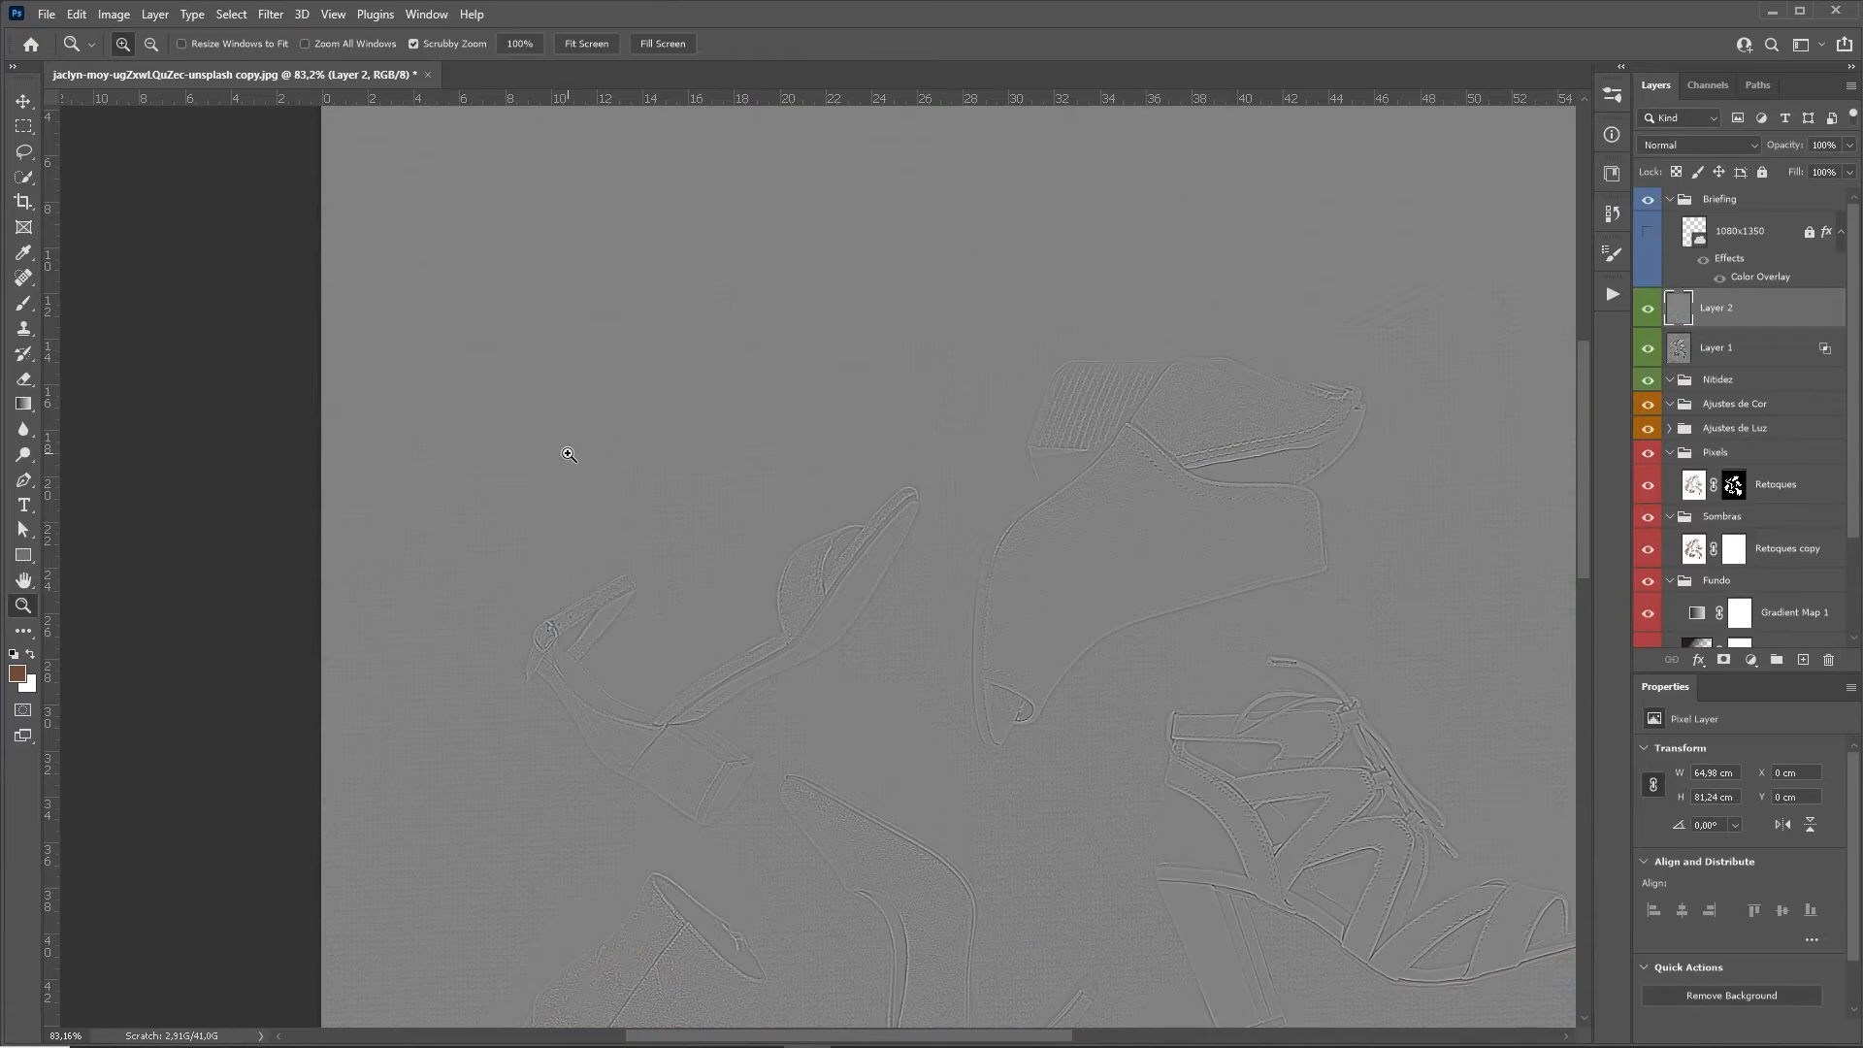
key(v)
key(alt+shift+j)
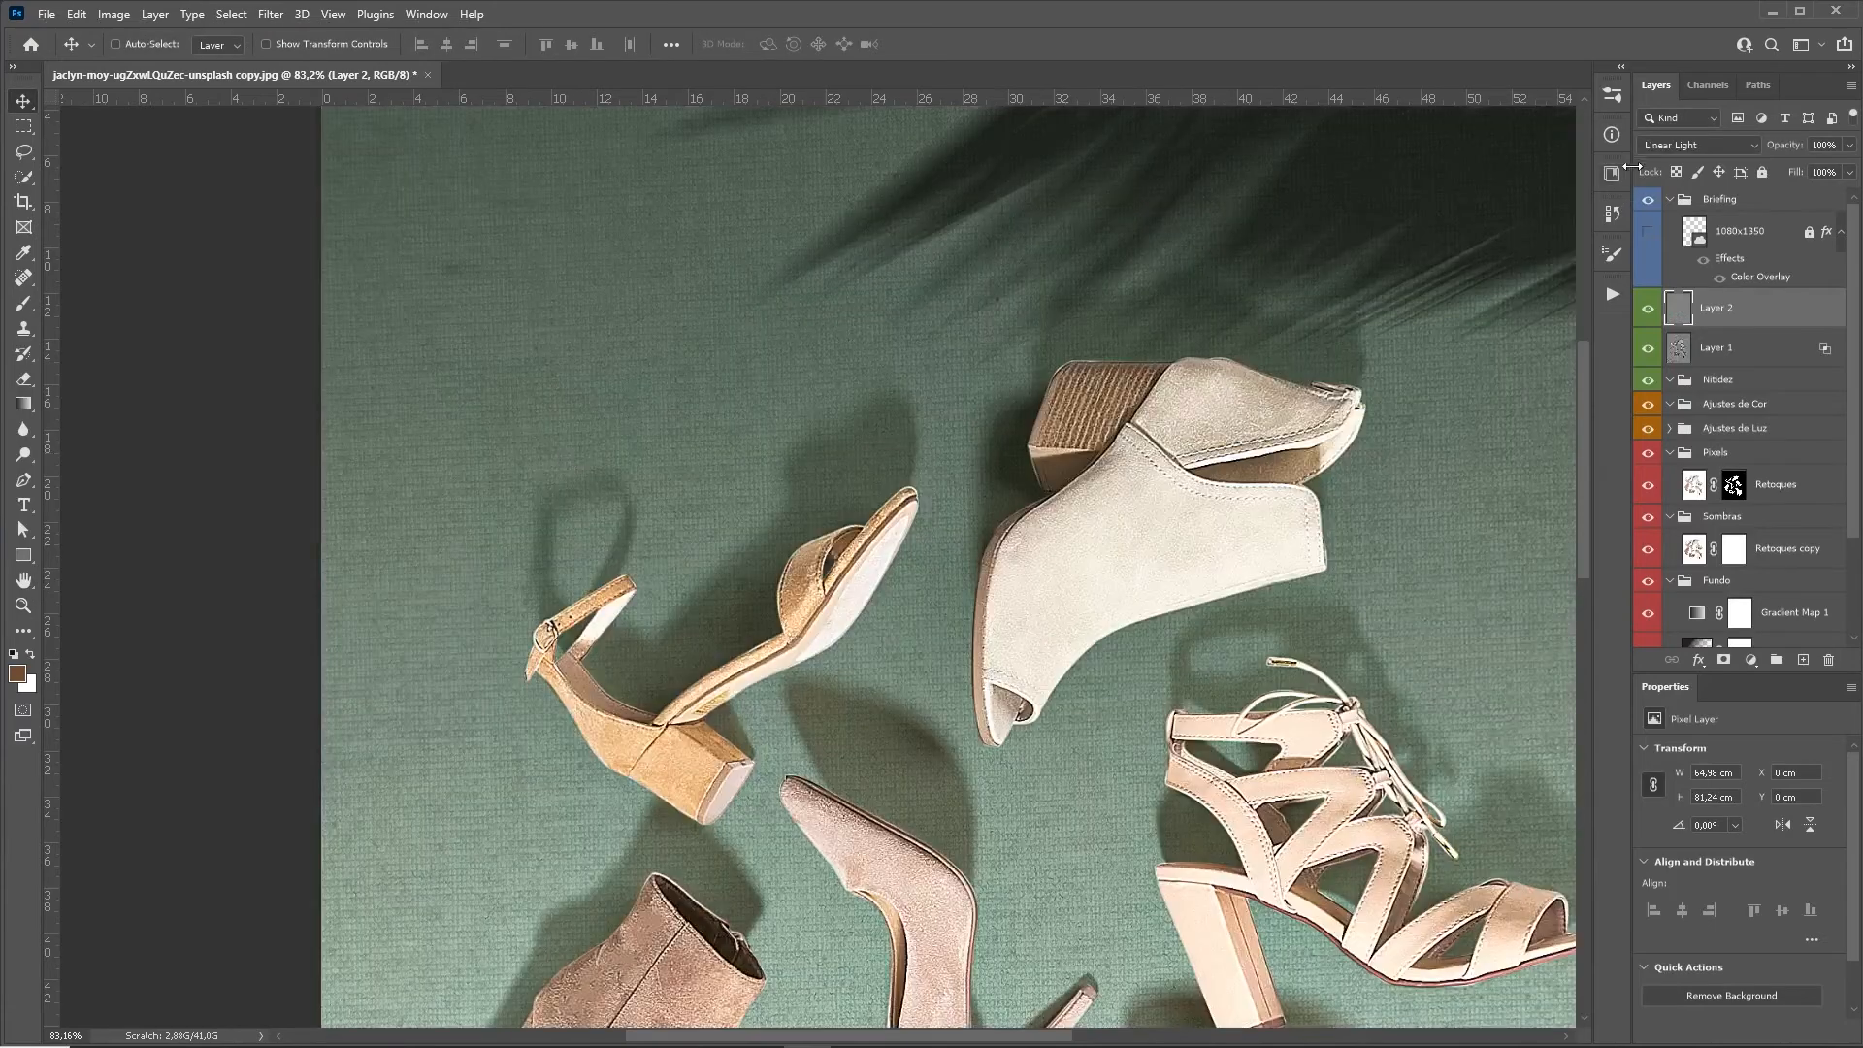
Mask the Linear Light sharpening layer to the shoes, using the Retoques layer mask as a selection contracted by 1 pixel.
key(z)
click(1079, 534)
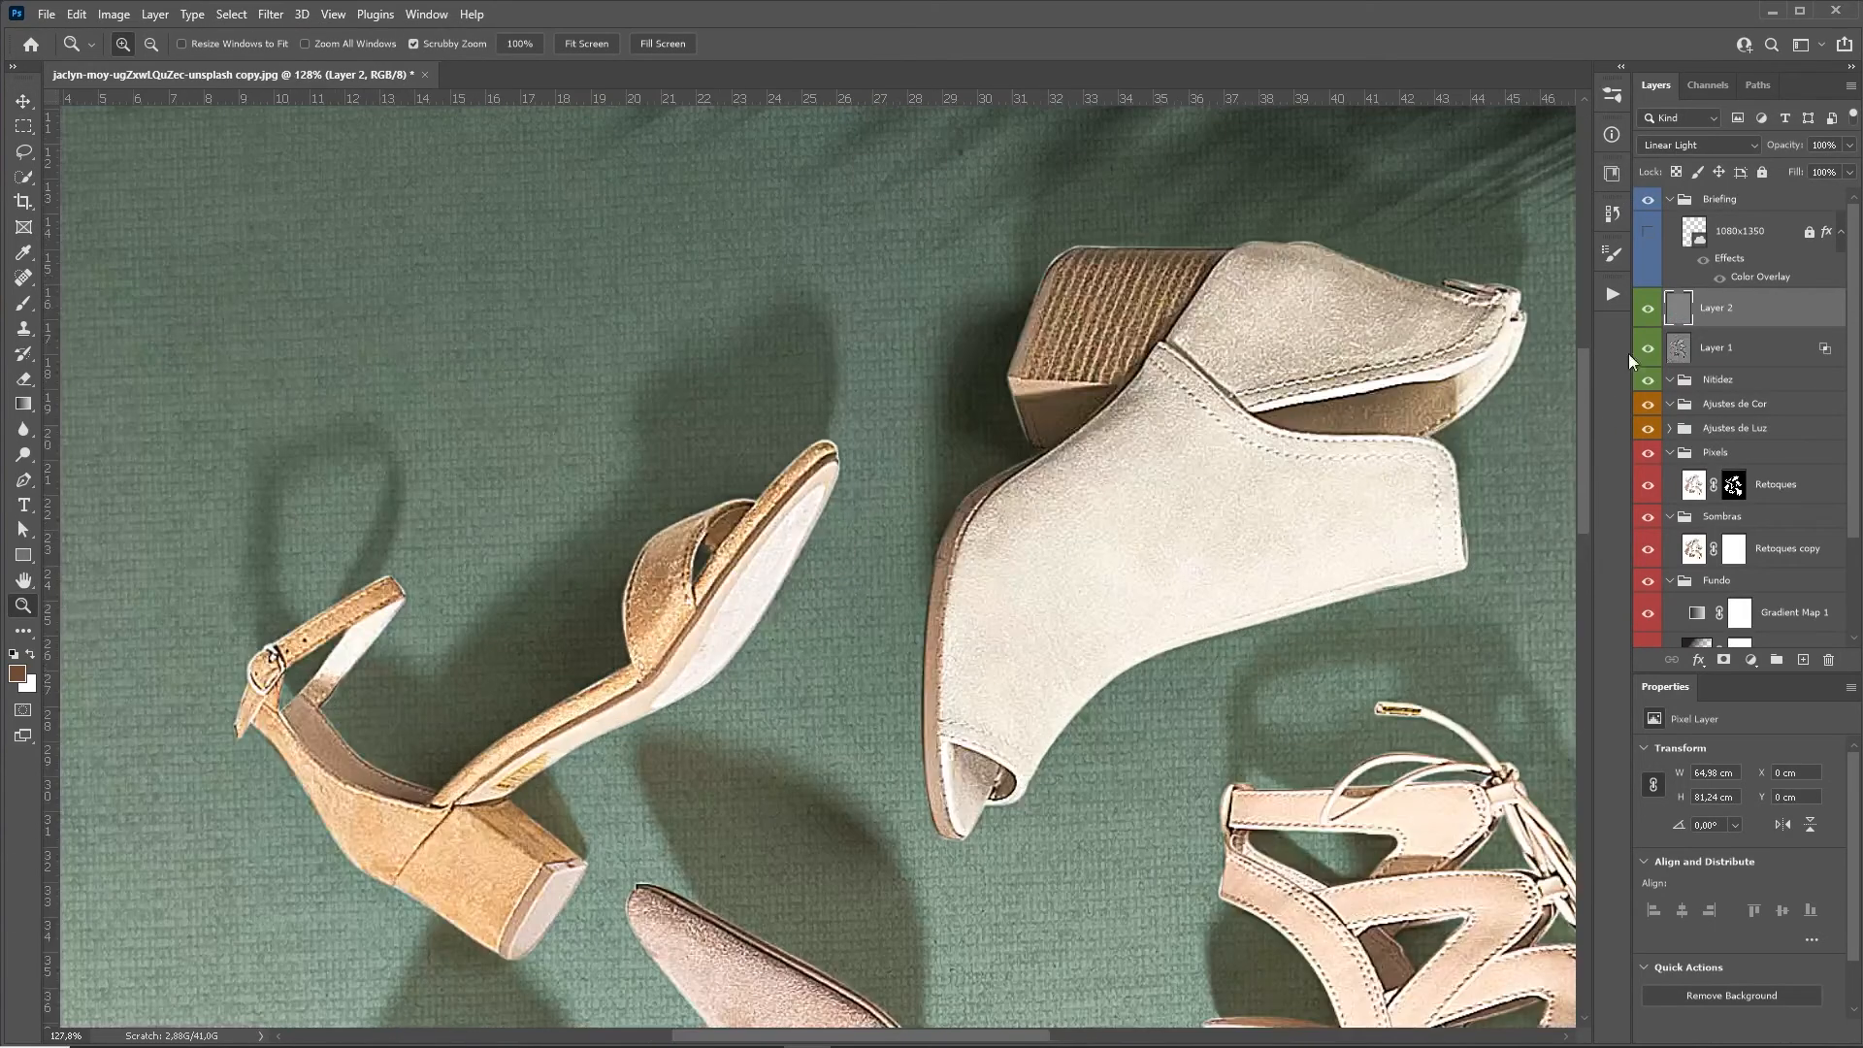
click(1649, 311)
ctrl+click(1736, 489)
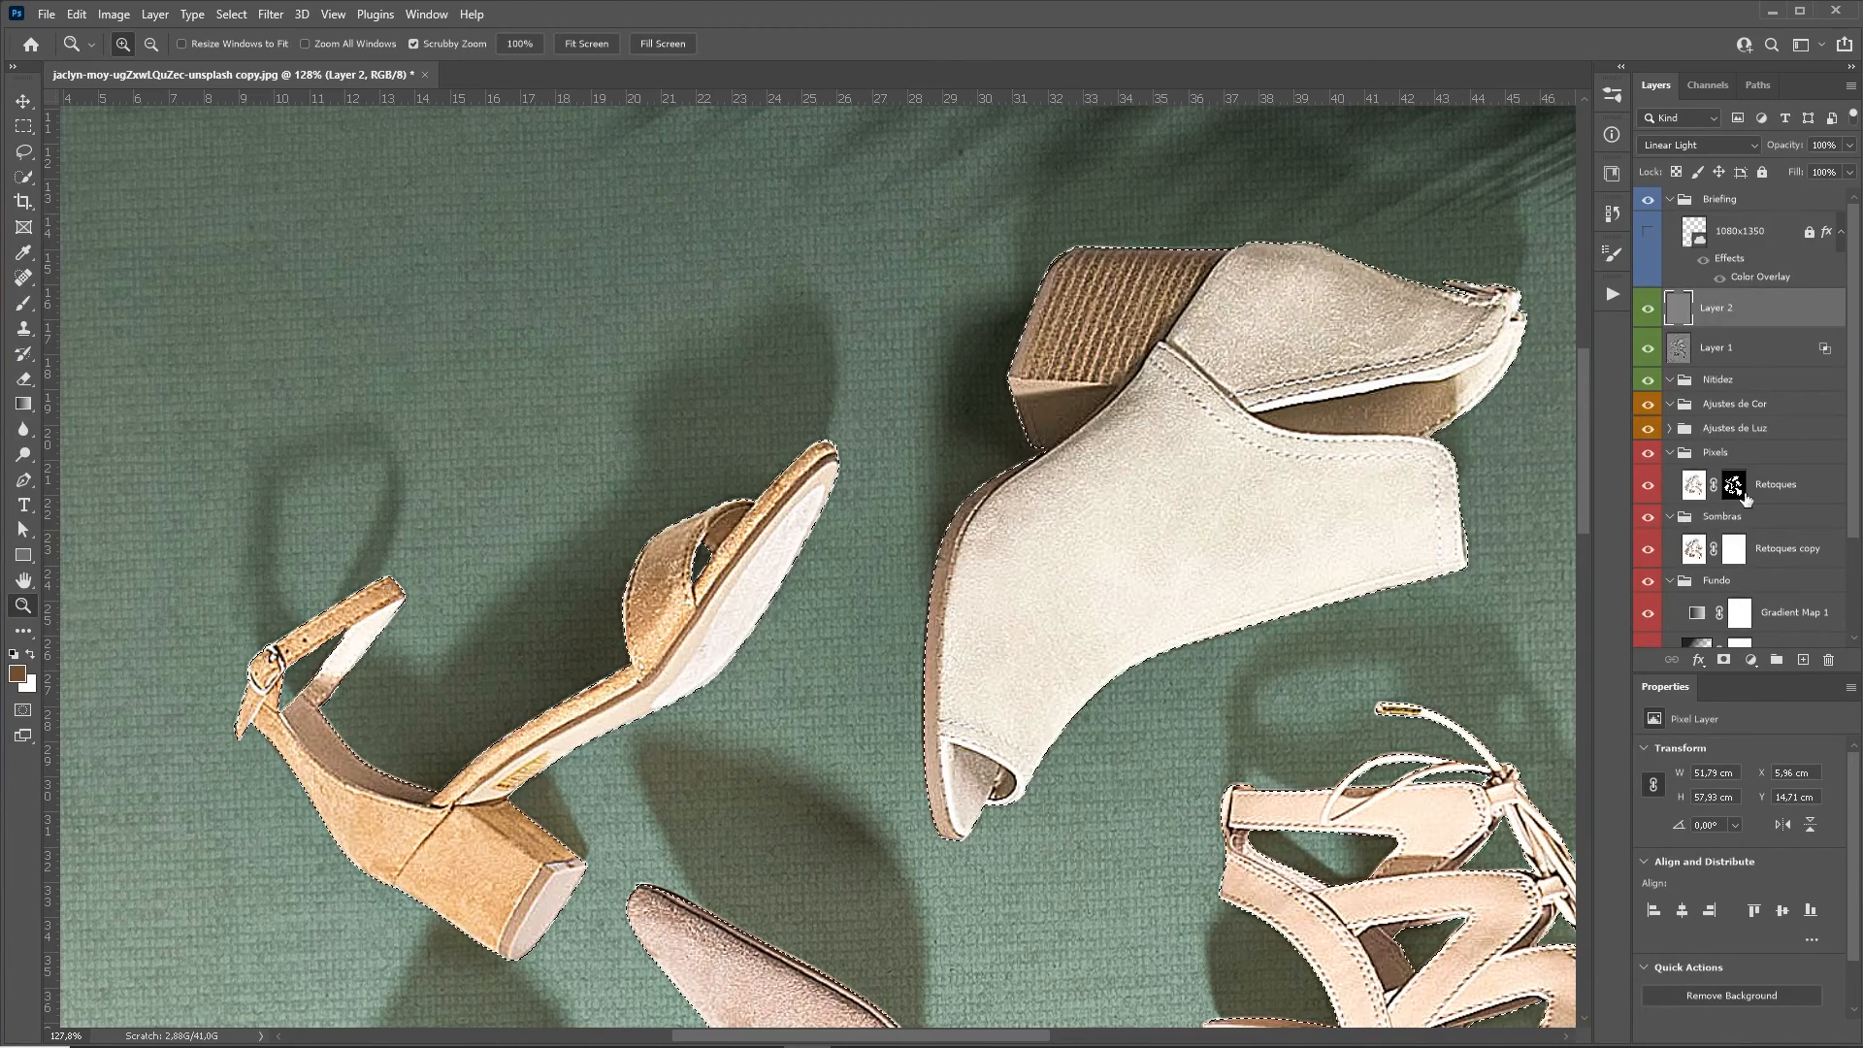
click(232, 13)
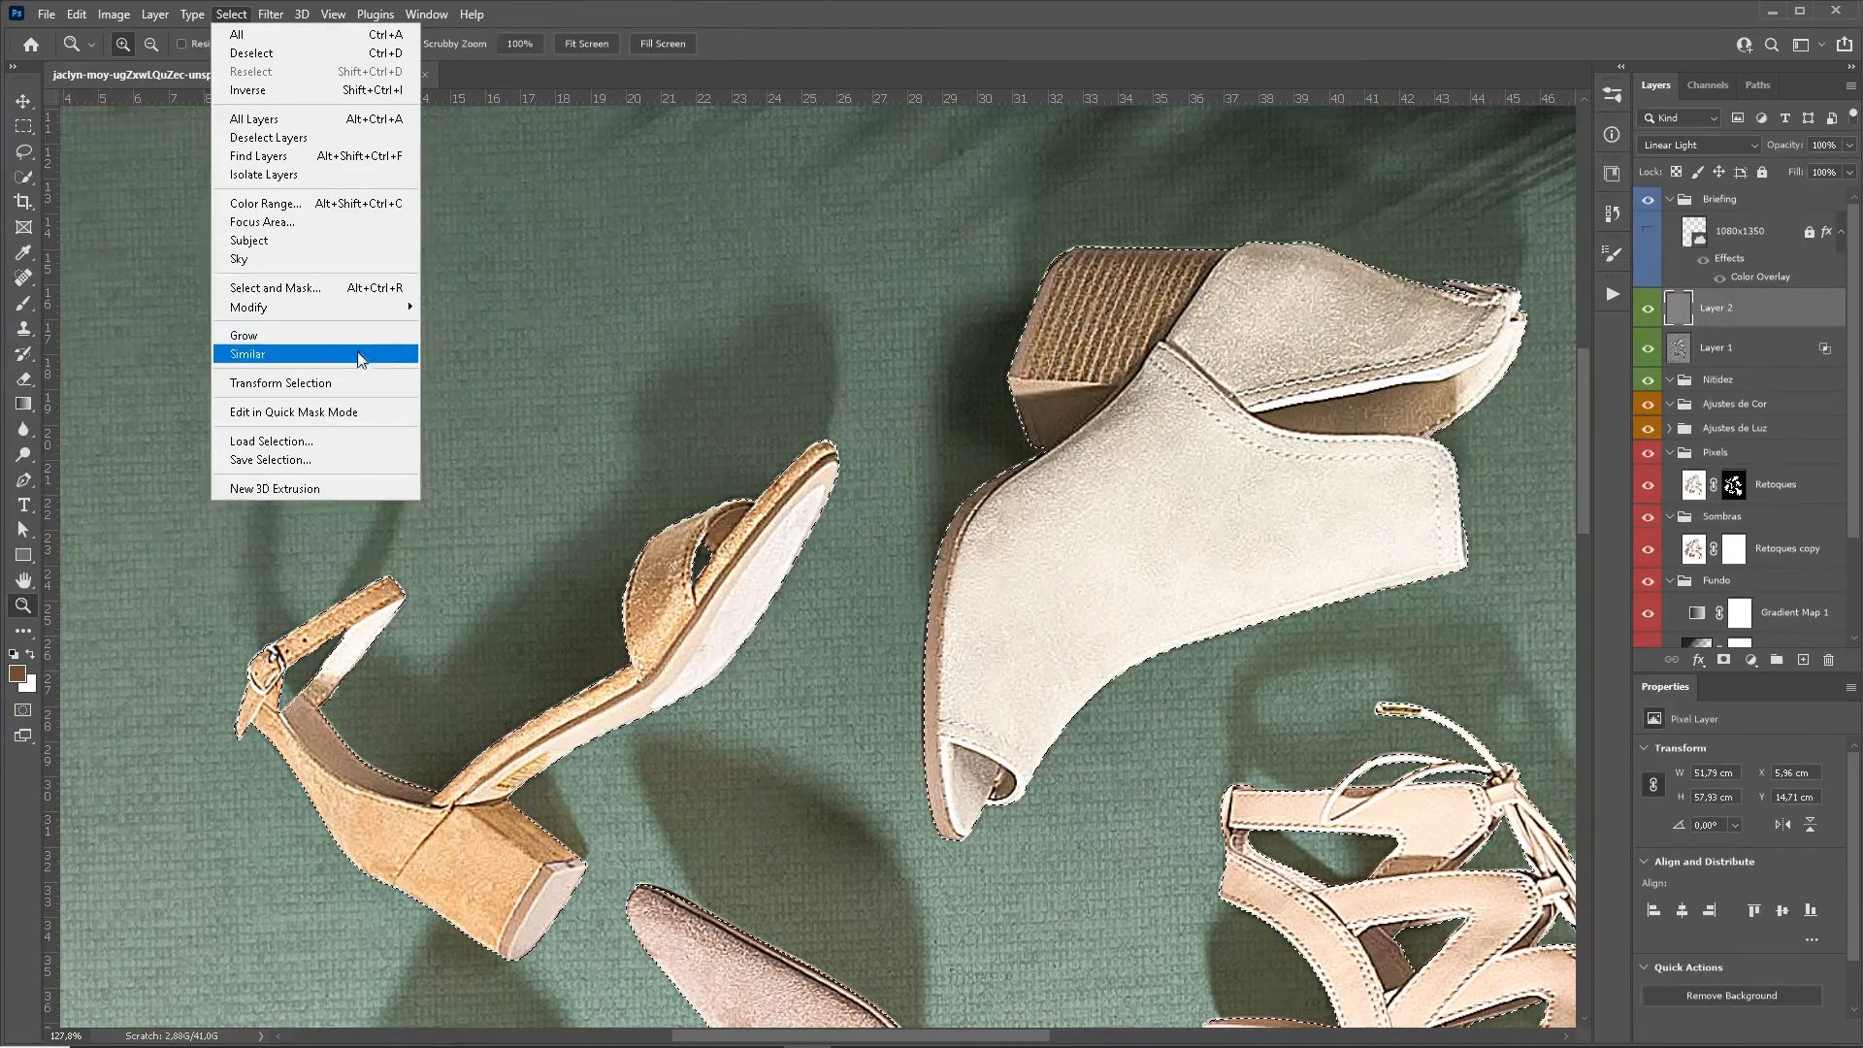
mouse_move(374, 307)
click(468, 363)
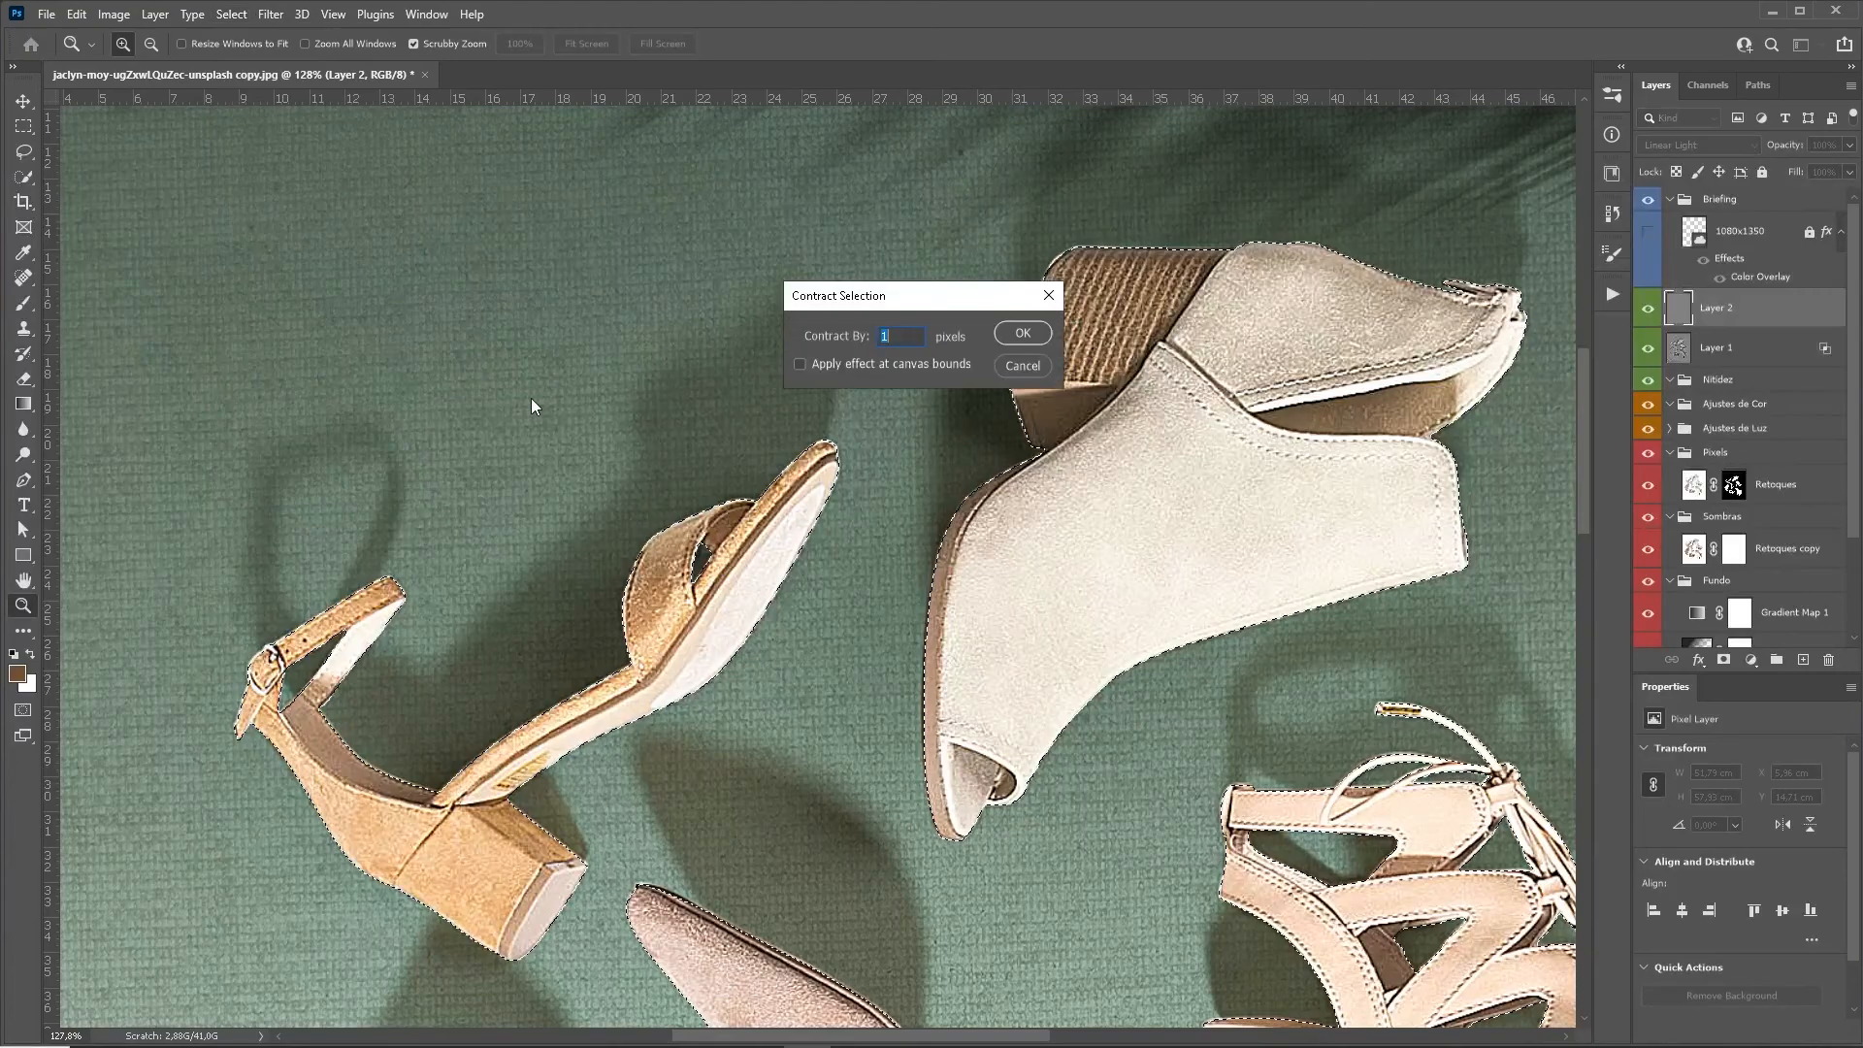
key(Return)
drag(1031, 438, 951, 488)
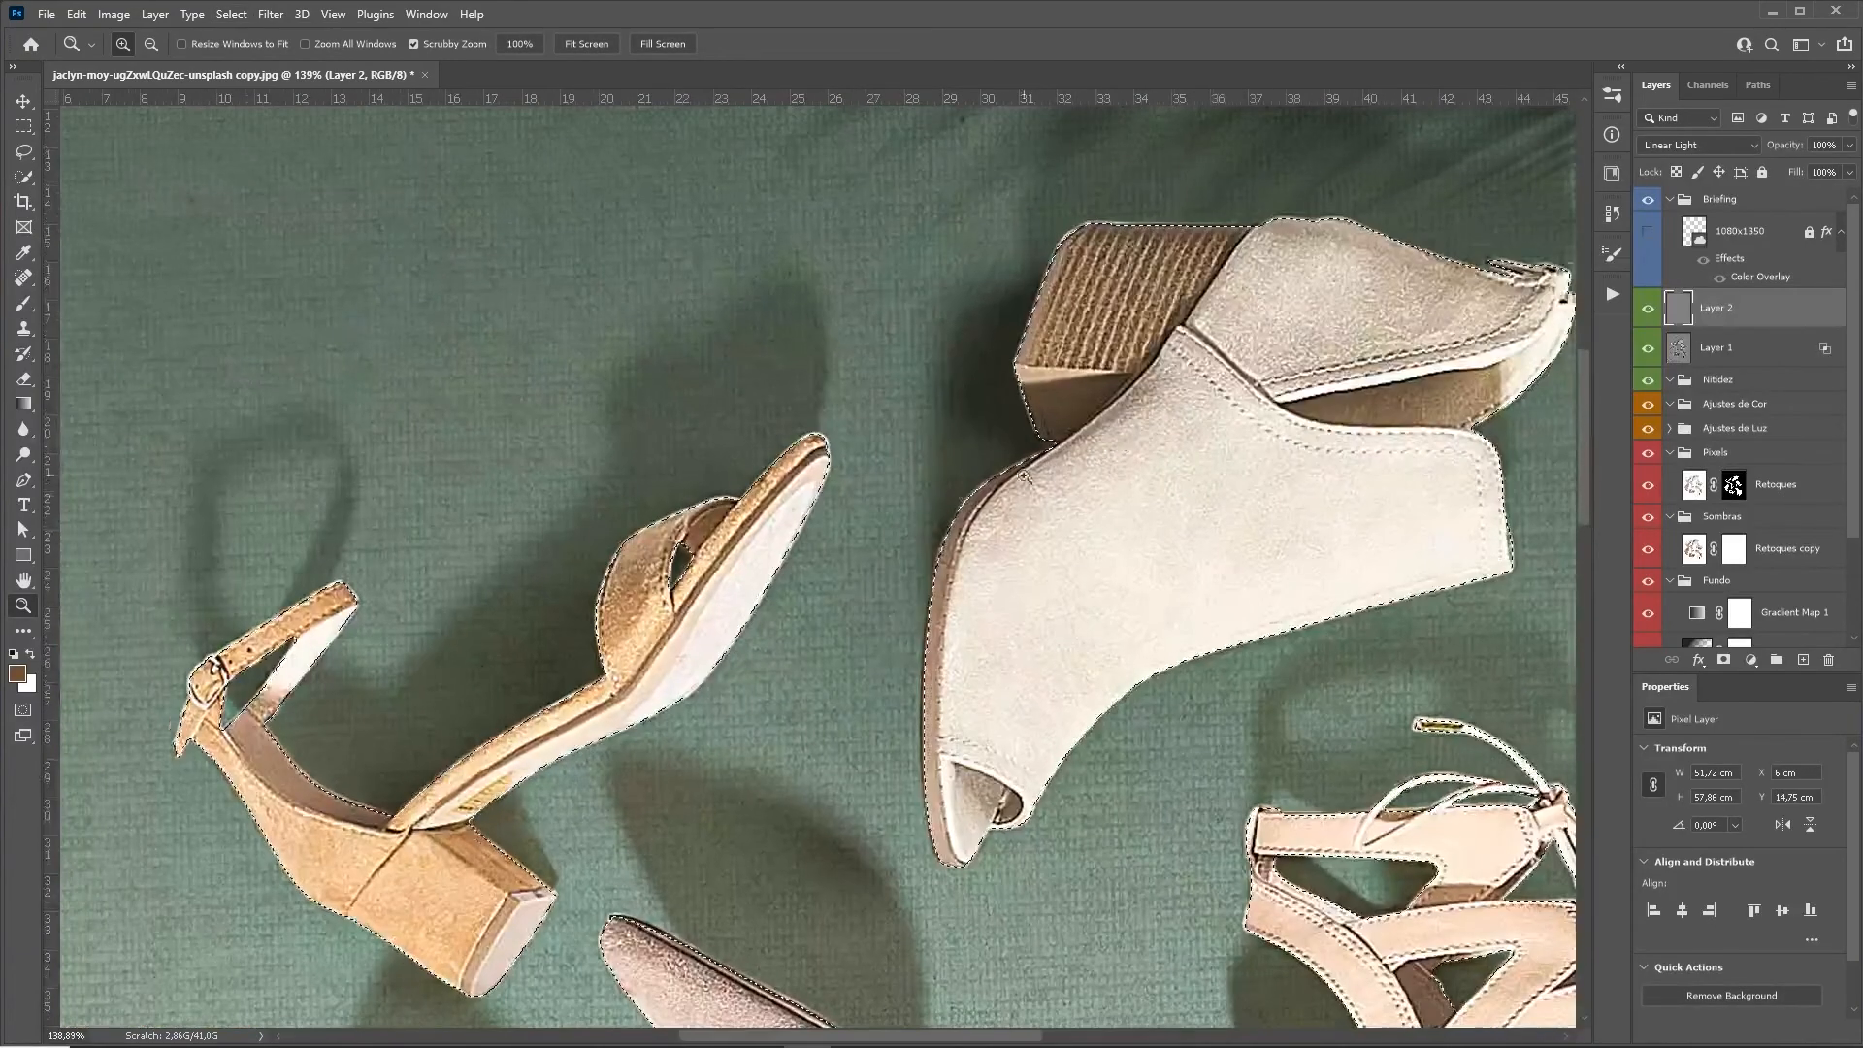
click(1722, 660)
Compare the image with and without the masked sharpening layer and reduce that layer's opacity to 50%.
click(1646, 312)
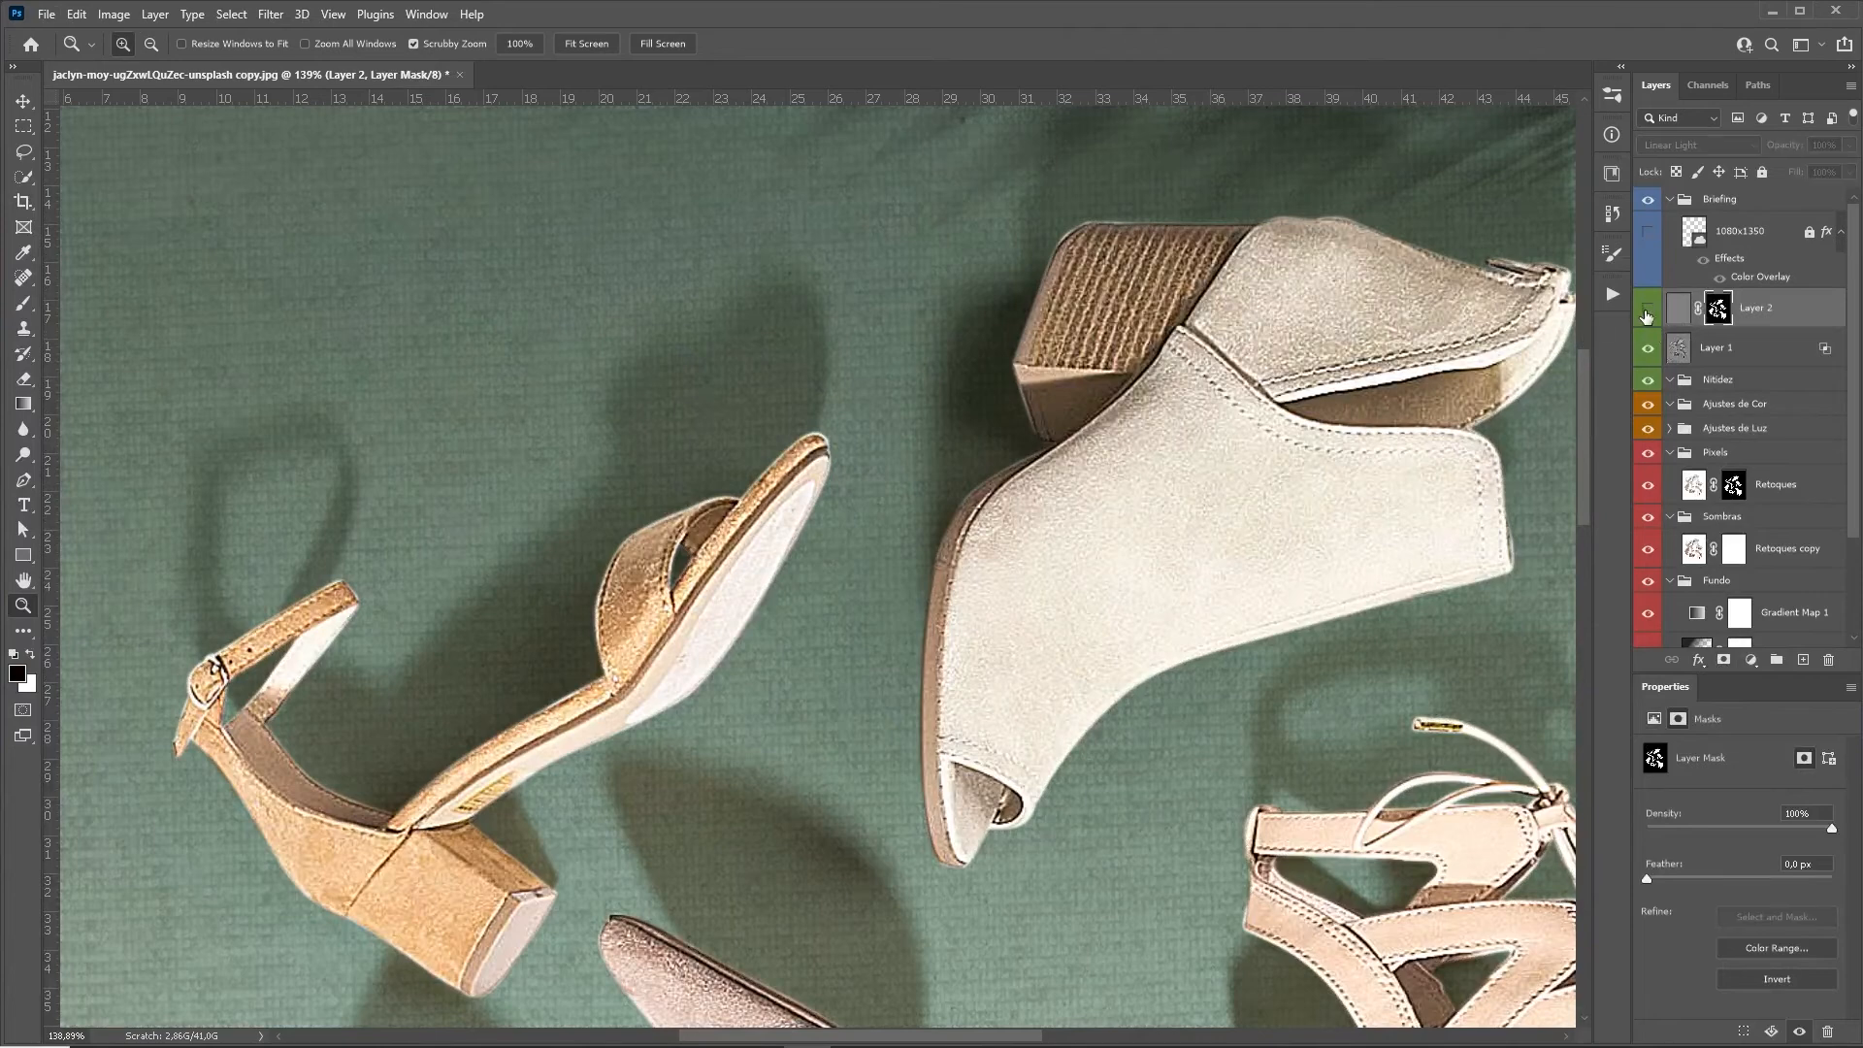
click(1647, 311)
click(1680, 312)
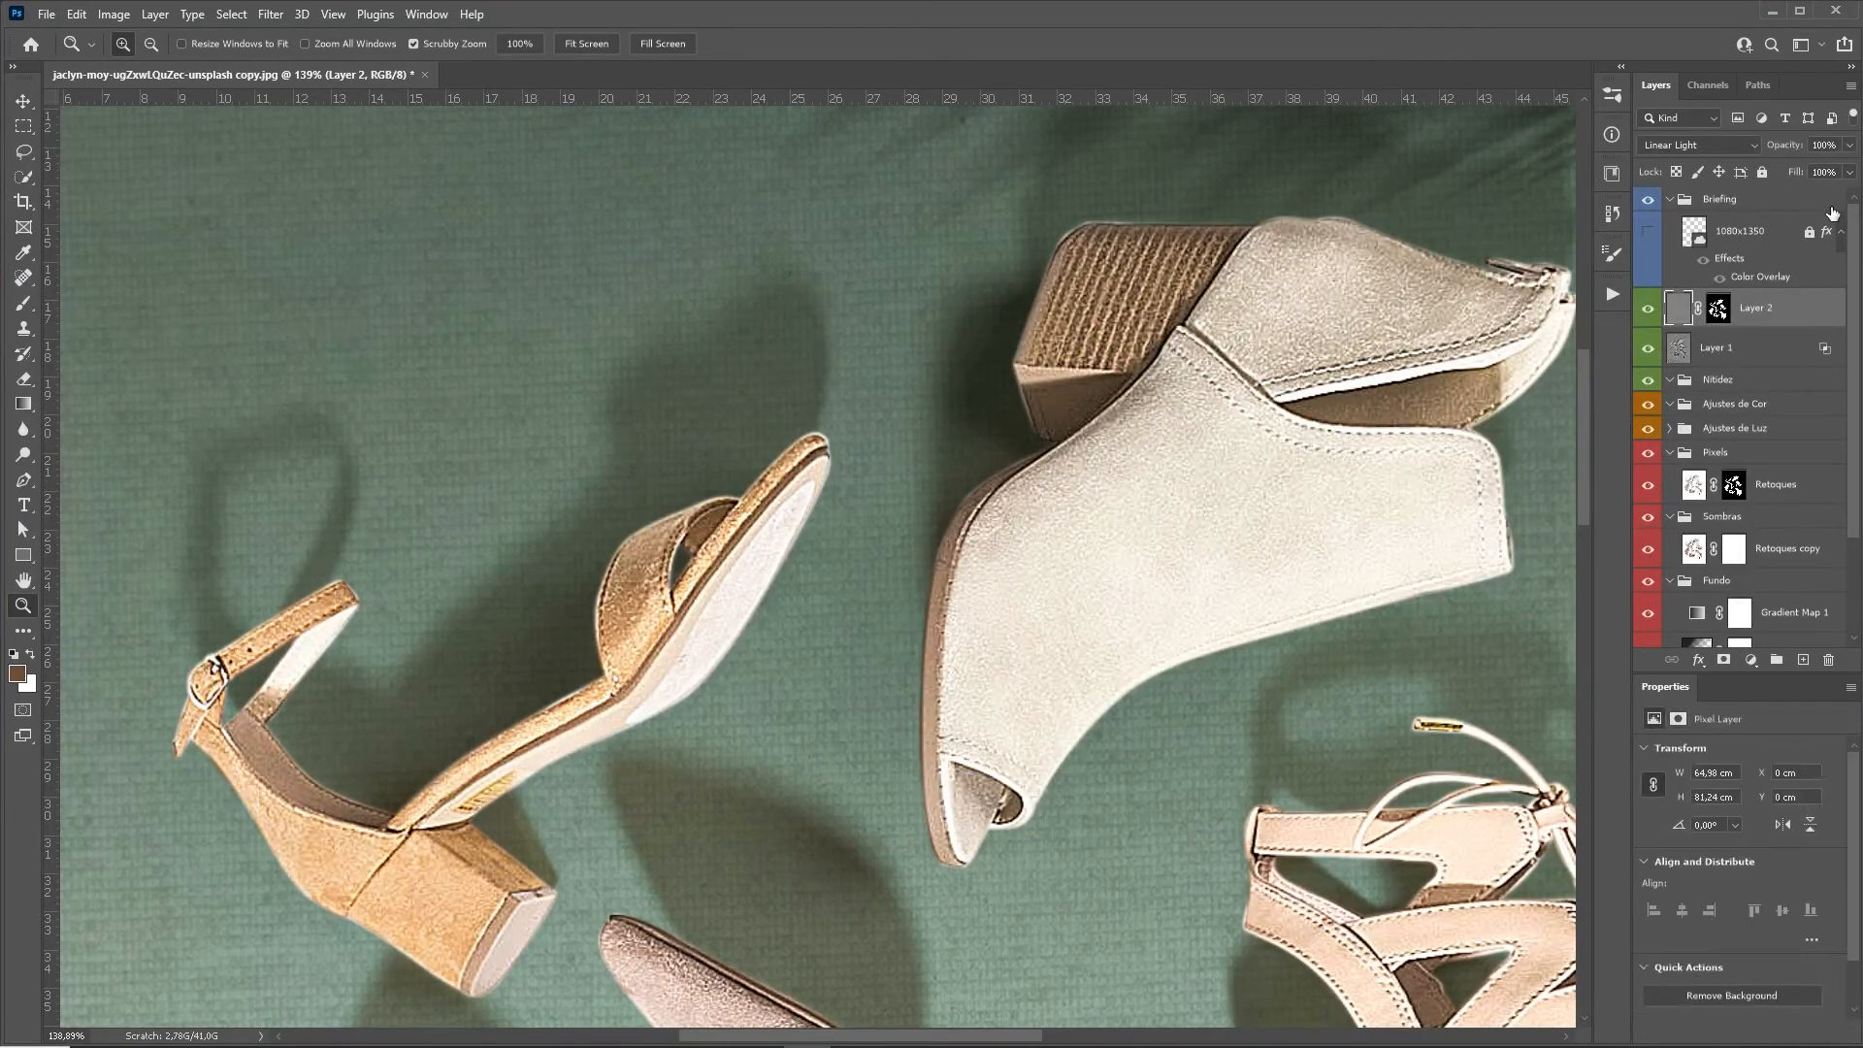
scroll(1129, 551, down, 5)
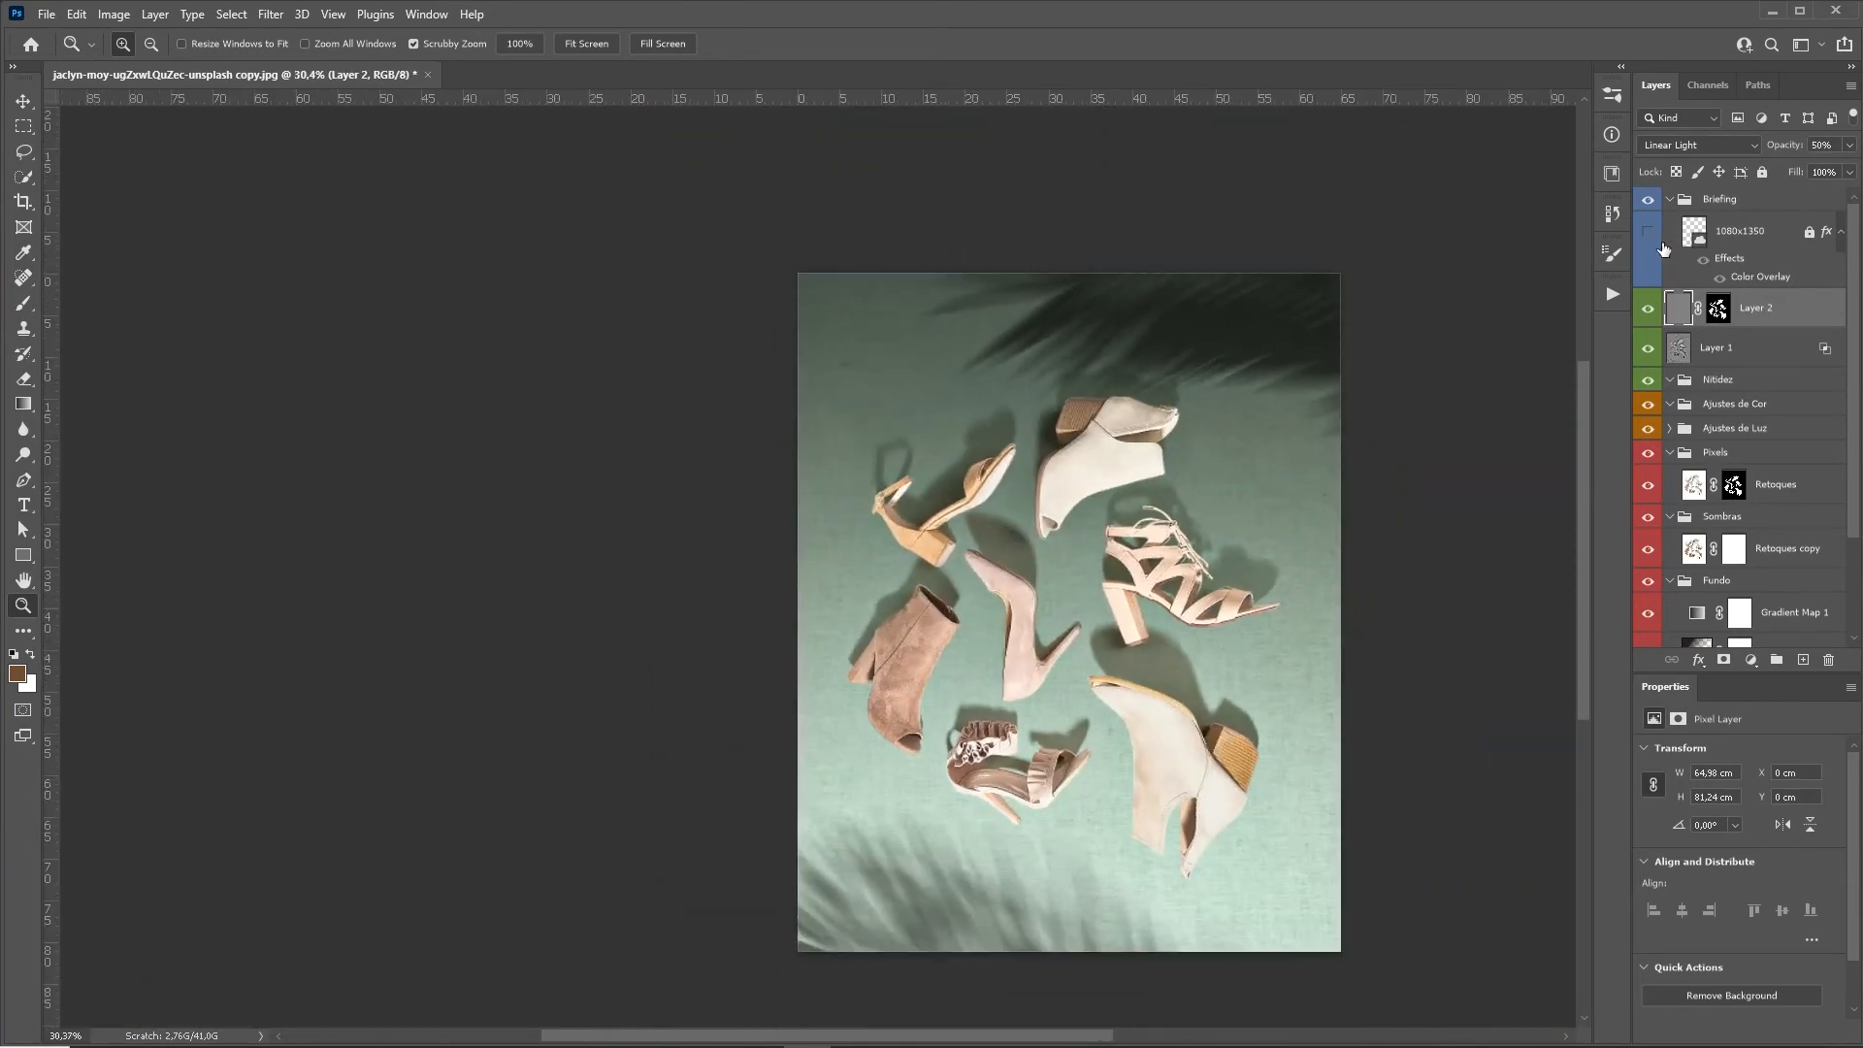
Show the 1080x1350 layout grid and place the logo PSD above the sharpening layer as a linked file.
click(1648, 233)
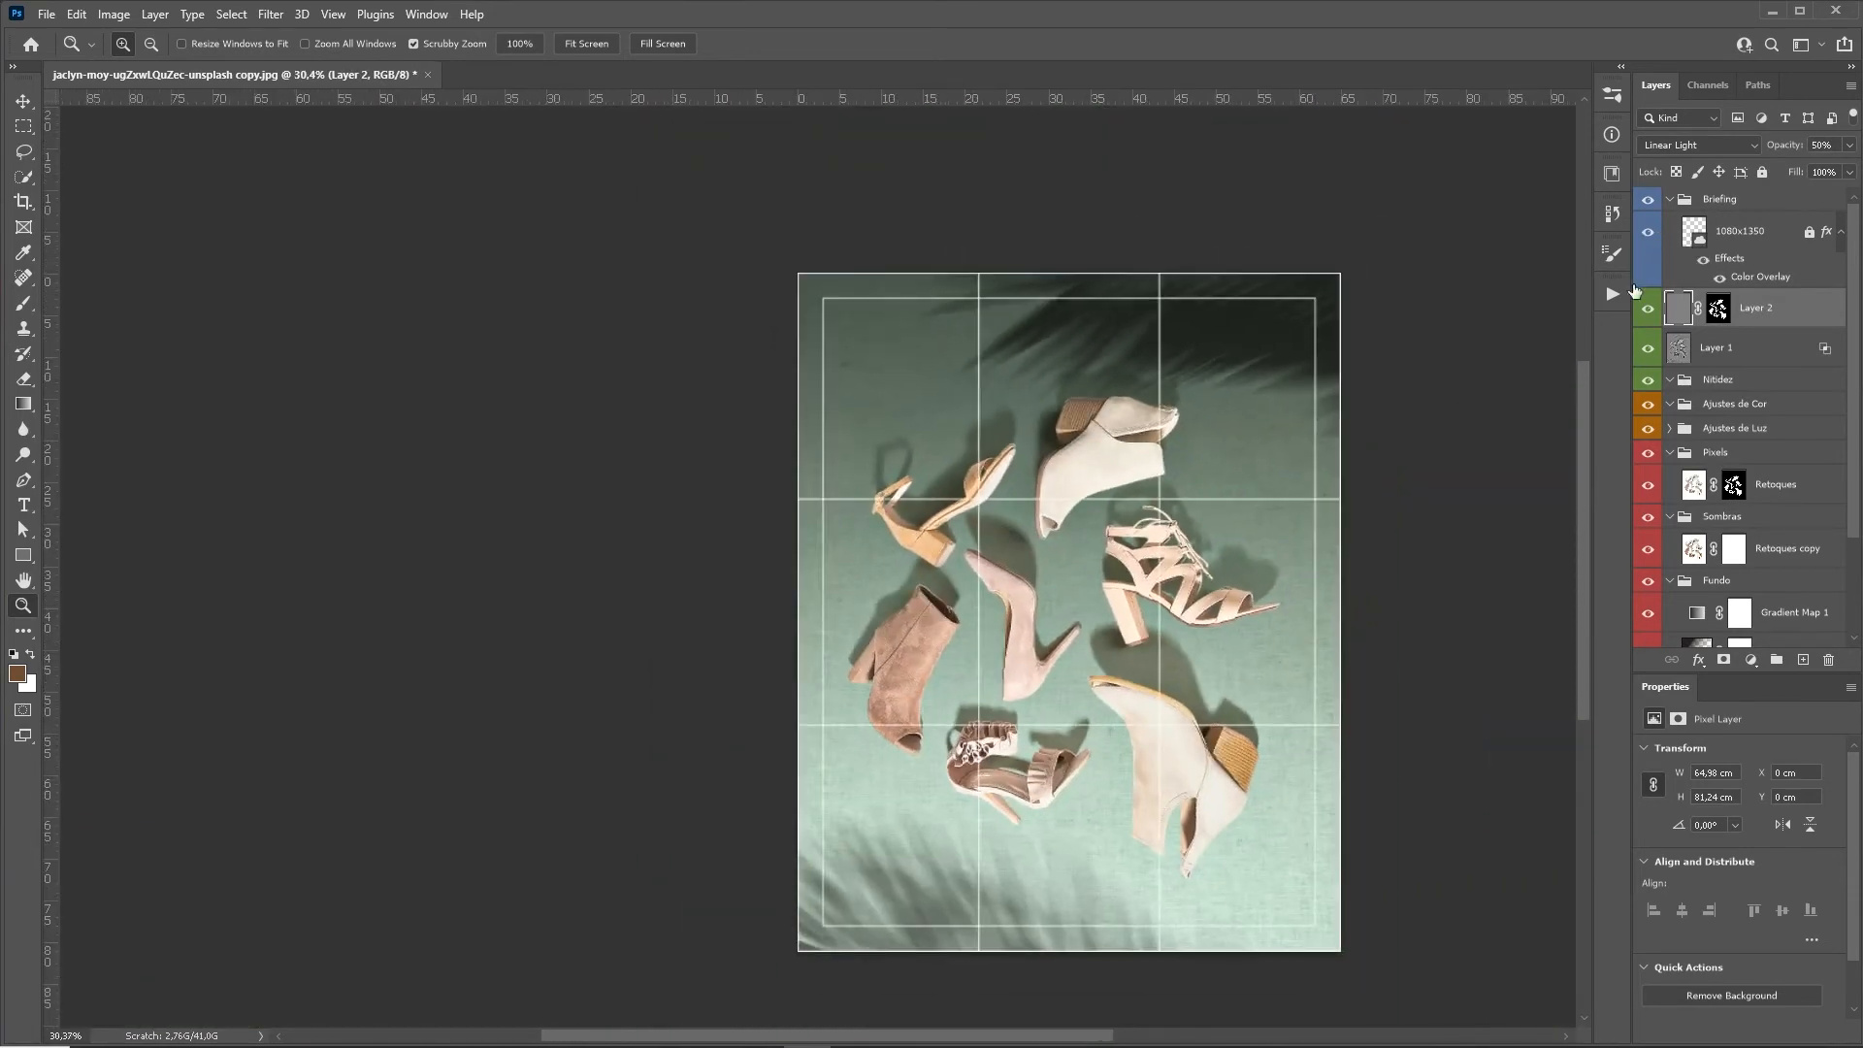
click(46, 14)
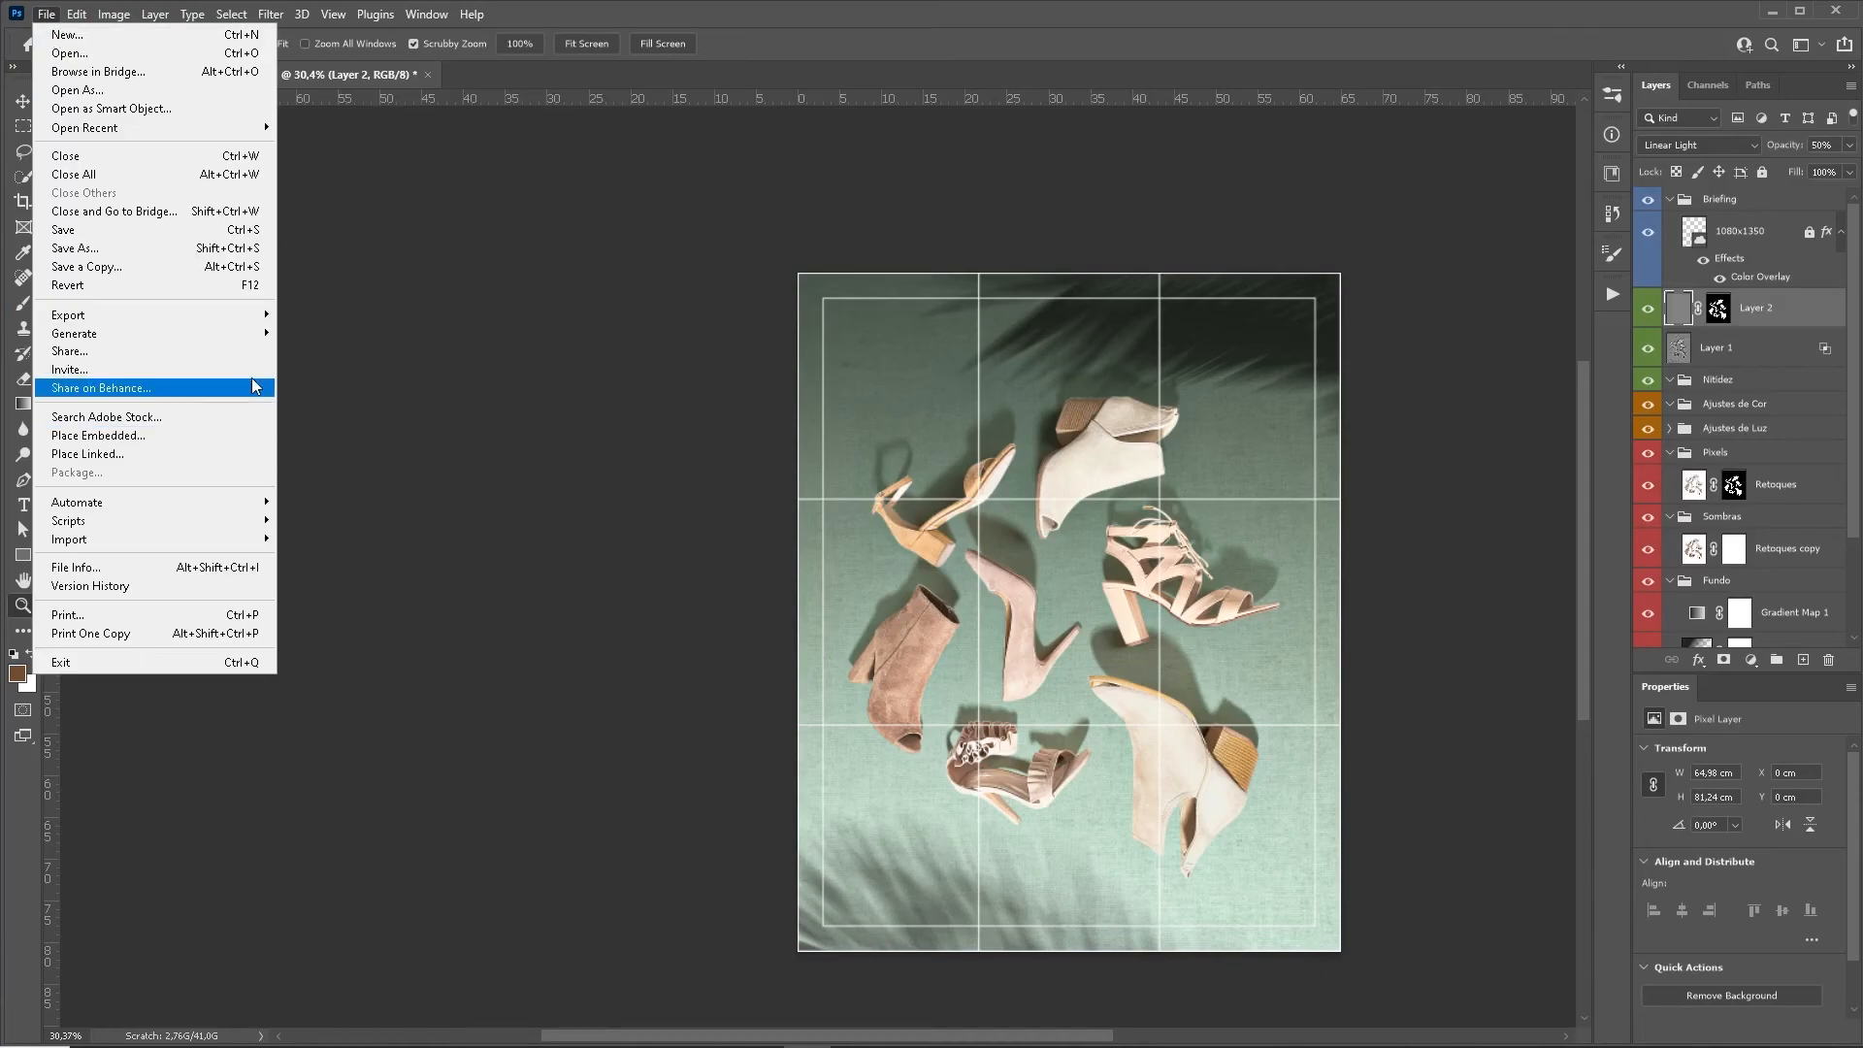
click(128, 447)
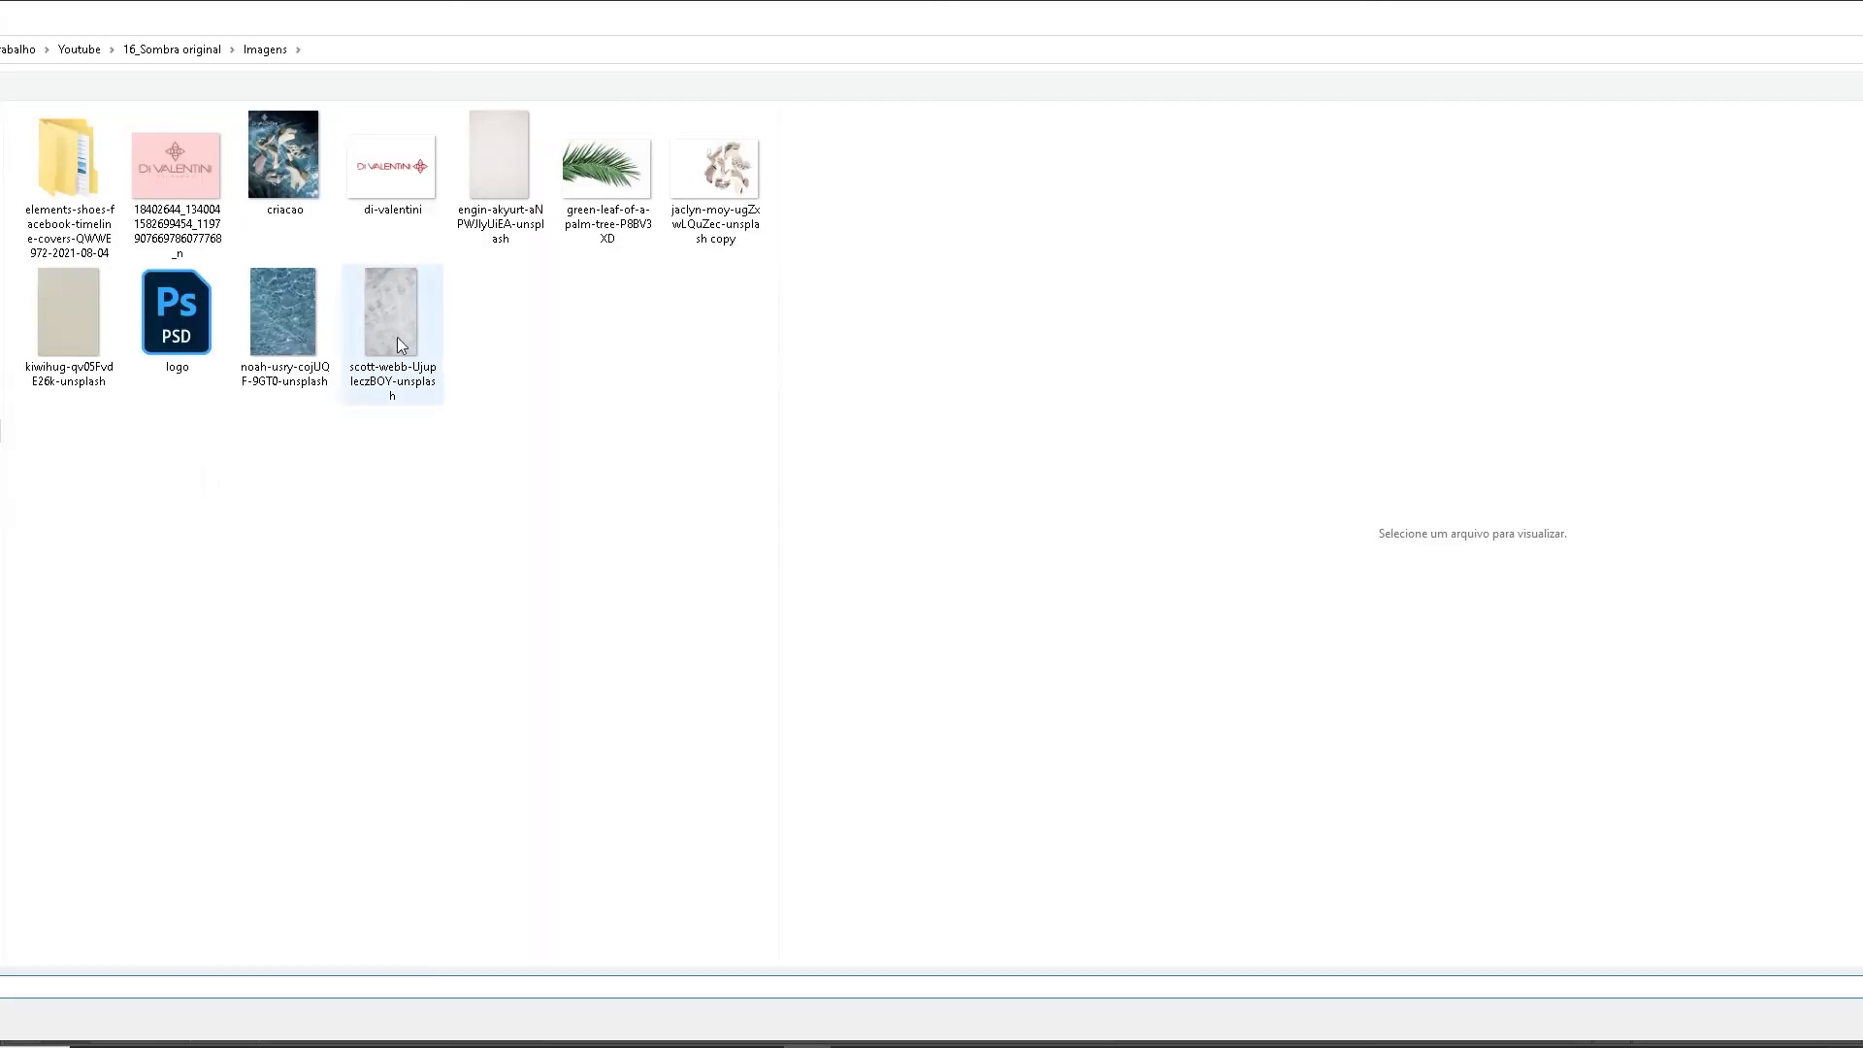
double_click(200, 281)
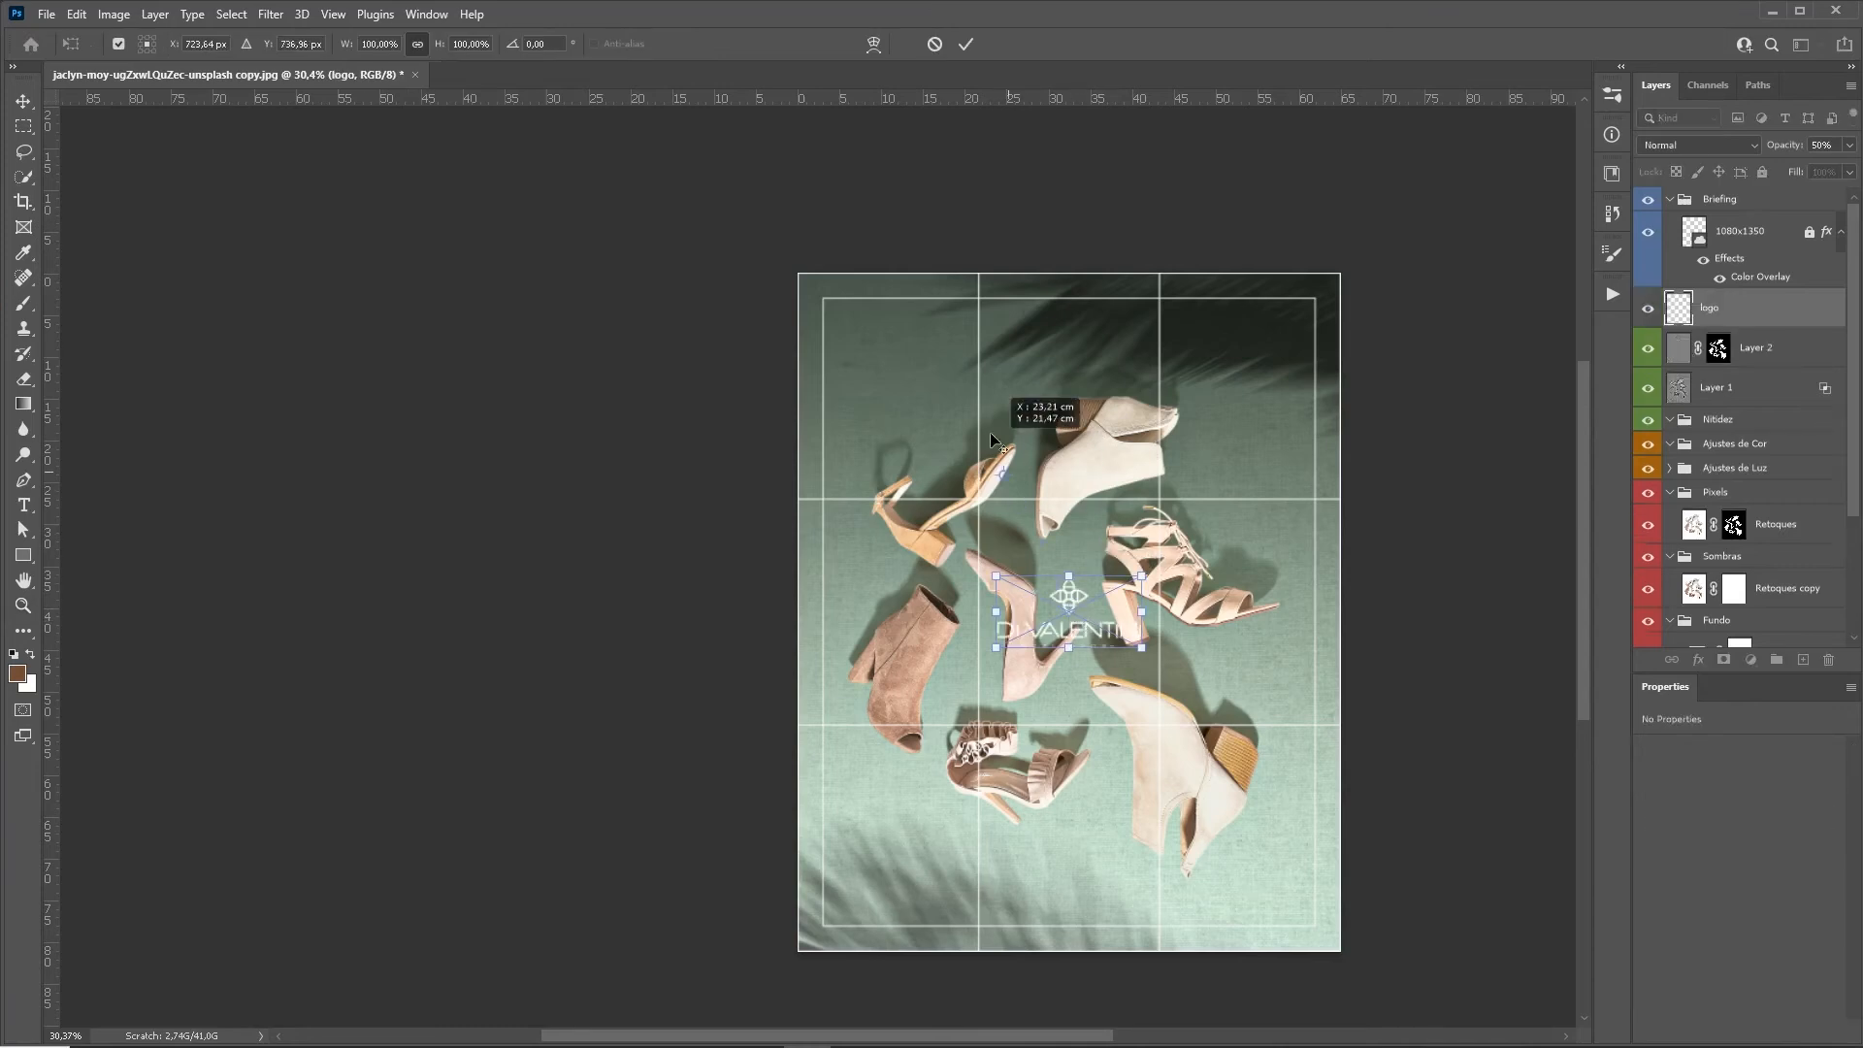
key(Return)
key(z)
key(v)
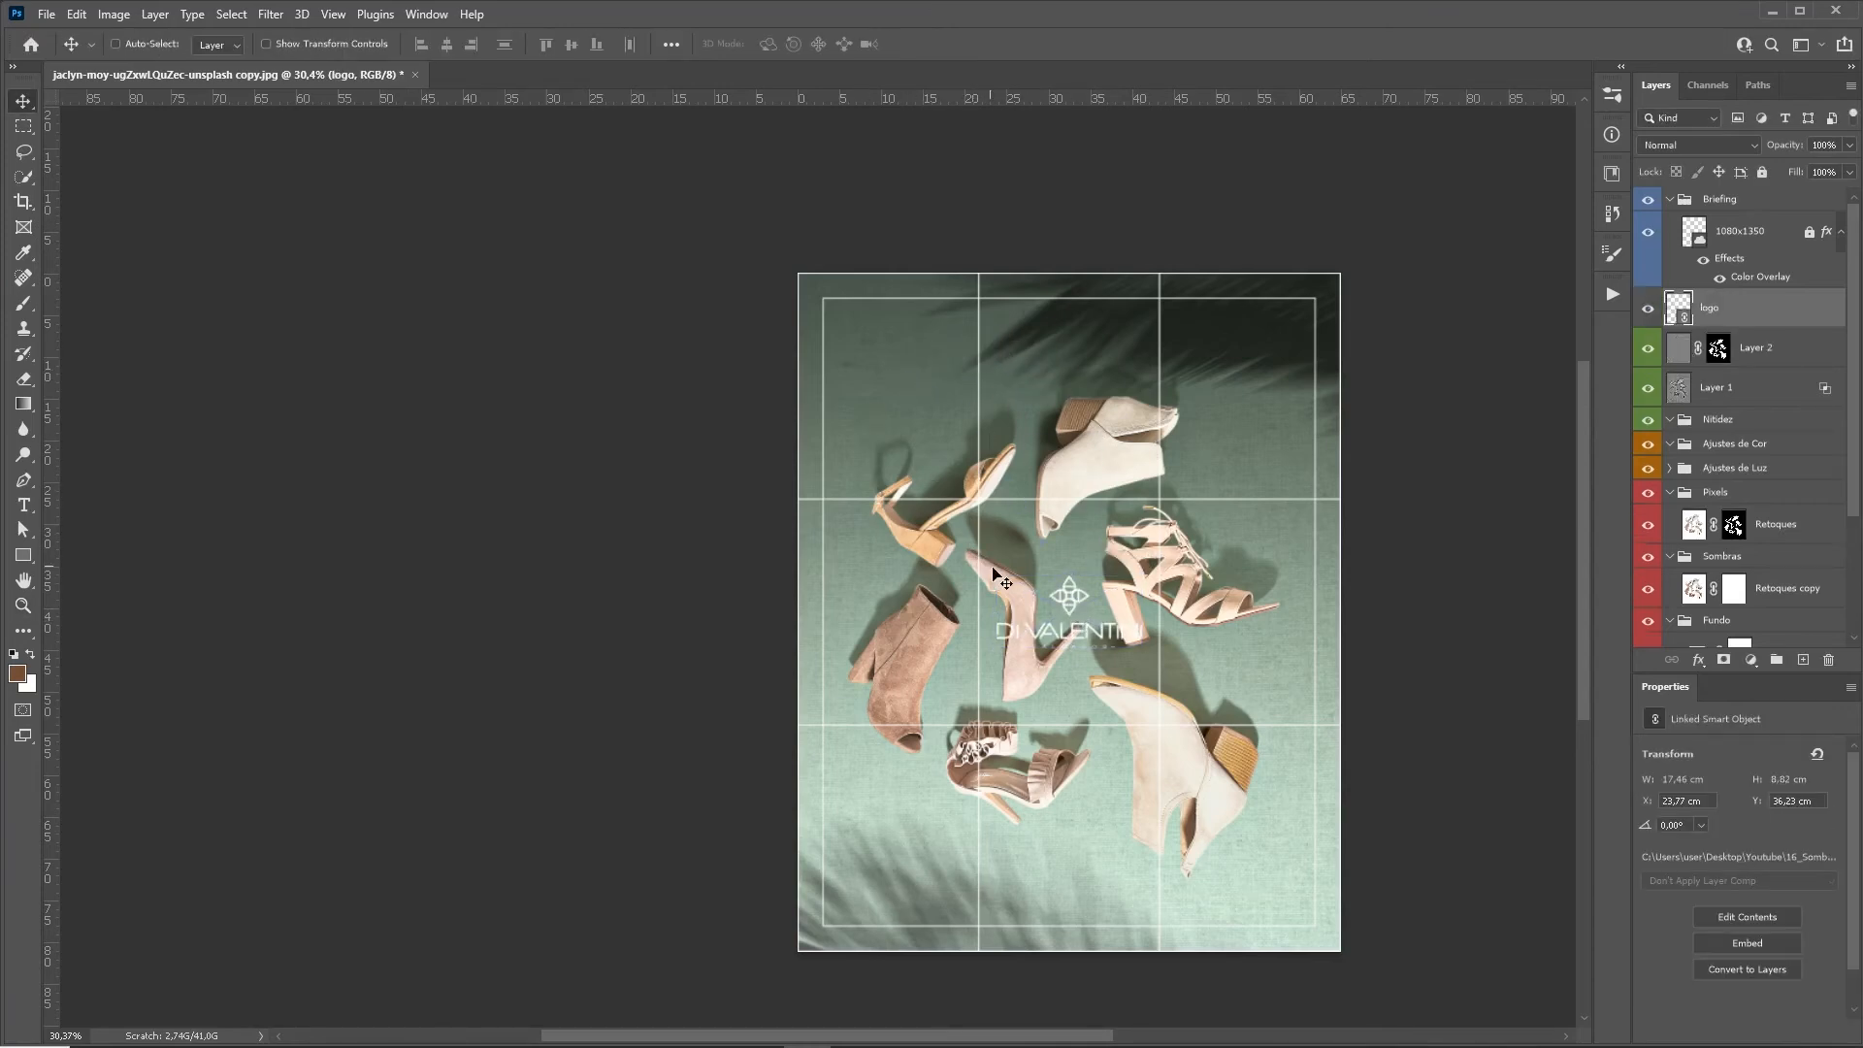
Move the logo to the upper-left corner of the grid's margins, at X 3.13 cm and Y 3.13 cm.
drag(1065, 627, 883, 335)
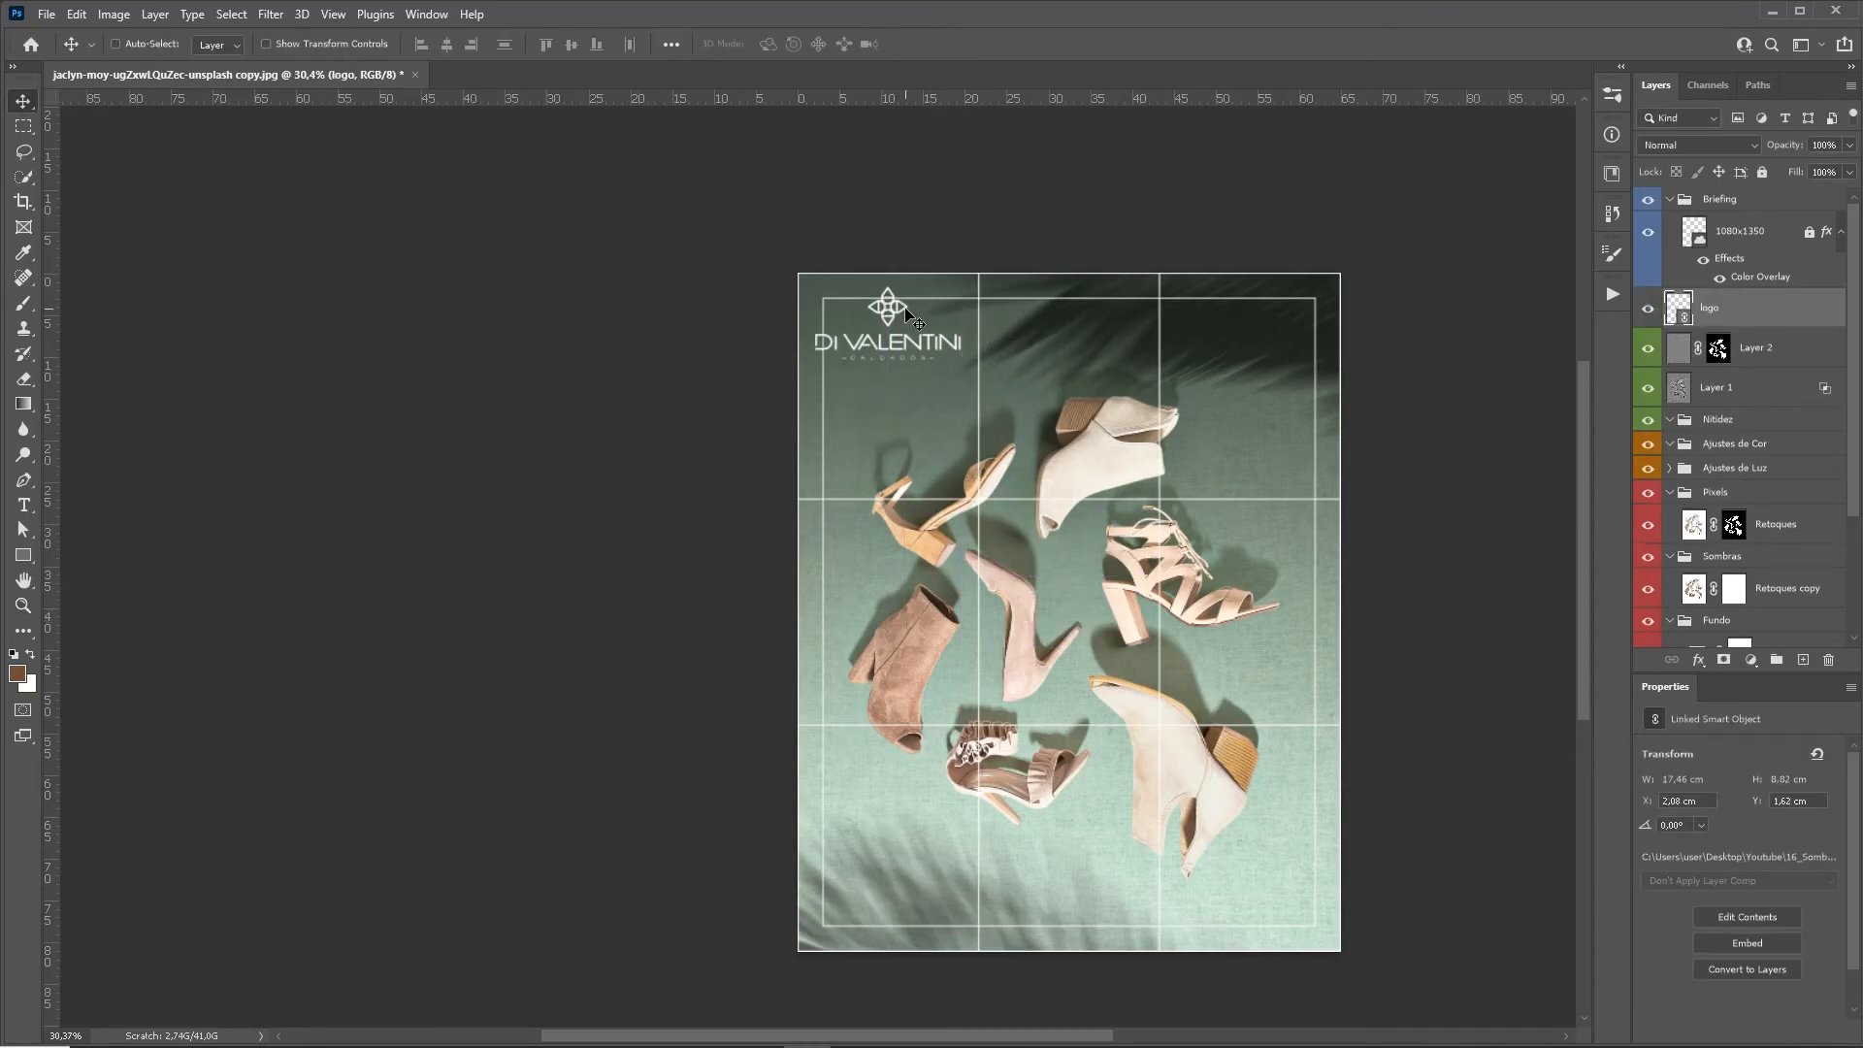
key(shift+Down)
key(shift+Down)
key(shift+Down)
key(shift+Down)
key(shift+Down)
key(shift+Right)
key(shift+Right)
key(shift+Right)
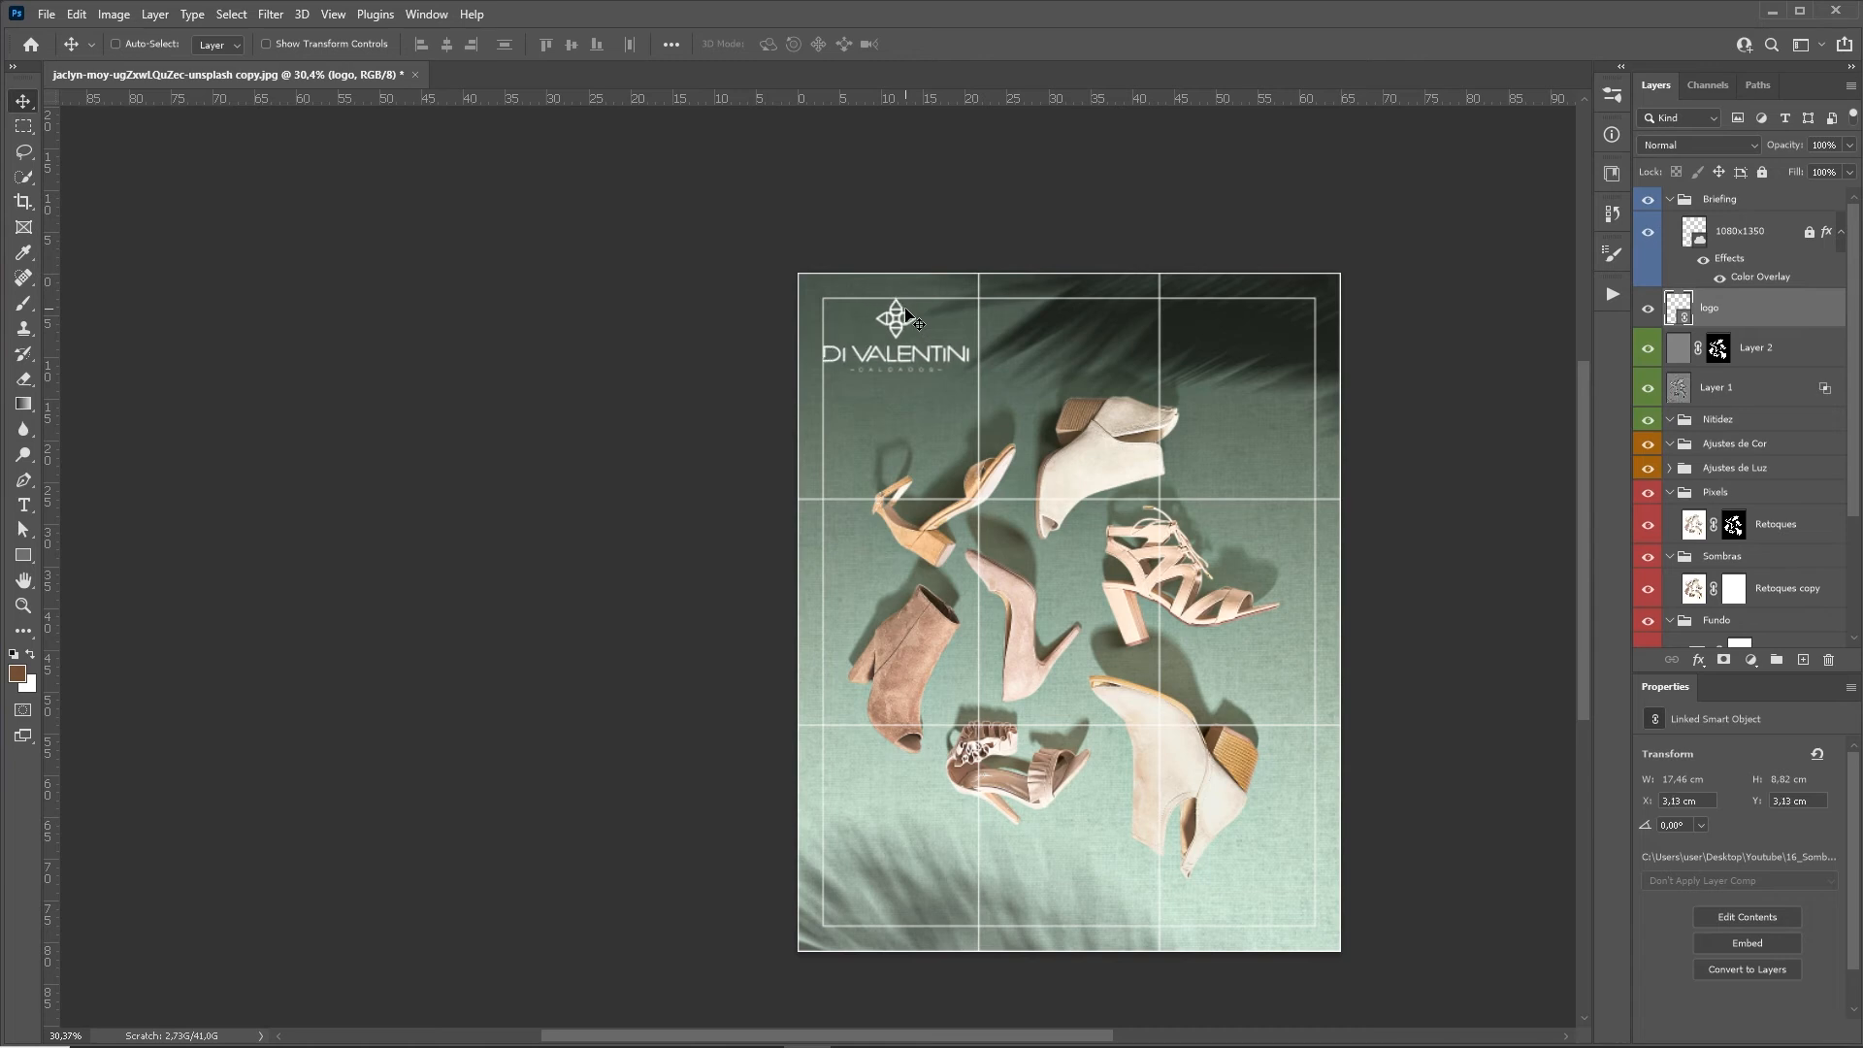
key(shift+Up)
Scale the logo up proportionally to about 25.51 × 12.88 cm, keeping its upper-left corner on the margins.
key(ctrl+t)
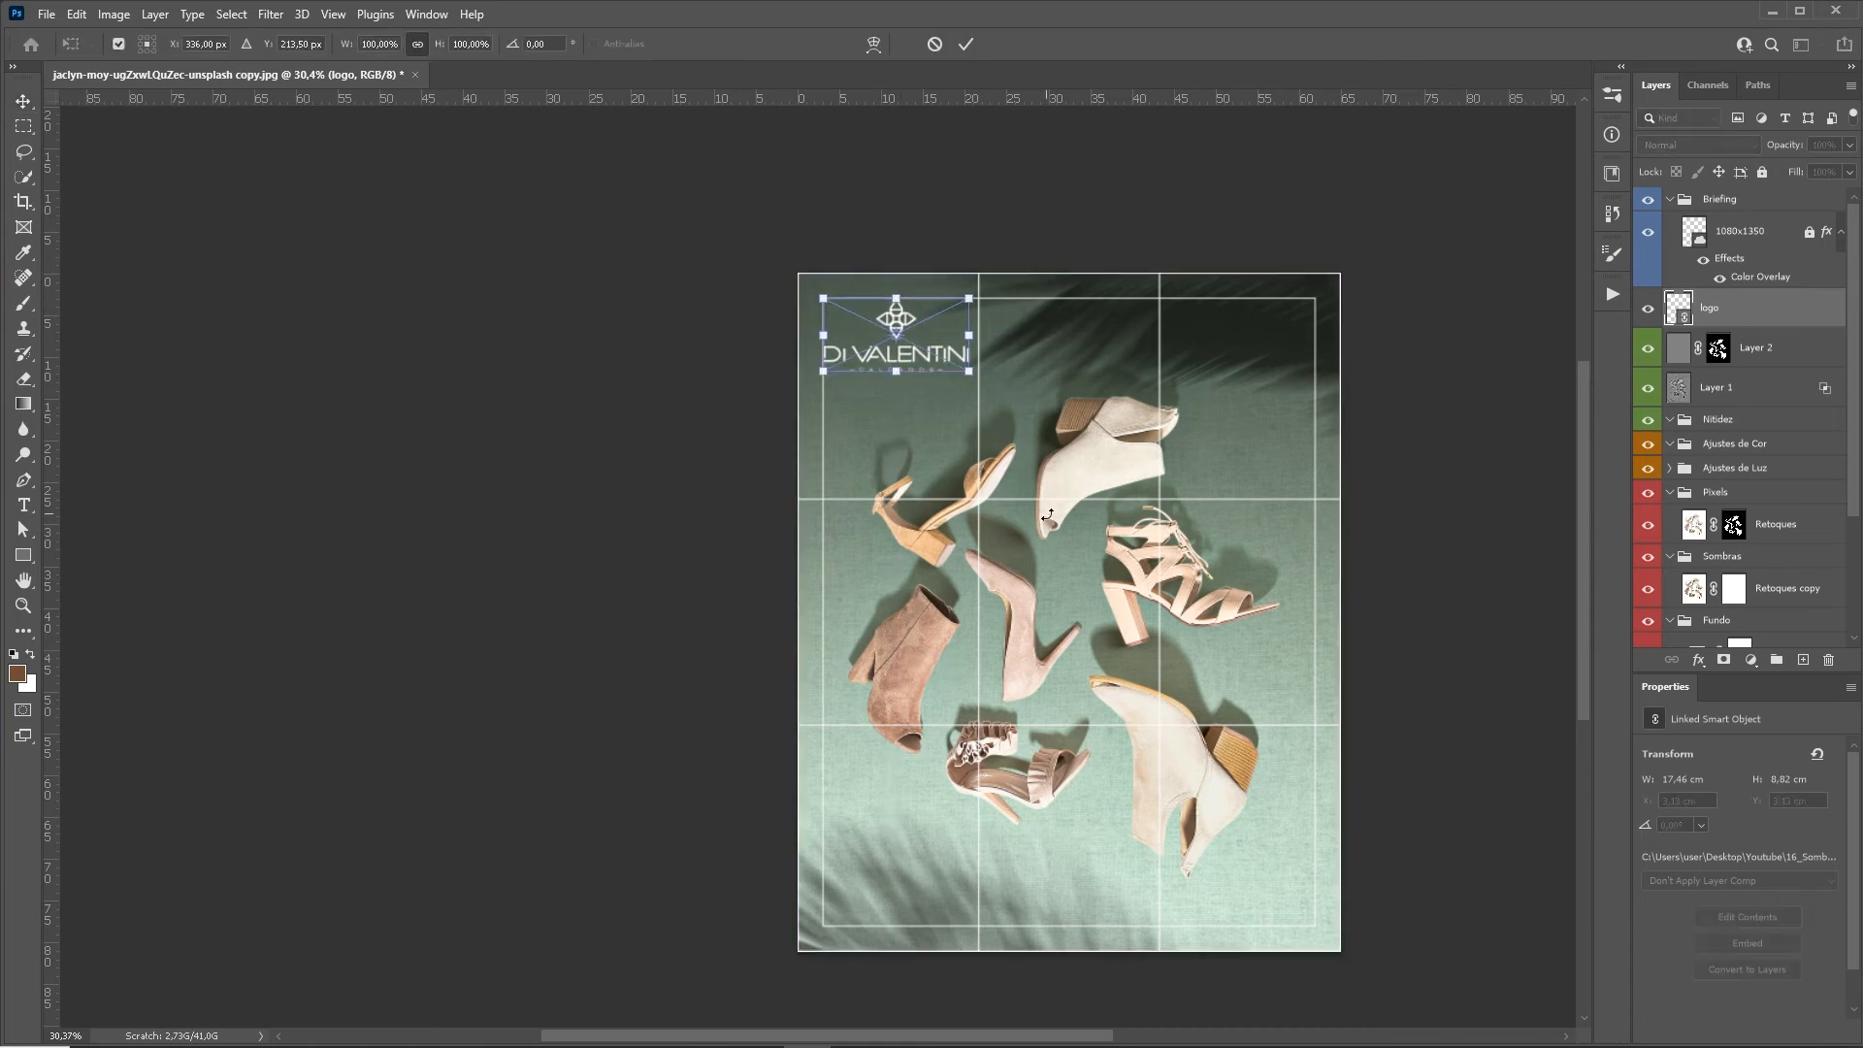
drag(972, 369, 1047, 392)
key(Return)
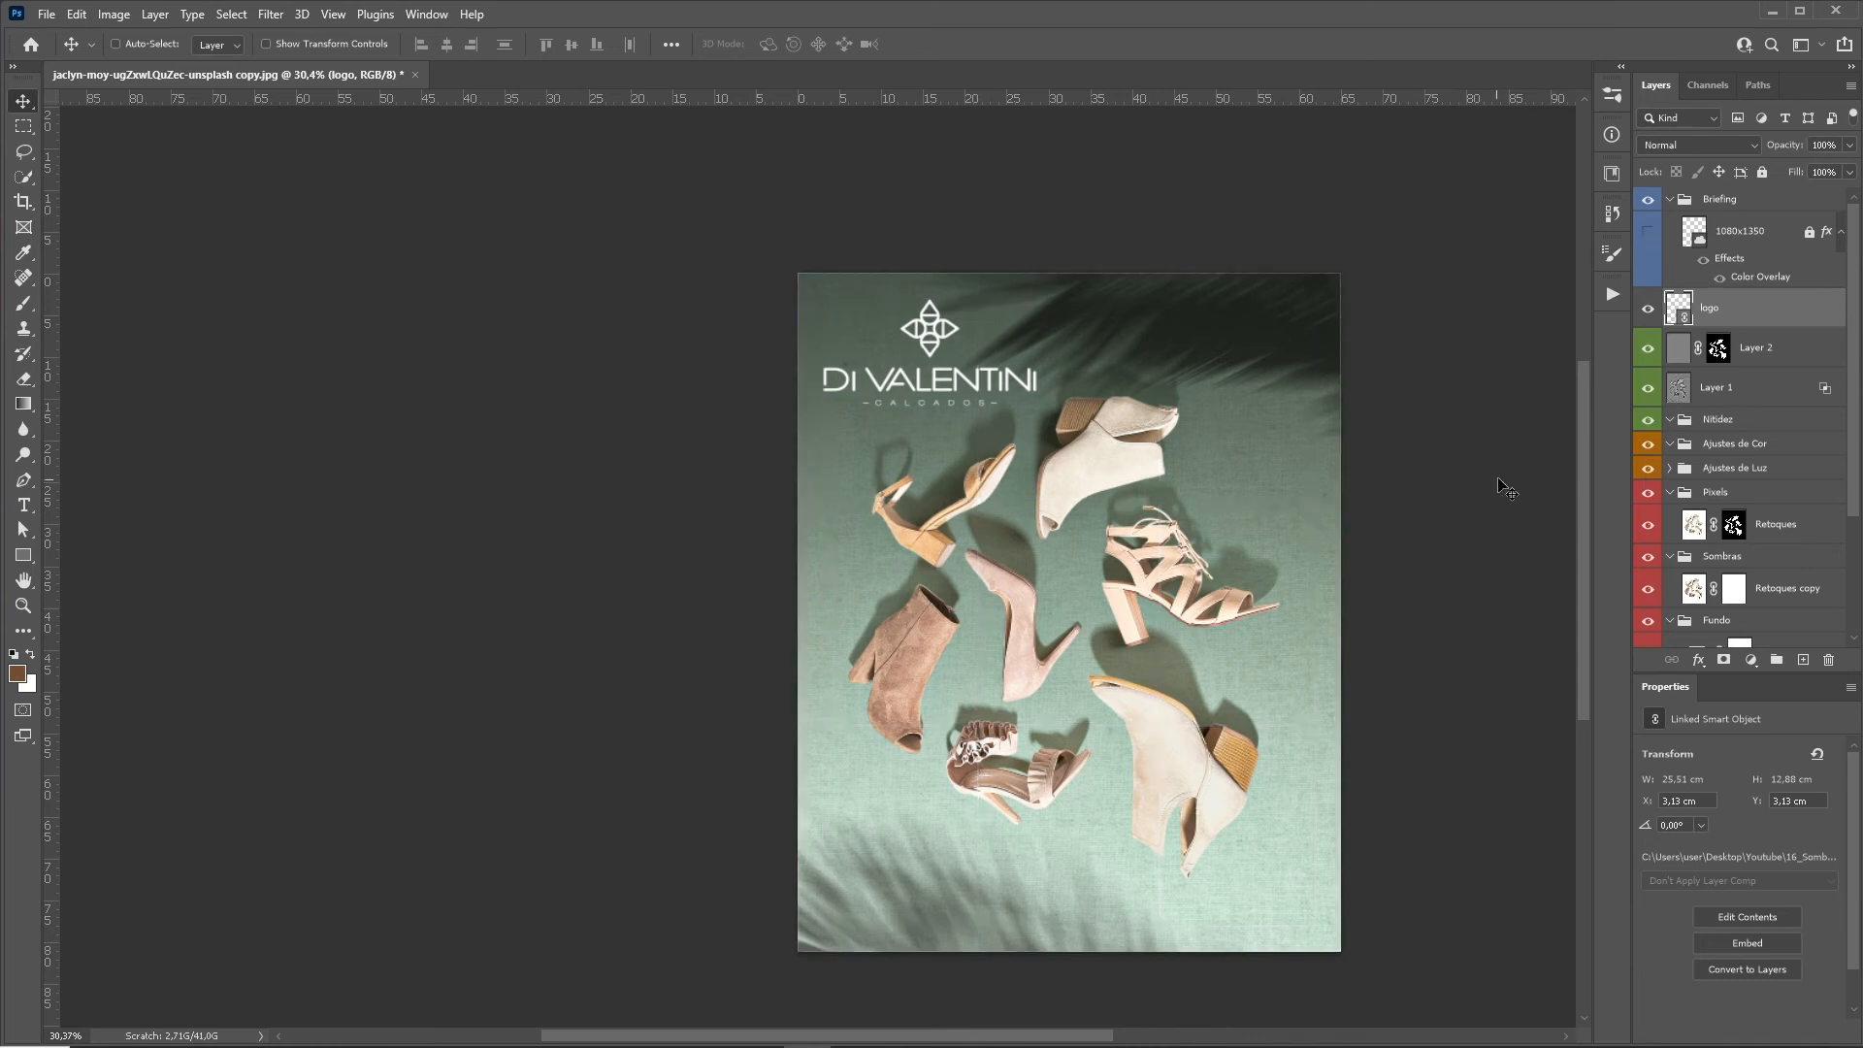
Place the Facebook, Instagram and Twitter icons from the Icones library side by side in the lower part of the ad.
key(z)
drag(1275, 547, 1125, 634)
click(1612, 175)
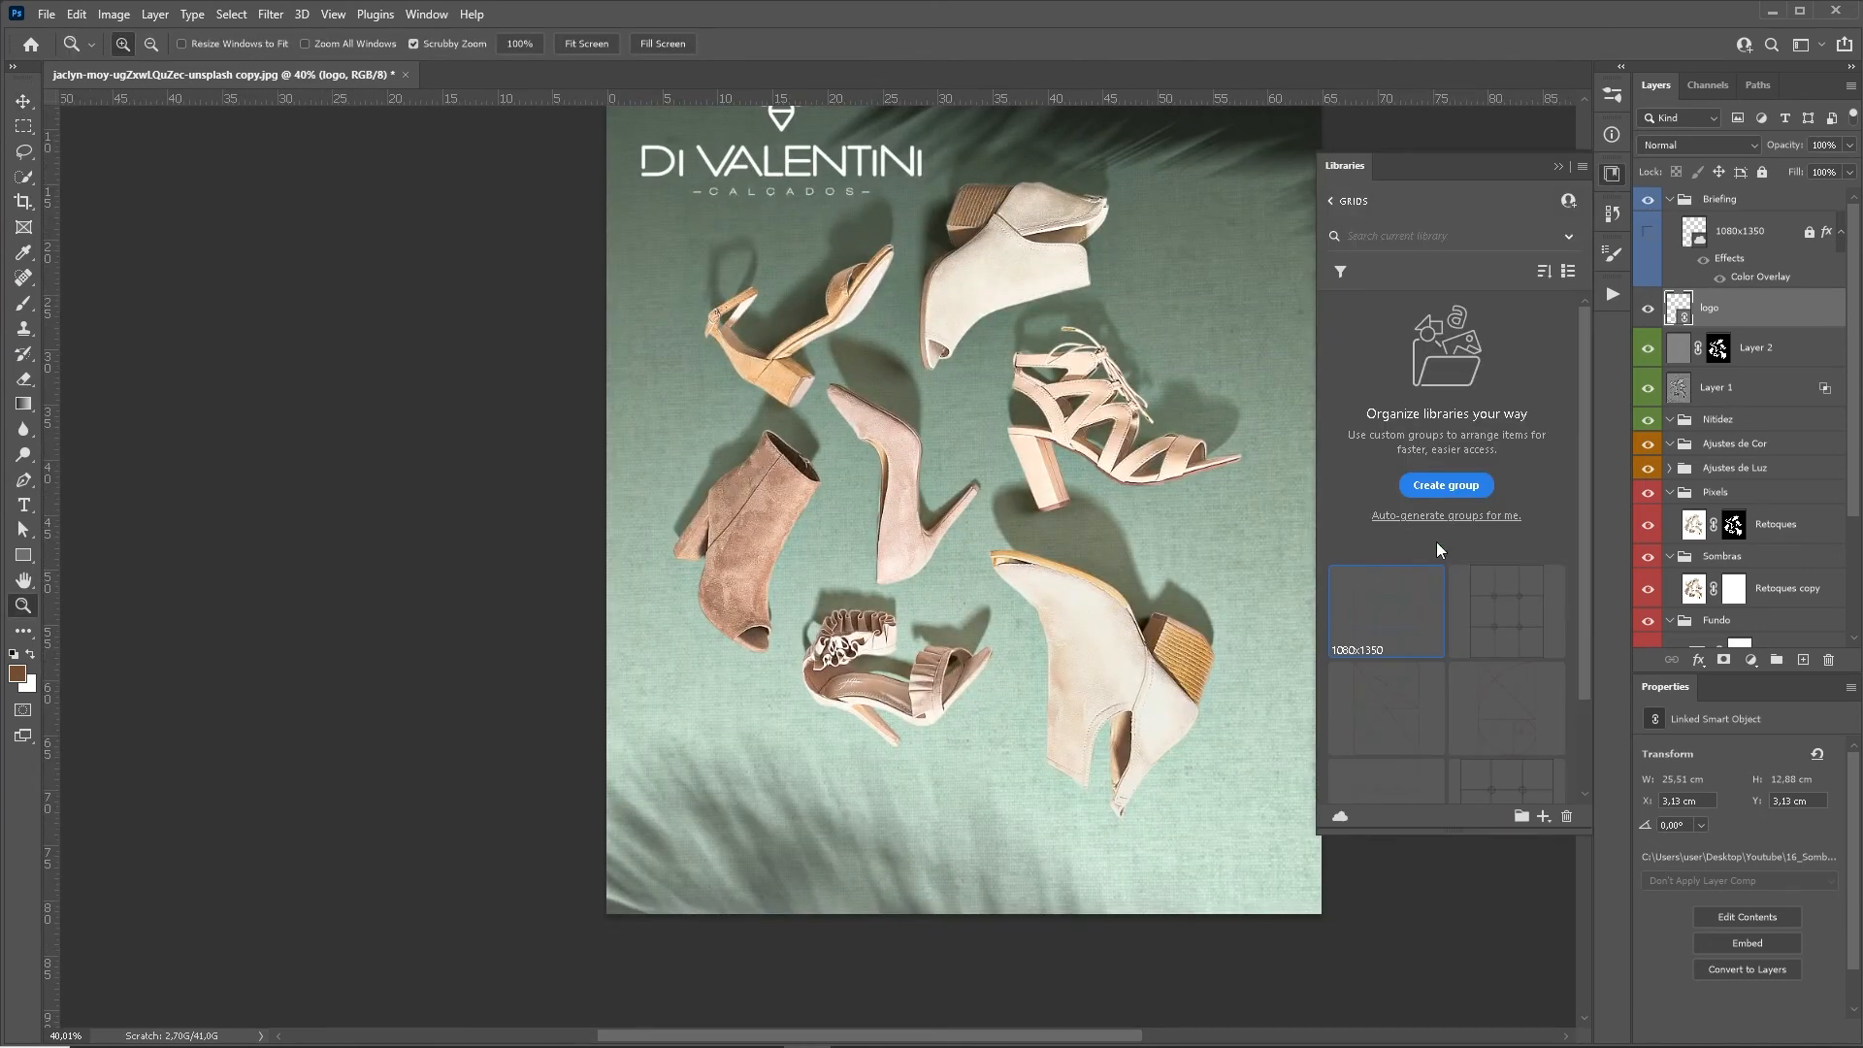
click(1331, 201)
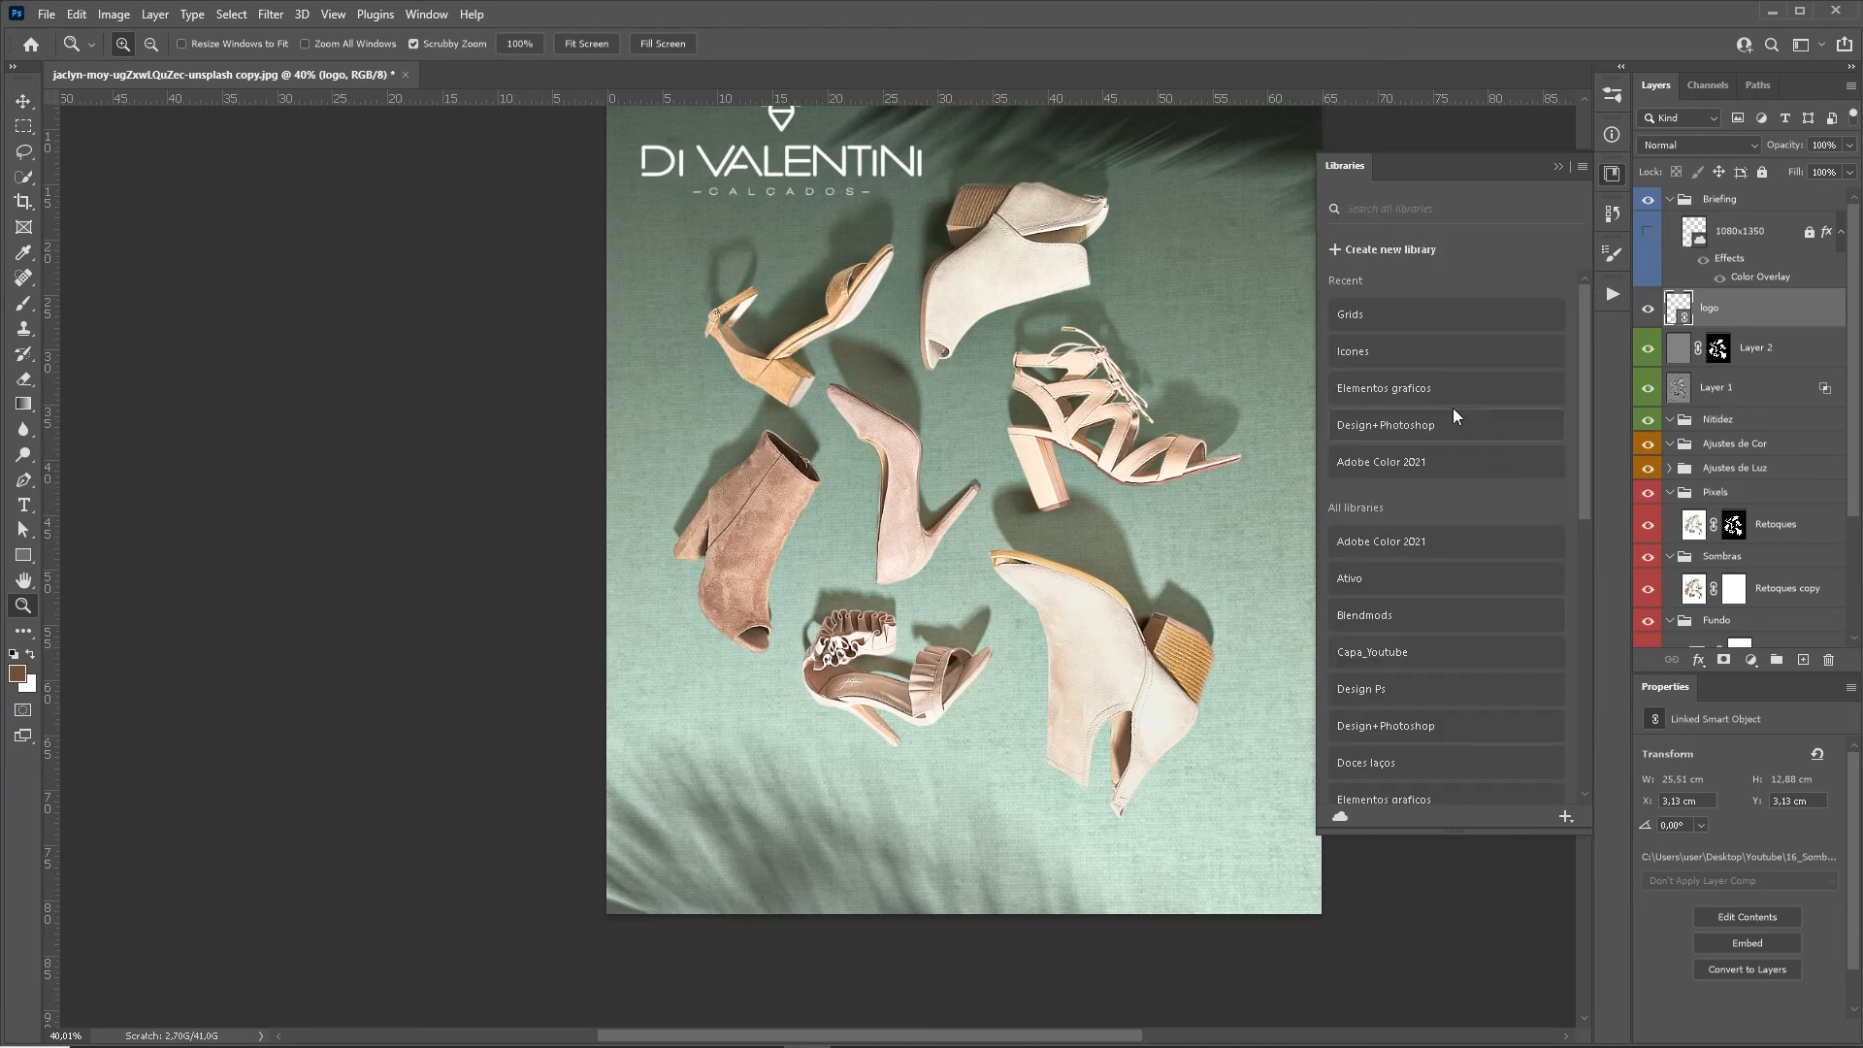
click(1361, 359)
drag(1383, 715, 928, 753)
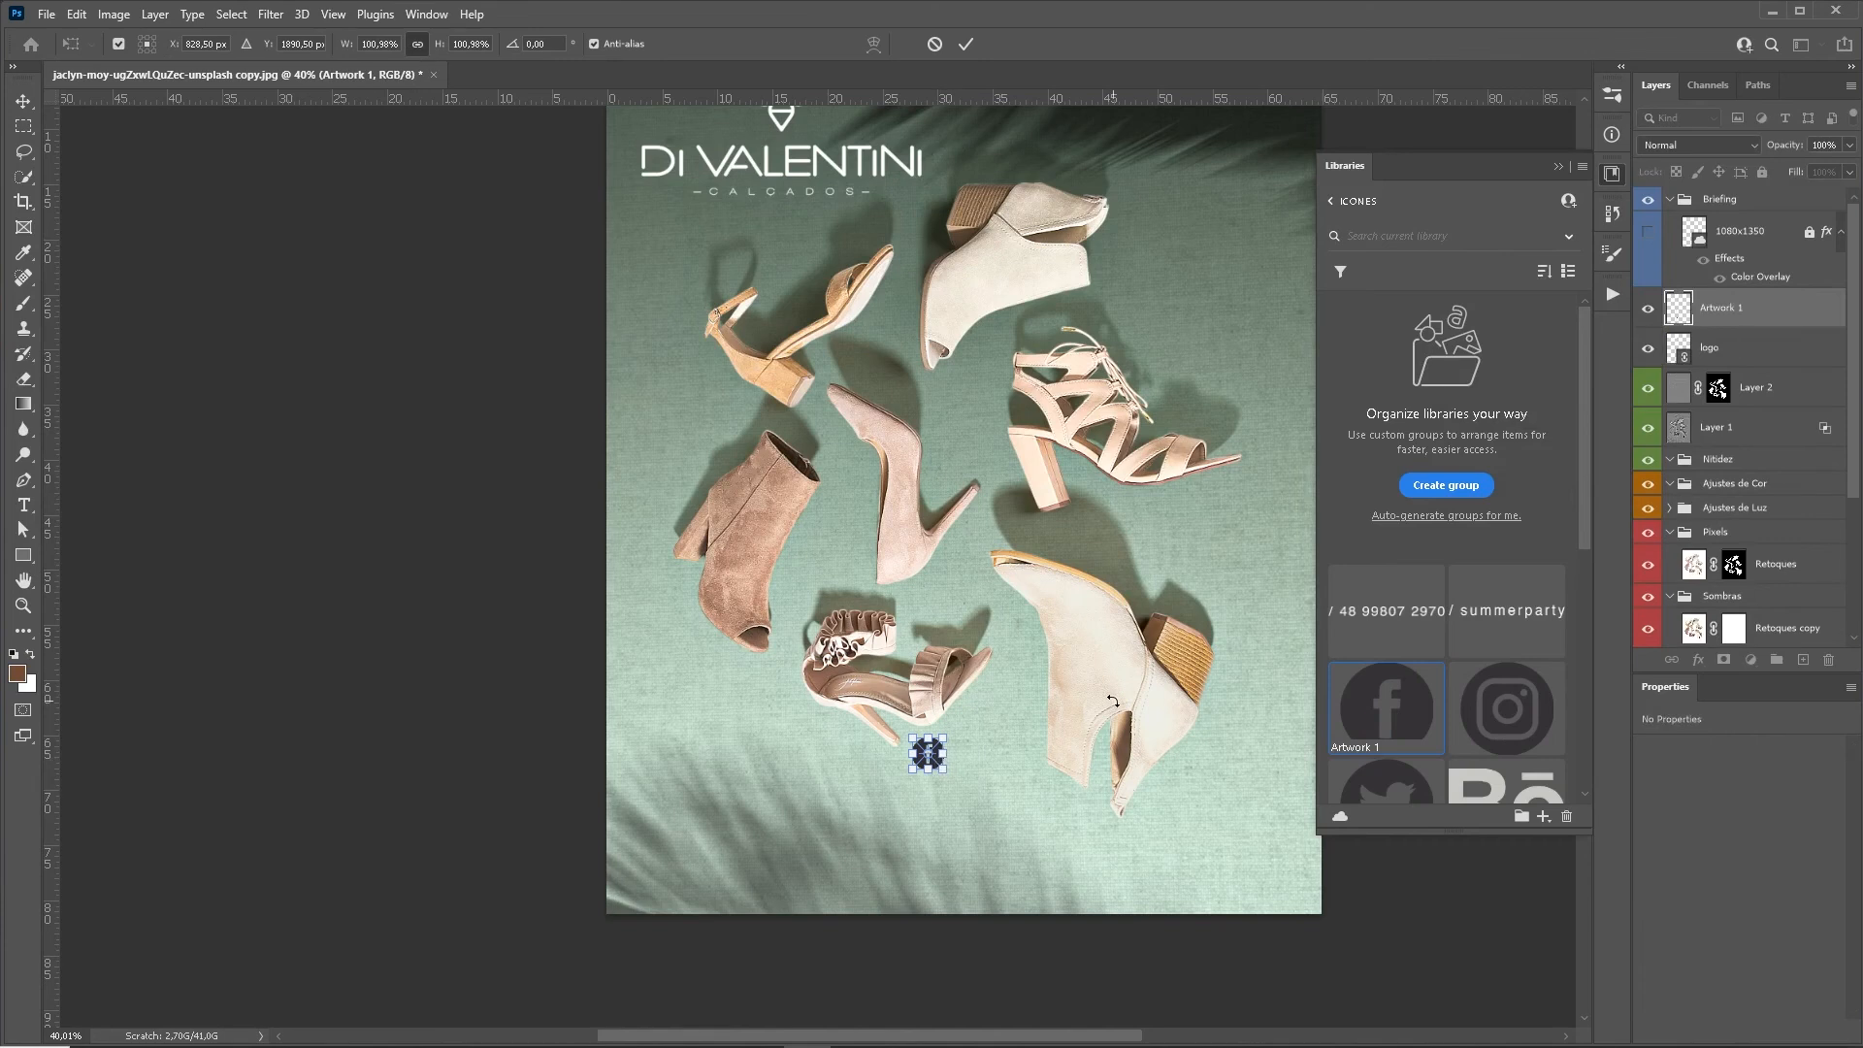
drag(1506, 708, 997, 741)
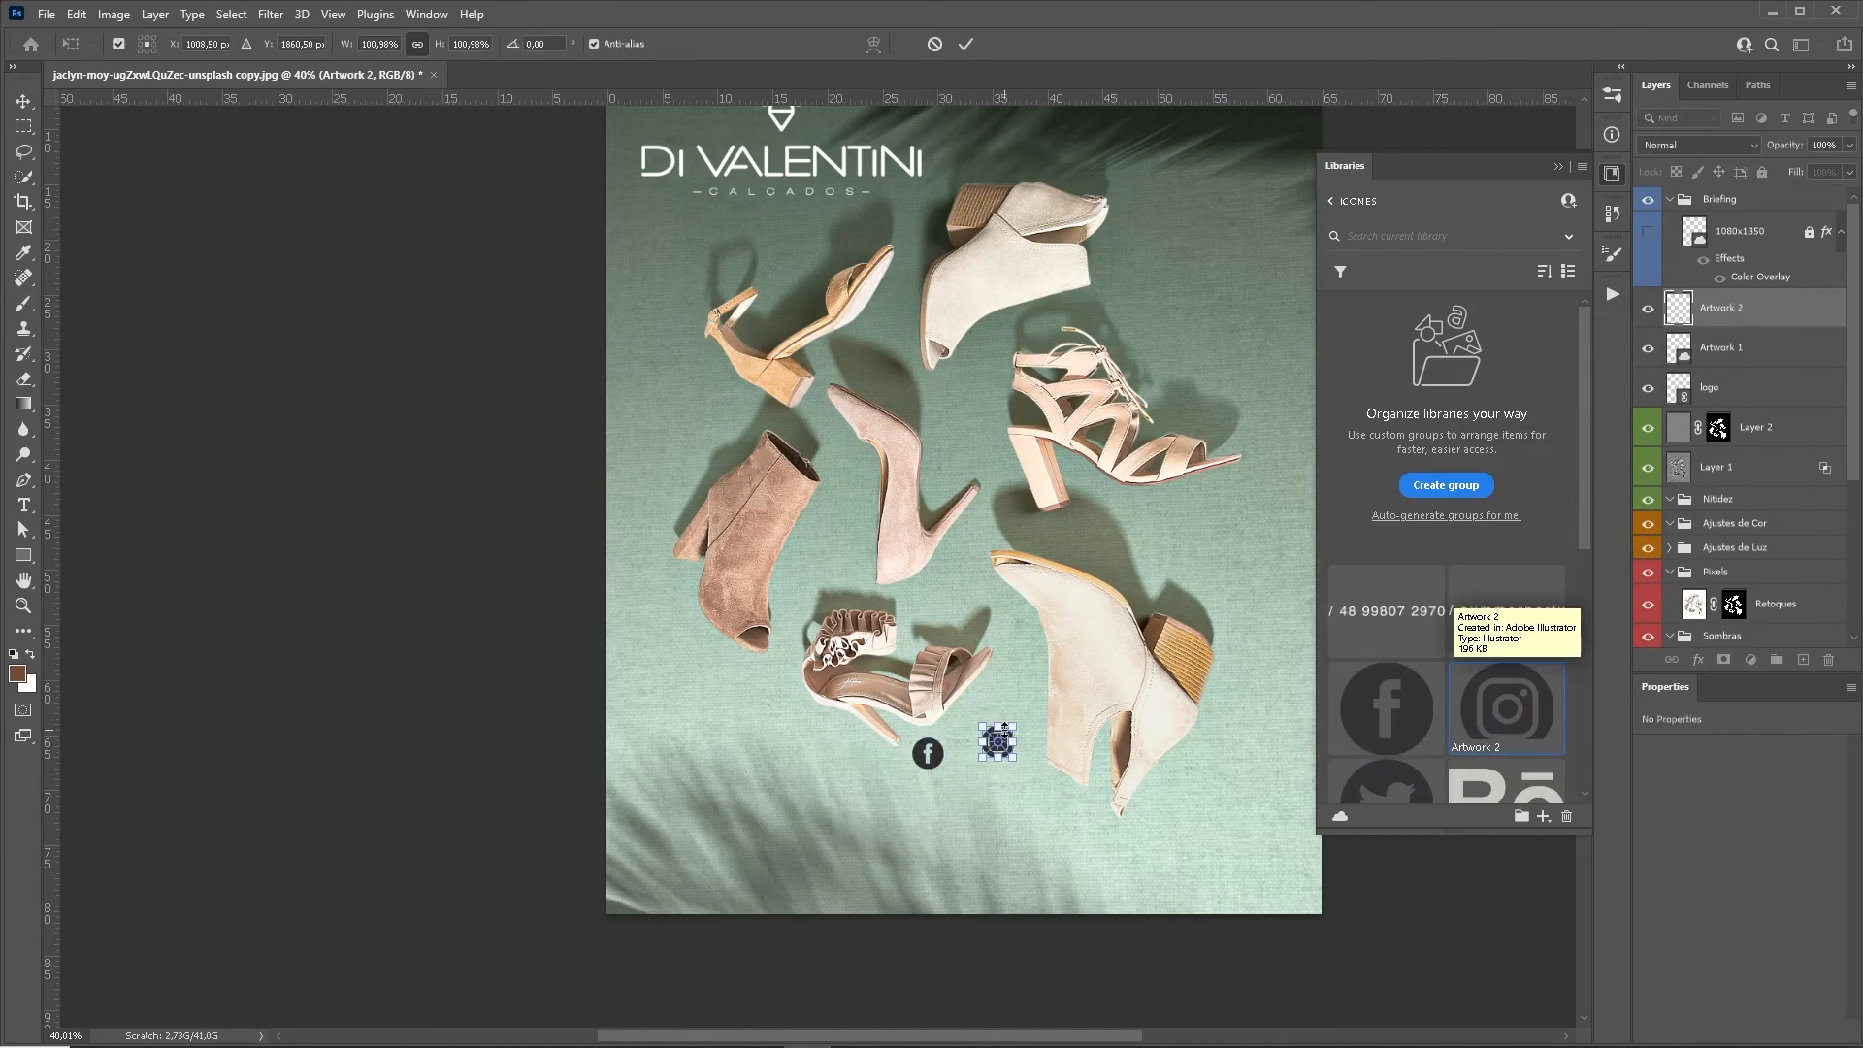
drag(1386, 781, 1077, 727)
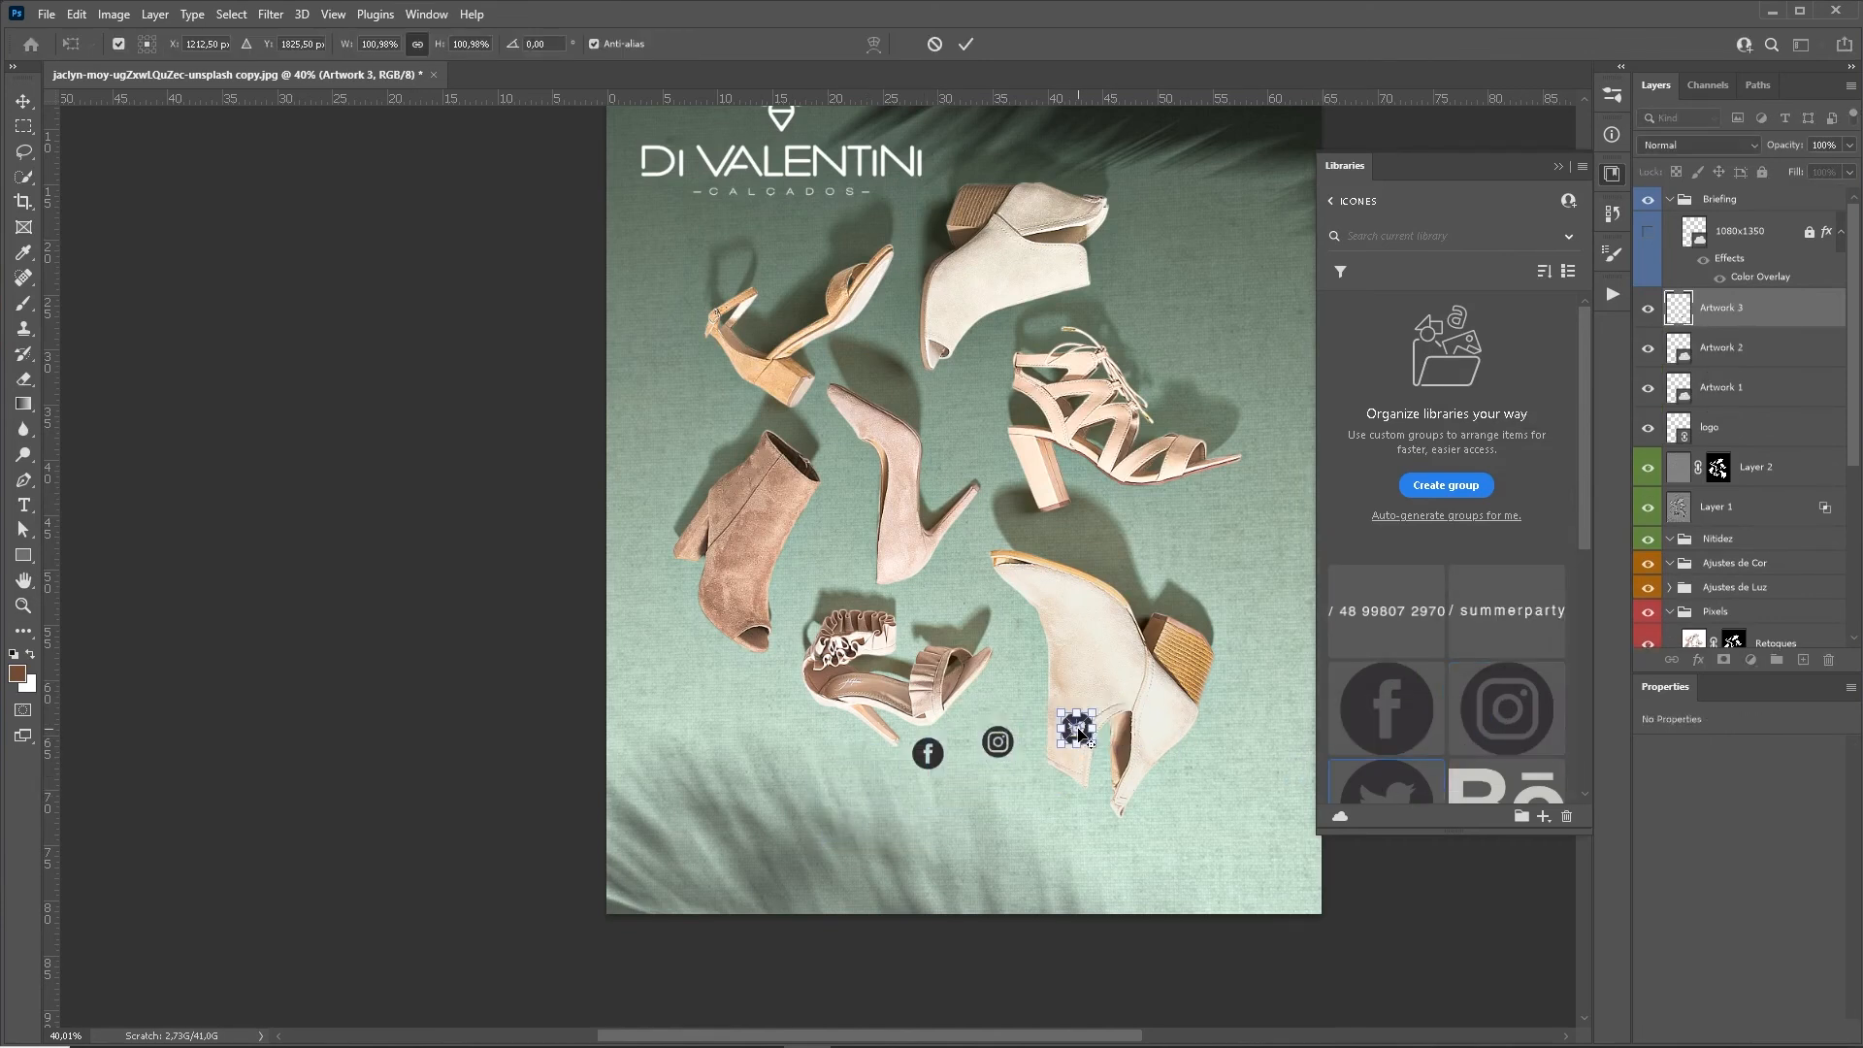
Align the three social icons by their vertical centers, bring the Twitter icon closer and distribute them evenly horizontally.
shift+click(1742, 388)
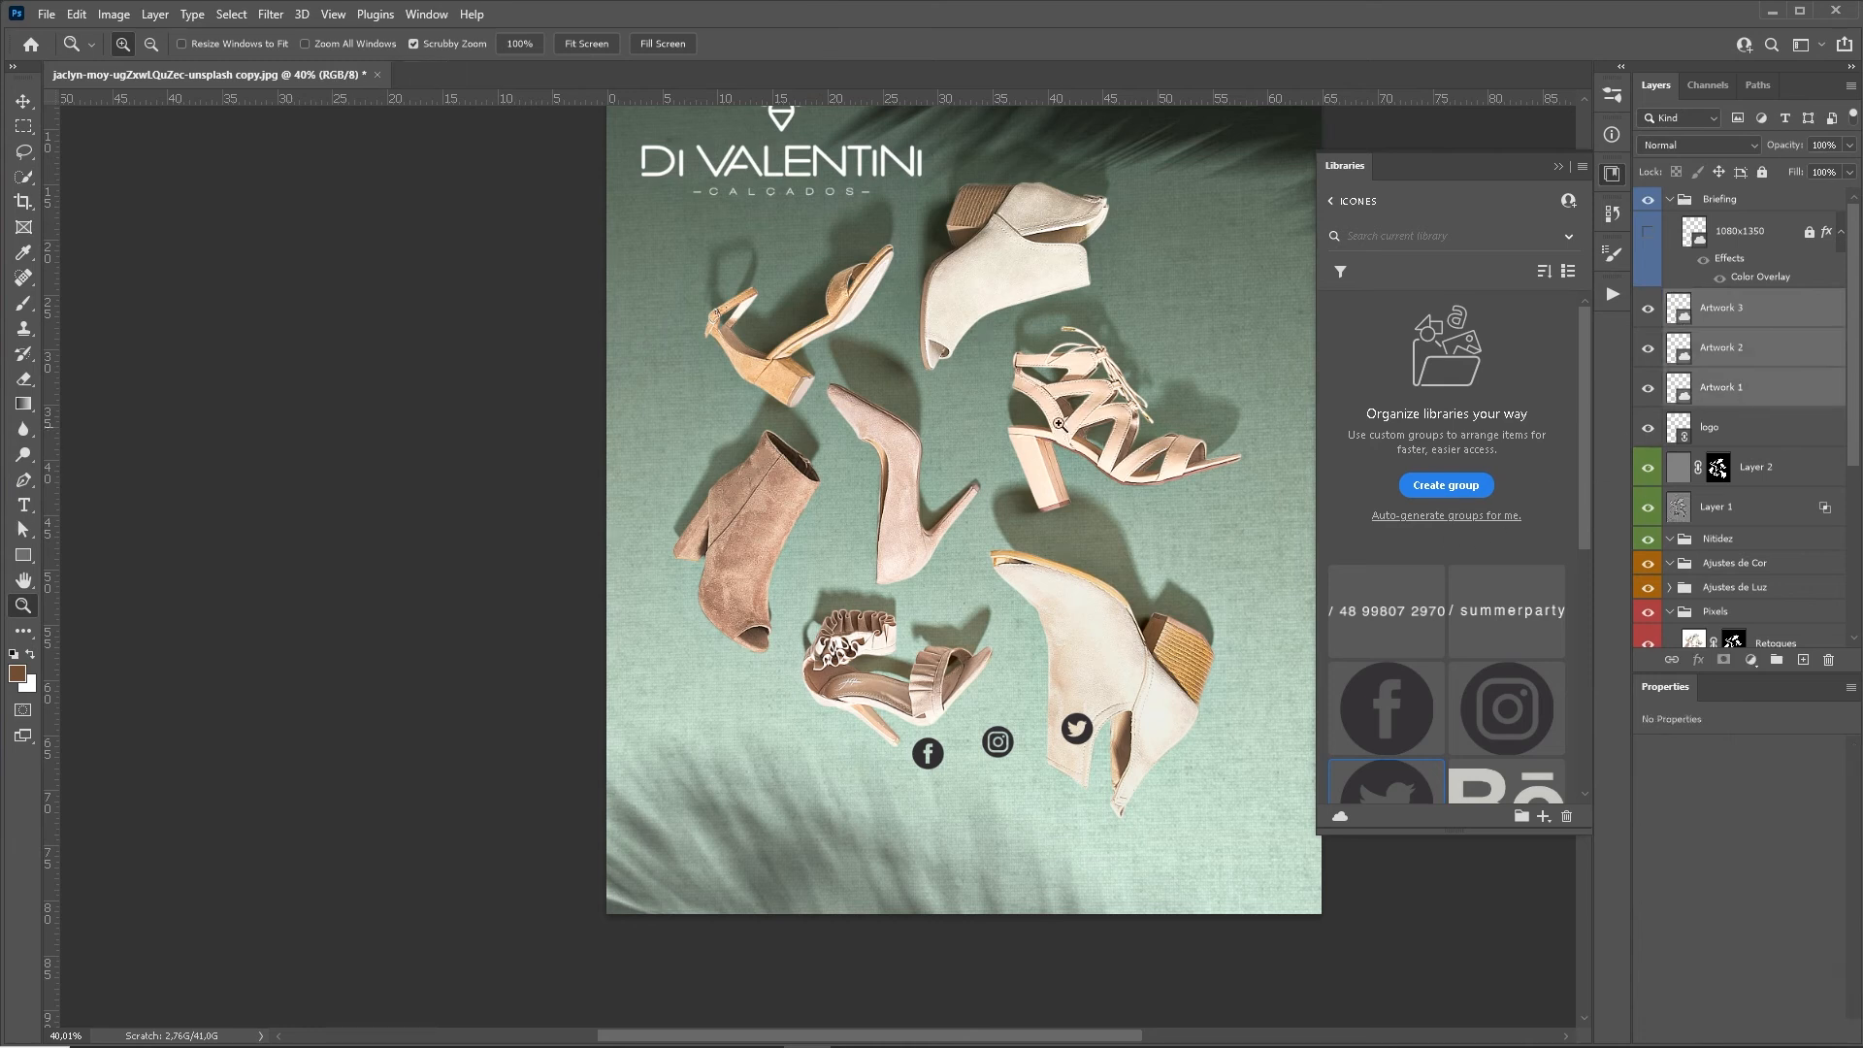
key(v)
click(571, 44)
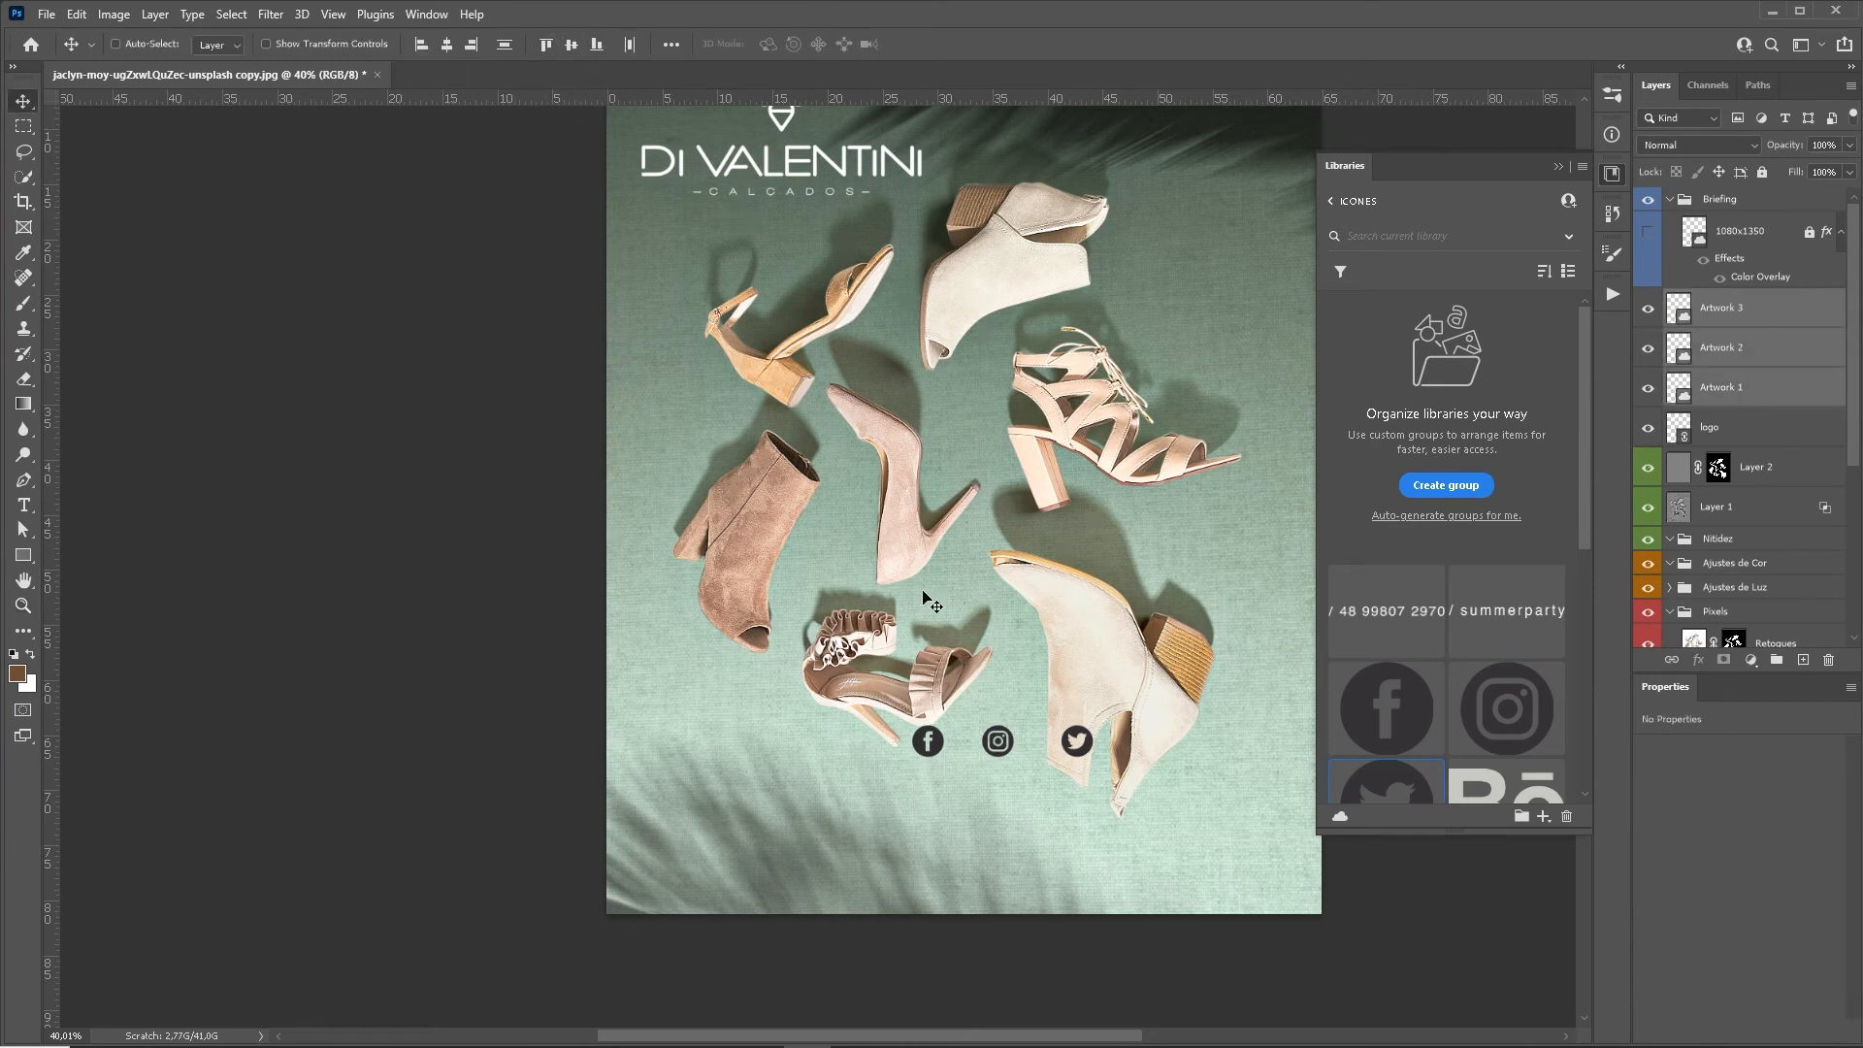
click(1749, 320)
drag(1066, 778, 1027, 778)
shift+click(1733, 394)
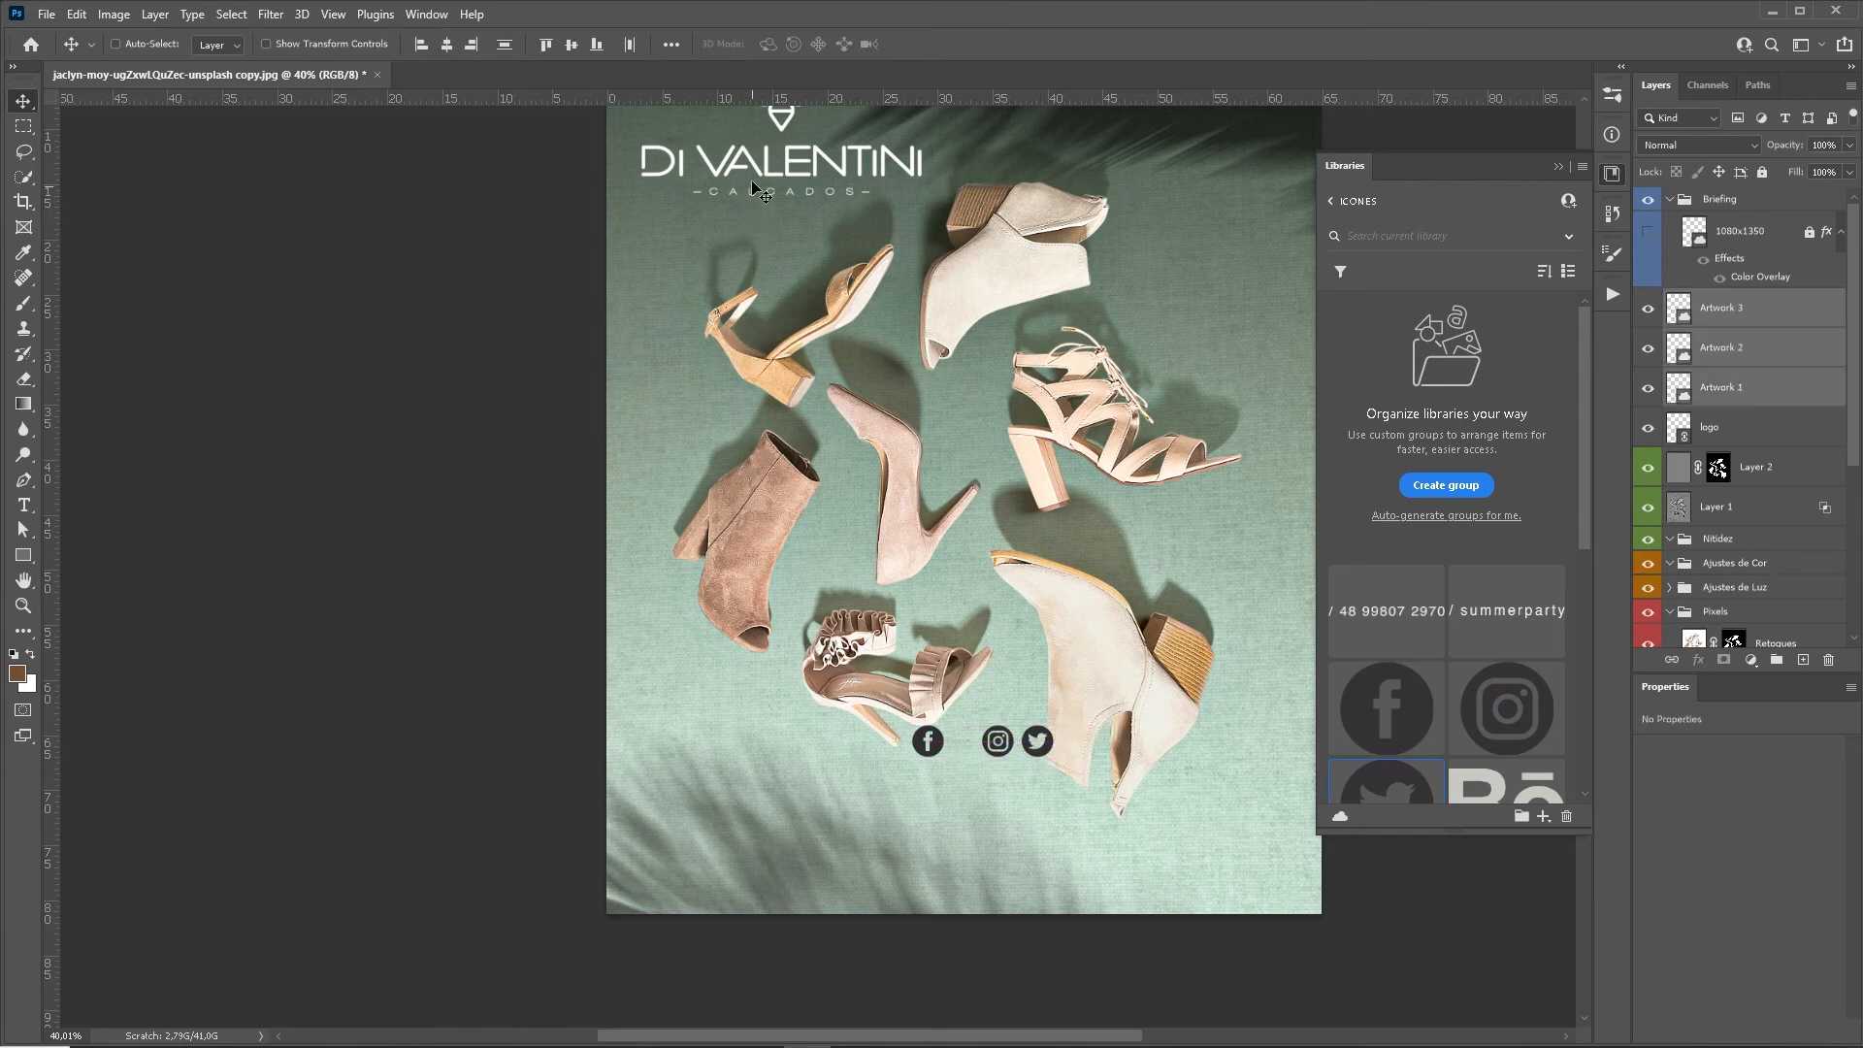
click(630, 44)
Show the layout grid and move the three social icons into the lower-right corner of its margins.
click(1646, 232)
drag(1026, 755, 1260, 871)
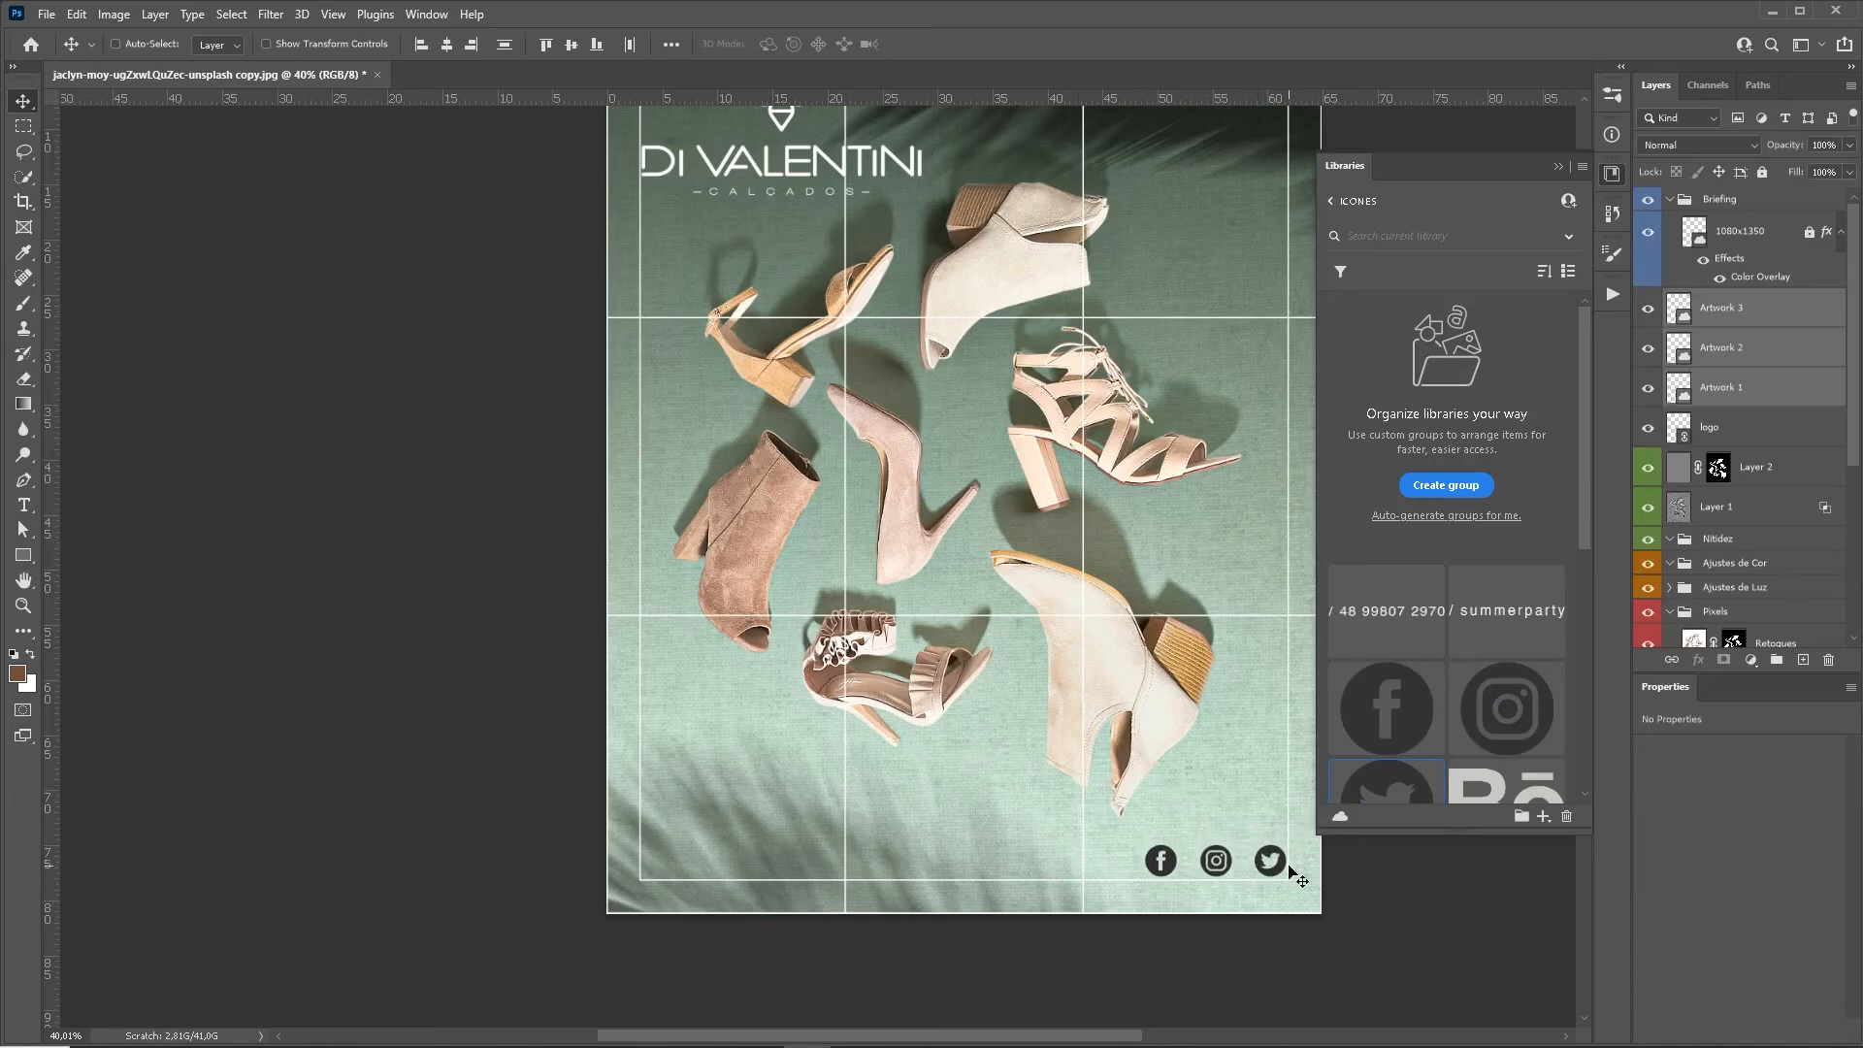
key(Down)
Group the three social icons as "Redes sociais" and give the group a white Color Overlay at 100% opacity.
key(ctrl+g)
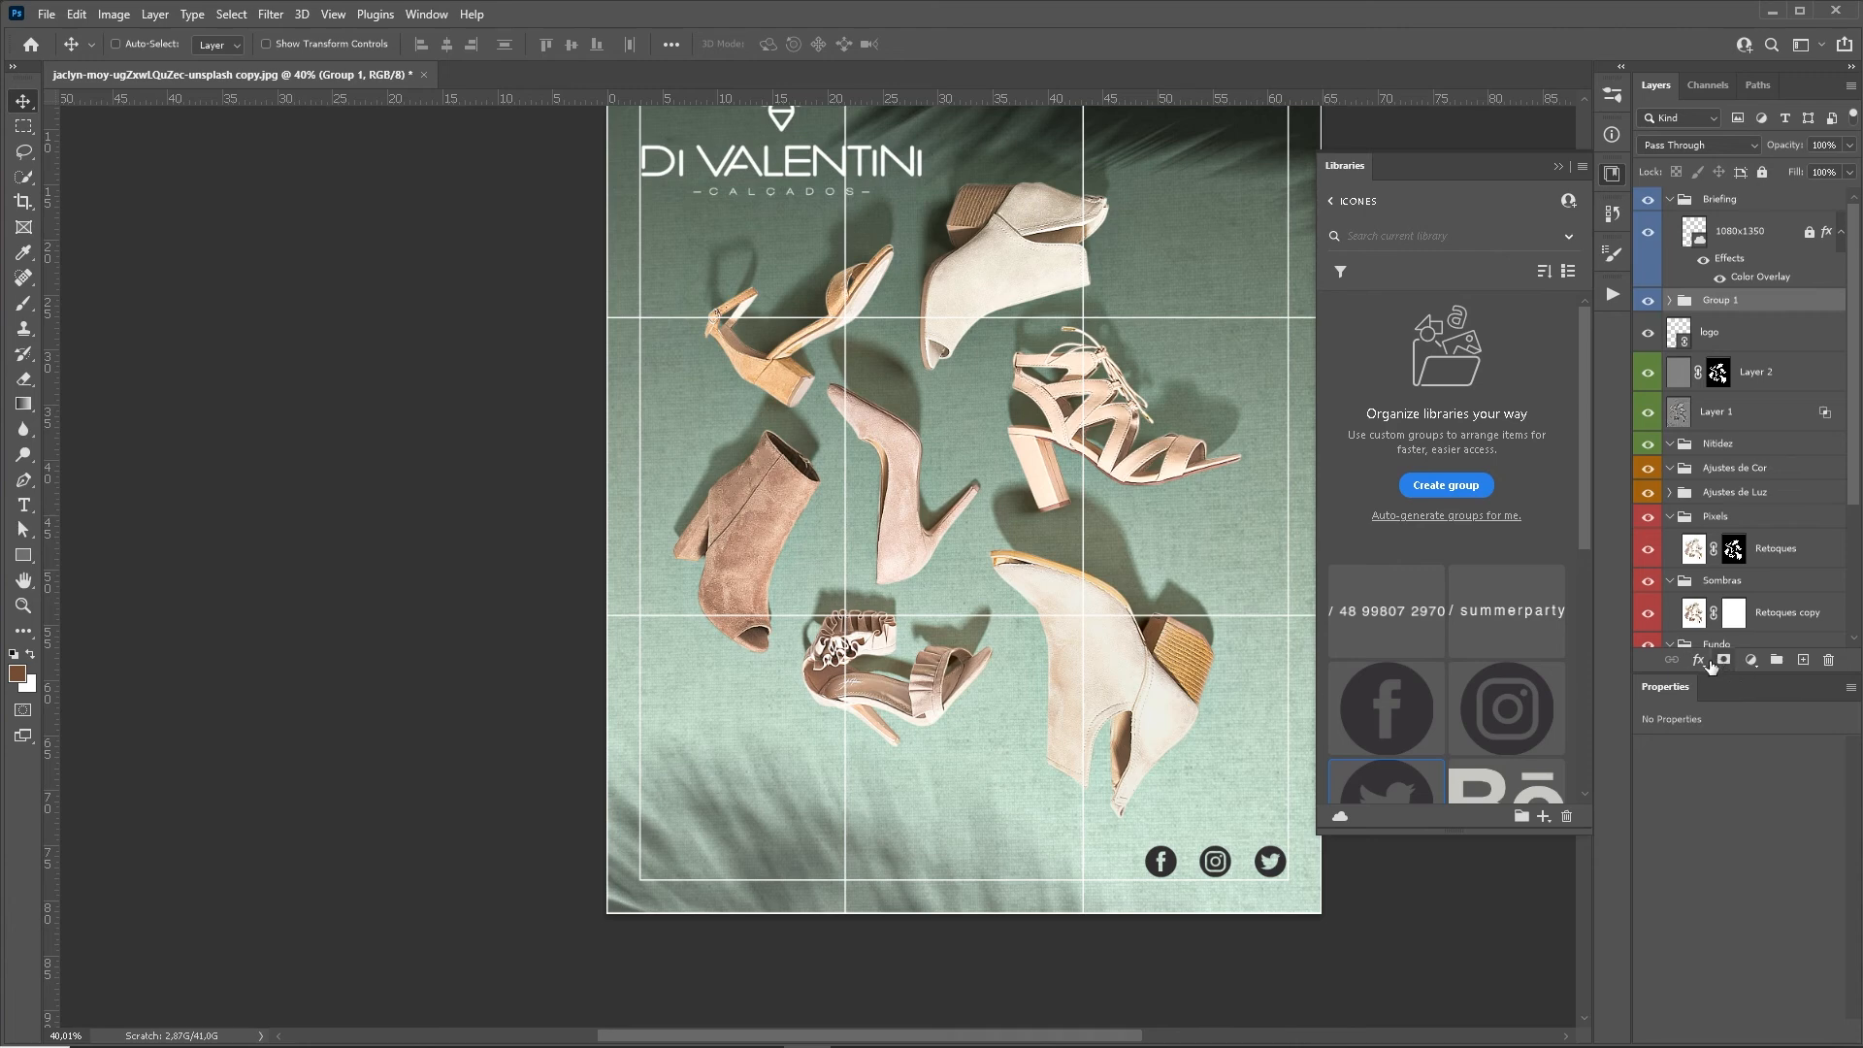
double_click(1721, 301)
key(Return)
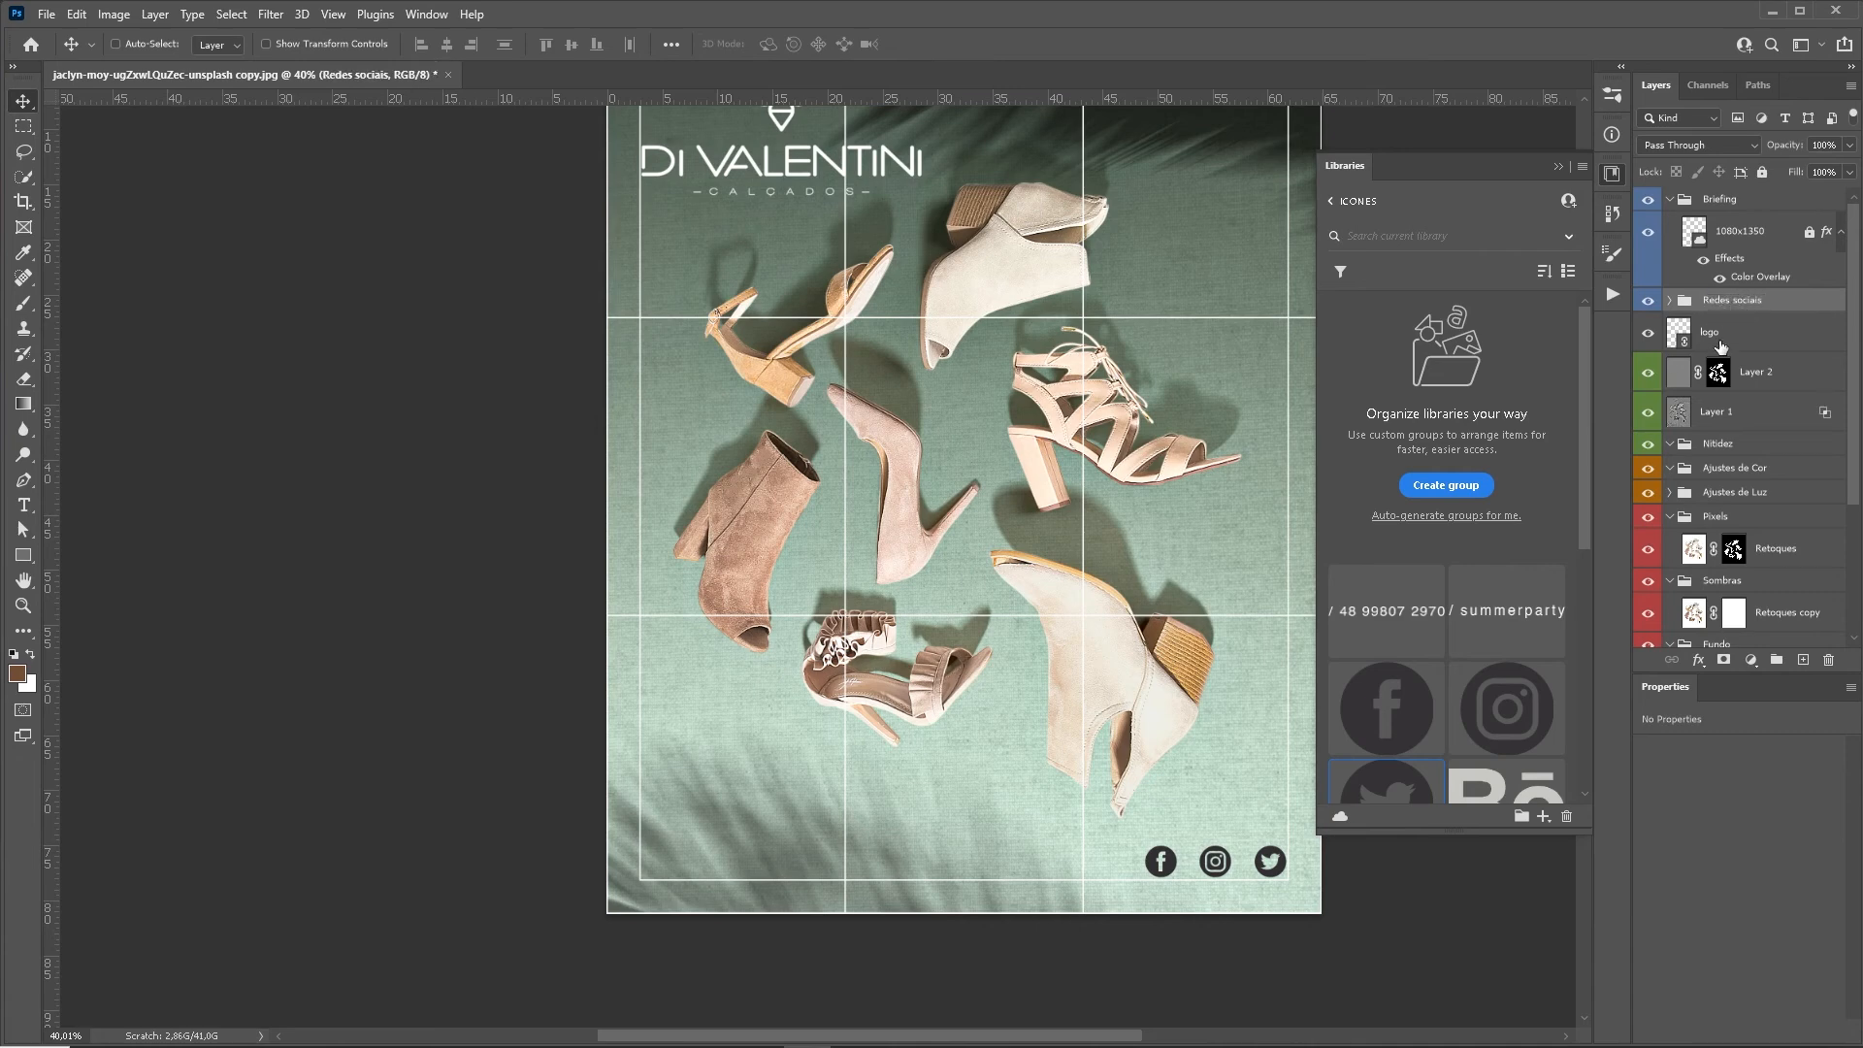
click(1704, 669)
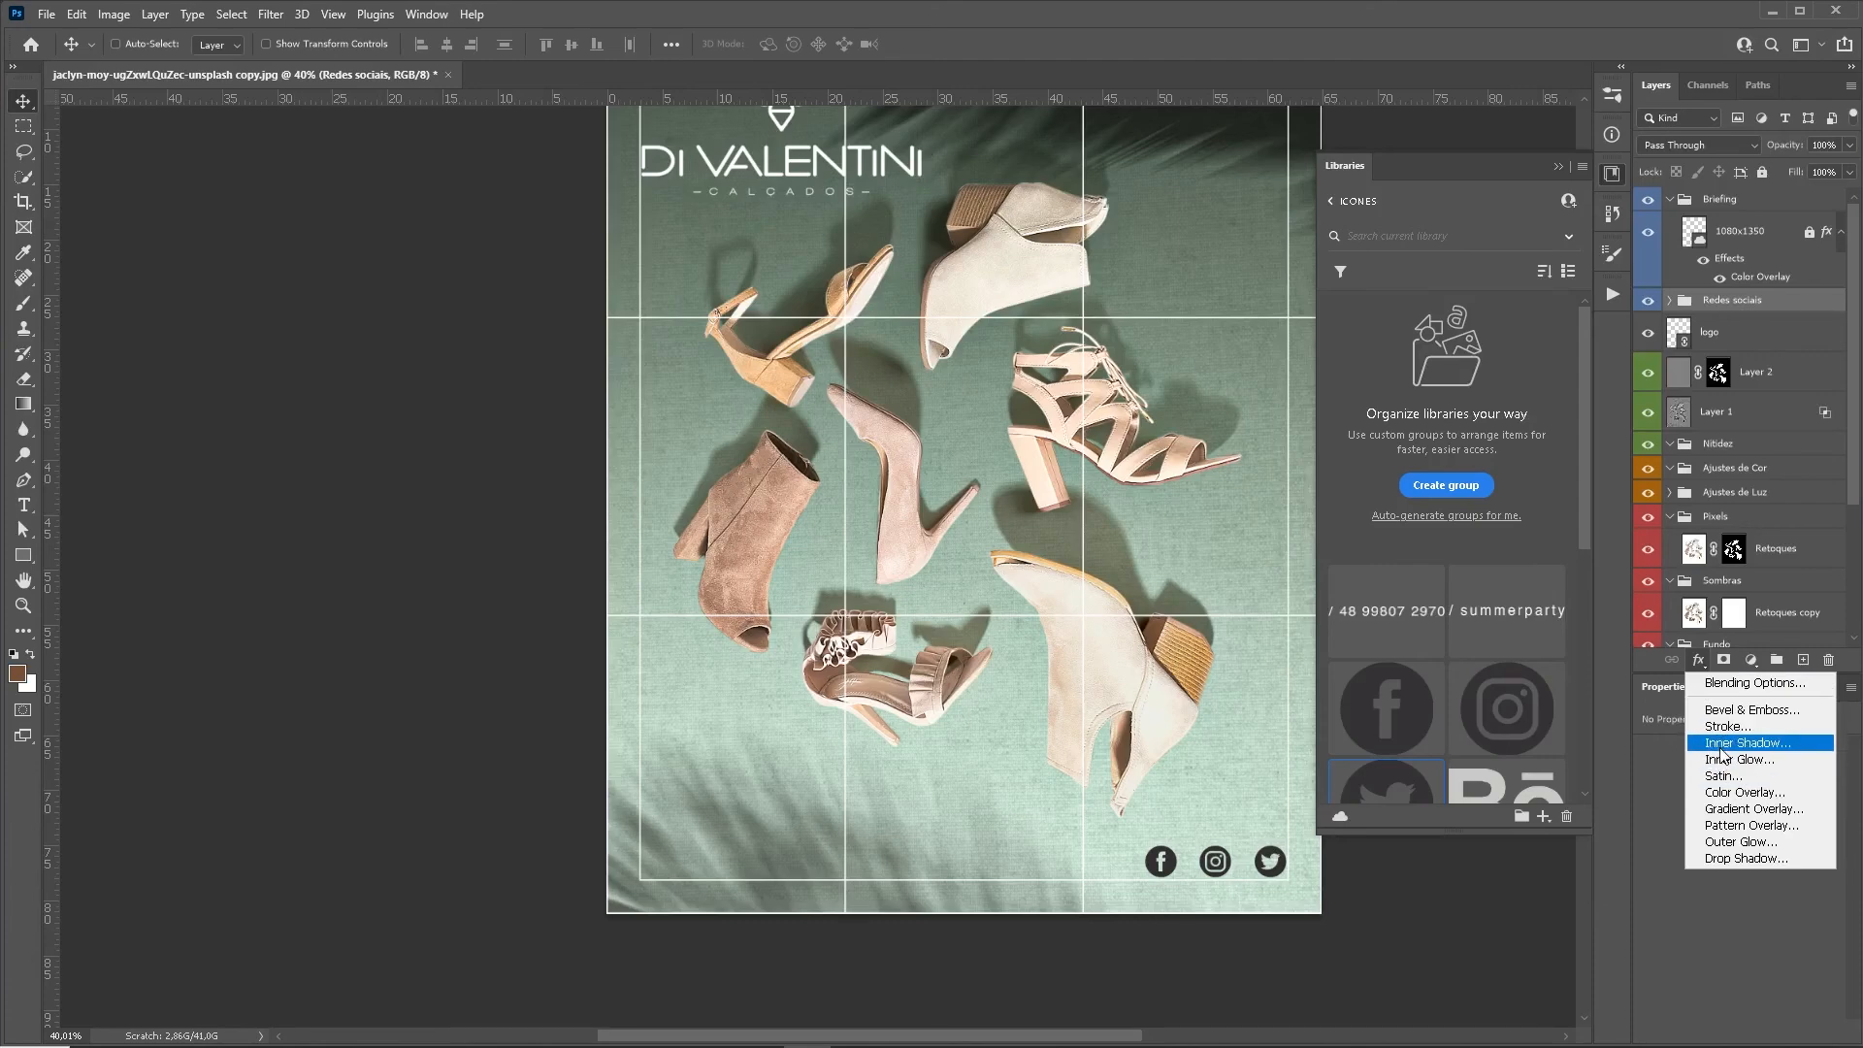
click(1738, 794)
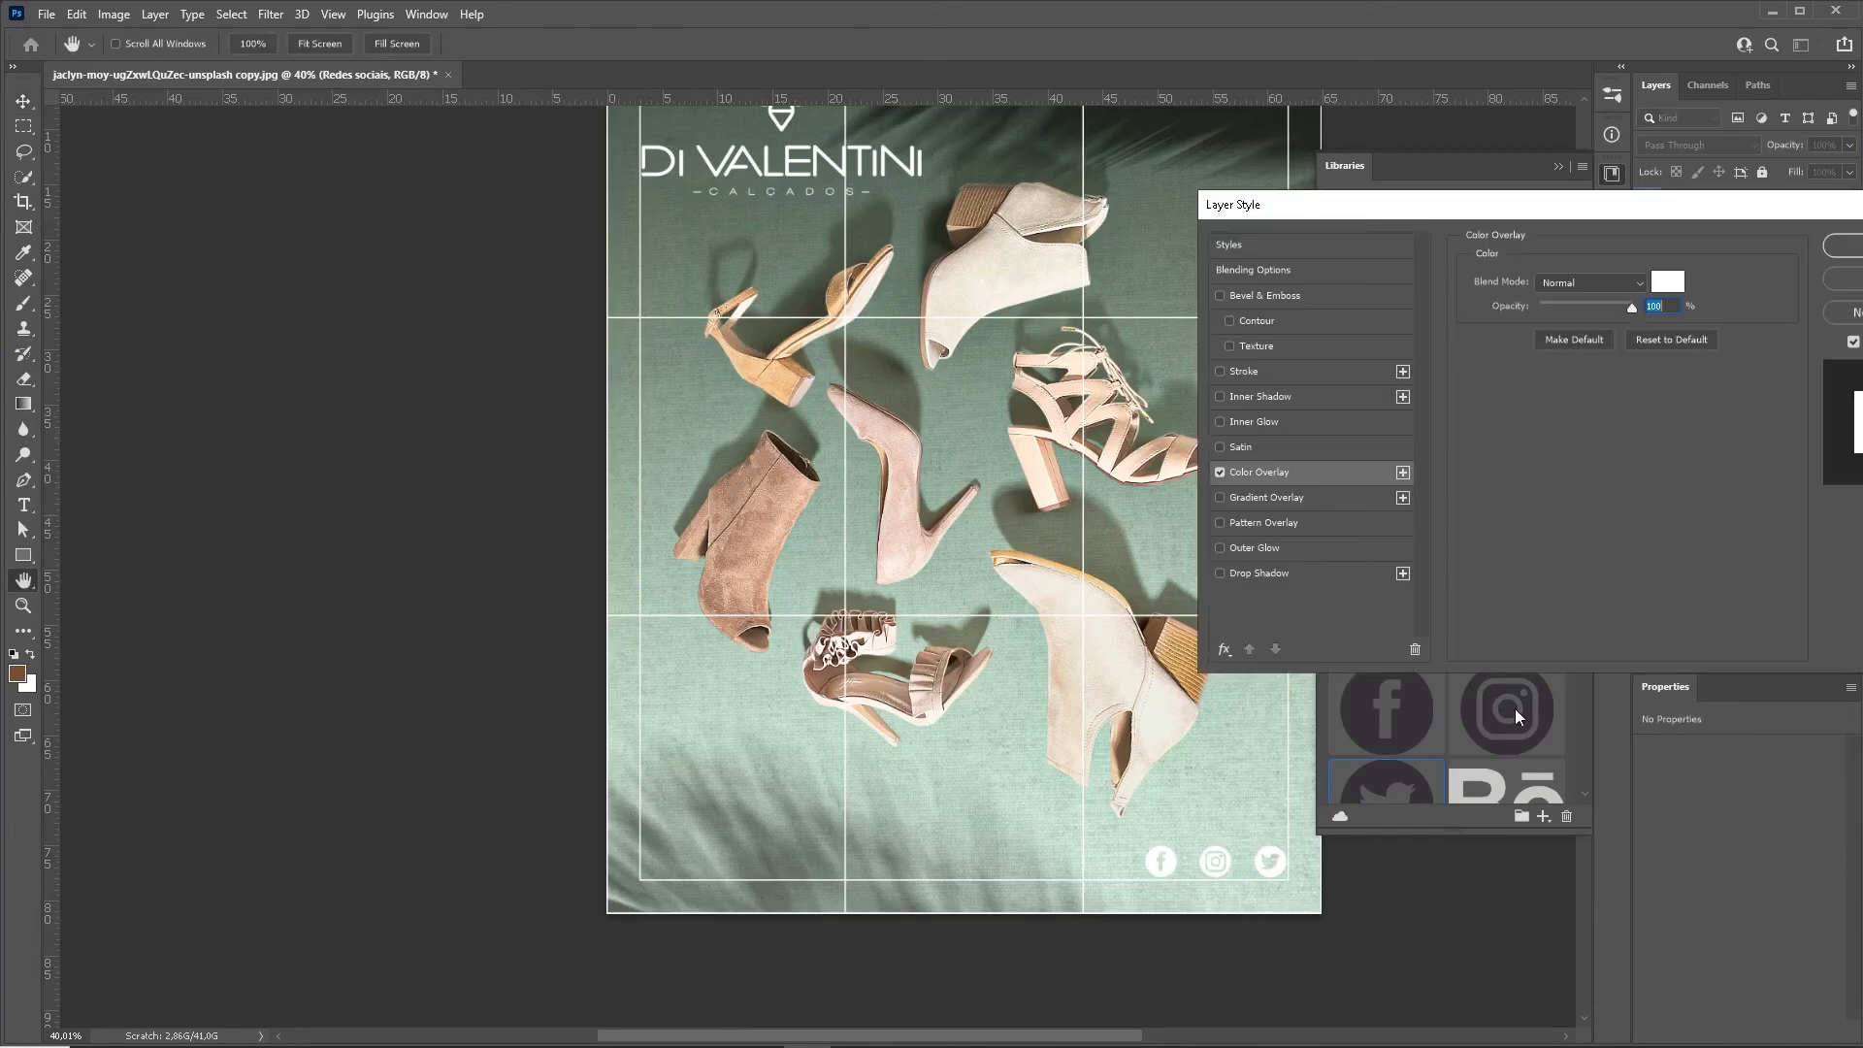
key(Return)
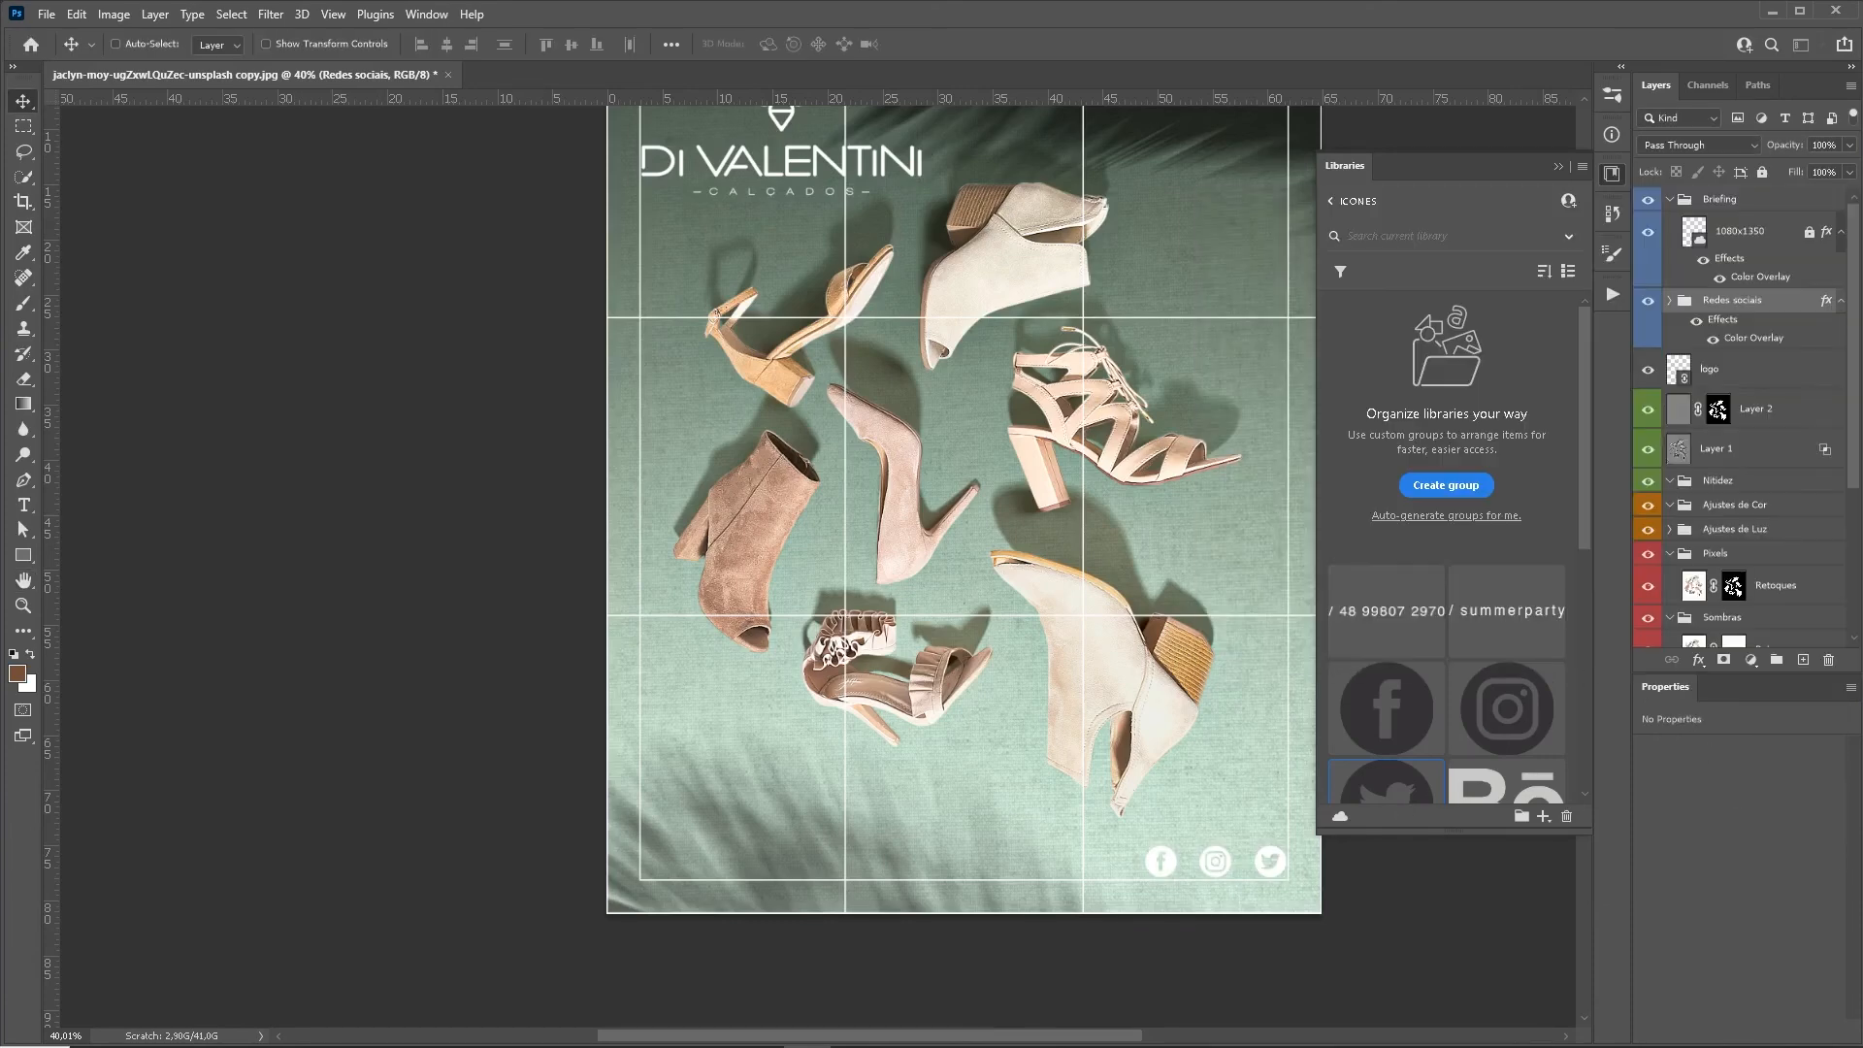
Hide the 1080x1350 layout grid and select the Soft Light contrast layer, leaving the icon library closed.
click(1647, 232)
key(z)
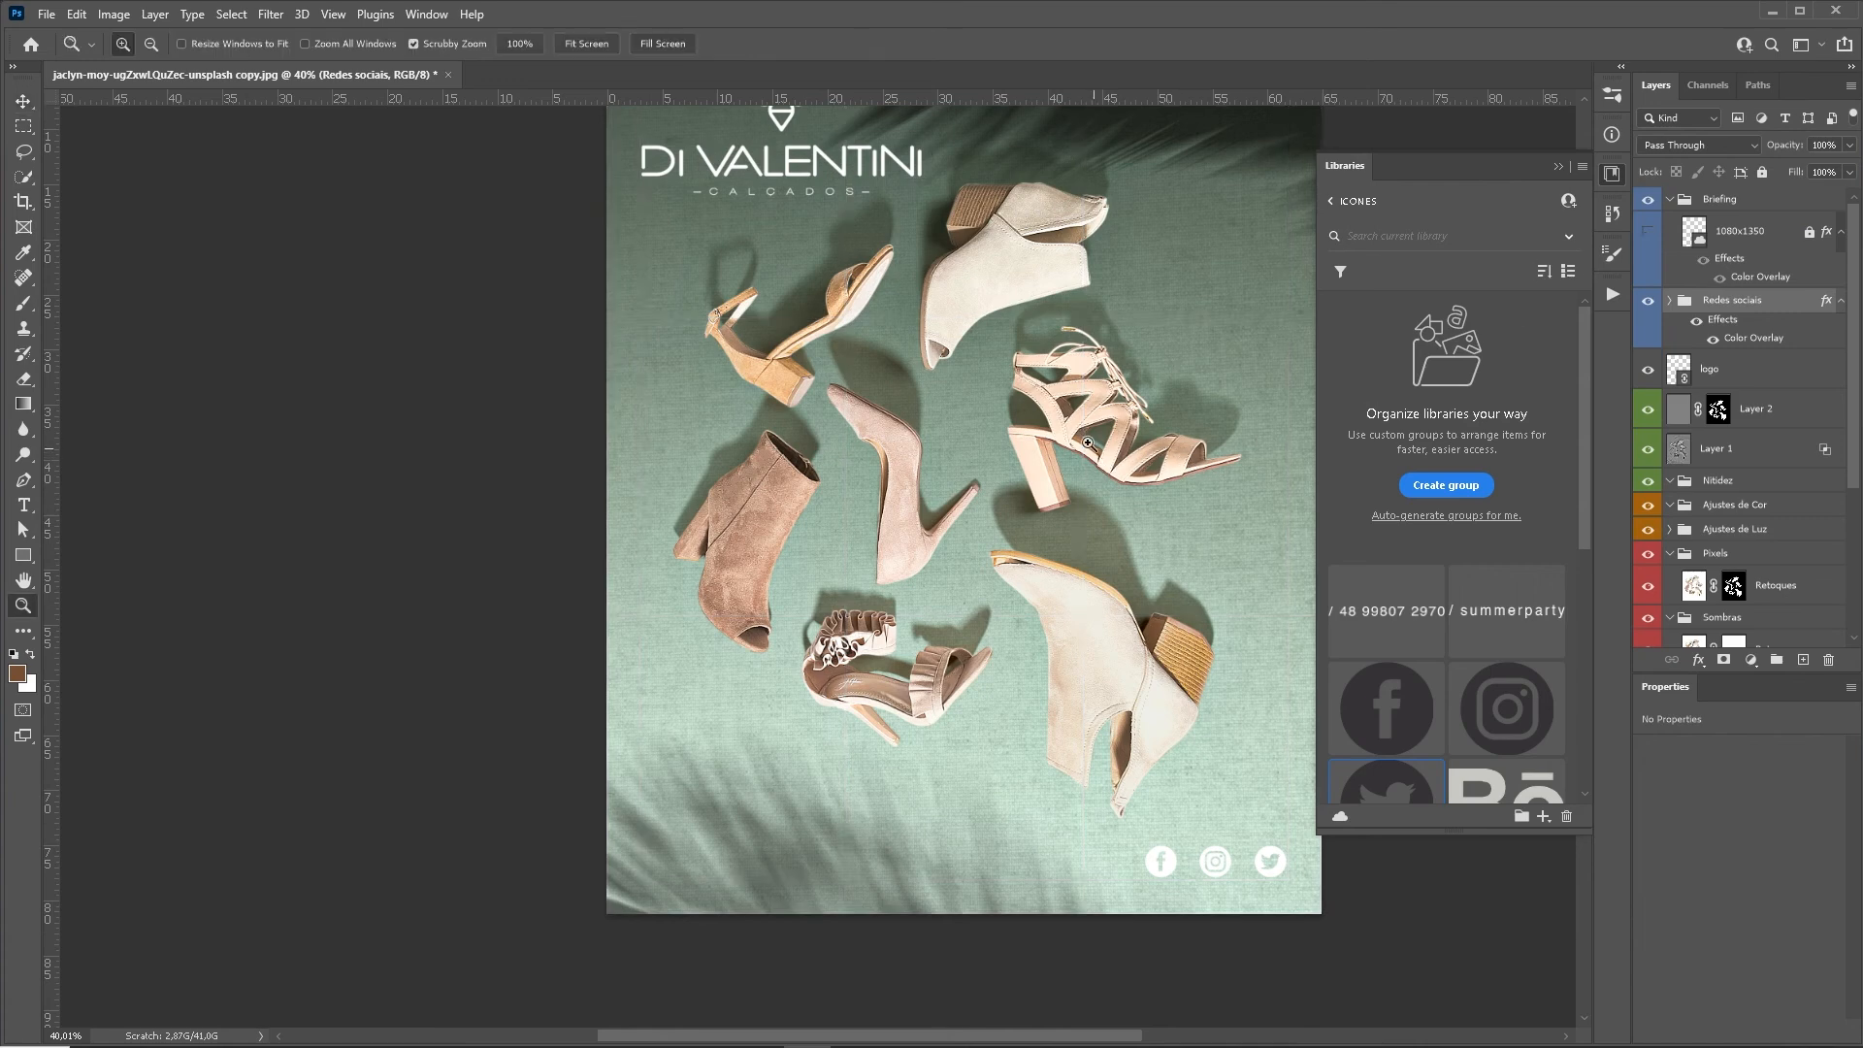
scroll(909, 515, down, 3)
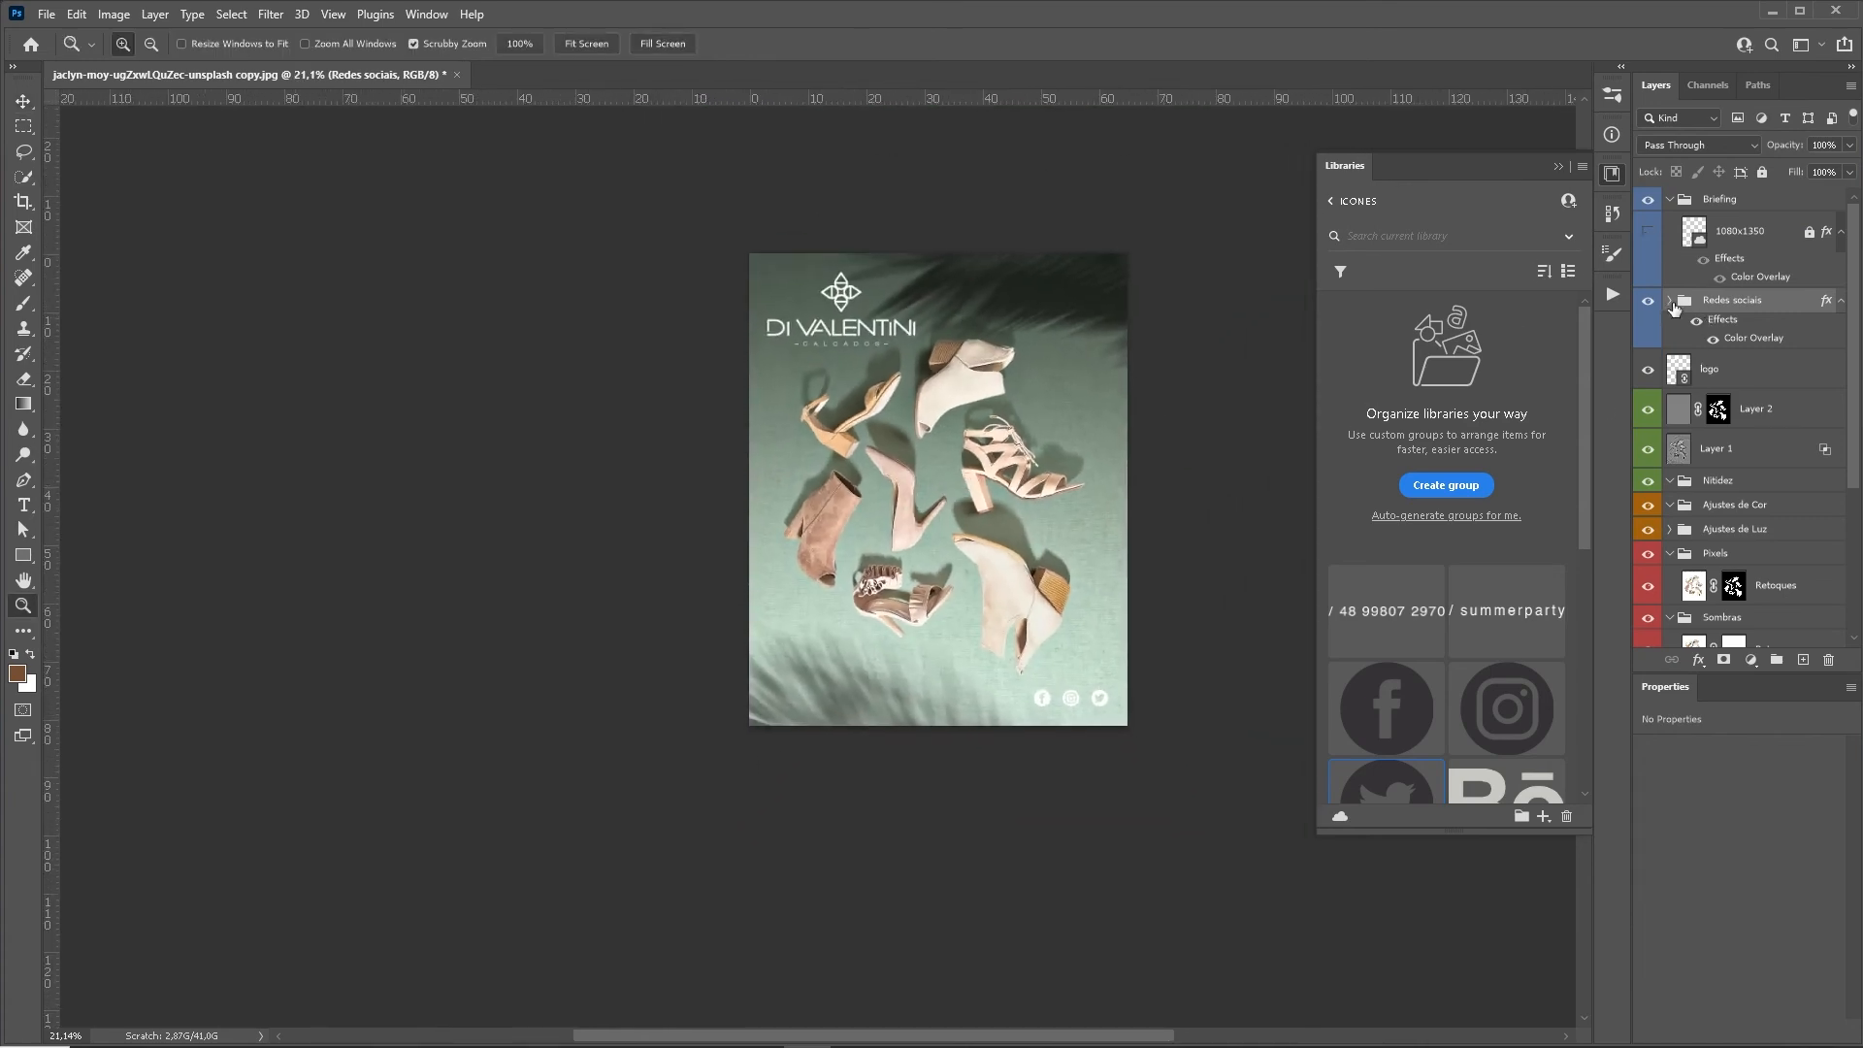
click(1758, 454)
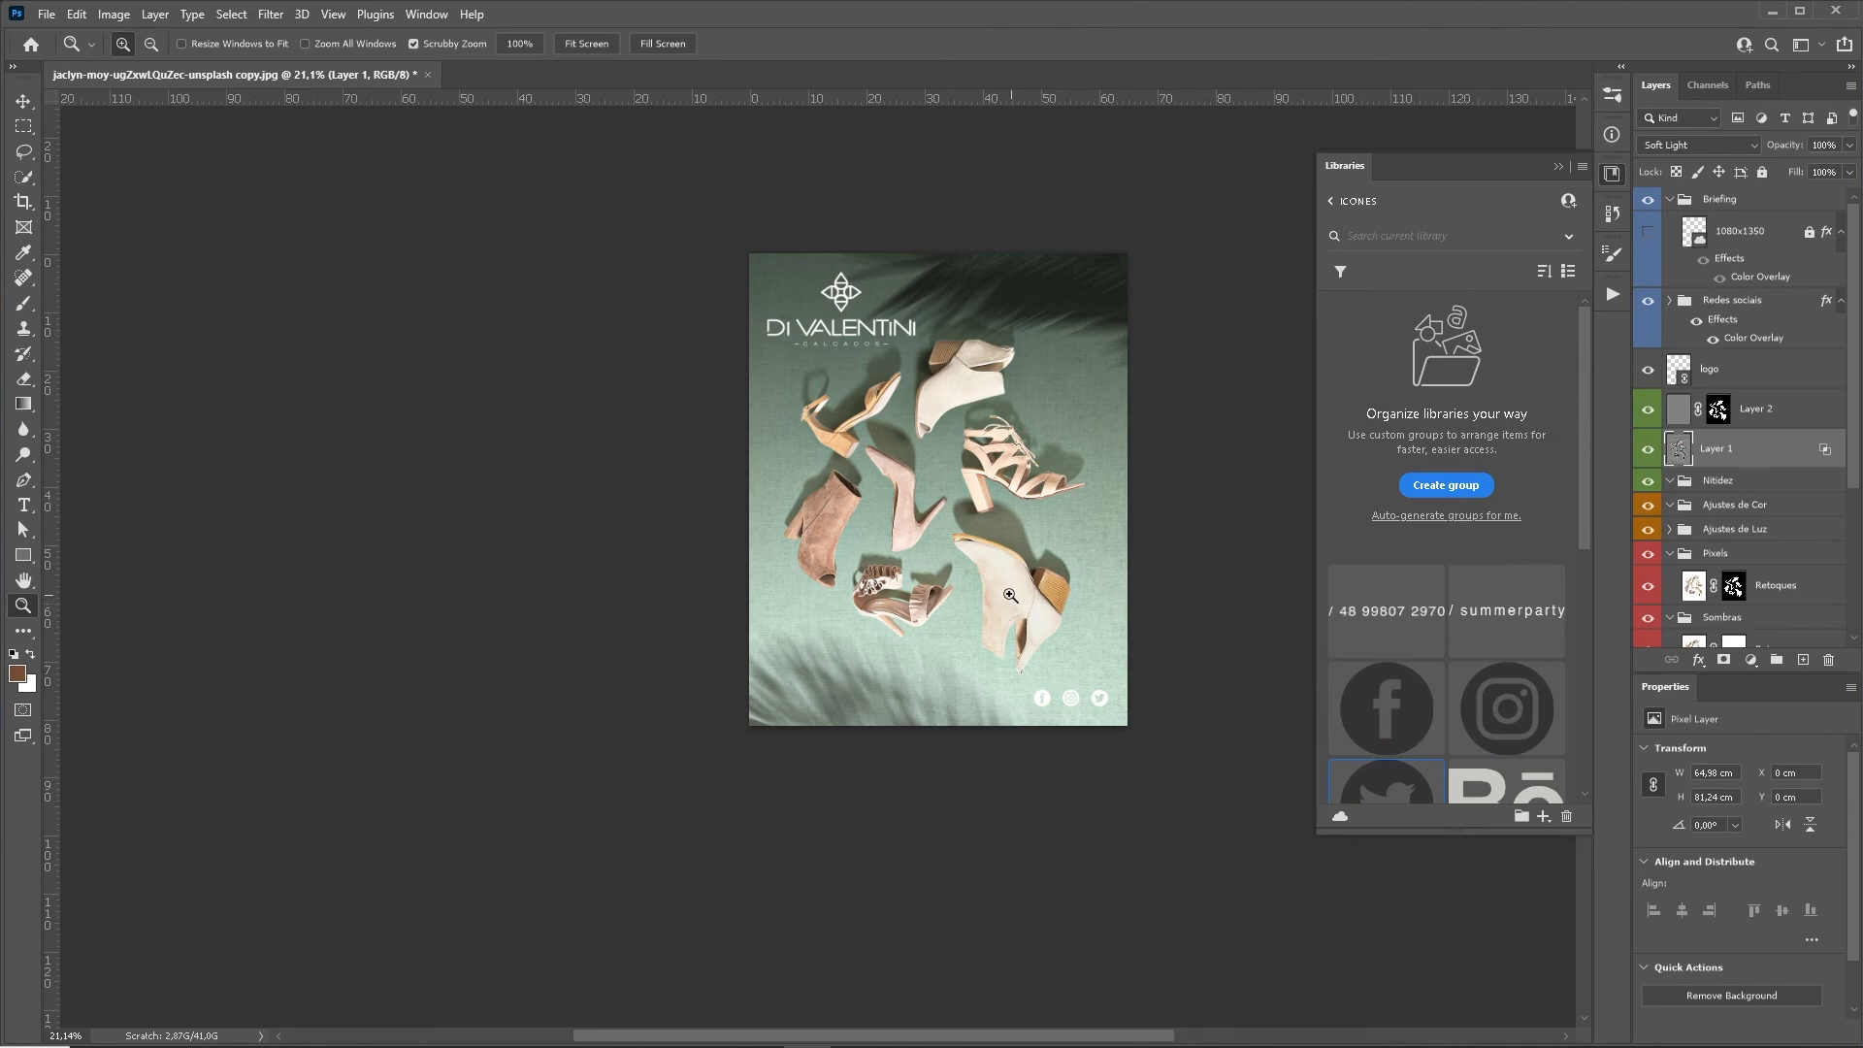
click(1558, 166)
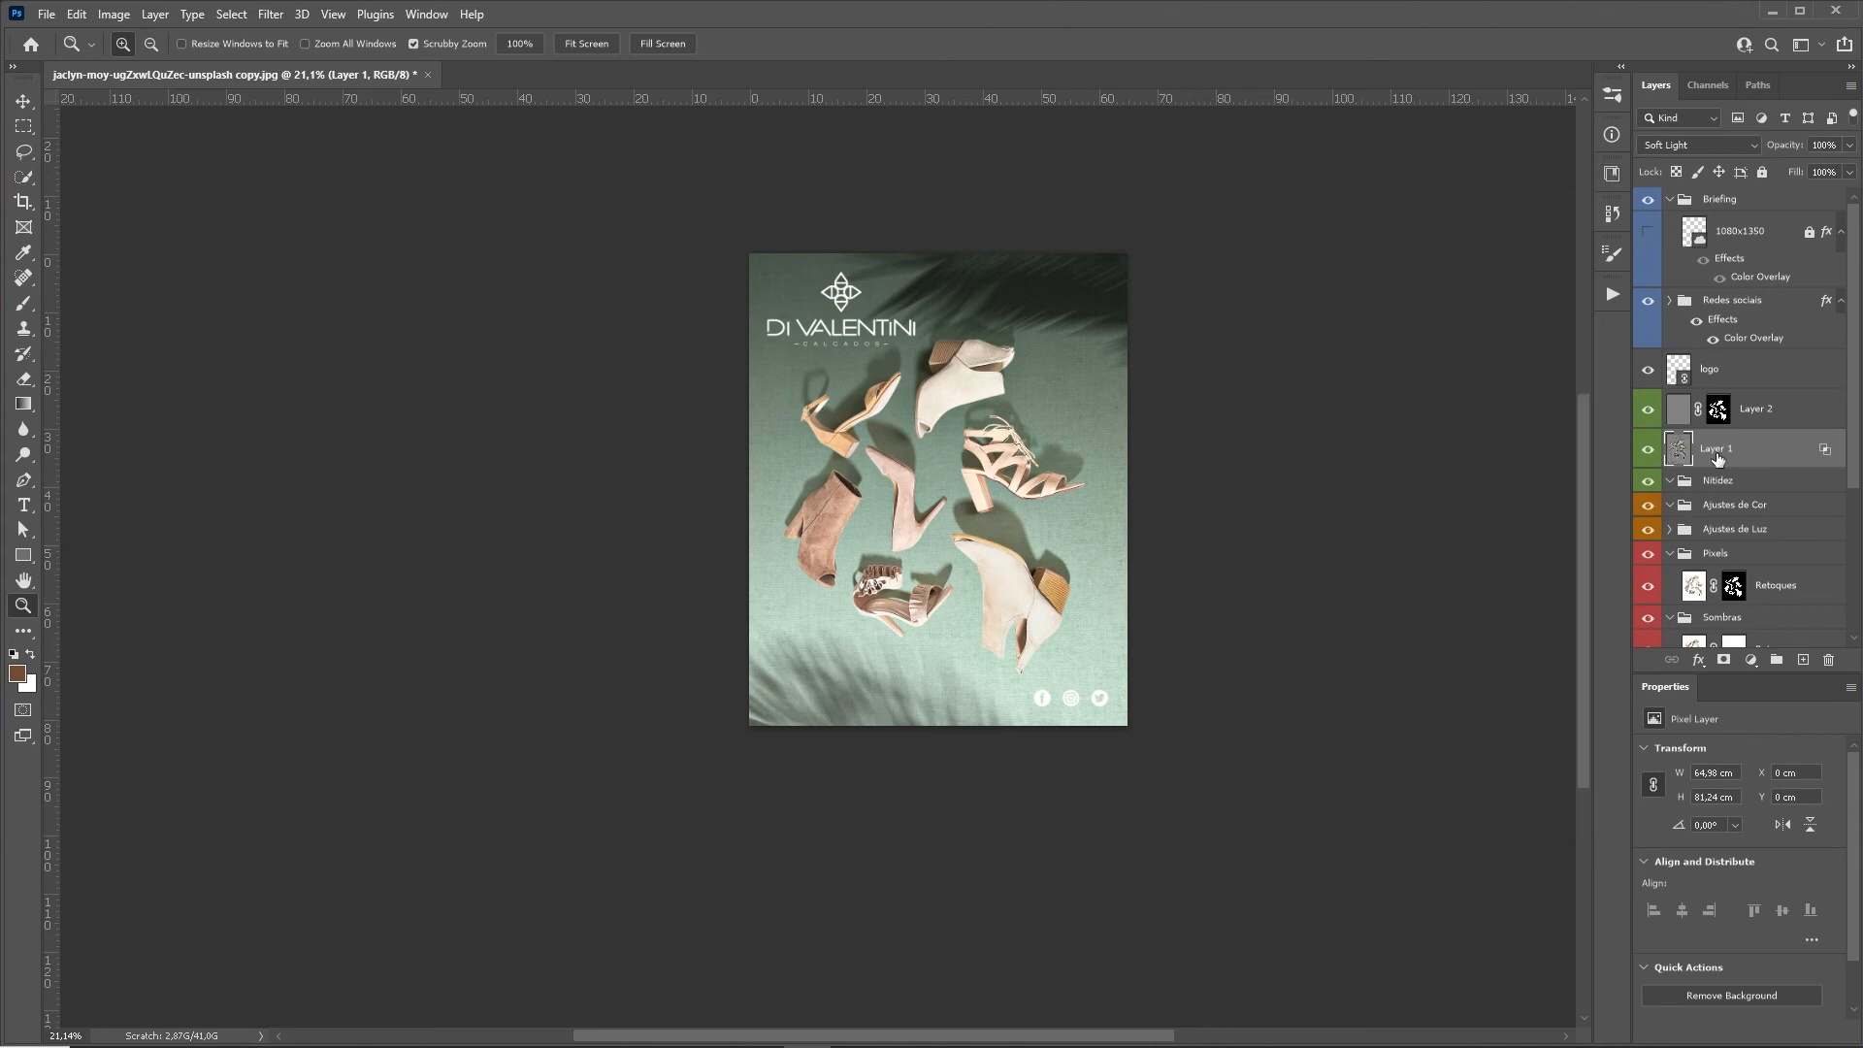
Hide the Soft Light layer and relink the background texture in the Fundo group to kiwihug-qv05FvdE26k-unsplash.
click(1648, 450)
drag(1855, 357, 1859, 568)
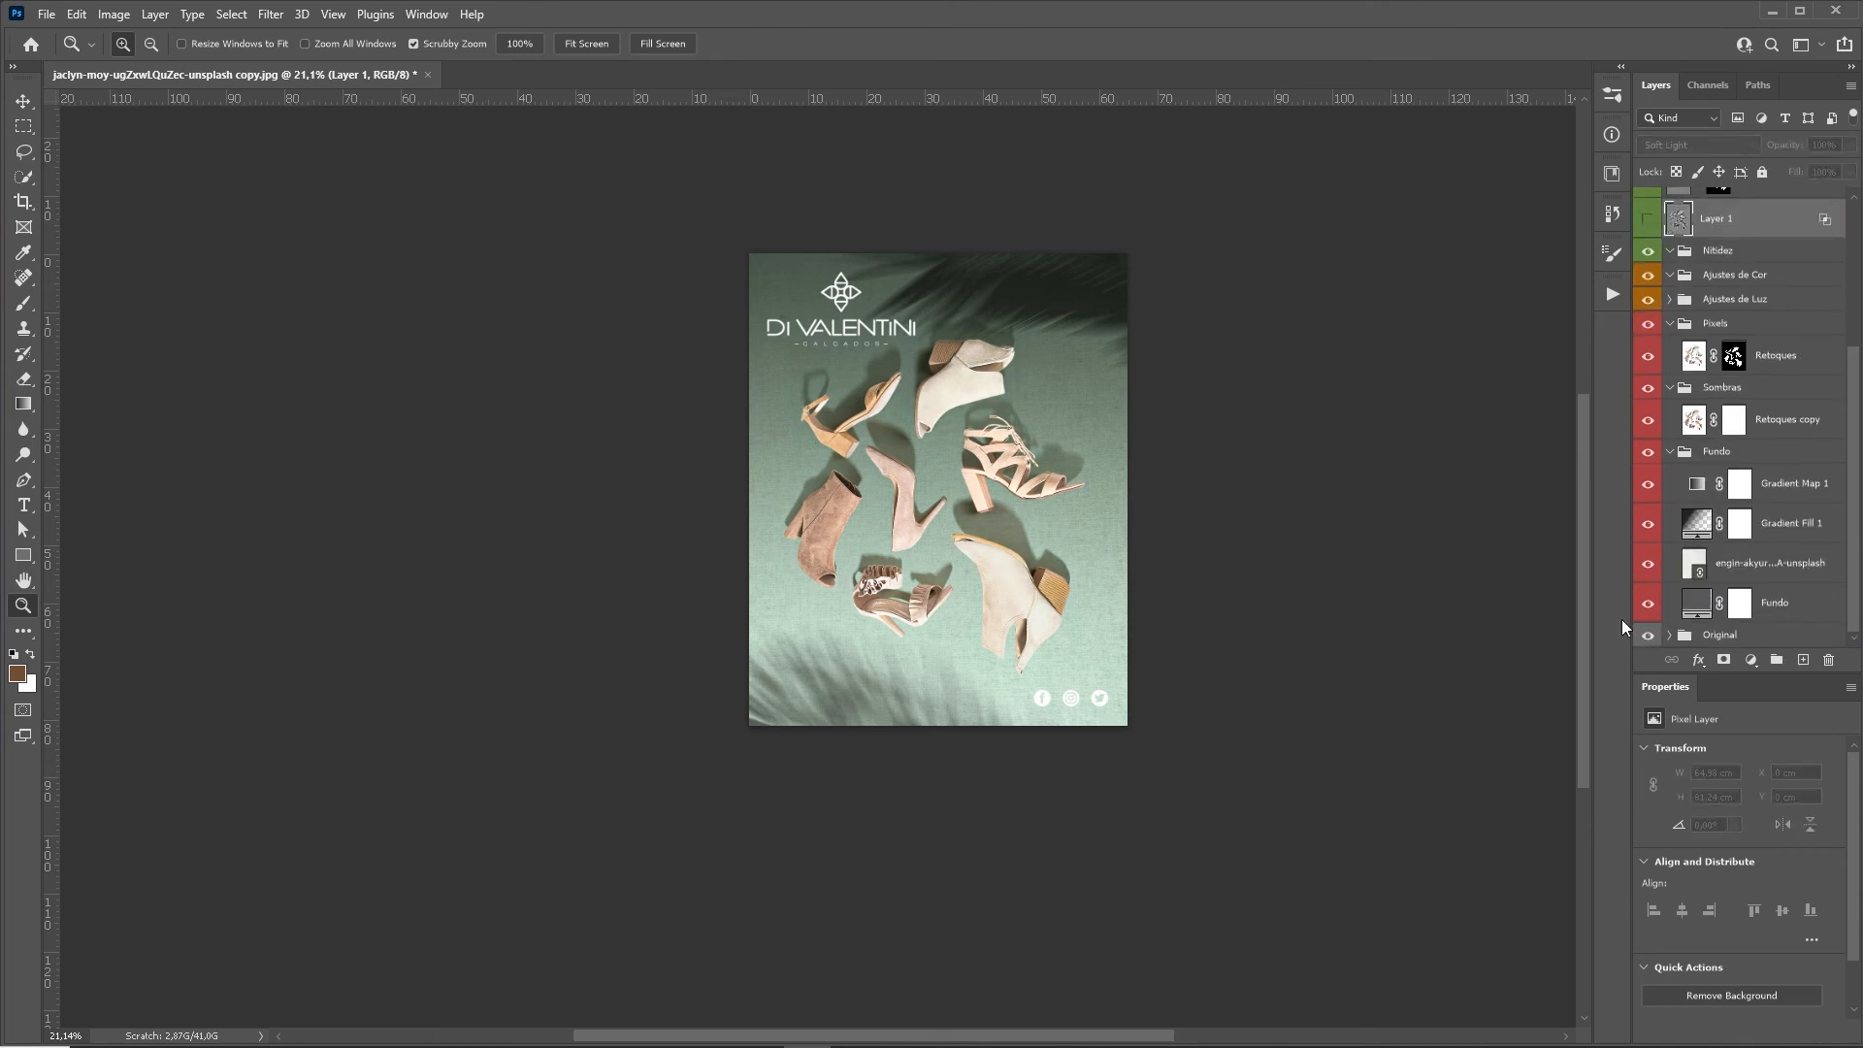
right_click(1729, 570)
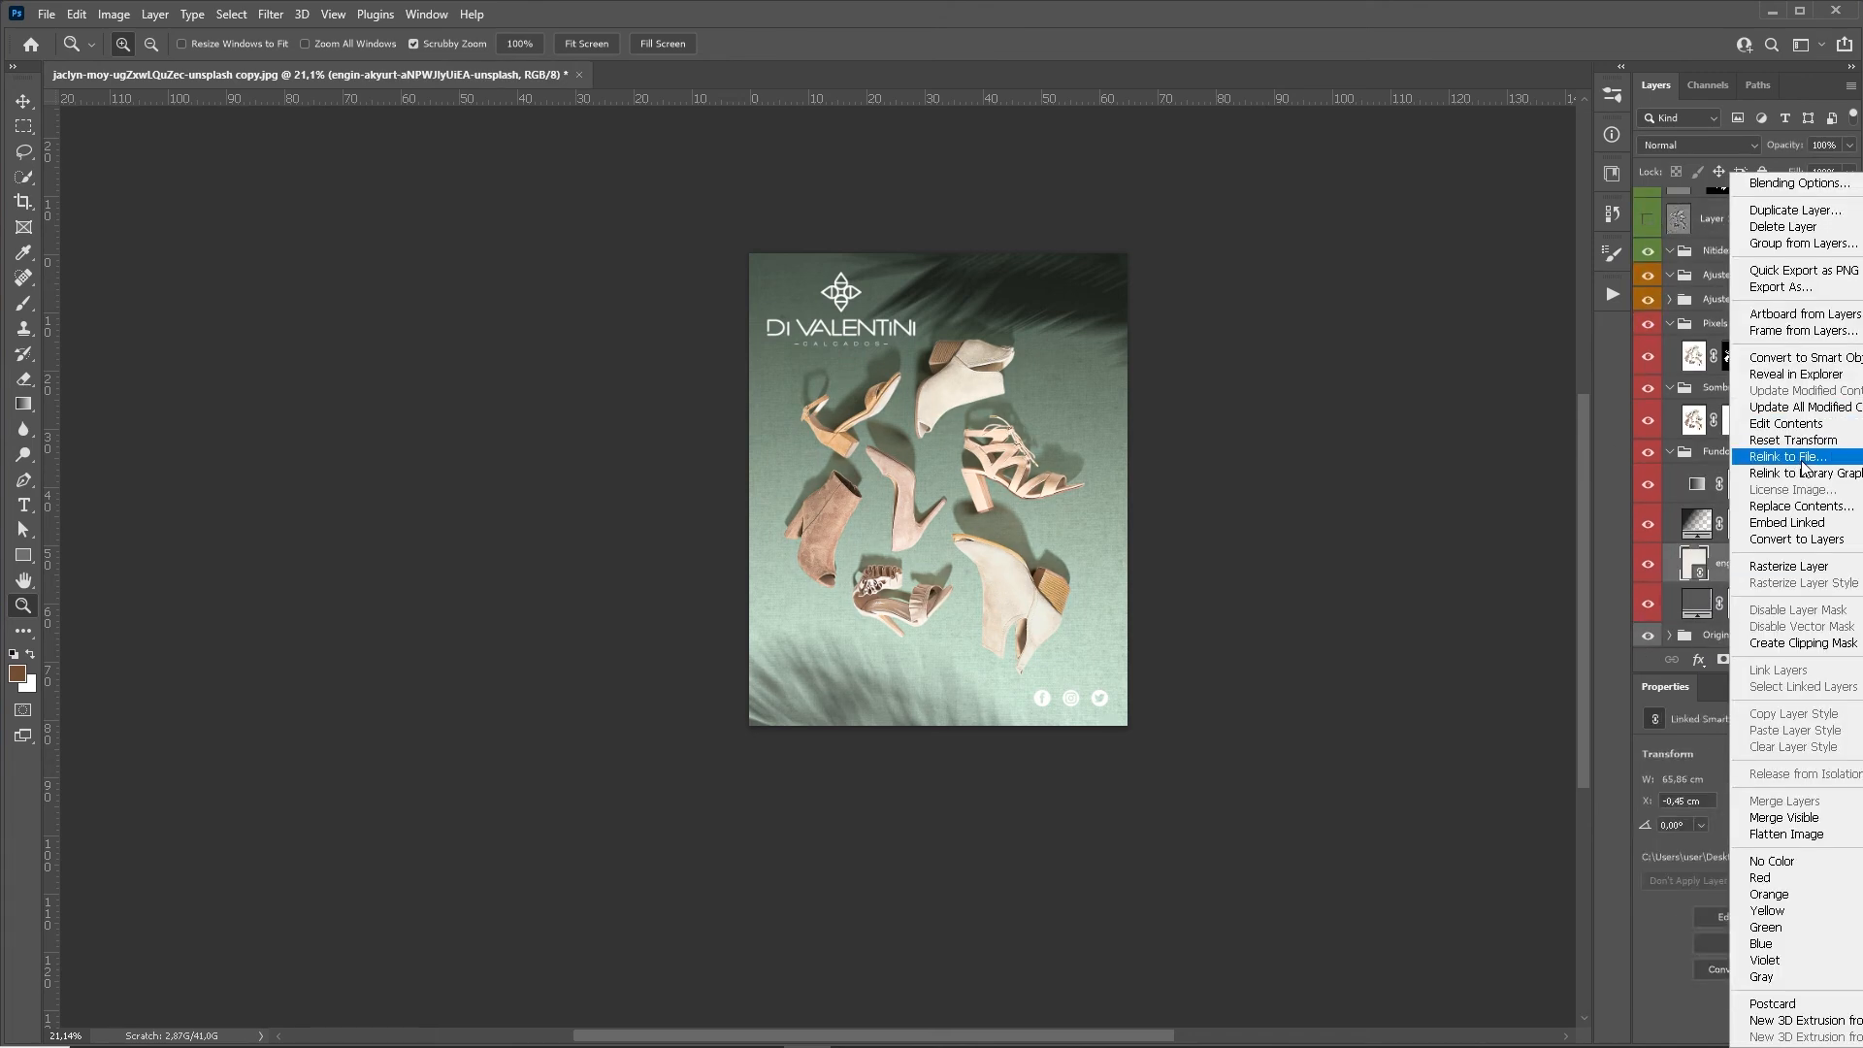
click(1785, 473)
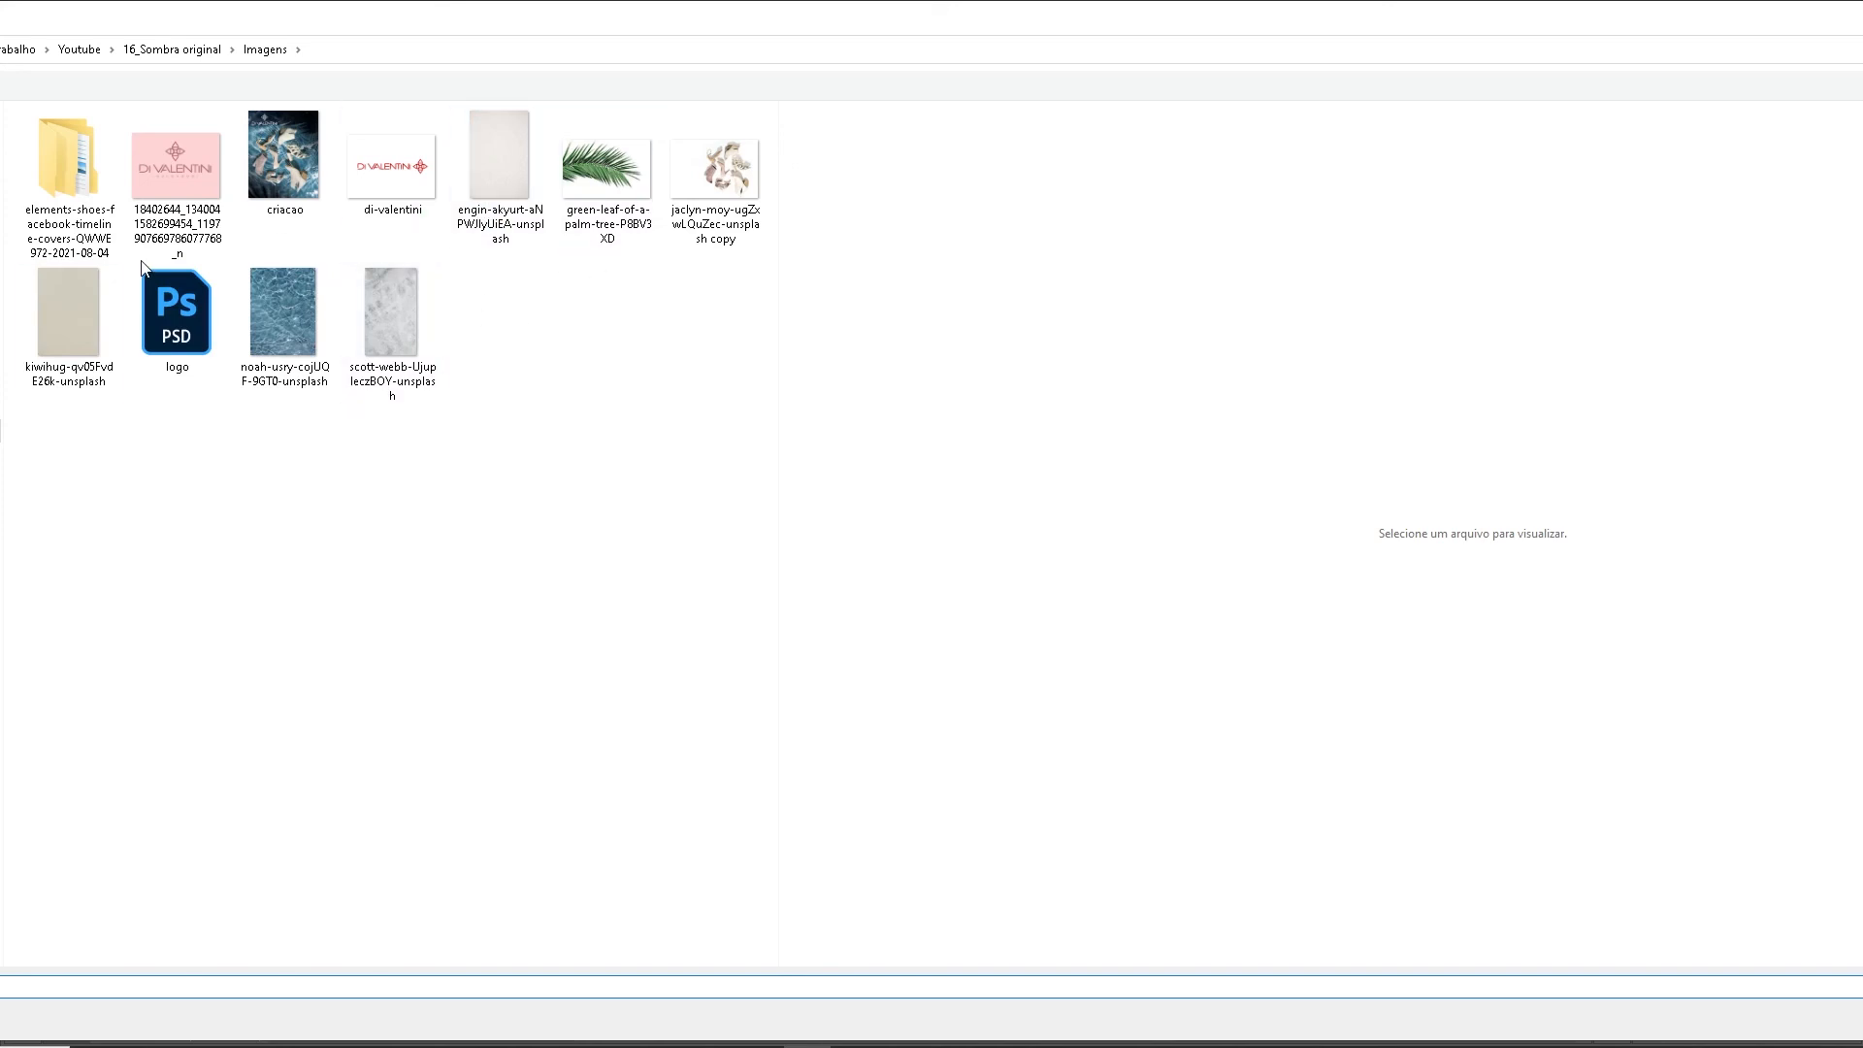
click(87, 307)
key(Return)
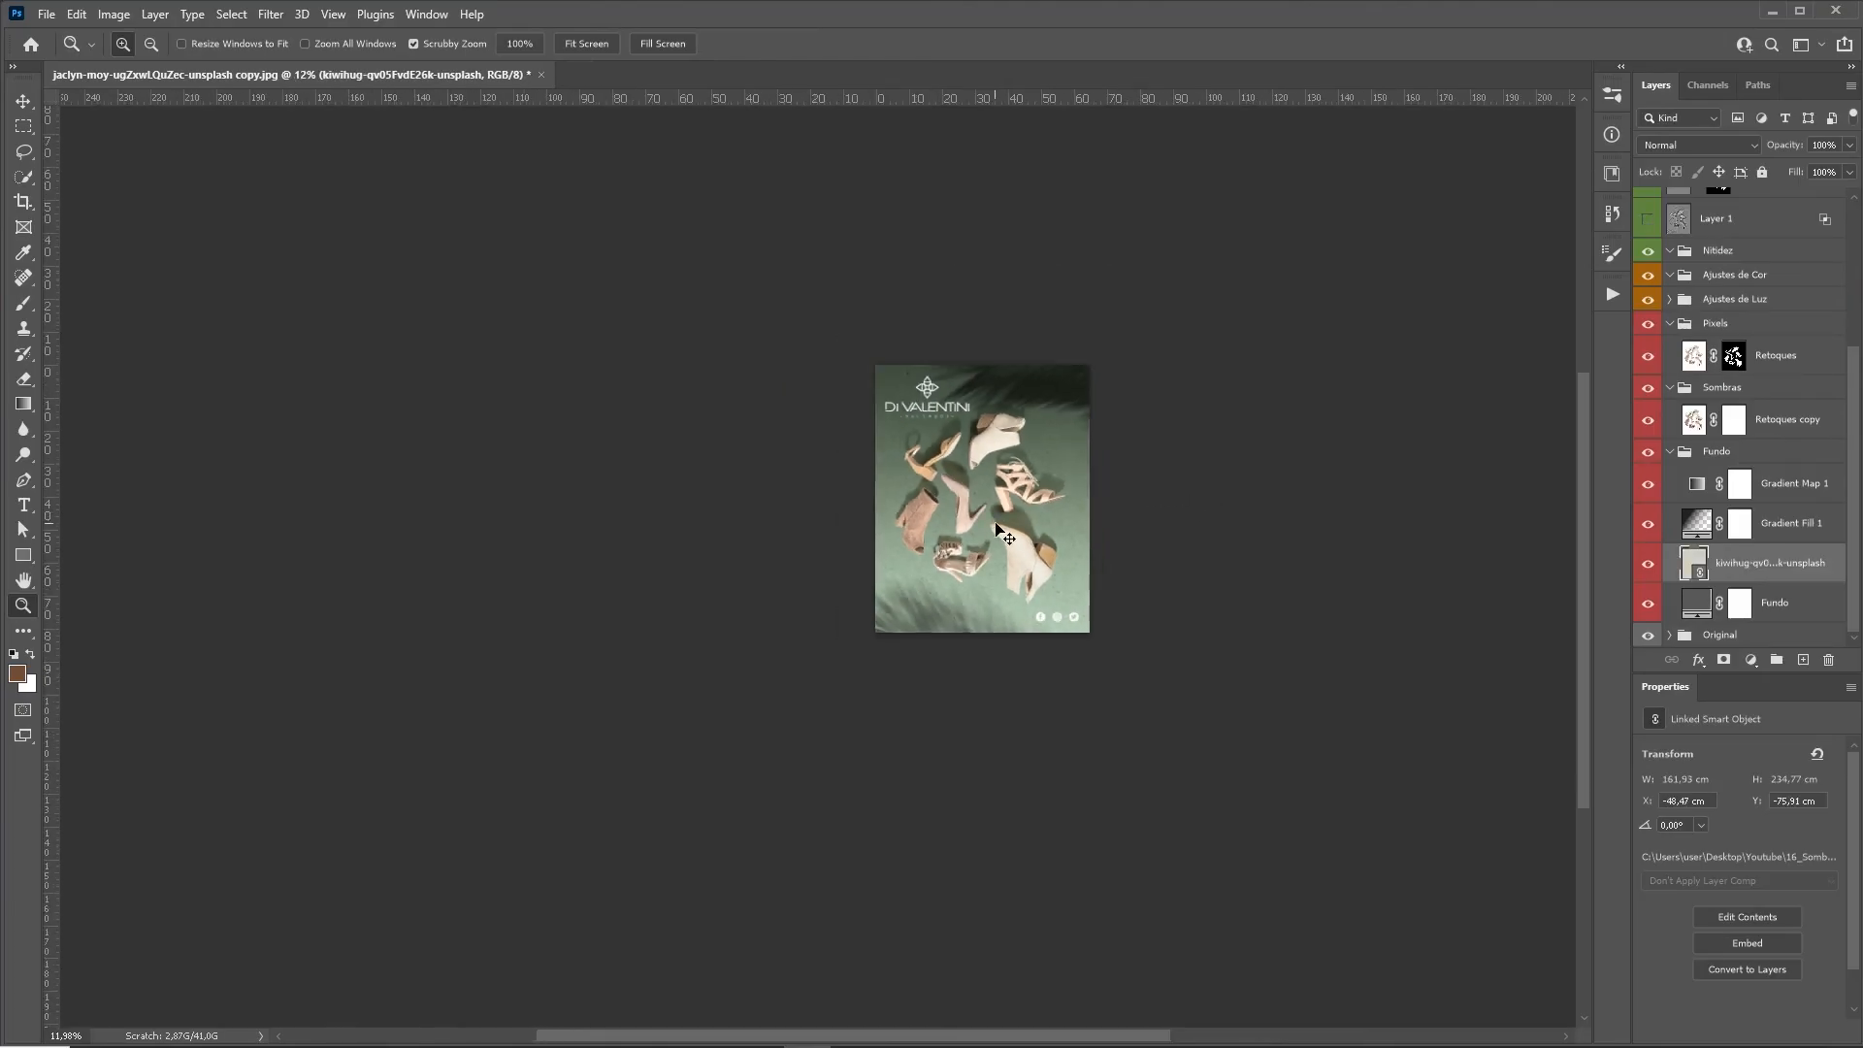
Scale the relinked texture down to about 69 × 100 cm and position it to cover the whole canvas.
drag(982, 116, 982, 349)
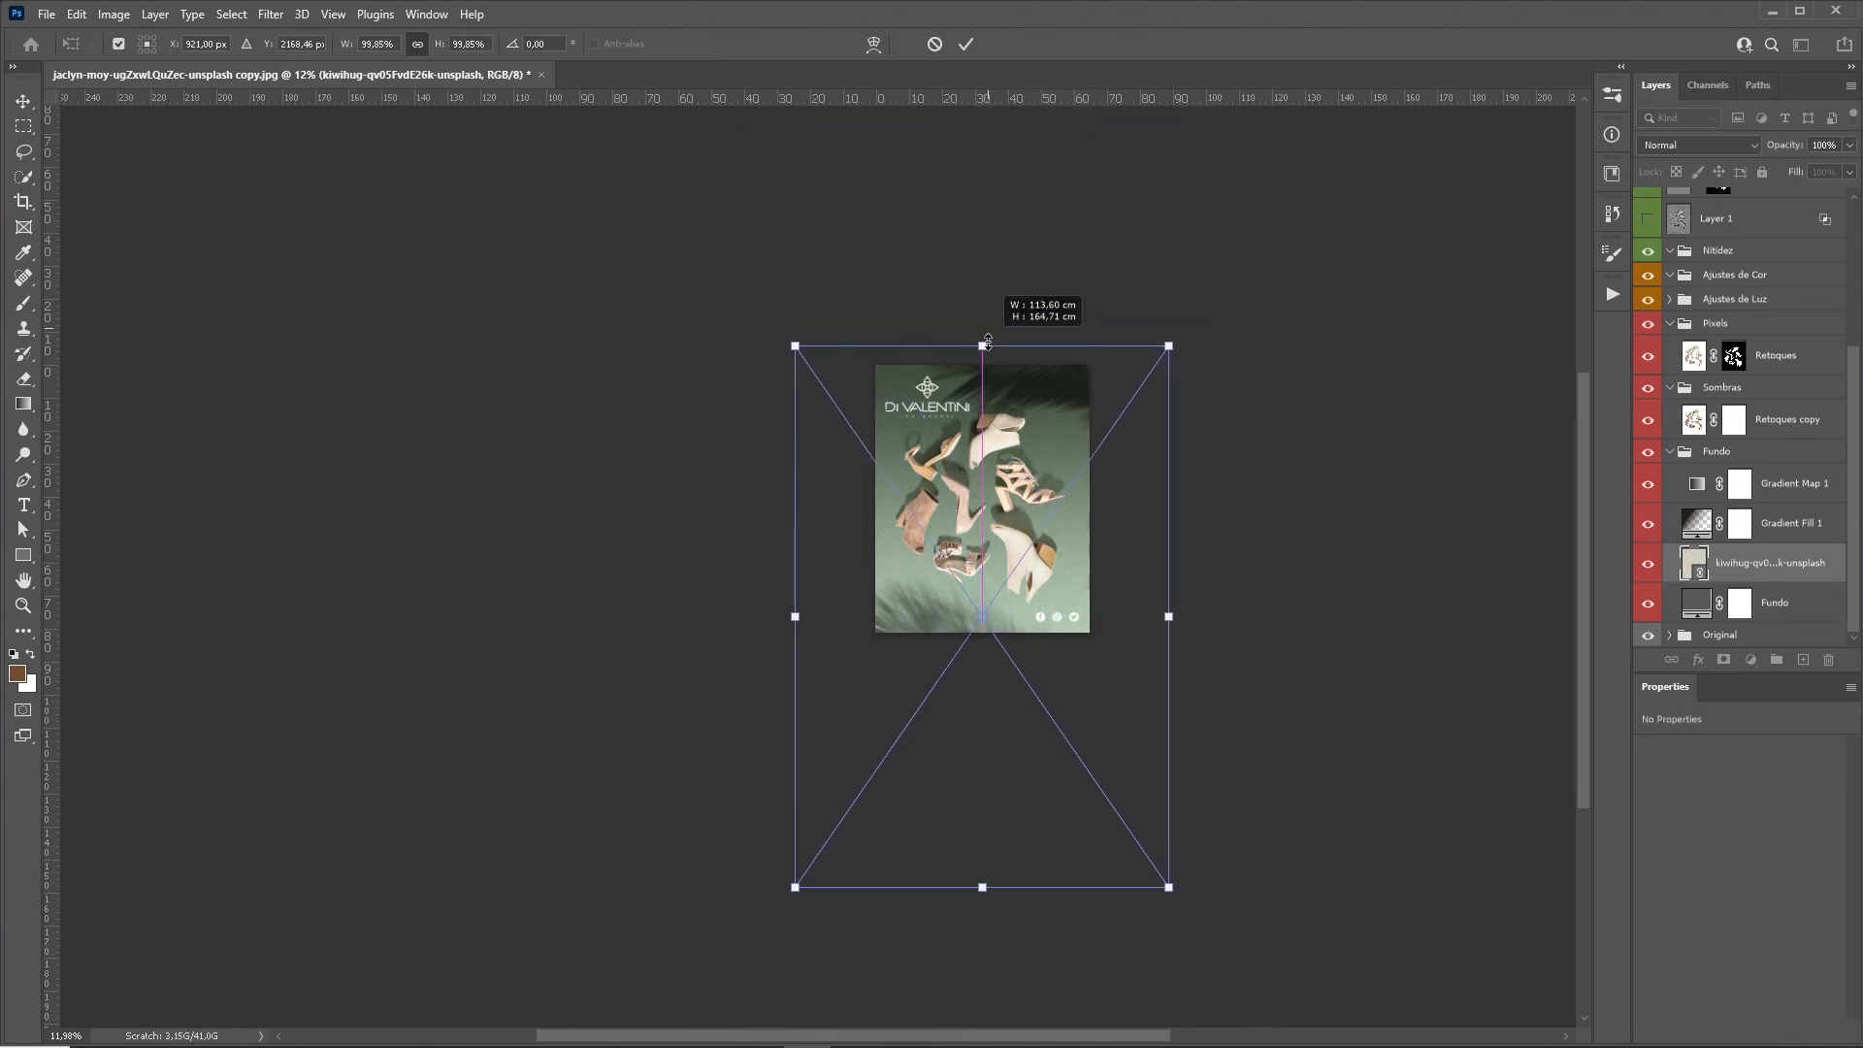
drag(983, 887, 1035, 660)
drag(1028, 536, 1124, 638)
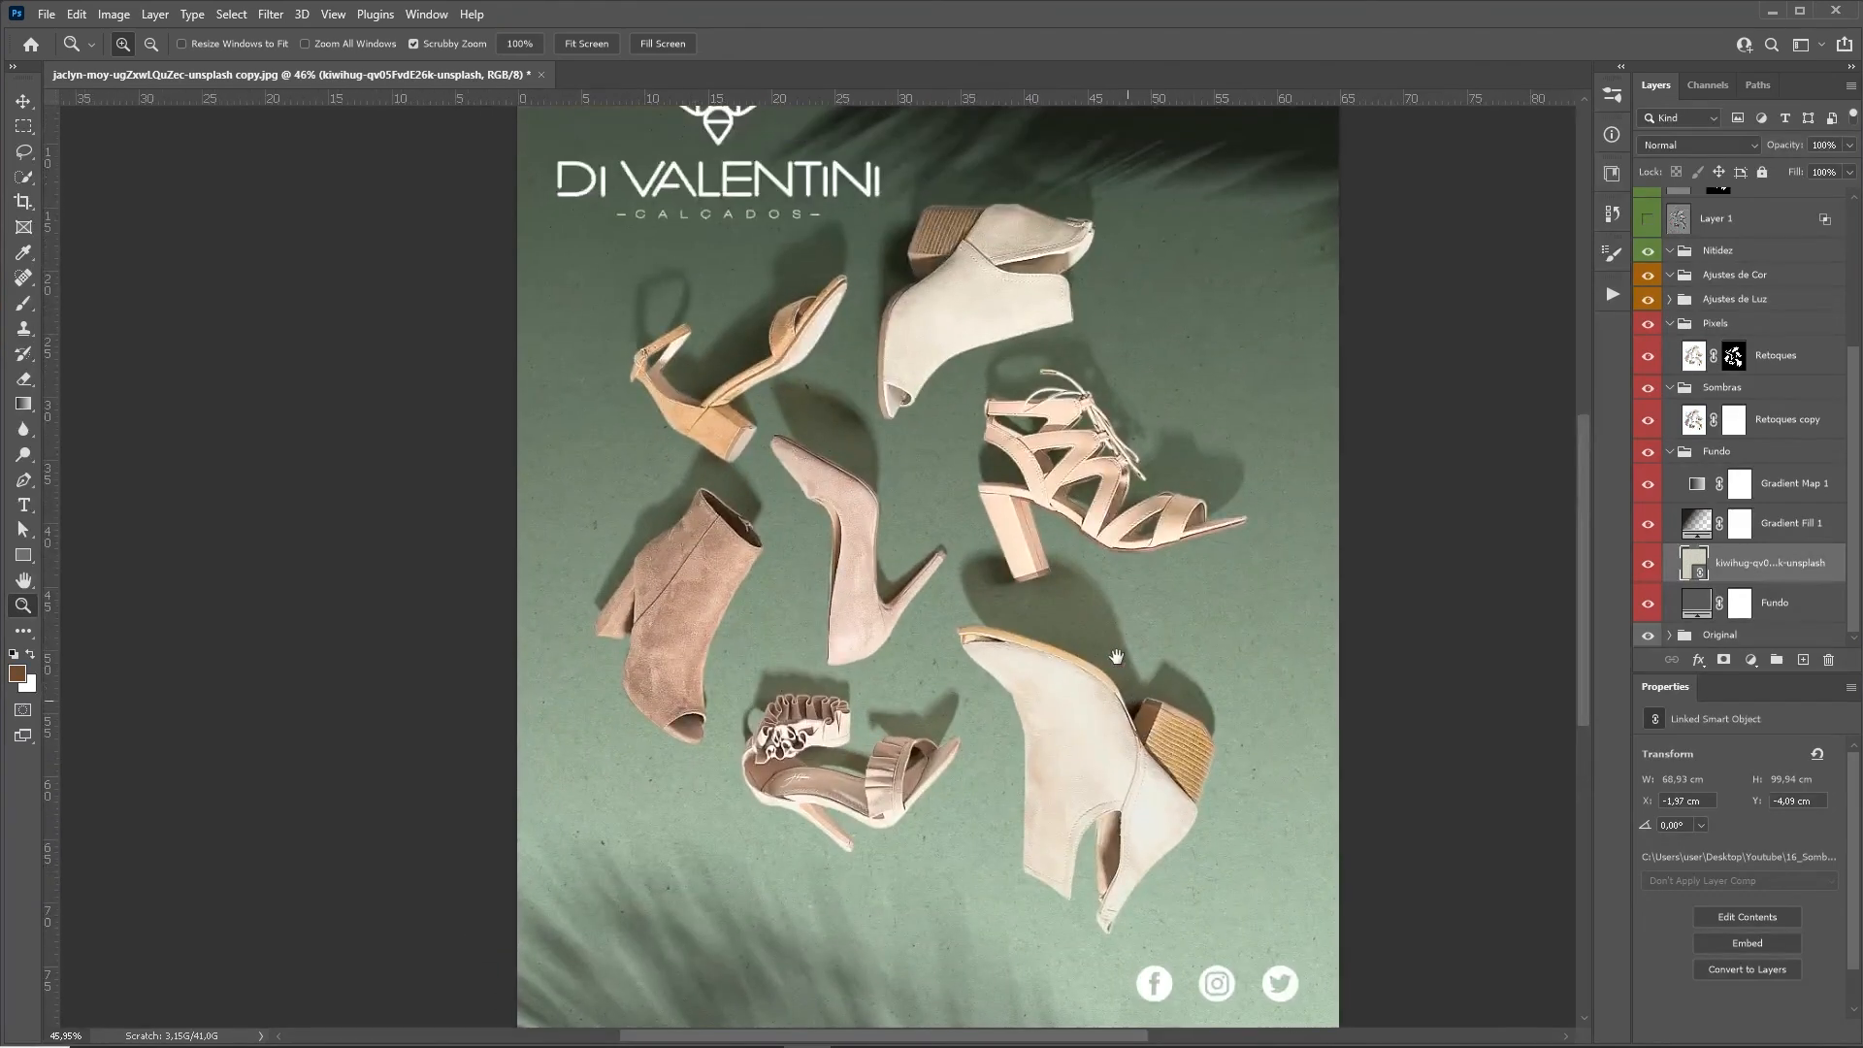
Recolor the middle stop of the background's Gradient Map to blue #2498b9, keeping it at 50% location.
click(1700, 492)
click(1761, 756)
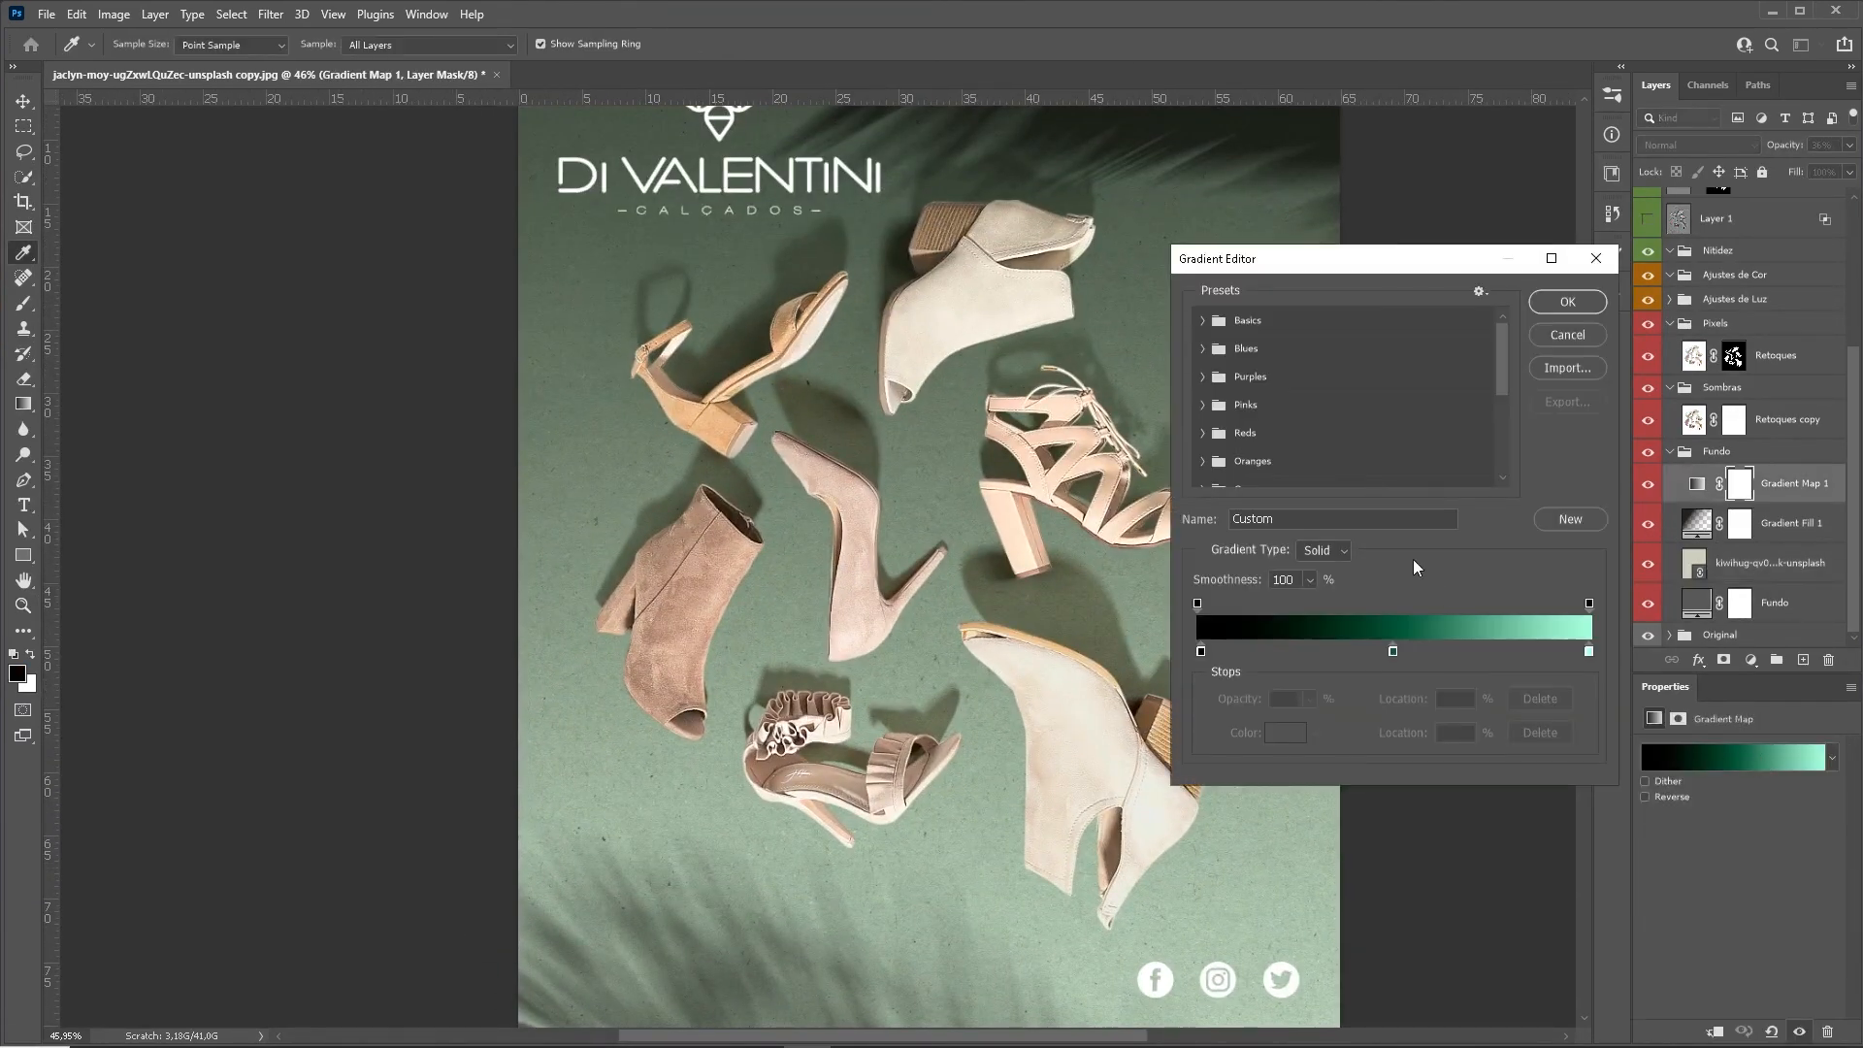
click(1392, 651)
click(1285, 733)
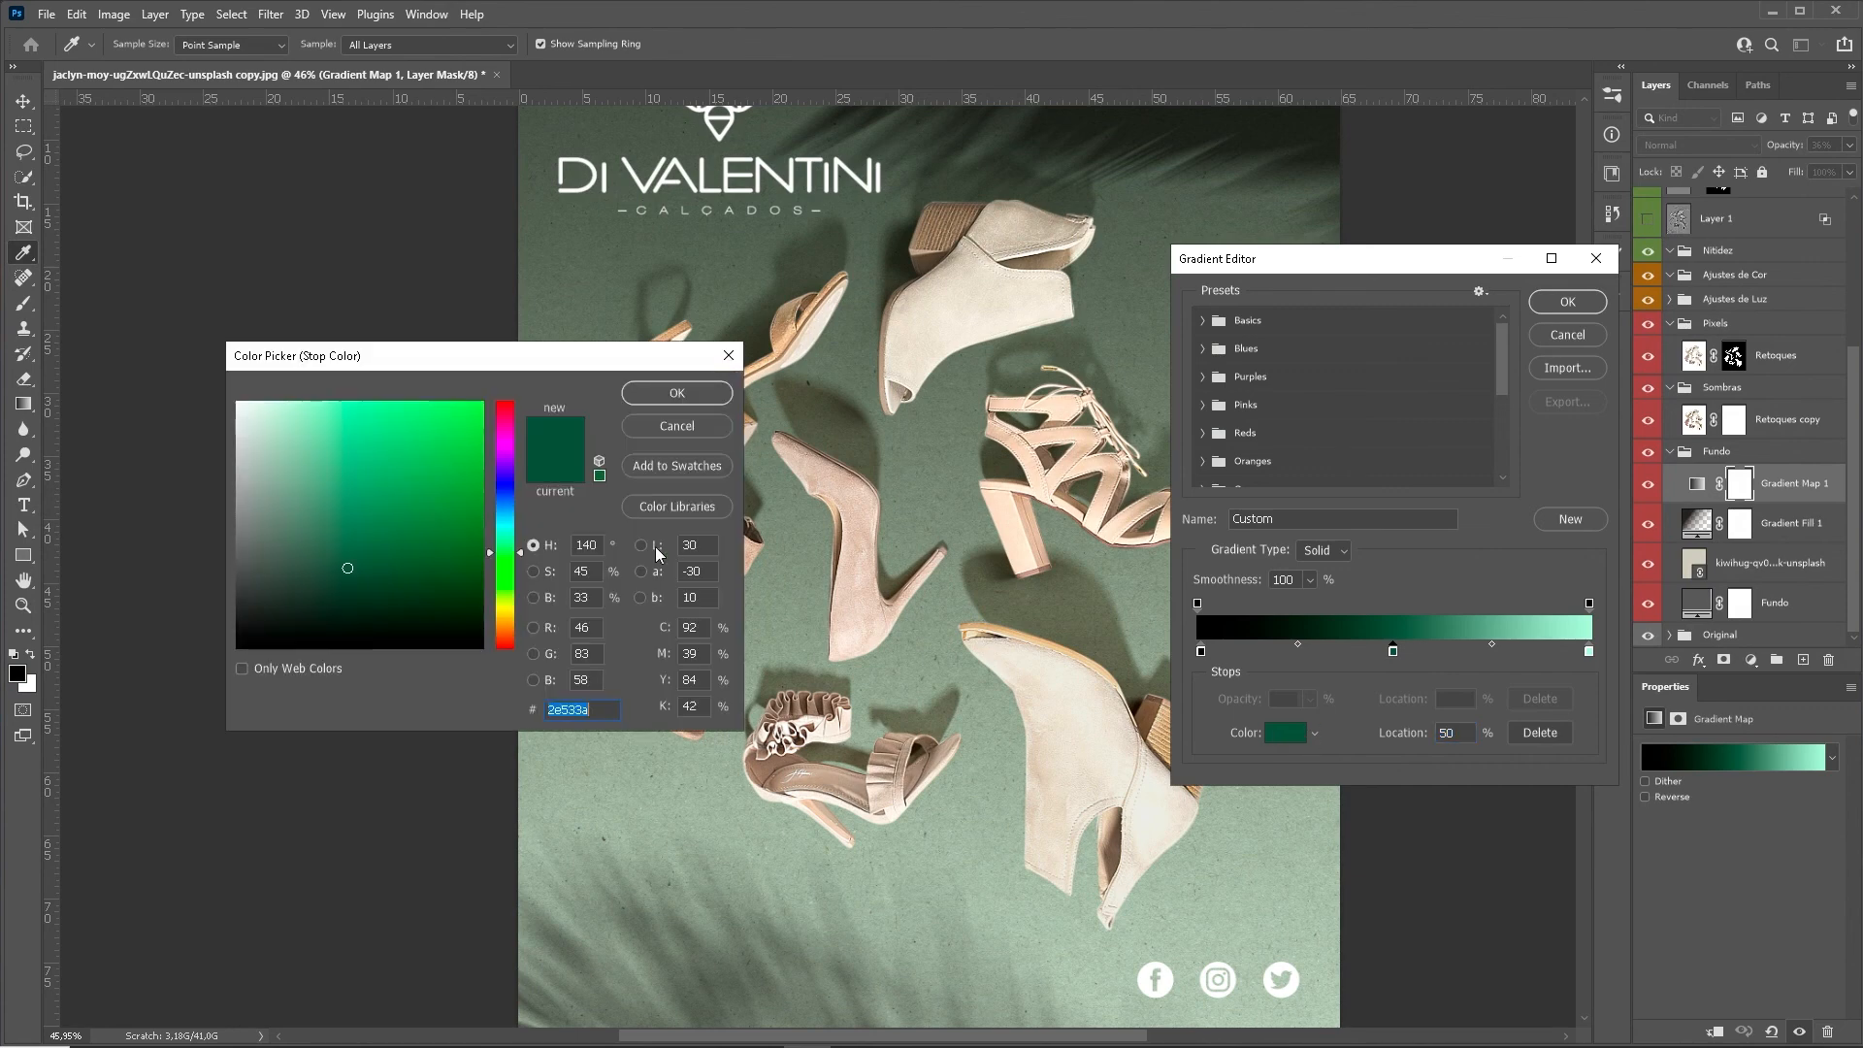
click(507, 516)
click(436, 469)
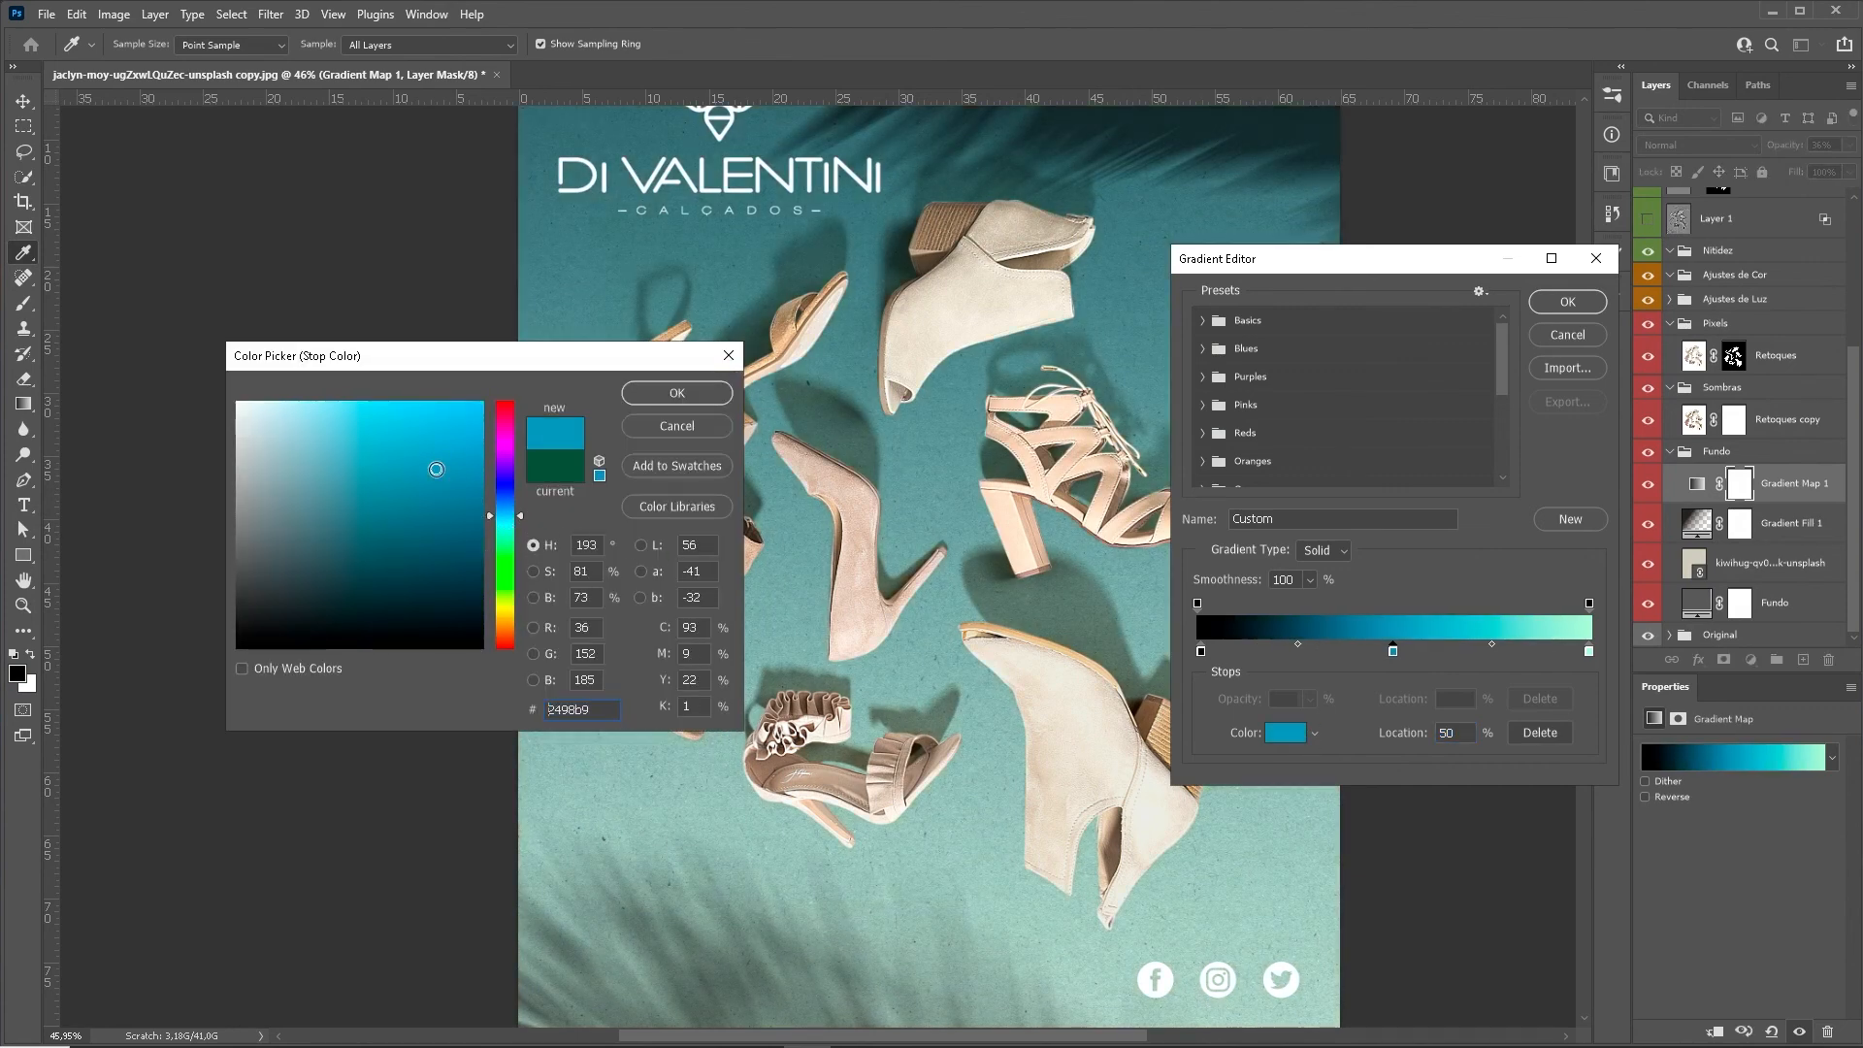
click(704, 398)
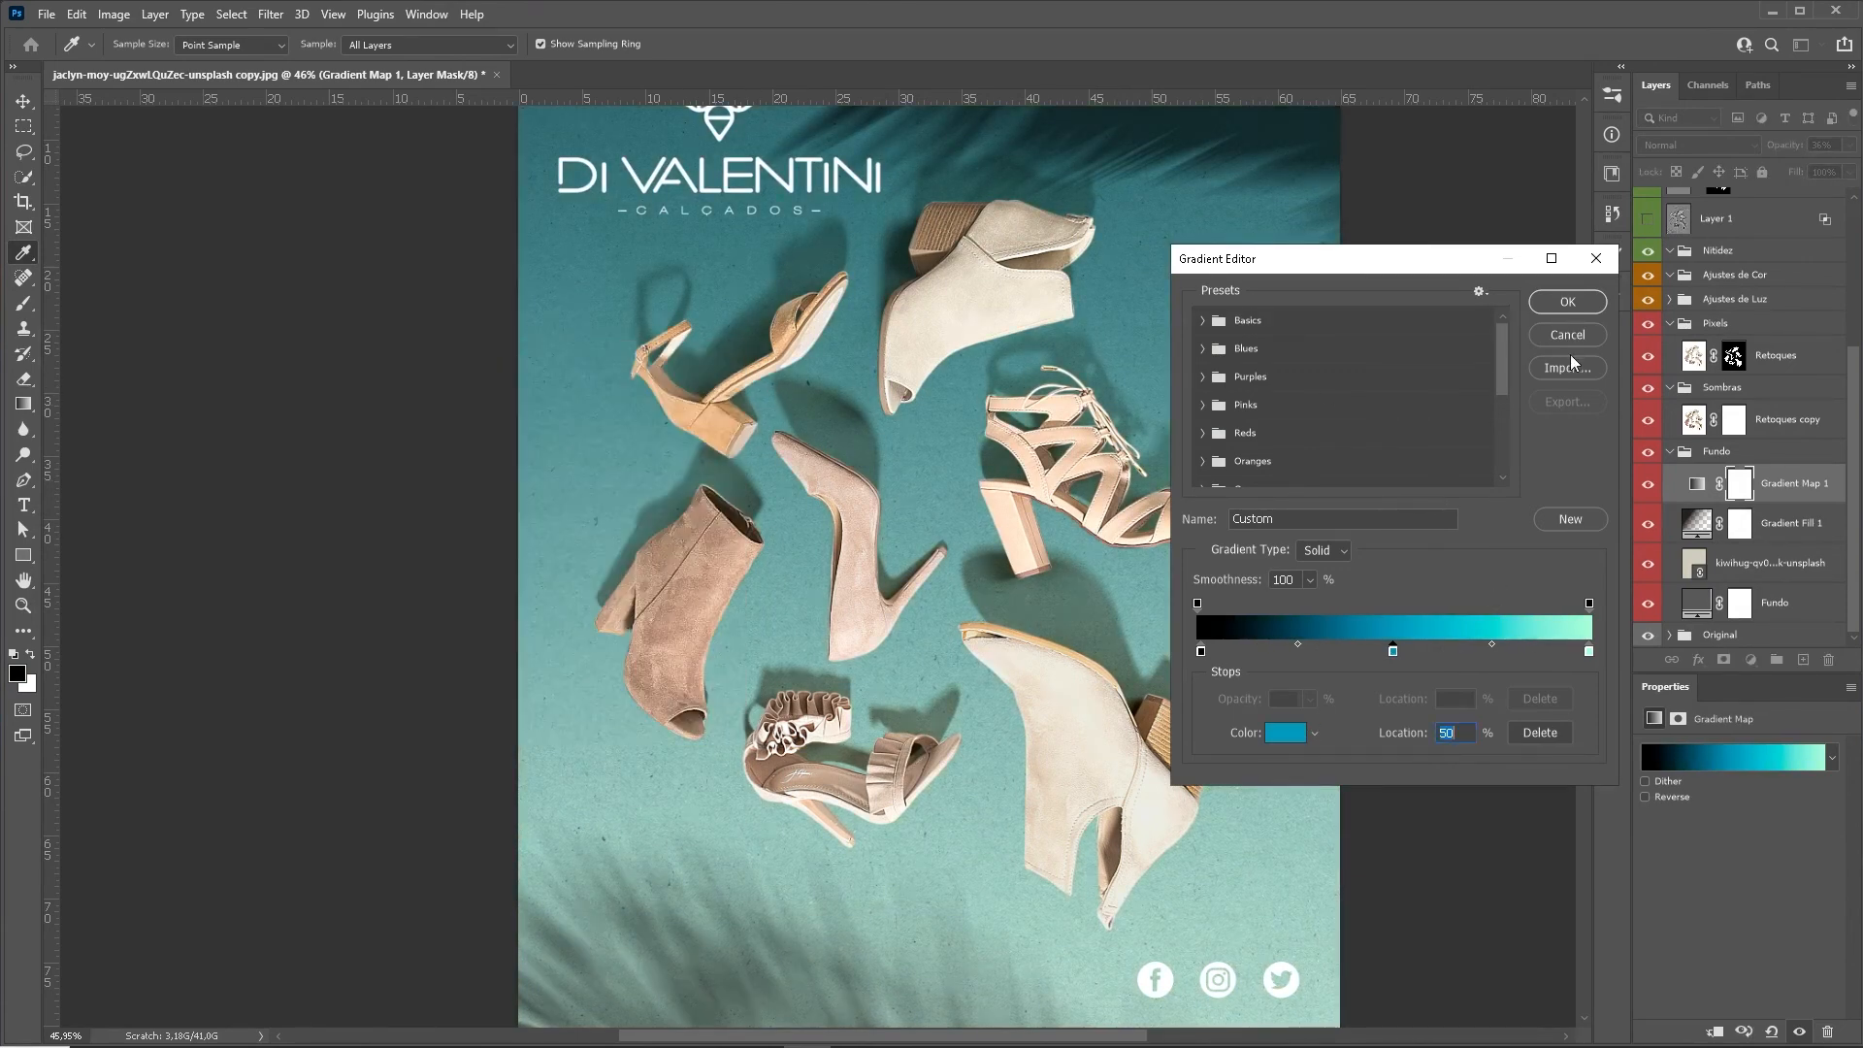
click(1579, 306)
Relink the background texture to the scott-webb-UjupleczBOY-unsplash image.
scroll(1001, 483, down, 5)
scroll(941, 485, up, 4)
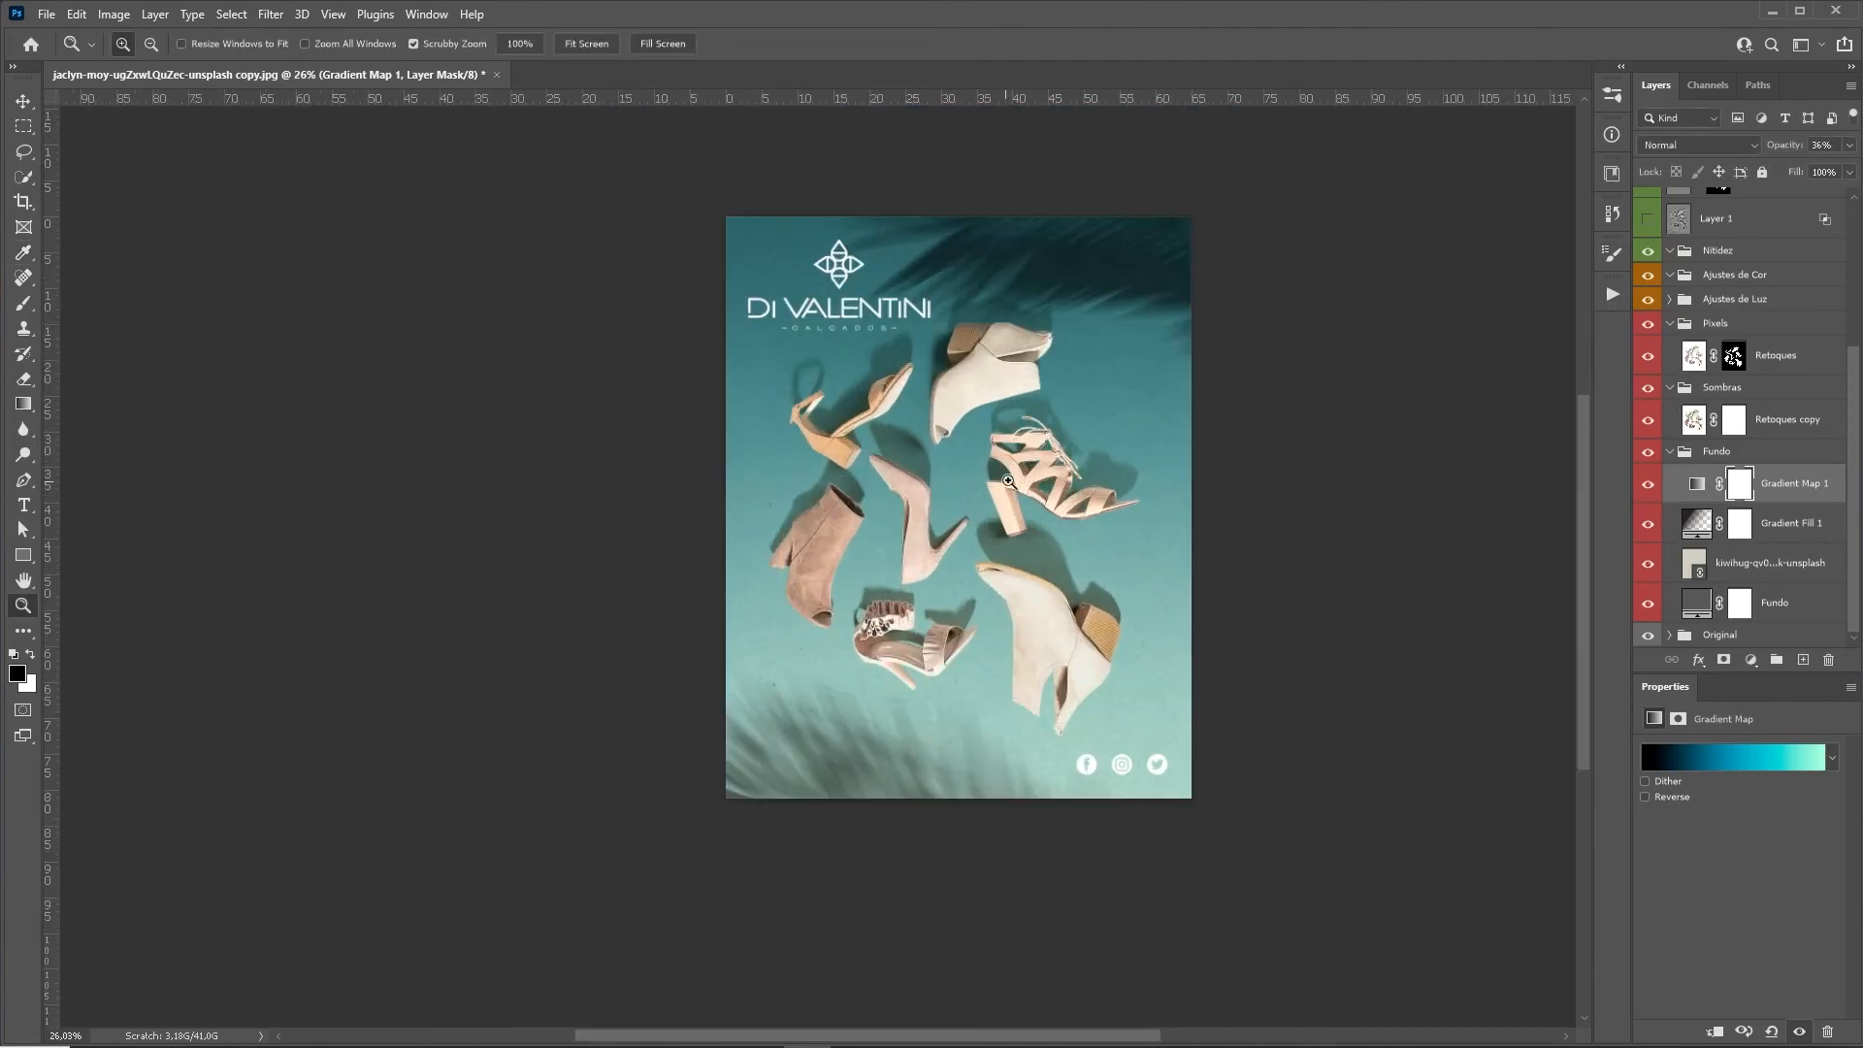
right_click(1736, 563)
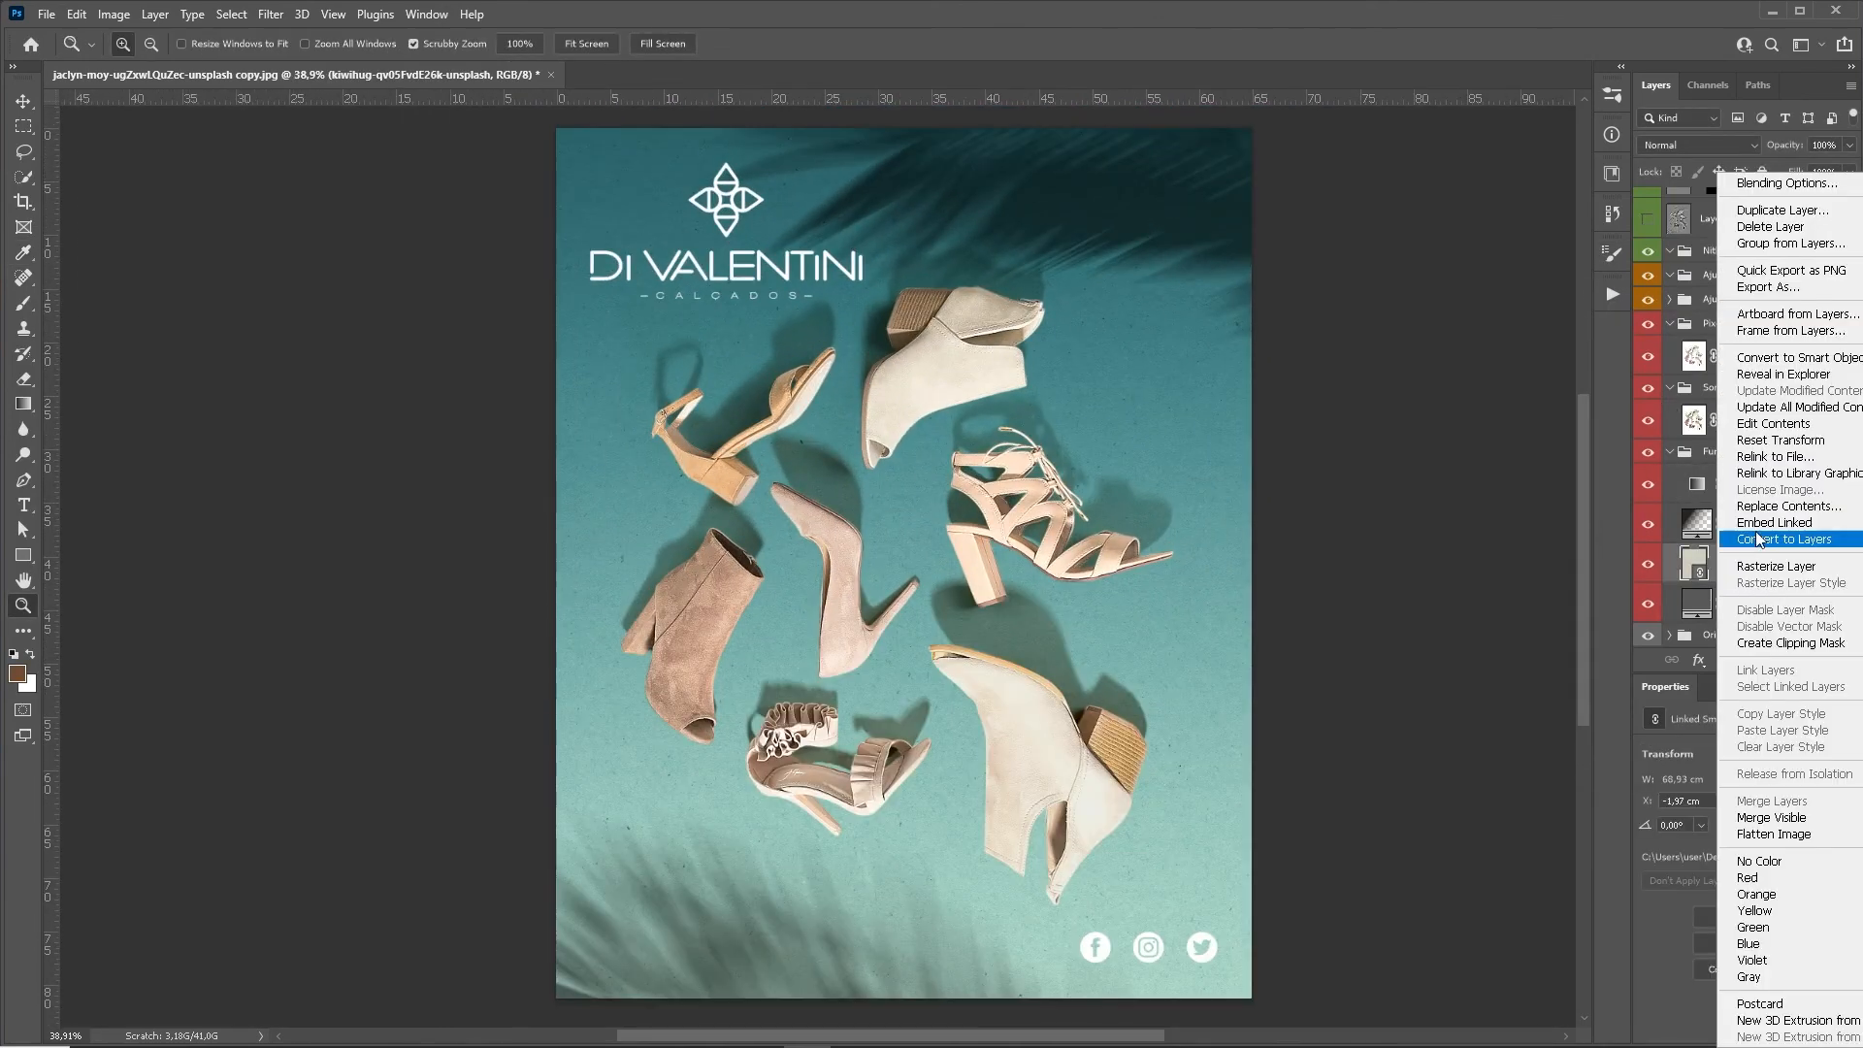
click(1775, 456)
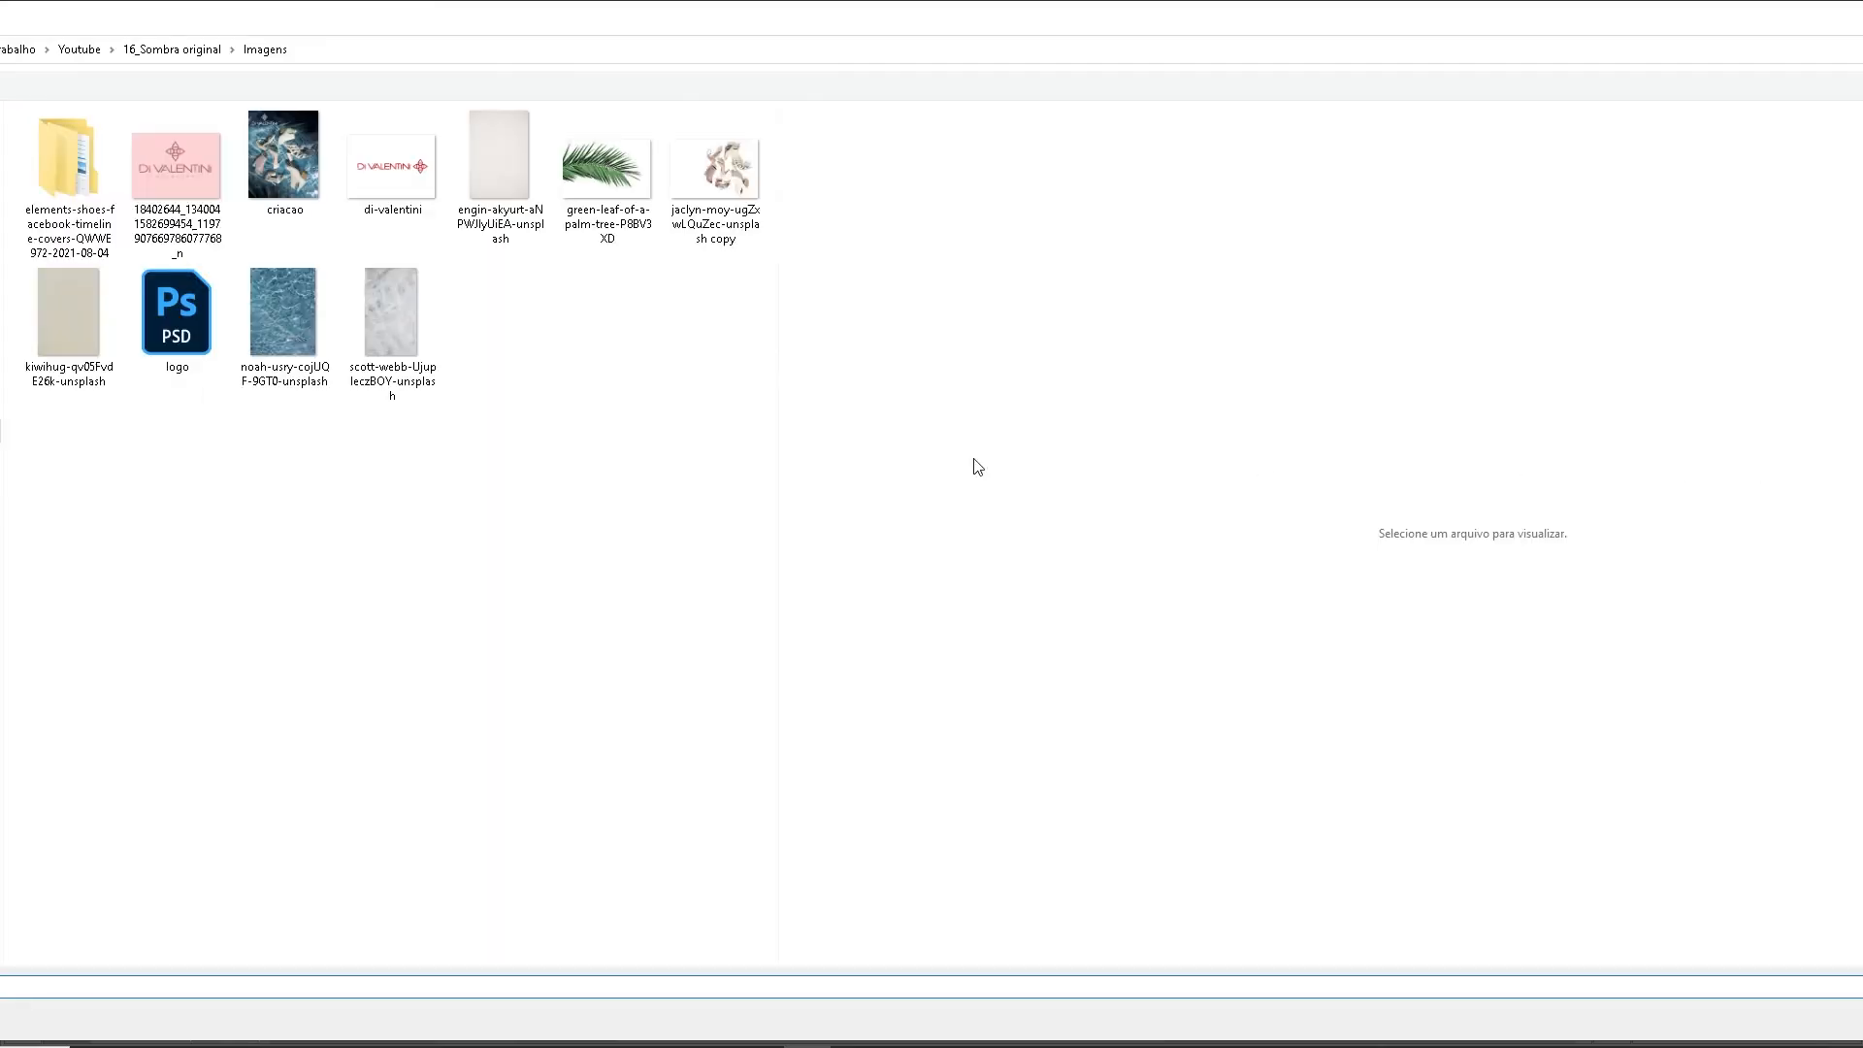
double_click(377, 327)
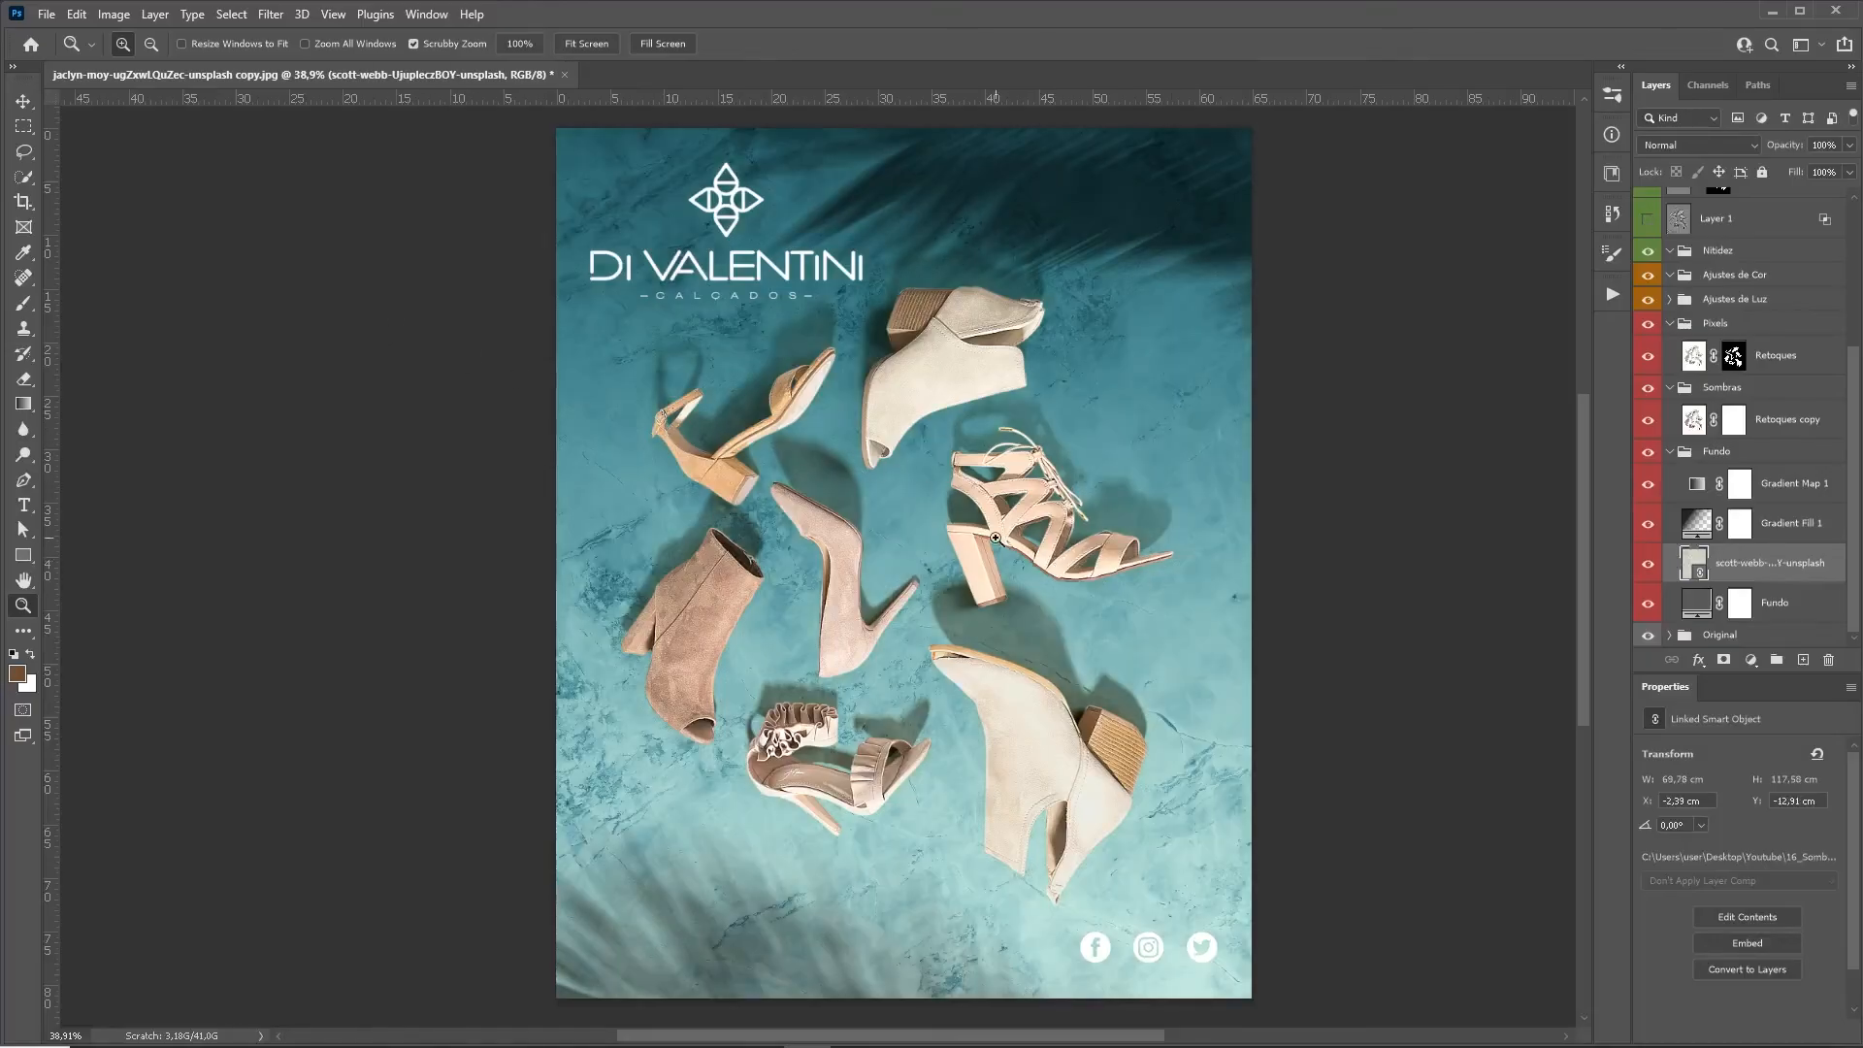
scroll(1006, 502, down, 3)
scroll(1006, 503, up, 1)
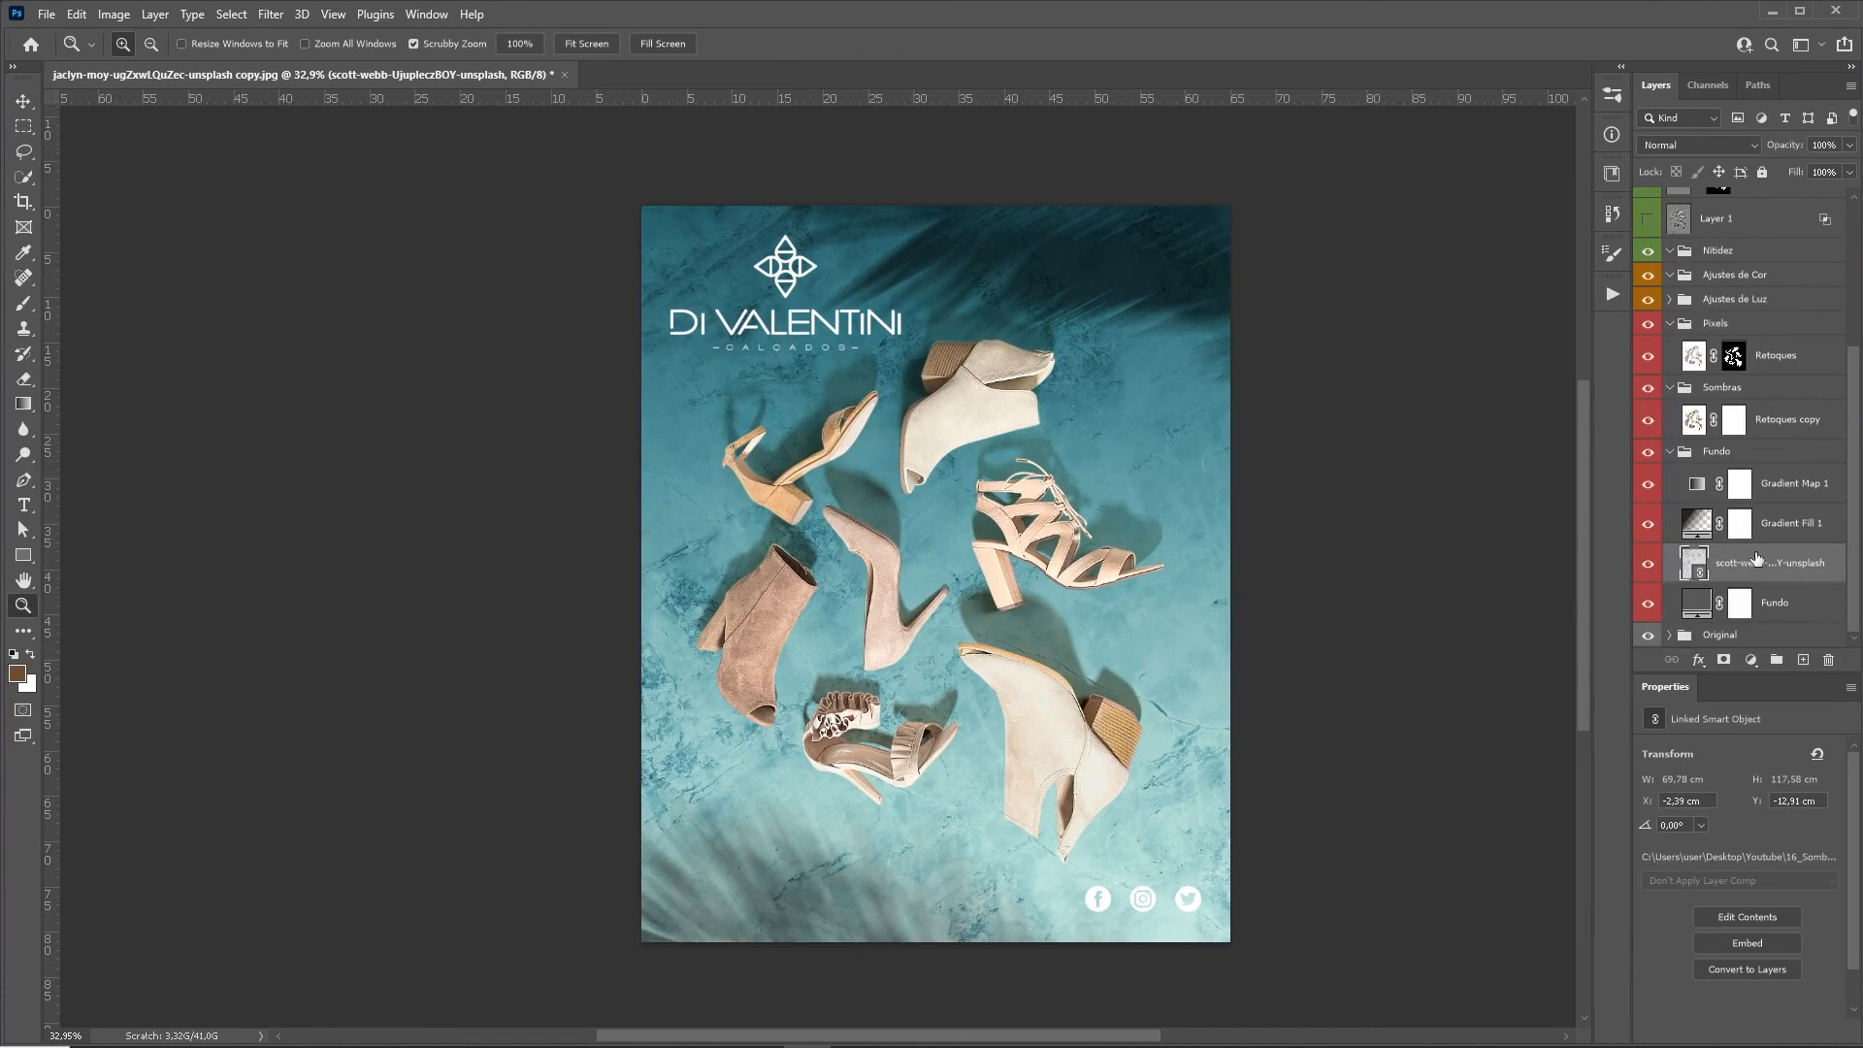
Compare the finished ad with the original photo by isolating the Original group, and restore the other layers' visibility.
alt+click(1647, 635)
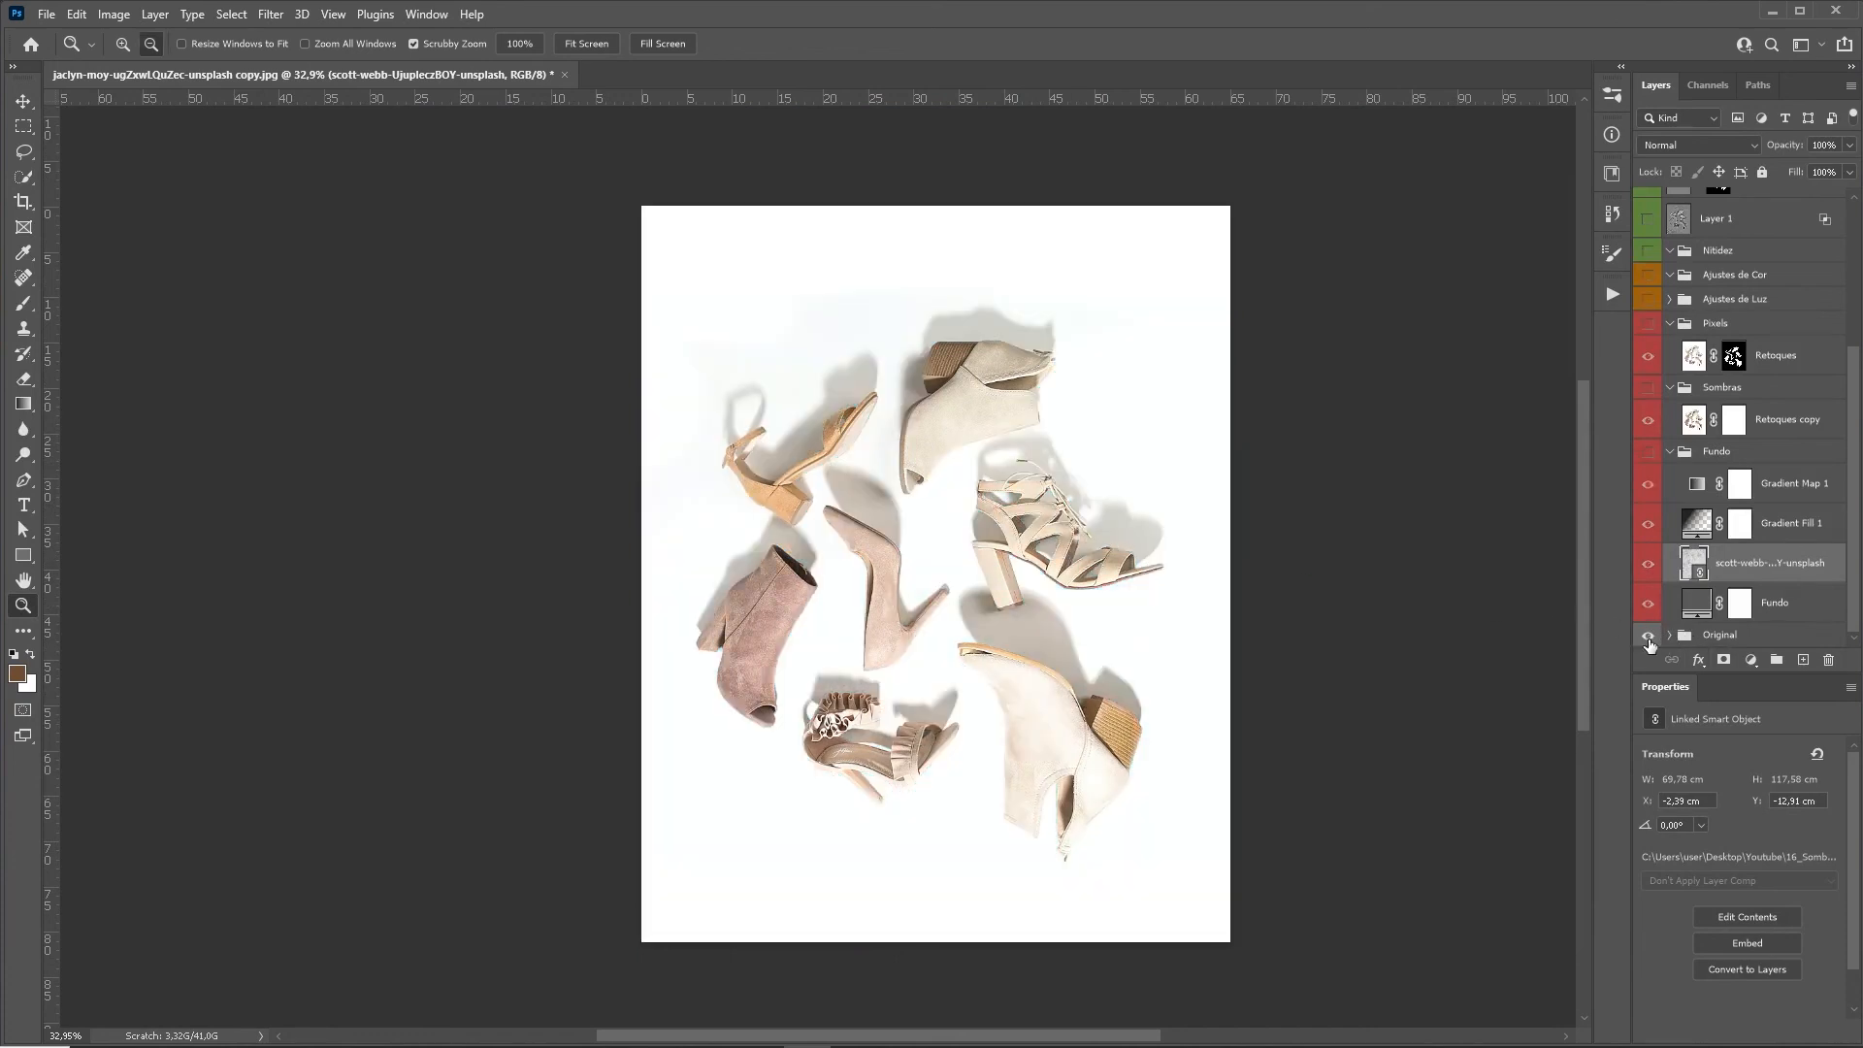
alt+click(1648, 639)
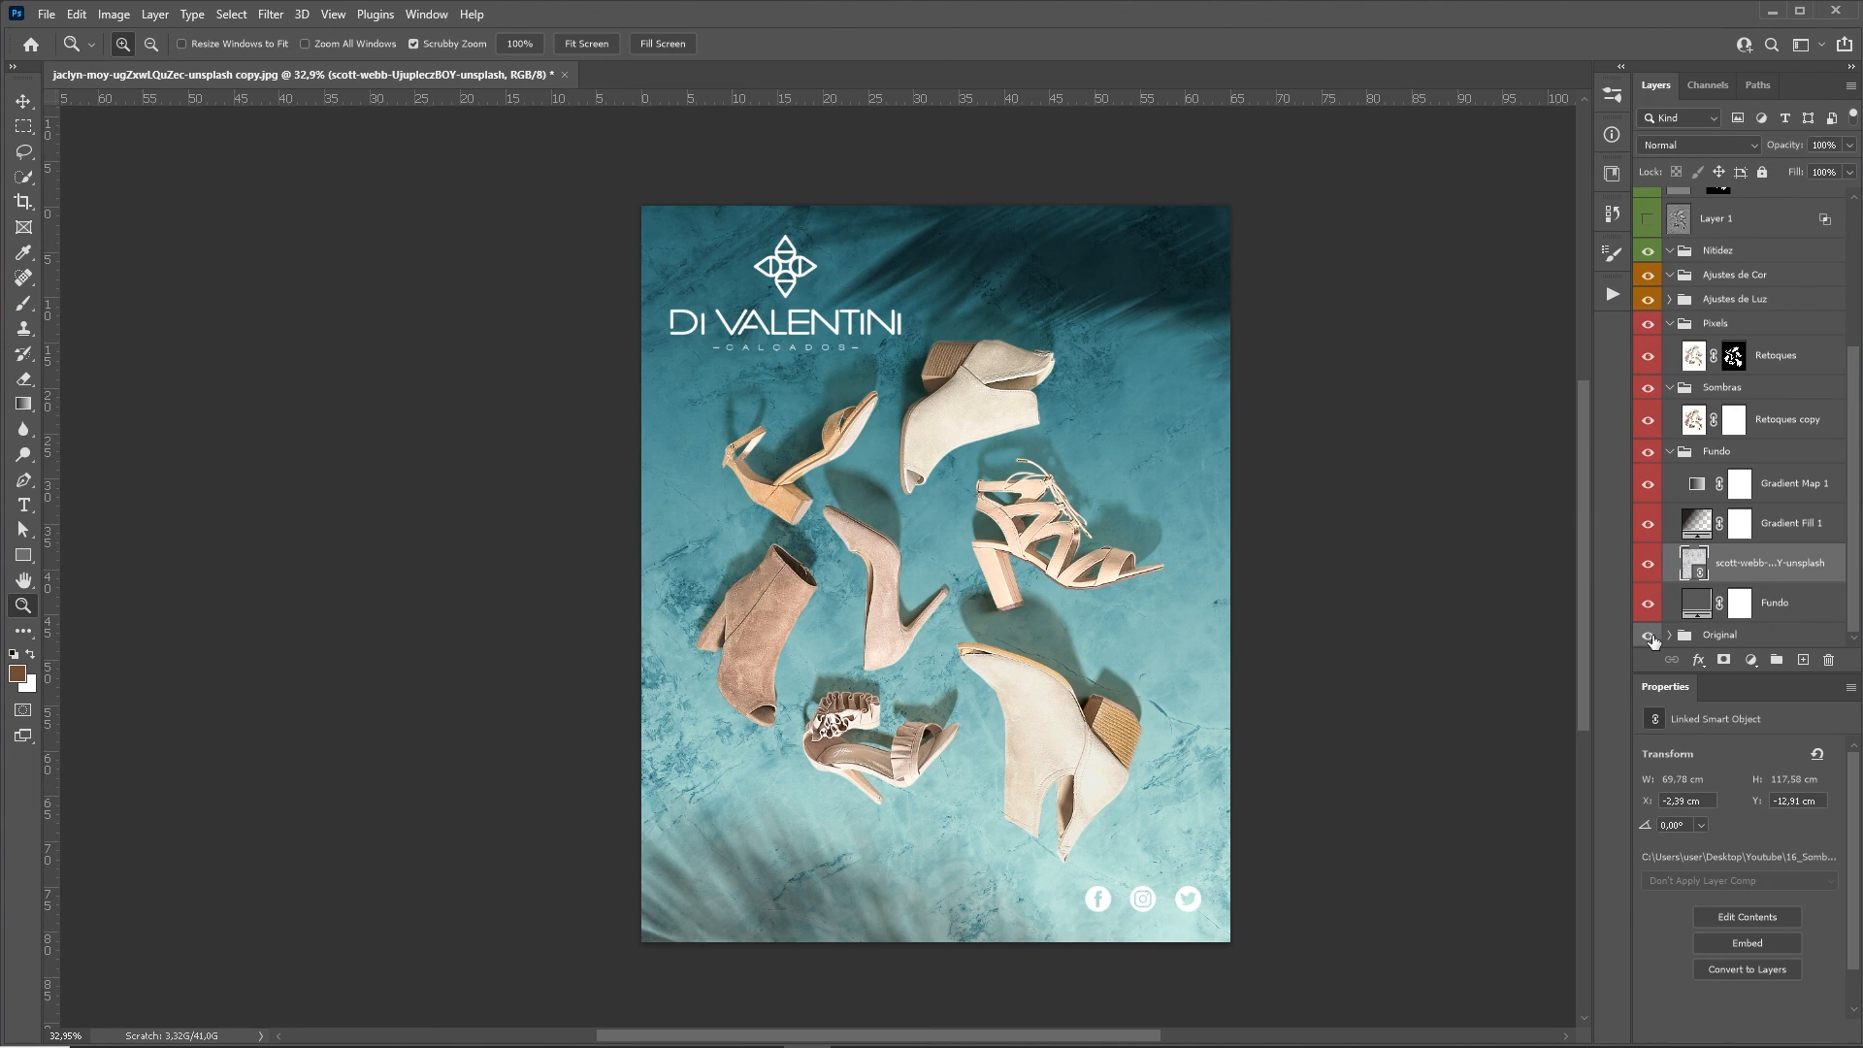
key(alt+Tab)
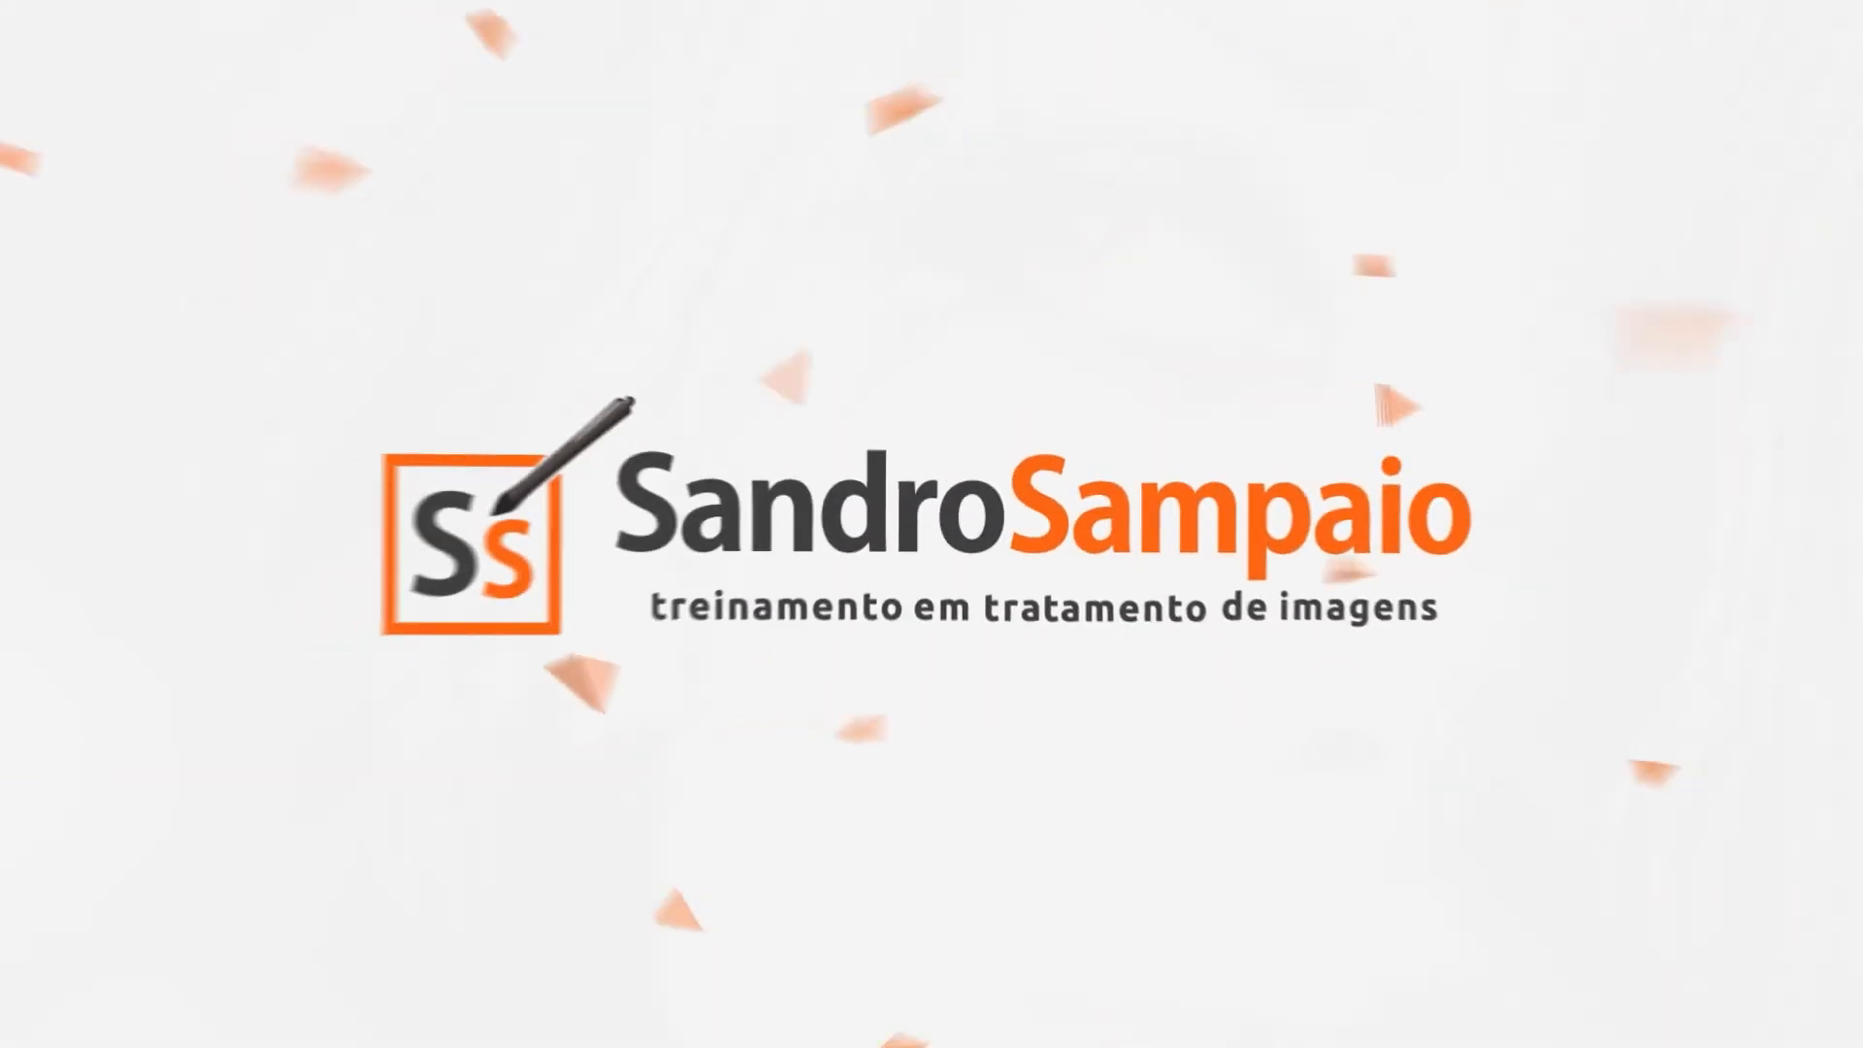